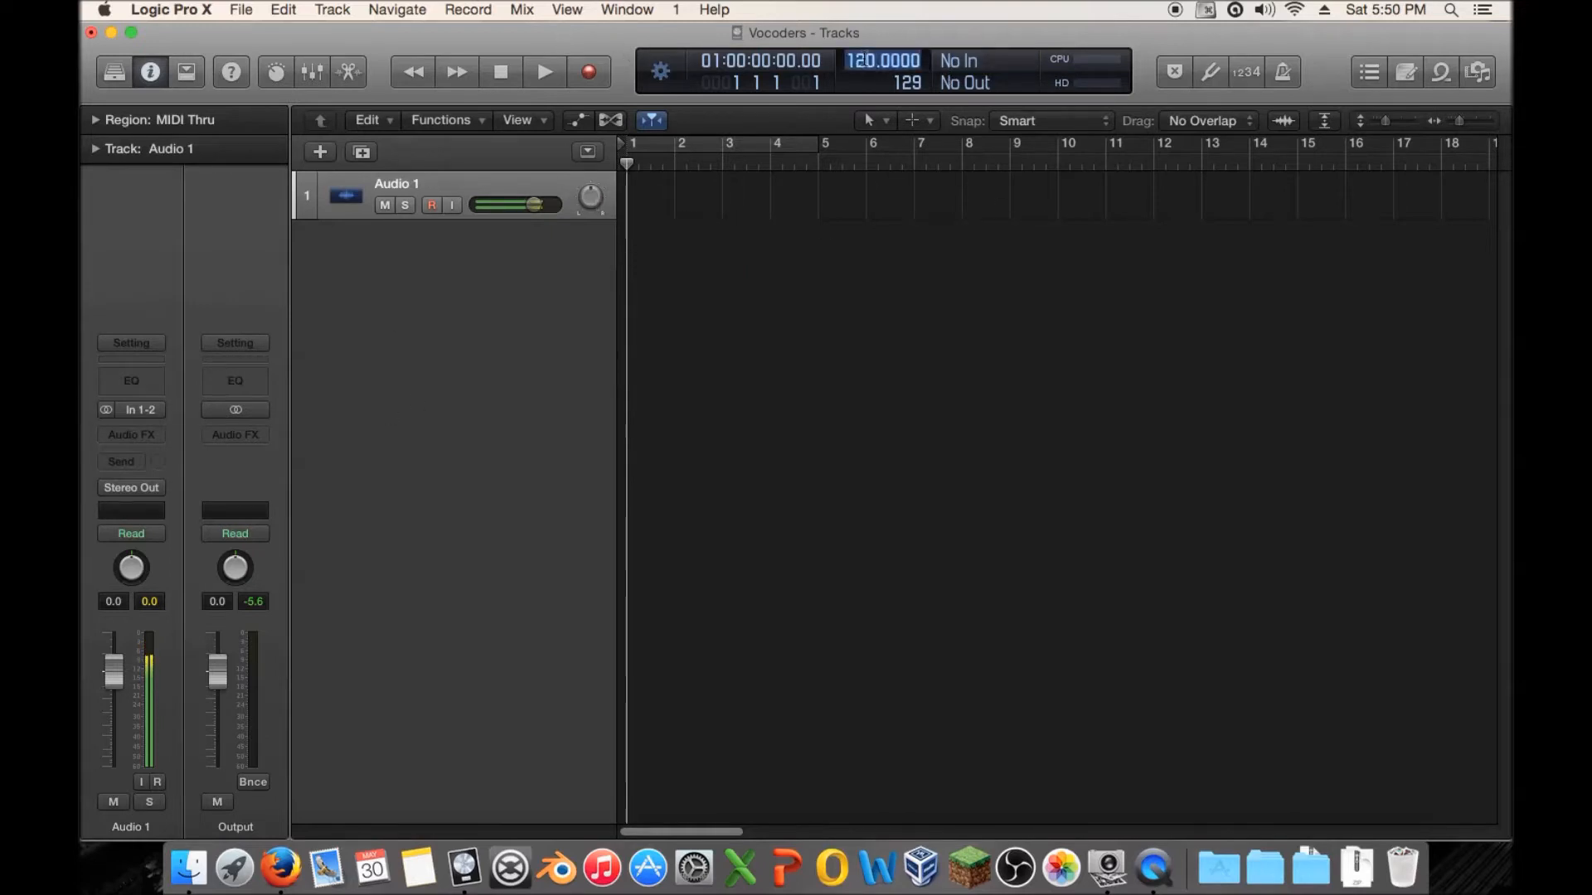
# Step: Set the project tempo to 128 and record a short vocal phrase on the Audio 1 track
pyautogui.write('128')
pyautogui.press('Return')
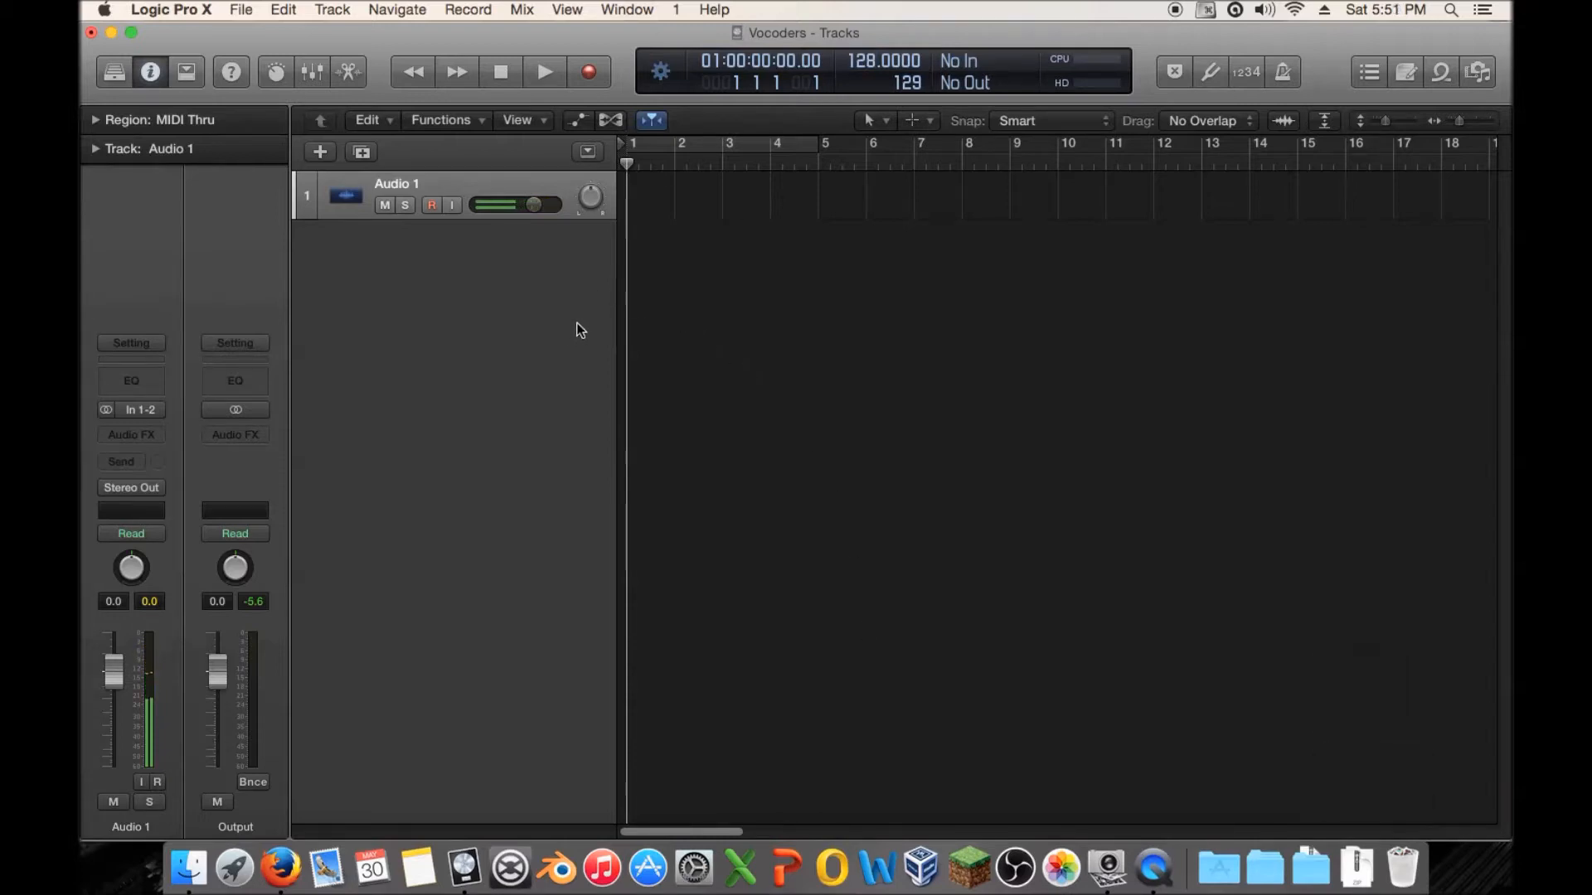
pyautogui.click(590, 73)
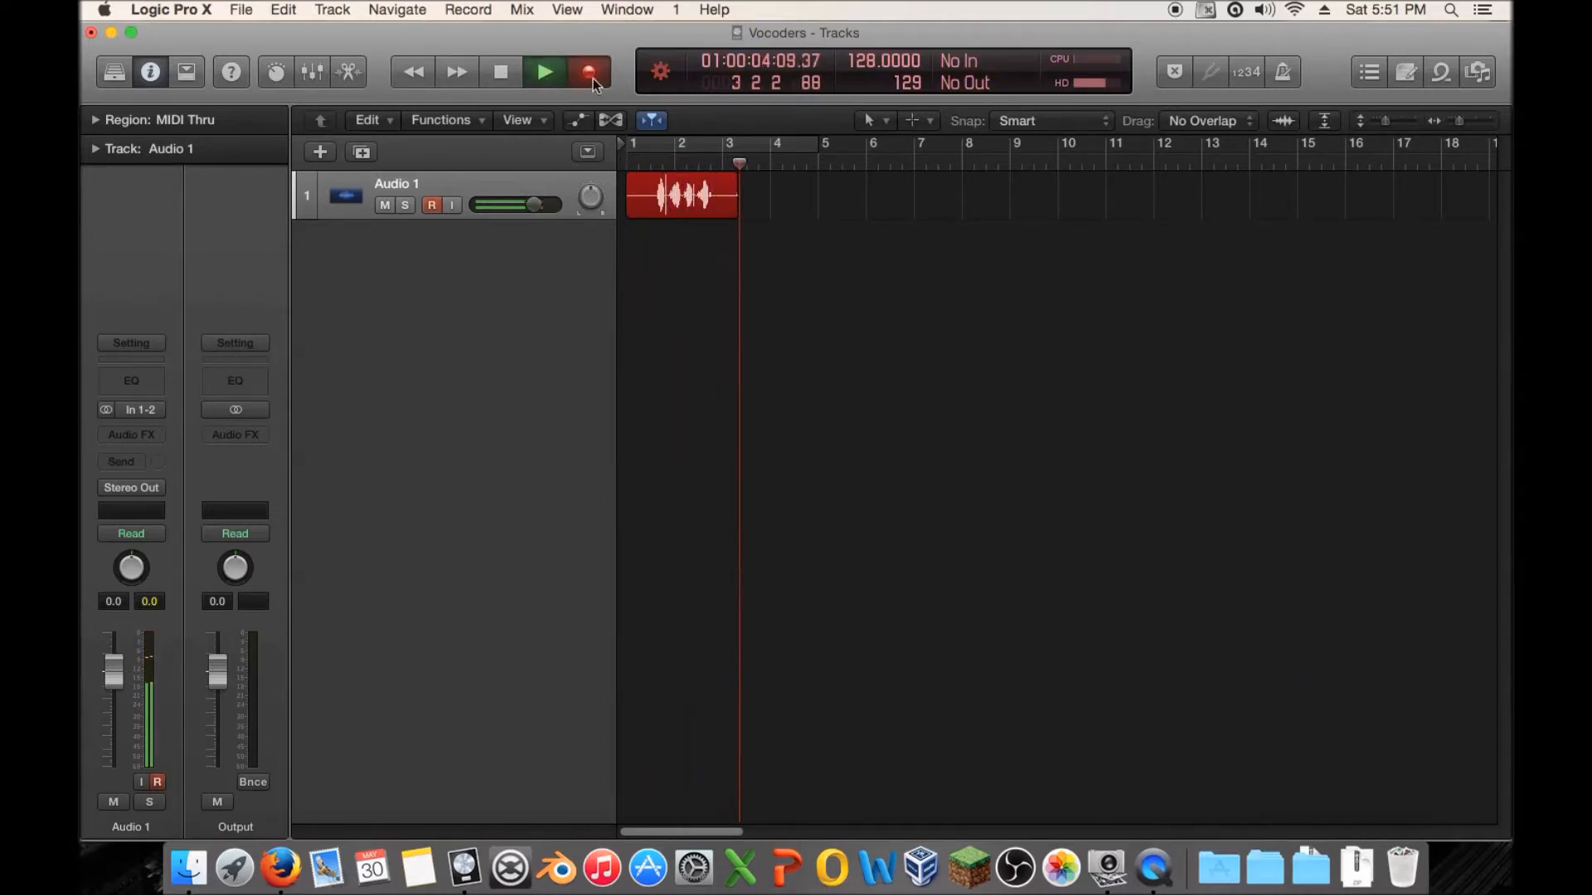
pyautogui.press('space')
# Step: Trim the end of the vocal recording back to bar 3 and play the phrase through
pyautogui.moveTo(754, 214); pyautogui.dragTo(721, 214)
pyautogui.click(650, 164)
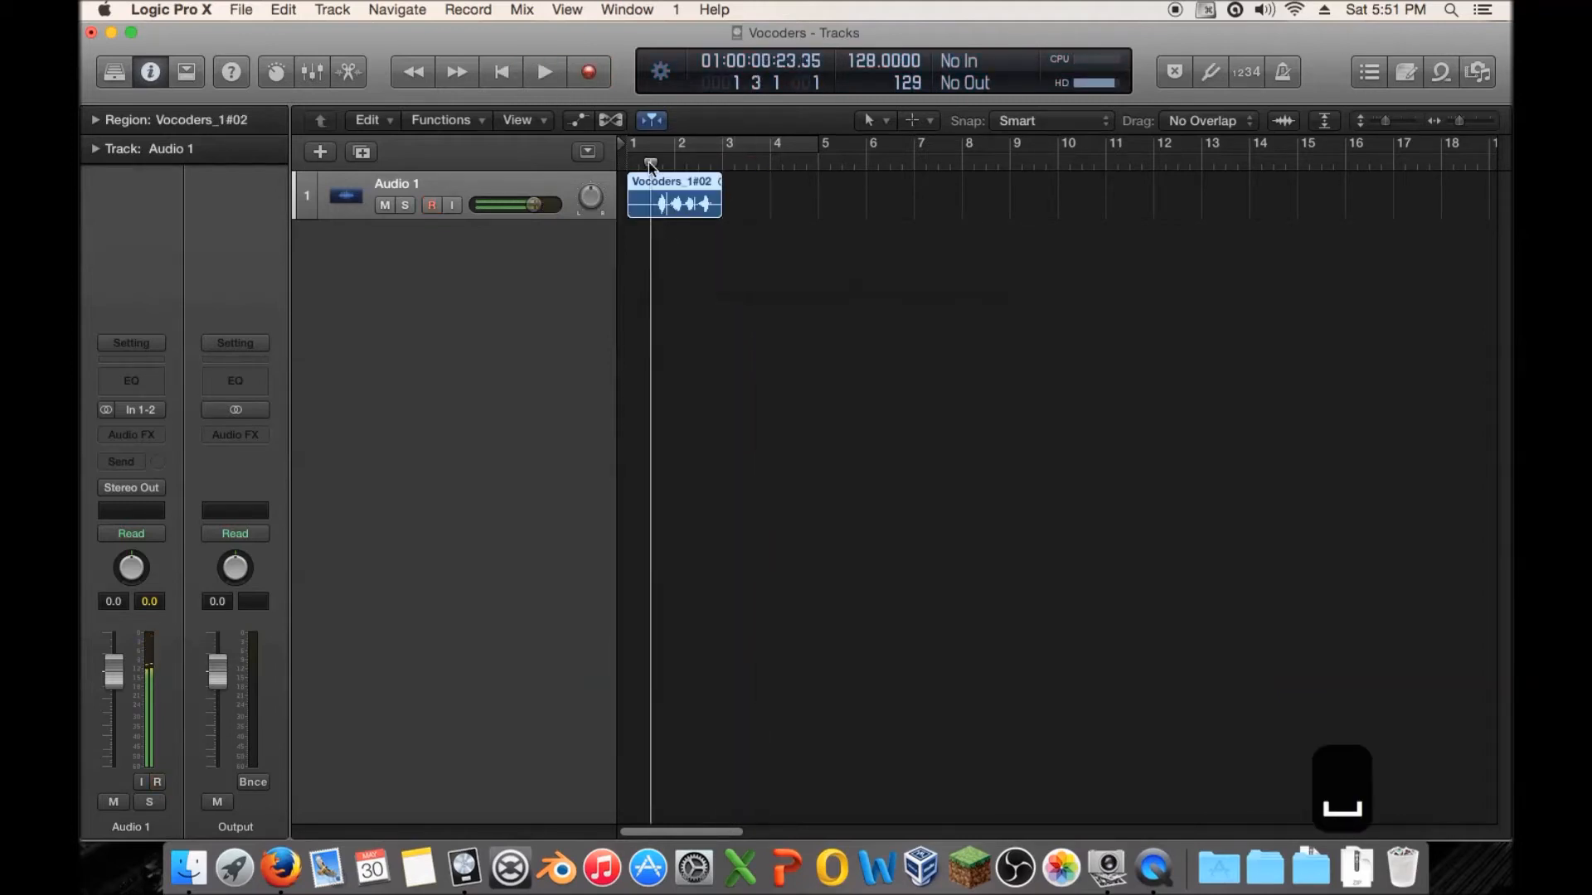
pyautogui.press('space')
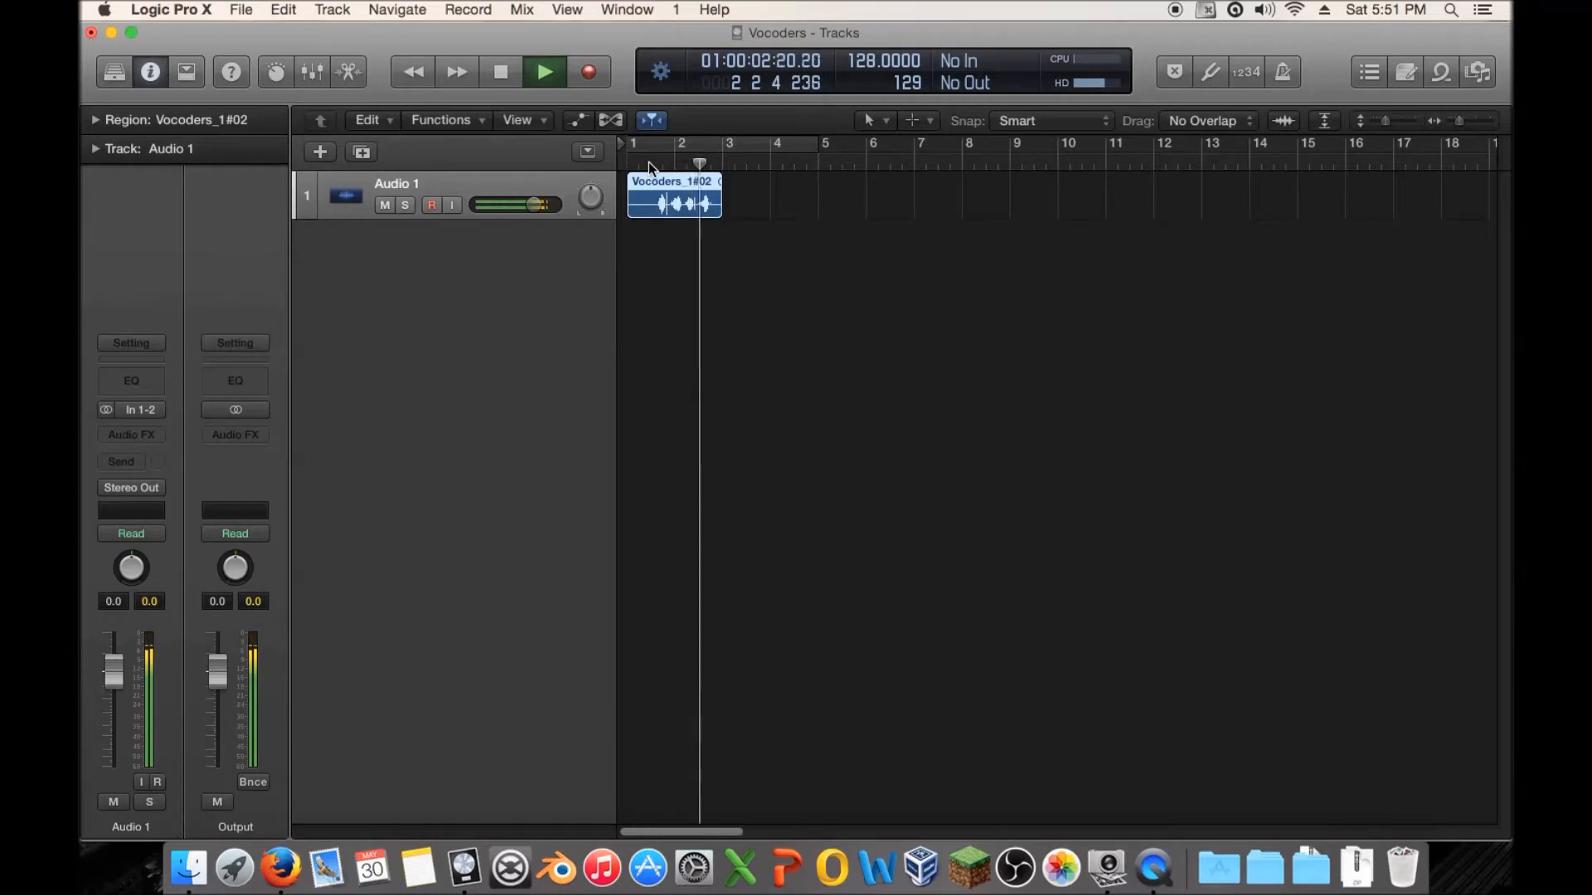
pyautogui.press('space')
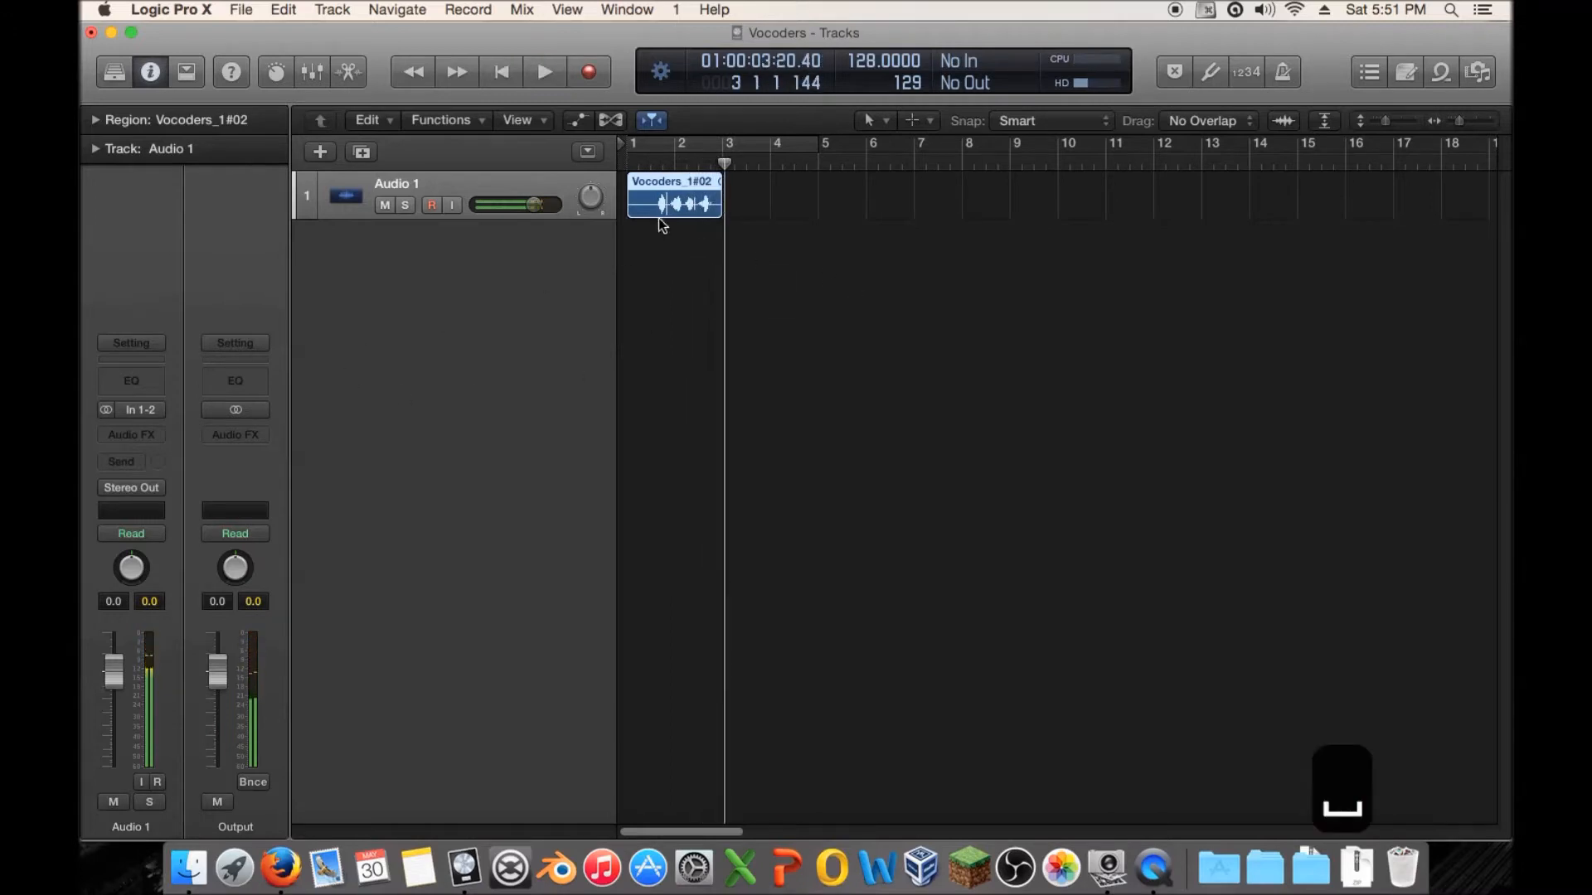
# Step: Turn on Flex editing for Audio 1 and trim the silence before the first word of the vocal region
pyautogui.moveTo(1458, 121); pyautogui.dragTo(1463, 121)
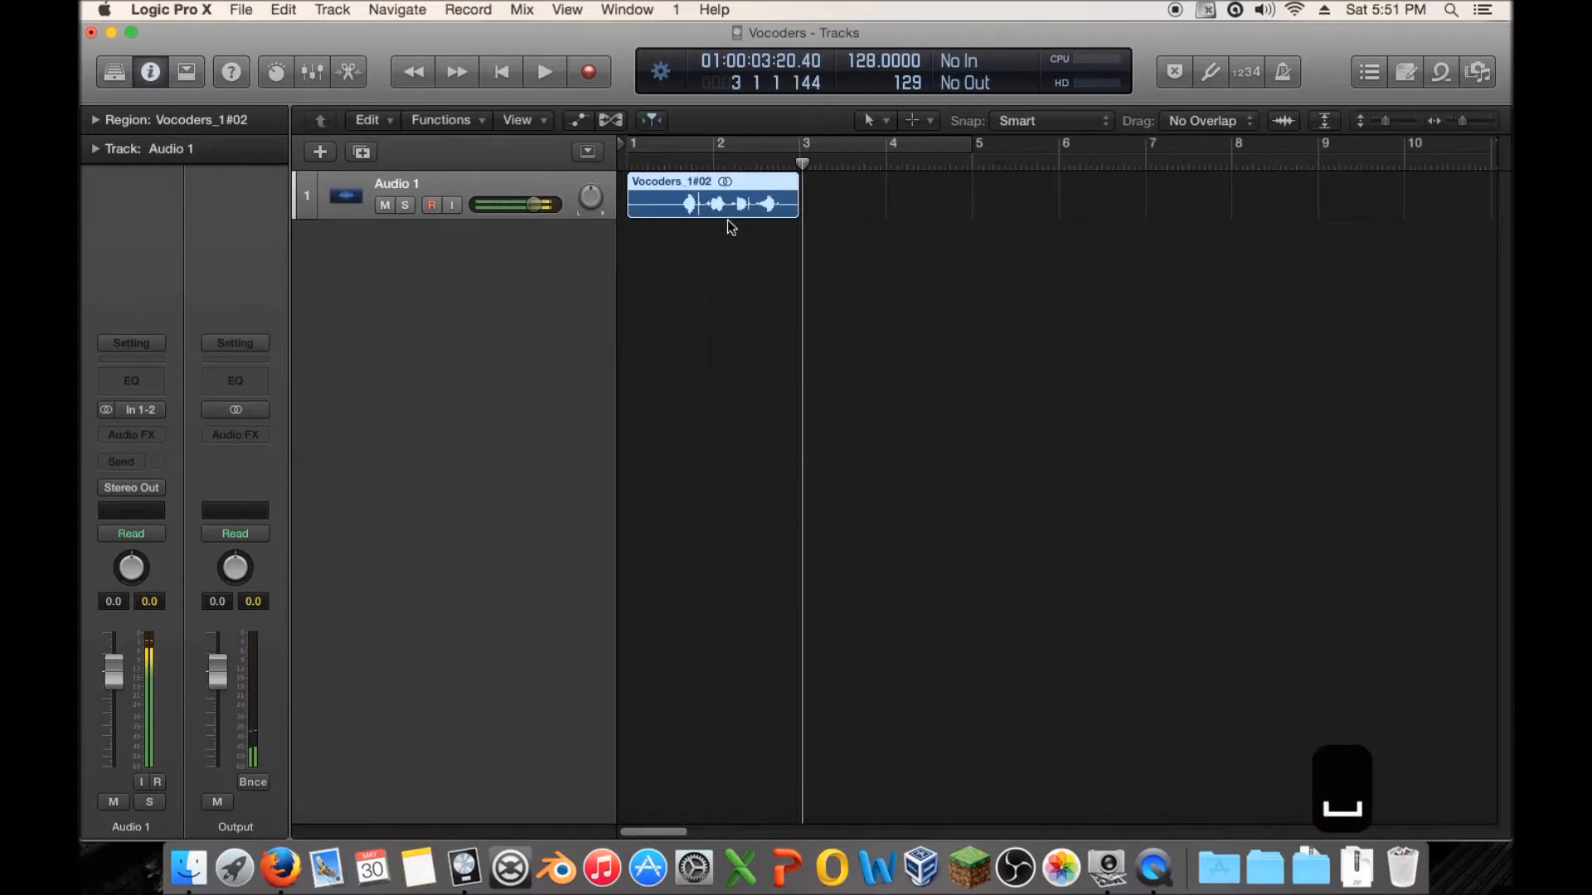
pyautogui.click(609, 121)
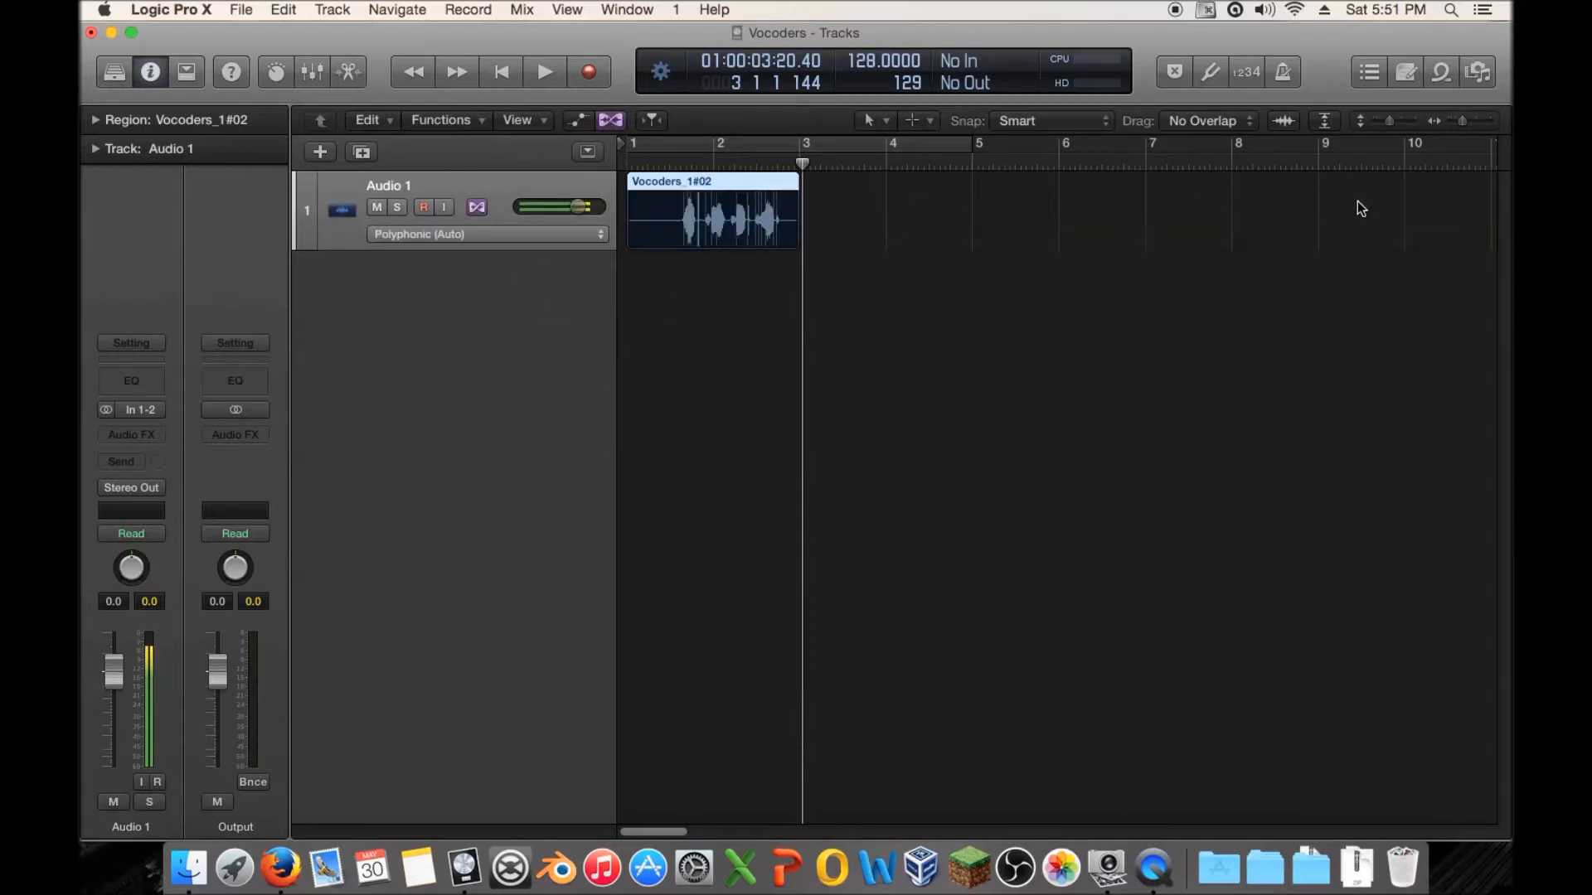
pyautogui.moveTo(629, 242); pyautogui.dragTo(681, 246)
# Step: Move the trimmed vocal region to the start of bar 1 and play it back
pyautogui.moveTo(709, 181); pyautogui.dragTo(657, 181)
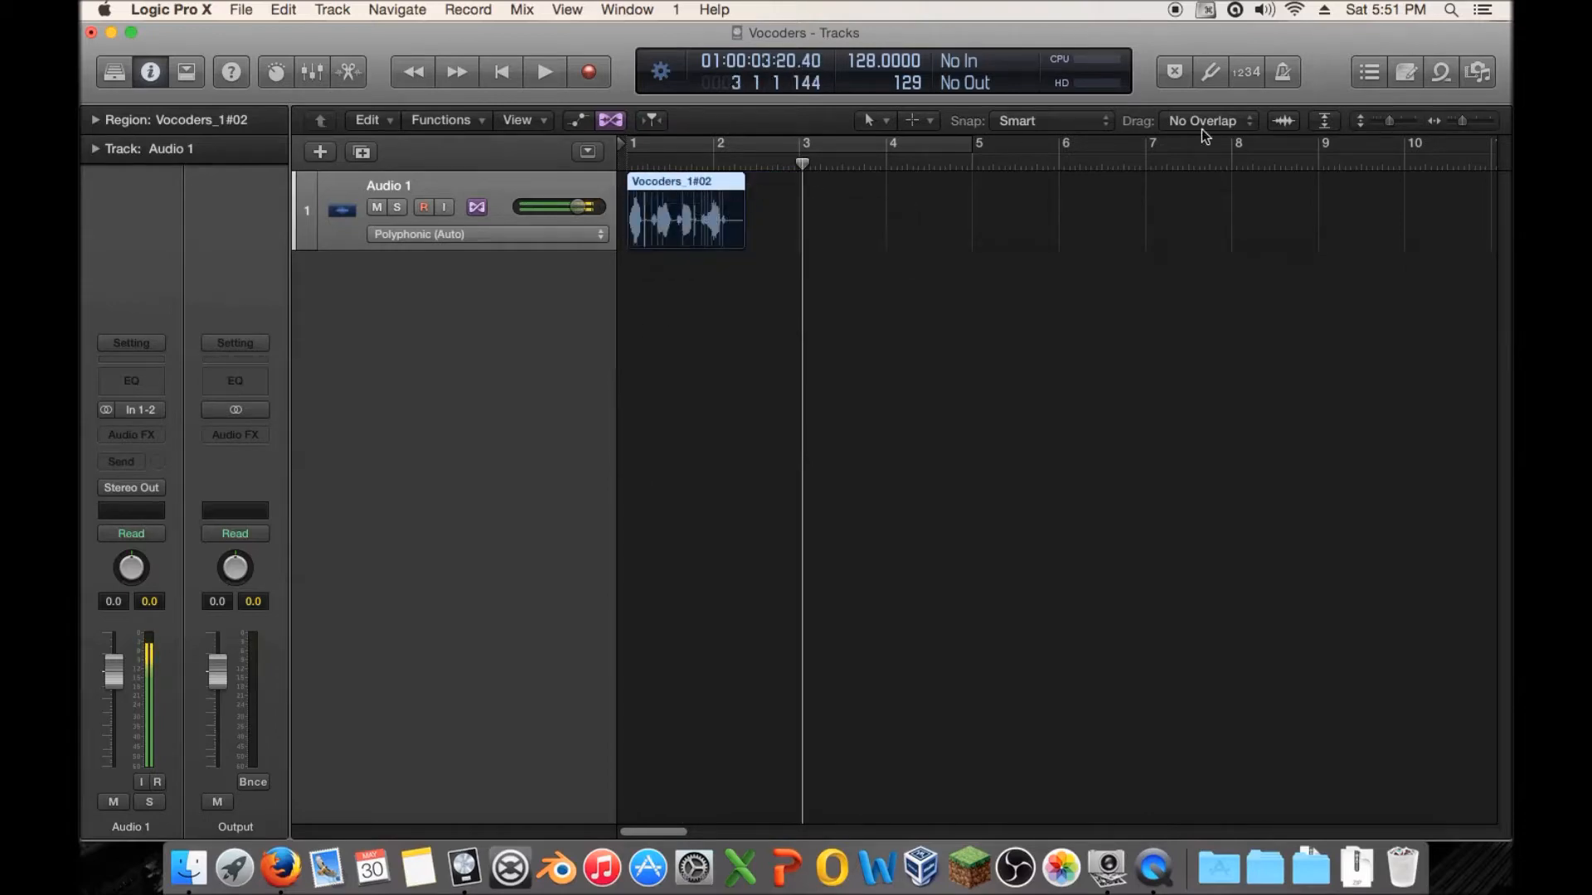
pyautogui.moveTo(1469, 122); pyautogui.dragTo(1476, 118)
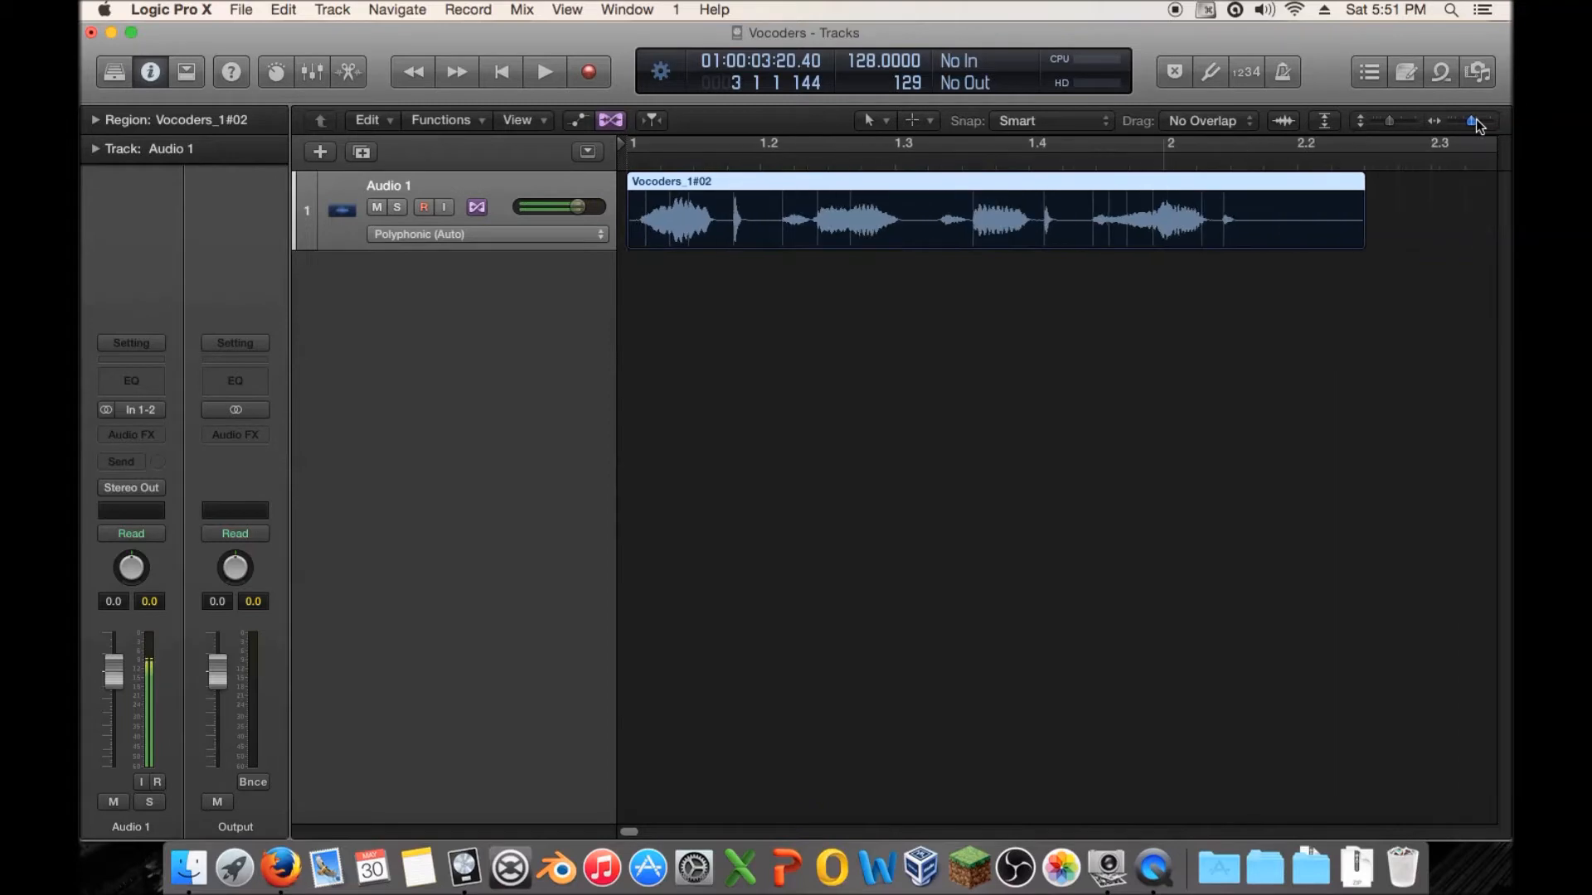
pyautogui.doubleClick(619, 163)
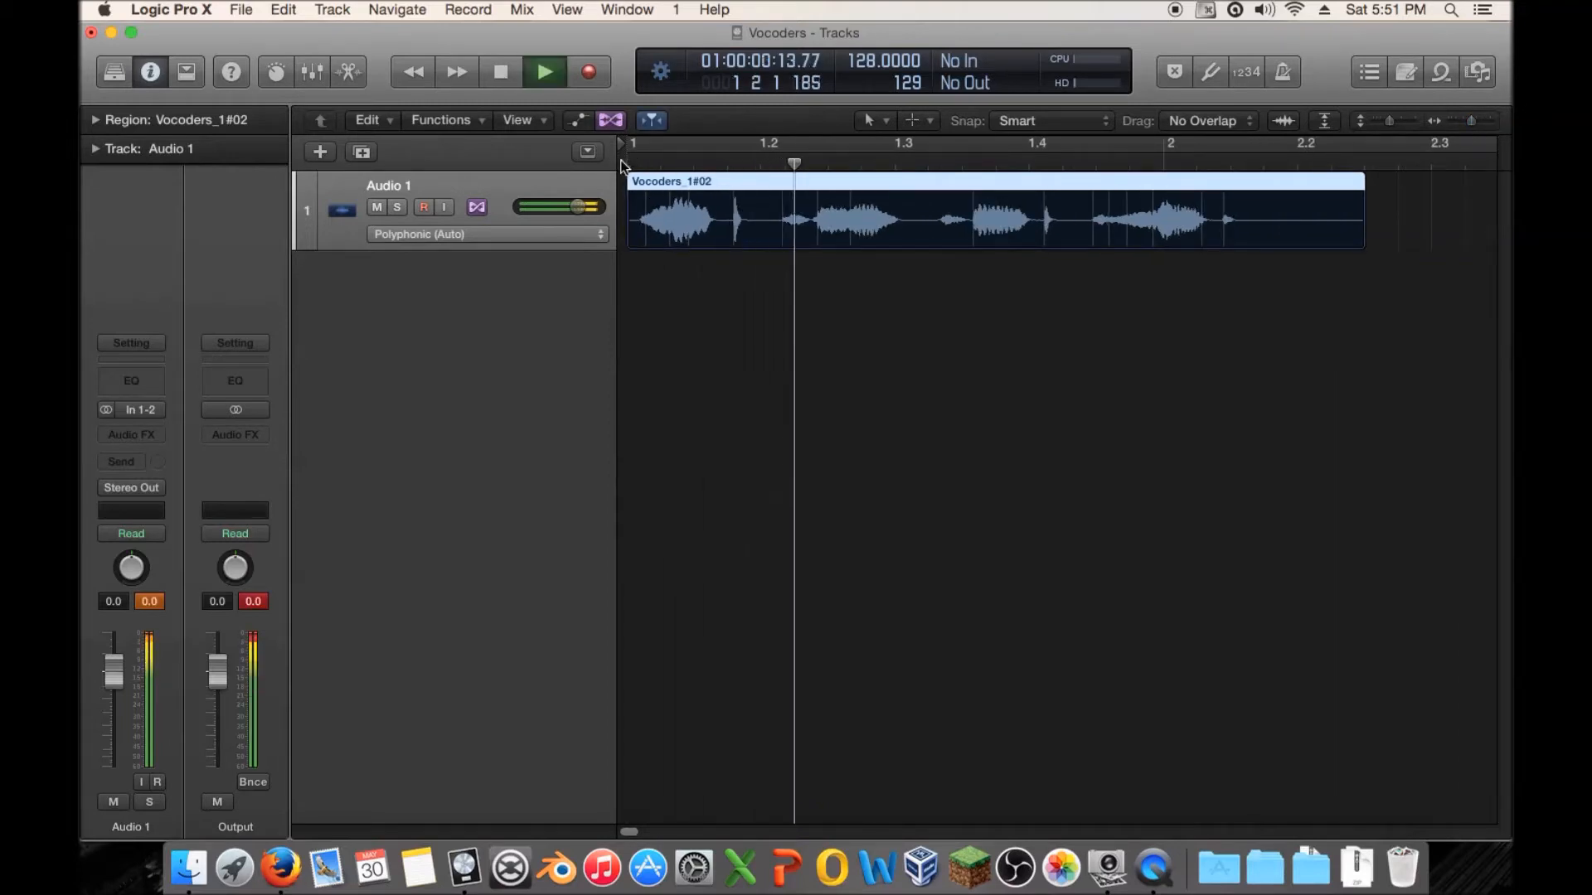
pyautogui.press('space')
# Step: Move the vocal region to just before bar 2, nudge it slightly later for timing, and play it to check
pyautogui.moveTo(666, 184); pyautogui.dragTo(1153, 181)
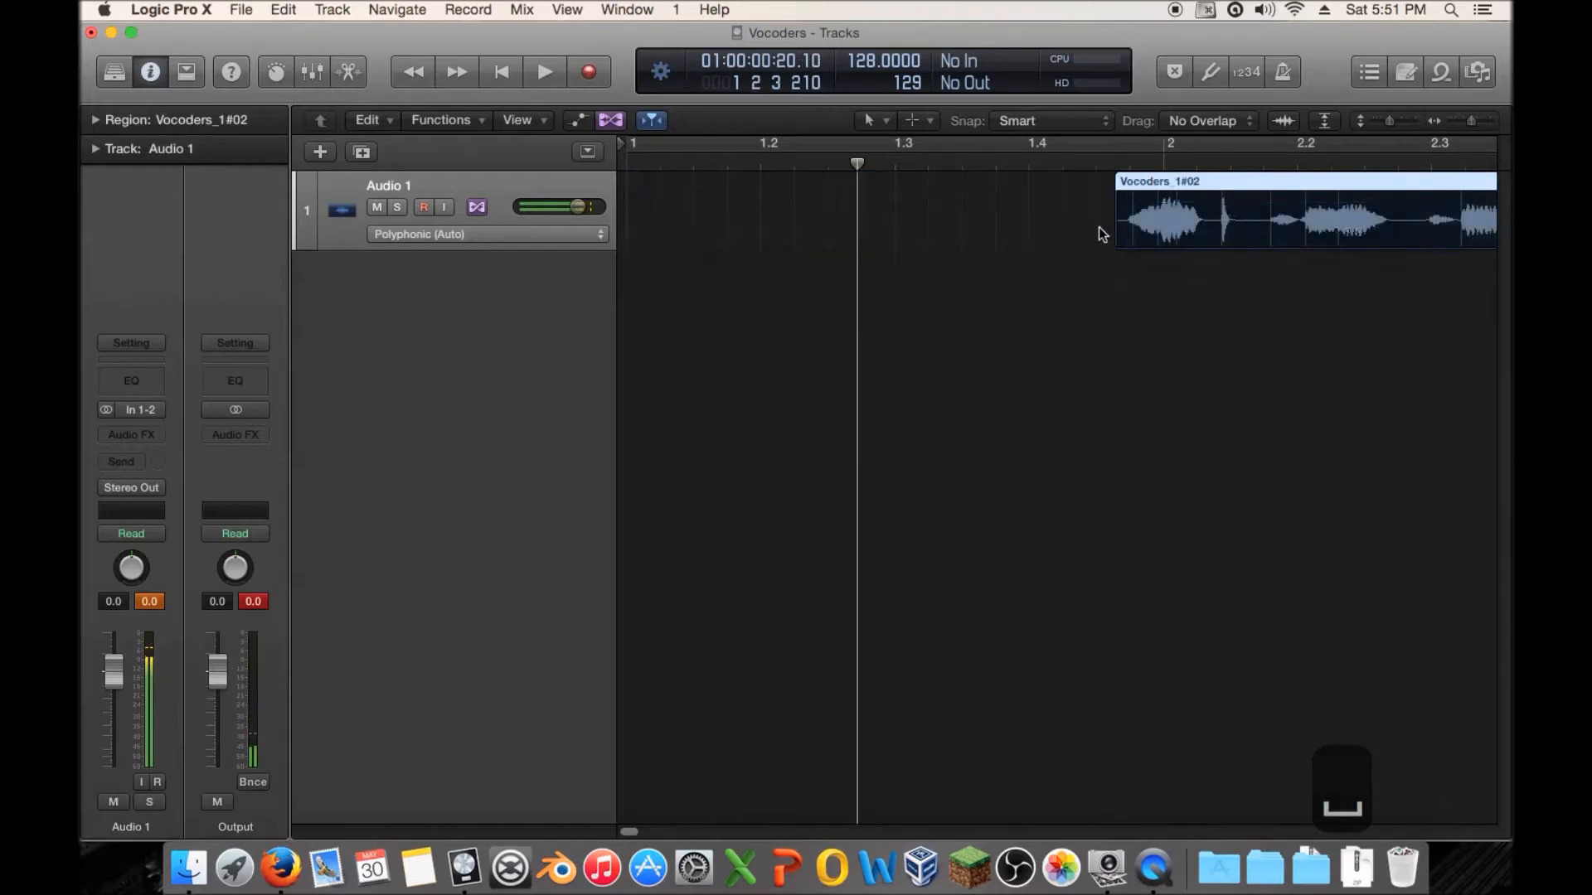
pyautogui.hscroll(5, 1102, 233)
pyautogui.doubleClick(881, 162)
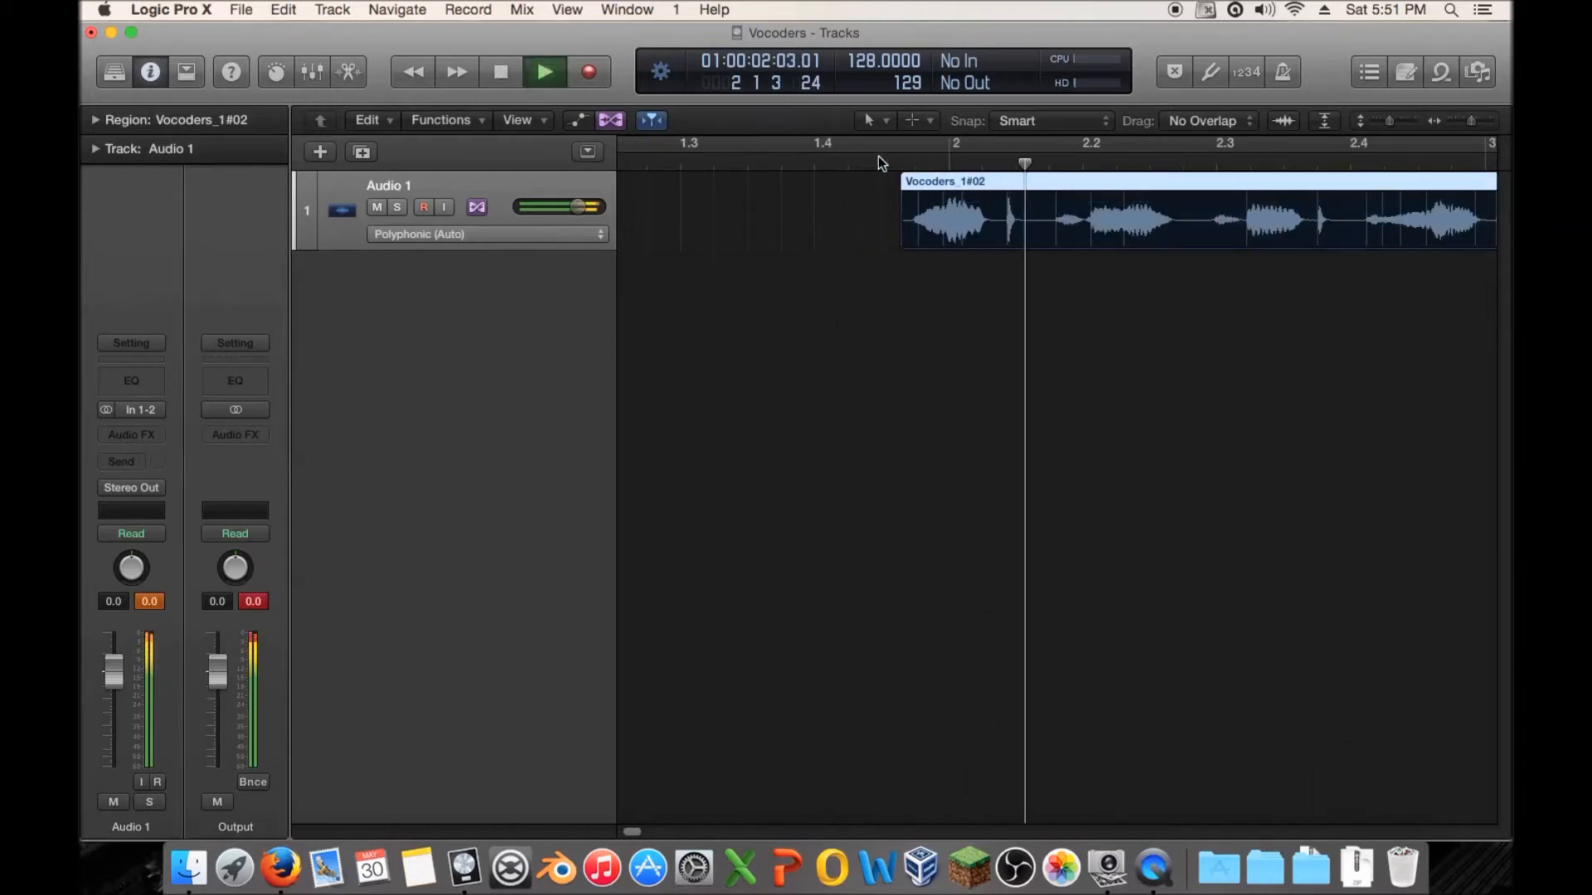
pyautogui.press('space')
pyautogui.moveTo(957, 184)
pyautogui.mouseDown()
pyautogui.moveTo(975, 187)
pyautogui.moveTo(957, 181)
pyautogui.mouseUp()
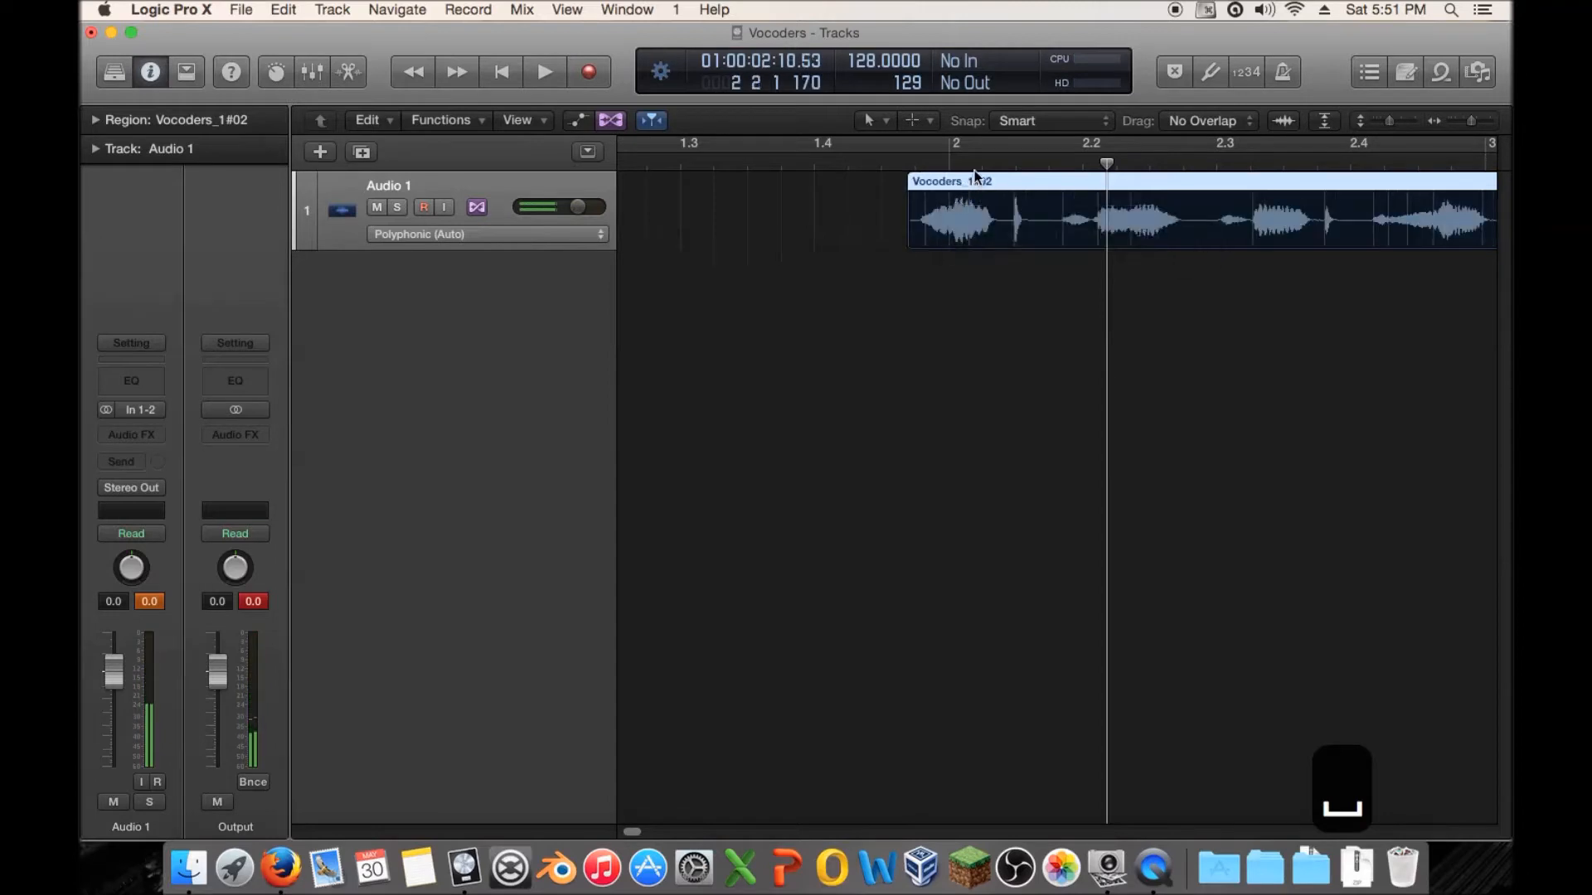
pyautogui.doubleClick(895, 164)
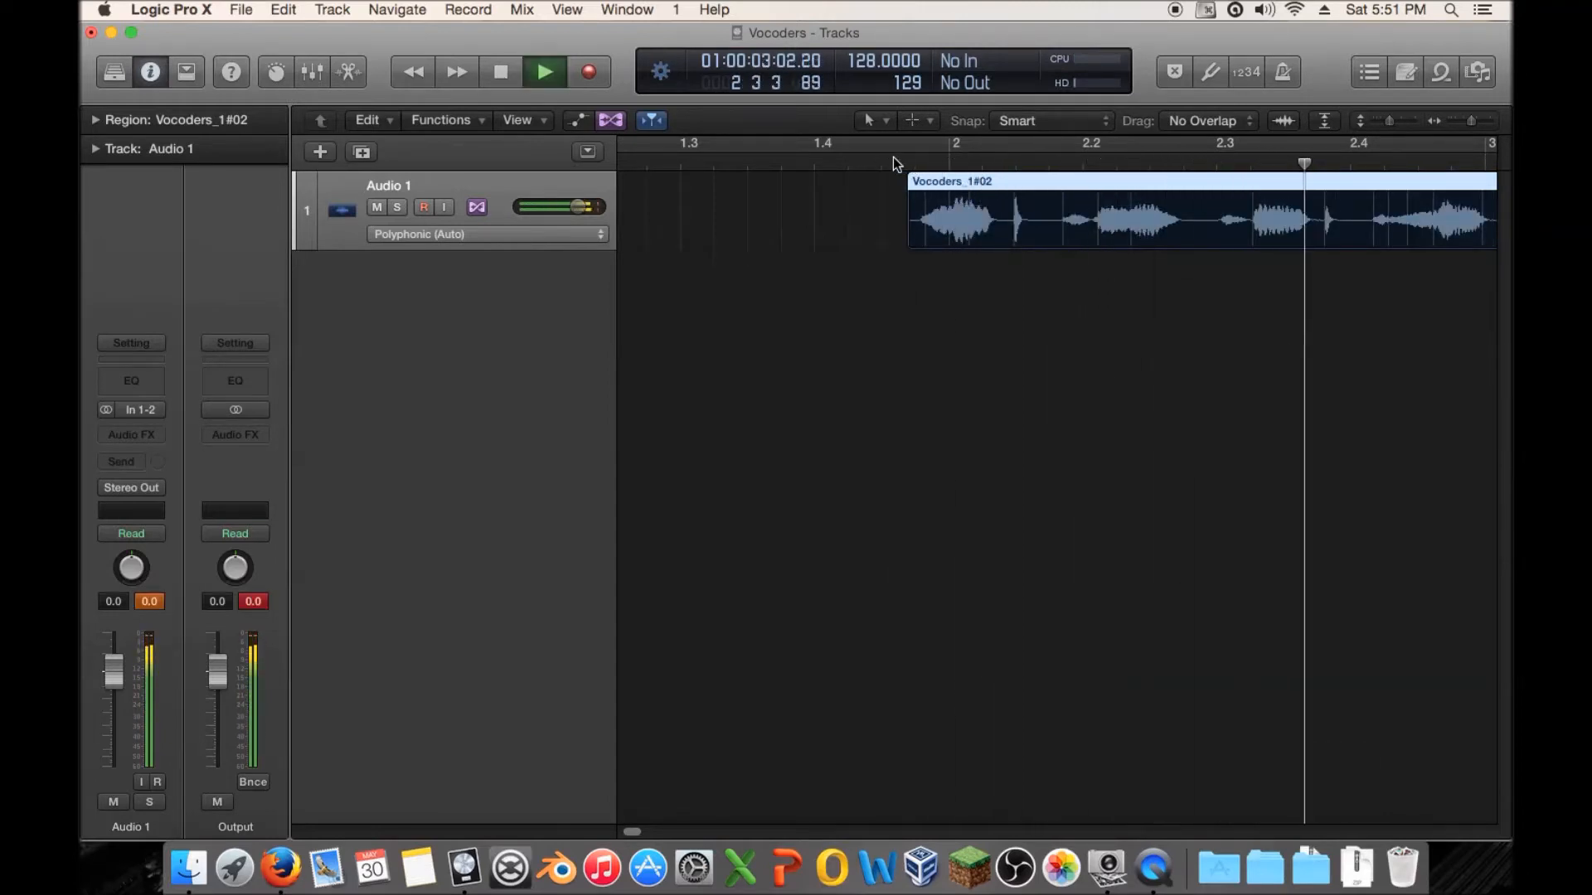
pyautogui.press('space')
# Step: Add a flex marker partway through the second word, between beats 2.2 and 2.3
pyautogui.hscroll(-5, 1018, 231)
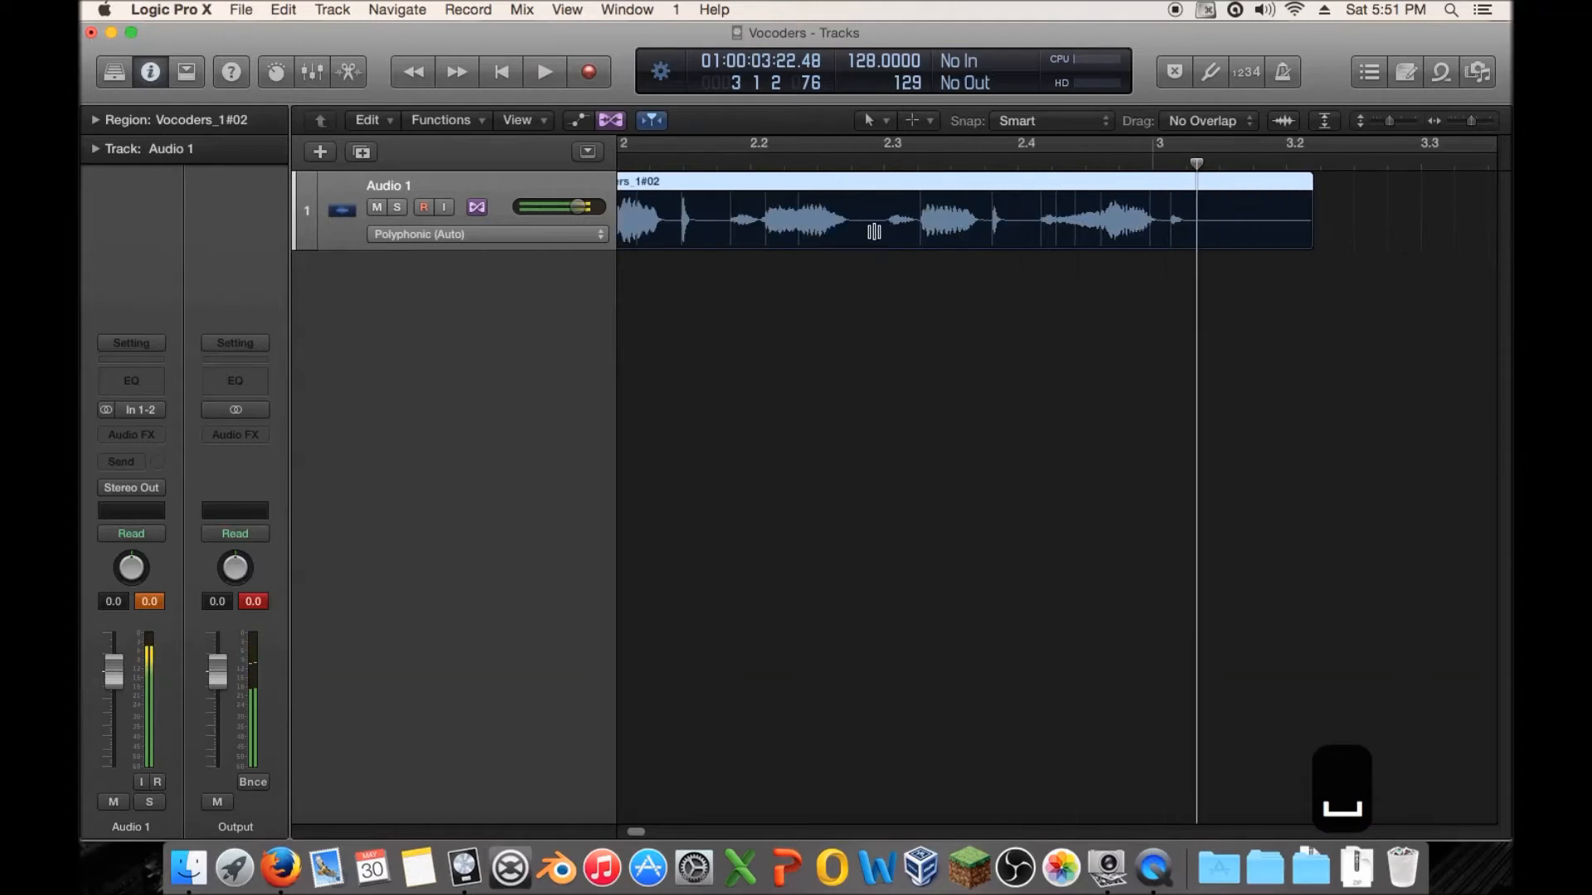
pyautogui.hscroll(-5, 1197, 223)
pyautogui.hscroll(3, 1196, 222)
pyautogui.click(1012, 203)
# Step: Try pulling the third word's onset back to just before beat 2.3, play the result, and undo the move
pyautogui.moveTo(1136, 204); pyautogui.dragTo(1101, 204)
pyautogui.press('space')
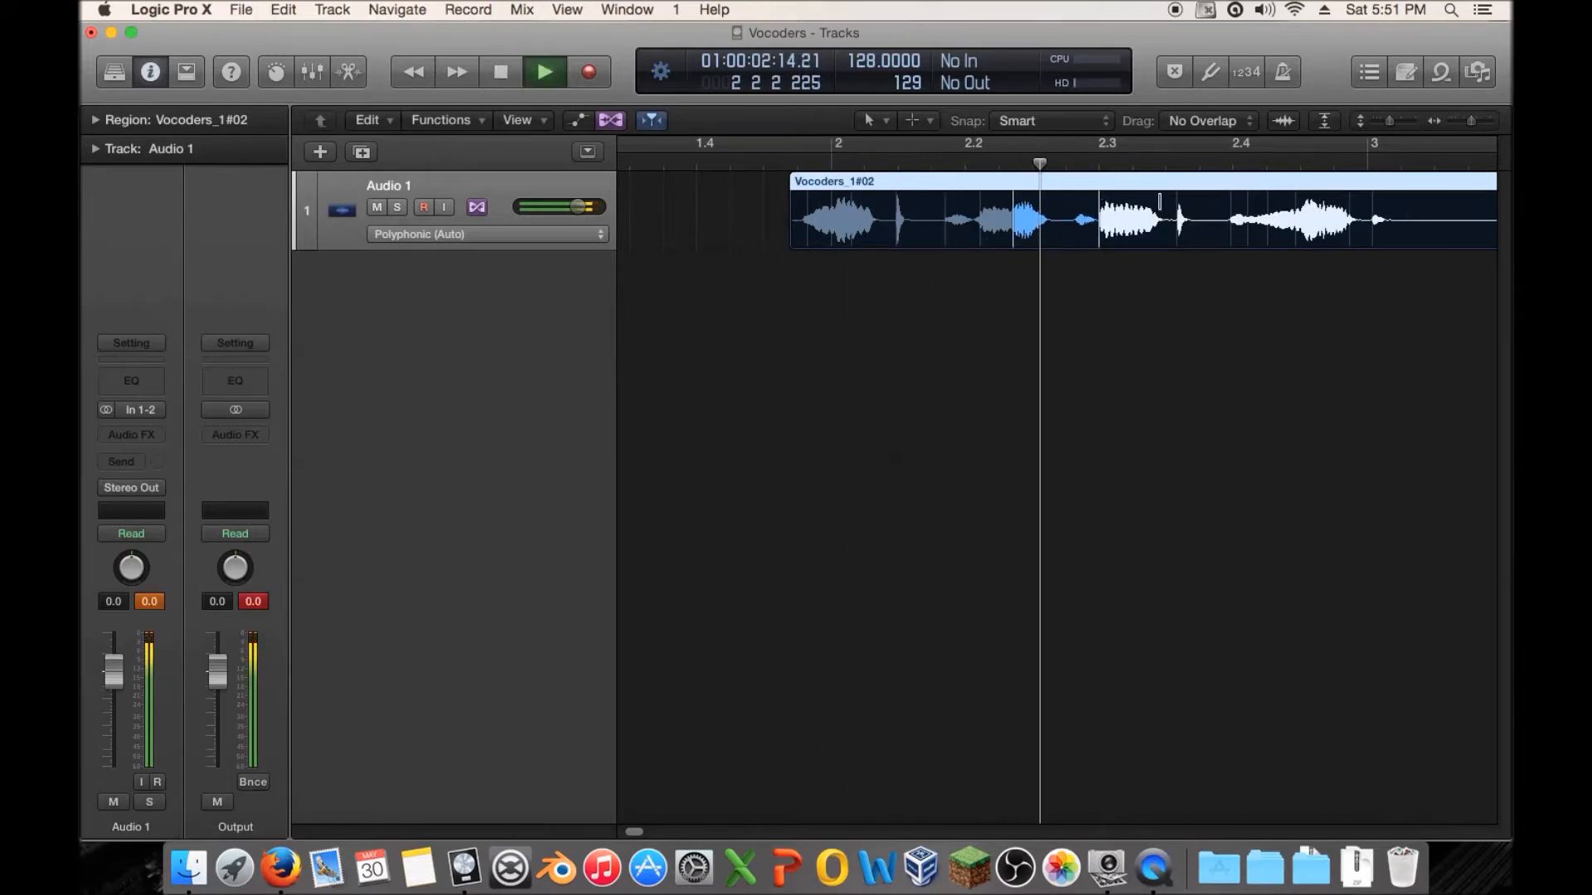
pyautogui.press('space')
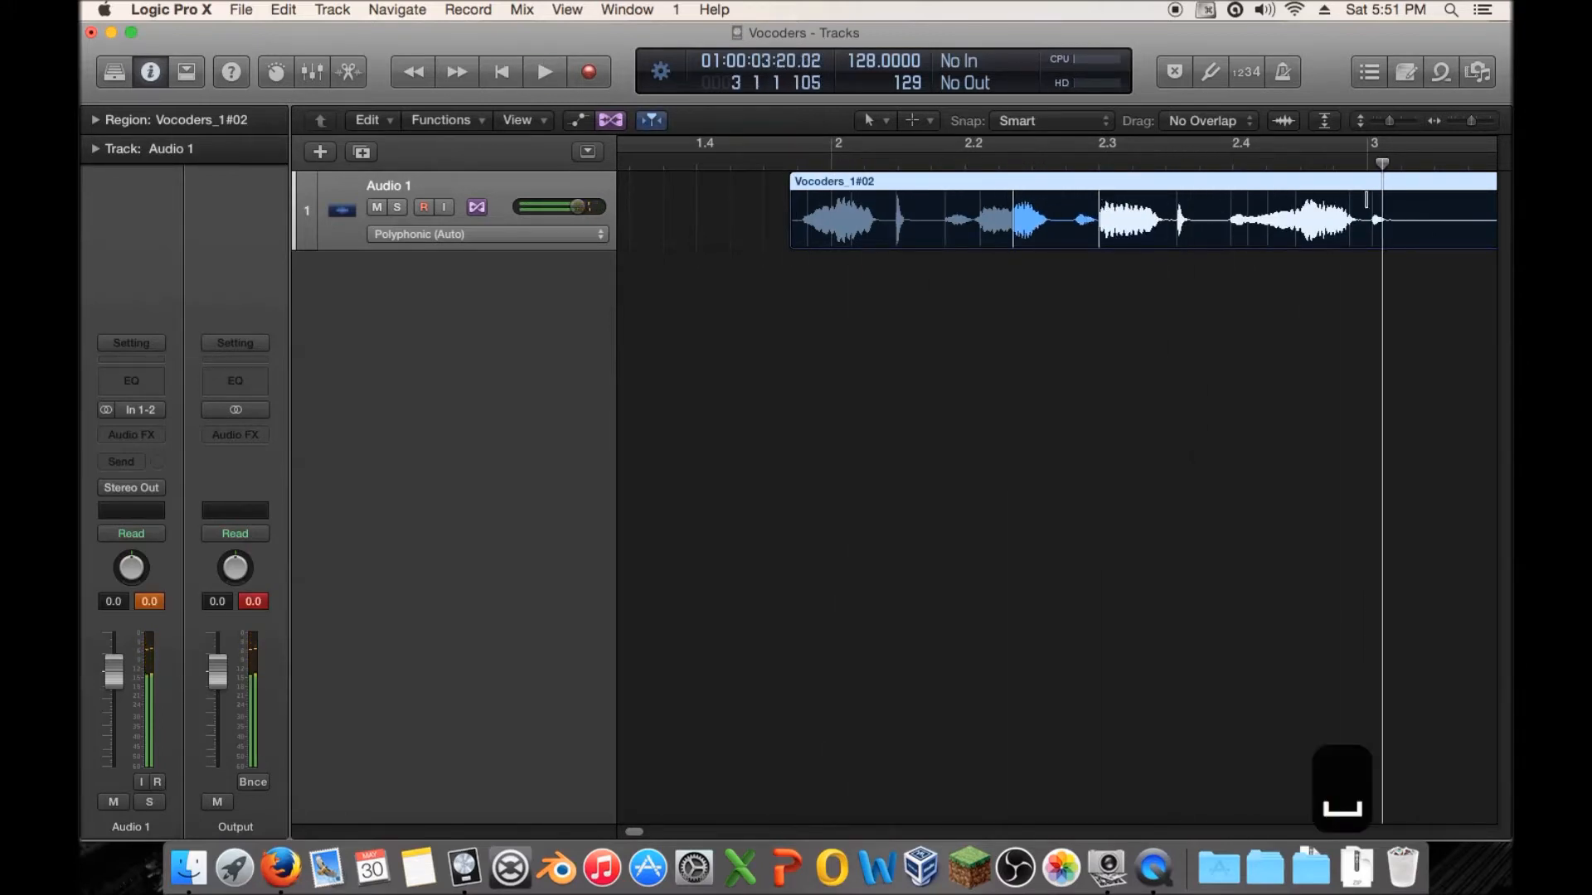
pyautogui.press('super+z')
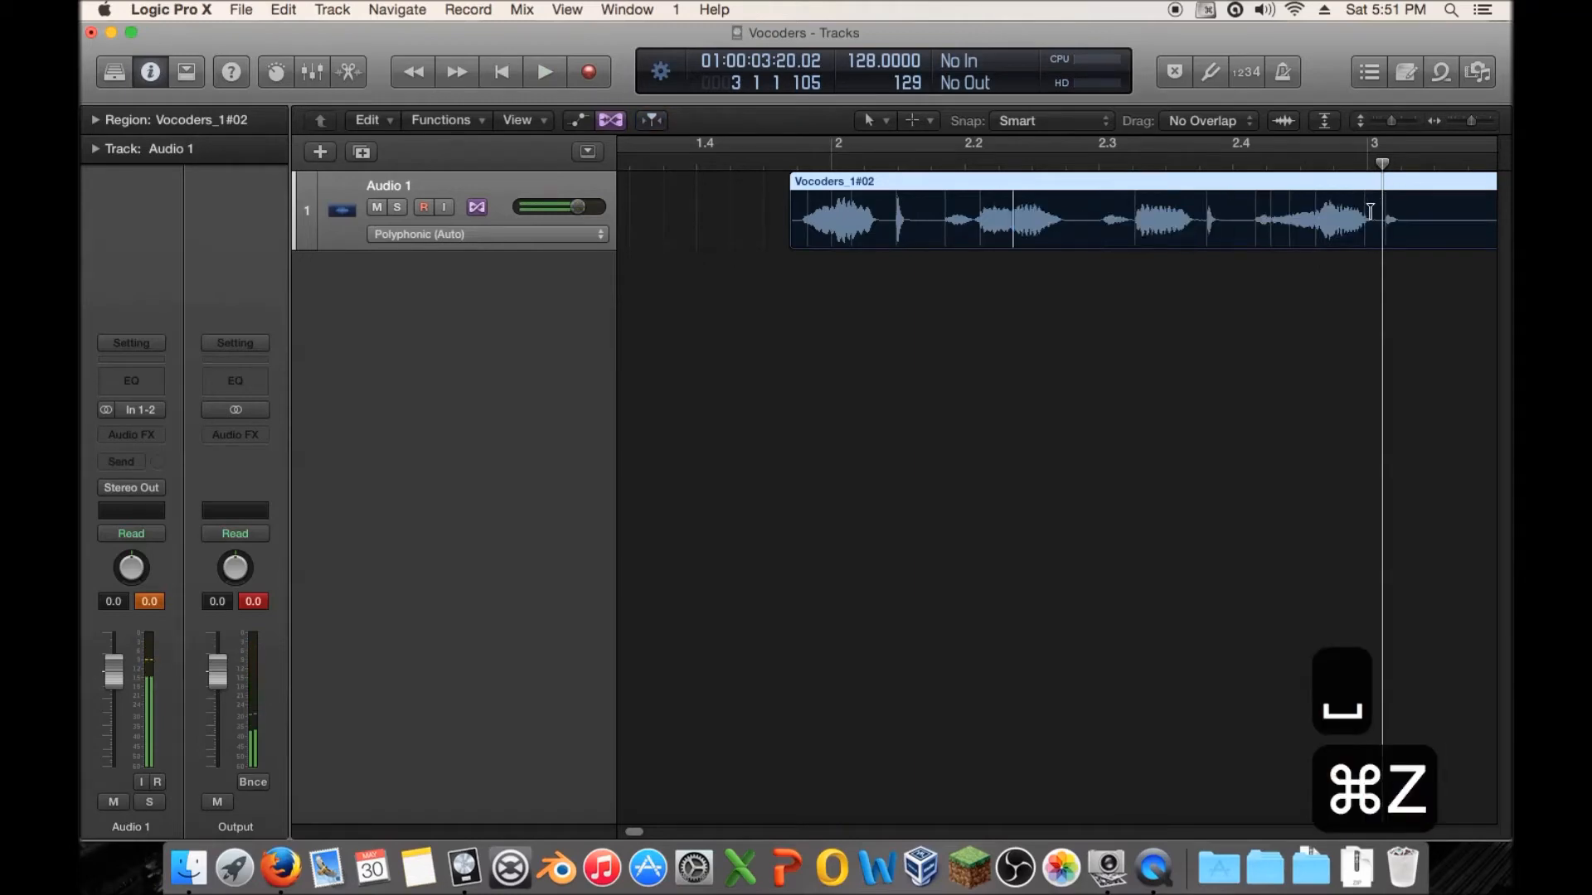
# Step: Add a flex marker after the last word, pull it back to about bar 3, and add another marker within the last word
pyautogui.click(1435, 225)
pyautogui.moveTo(1436, 222); pyautogui.dragTo(1367, 210)
pyautogui.press('super+z')
pyautogui.click(1266, 203)
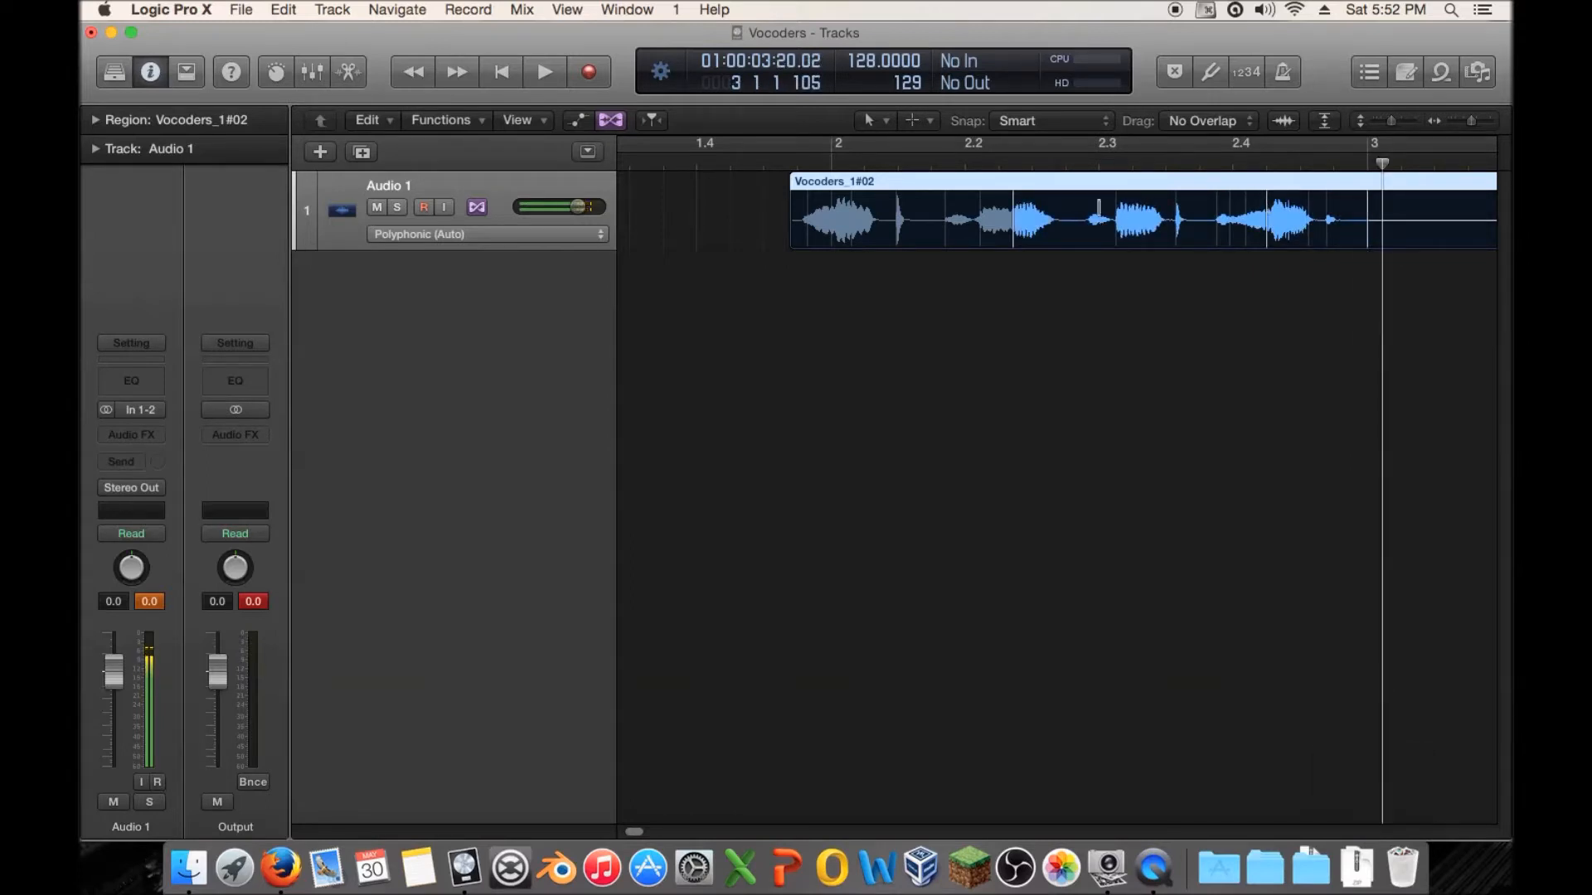
# Step: Pull the third word's onset back to just before beat 2.3 and play the vocal from the region's start
pyautogui.moveTo(1117, 207); pyautogui.dragTo(1098, 207)
pyautogui.click(789, 163)
pyautogui.press('space')
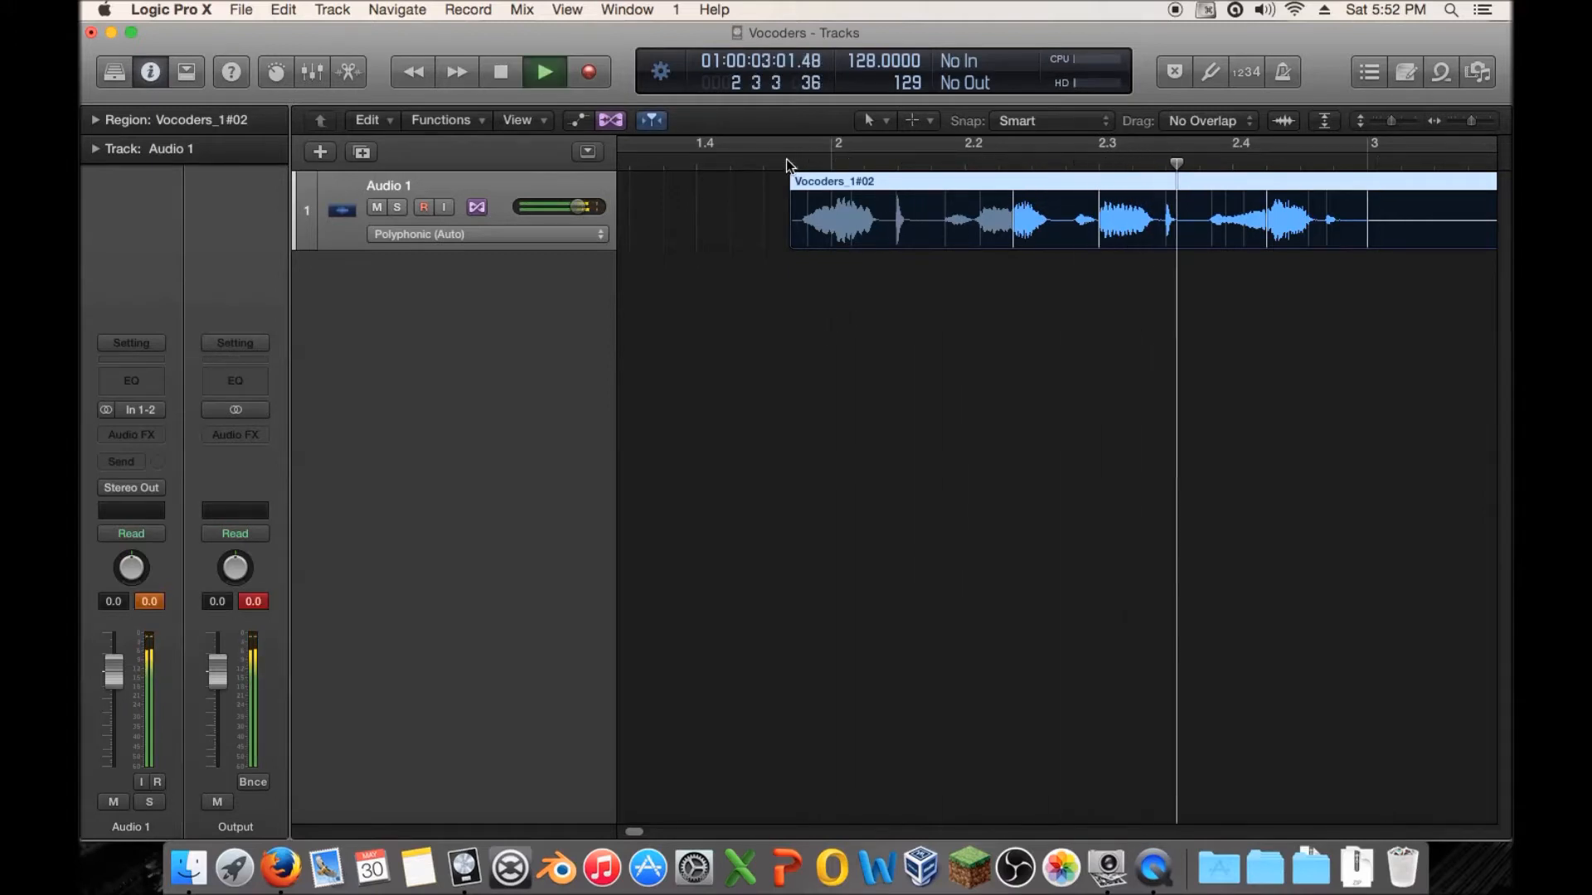
pyautogui.press('space')
# Step: Place the playhead on the second beat of bar 2 and reset Audio 1's peak level display
pyautogui.moveTo(1467, 123); pyautogui.dragTo(1457, 127)
pyautogui.hscroll(-5, 937, 249)
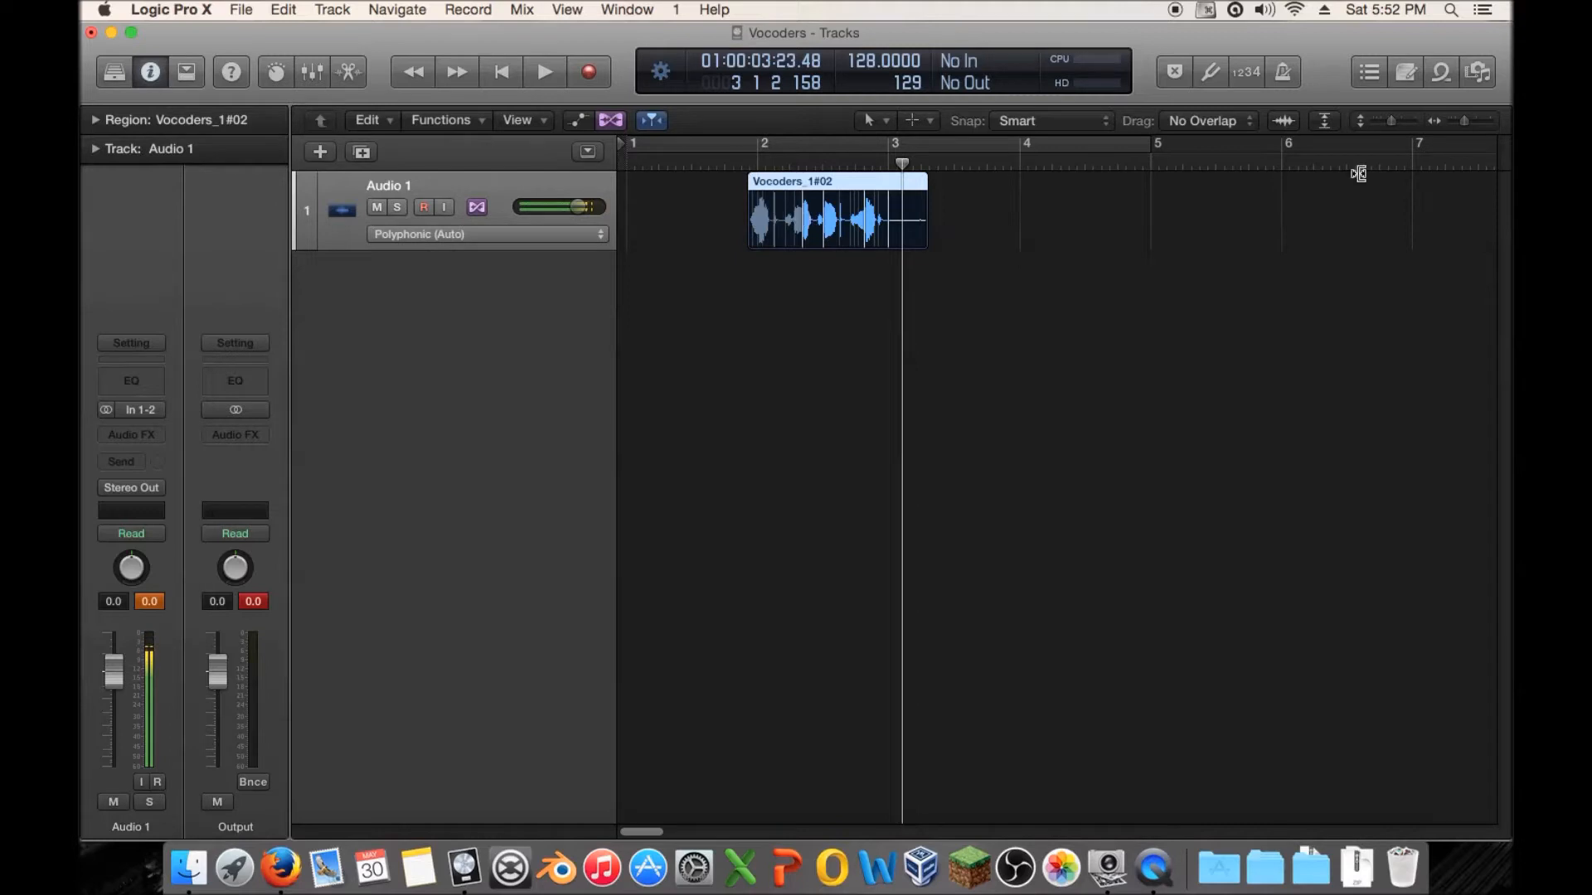
pyautogui.moveTo(1464, 122); pyautogui.dragTo(1467, 123)
pyautogui.hscroll(-5, 1041, 262)
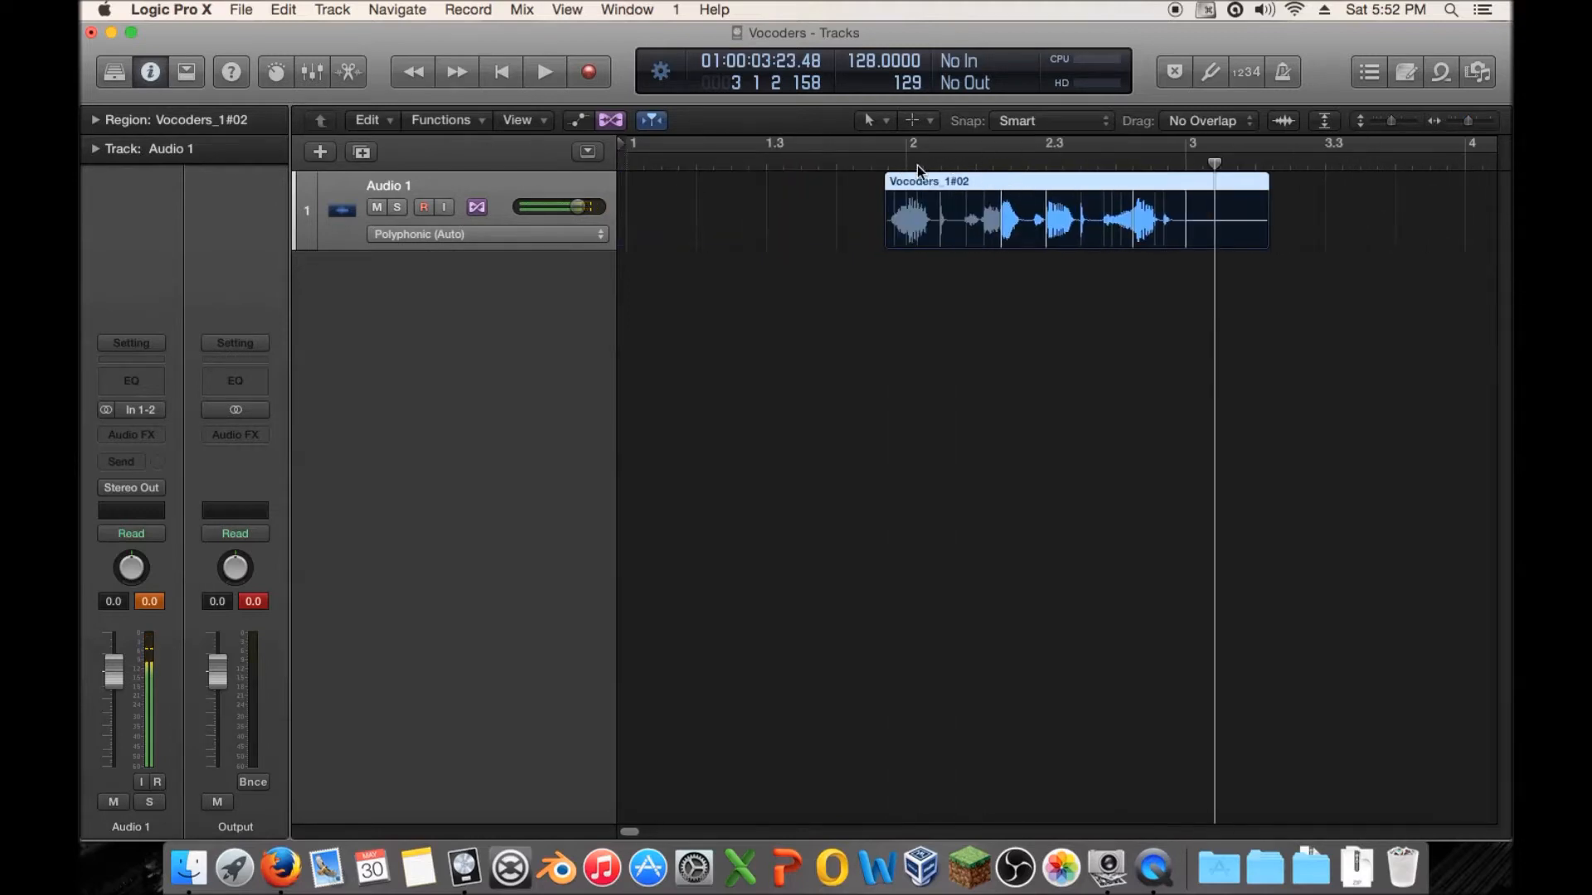
pyautogui.click(975, 161)
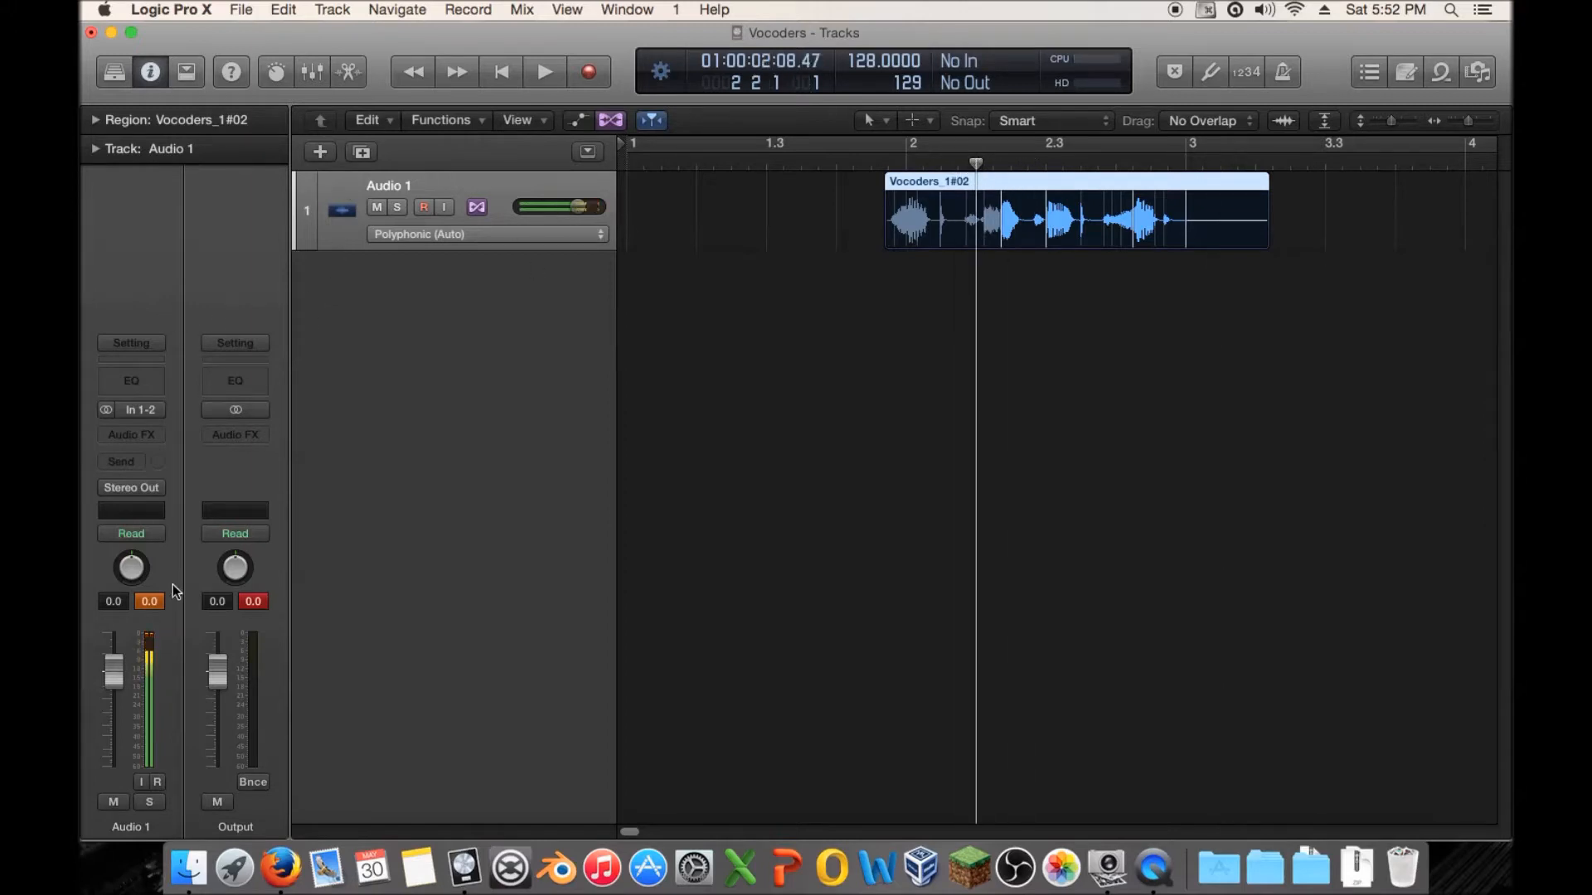
pyautogui.click(149, 603)
# Step: Create one Software Instrument track and hide the Library
pyautogui.click(319, 152)
pyautogui.click(593, 93)
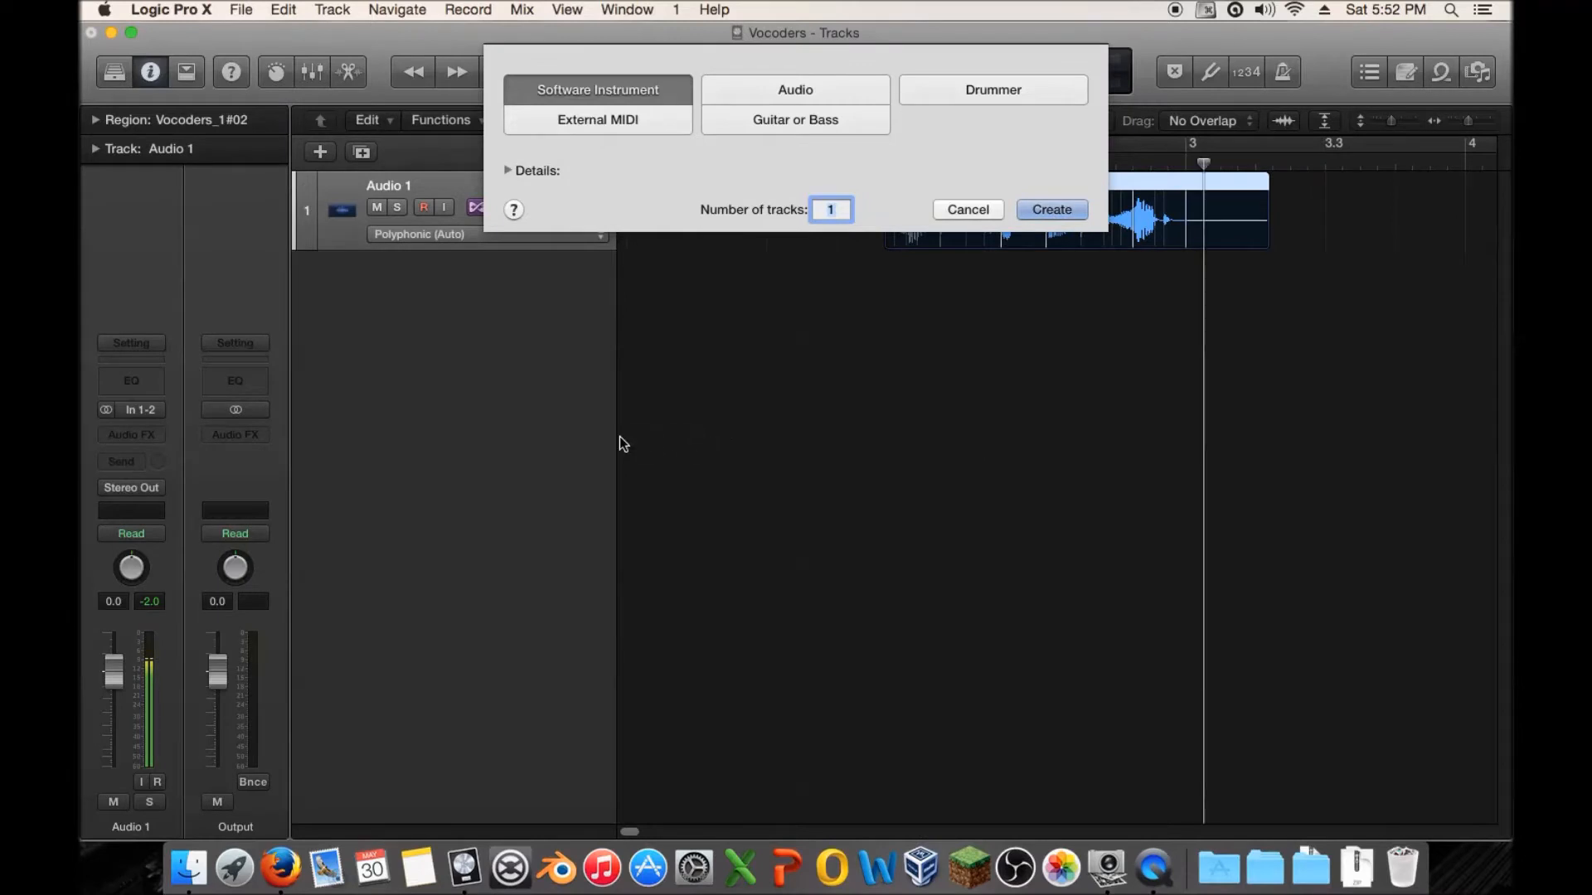
pyautogui.press('Return')
pyautogui.press('y')
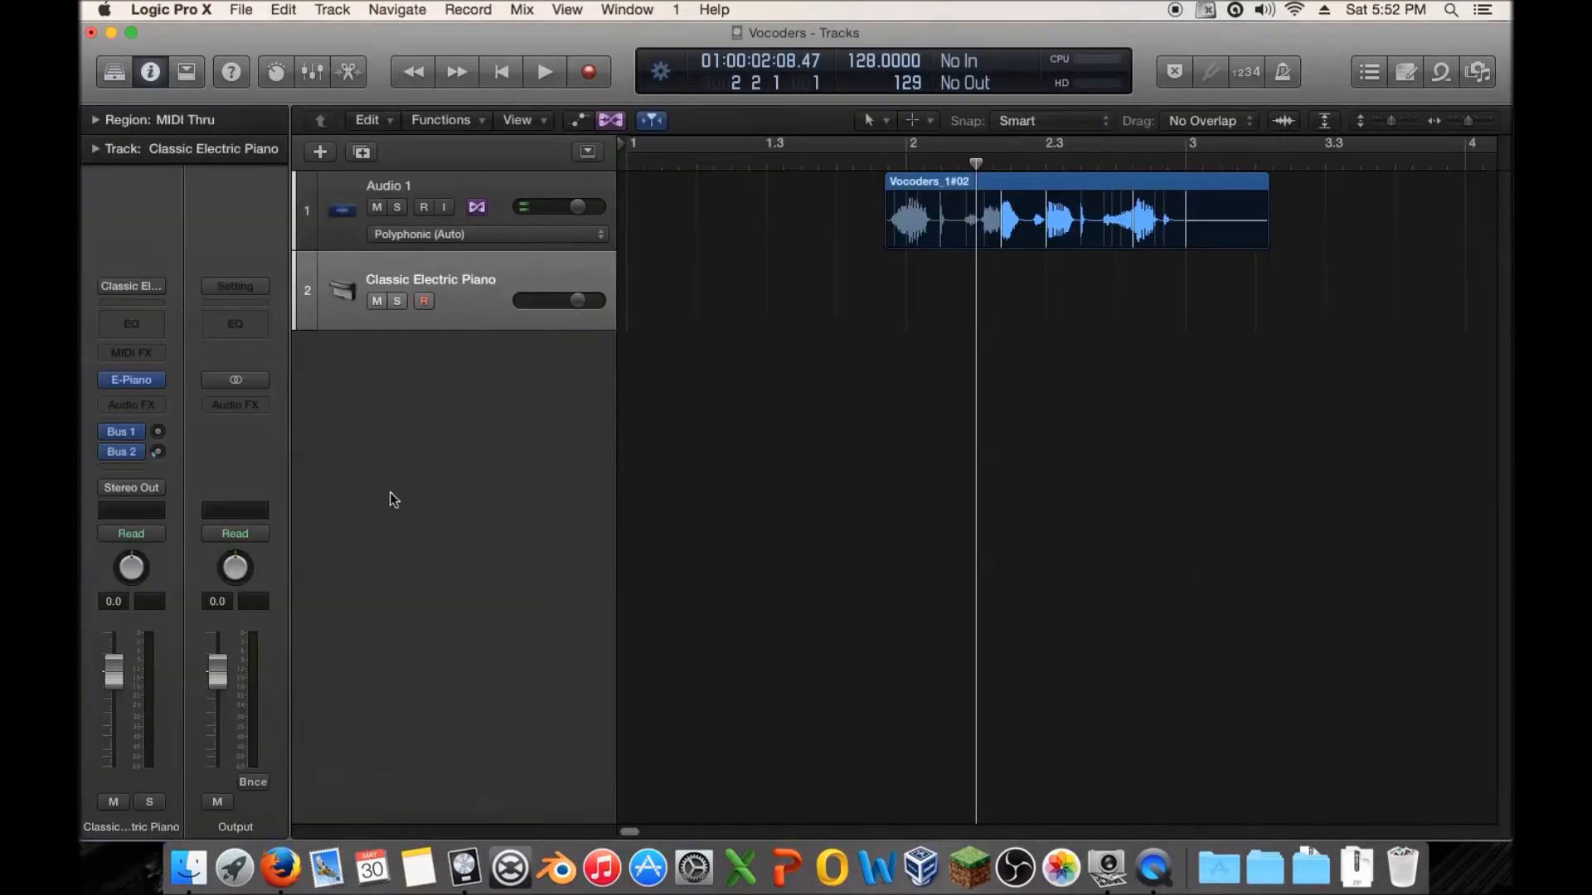
# Step: Add a send to Bus 5 on the Audio 1 track
pyautogui.click(440, 181)
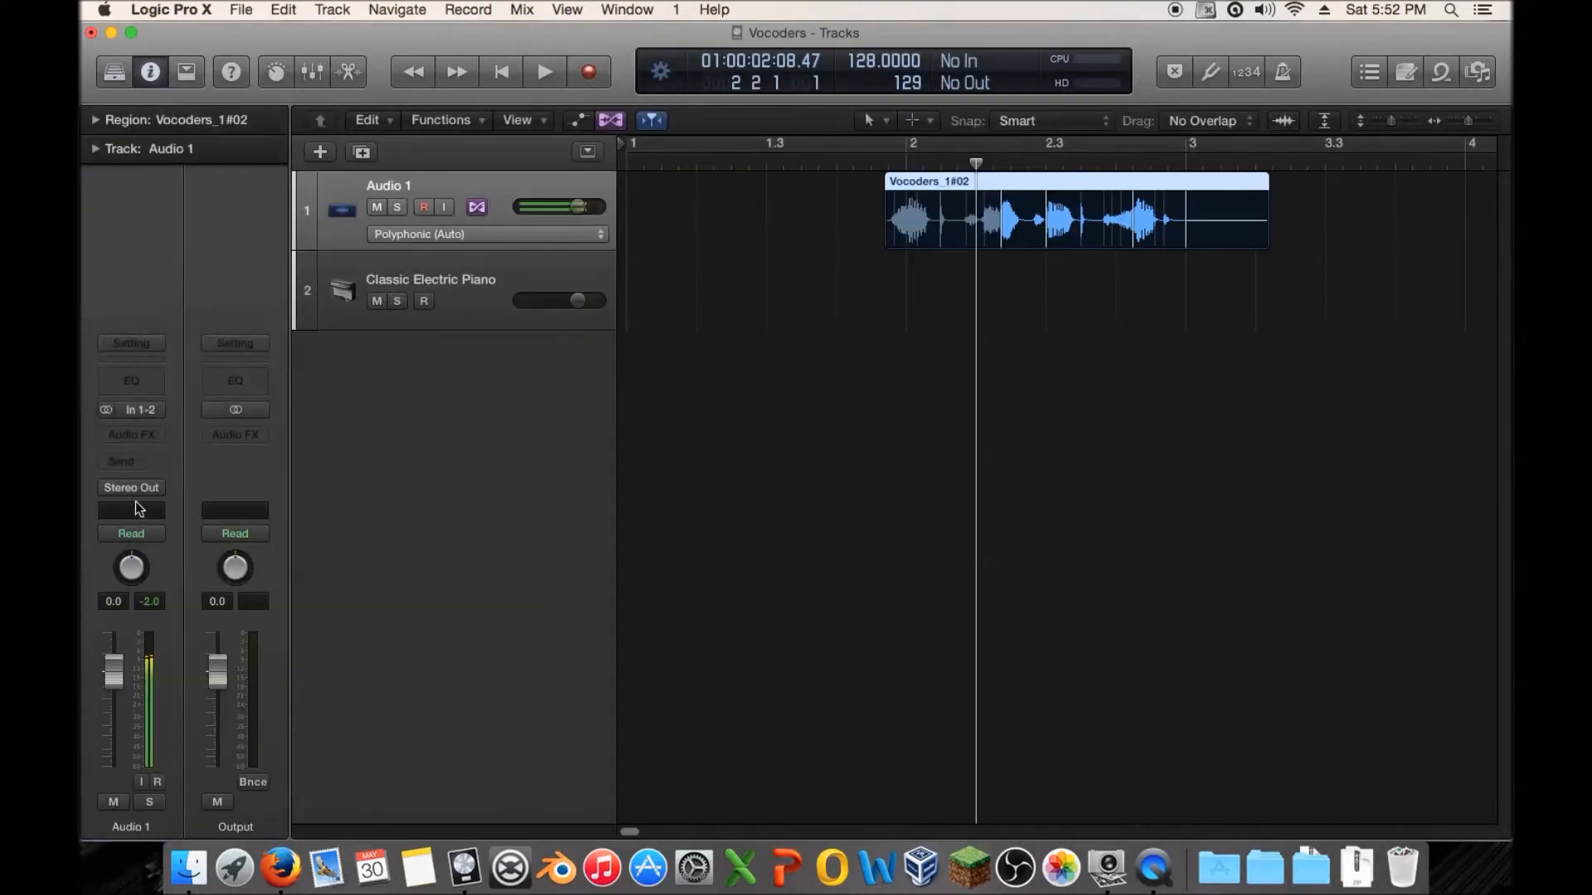
pyautogui.click(133, 461)
pyautogui.moveTo(181, 556)
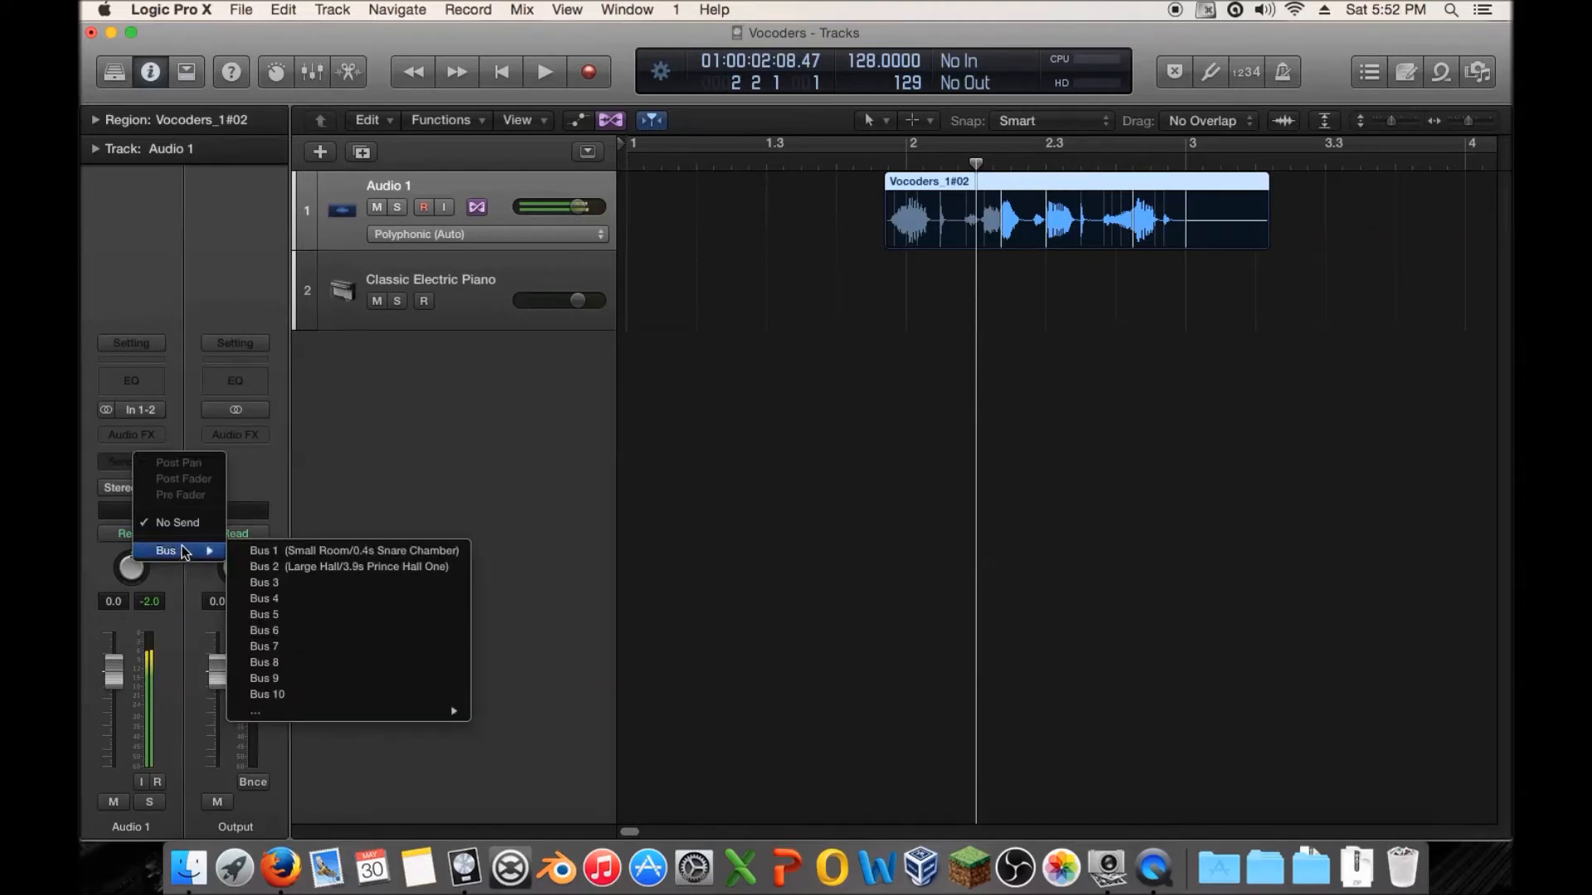
pyautogui.click(401, 617)
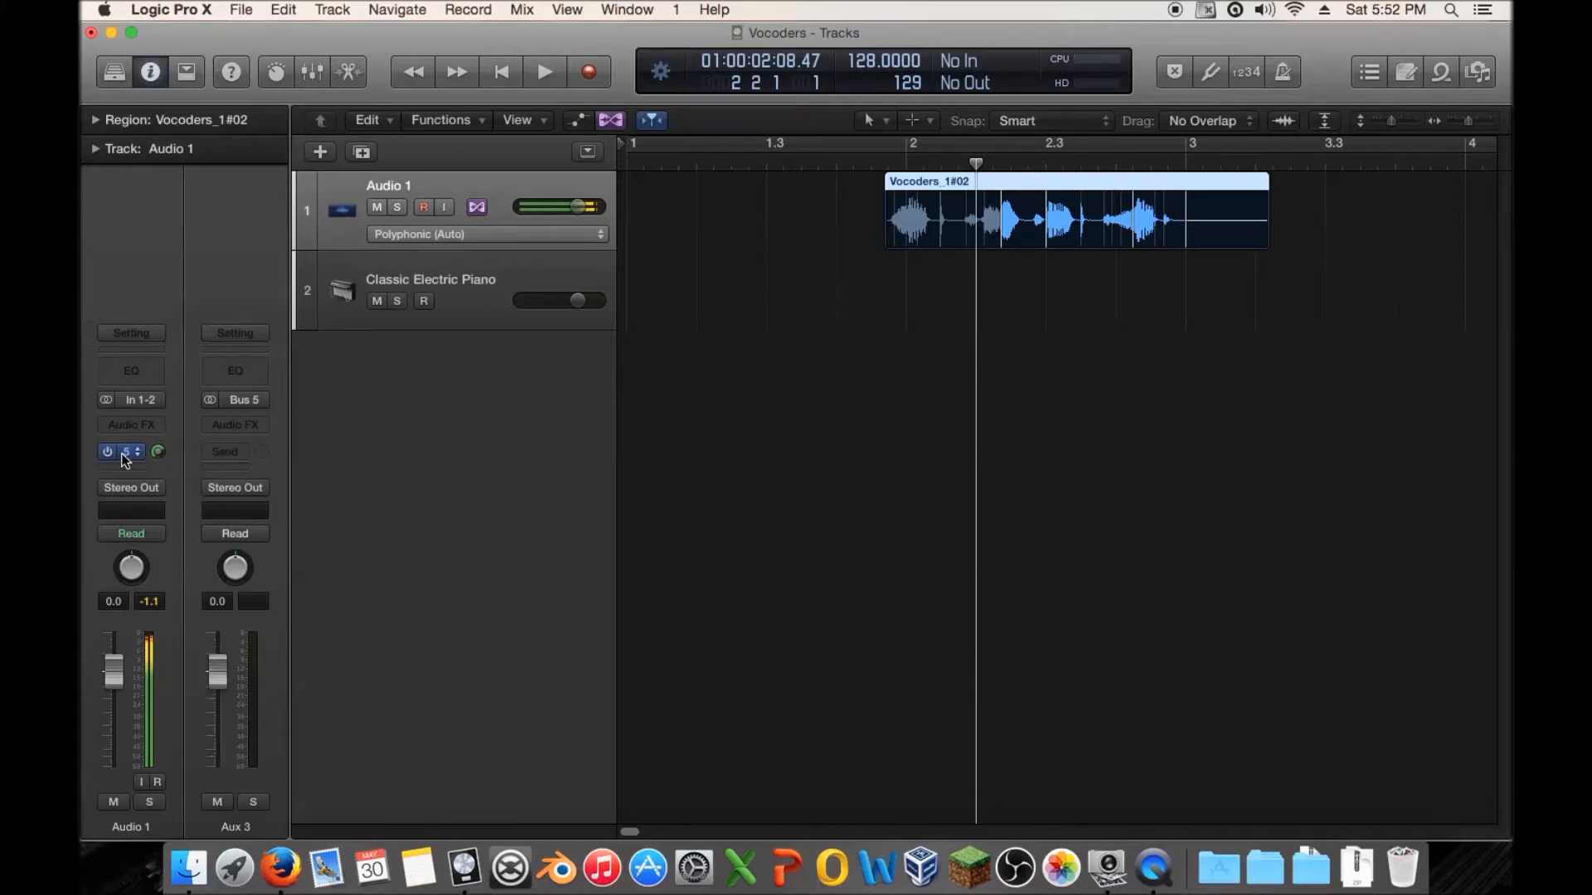
# Step: Set the output of the Bus 5 aux channel to No Output and solo that channel
pyautogui.click(131, 488)
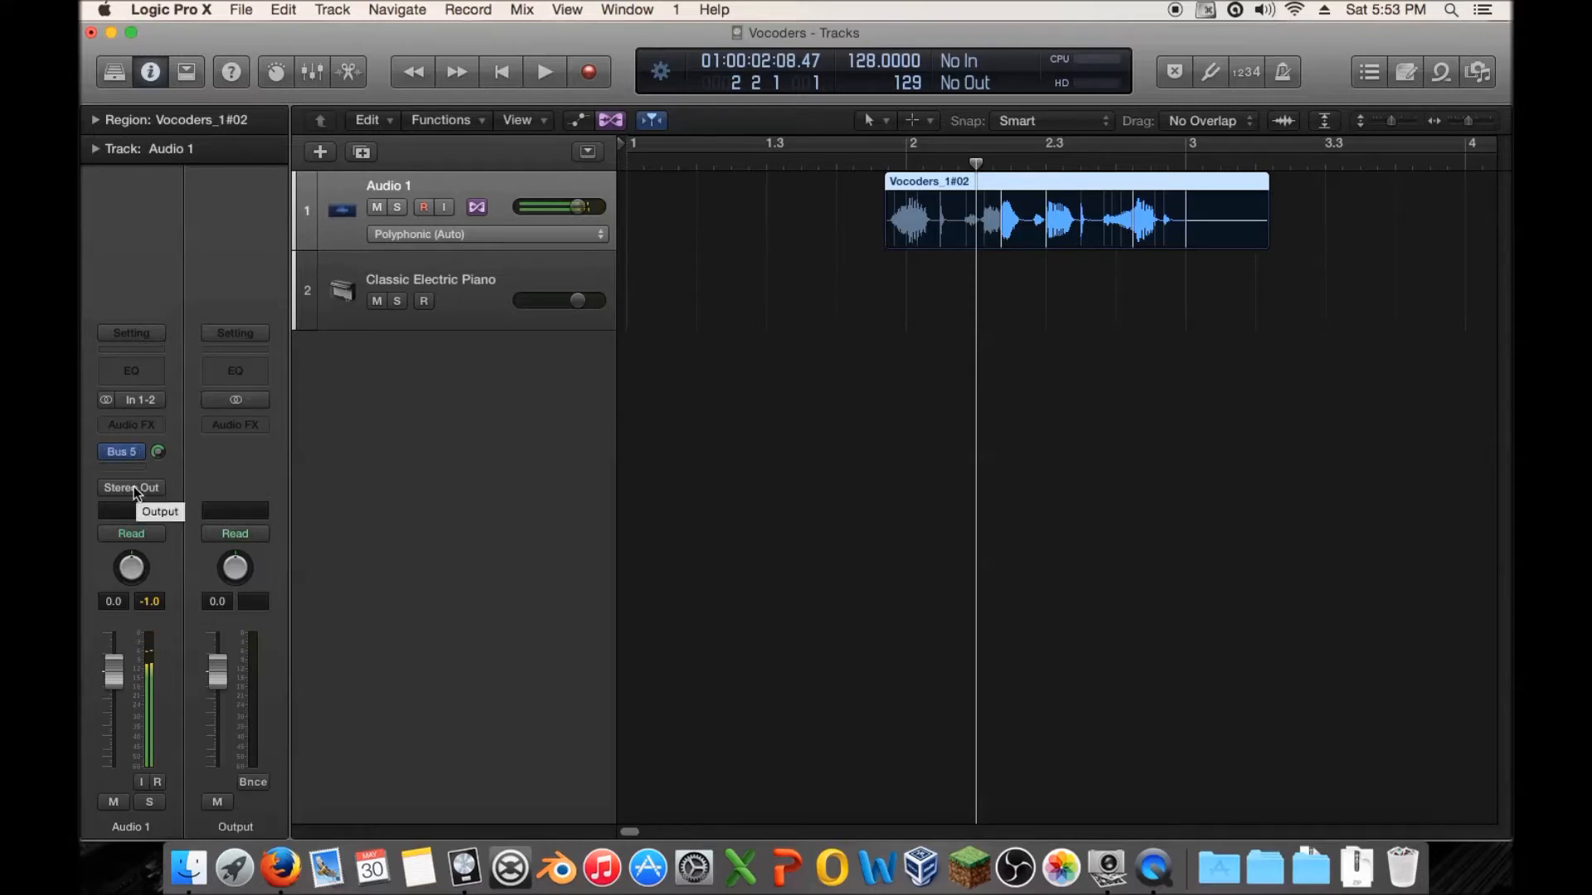
pyautogui.click(127, 454)
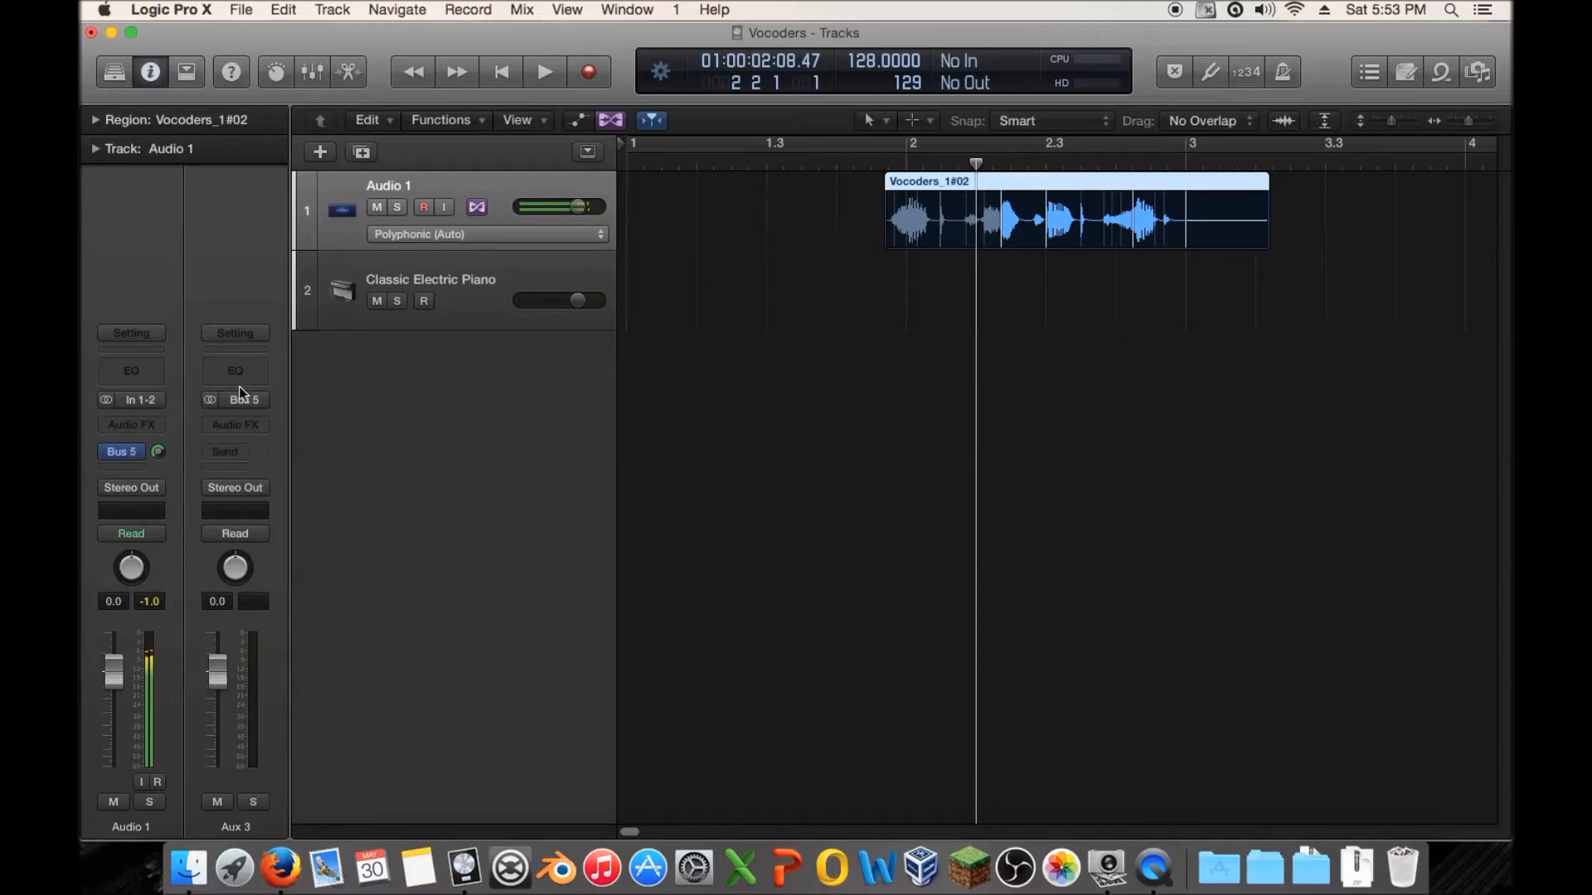
pyautogui.click(250, 493)
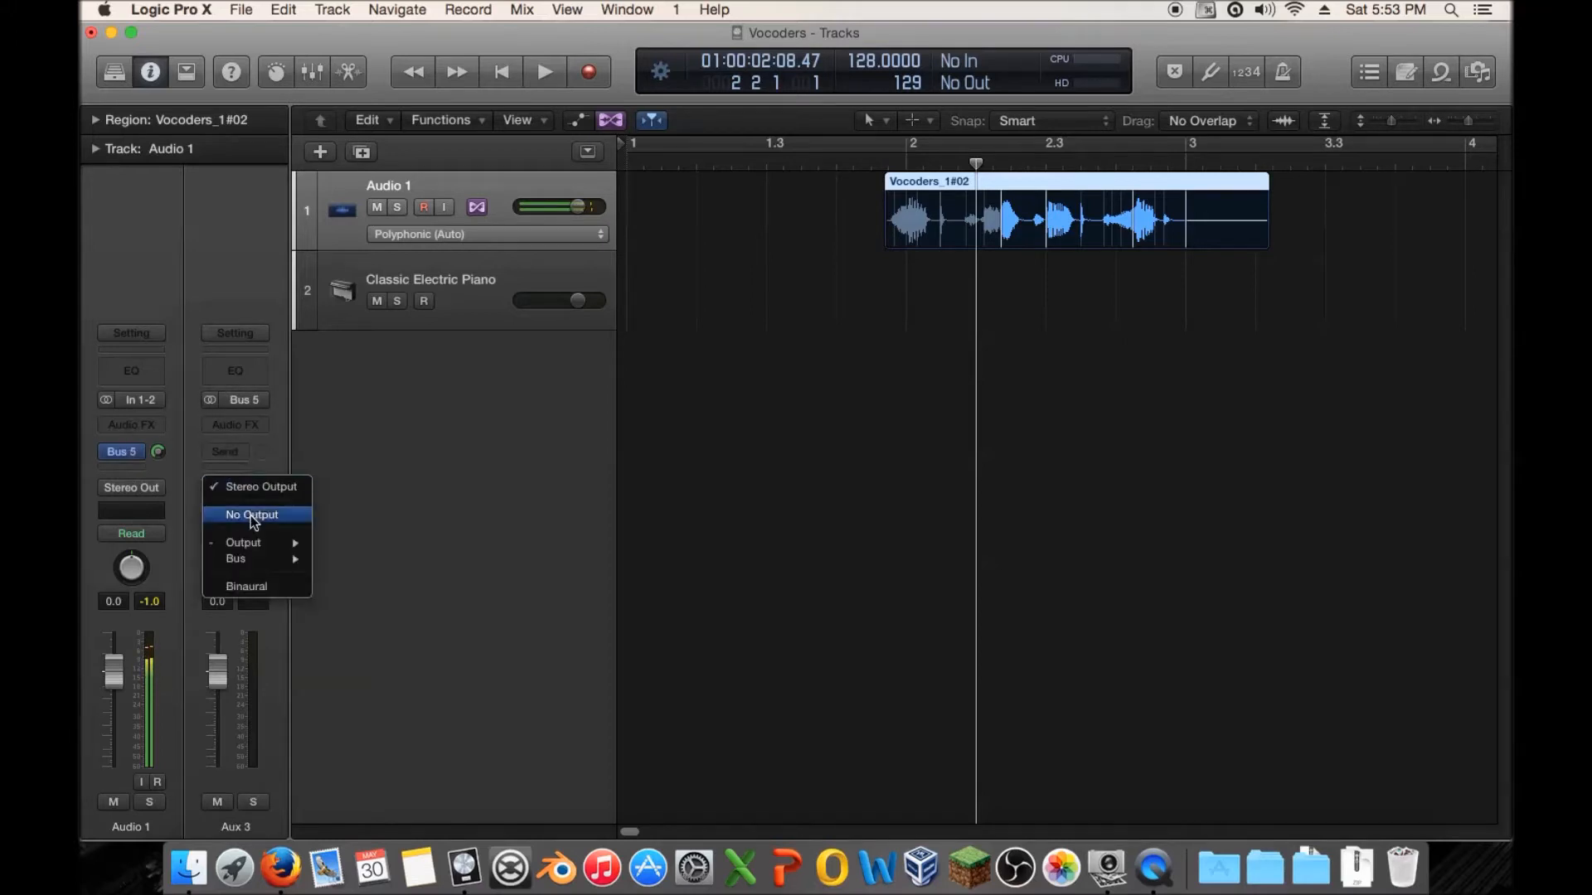
pyautogui.click(251, 515)
pyautogui.click(254, 802)
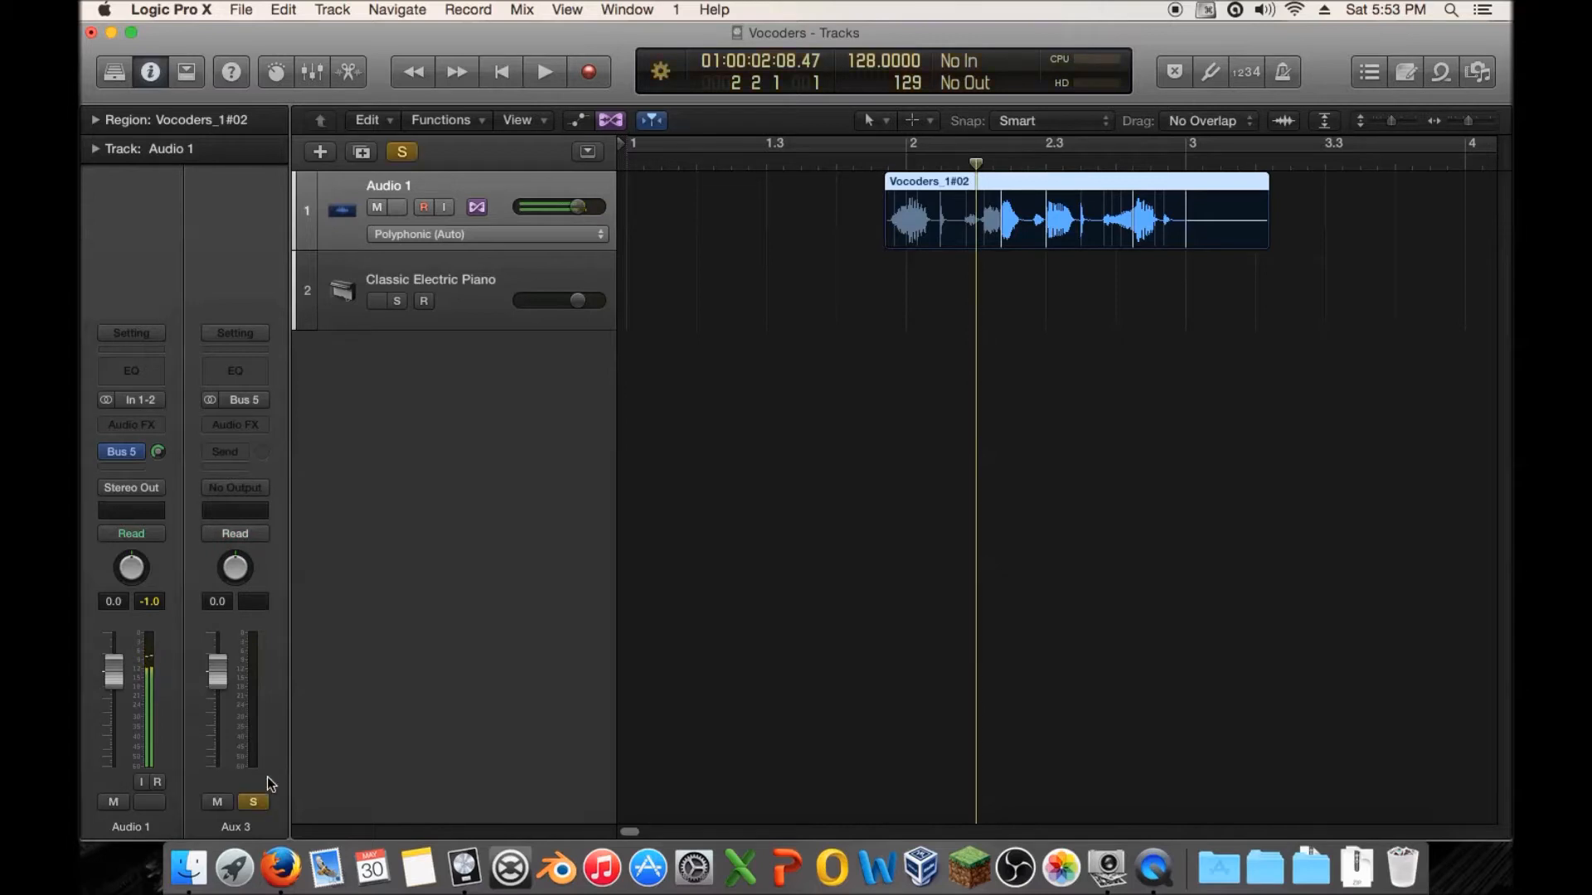
# Step: Adjust the level of Audio 1's Bus 5 send and play the vocal from just before bar 2 to check the routing
pyautogui.moveTo(157, 453); pyautogui.dragTo(157, 480)
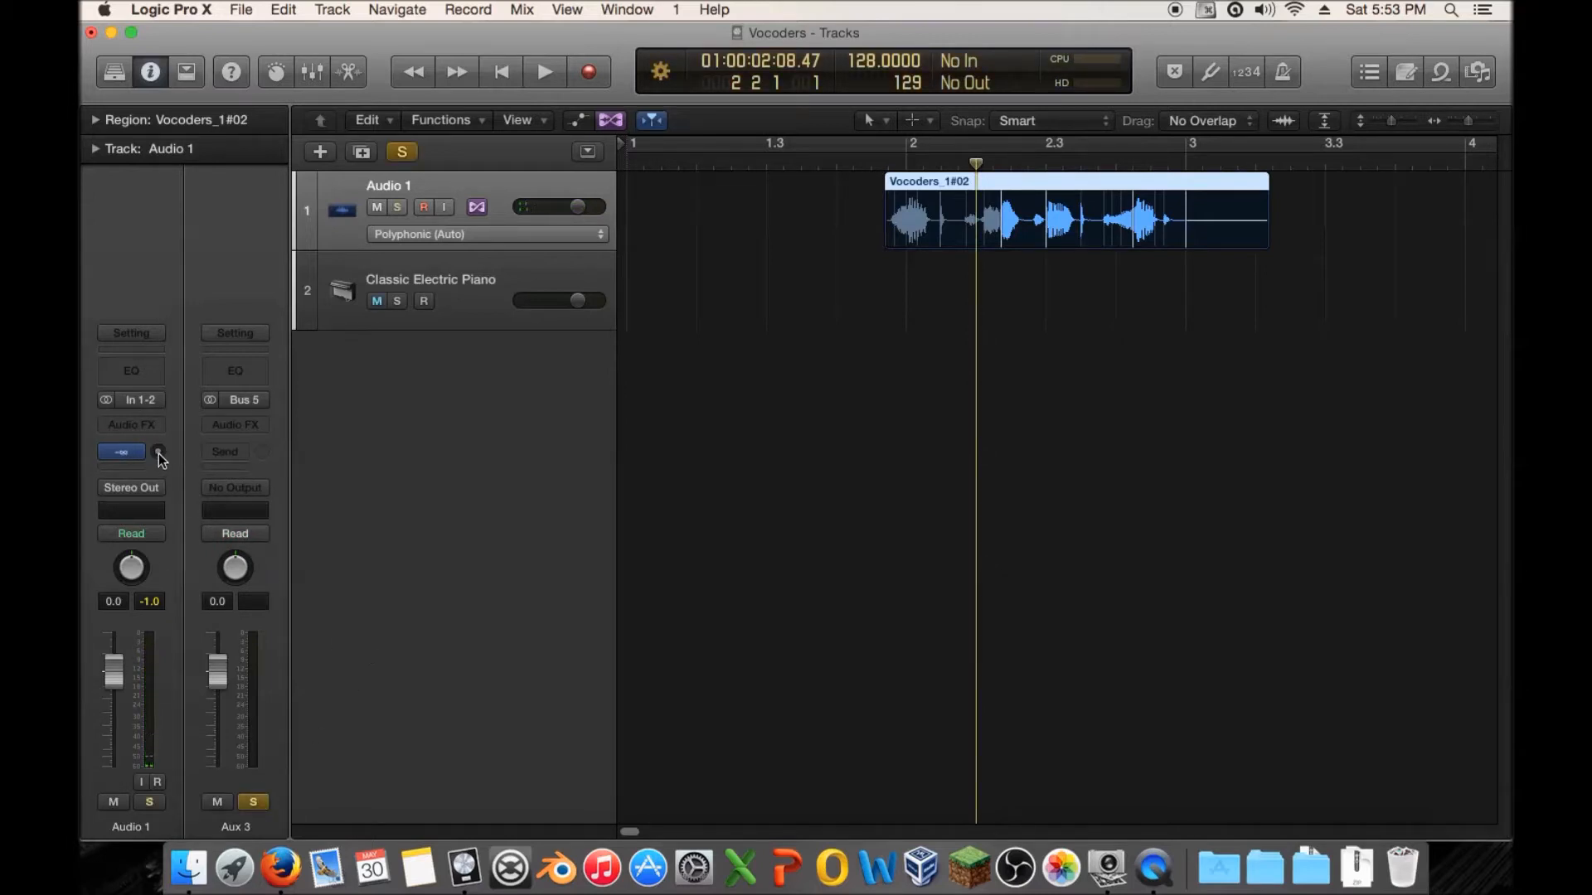
pyautogui.click(871, 168)
pyautogui.press('space')
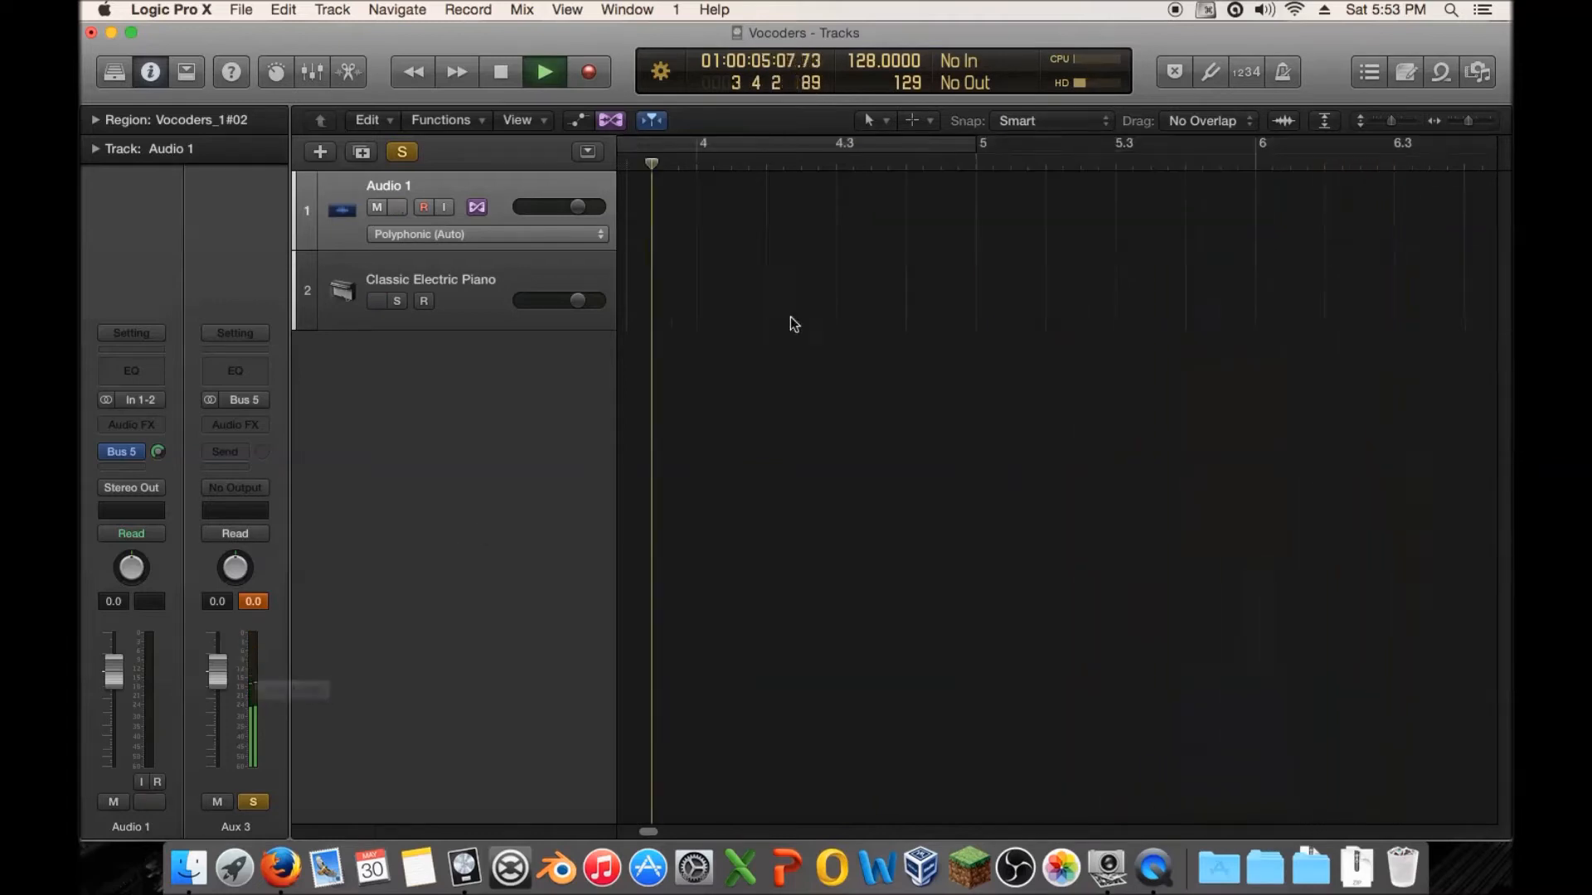
pyautogui.press('space')
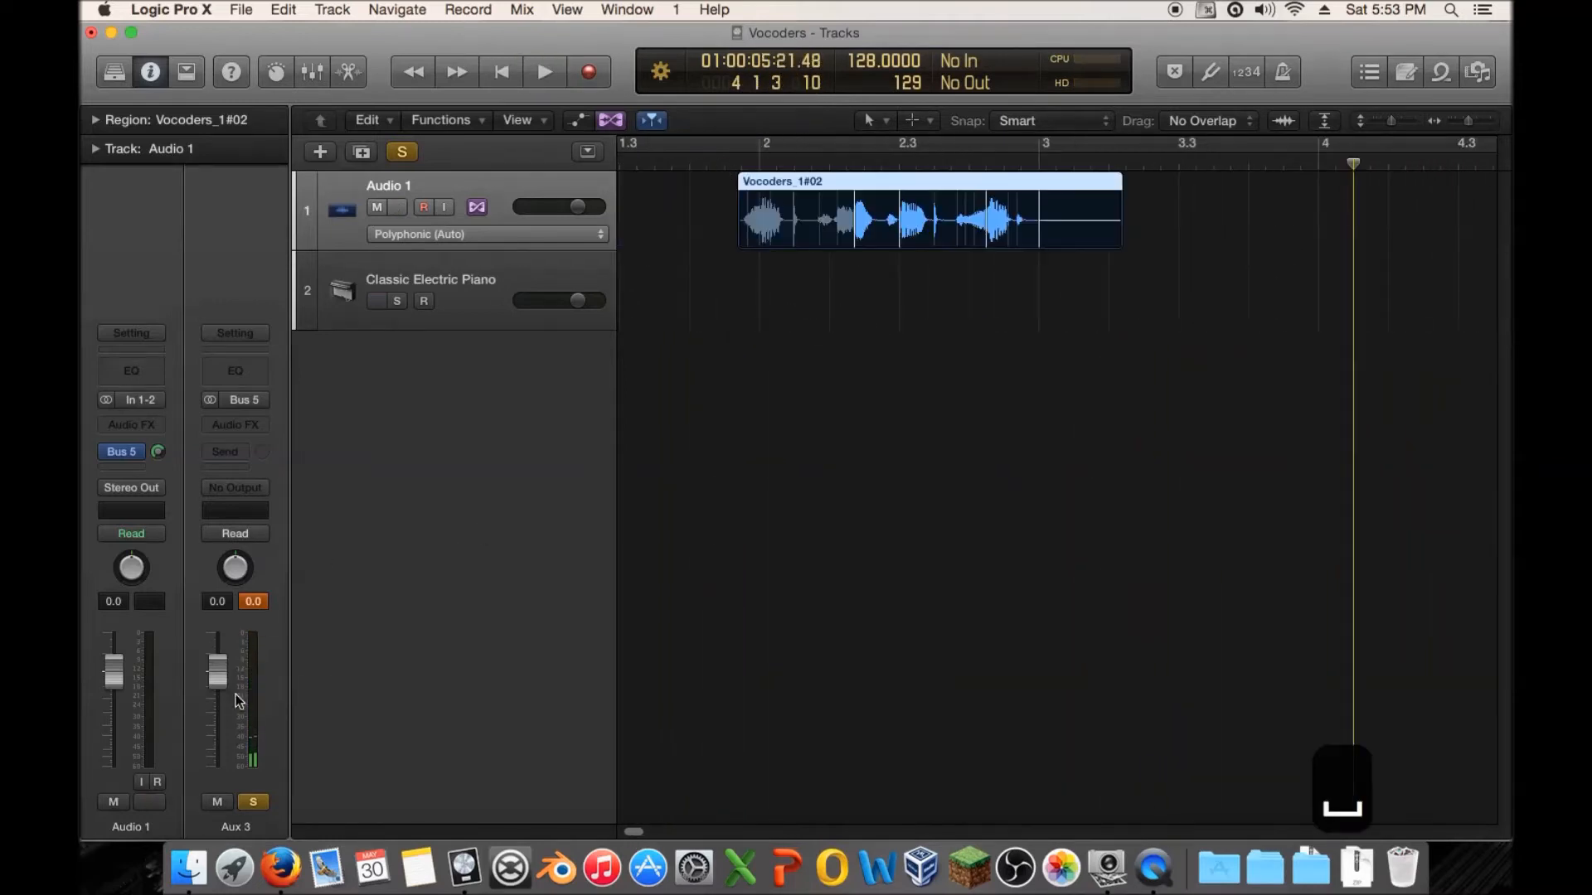
# Step: Play the vocal through the soloed Bus 5 aux channel from just before the region, and unsolo that channel
pyautogui.click(717, 191)
pyautogui.press('space')
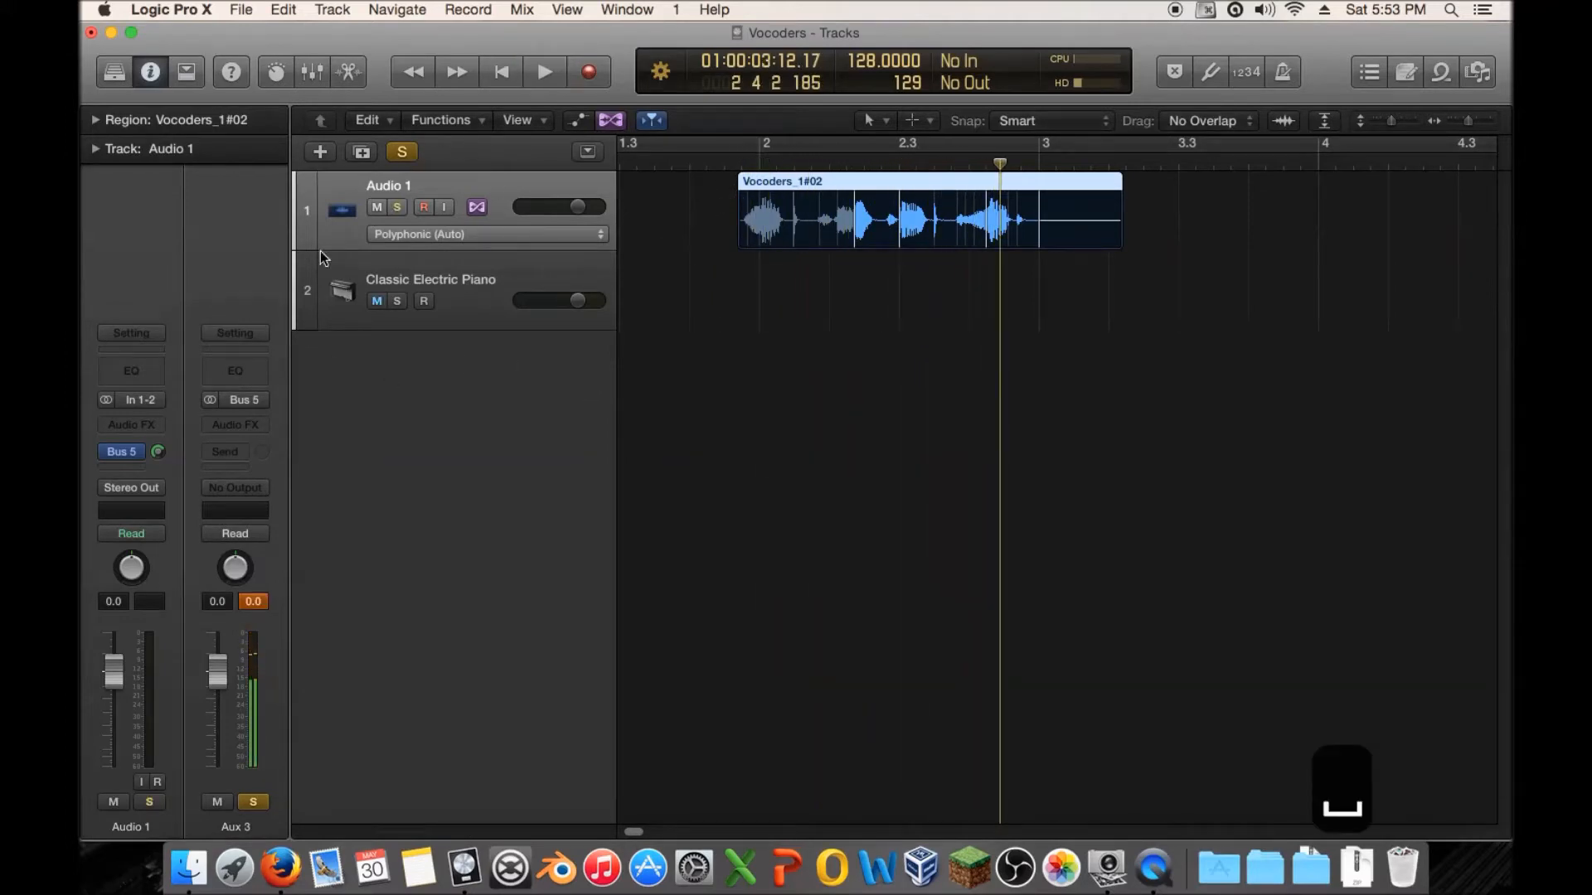
pyautogui.click(253, 802)
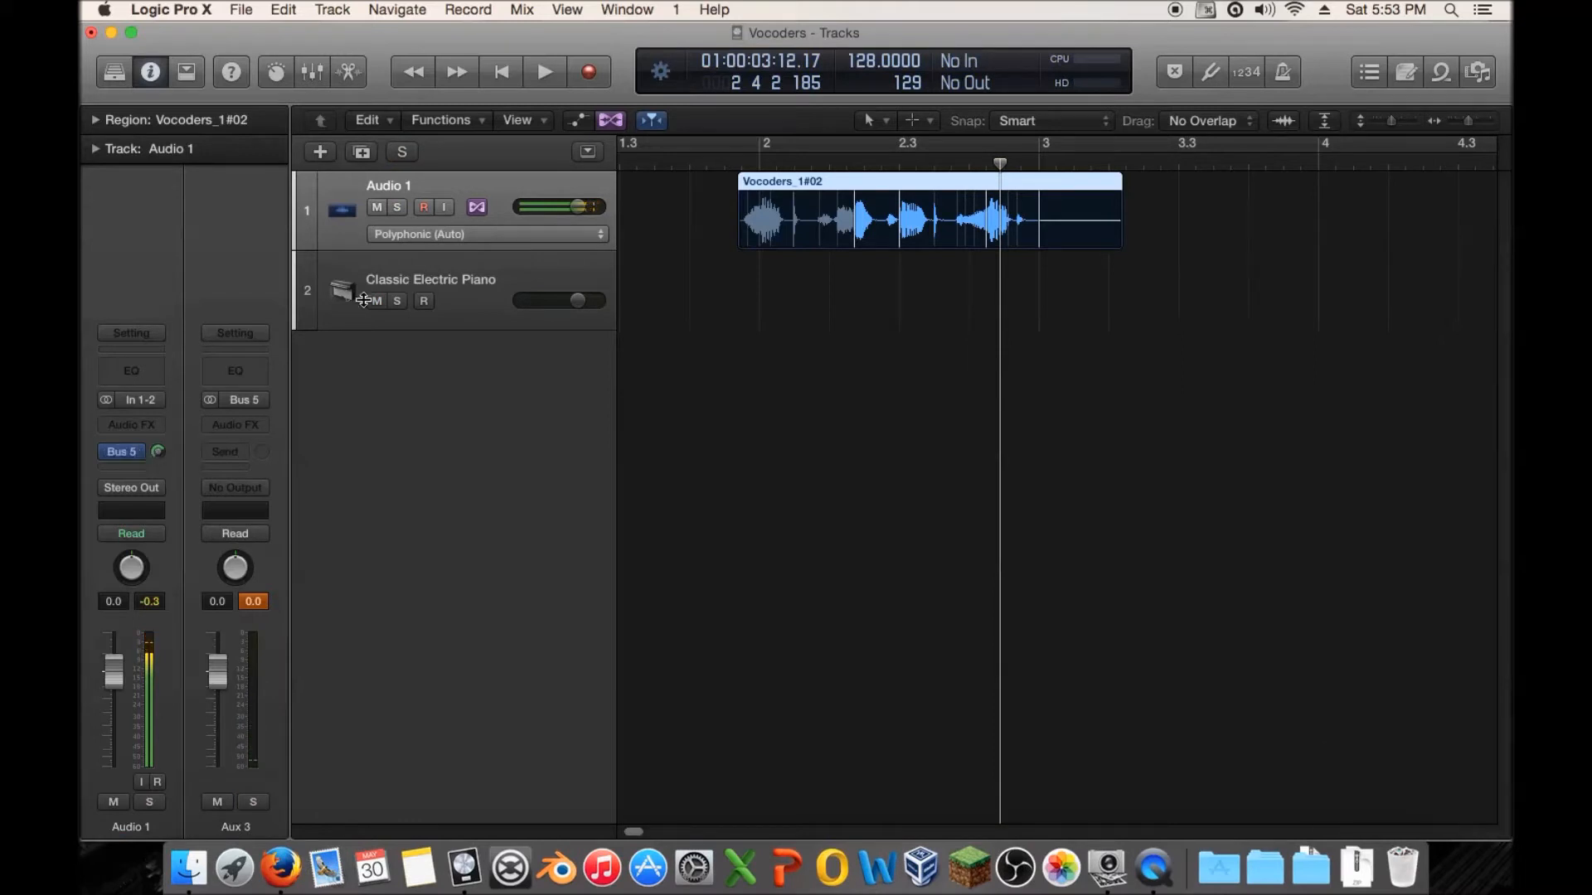
# Step: Replace the Classic Electric Piano track's instrument with EVOC 20 PS and move its window clear of the tracks
pyautogui.click(384, 266)
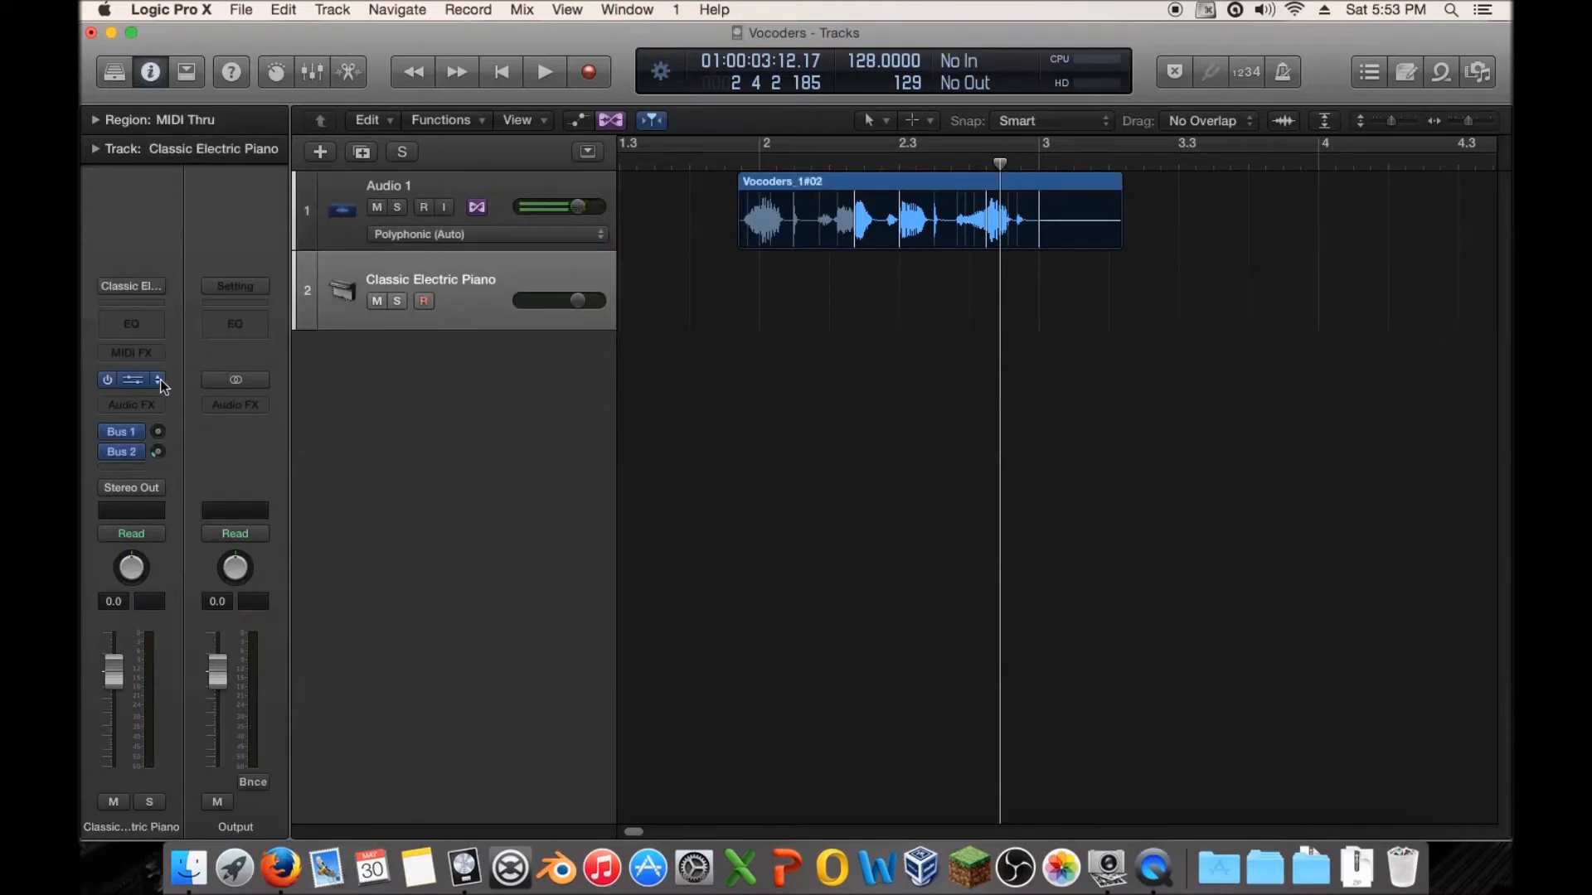
pyautogui.click(160, 379)
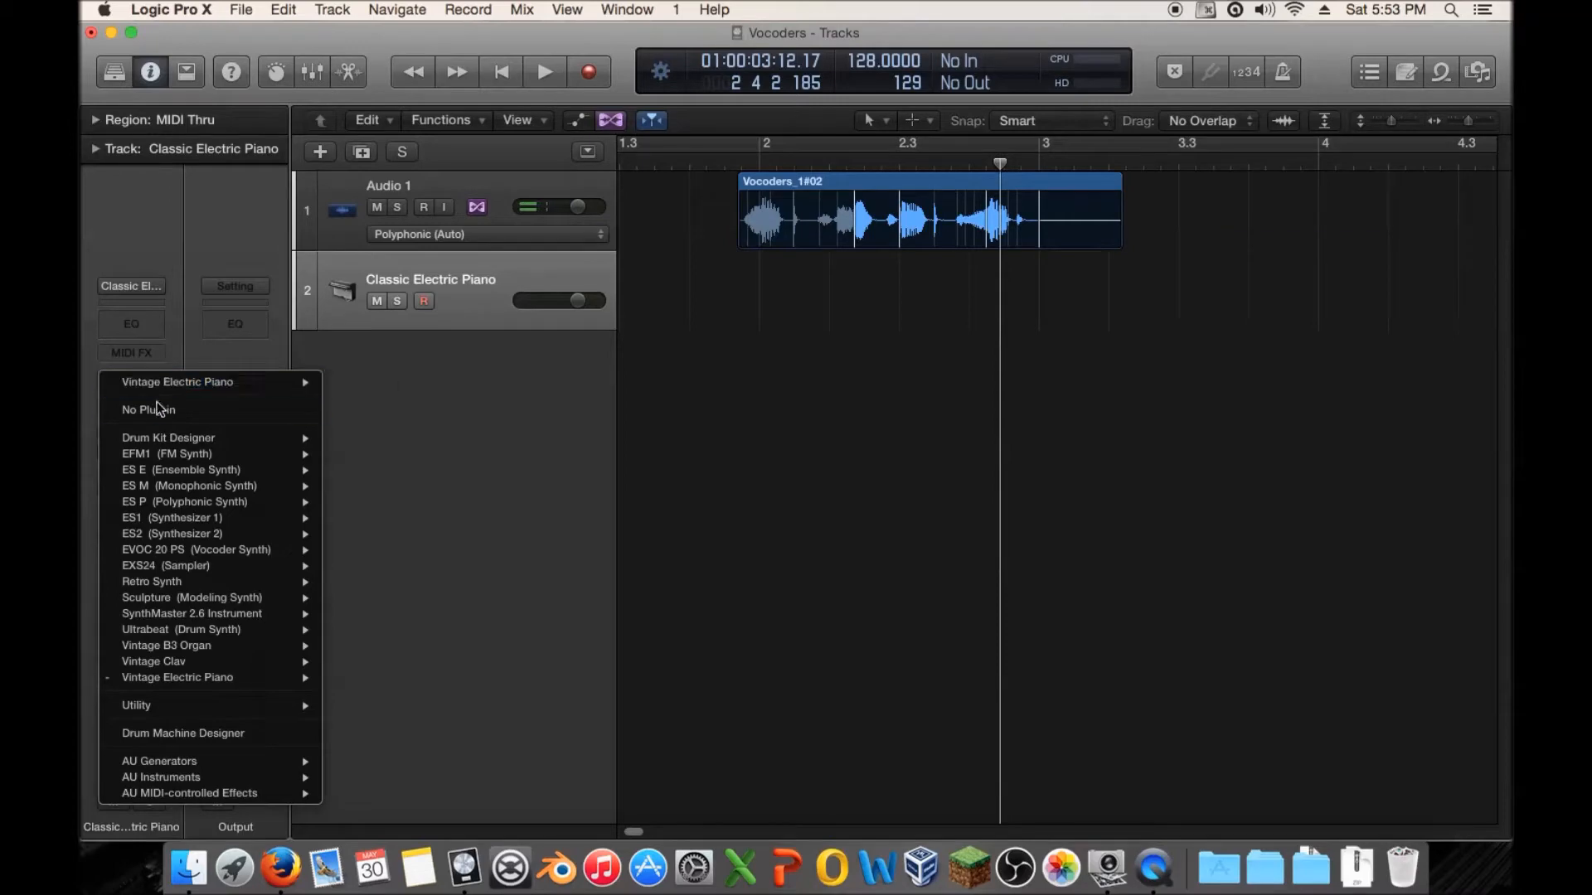
pyautogui.moveTo(191, 589)
pyautogui.moveTo(270, 550)
pyautogui.click(362, 549)
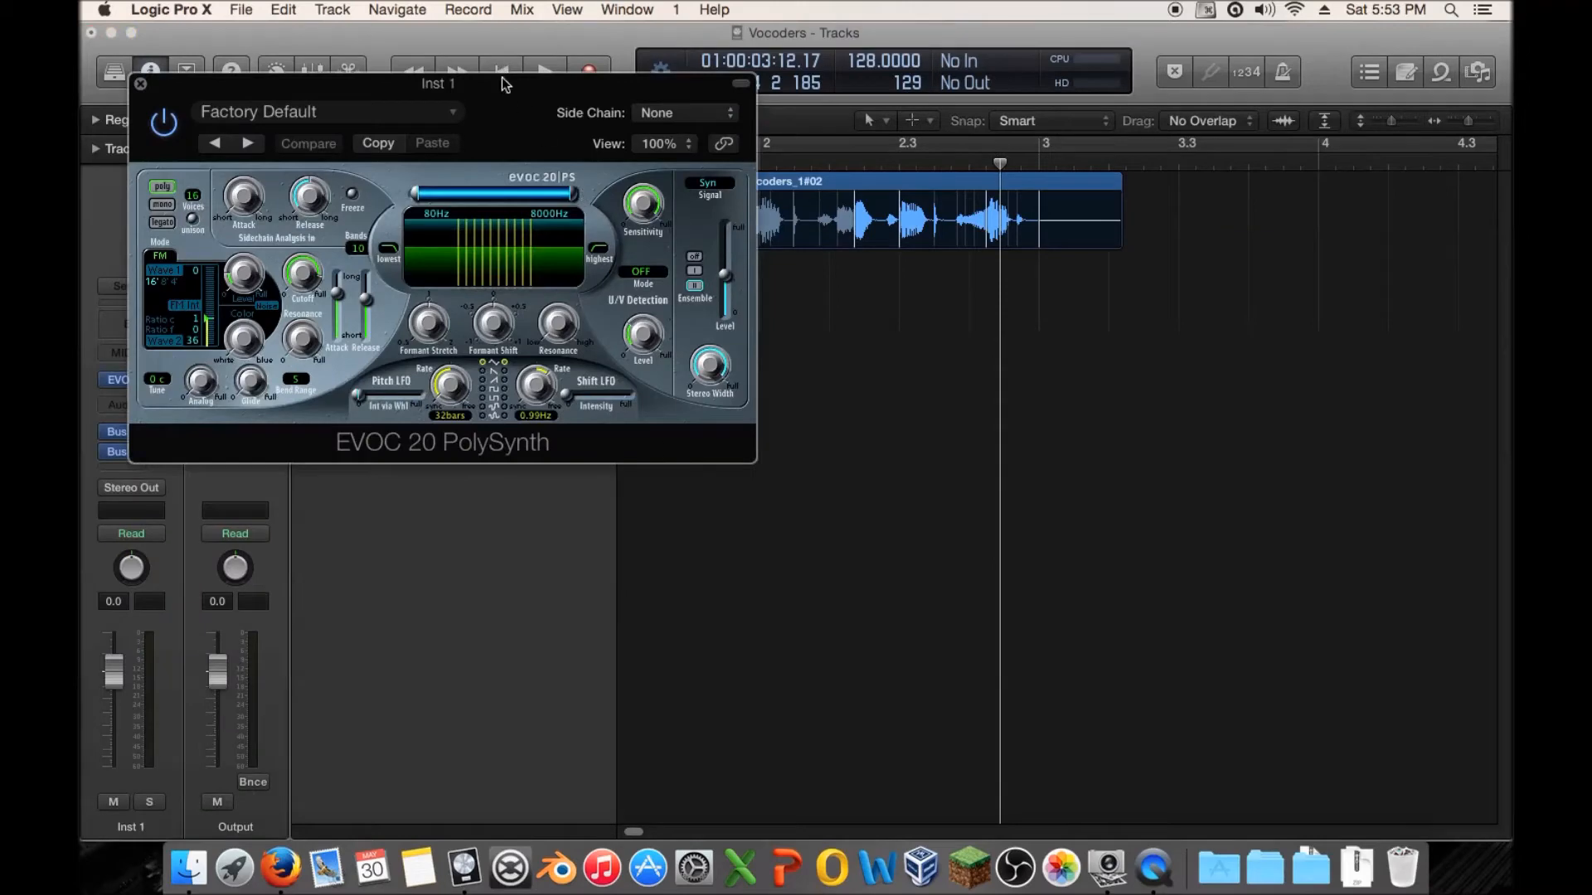
pyautogui.moveTo(525, 96); pyautogui.dragTo(1295, 490)
# Step: Create an empty MIDI region on the Inst 1 track beneath the vocal and show it in an enlarged Piano Roll
pyautogui.rightClick(775, 284)
pyautogui.click(776, 289)
pyautogui.click(787, 295)
pyautogui.moveTo(787, 295); pyautogui.dragTo(781, 297)
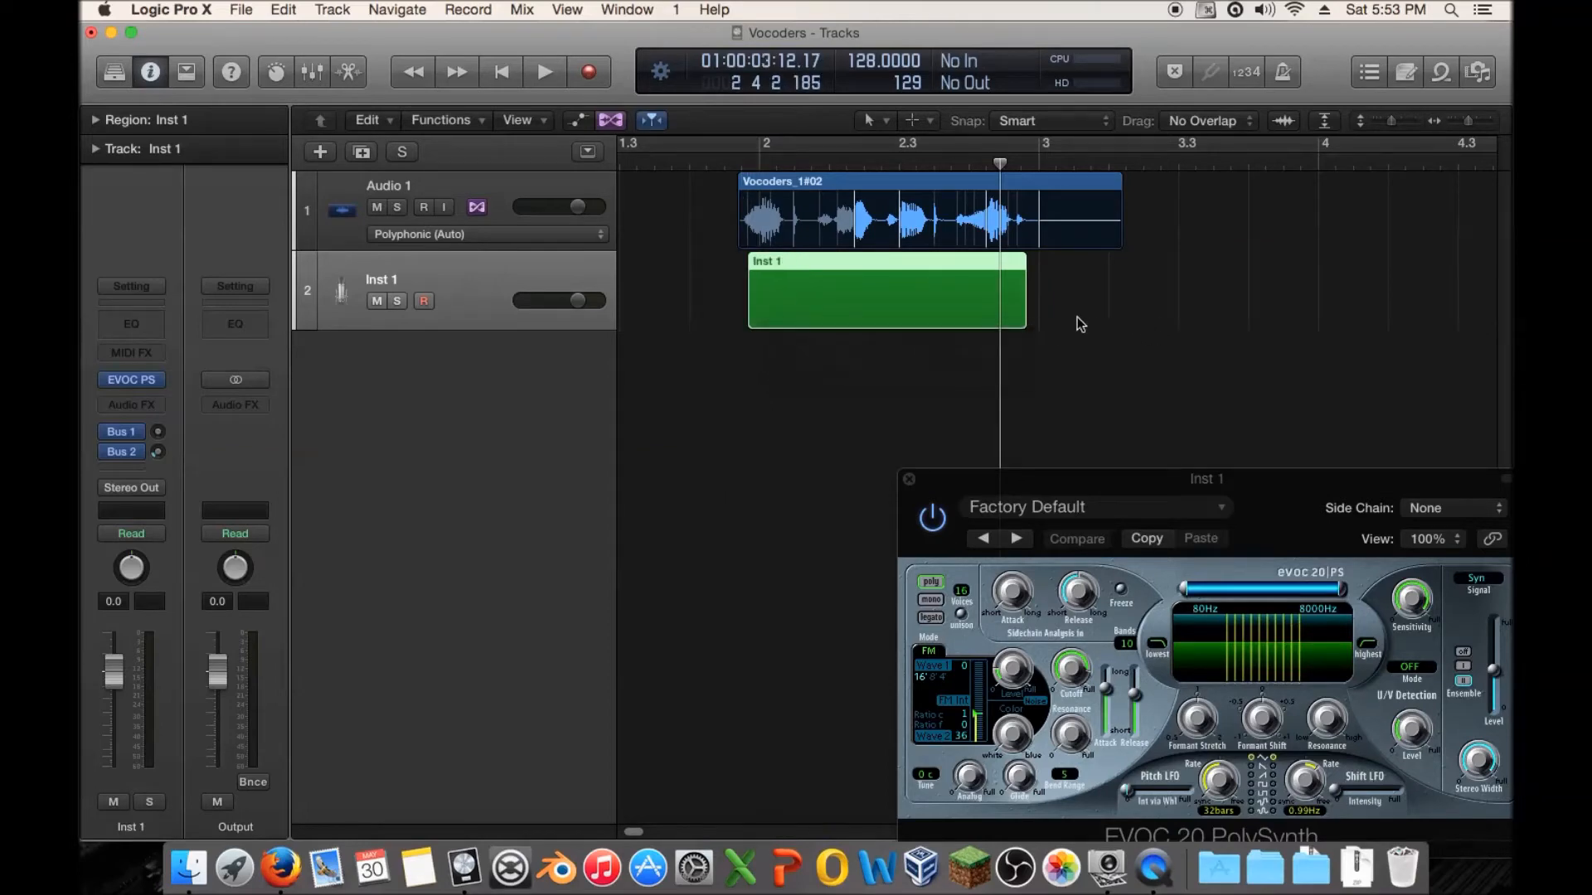
pyautogui.doubleClick(804, 307)
pyautogui.click(908, 480)
pyautogui.scroll(-2, 909, 729)
pyautogui.moveTo(750, 588); pyautogui.dragTo(750, 466)
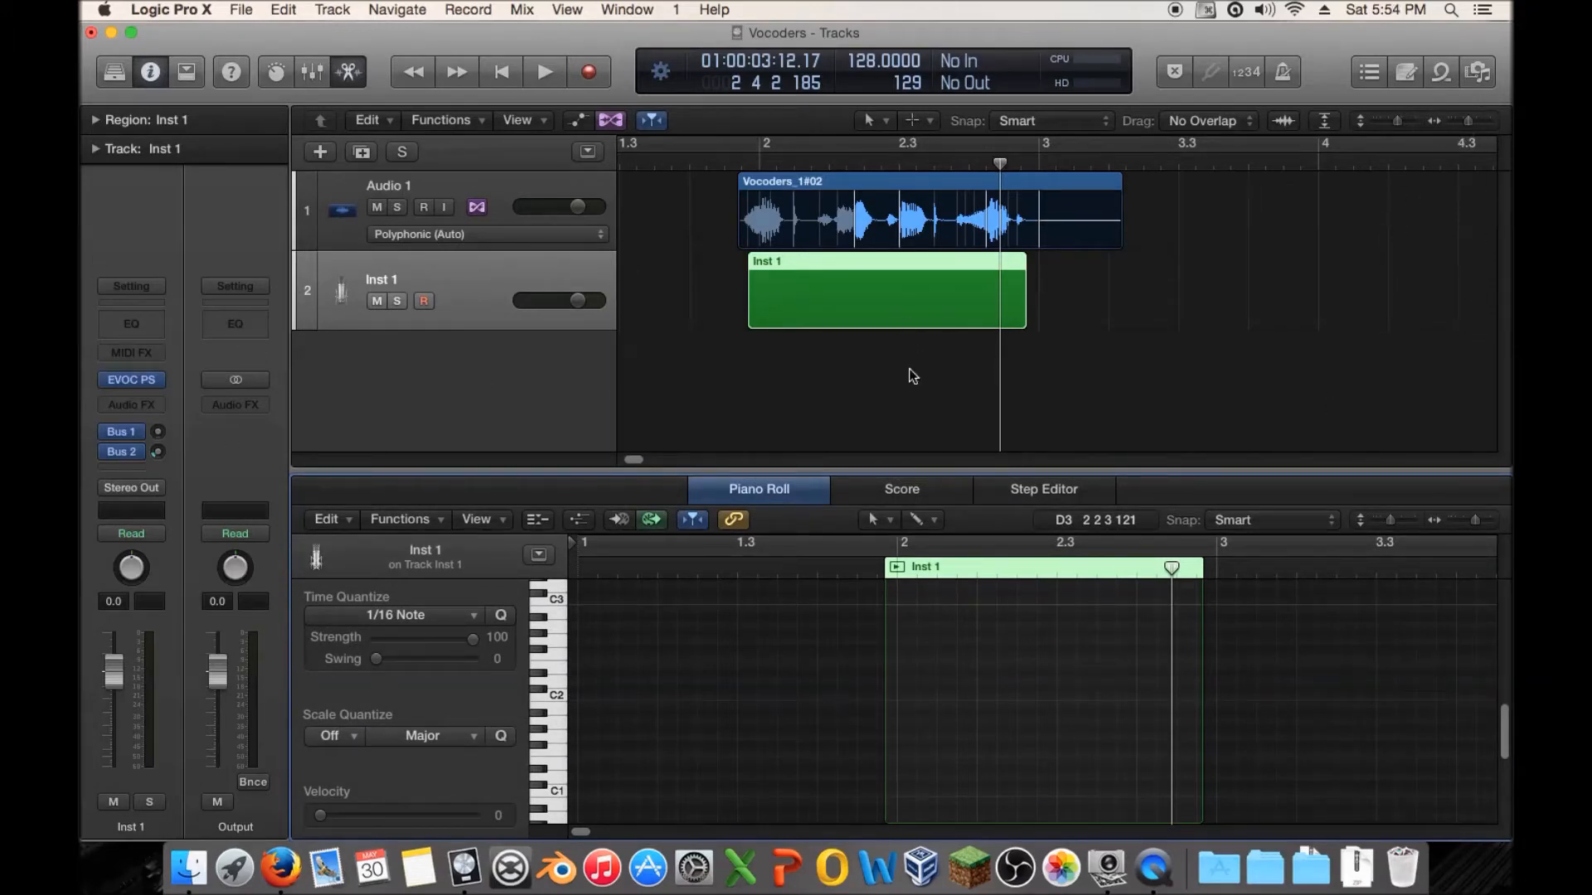
# Step: Add a C2 note at the start of the Inst 1 region, aligned with the playhead at 1 4 4
pyautogui.moveTo(771, 147); pyautogui.dragTo(751, 172)
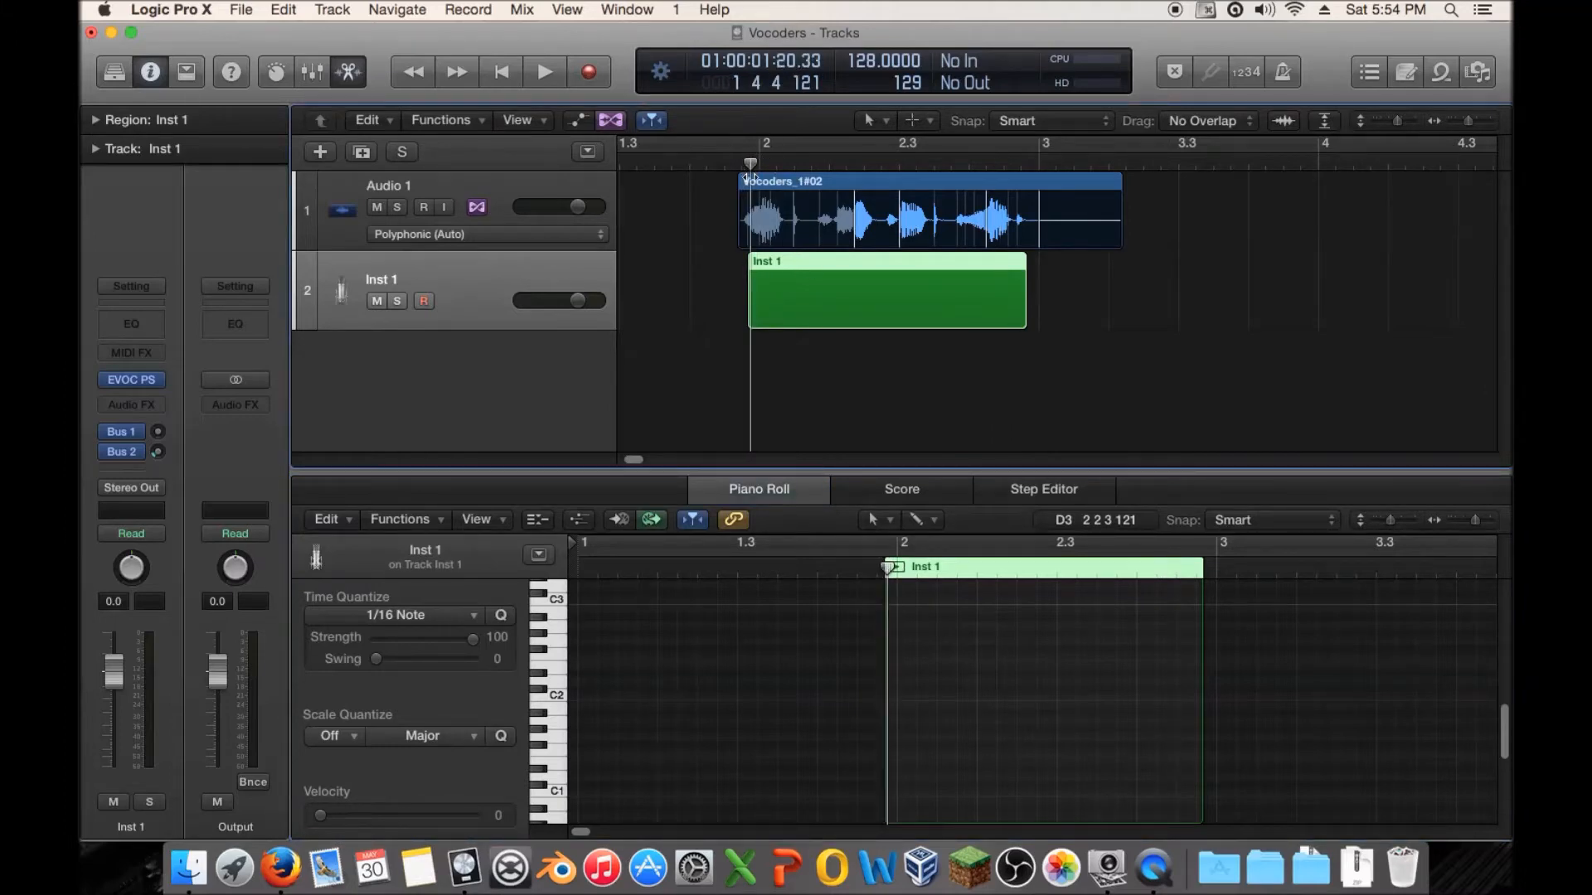
pyautogui.click(1482, 522)
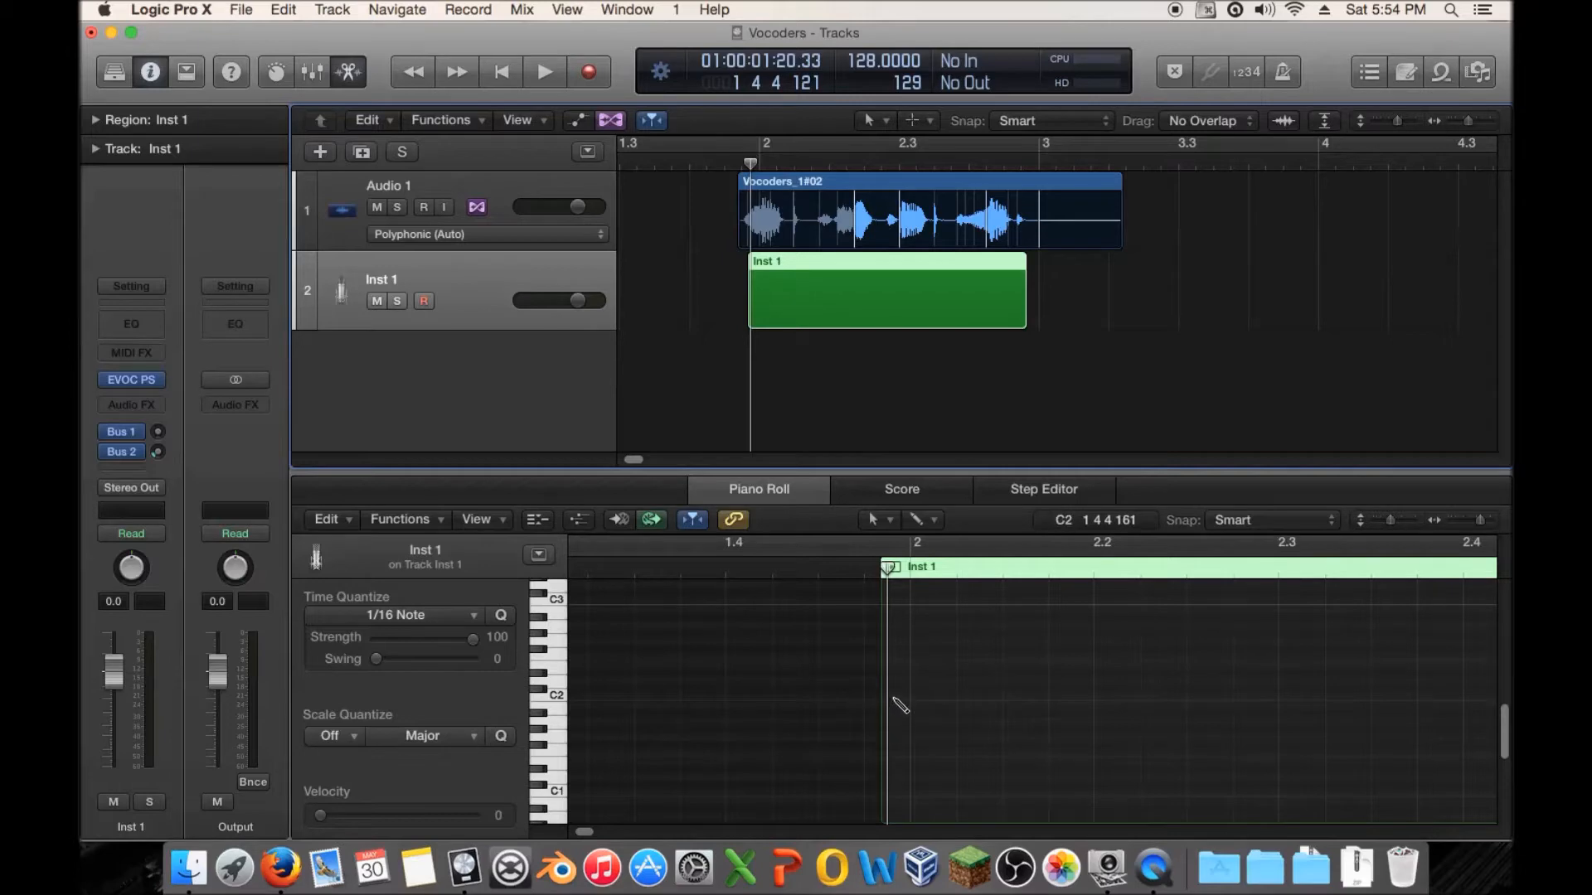
pyautogui.click(897, 697)
pyautogui.moveTo(902, 695); pyautogui.dragTo(912, 700)
# Step: Locate the second vocal syllable at 2 1 4 by playing the vocal, and add a C2 note there
pyautogui.moveTo(1467, 121); pyautogui.dragTo(1471, 121)
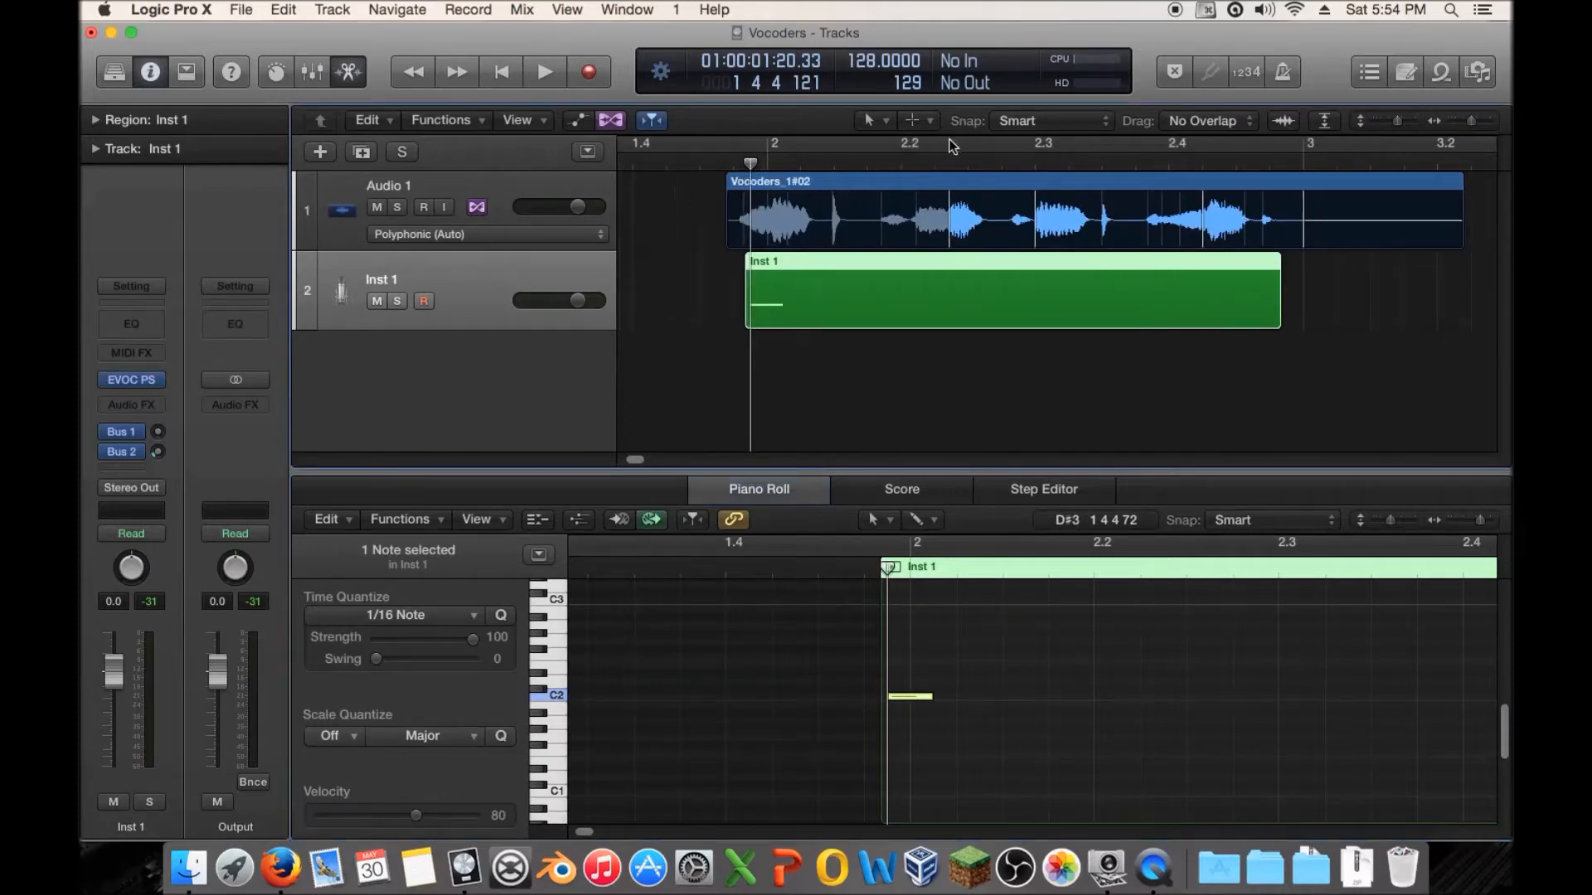
pyautogui.moveTo(749, 162); pyautogui.dragTo(883, 176)
pyautogui.press('space')
pyautogui.moveTo(1032, 166); pyautogui.dragTo(881, 179)
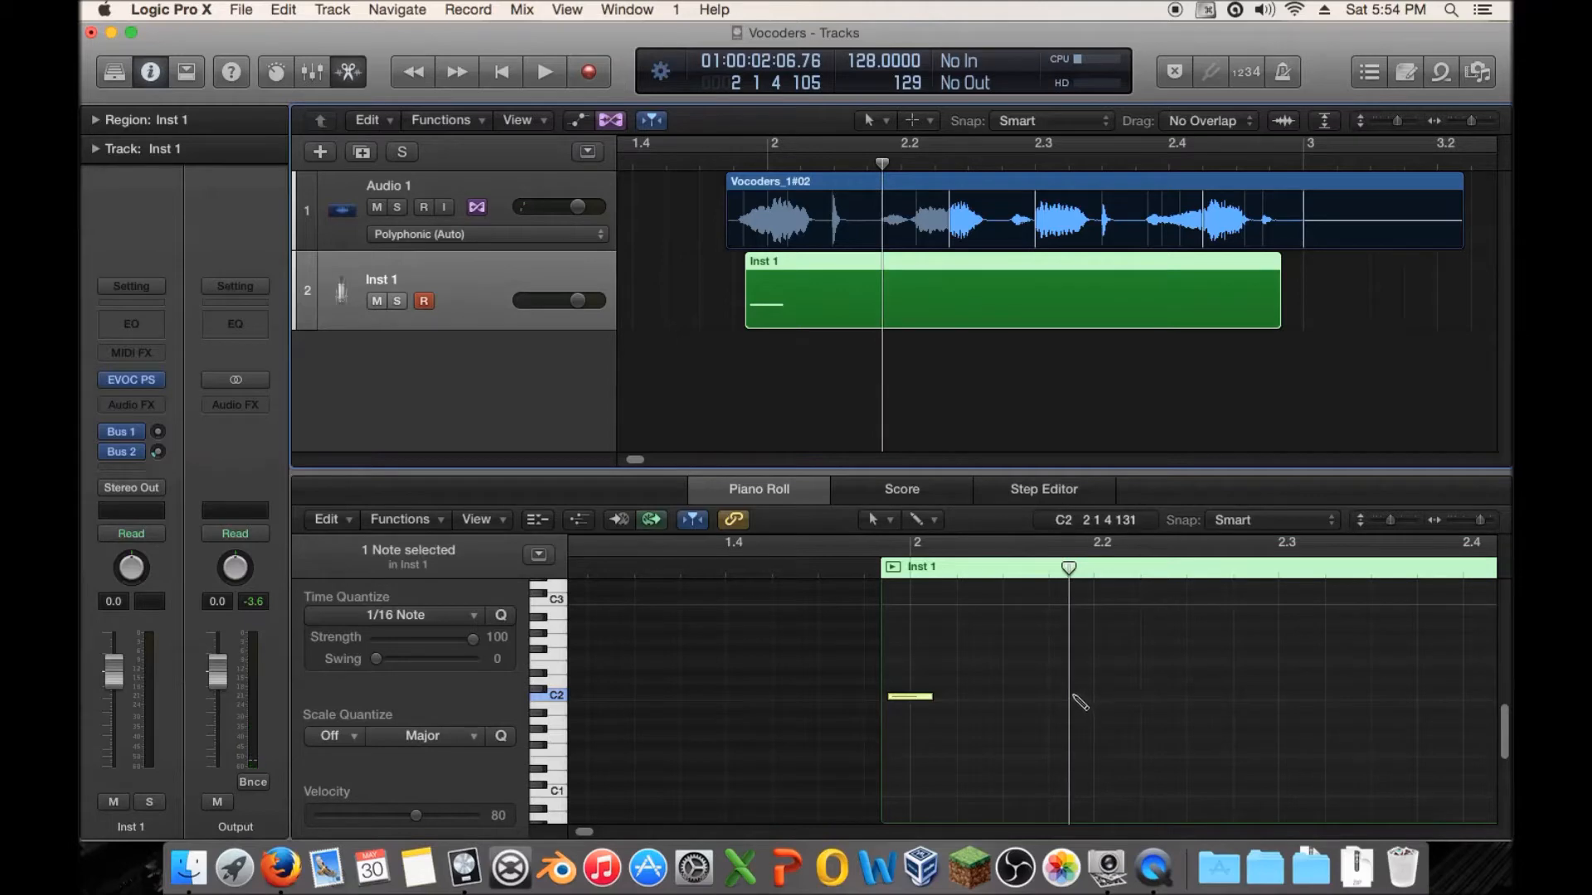
pyautogui.moveTo(1063, 697); pyautogui.dragTo(1079, 699)
# Step: Find the third syllable by playback and add a C2 note at 2 2 4
pyautogui.moveTo(1001, 166)
pyautogui.mouseDown()
pyautogui.moveTo(1032, 170)
pyautogui.moveTo(1000, 166)
pyautogui.mouseUp()
pyautogui.press('space')
pyautogui.press('space')
pyautogui.click(1010, 166)
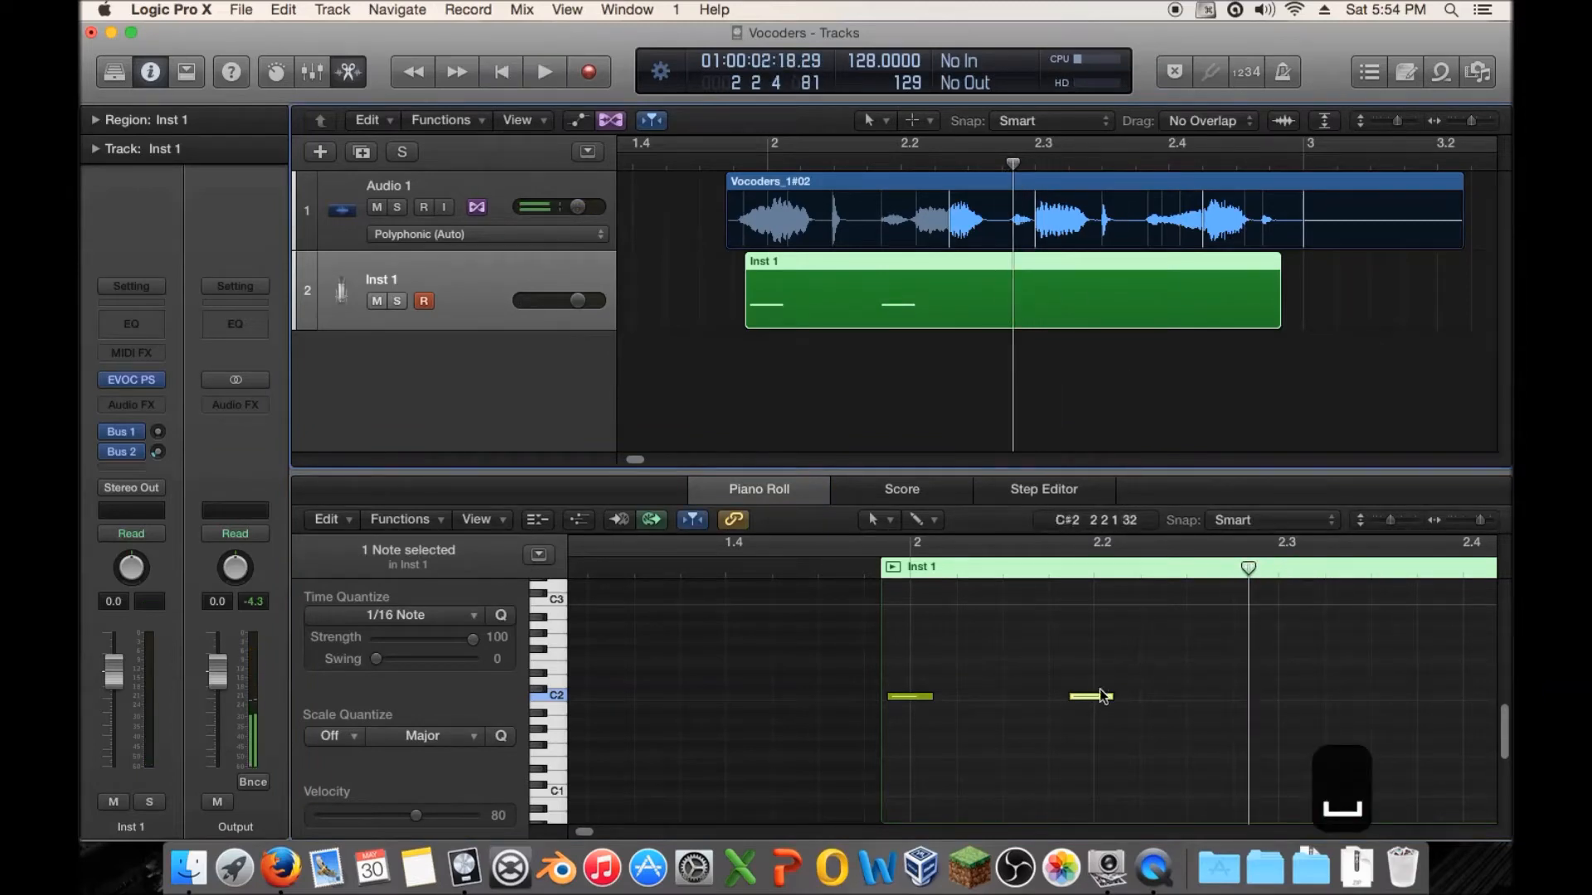
pyautogui.click(1260, 697)
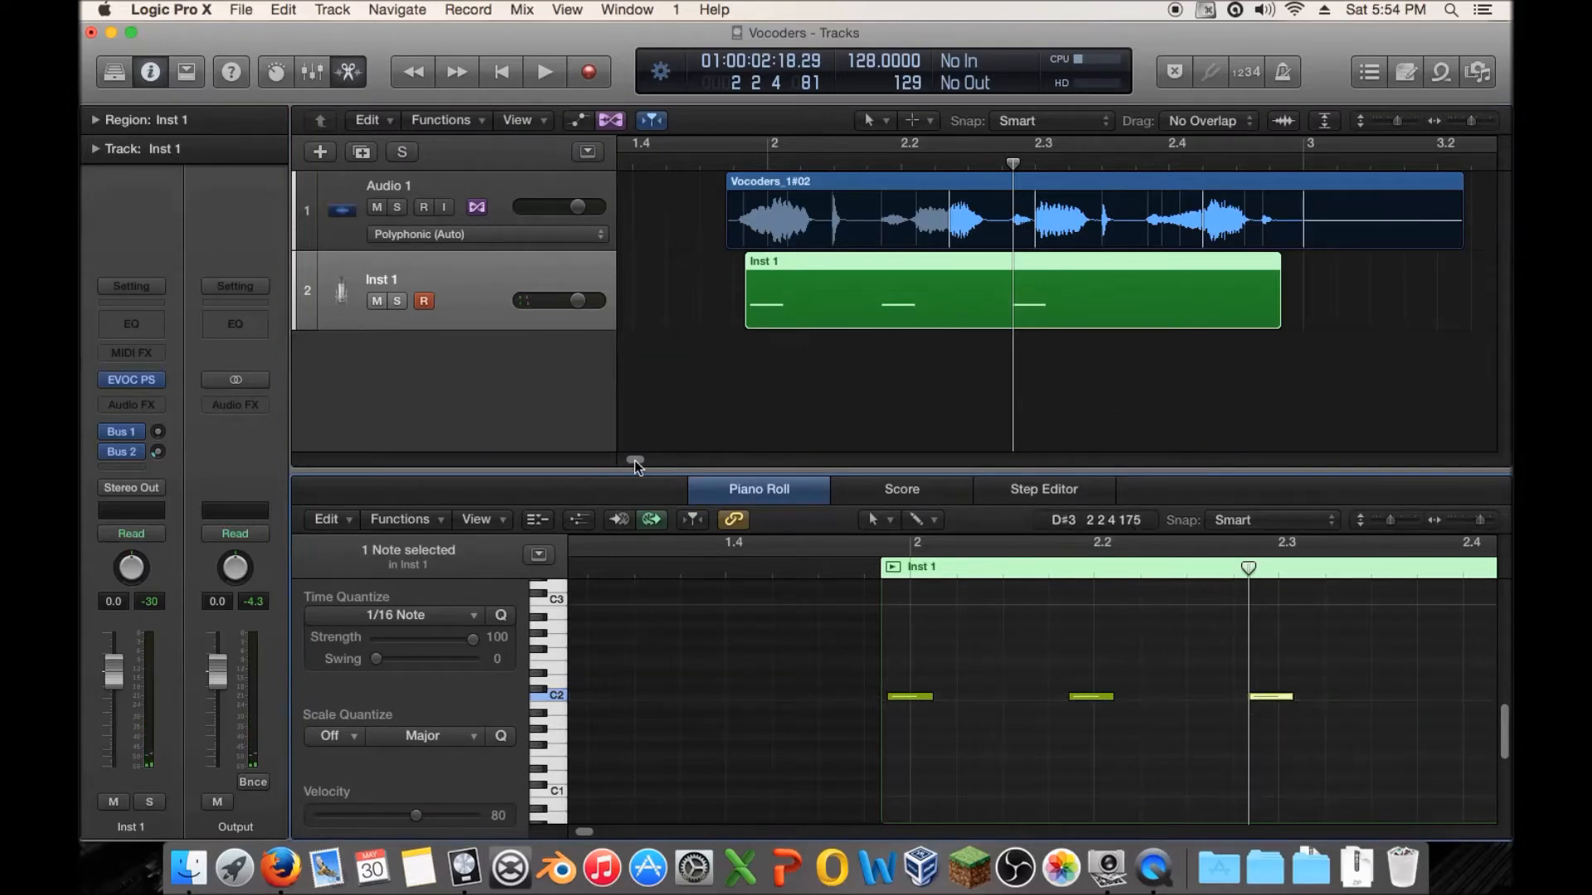
# Step: Find the fourth syllable by playback, add a C2 note there and align its start with 2 3 4
pyautogui.moveTo(1103, 166); pyautogui.dragTo(1146, 175)
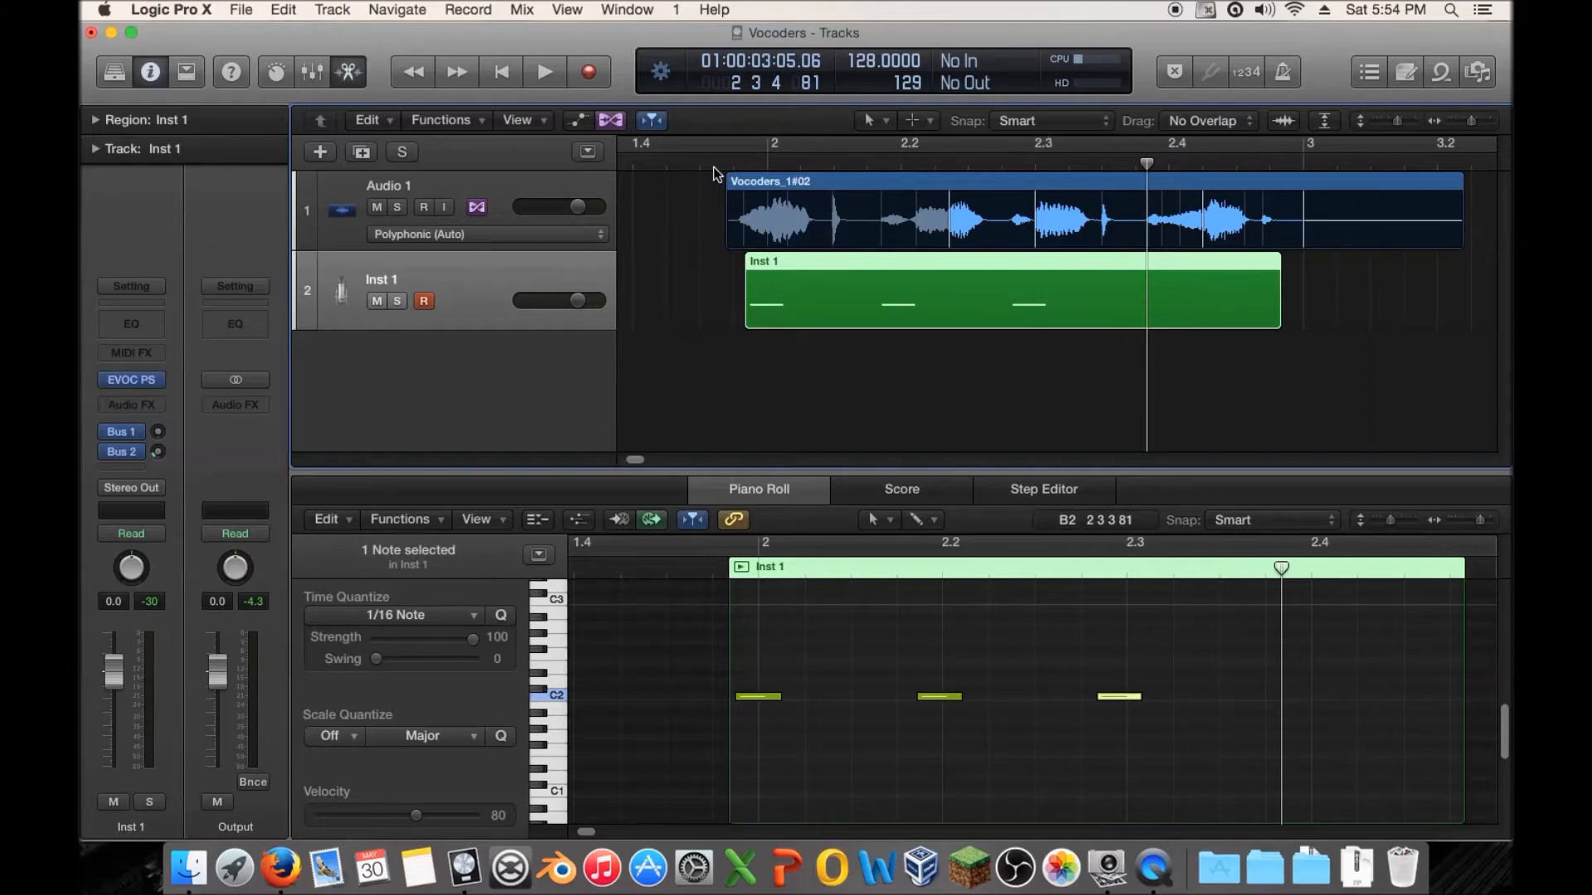
pyautogui.moveTo(687, 161); pyautogui.dragTo(1022, 174)
pyautogui.doubleClick(1144, 169)
pyautogui.press('space')
pyautogui.moveTo(1144, 168); pyautogui.dragTo(1147, 166)
pyautogui.keyDown('super'); pyautogui.click(1107, 697); pyautogui.keyUp('super')
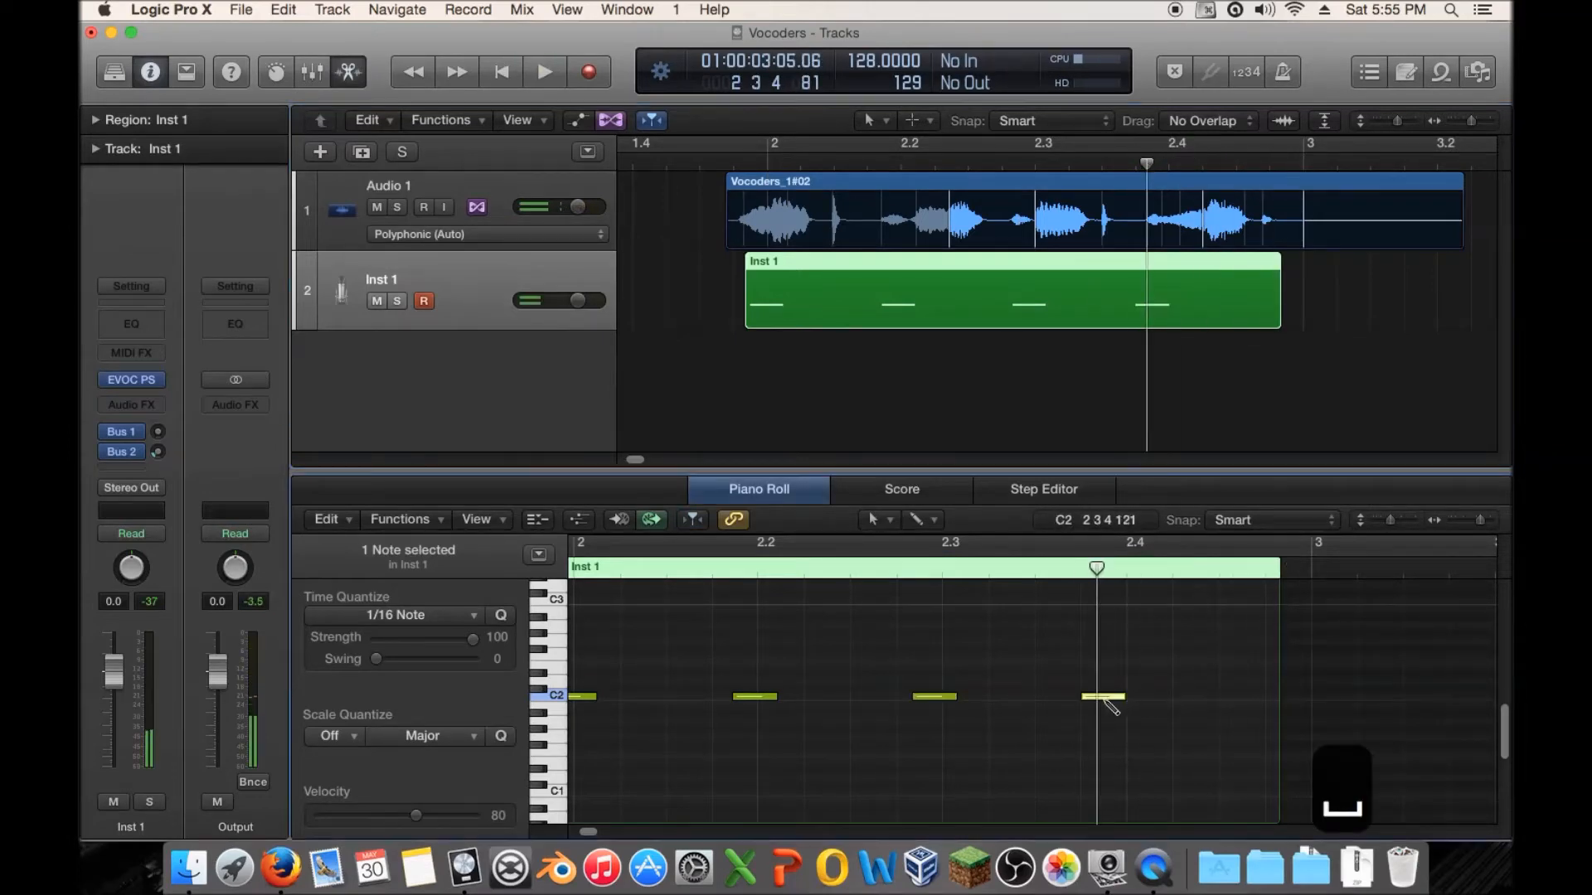
pyautogui.moveTo(1106, 696); pyautogui.dragTo(1119, 700)
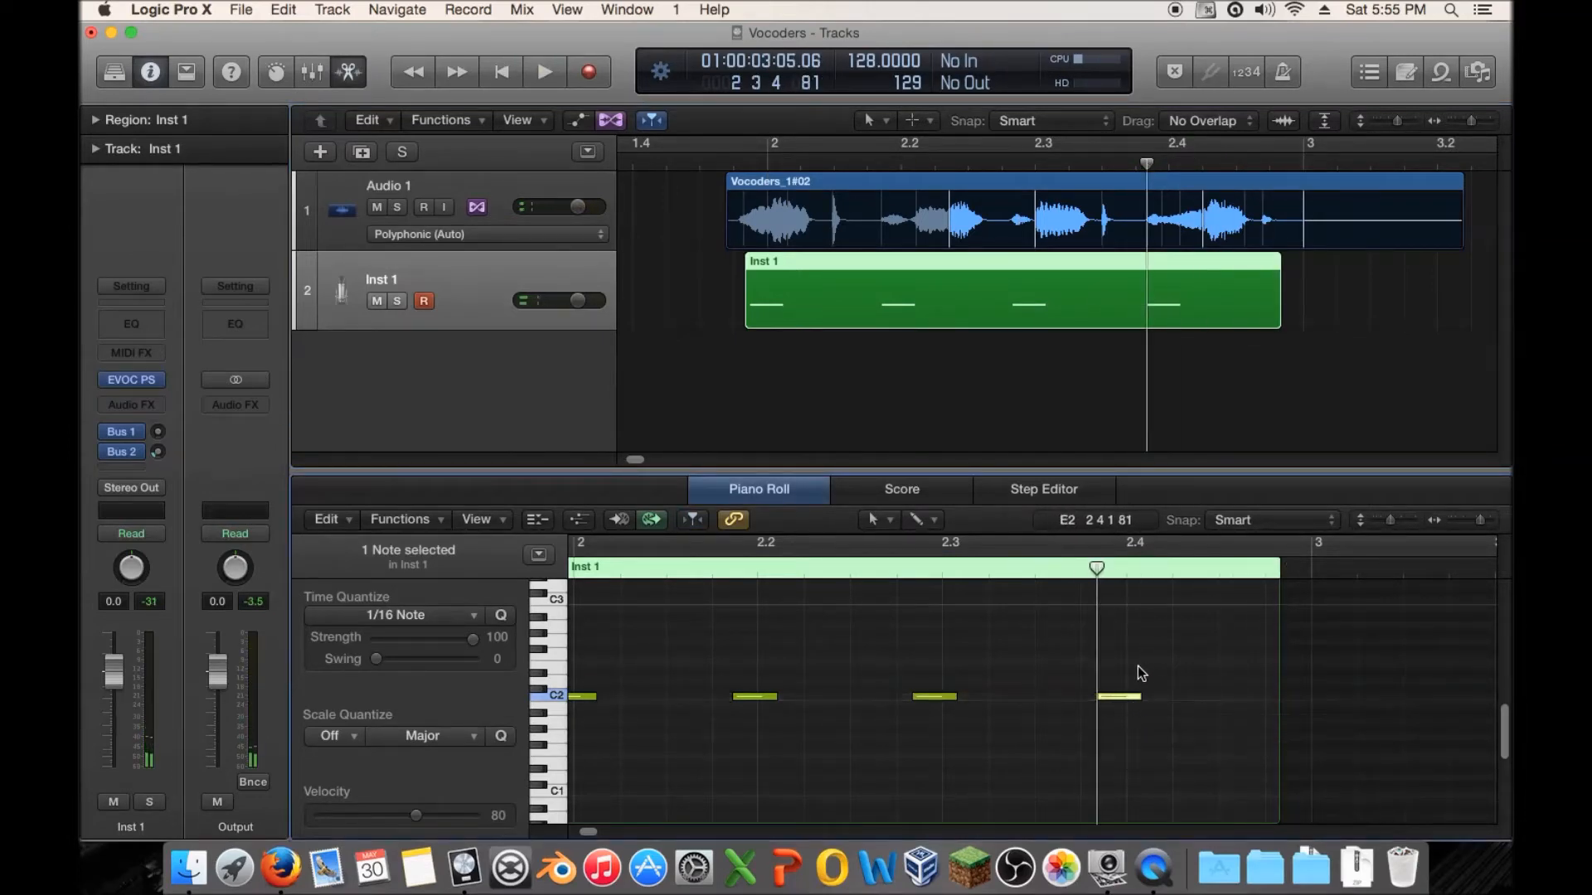
# Step: Lengthen the first three C2 notes to the ends of their vocal syllables, the first to 2 1 3 and the third to 2 3 3
pyautogui.moveTo(773, 166); pyautogui.dragTo(844, 166)
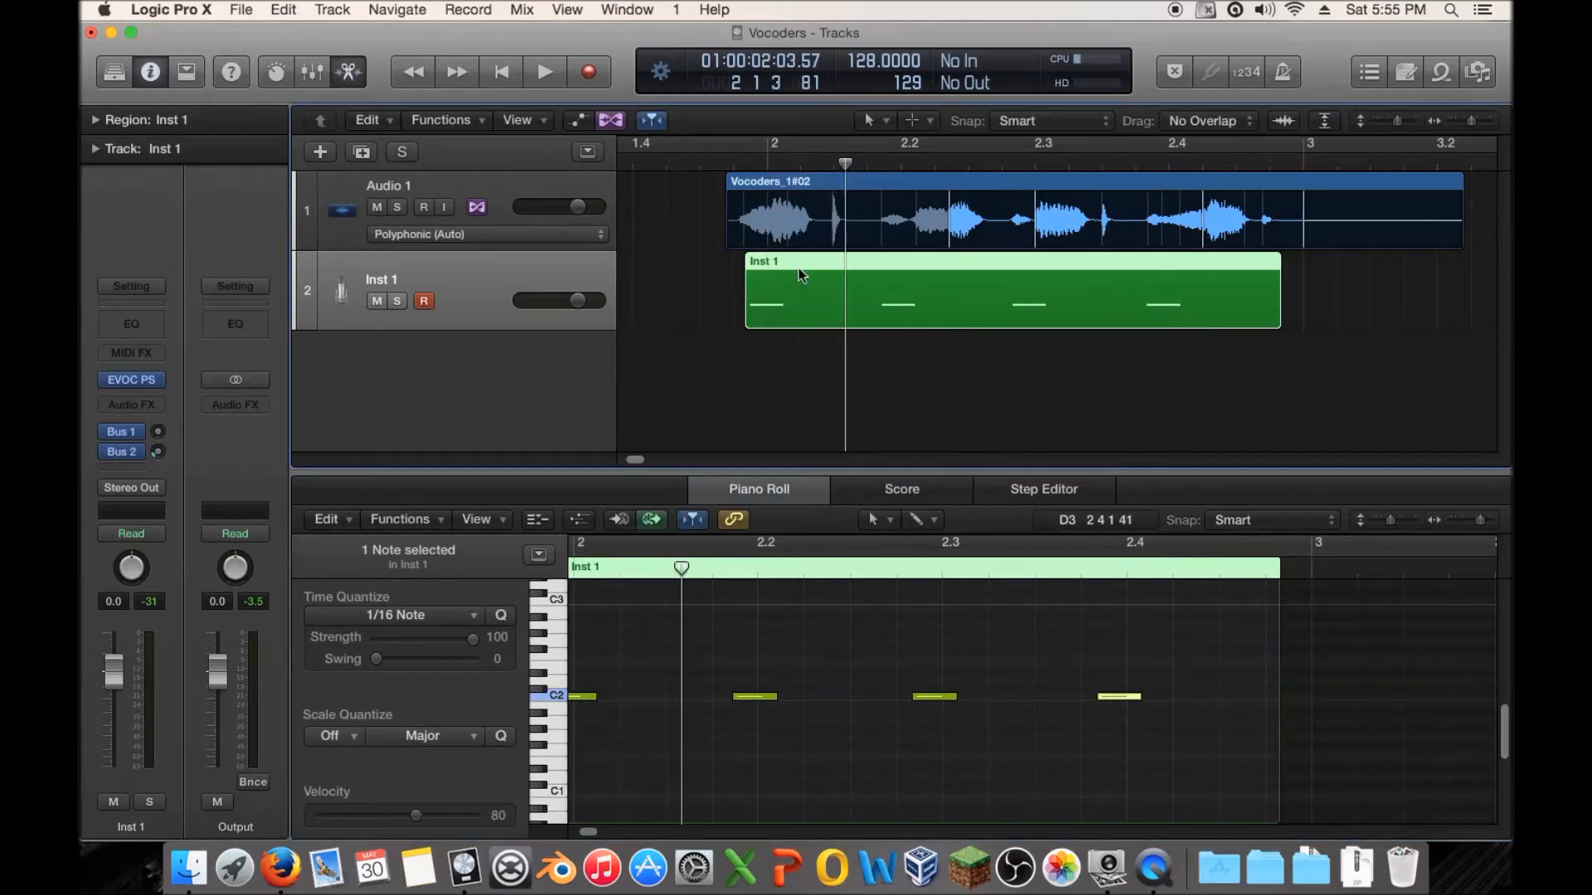
pyautogui.hscroll(-3, 718, 771)
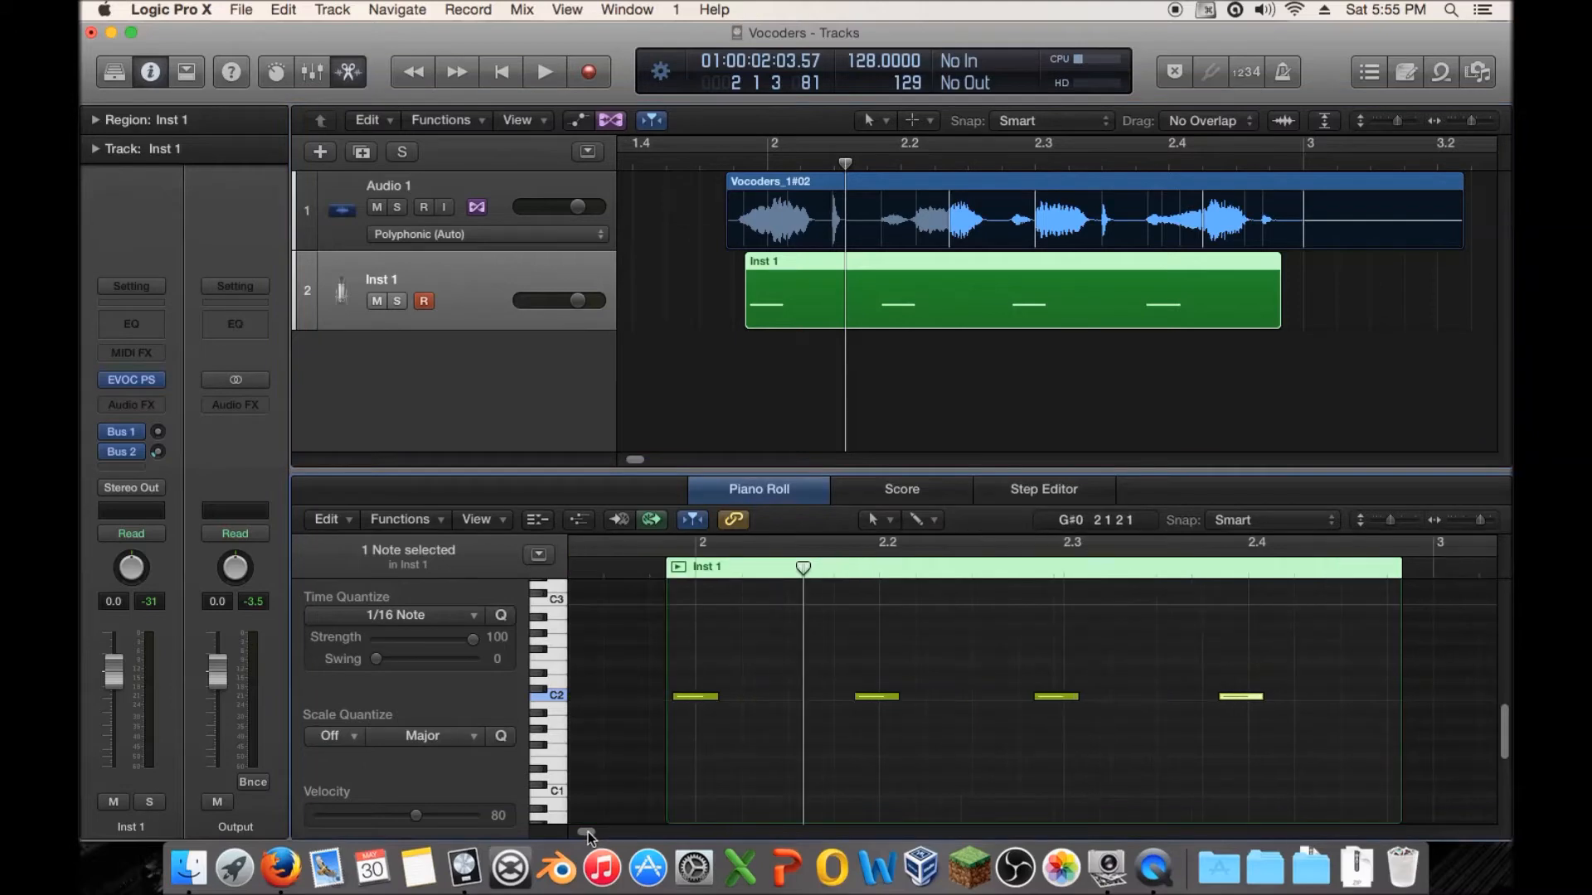
pyautogui.moveTo(723, 707); pyautogui.dragTo(802, 706)
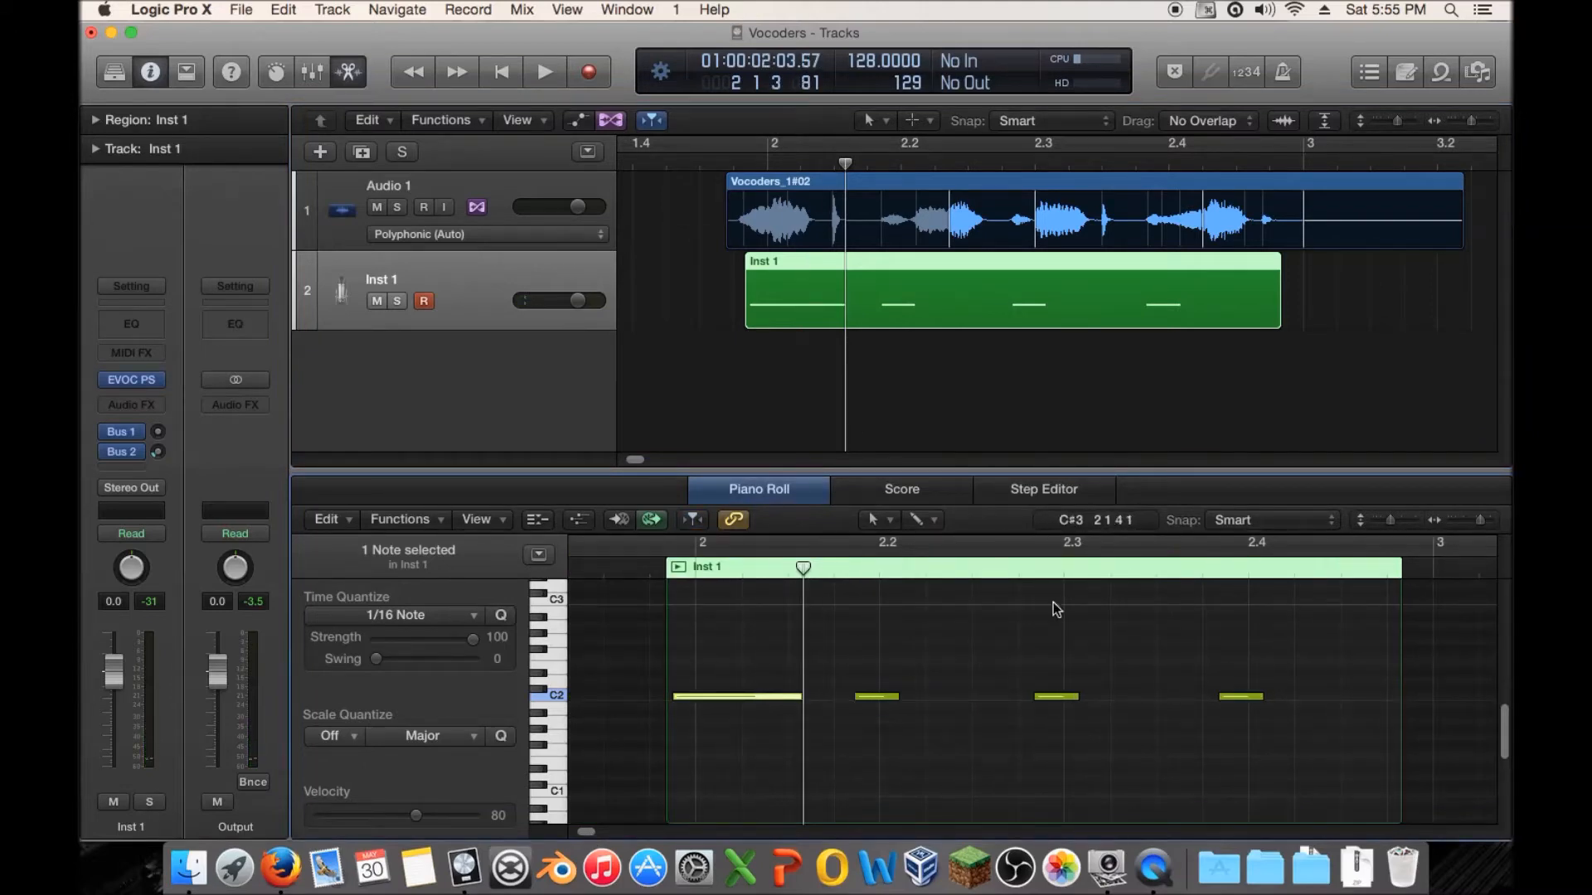
pyautogui.moveTo(890, 166); pyautogui.dragTo(984, 166)
pyautogui.moveTo(899, 705); pyautogui.dragTo(992, 705)
pyautogui.moveTo(984, 166); pyautogui.dragTo(1114, 175)
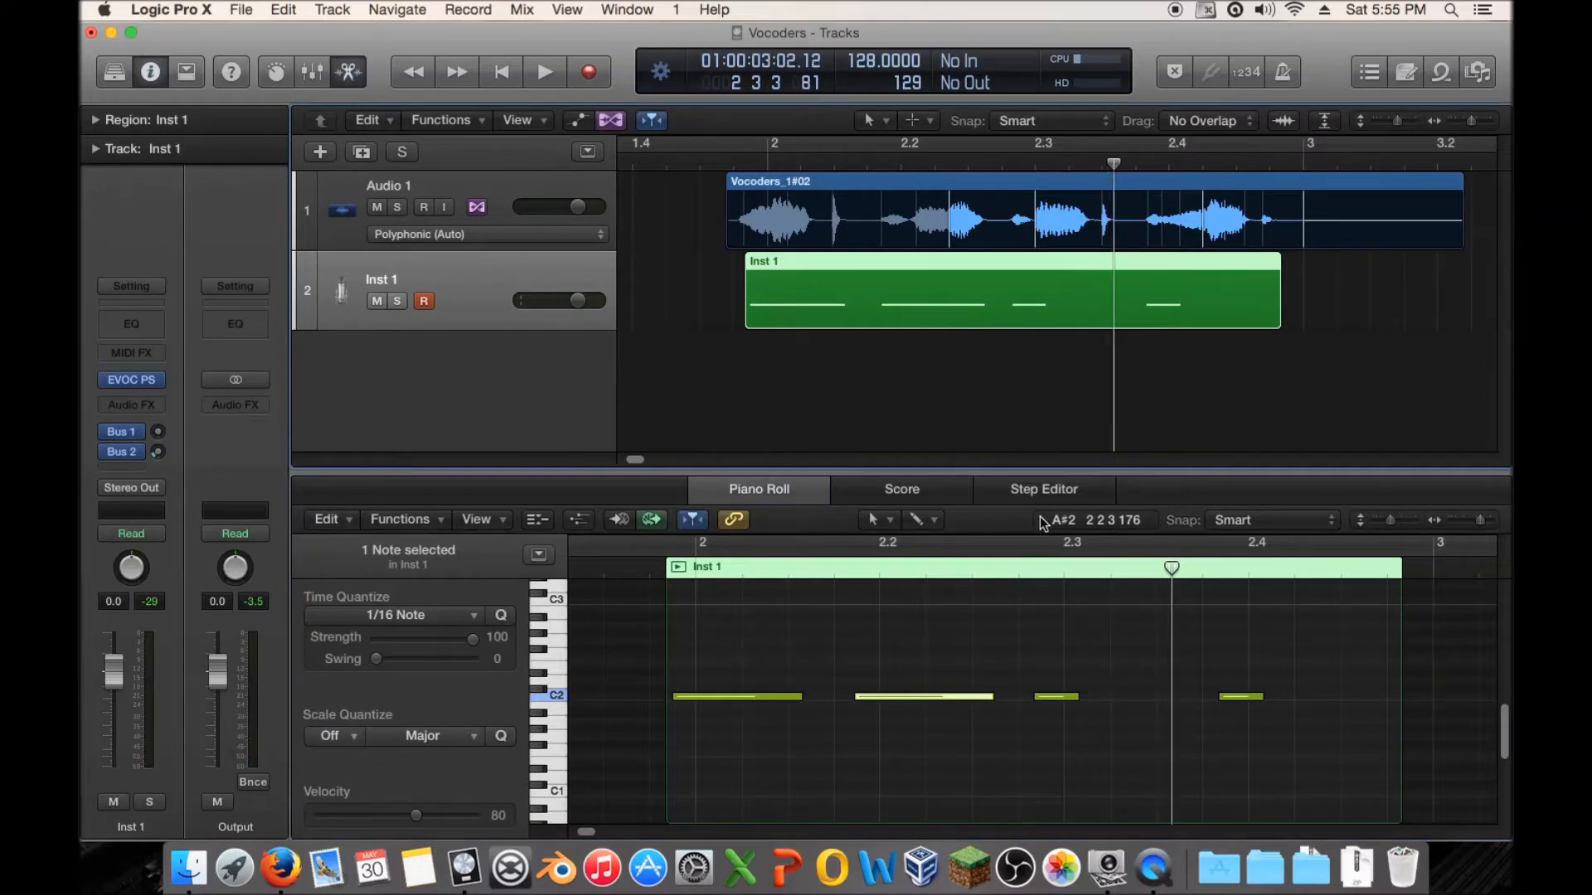
pyautogui.moveTo(1080, 698); pyautogui.dragTo(1169, 700)
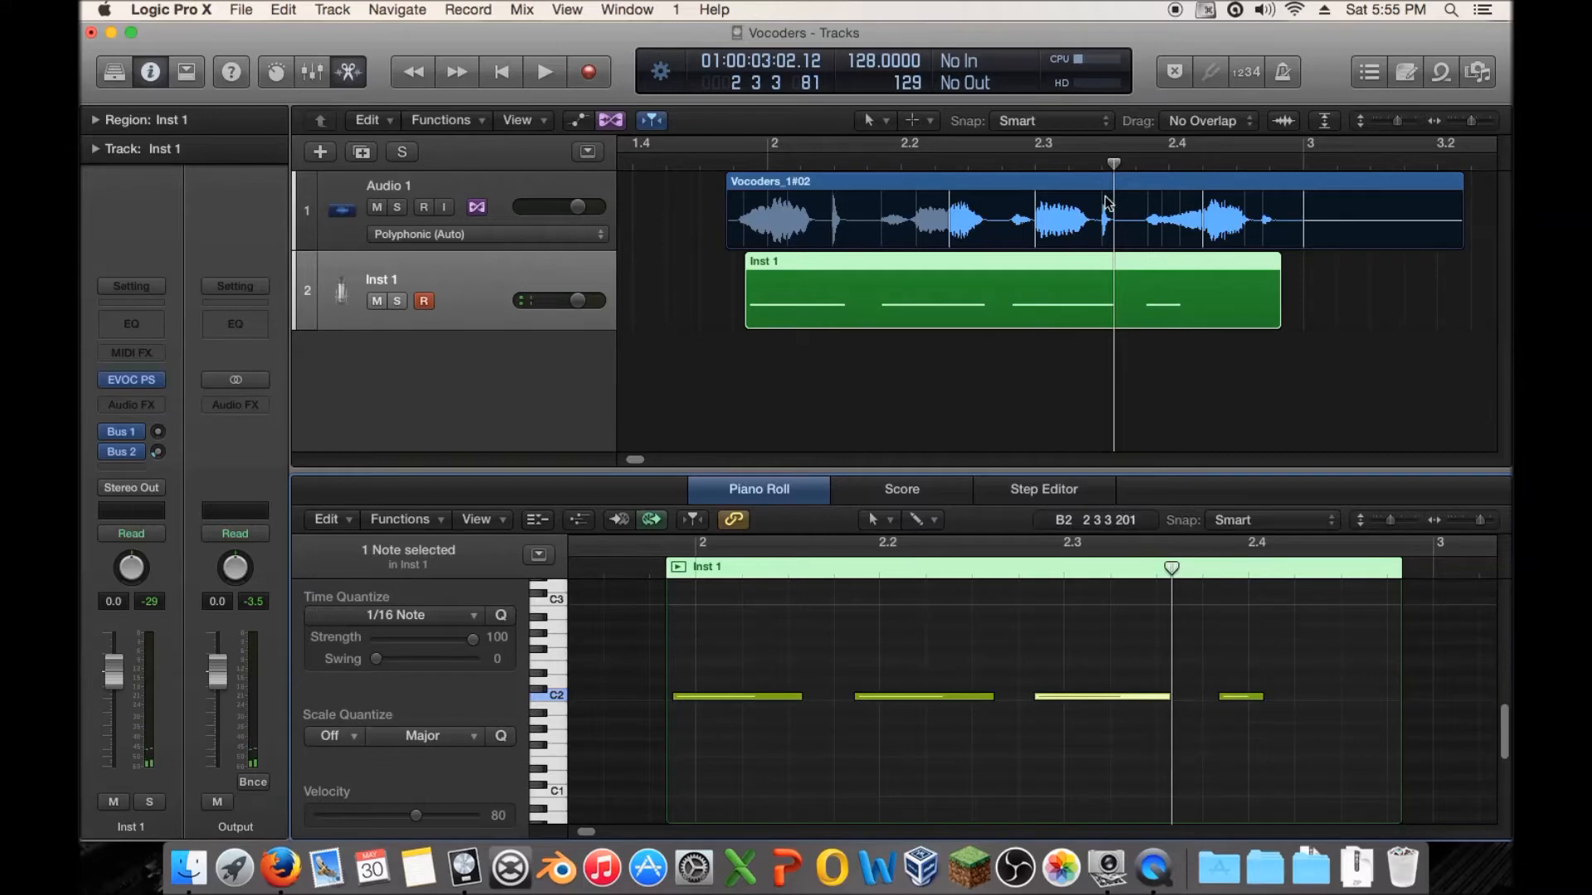
# Step: Play the last syllable to find where it ends and lengthen the fourth C2 note to the region's end at 2 4 4
pyautogui.moveTo(1187, 161)
pyautogui.mouseDown()
pyautogui.moveTo(1379, 163)
pyautogui.moveTo(1172, 166)
pyautogui.mouseUp()
pyautogui.press('space')
pyautogui.press('space')
pyautogui.press('space')
pyautogui.moveTo(1270, 163); pyautogui.dragTo(1282, 163)
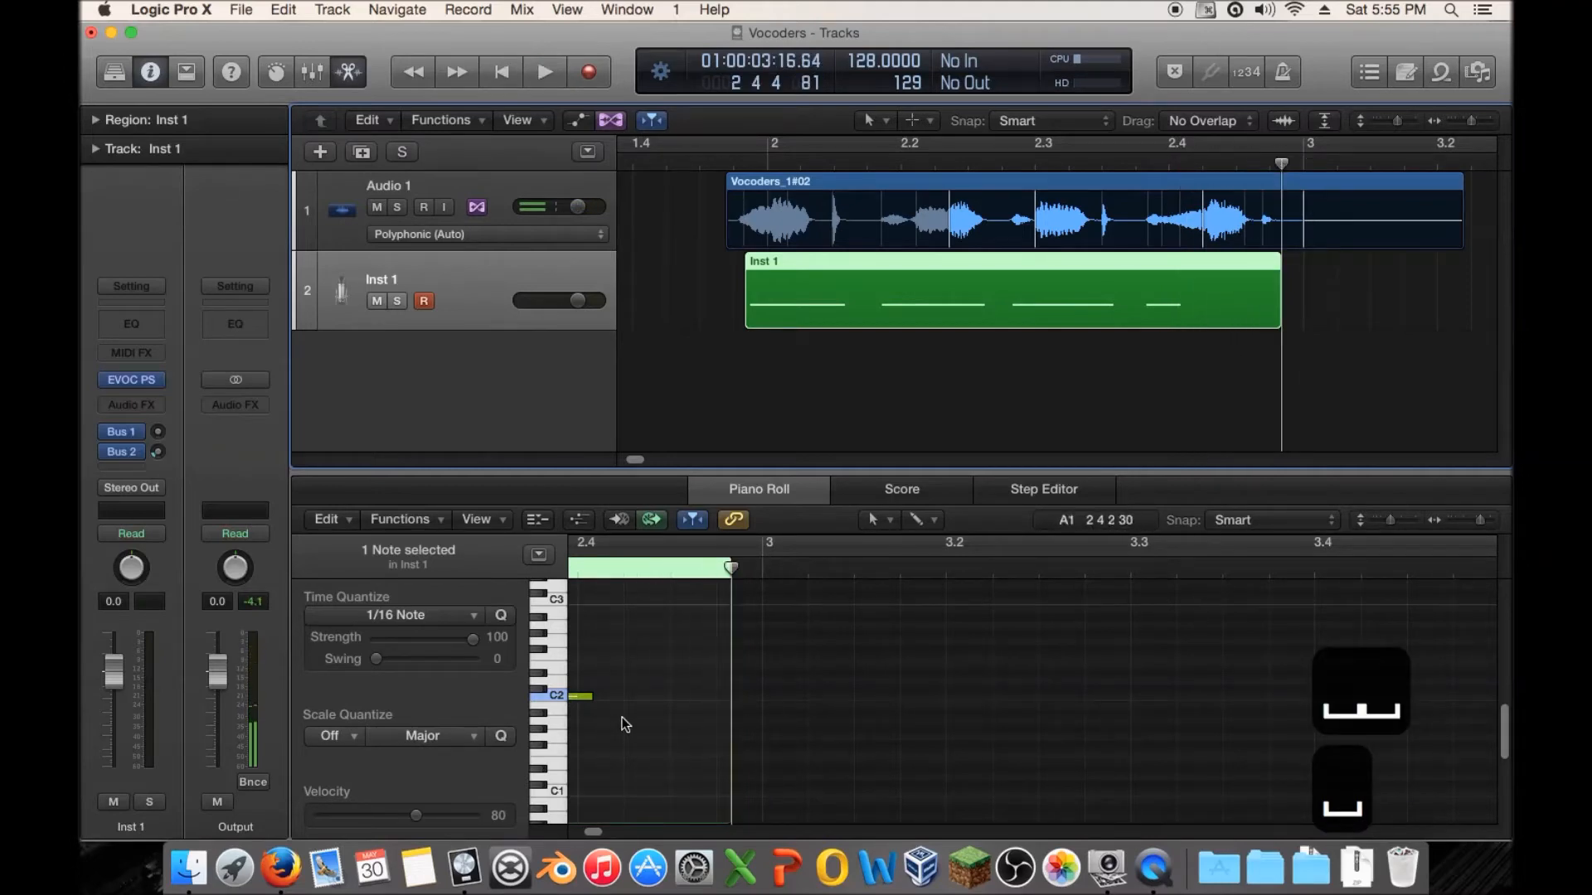
pyautogui.hscroll(-5, 599, 832)
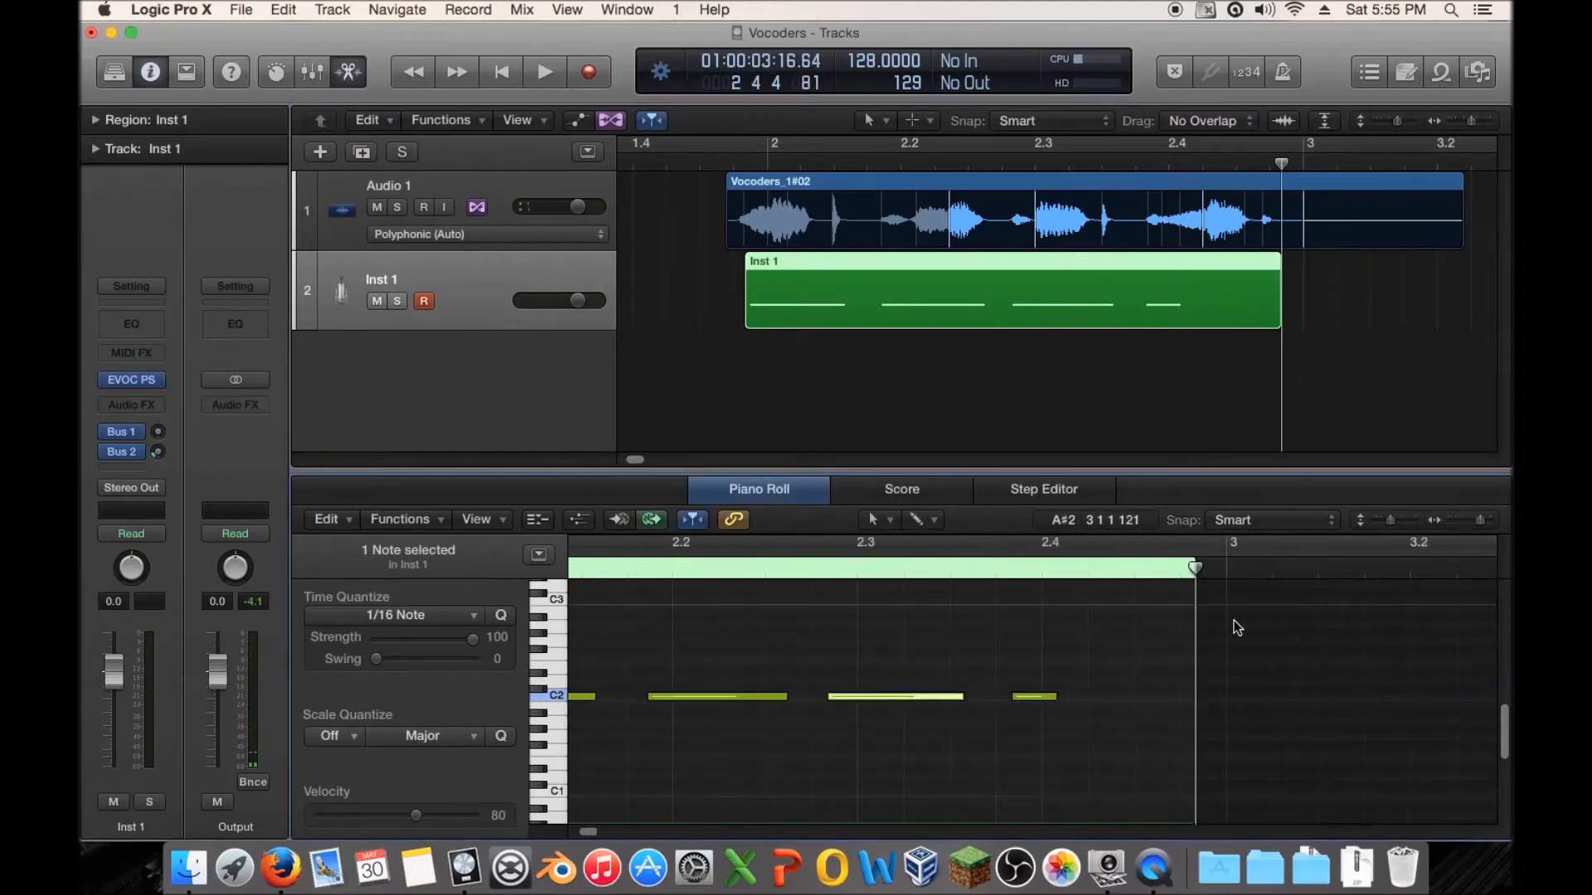
pyautogui.moveTo(1057, 697); pyautogui.dragTo(1194, 695)
# Step: Play the vocal and the four synth notes together from just before bar 2 to check their timing
pyautogui.press('space')
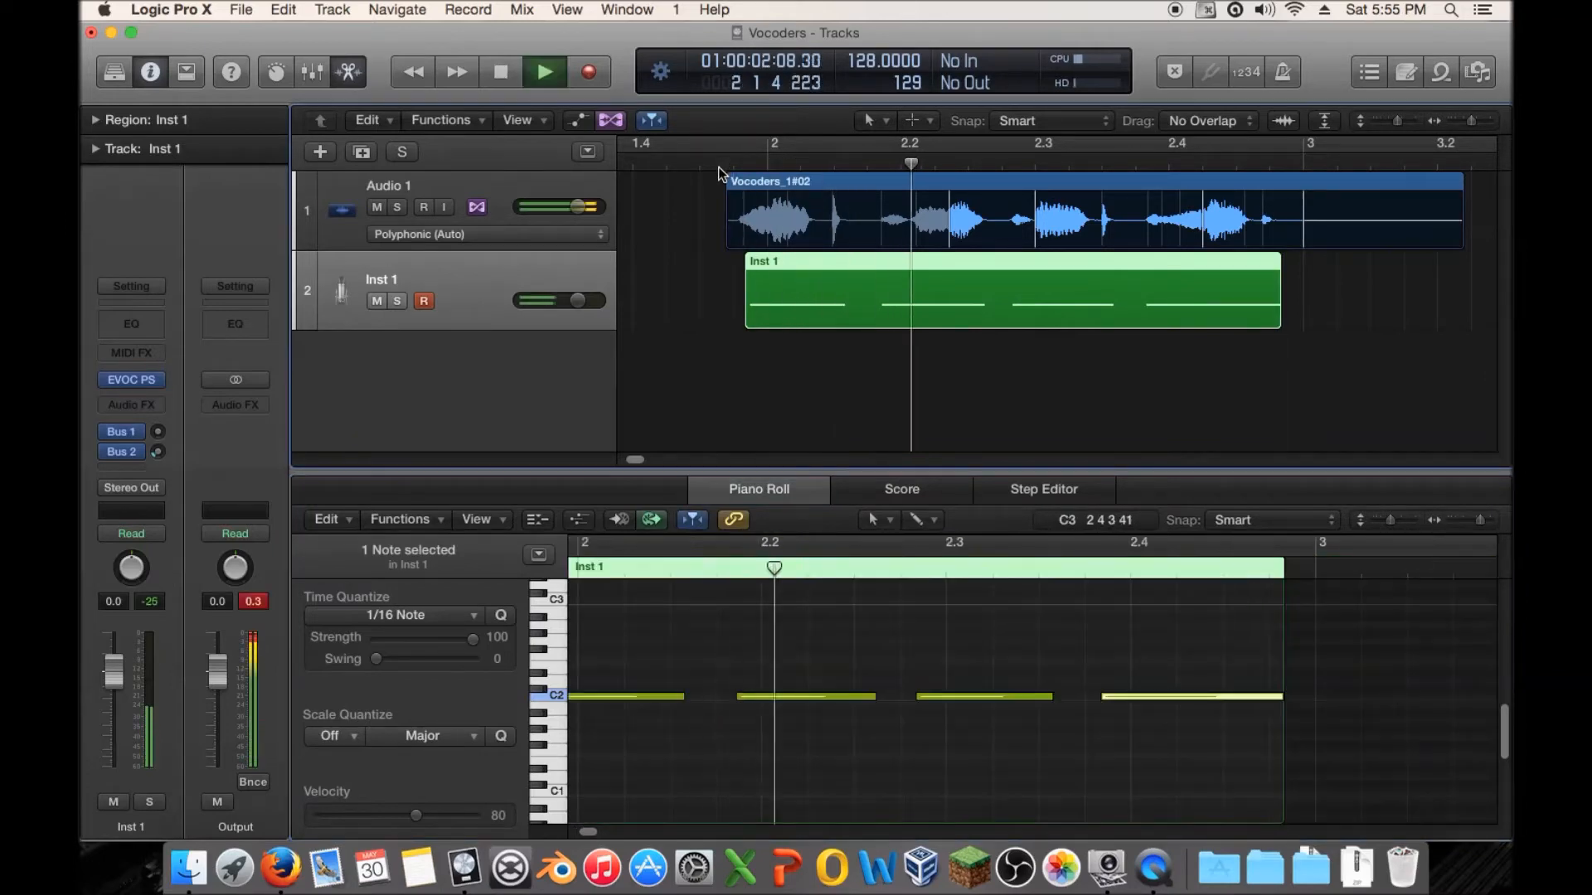
pyautogui.press('space')
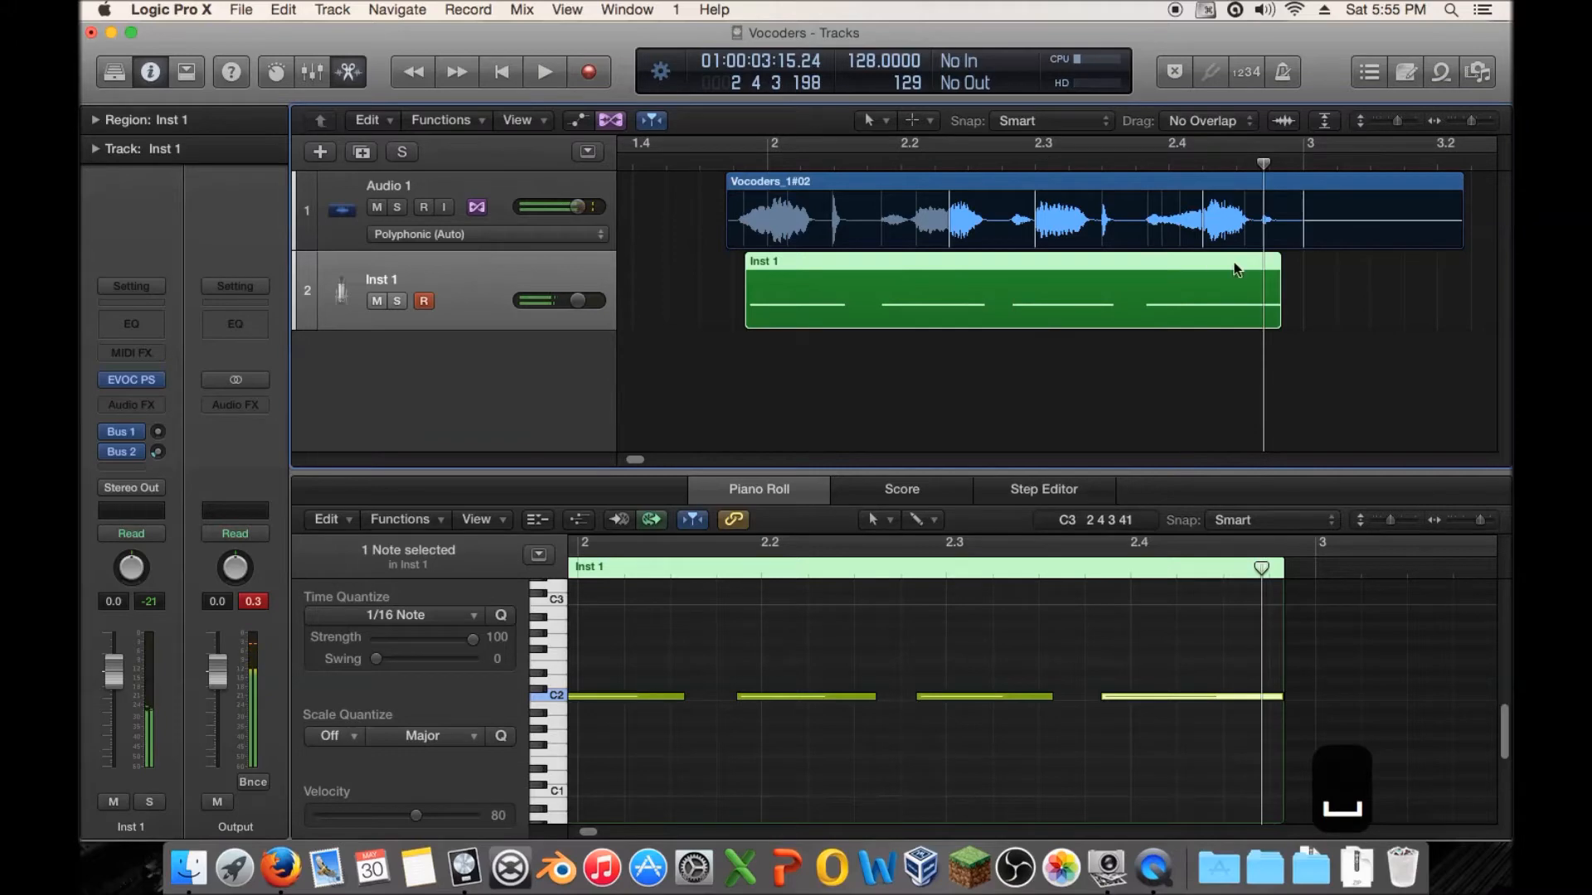
pyautogui.moveTo(1469, 123); pyautogui.dragTo(1466, 123)
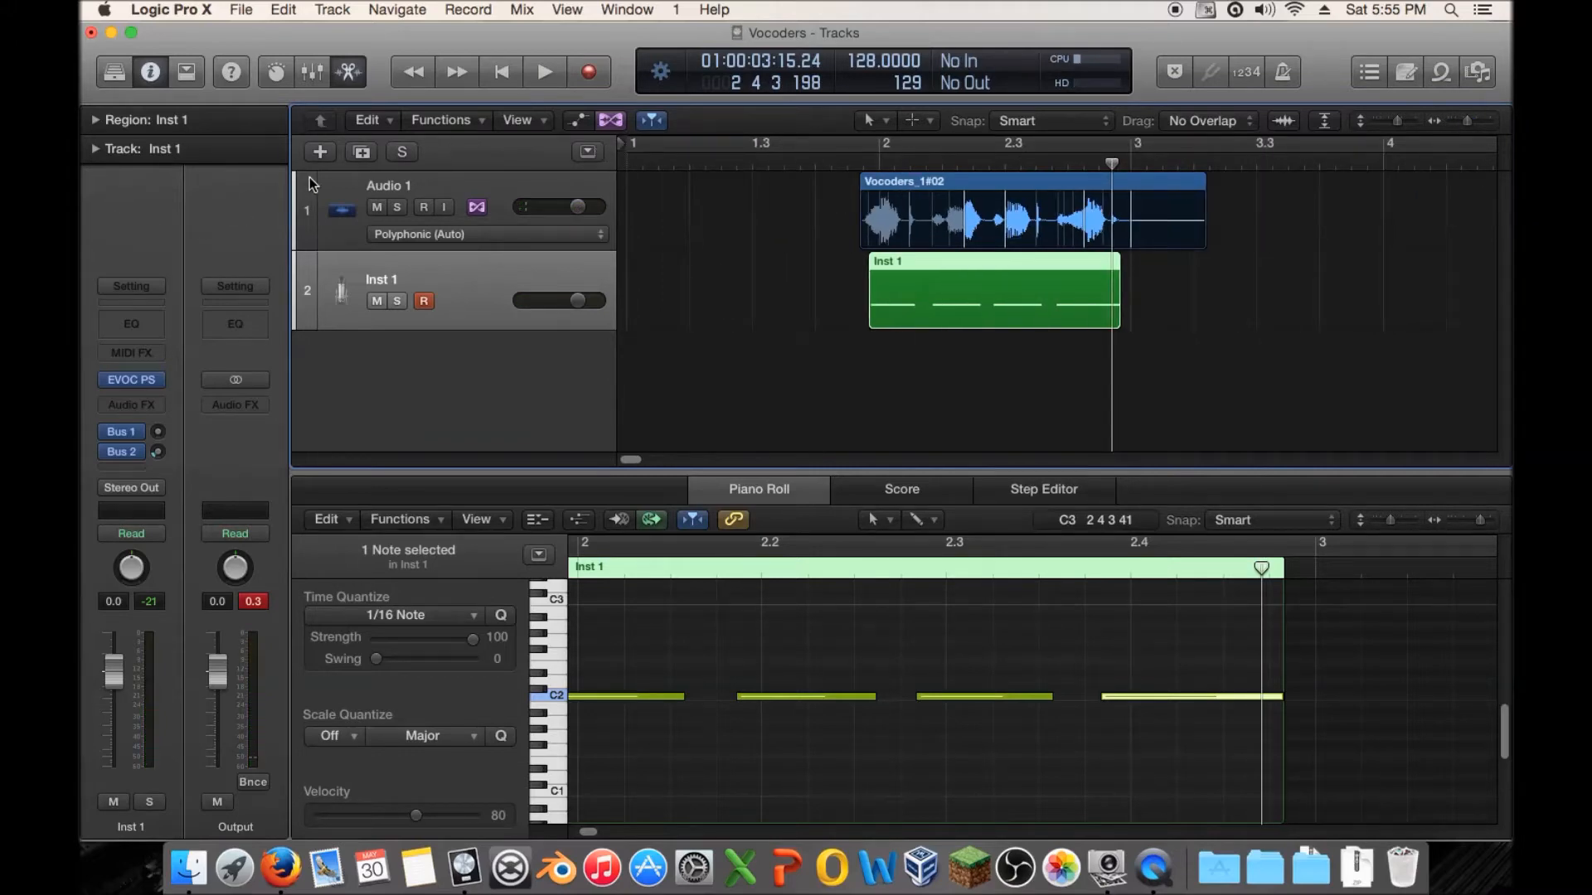
# Step: Check the Bus 5 routing of Audio 1, and reopen the EVOC 20 PolySynth window from the Inst 1 track
pyautogui.click(410, 191)
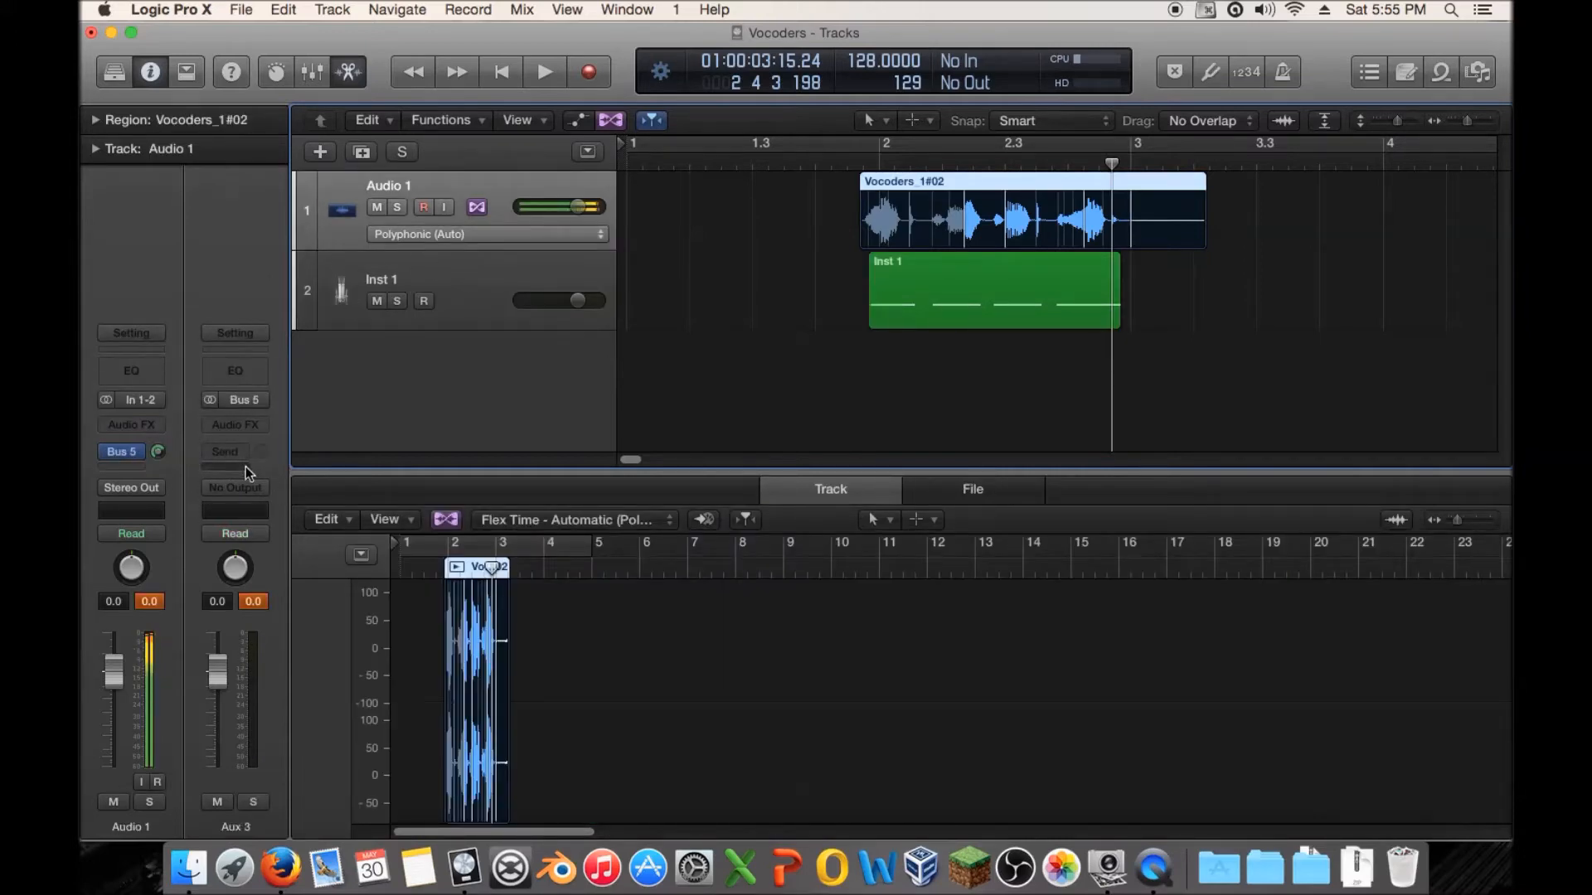
pyautogui.click(451, 292)
pyautogui.click(135, 384)
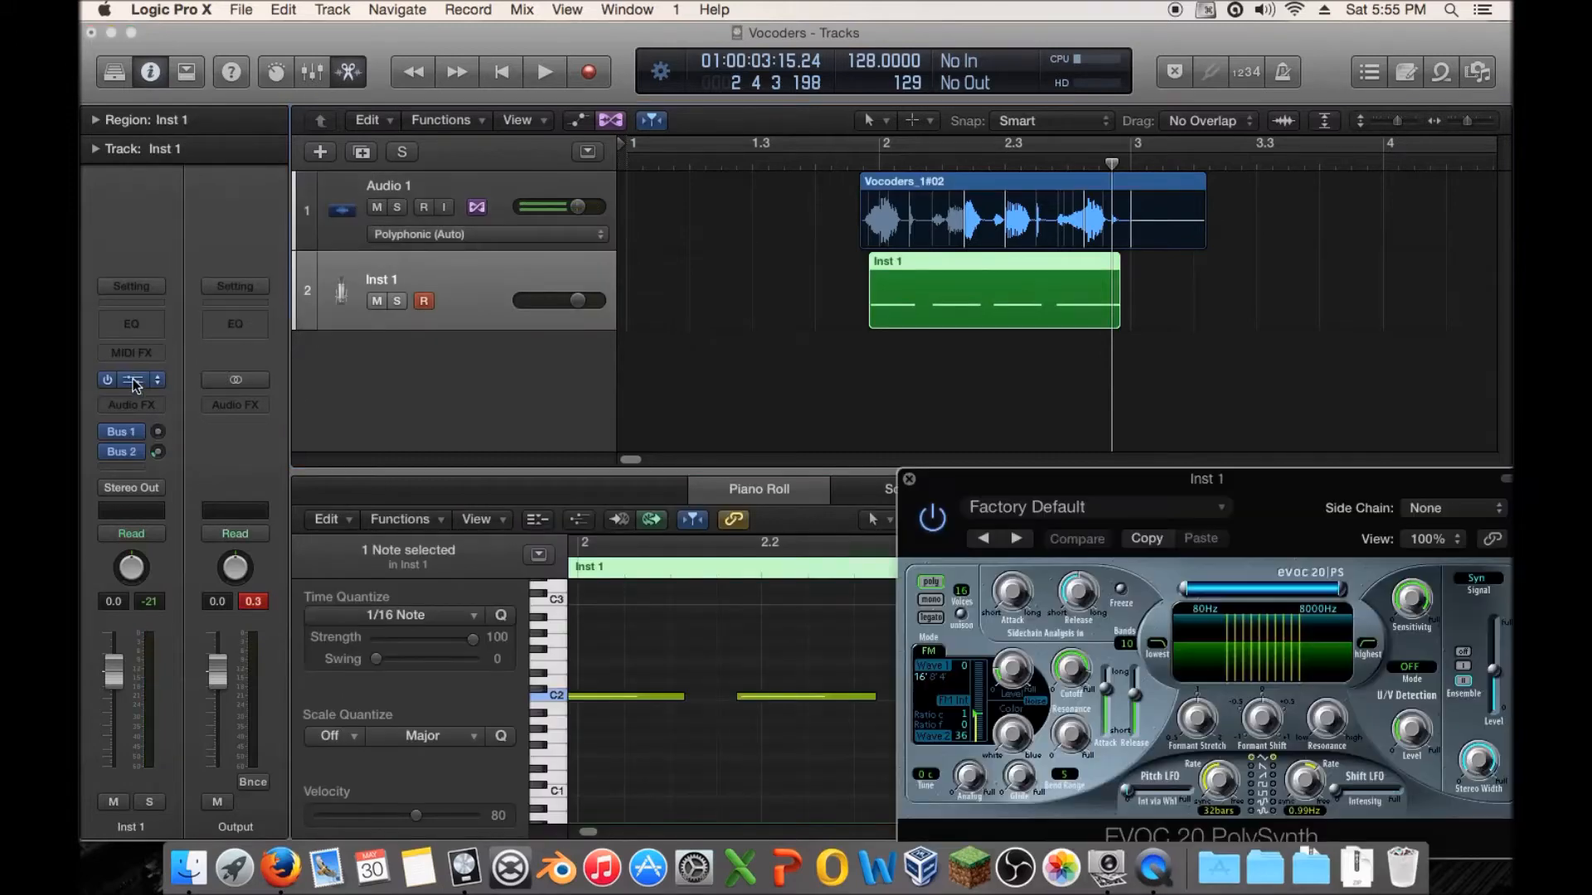
pyautogui.moveTo(1262, 497); pyautogui.dragTo(800, 282)
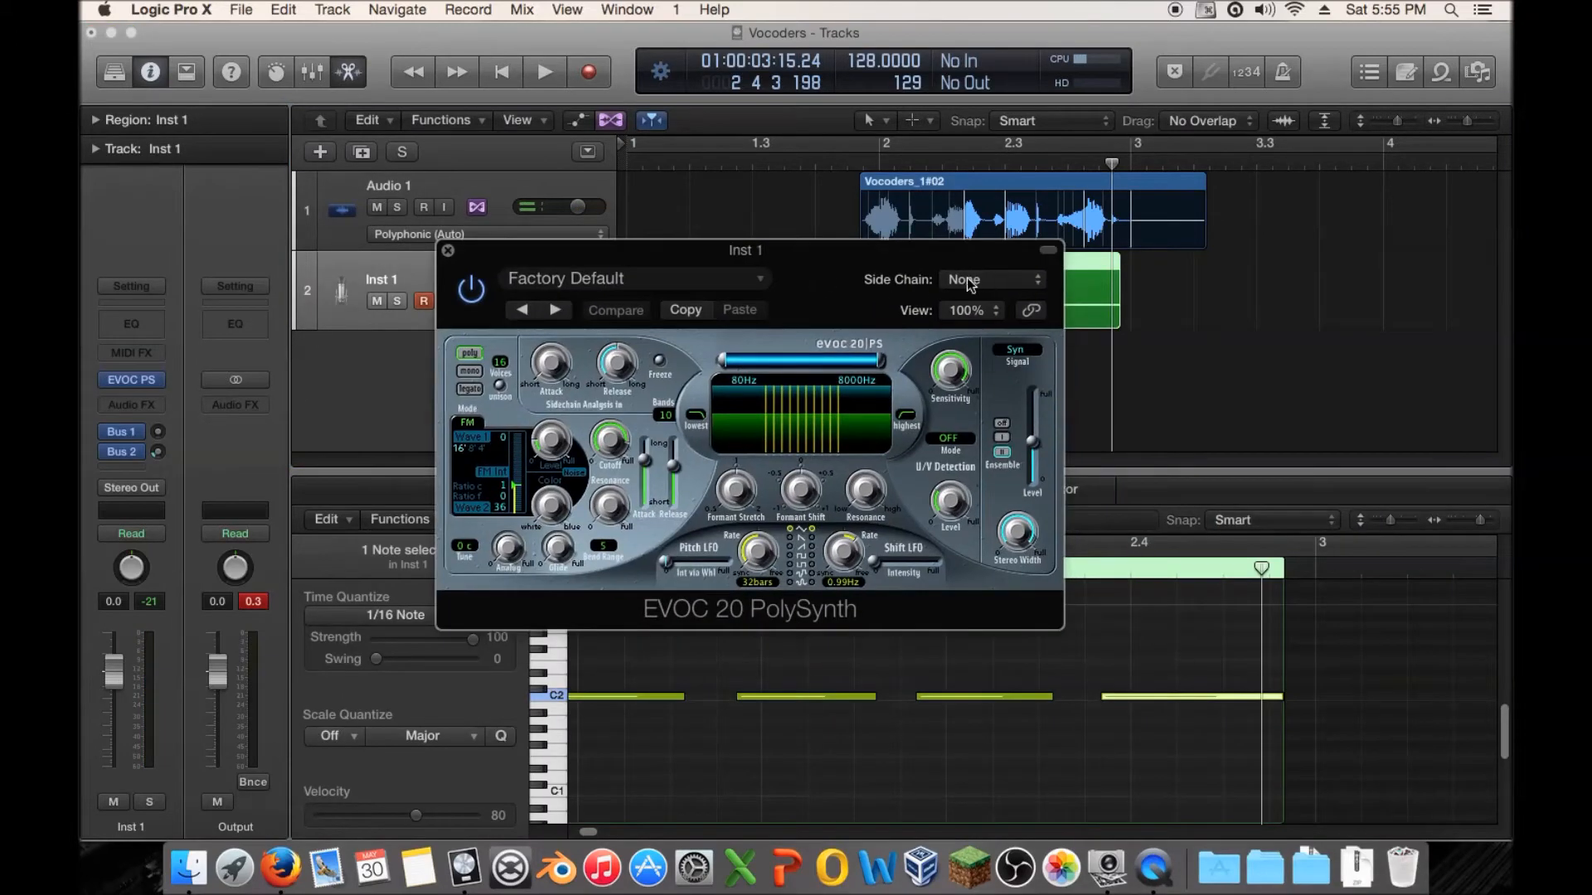
# Step: Look through the EVOC 20 PolySynth preset categories, including Synthesizer and Vintage Vocoder, without loading a preset
pyautogui.click(620, 281)
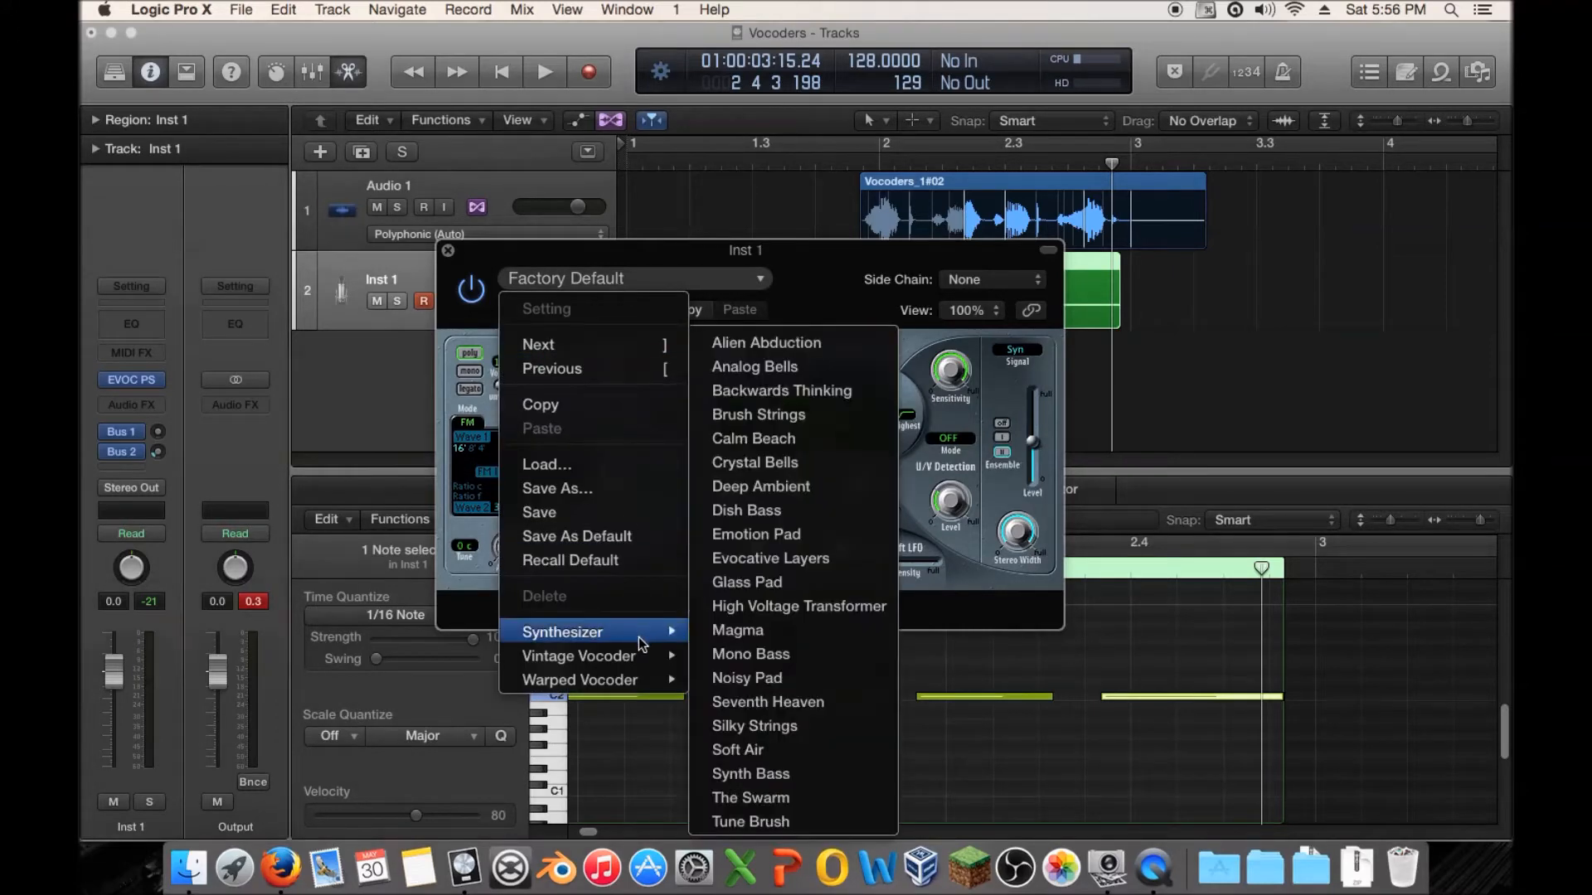
pyautogui.moveTo(638, 685)
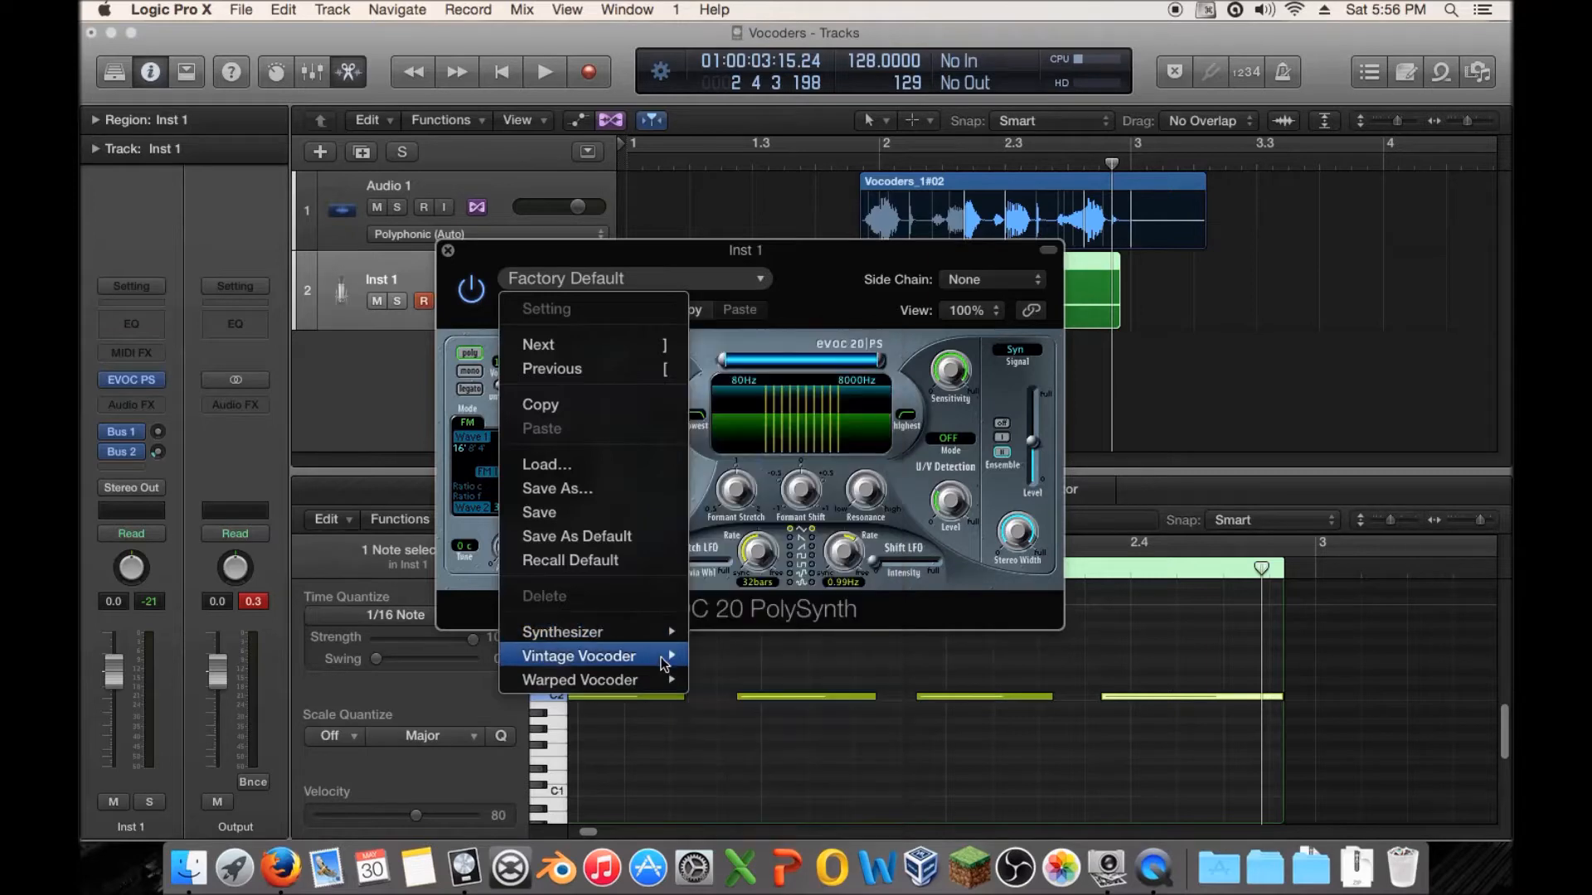
pyautogui.moveTo(668, 628)
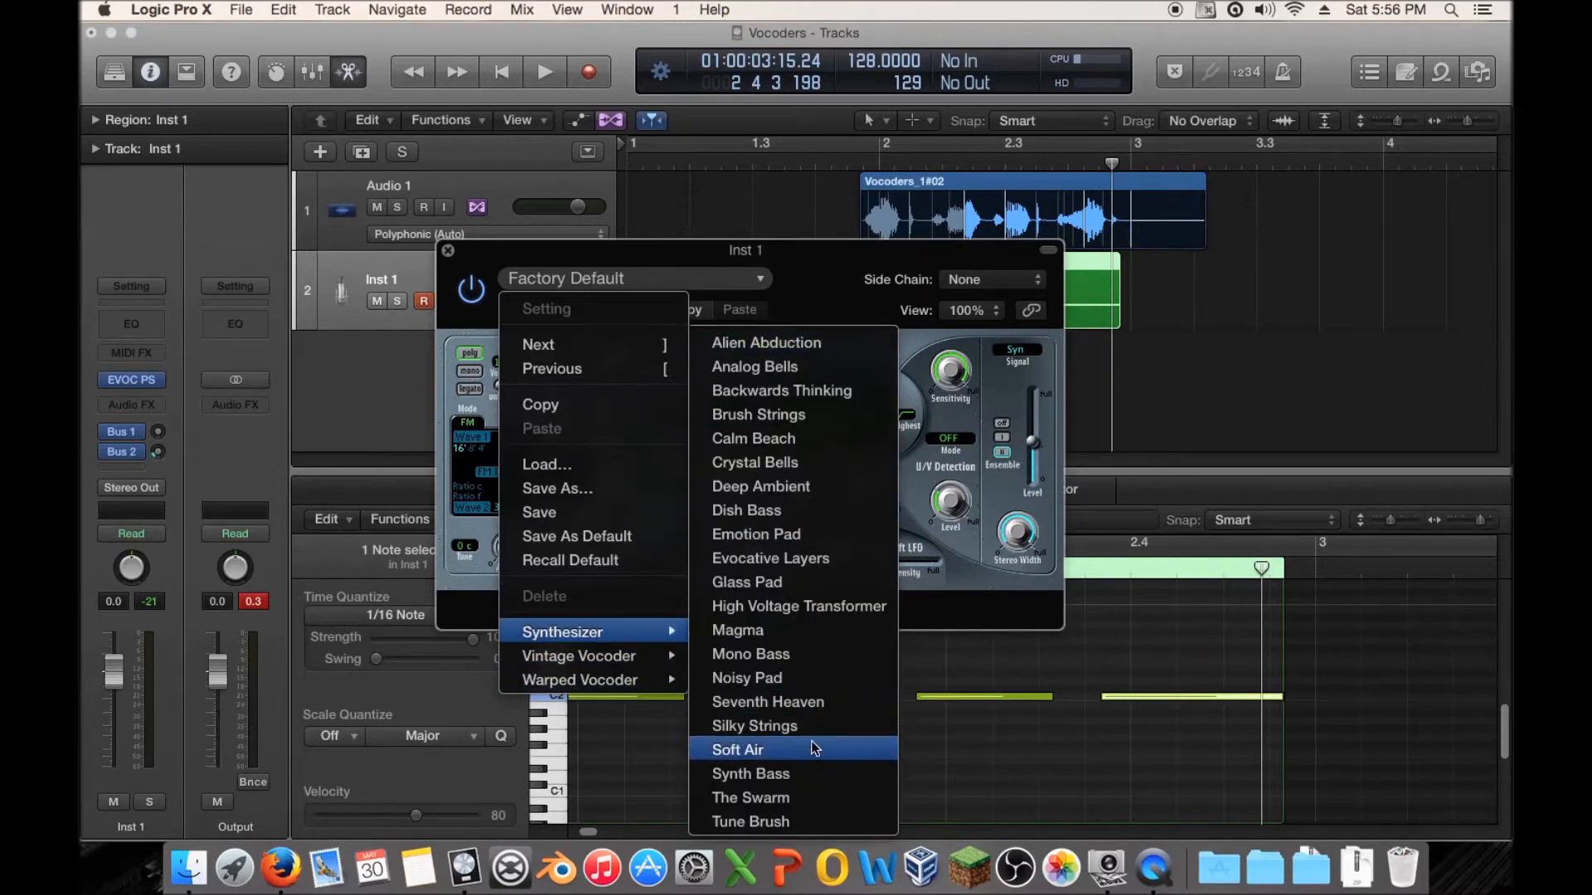
pyautogui.moveTo(615, 634)
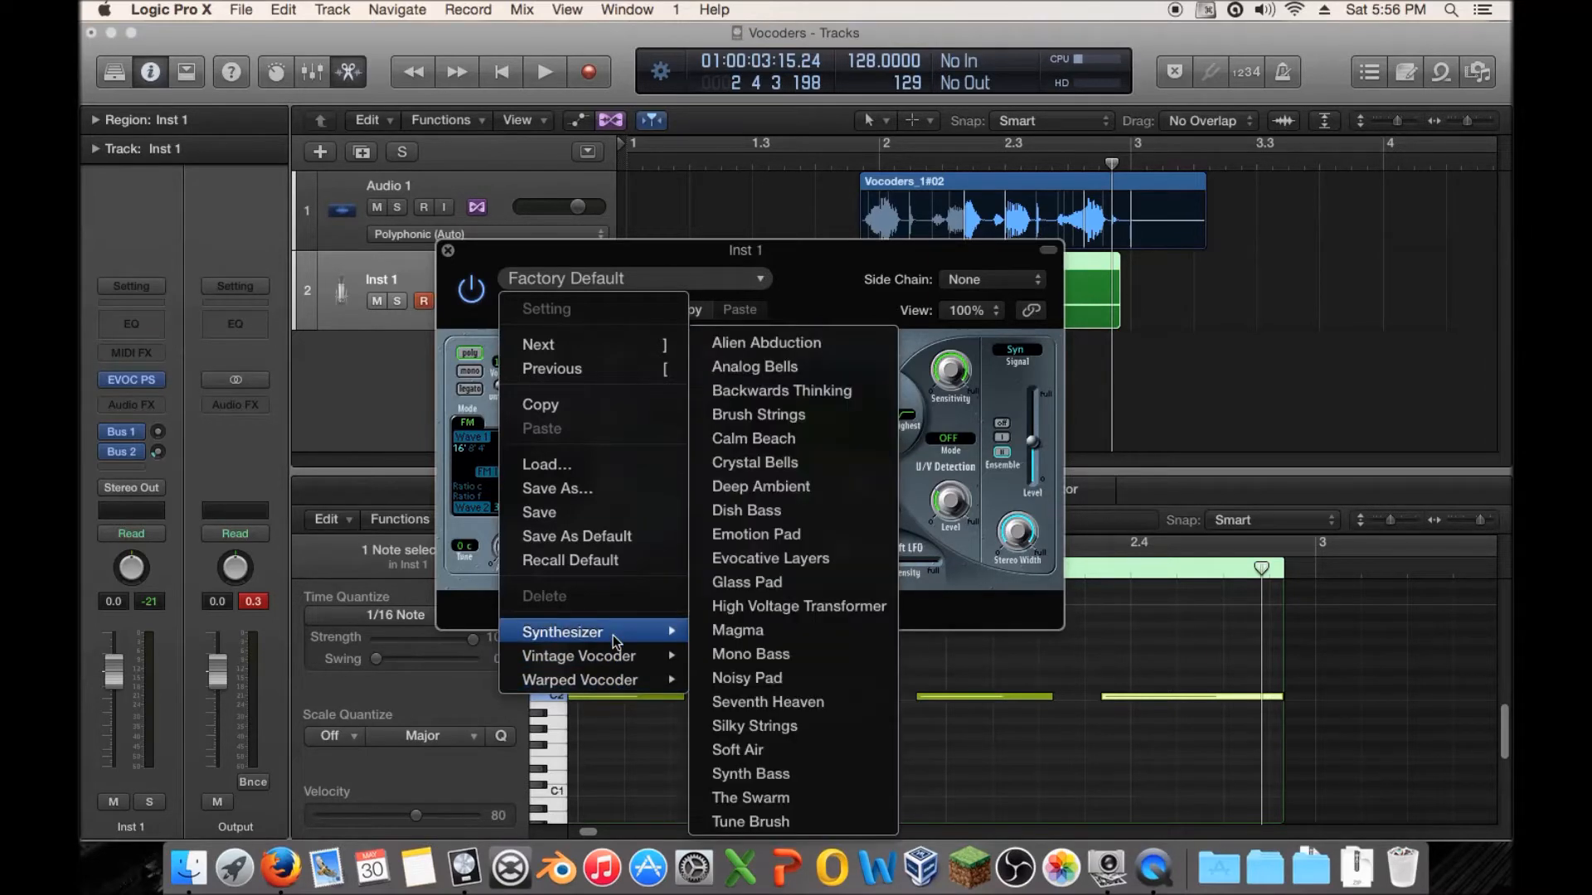
pyautogui.click(810, 252)
# Step: Move the EVOC 20 PolySynth window clear of the tracks and set the cycle range from just before bar 2 to bar 3
pyautogui.moveTo(810, 252); pyautogui.dragTo(817, 402)
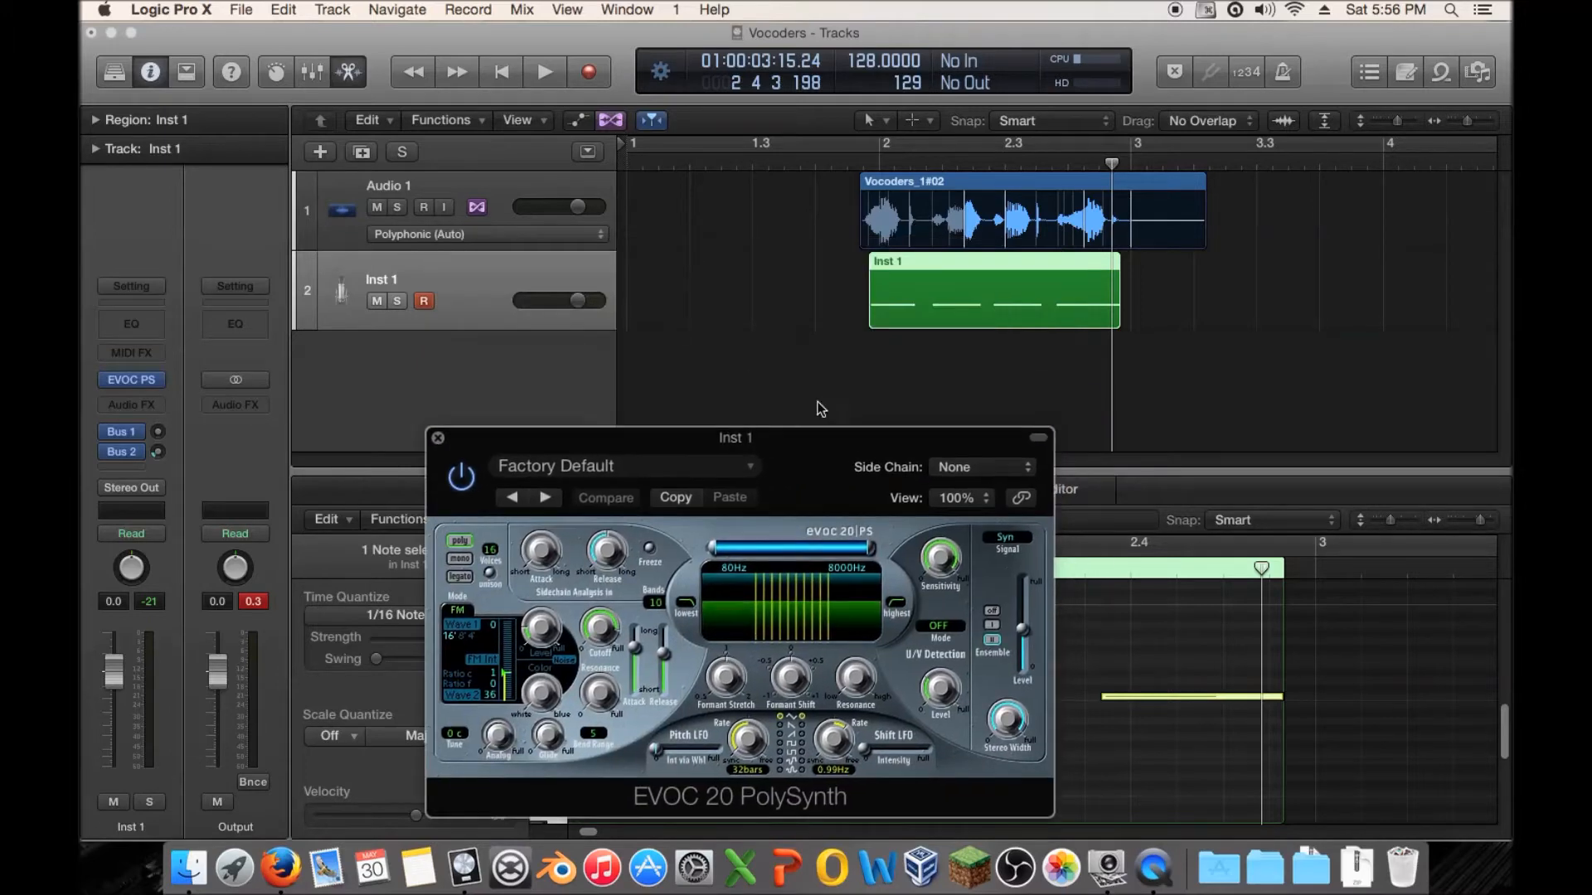
pyautogui.click(692, 146)
pyautogui.moveTo(632, 146); pyautogui.dragTo(863, 150)
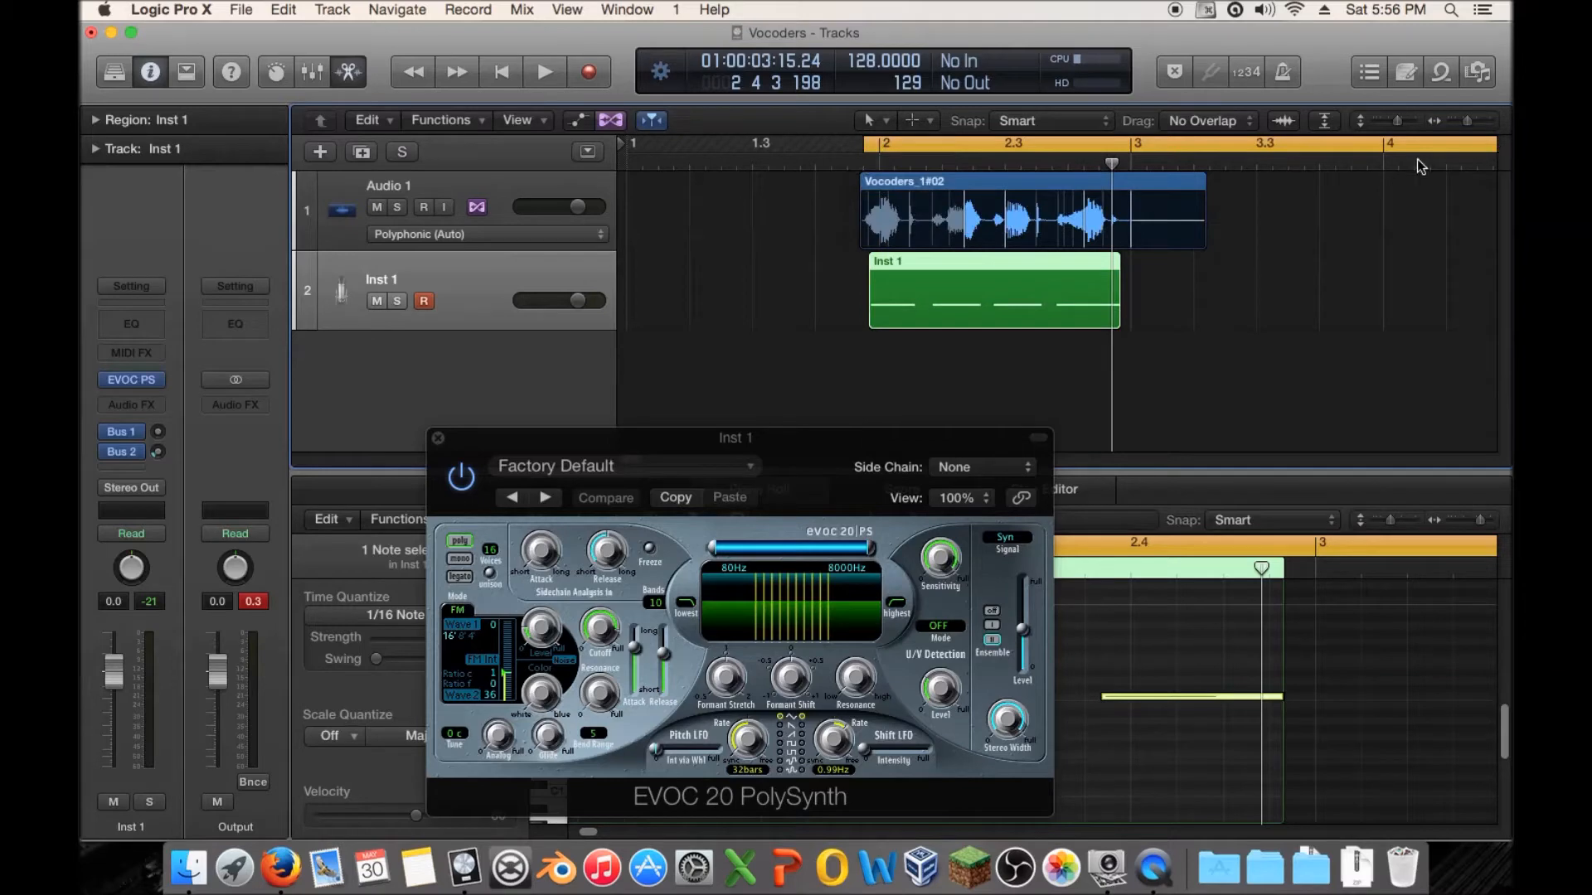
pyautogui.moveTo(841, 155); pyautogui.dragTo(1123, 145)
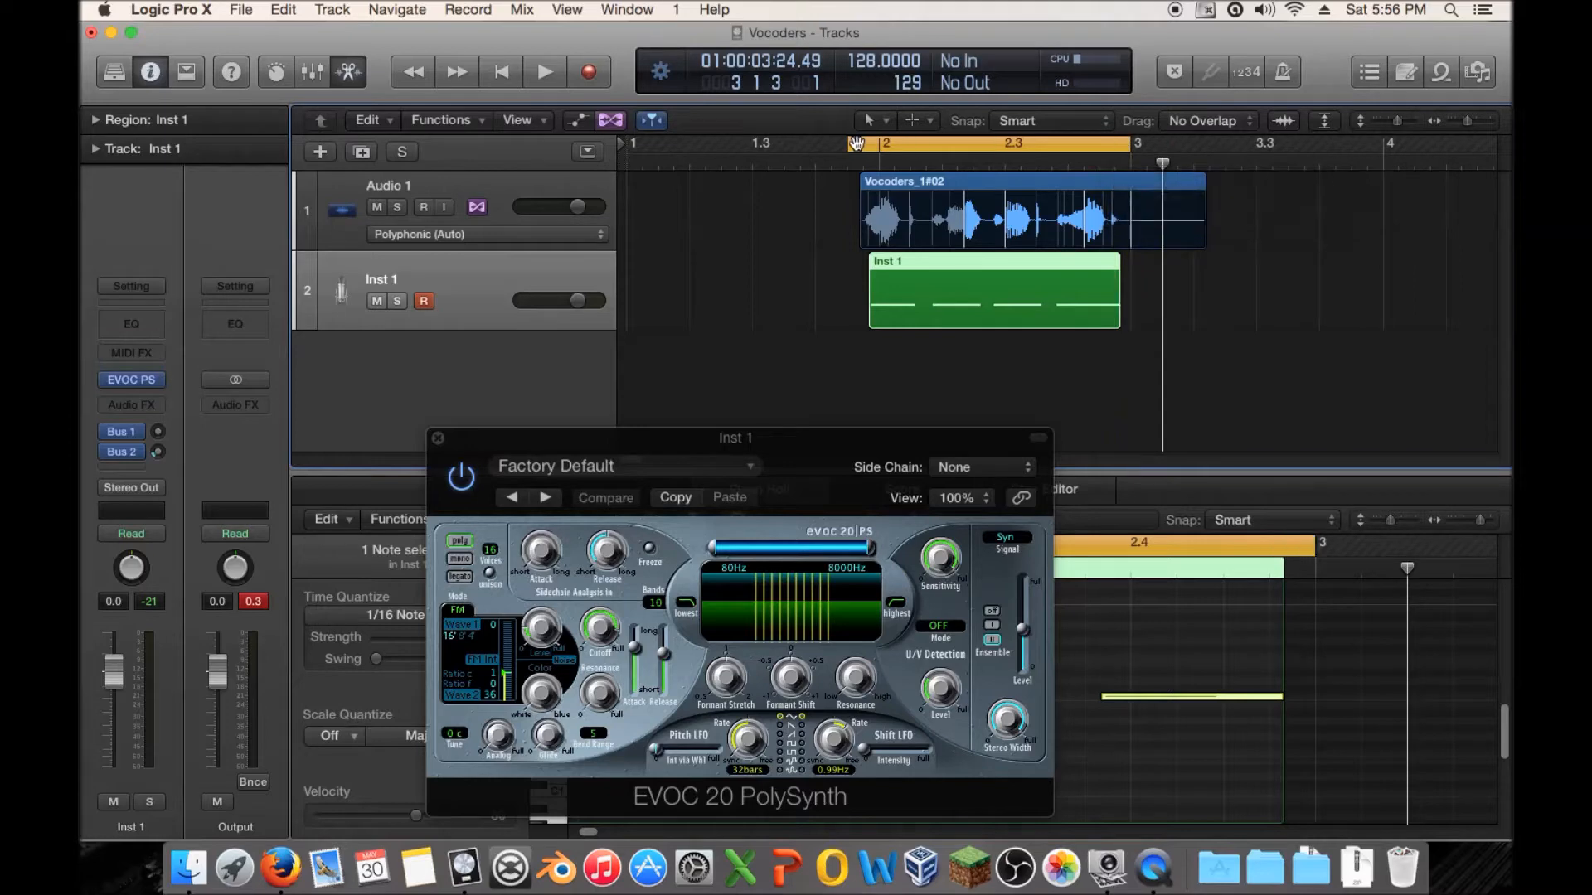
pyautogui.moveTo(847, 148); pyautogui.dragTo(863, 147)
# Step: Set the side chain of the EVOC 20 PolySynth to Bus 5
pyautogui.moveTo(883, 438); pyautogui.dragTo(930, 272)
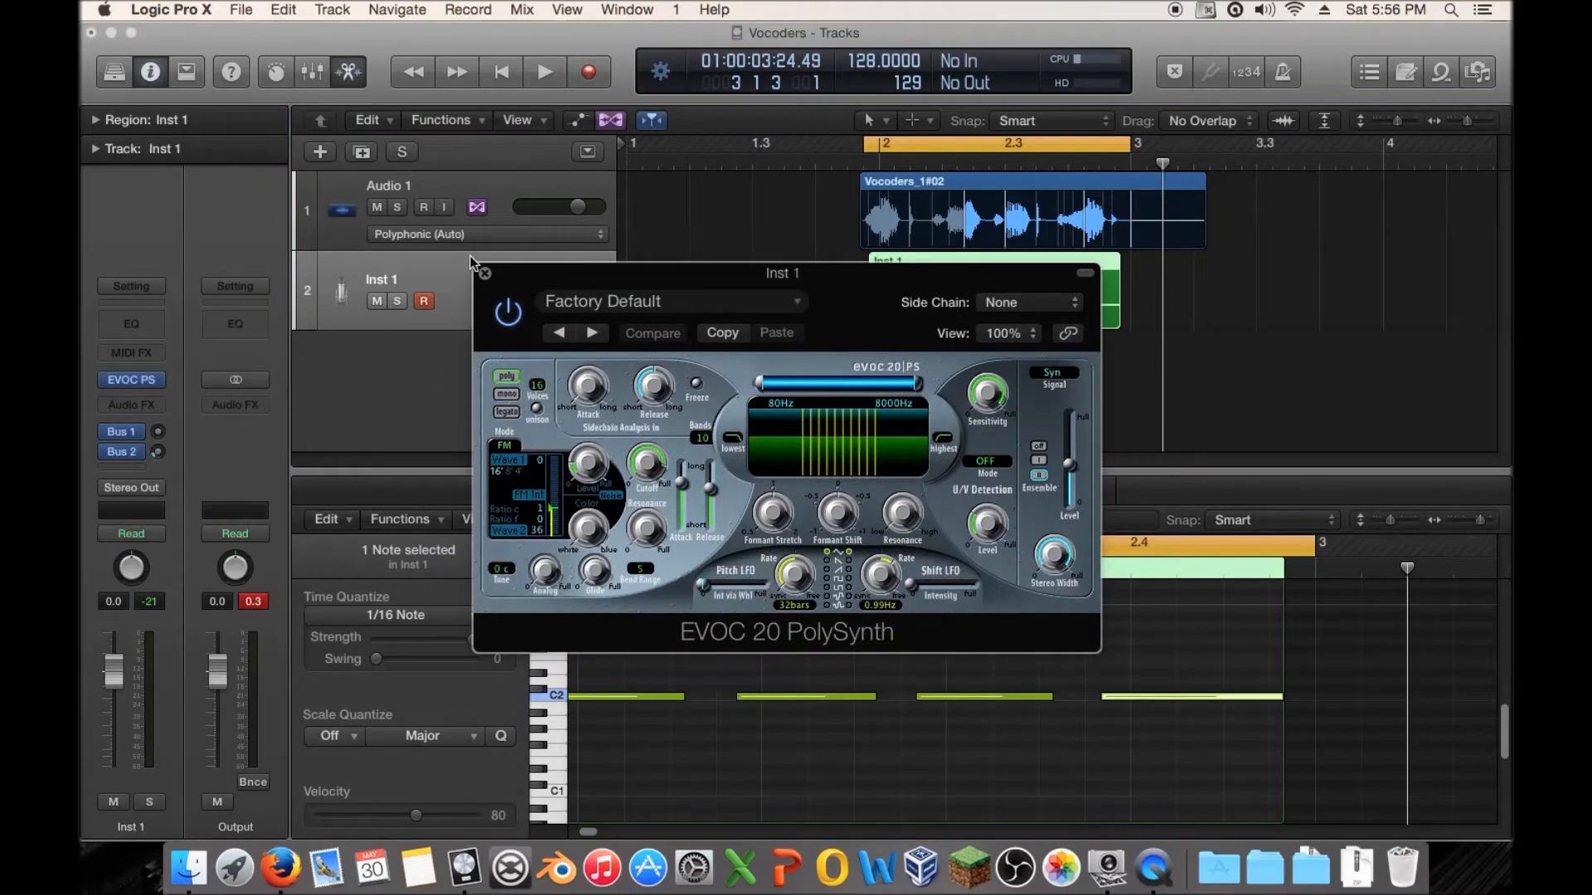
pyautogui.click(1011, 306)
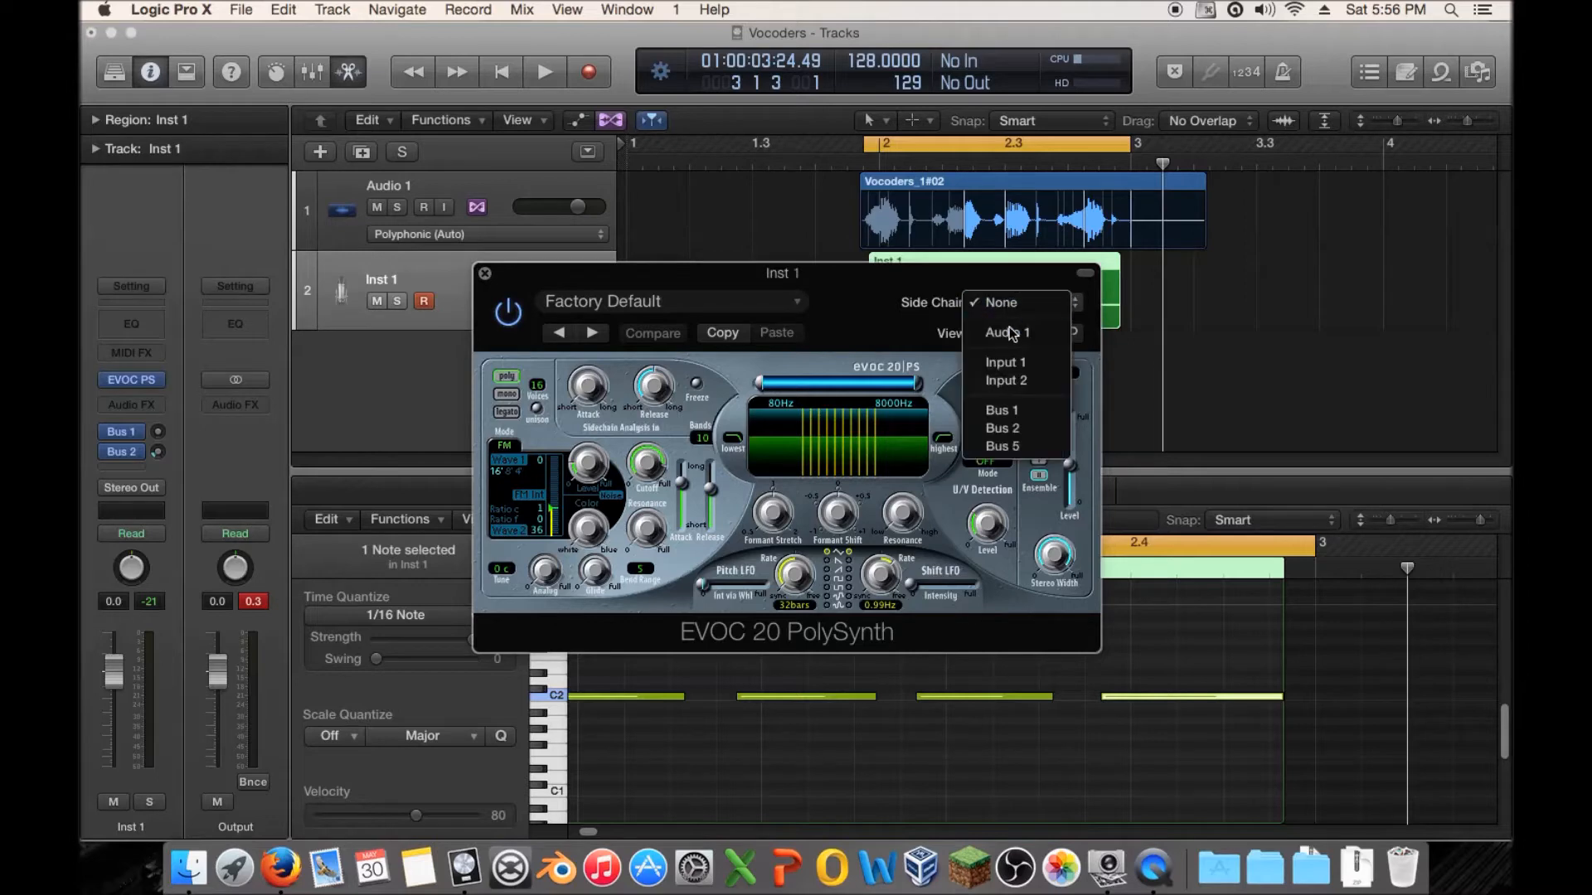
pyautogui.click(1011, 446)
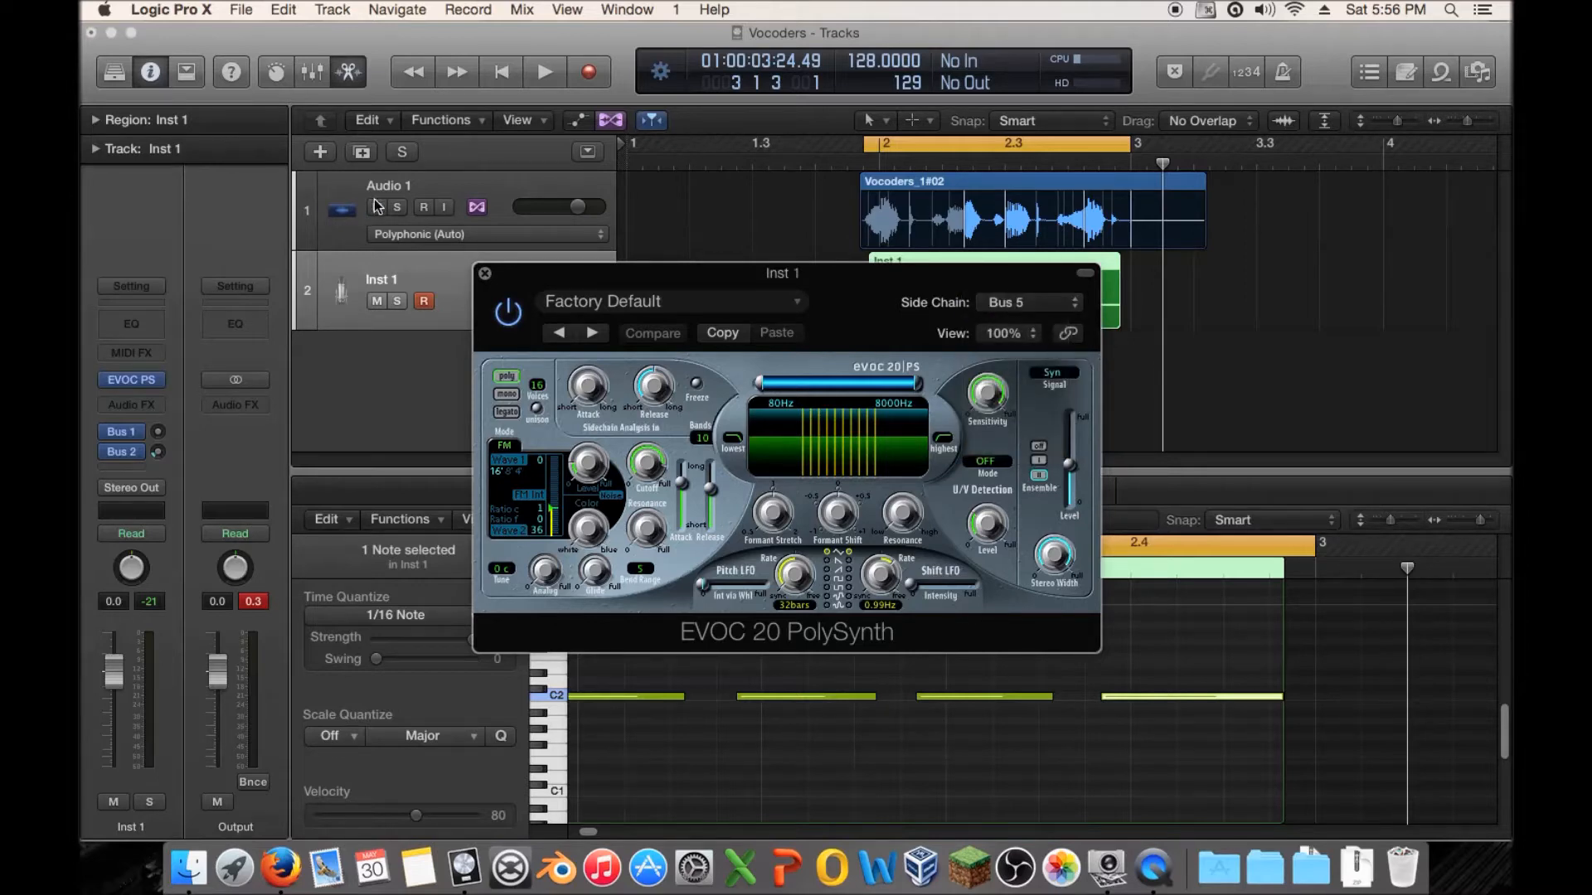
# Step: Check the Bus 5 send on Audio 1 and play the cycled section to hear the vocal with the synth
pyautogui.click(375, 197)
pyautogui.click(126, 454)
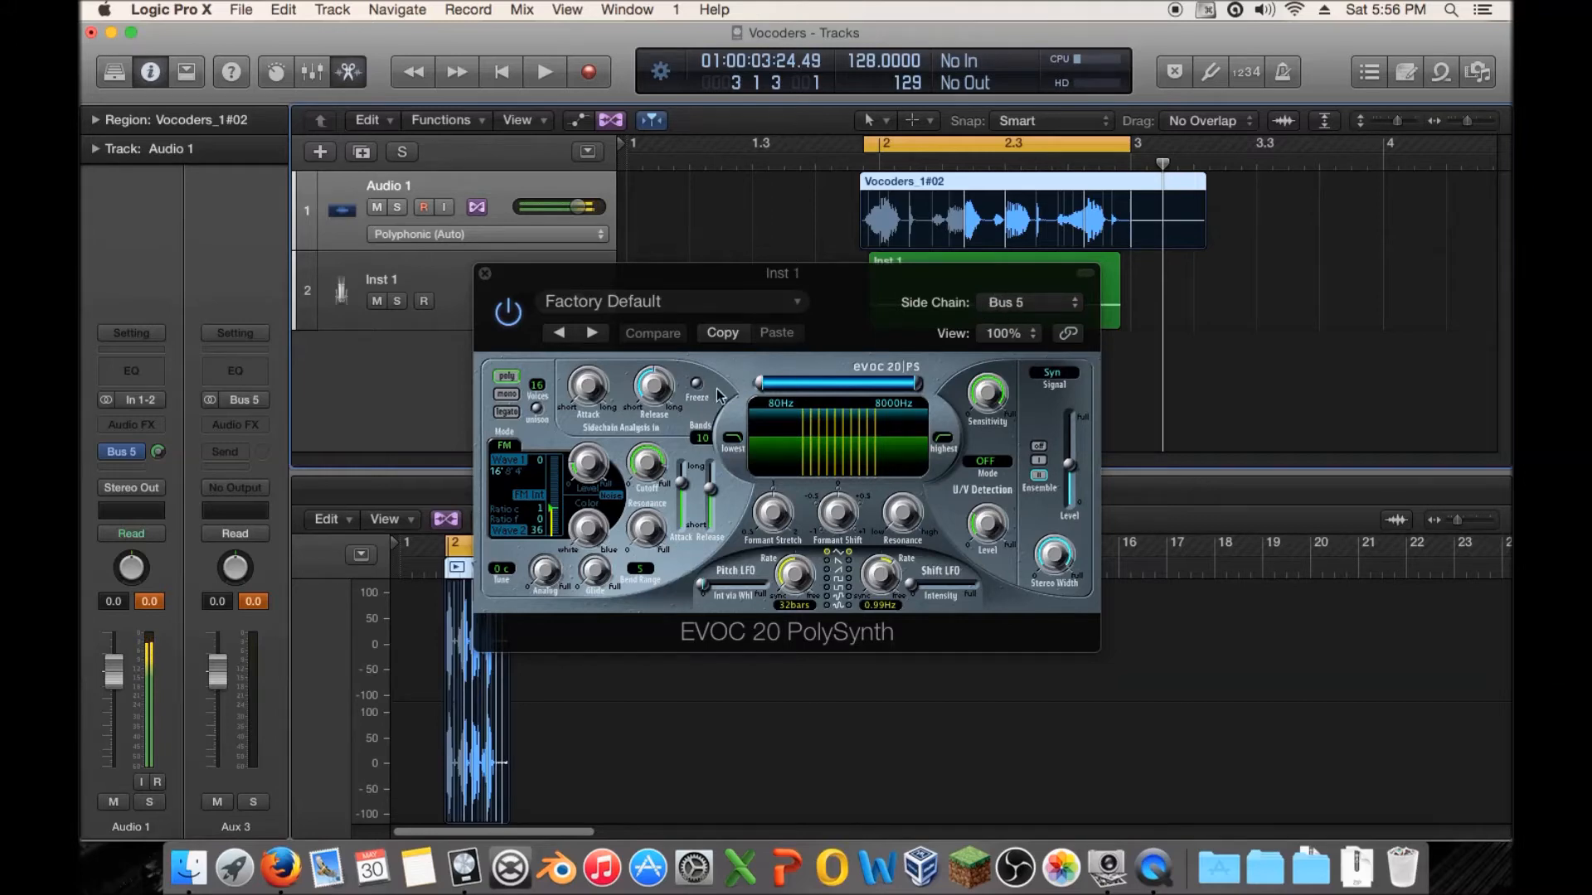
pyautogui.moveTo(590, 278); pyautogui.dragTo(692, 349)
pyautogui.press('space')
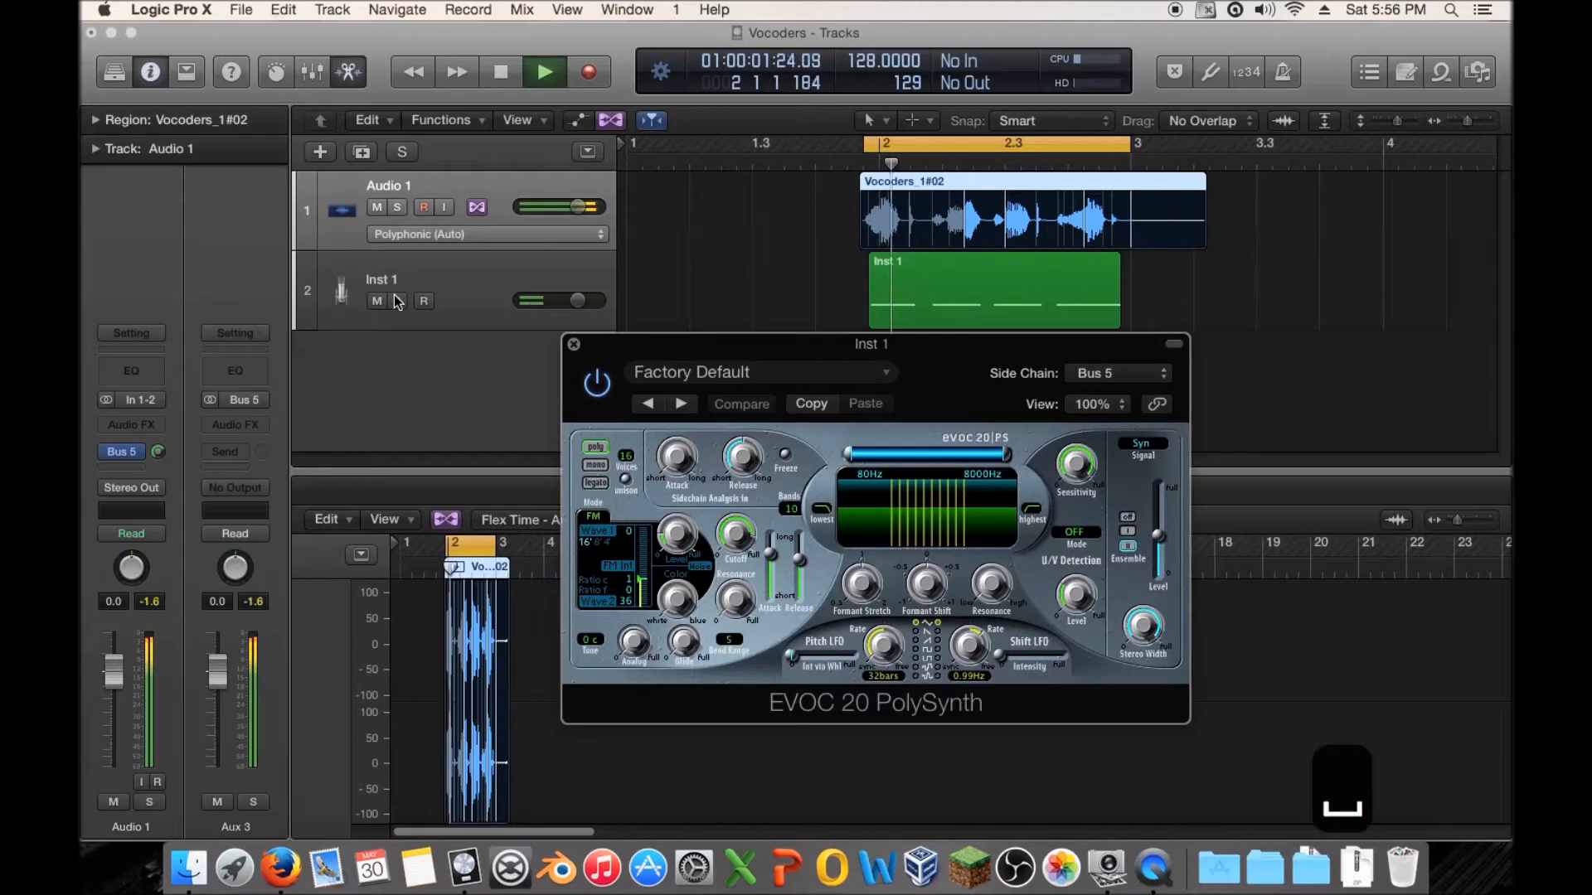
pyautogui.press('space')
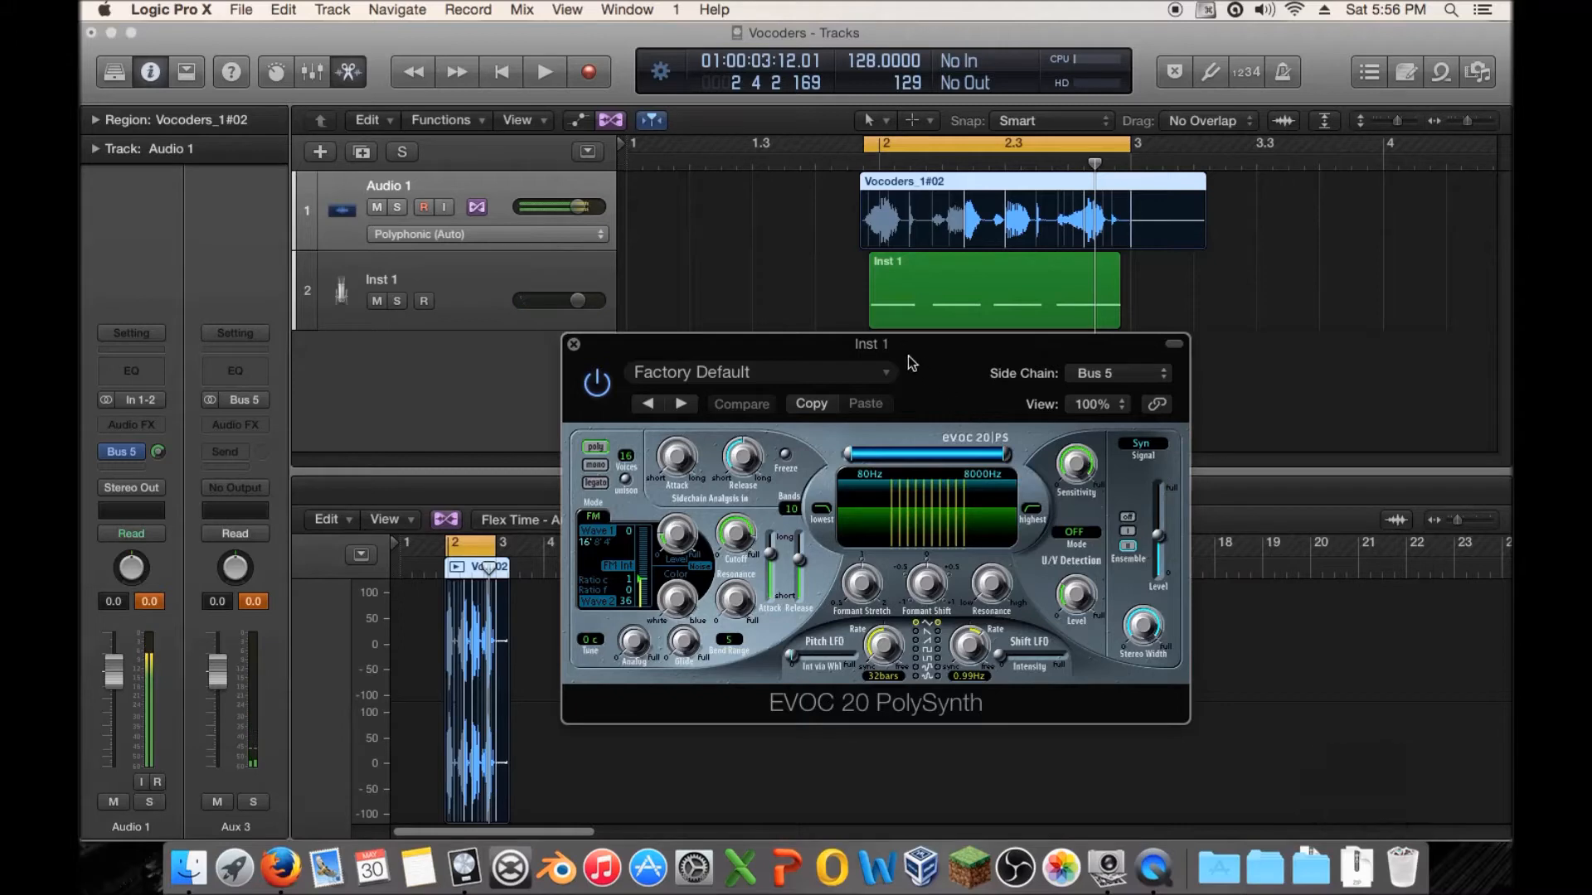
# Step: Set the EVOC 20 PolySynth's output signal to Voc on the Inst 1 track and play the cycled section
pyautogui.click(493, 278)
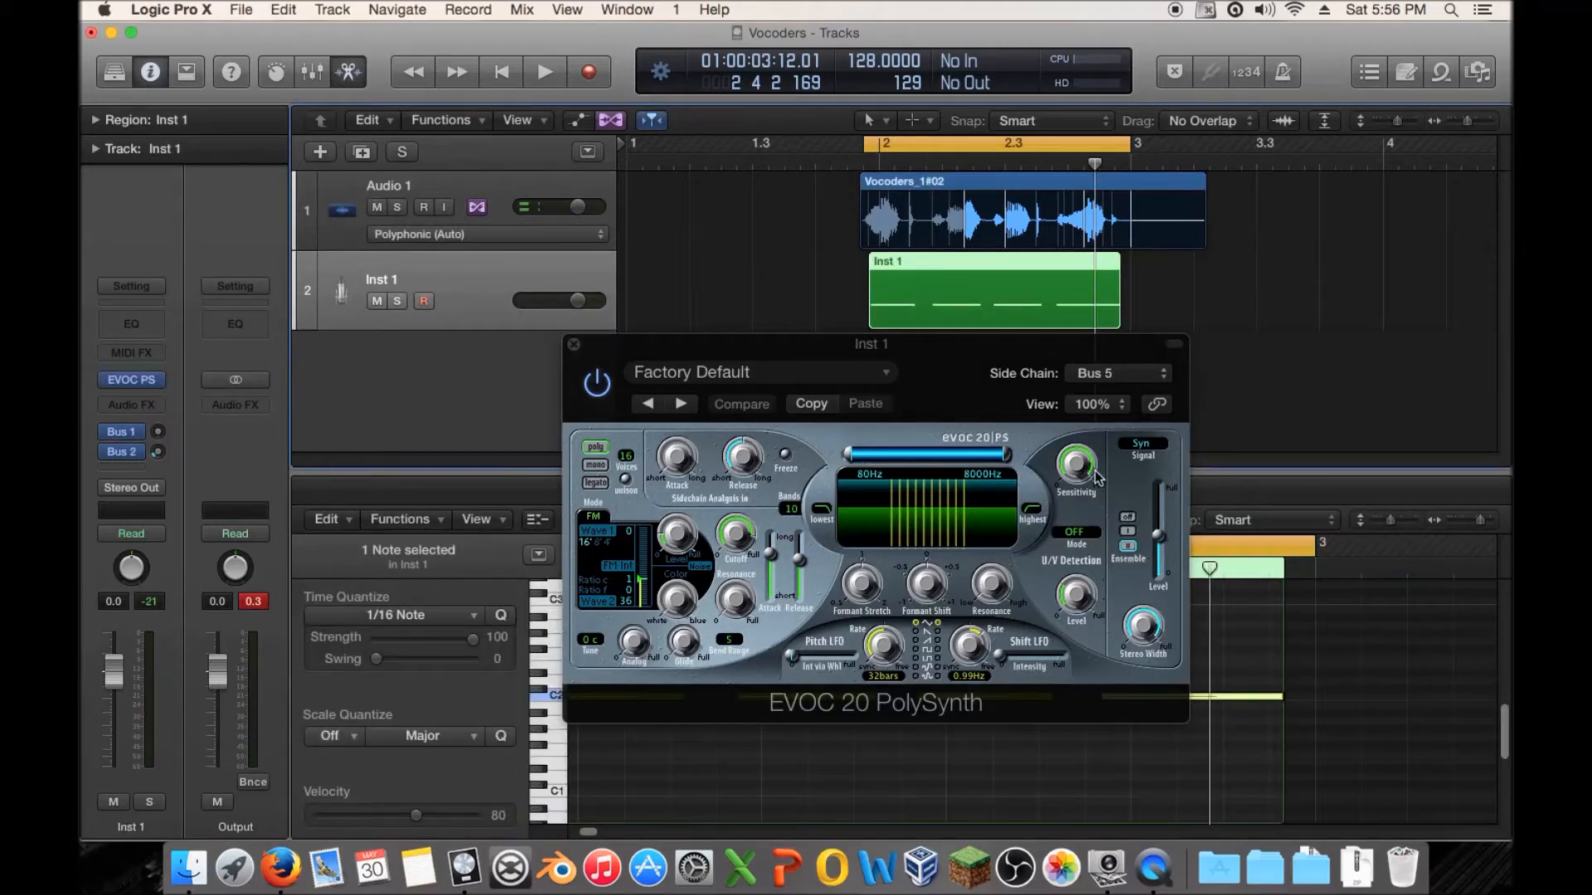
pyautogui.click(1144, 446)
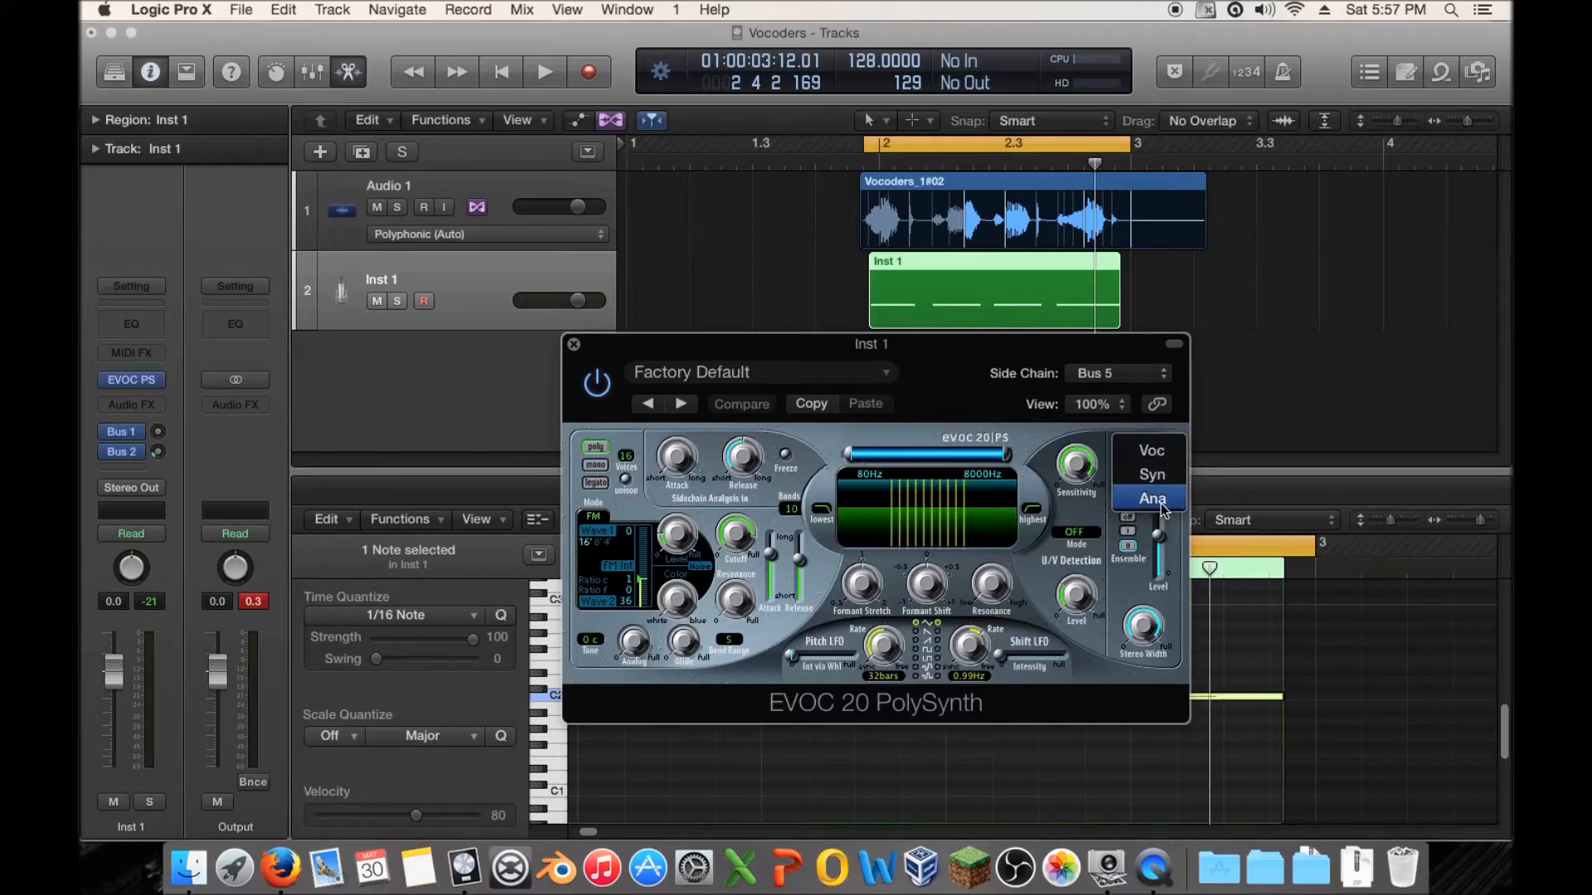
pyautogui.click(1151, 450)
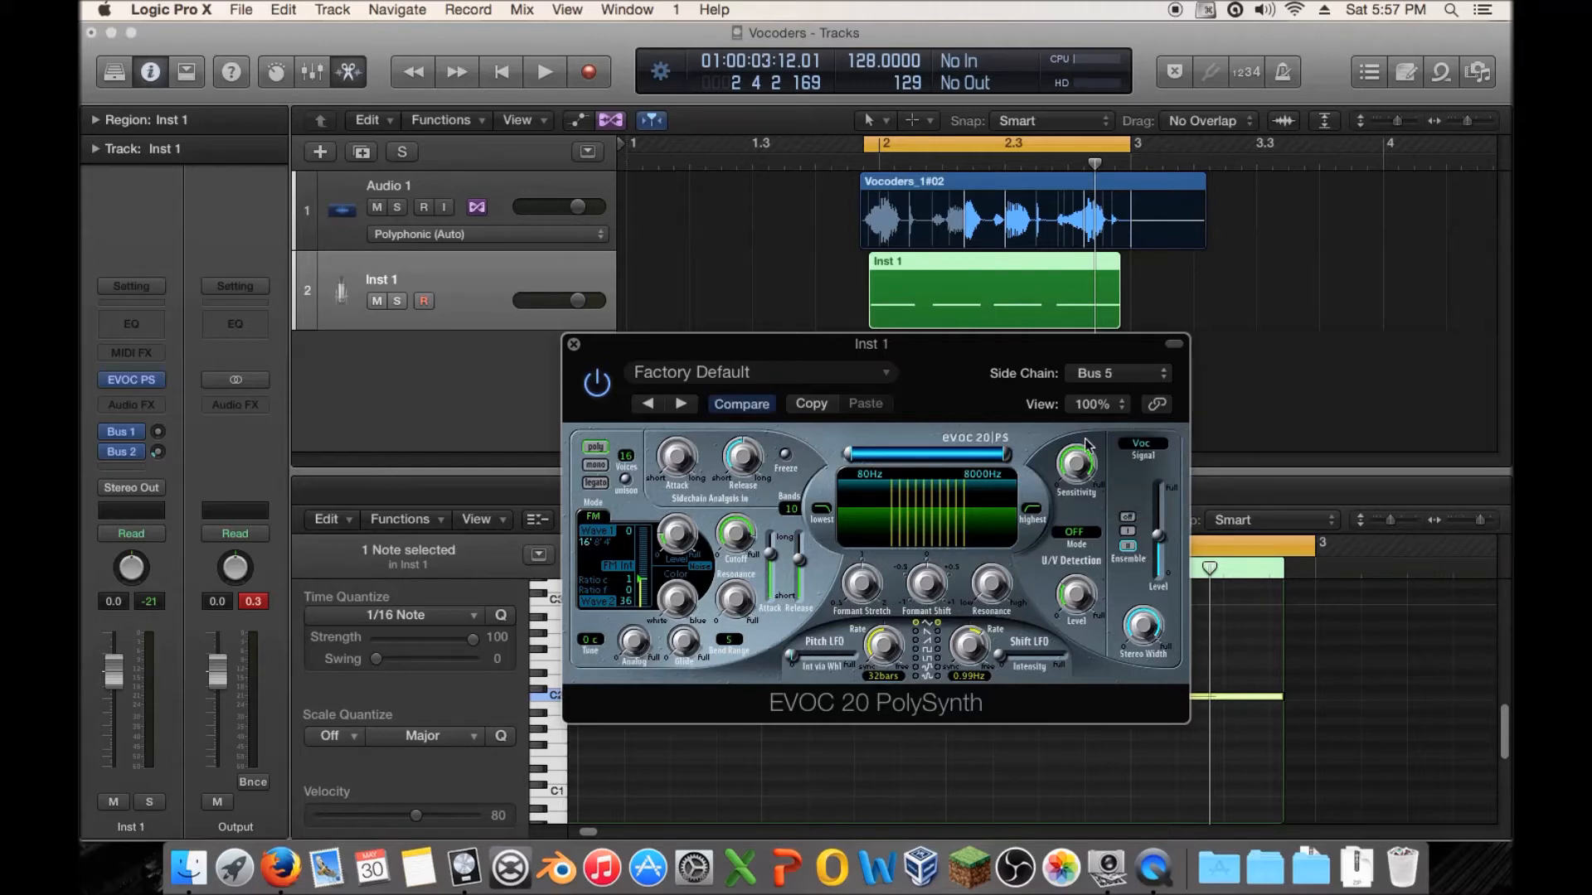
pyautogui.press('space')
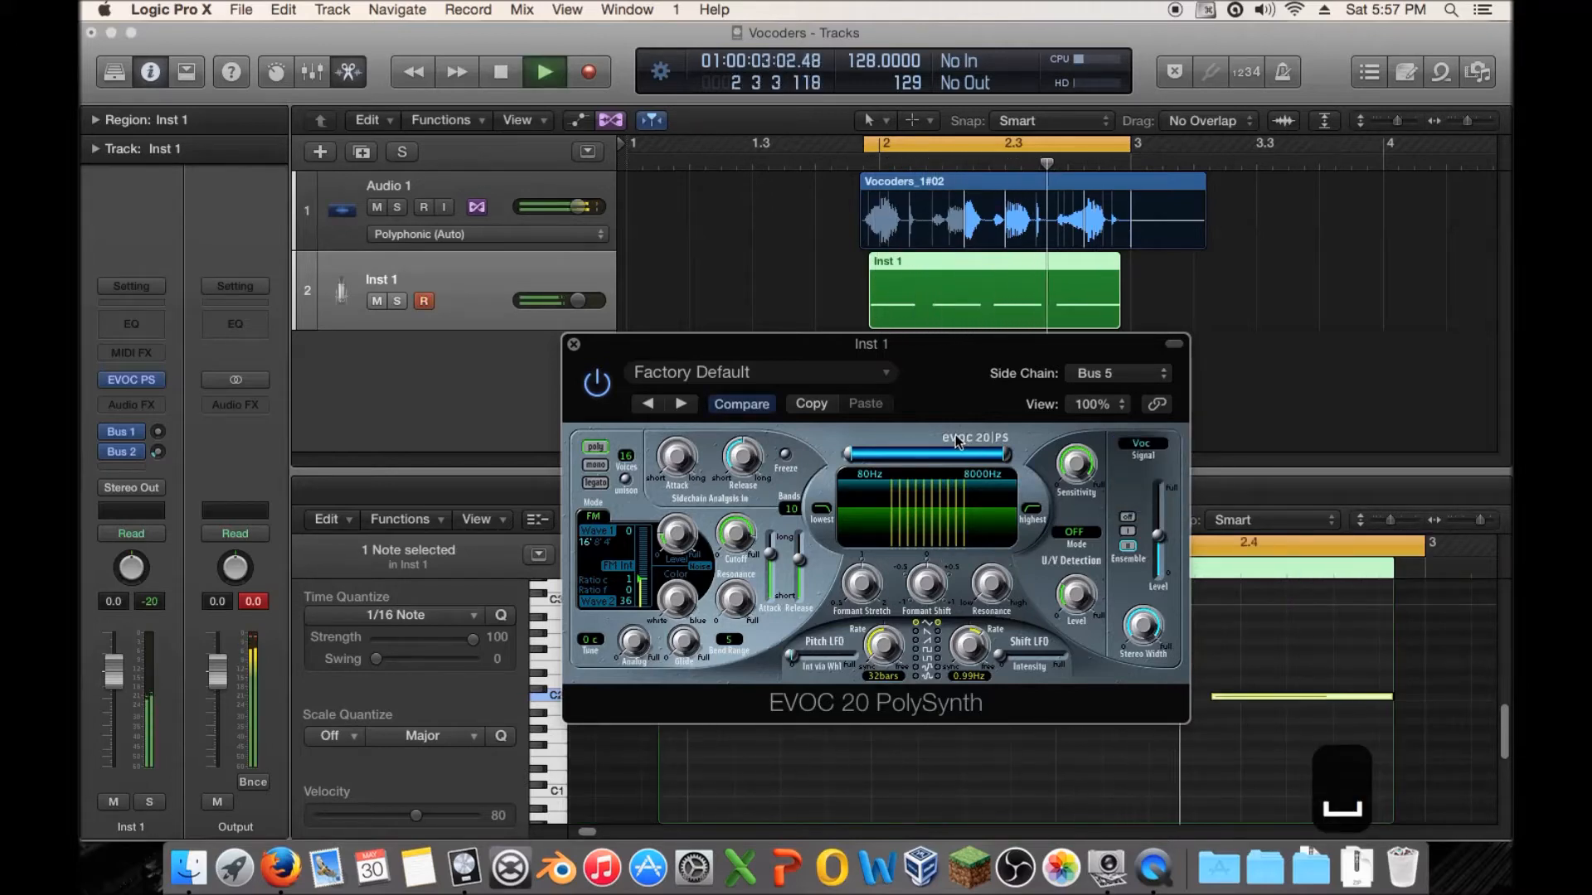
pyautogui.press('space')
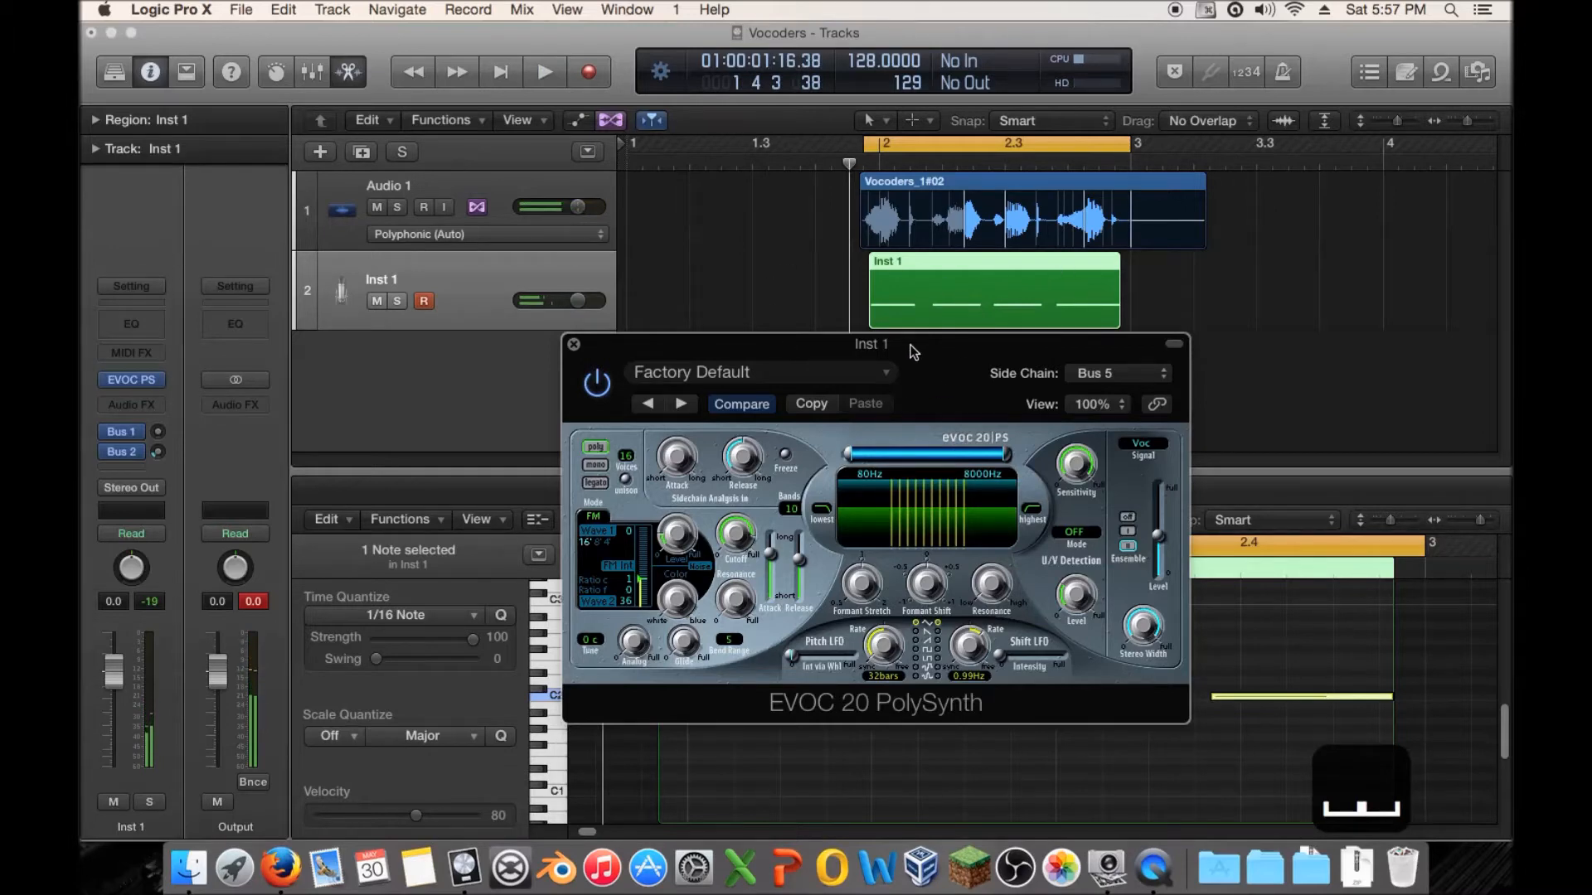
# Step: Try the playback with Audio 1's volume fully lowered, and reset the volume to 0.0 dB
pyautogui.click(467, 193)
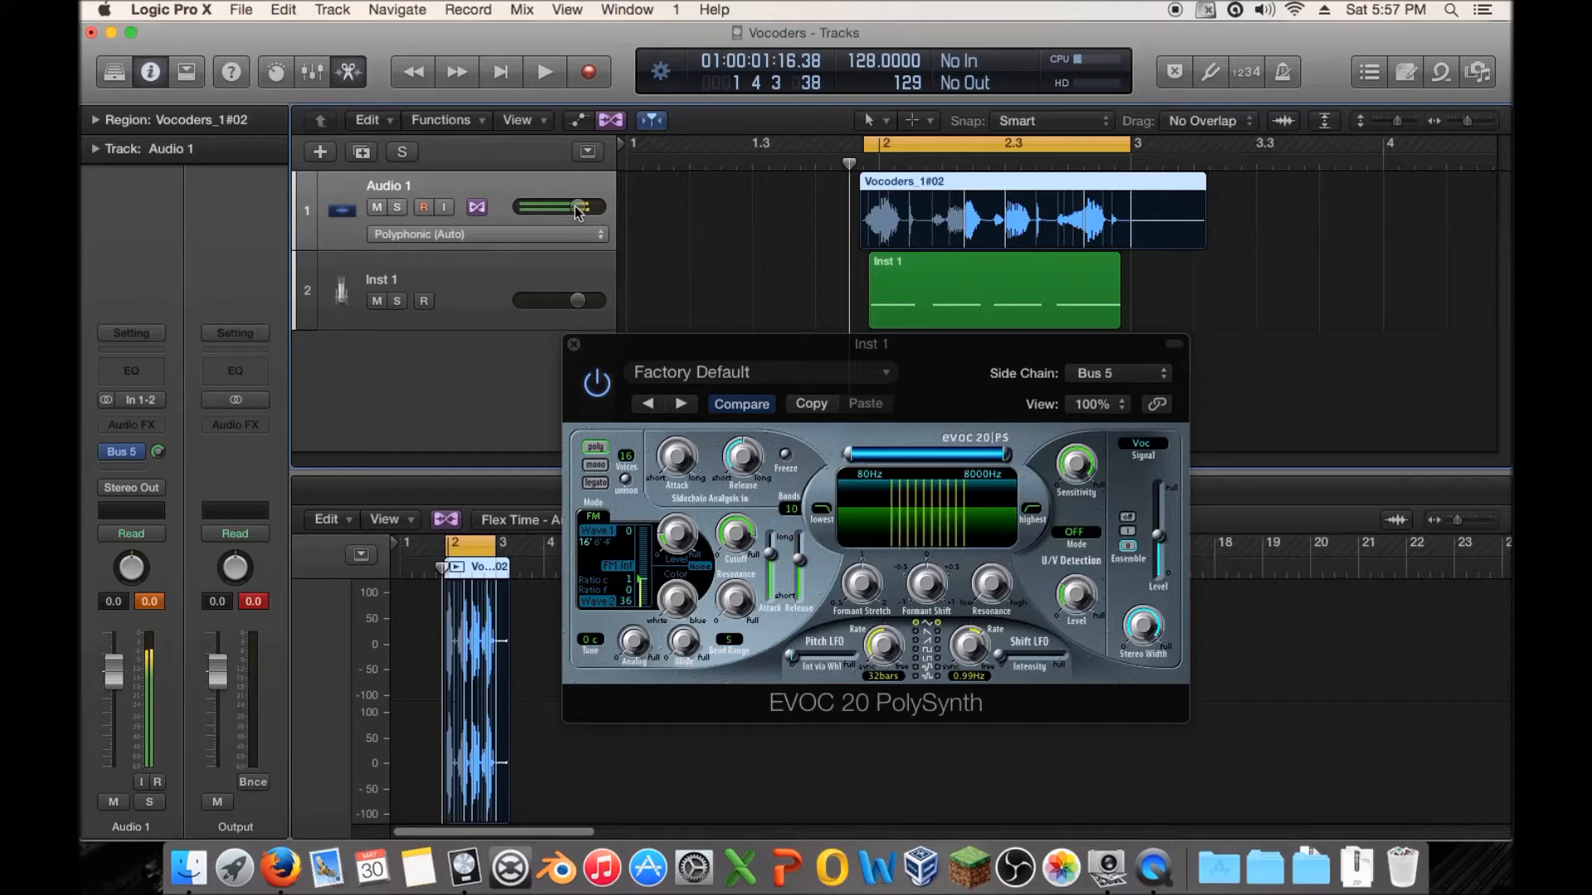
pyautogui.moveTo(578, 207); pyautogui.dragTo(521, 208)
pyautogui.press('space')
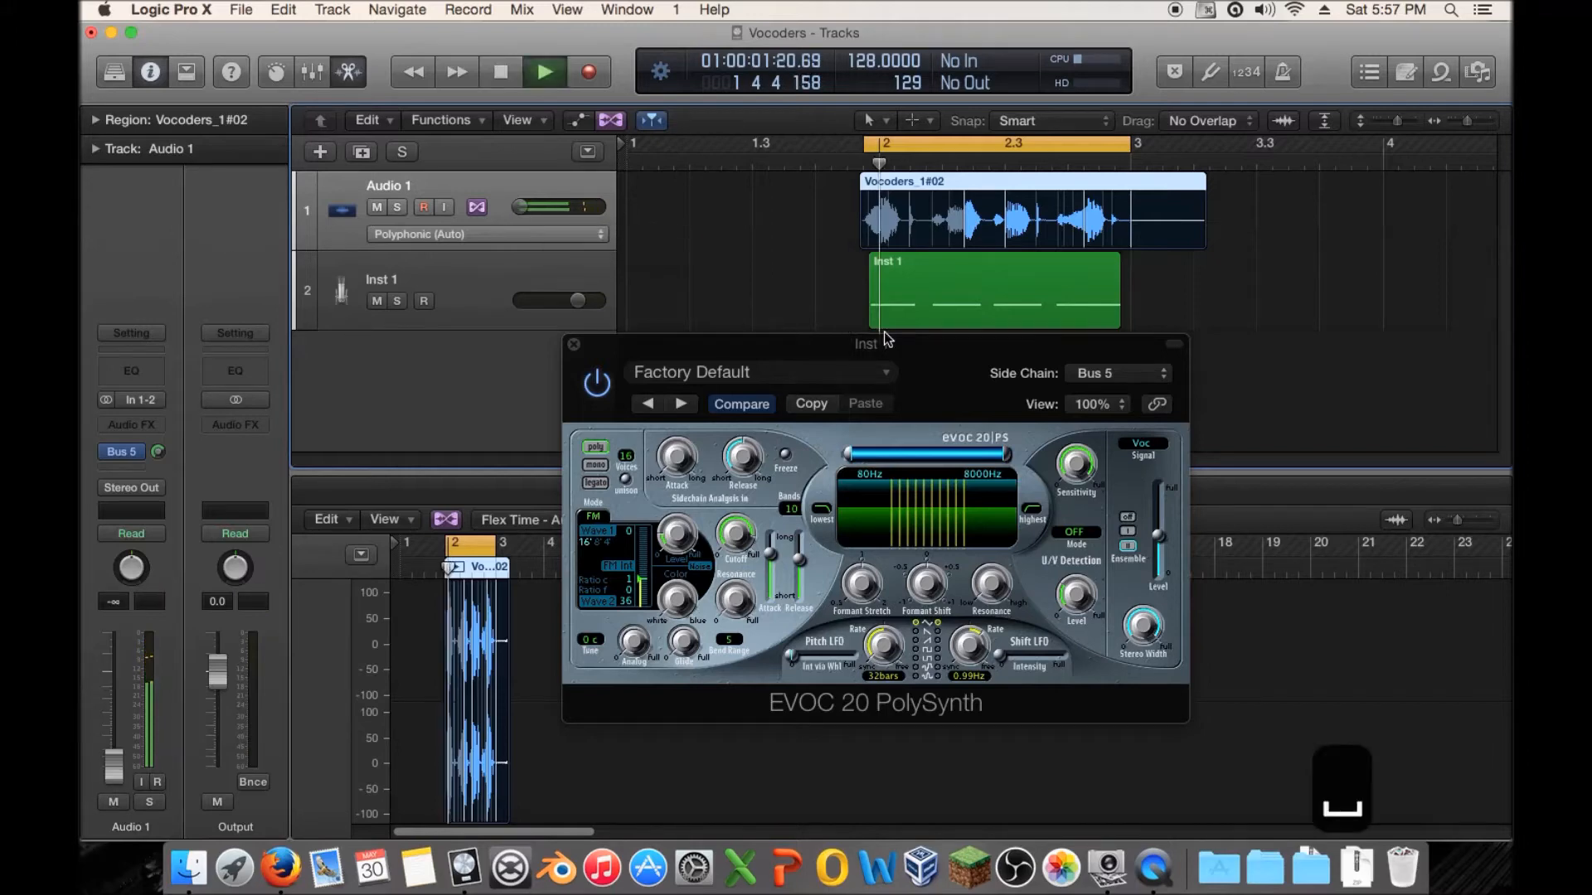
pyautogui.press('space')
pyautogui.keyDown('alt'); pyautogui.click(522, 207); pyautogui.keyUp('alt')
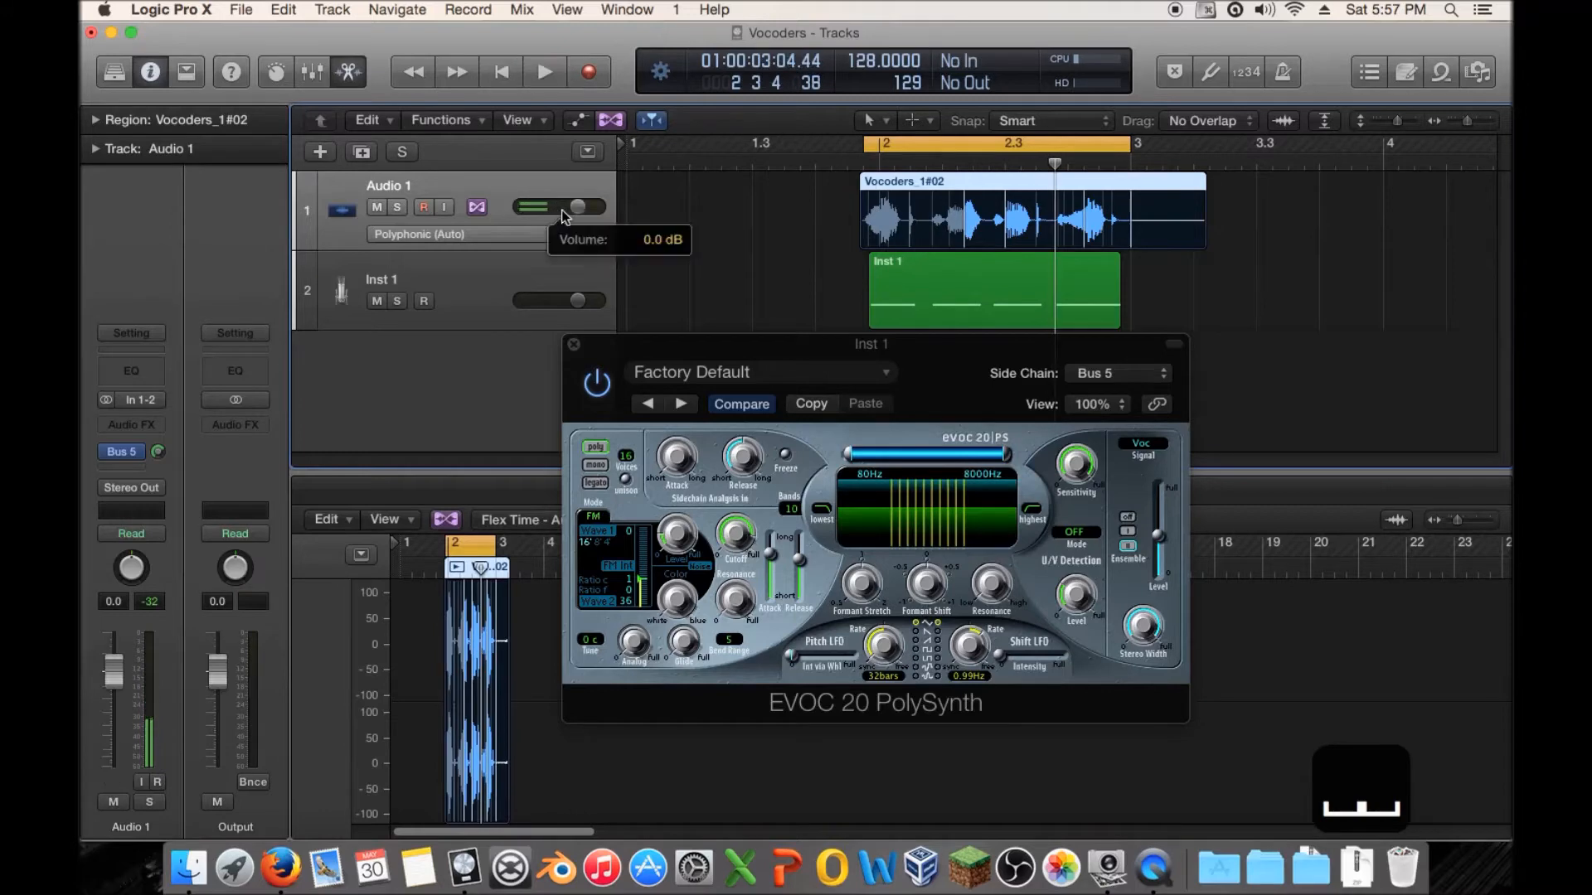
# Step: Try Audio 1 with its output set to No Output while keeping the Bus 5 send, and play the cycled section
pyautogui.click(140, 489)
pyautogui.click(152, 516)
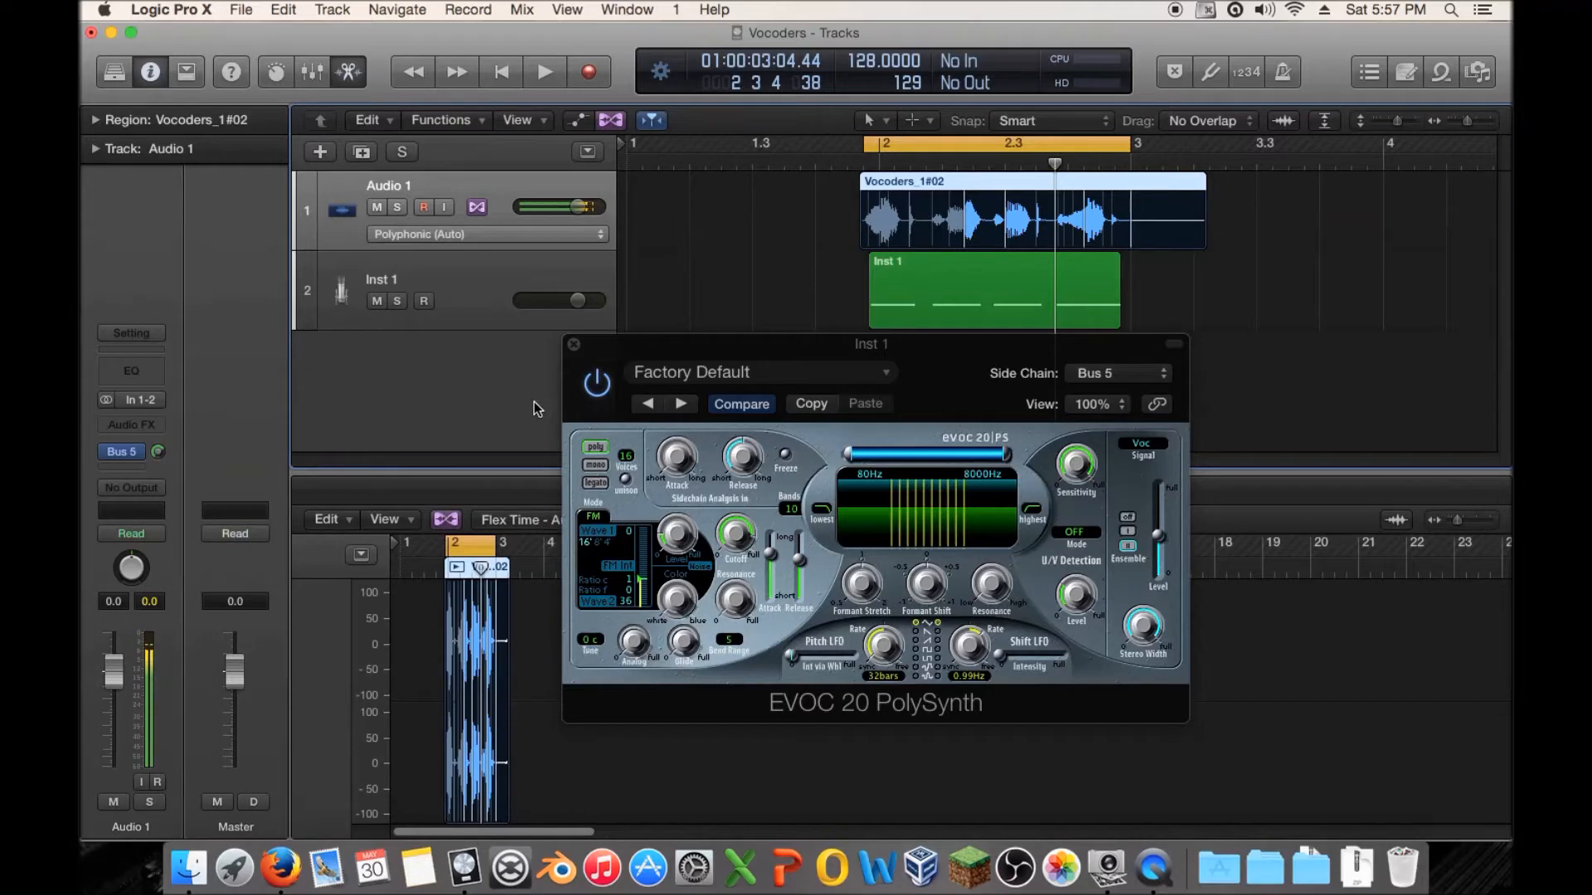
pyautogui.moveTo(126, 460)
pyautogui.press('space')
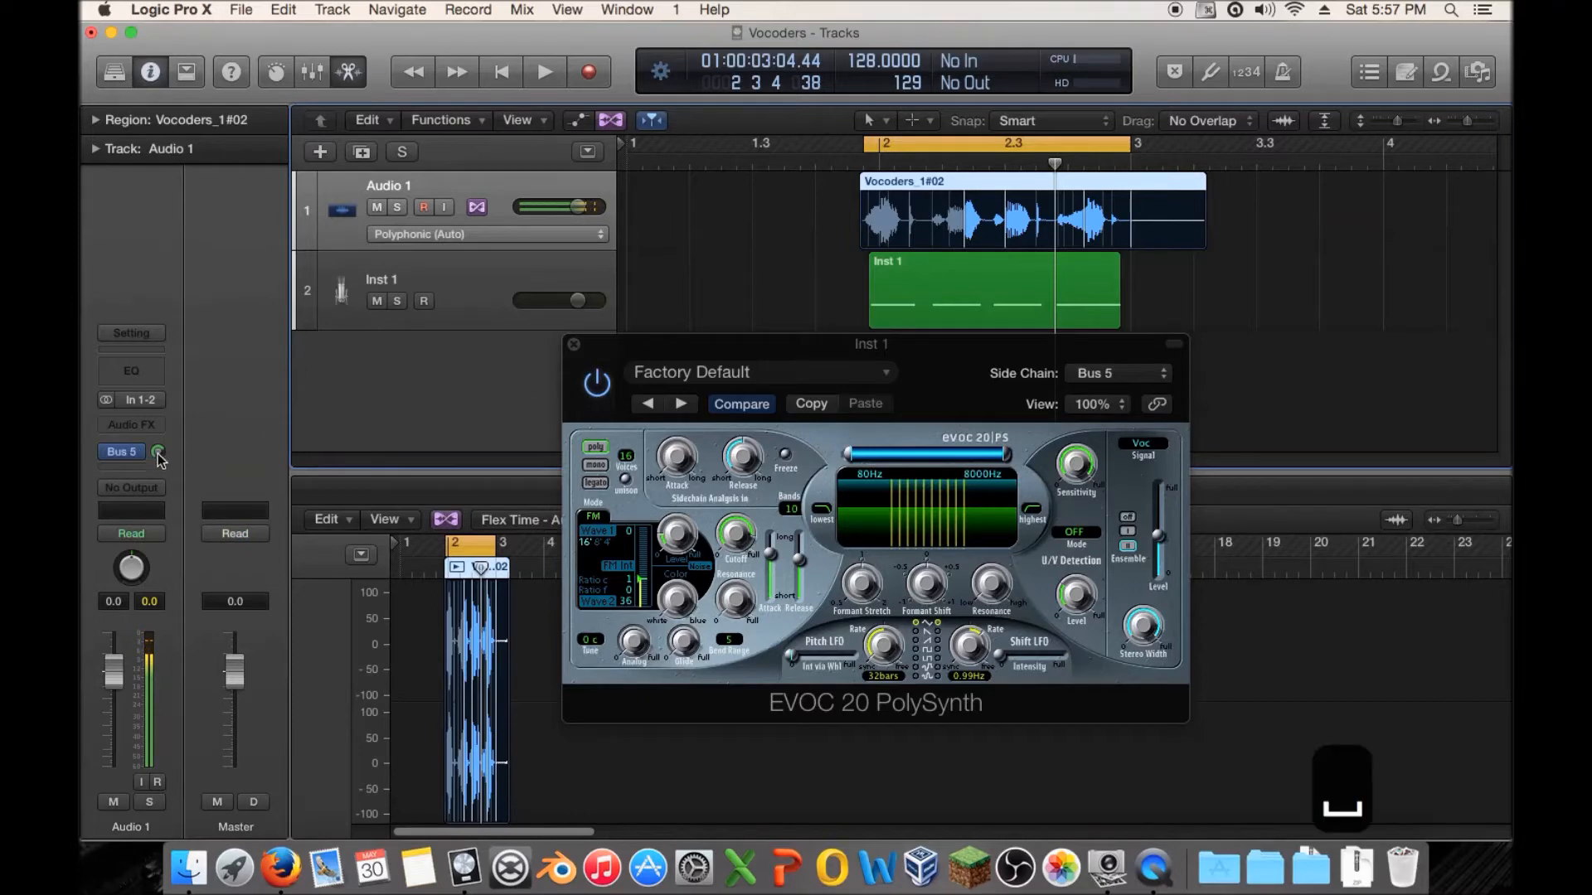
pyautogui.press('space')
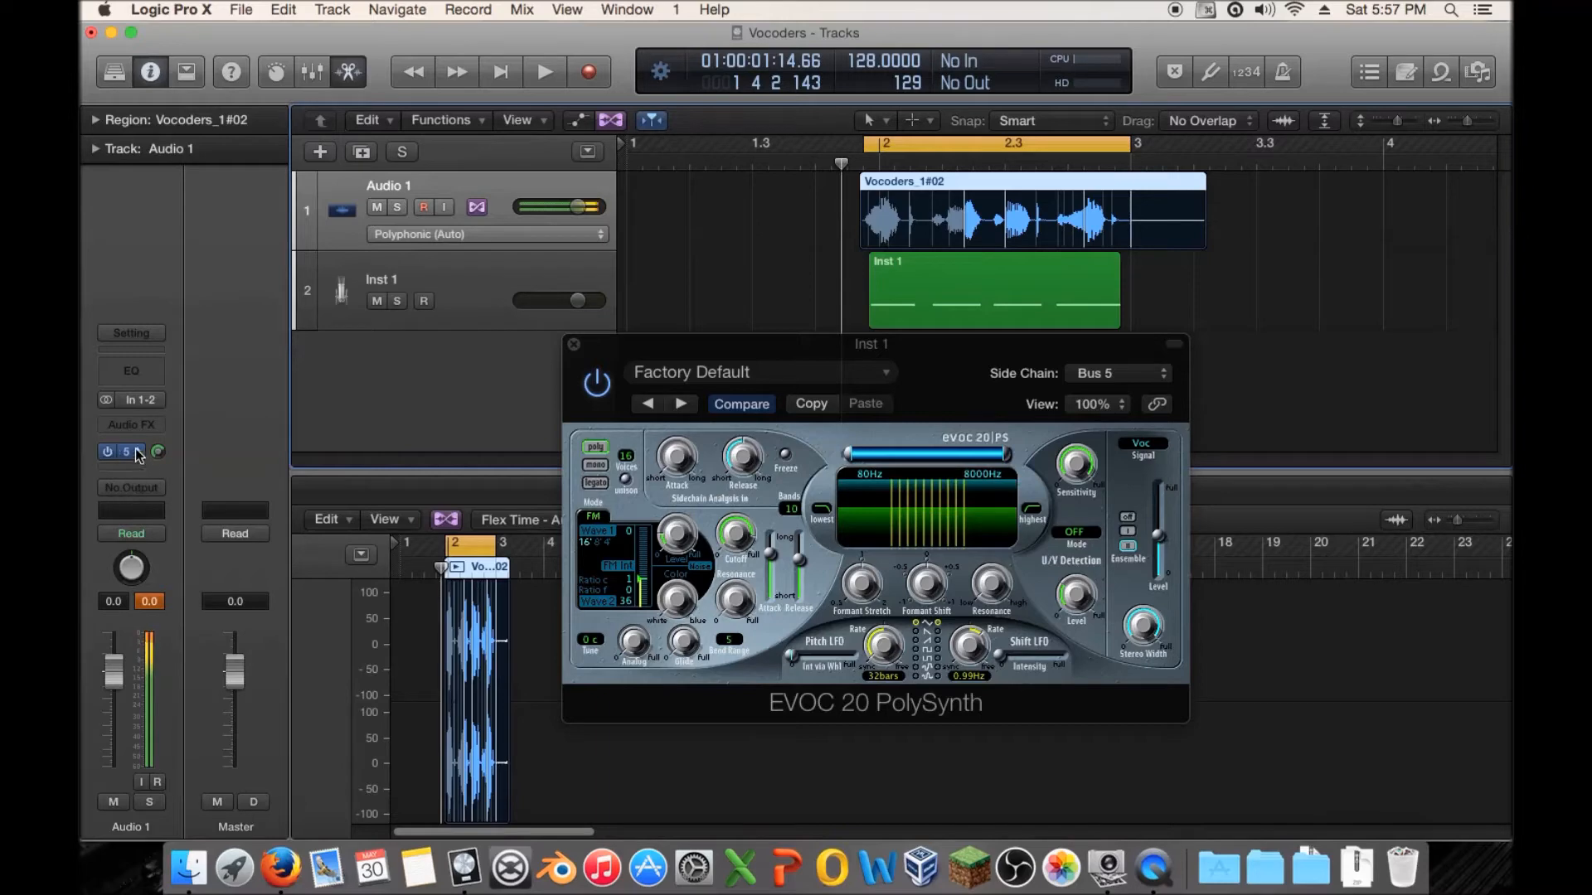
# Step: Remove the Bus 5 send from Audio 1 and route the track's output to Bus 5
pyautogui.click(132, 455)
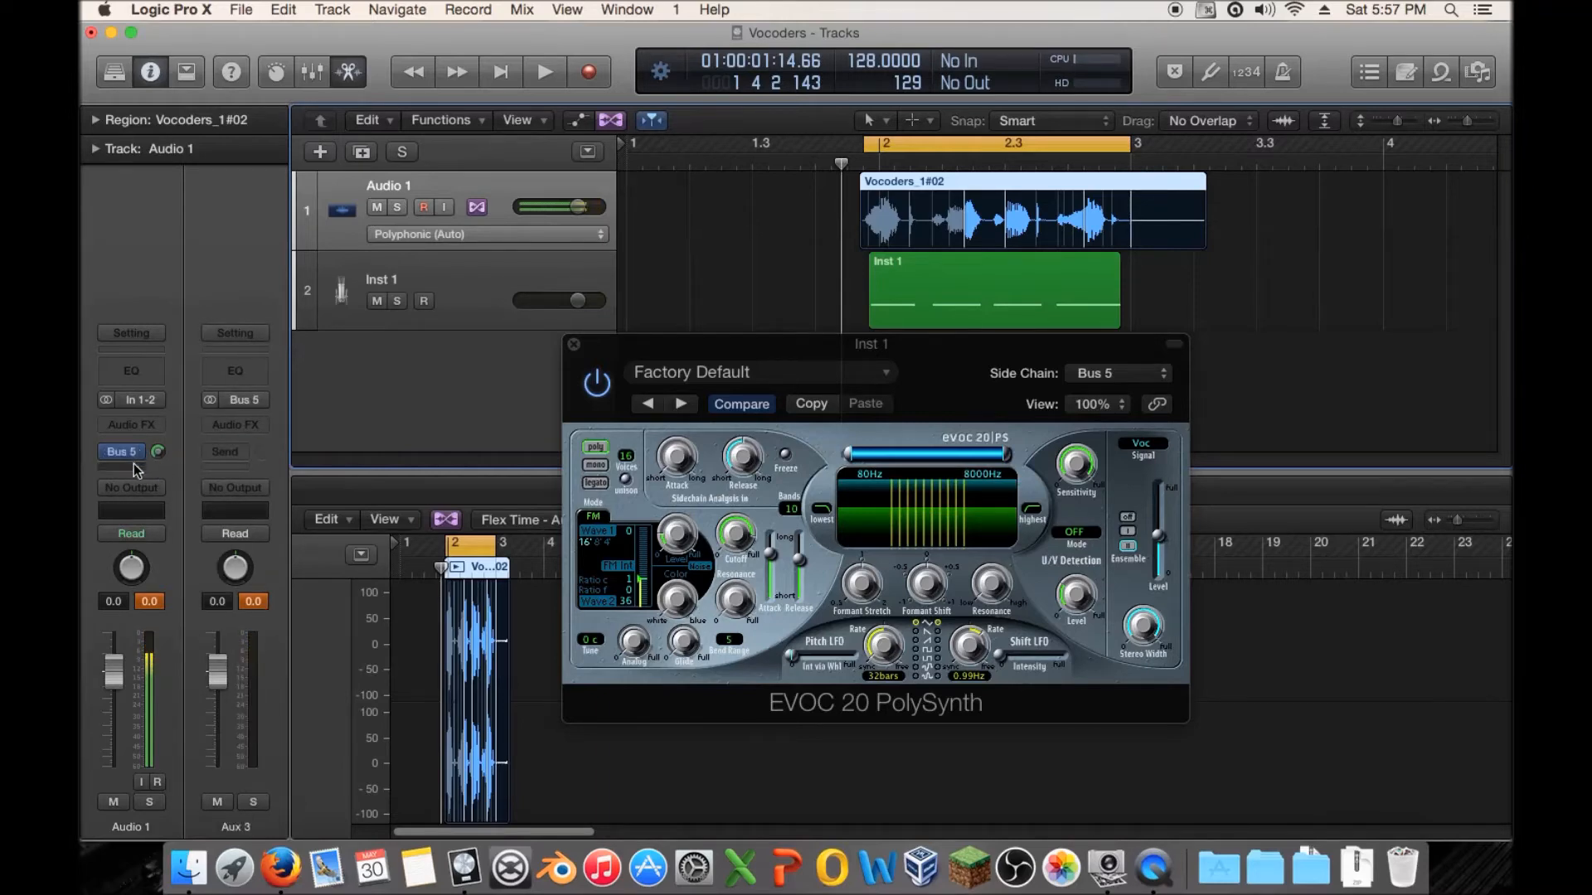
pyautogui.click(139, 455)
pyautogui.click(153, 545)
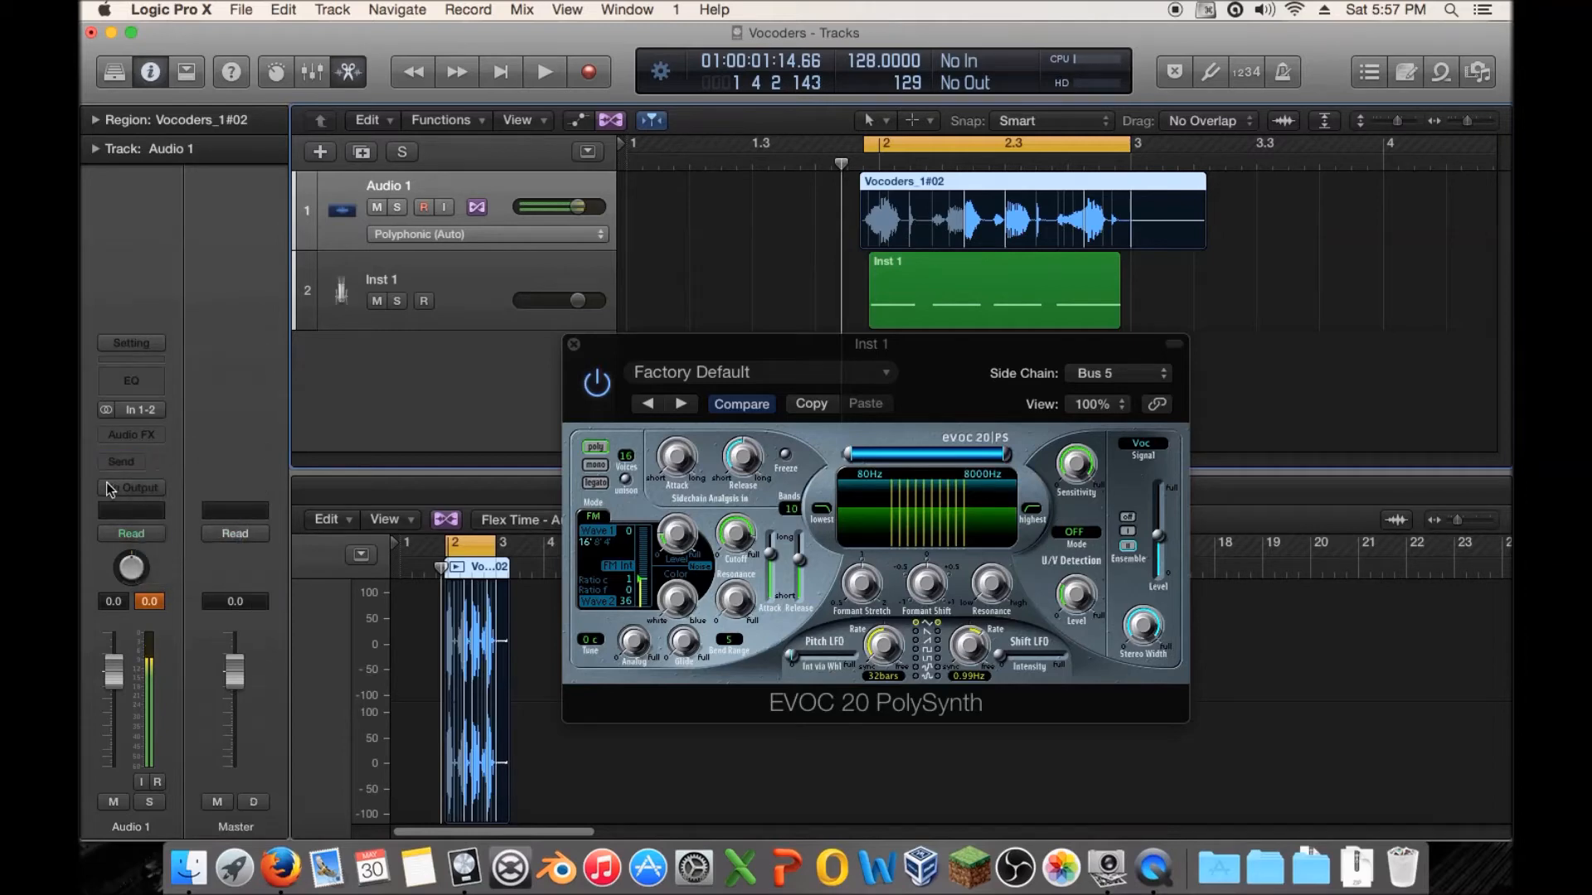
pyautogui.click(146, 489)
pyautogui.moveTo(170, 532)
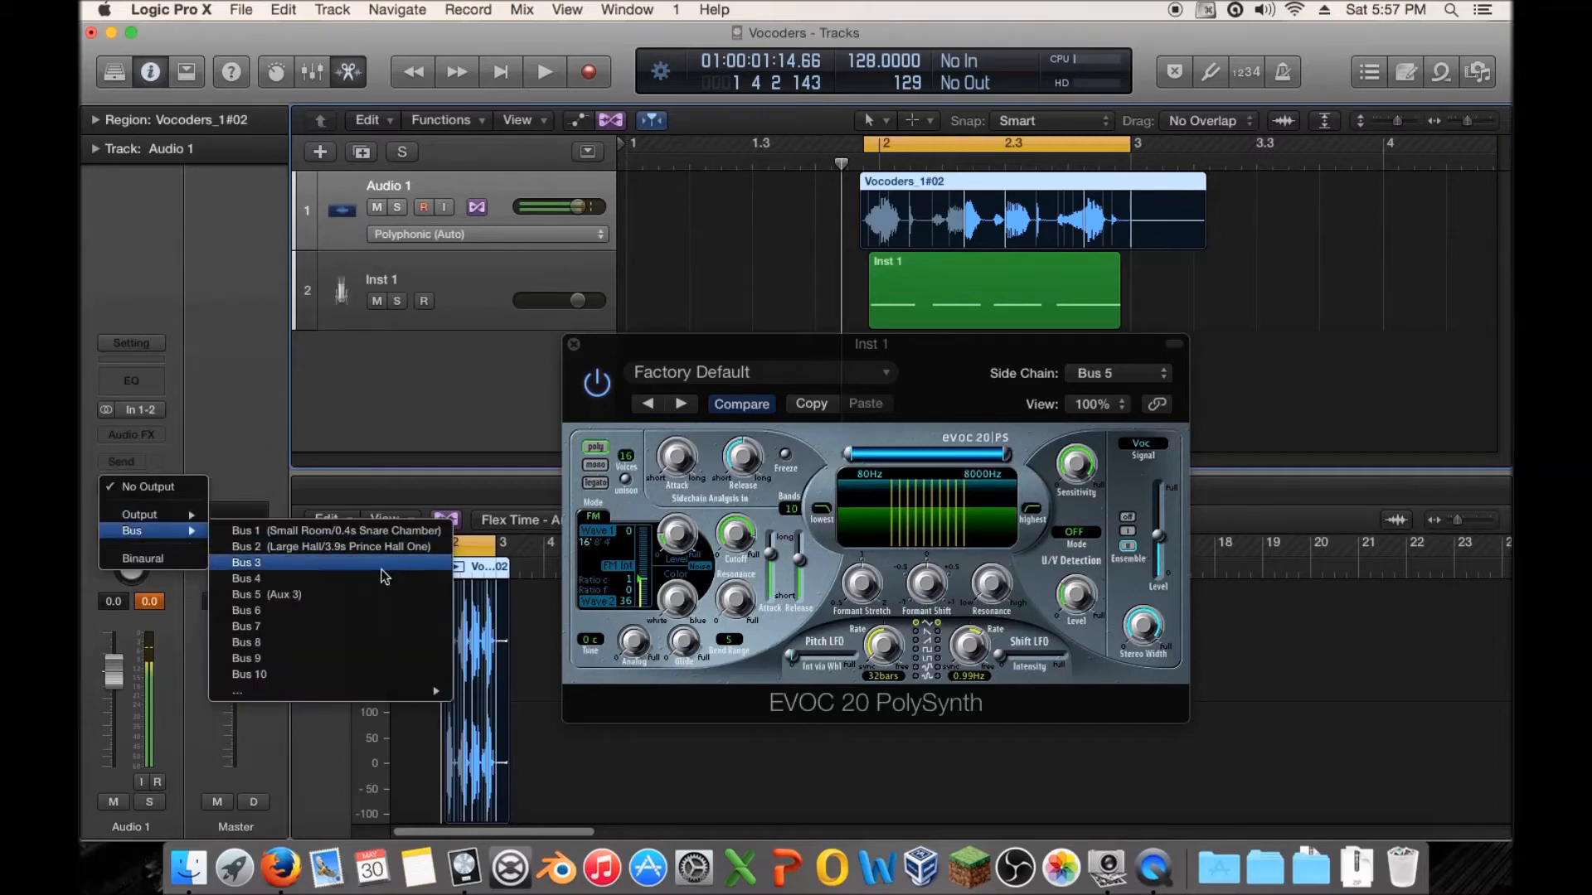
pyautogui.click(356, 595)
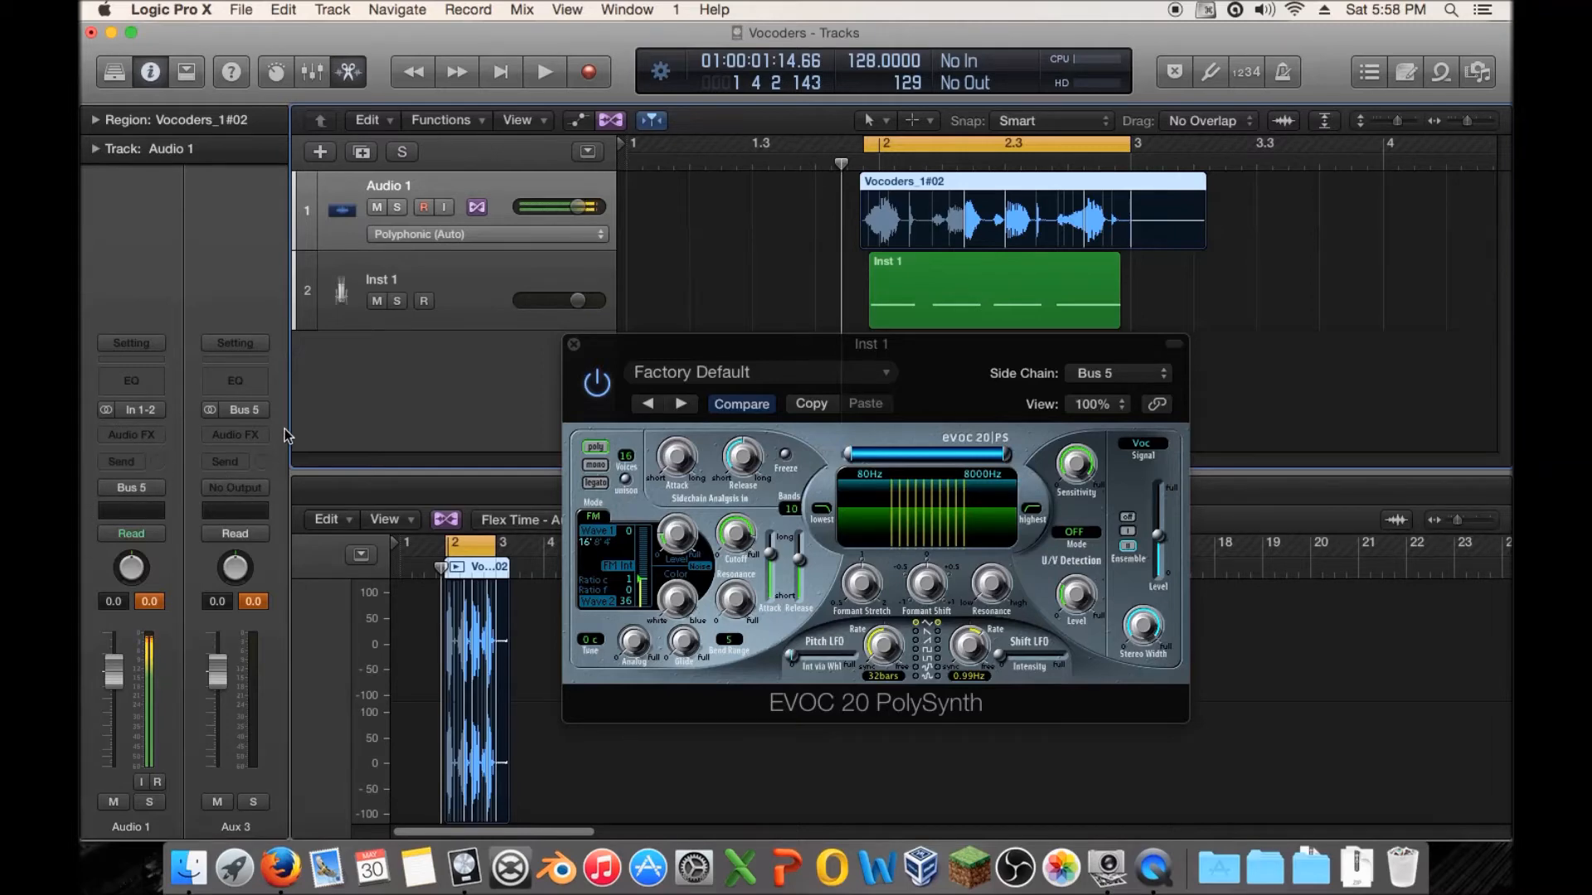
# Step: Play the cycled section to hear the vocoded vocal, and select the Inst 1 track
pyautogui.press('space')
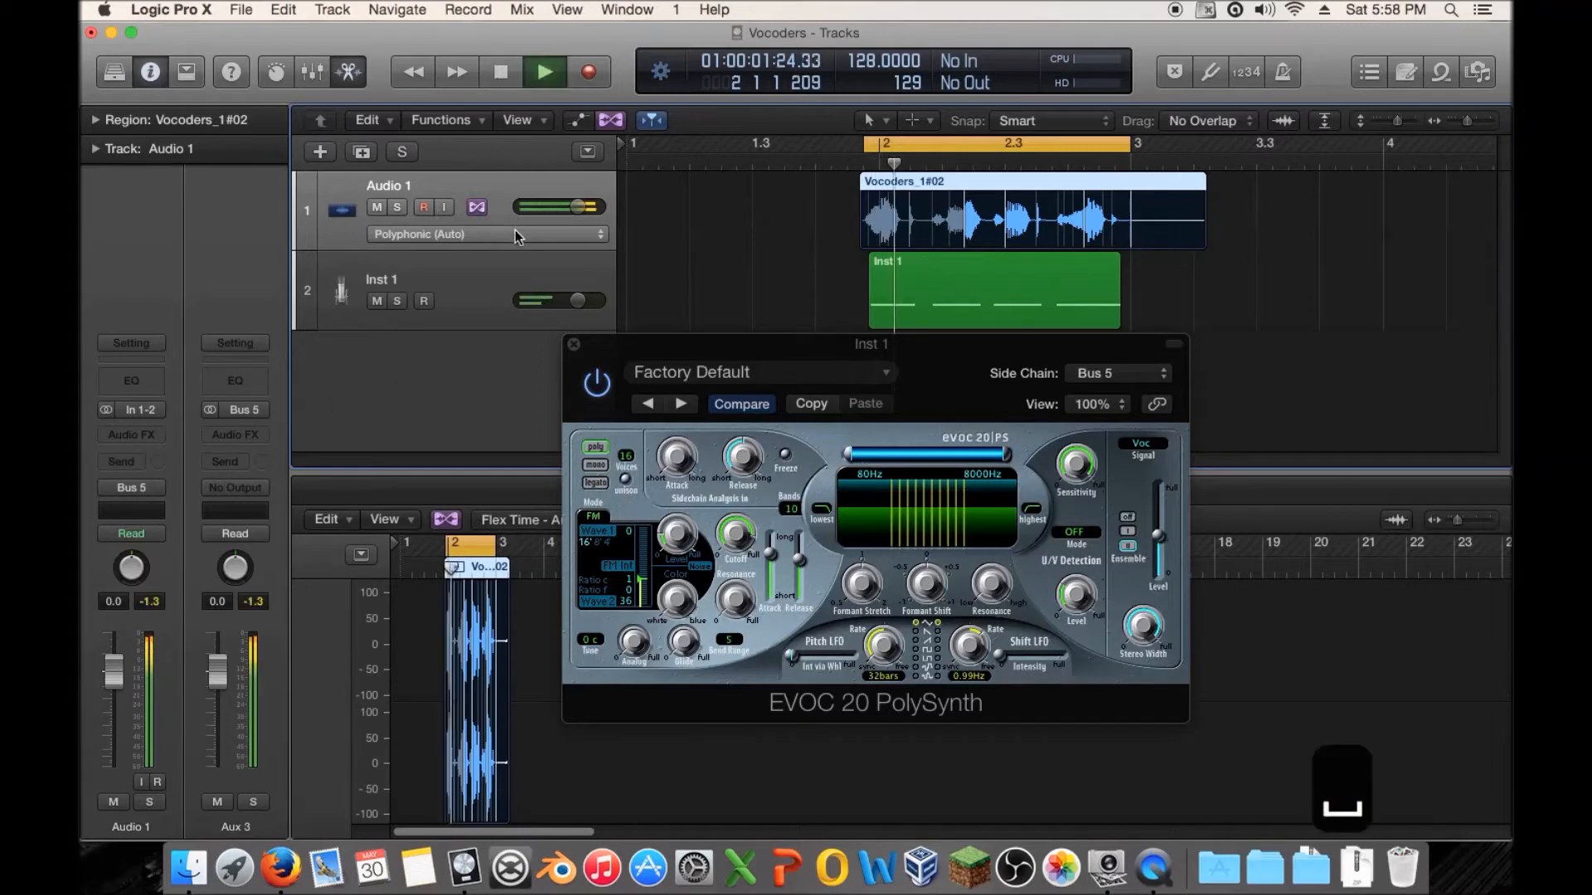
pyautogui.press('space')
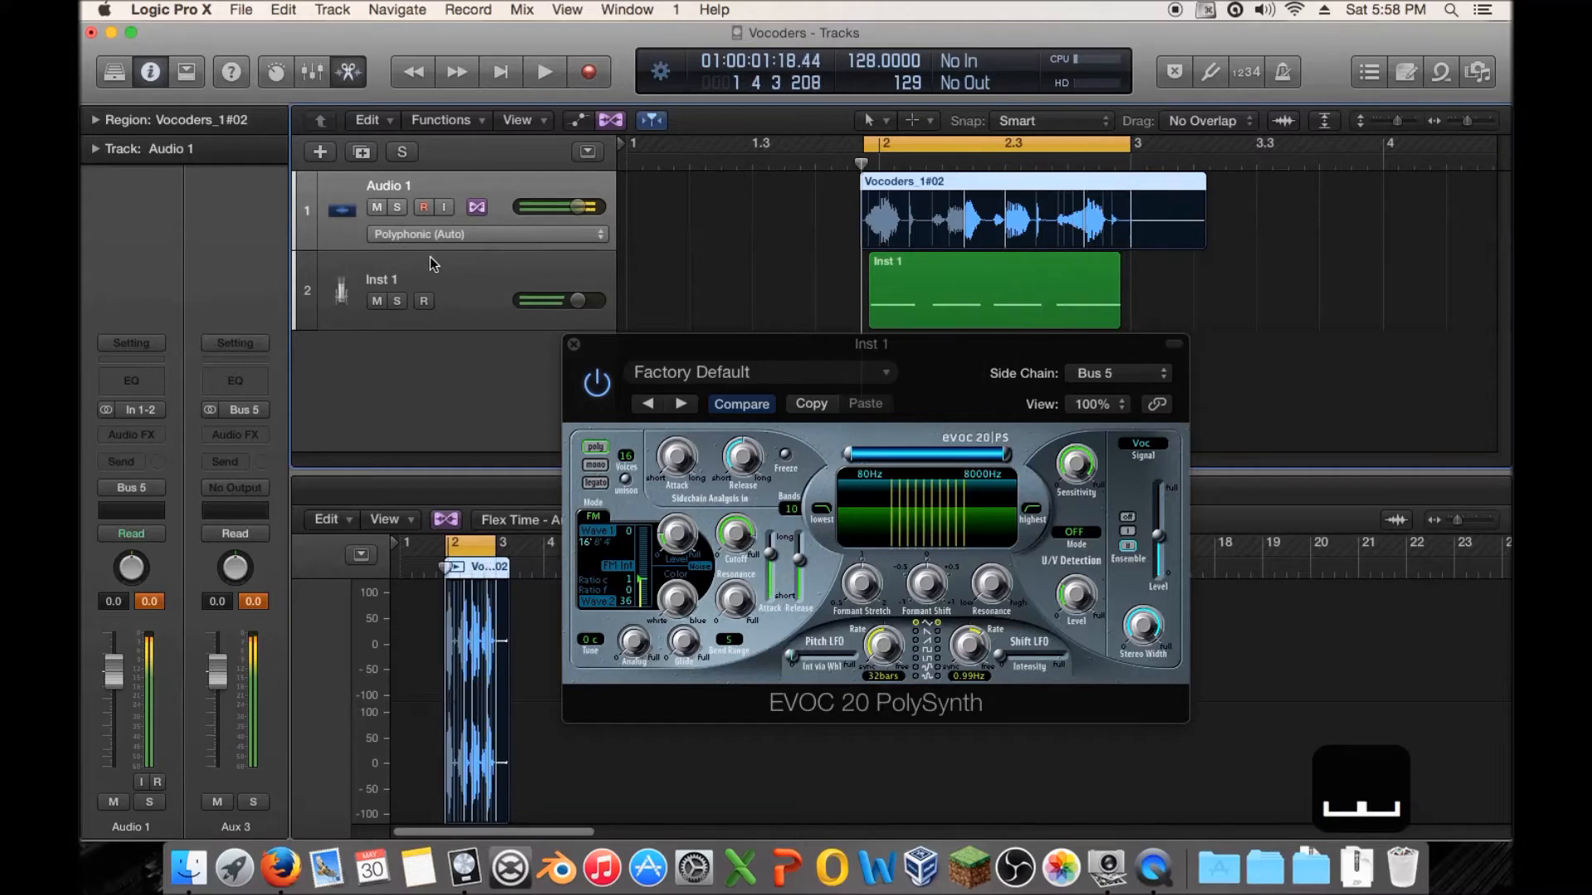
pyautogui.click(423, 274)
pyautogui.moveTo(688, 345); pyautogui.dragTo(618, 261)
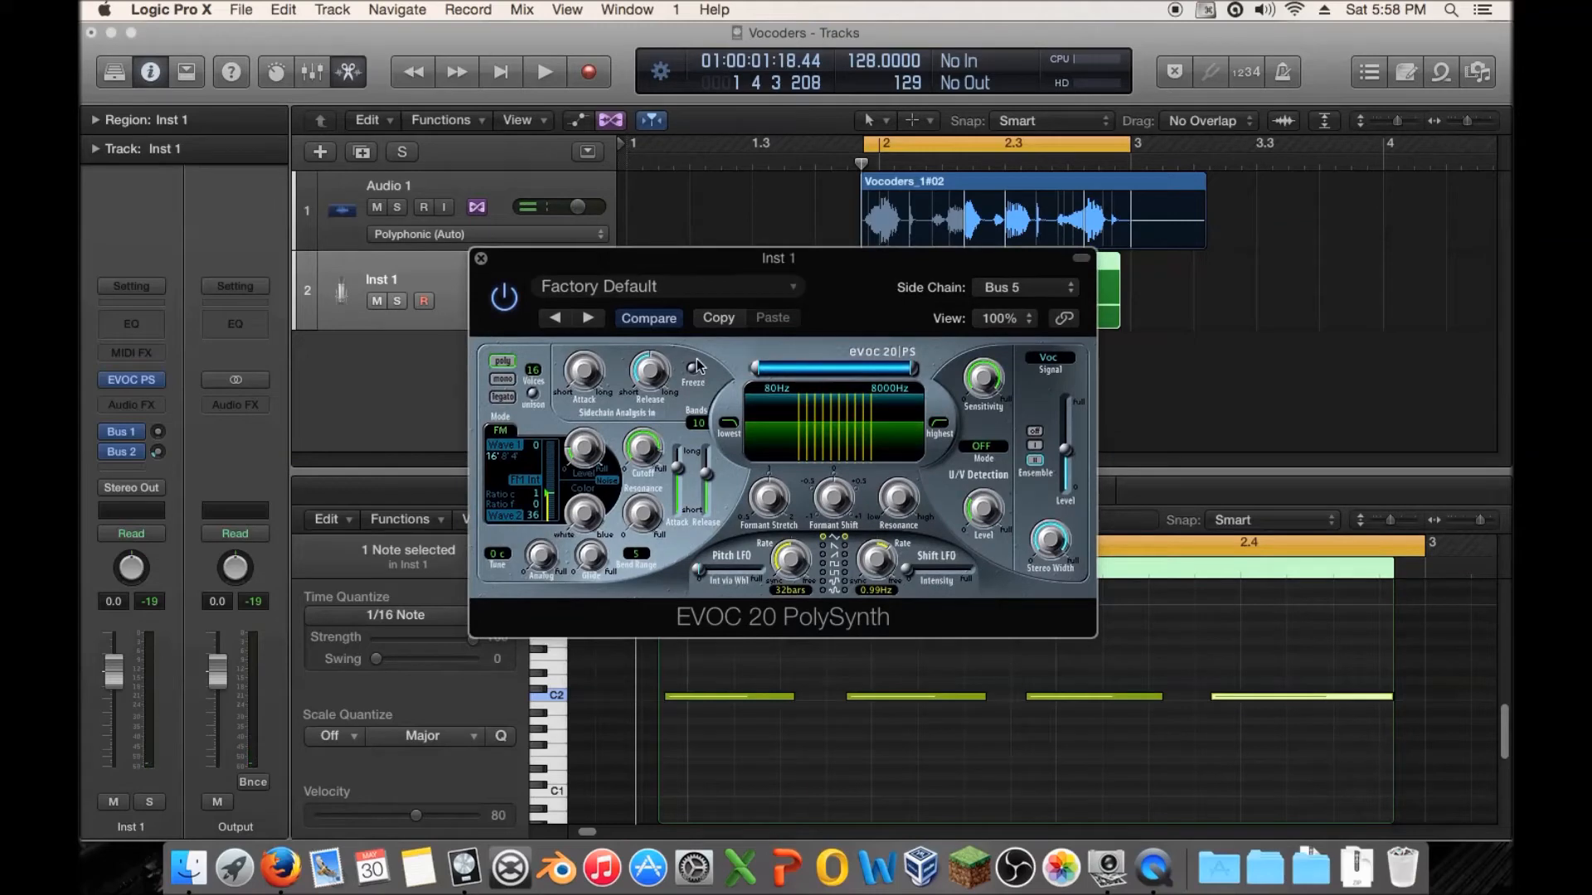
pyautogui.moveTo(683, 257); pyautogui.dragTo(669, 326)
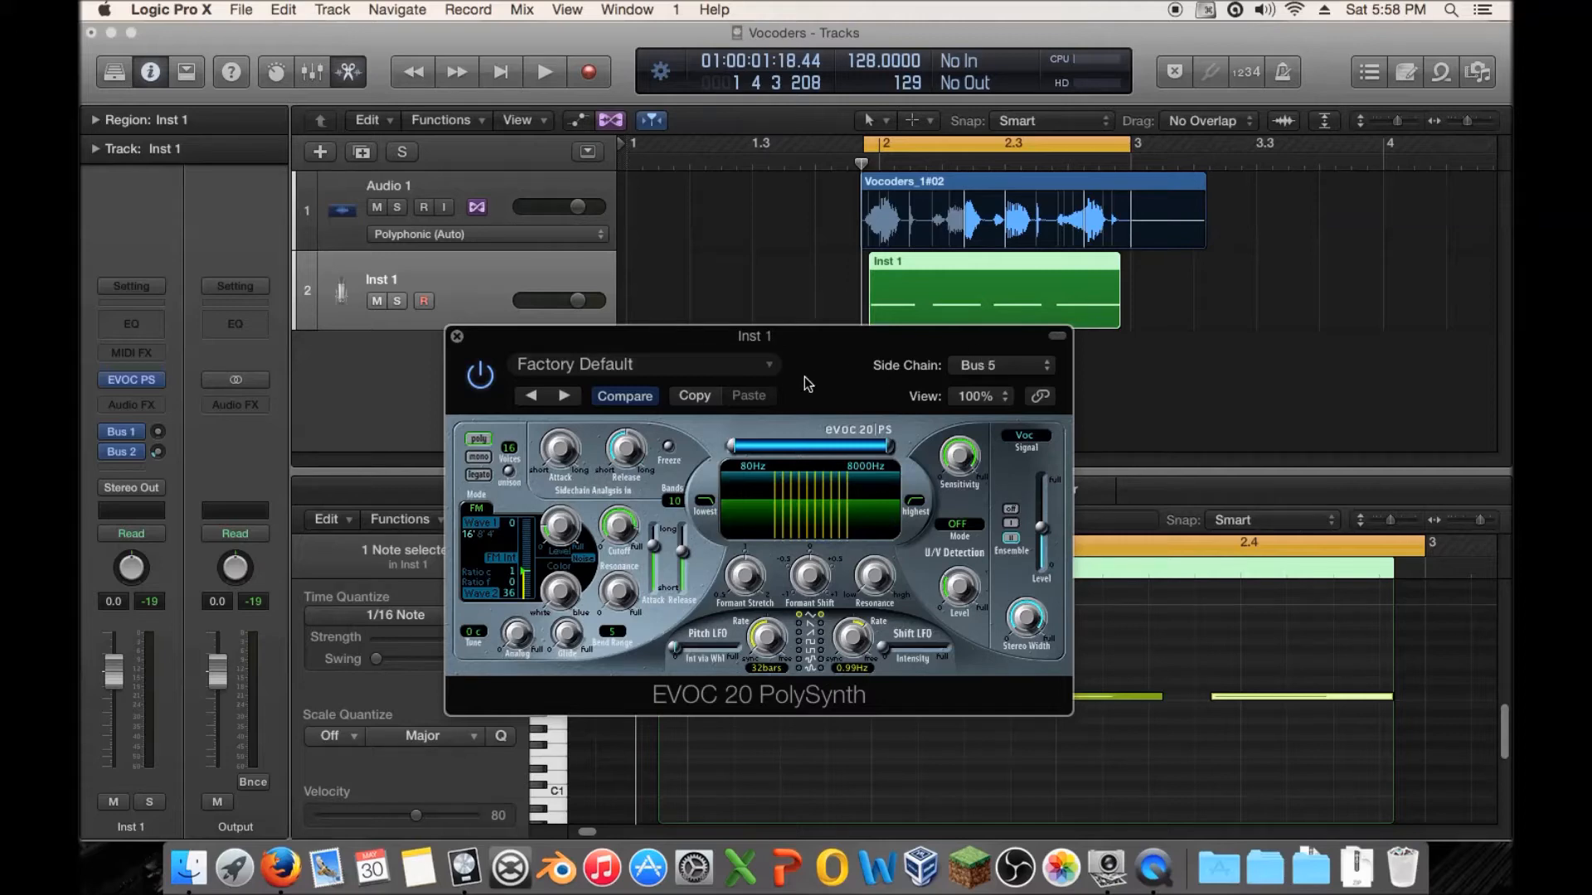
# Step: Look through the available audio effects and instrument plug-ins for Inst 1, including SynthMaster 2.6 Instrument, without changing the plug-in
pyautogui.click(131, 404)
pyautogui.moveTo(218, 590)
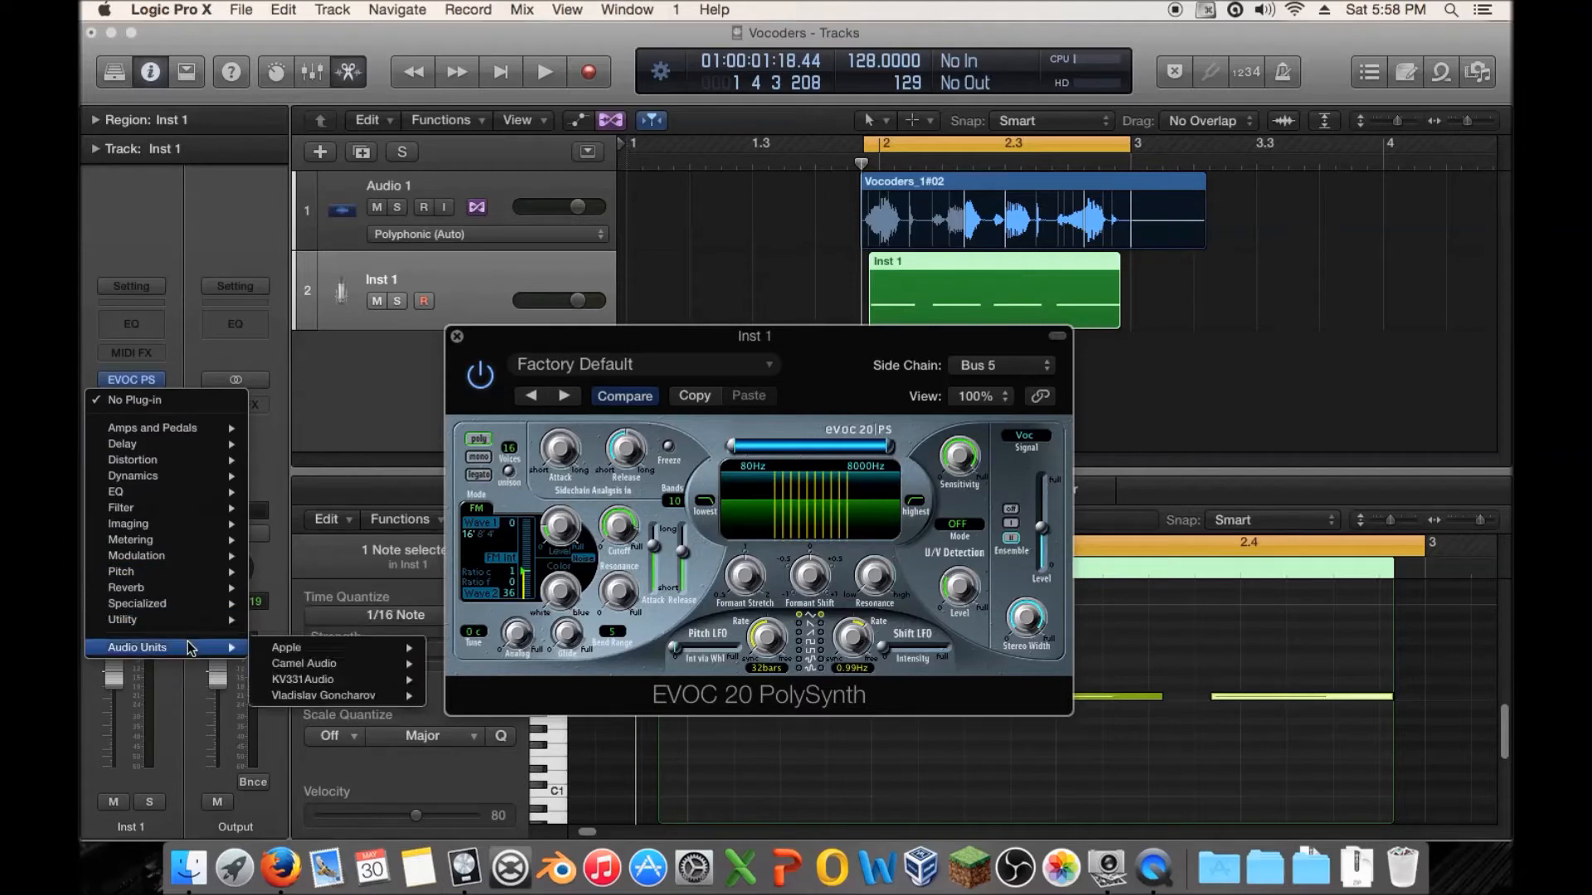
pyautogui.click(152, 398)
pyautogui.click(151, 383)
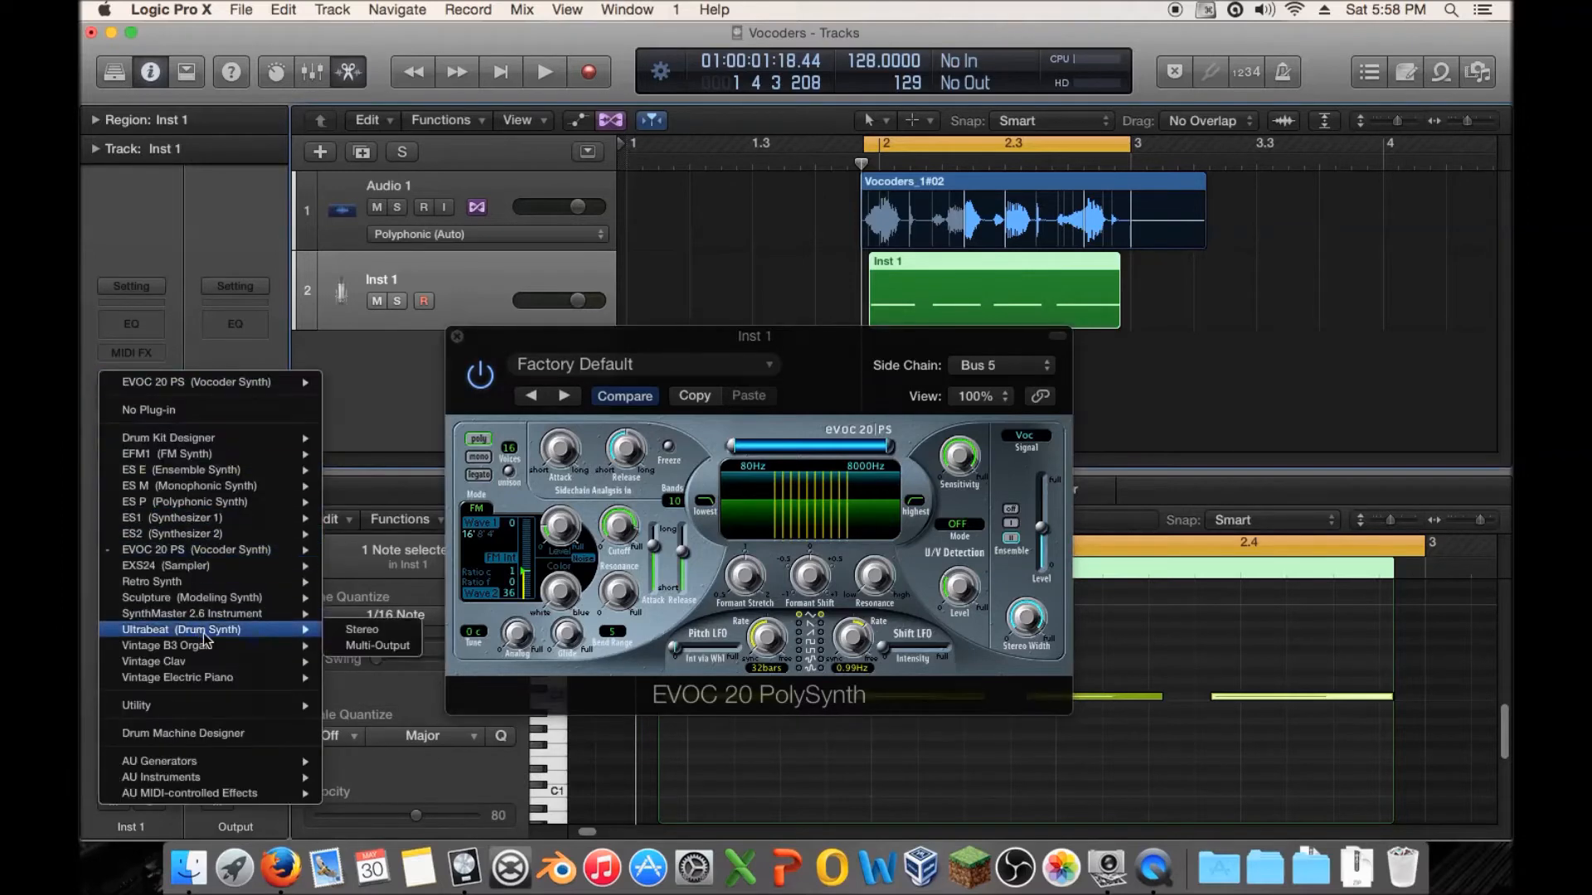
pyautogui.moveTo(234, 615)
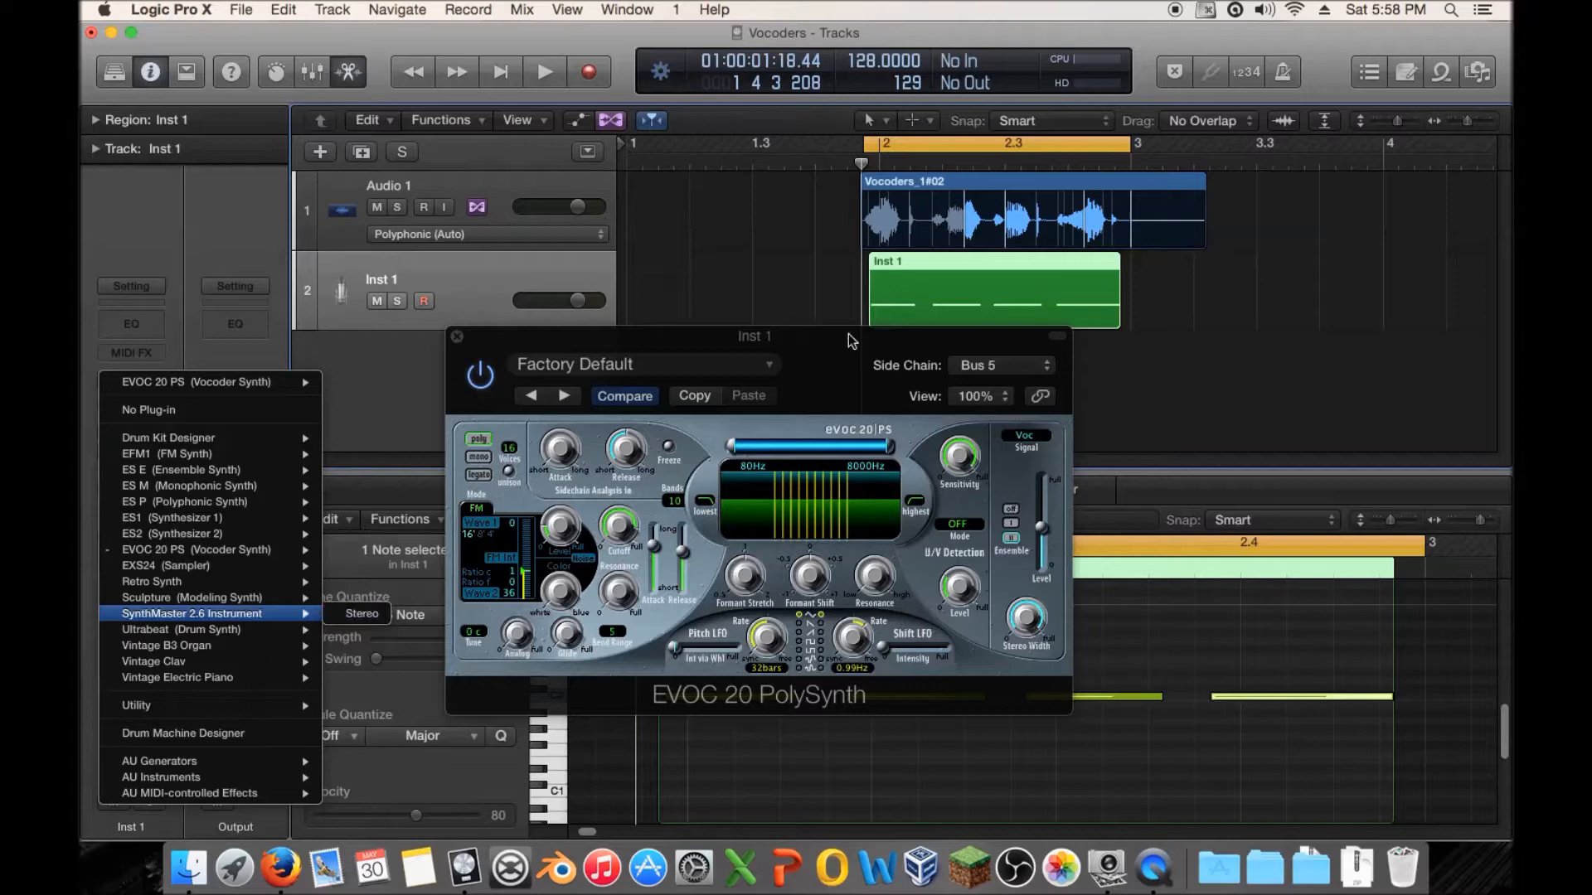
pyautogui.click(827, 349)
# Step: Review the EVOC 20 PolySynth's signal options, keep Voc selected, and move the plug-in window clear of the Inst 1 region
pyautogui.moveTo(841, 352); pyautogui.dragTo(1013, 297)
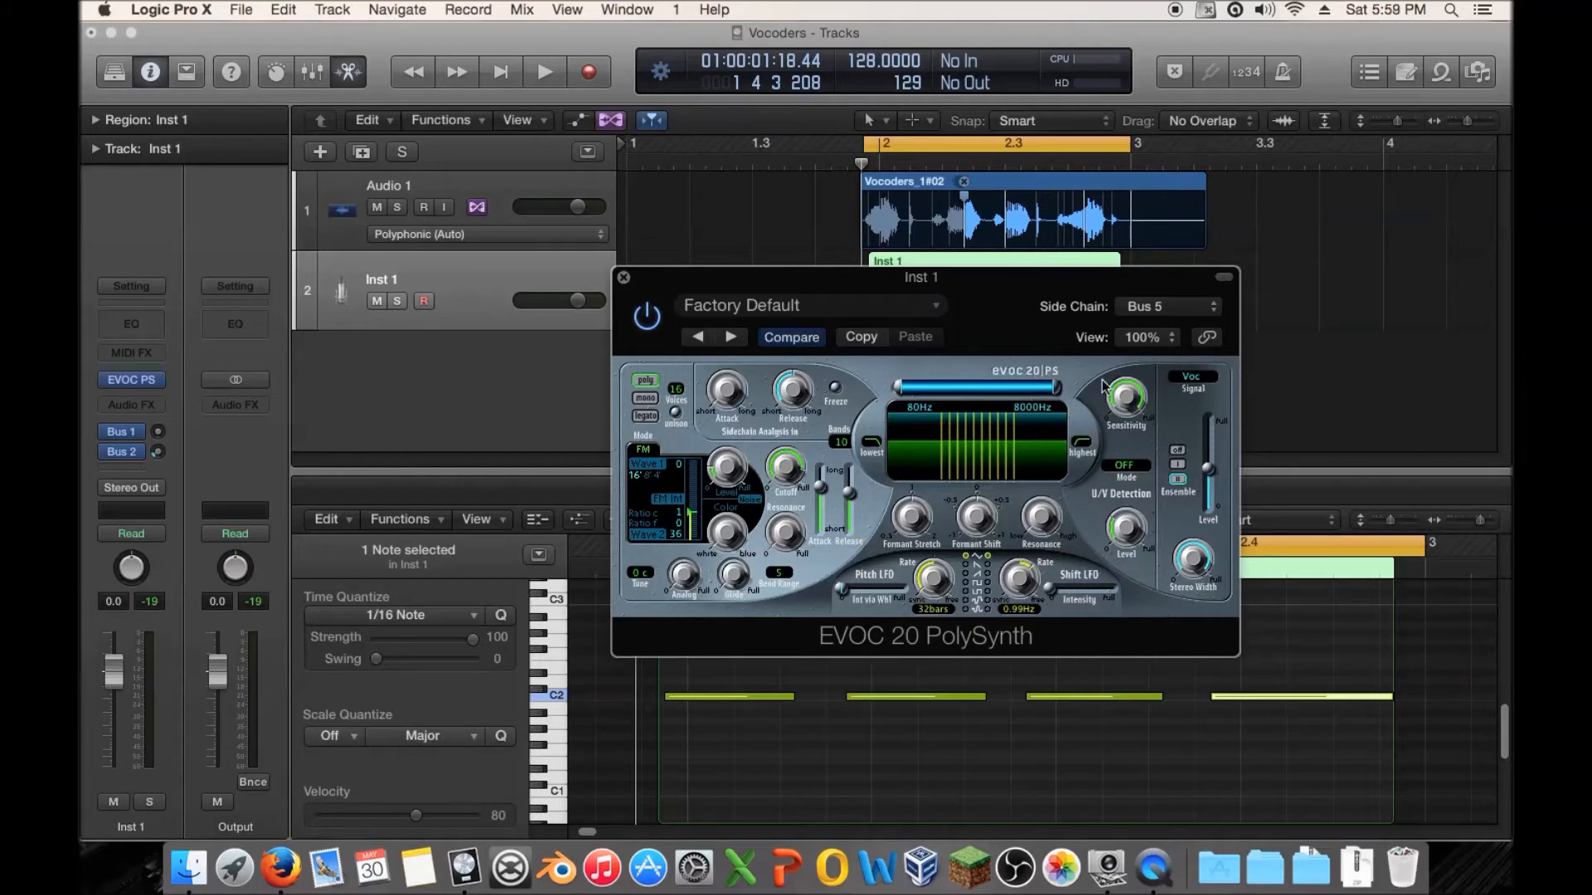
pyautogui.click(1206, 387)
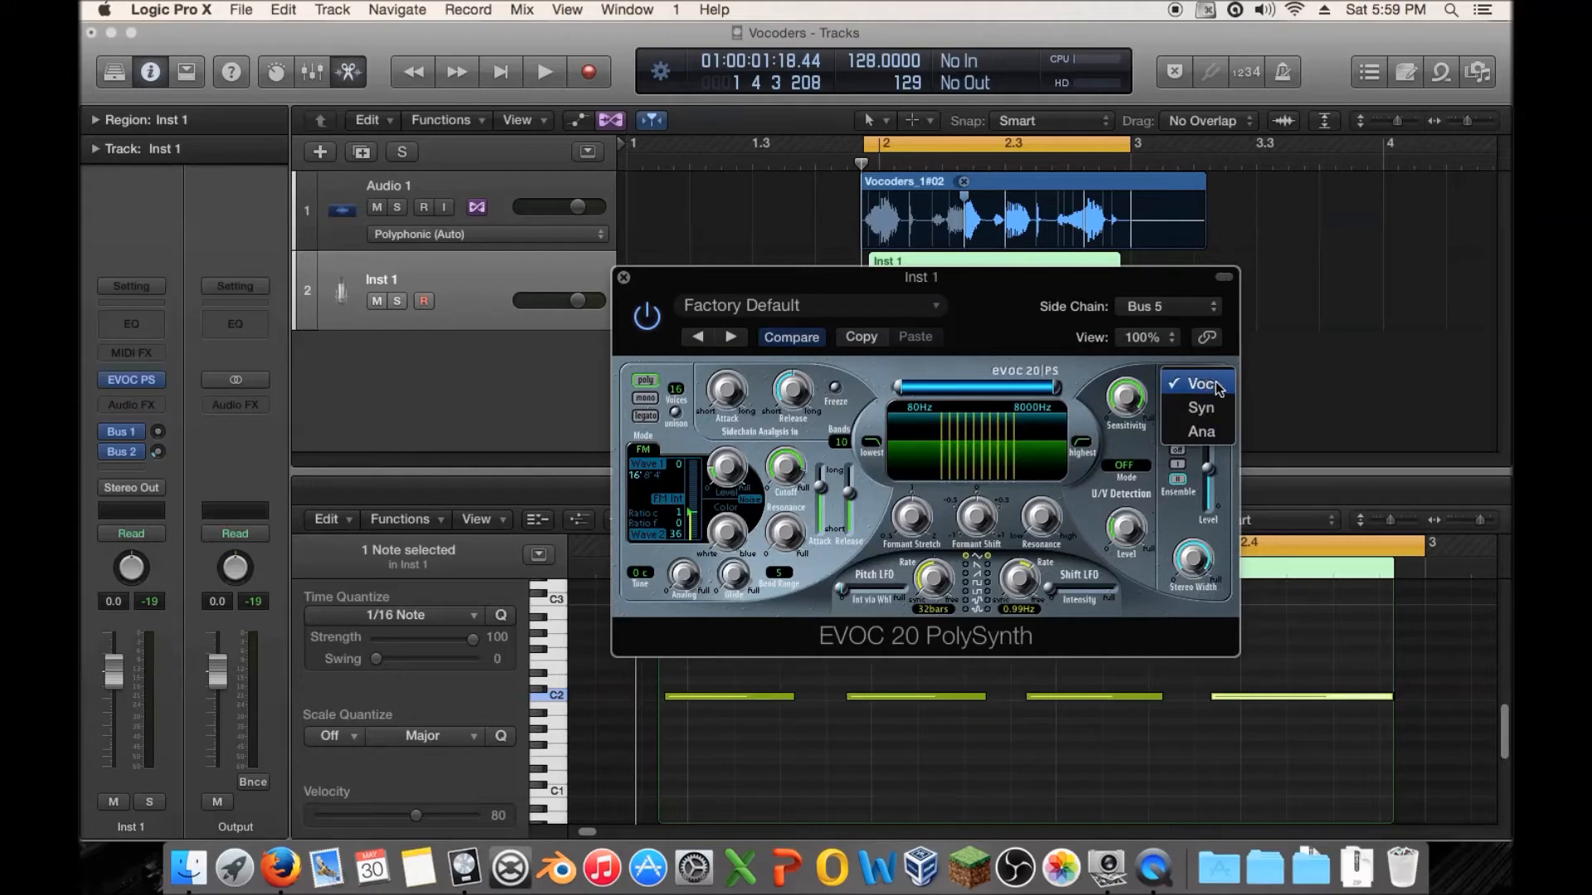
pyautogui.click(1215, 387)
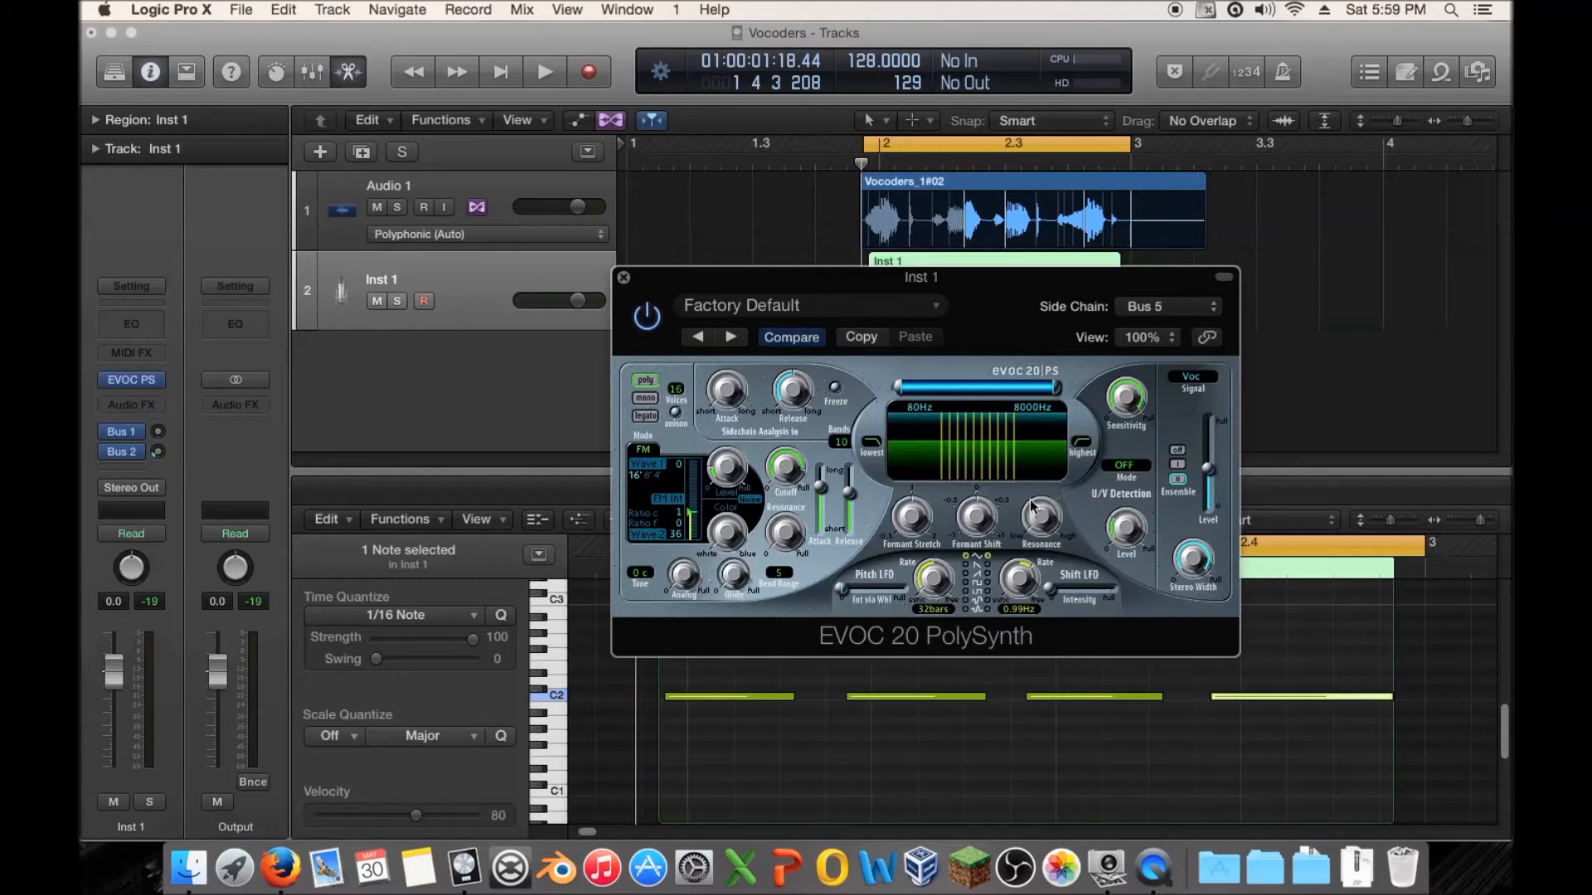
pyautogui.moveTo(950, 302); pyautogui.dragTo(931, 487)
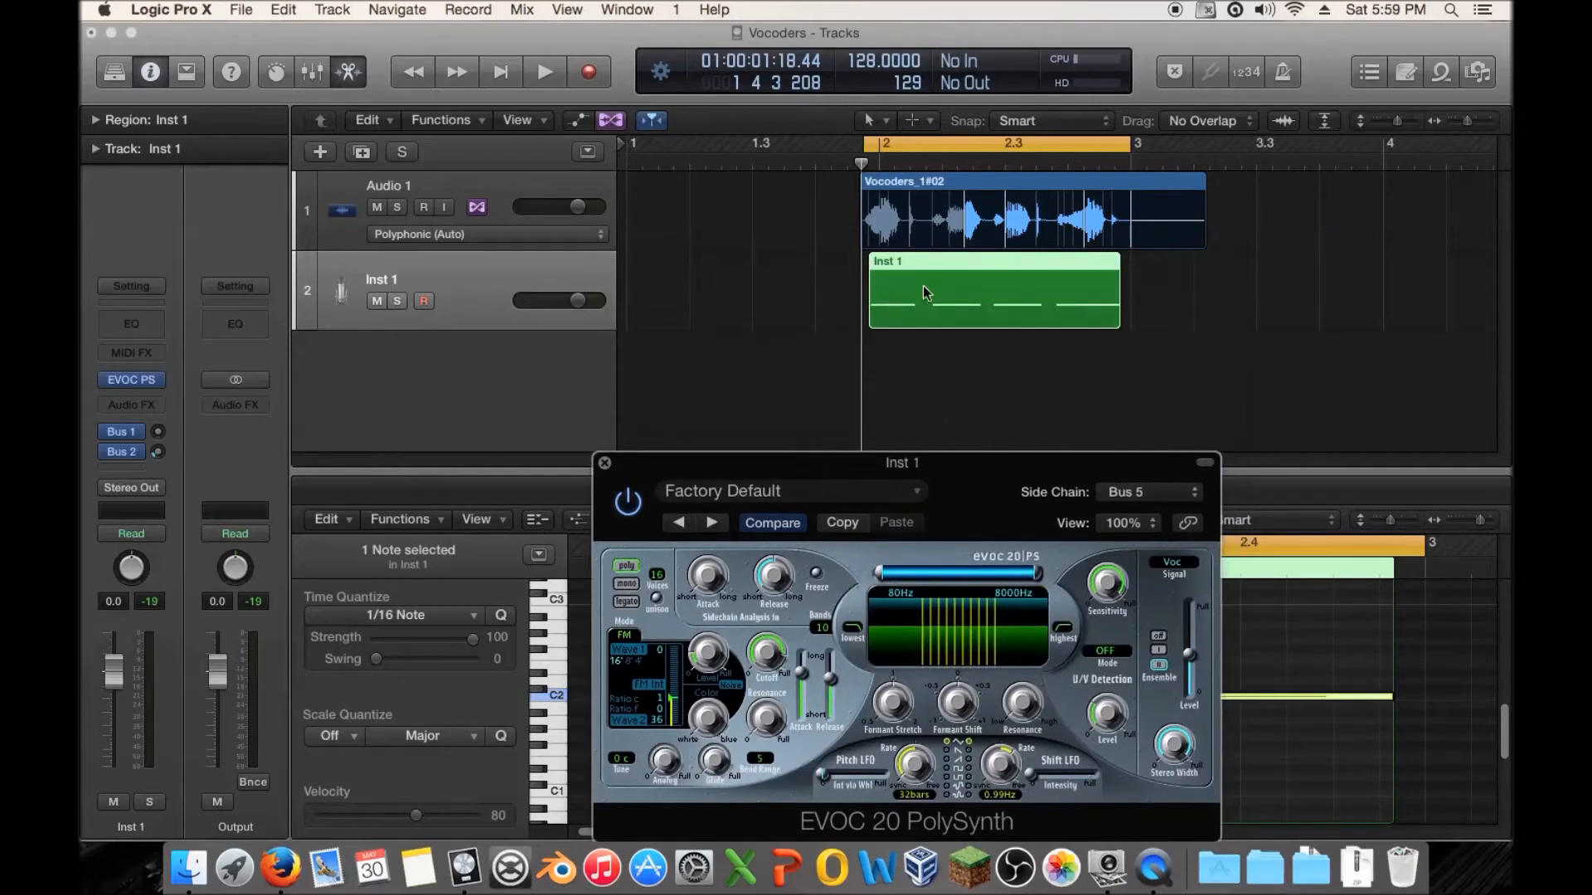
# Step: Mute the Inst 1 region, play the section without it, and unmute the region
pyautogui.doubleClick(923, 275)
pyautogui.doubleClick(959, 269)
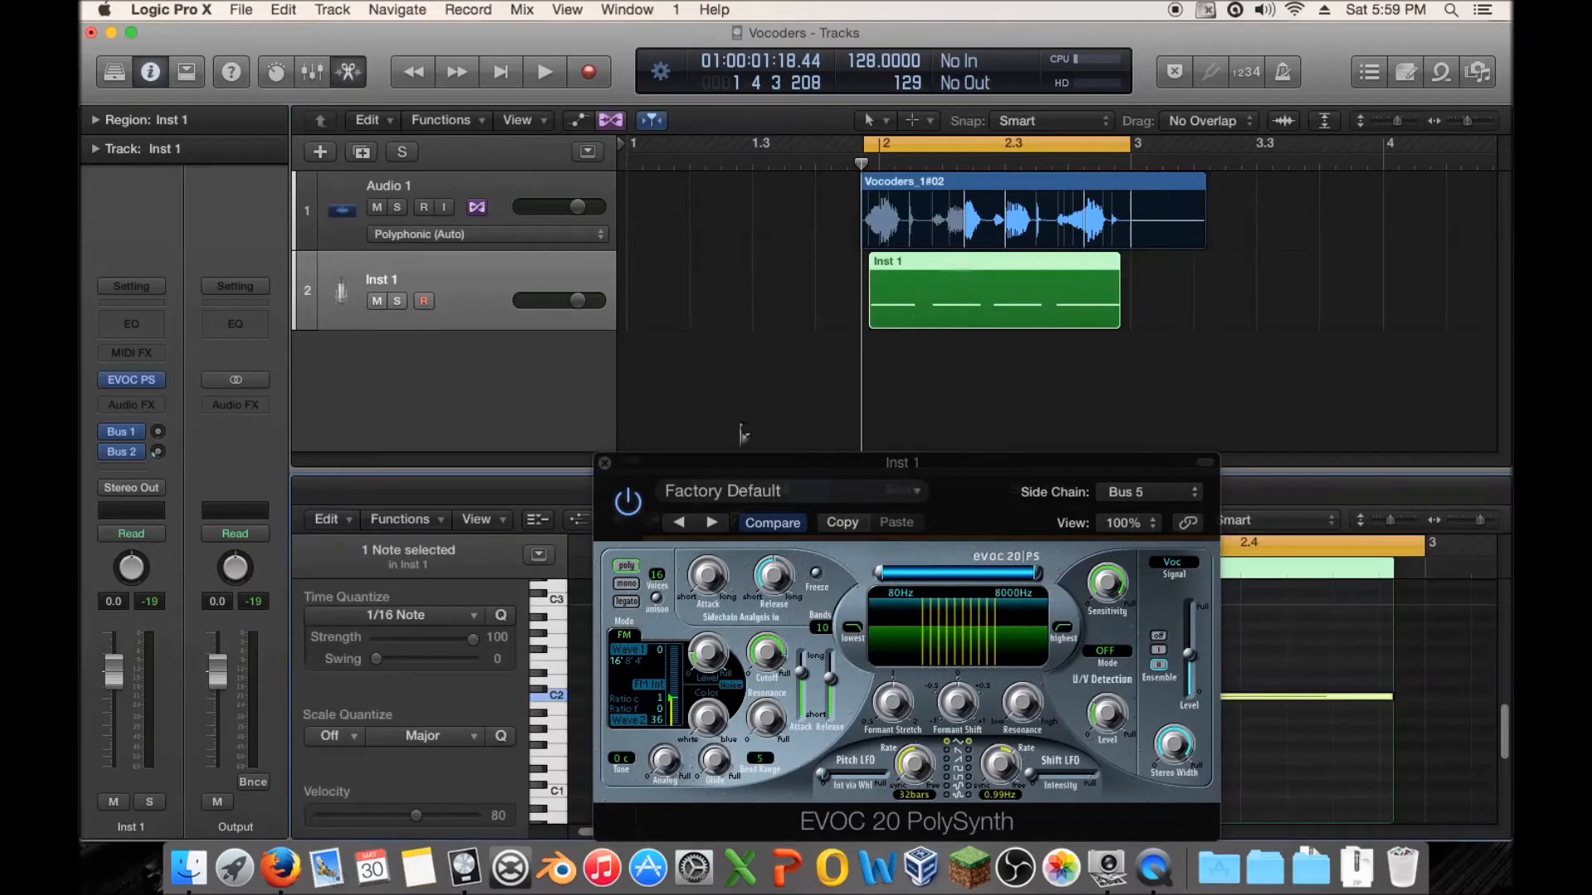
pyautogui.moveTo(752, 278); pyautogui.dragTo(1030, 324)
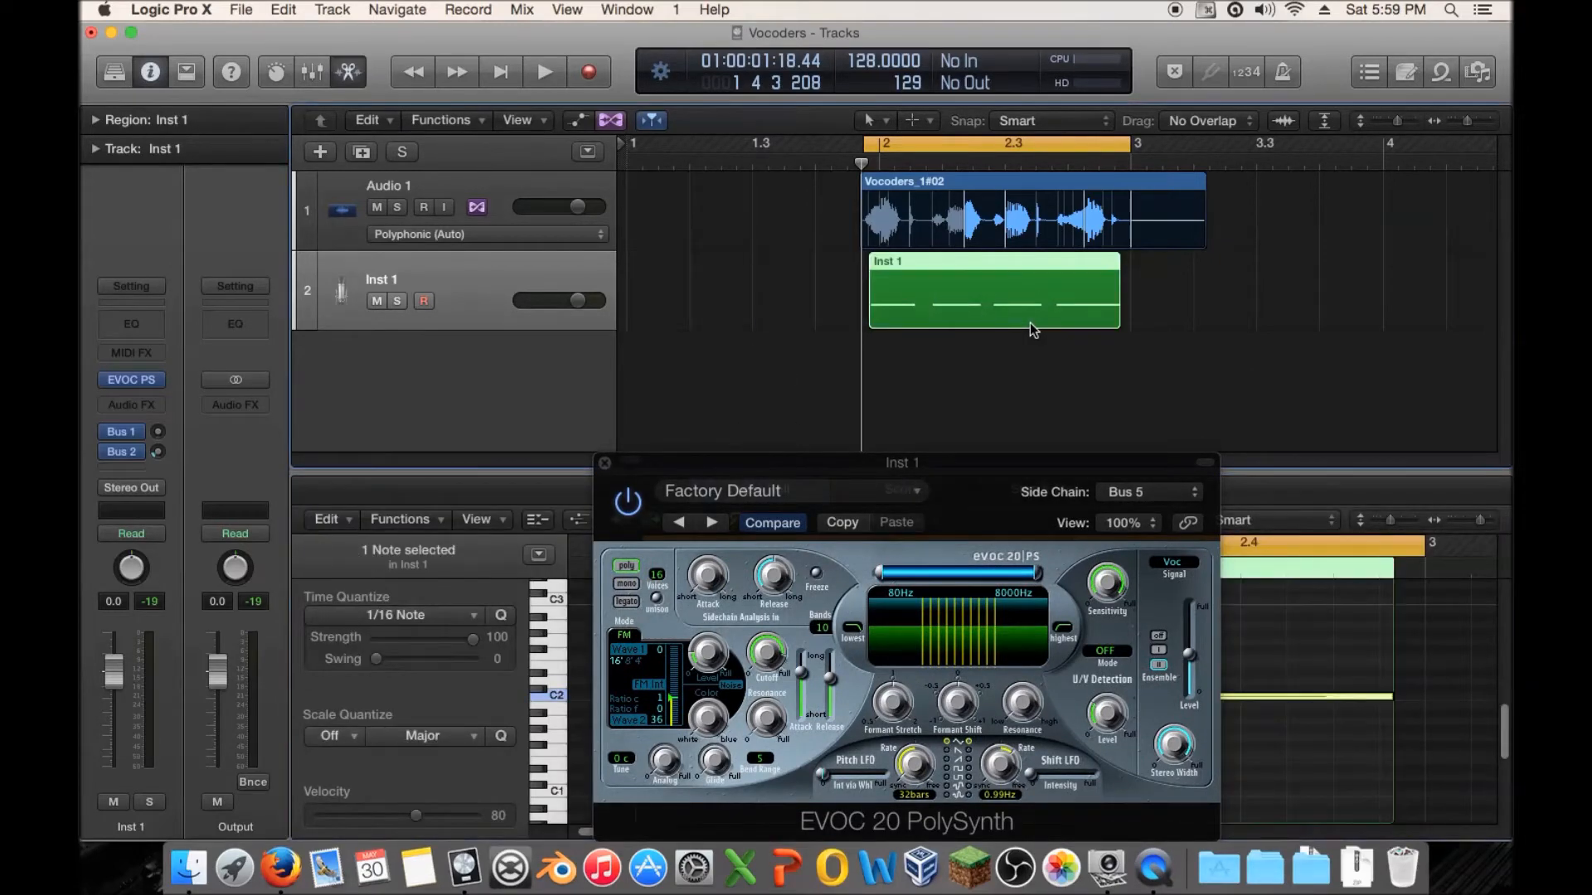
pyautogui.hotkey('ctrl', 'm')
pyautogui.press('space')
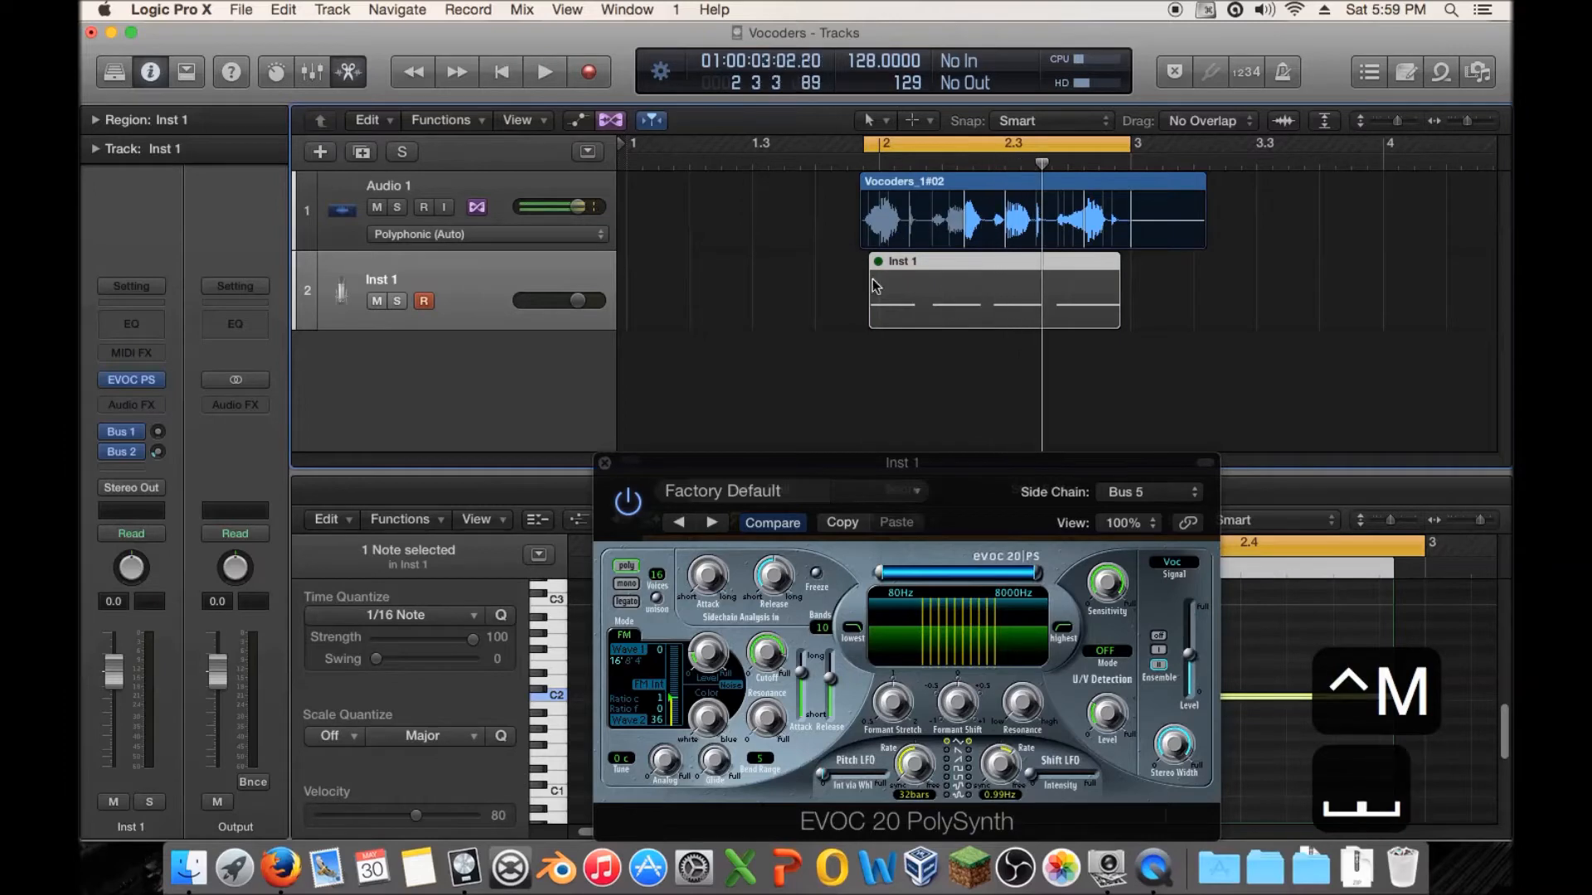
pyautogui.hotkey('ctrl', 'm')
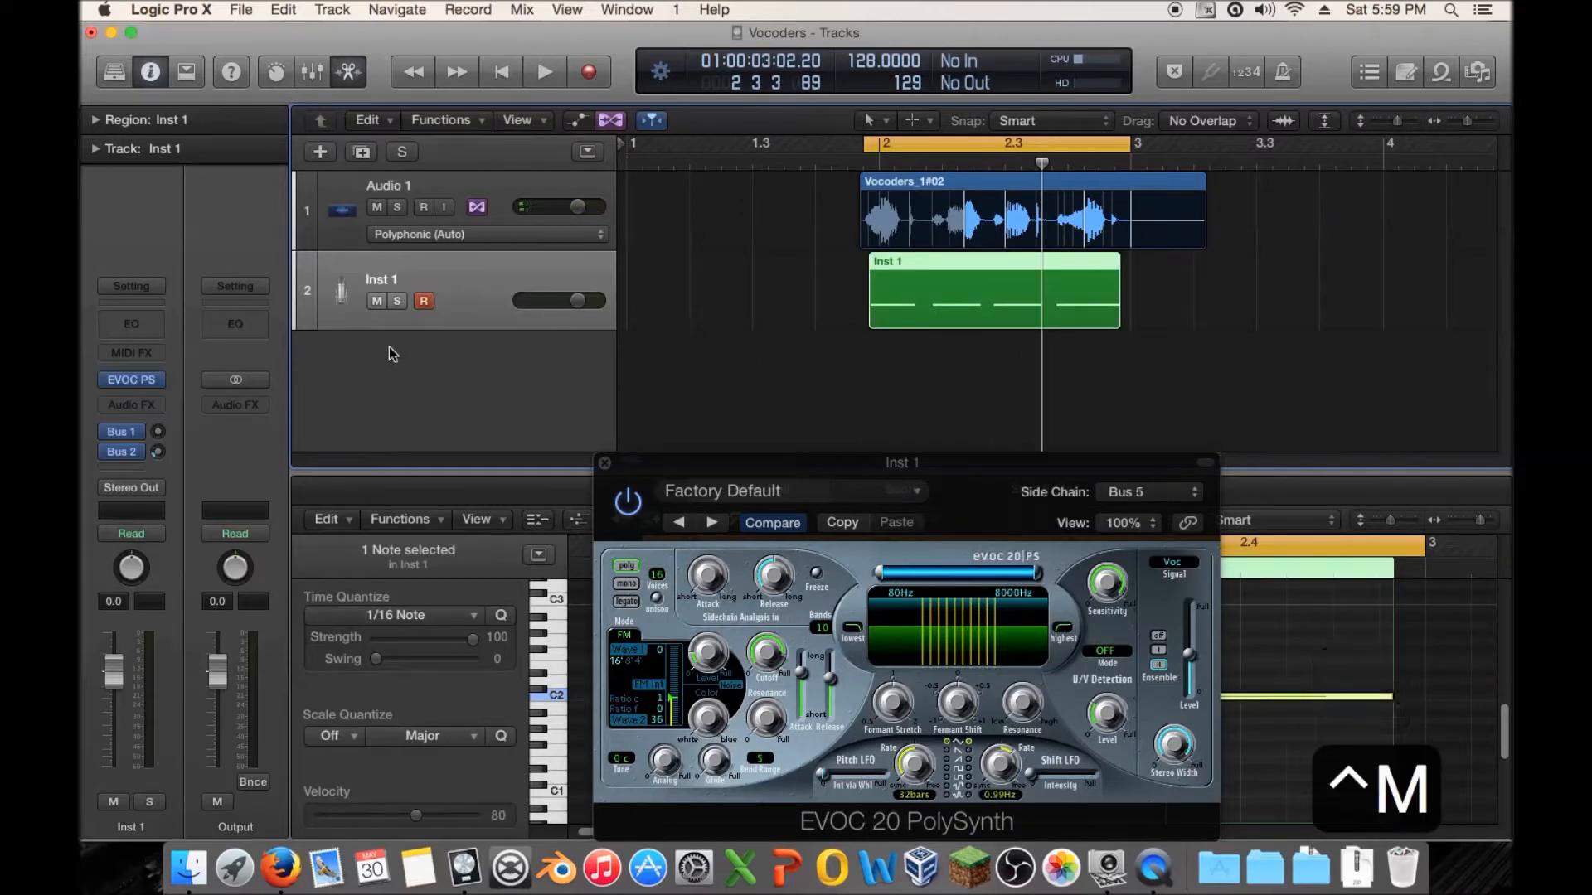
# Step: Compare playback with only Inst 1 soloed, both tracks soloed, and only Audio 1 soloed, and clear the solos
pyautogui.click(397, 297)
pyautogui.press('space')
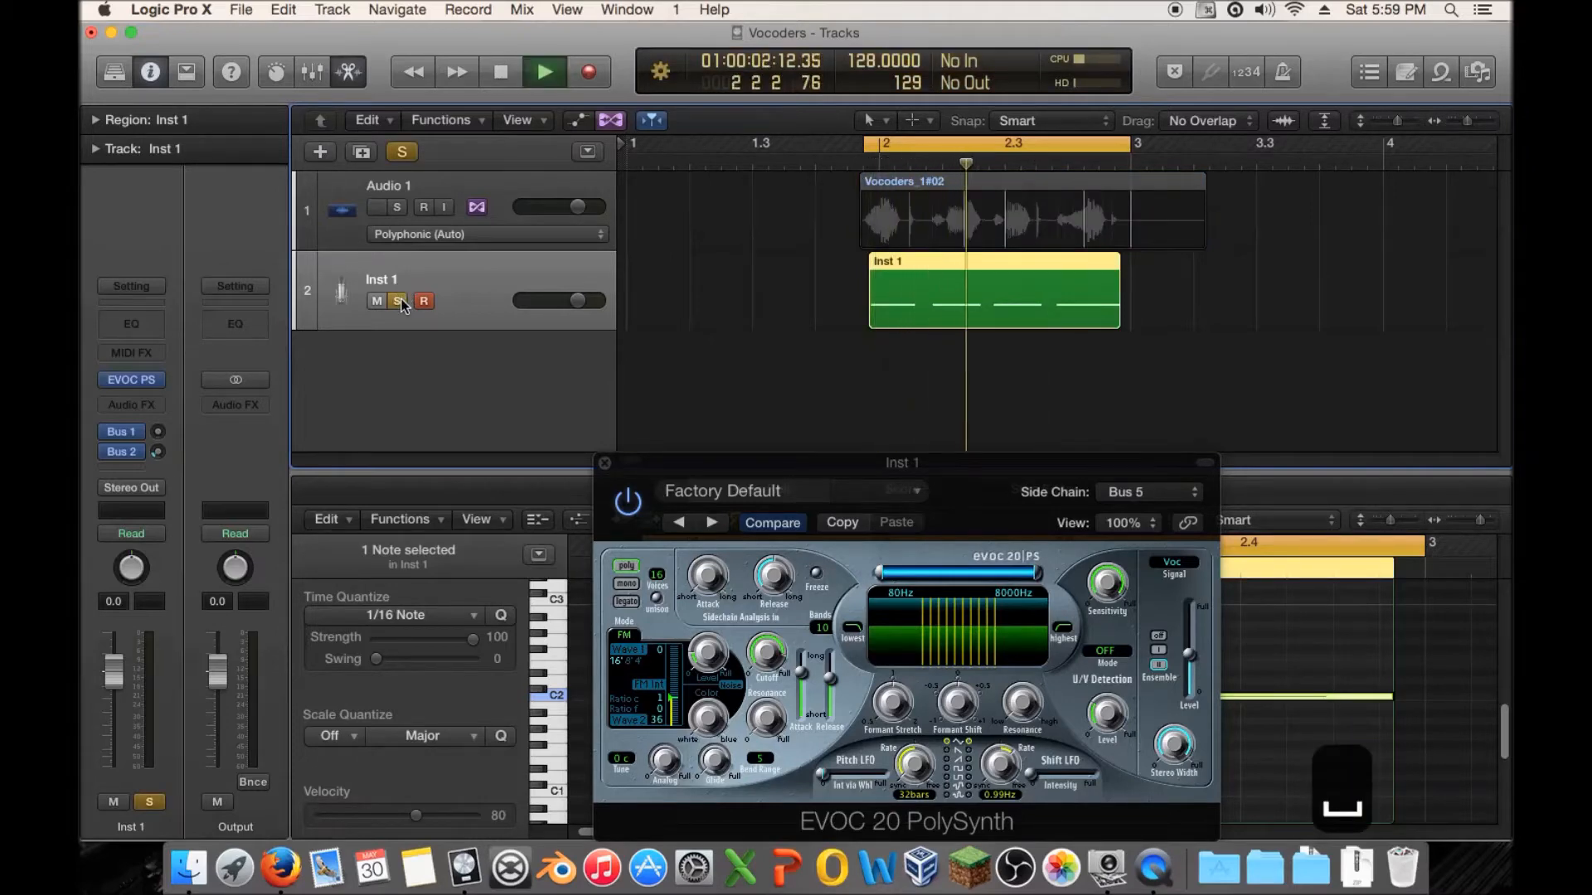
pyautogui.click(397, 206)
pyautogui.press('space')
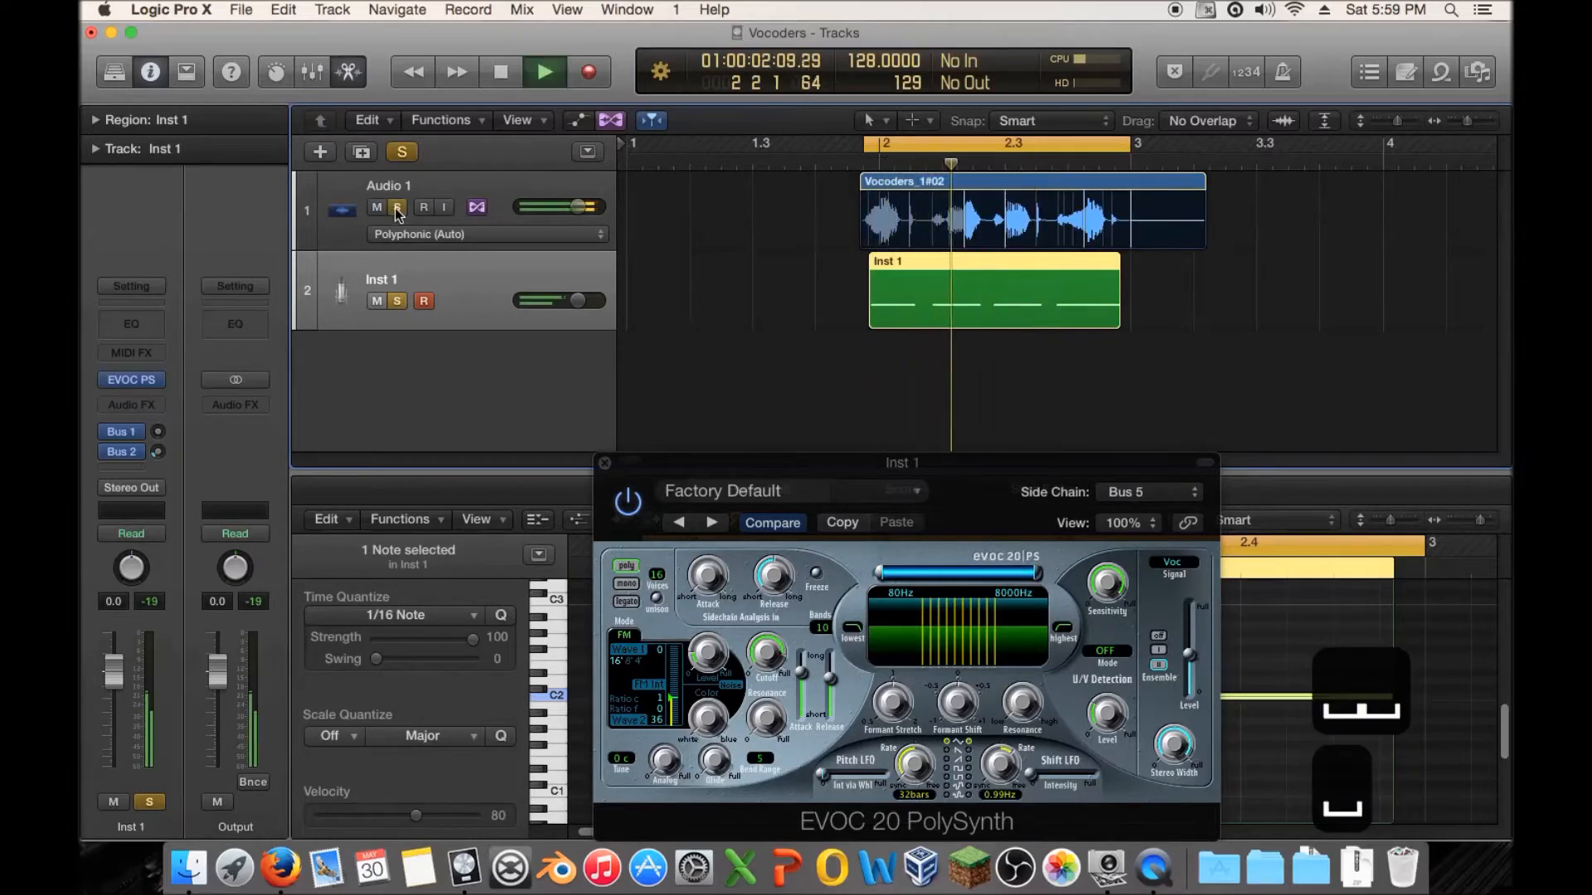
pyautogui.press('space')
pyautogui.click(398, 301)
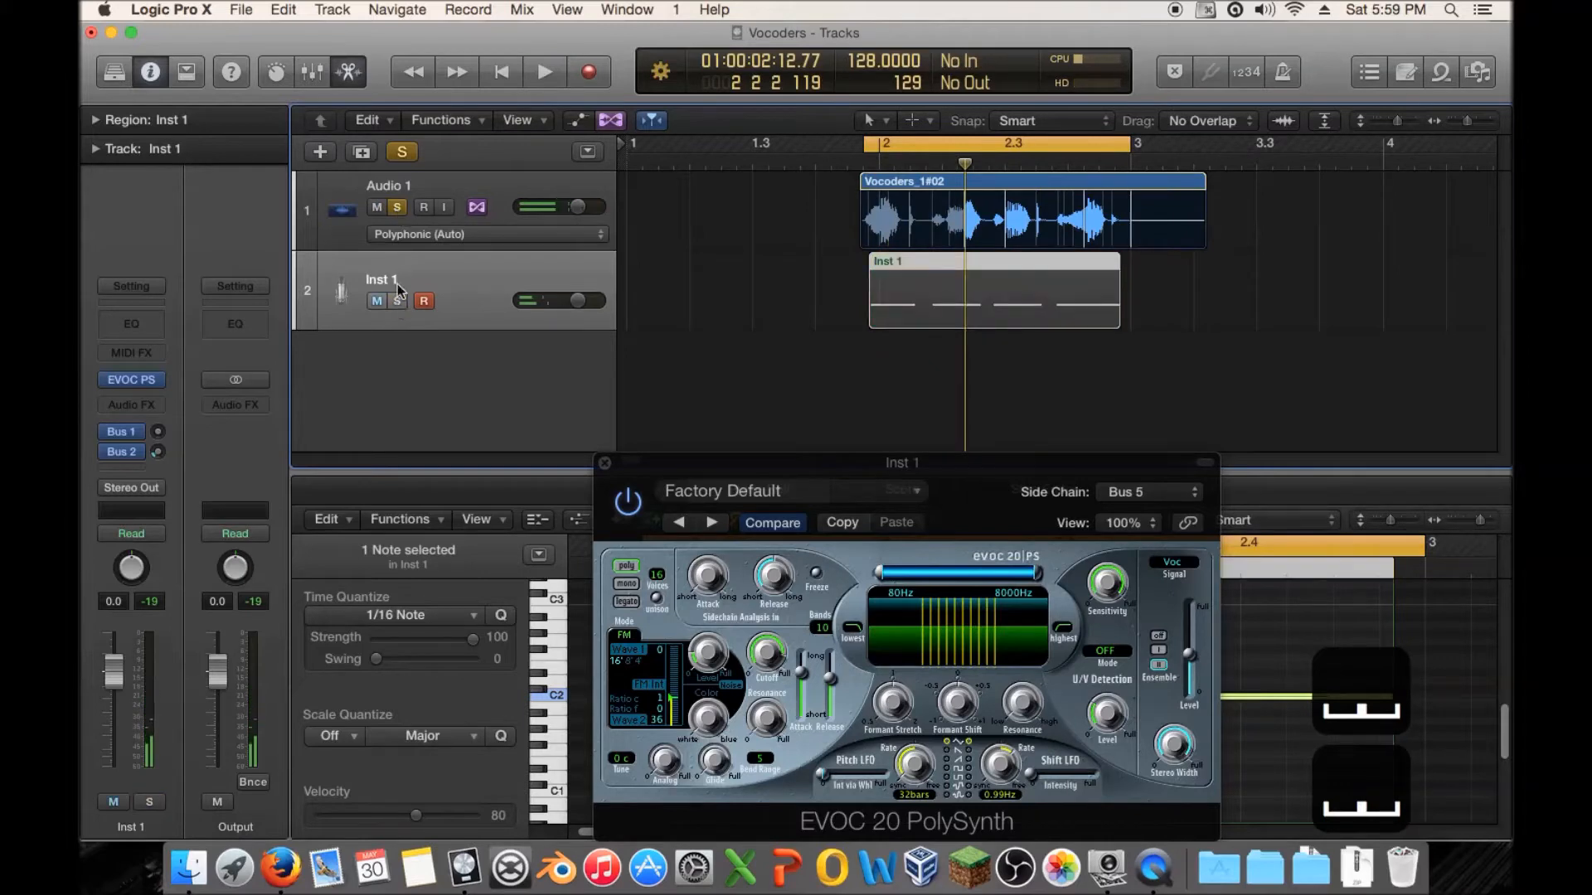
pyautogui.press('space')
pyautogui.press('space')
pyautogui.click(398, 207)
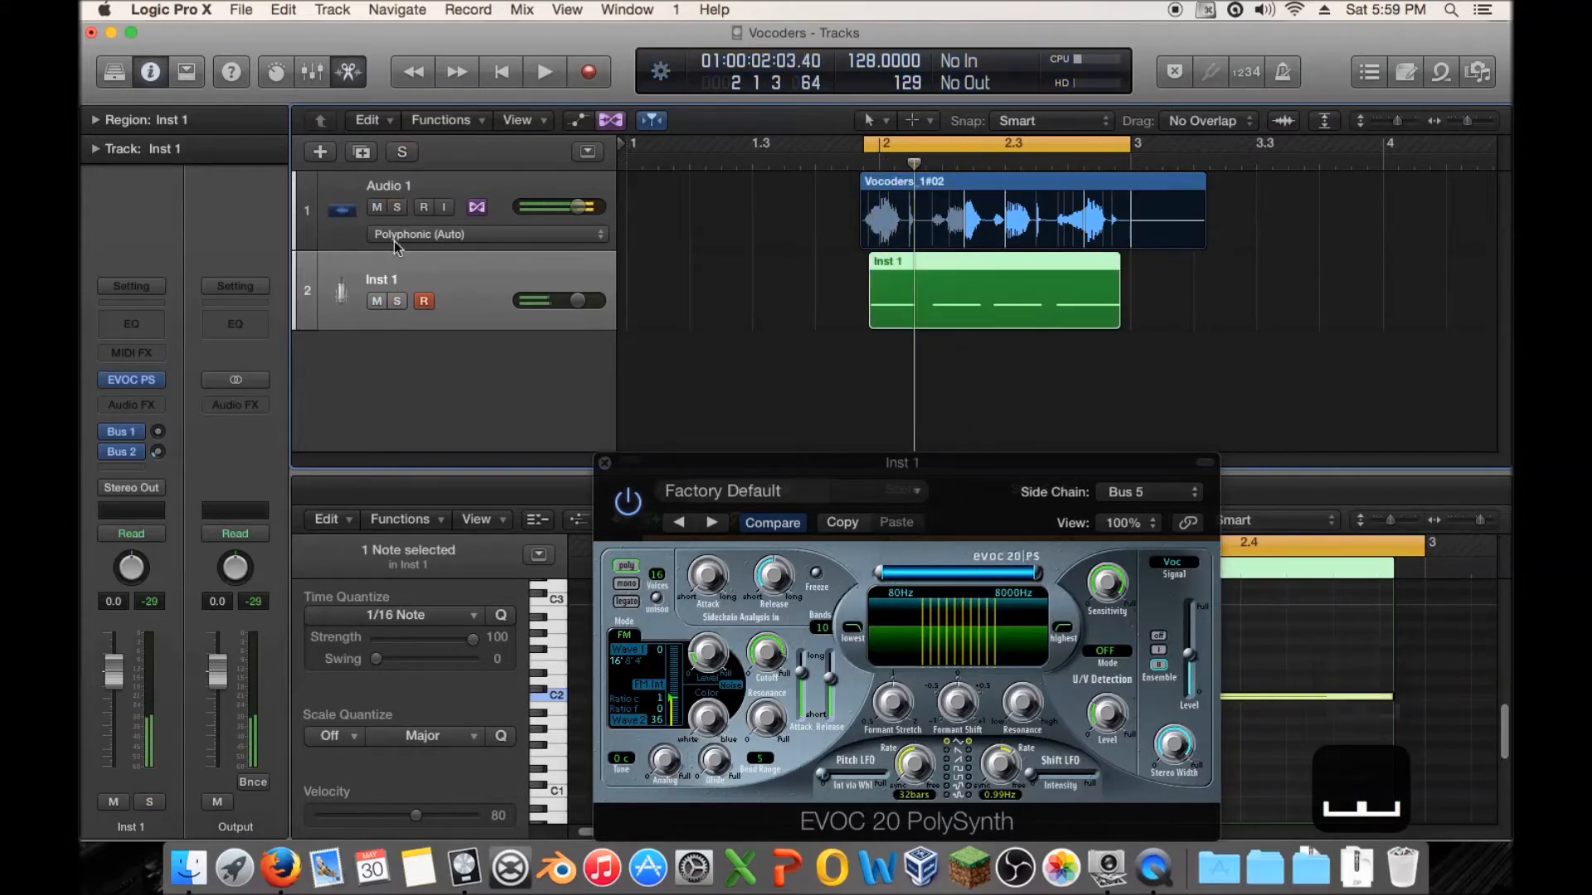
# Step: Group the Audio 1 and Inst 1 tracks into a Folder Stack
pyautogui.moveTo(663, 465); pyautogui.dragTo(709, 231)
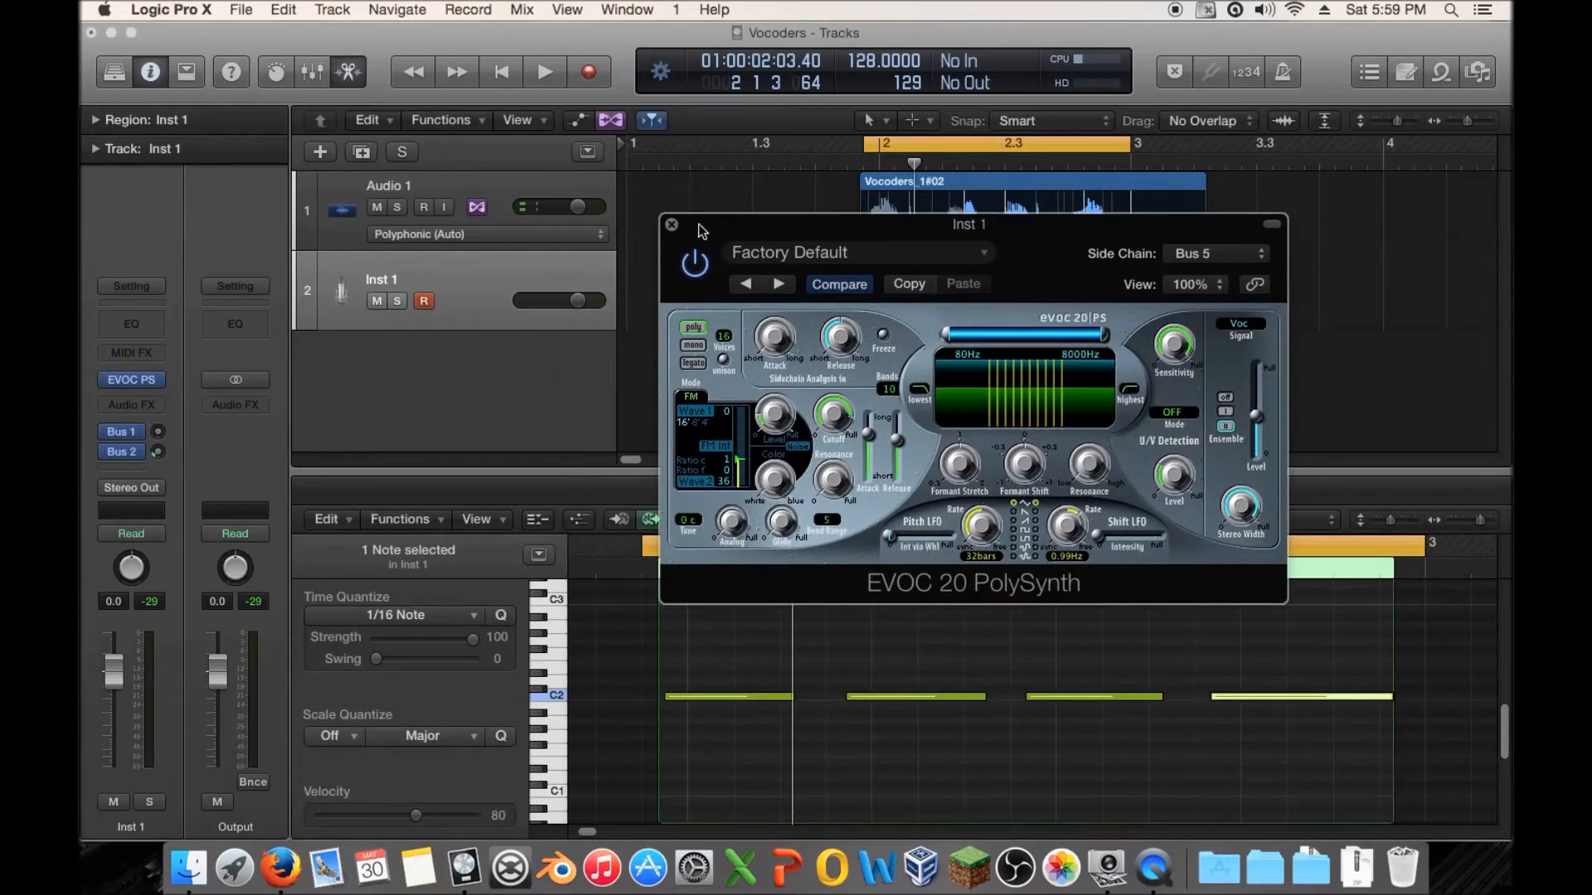
pyautogui.click(474, 184)
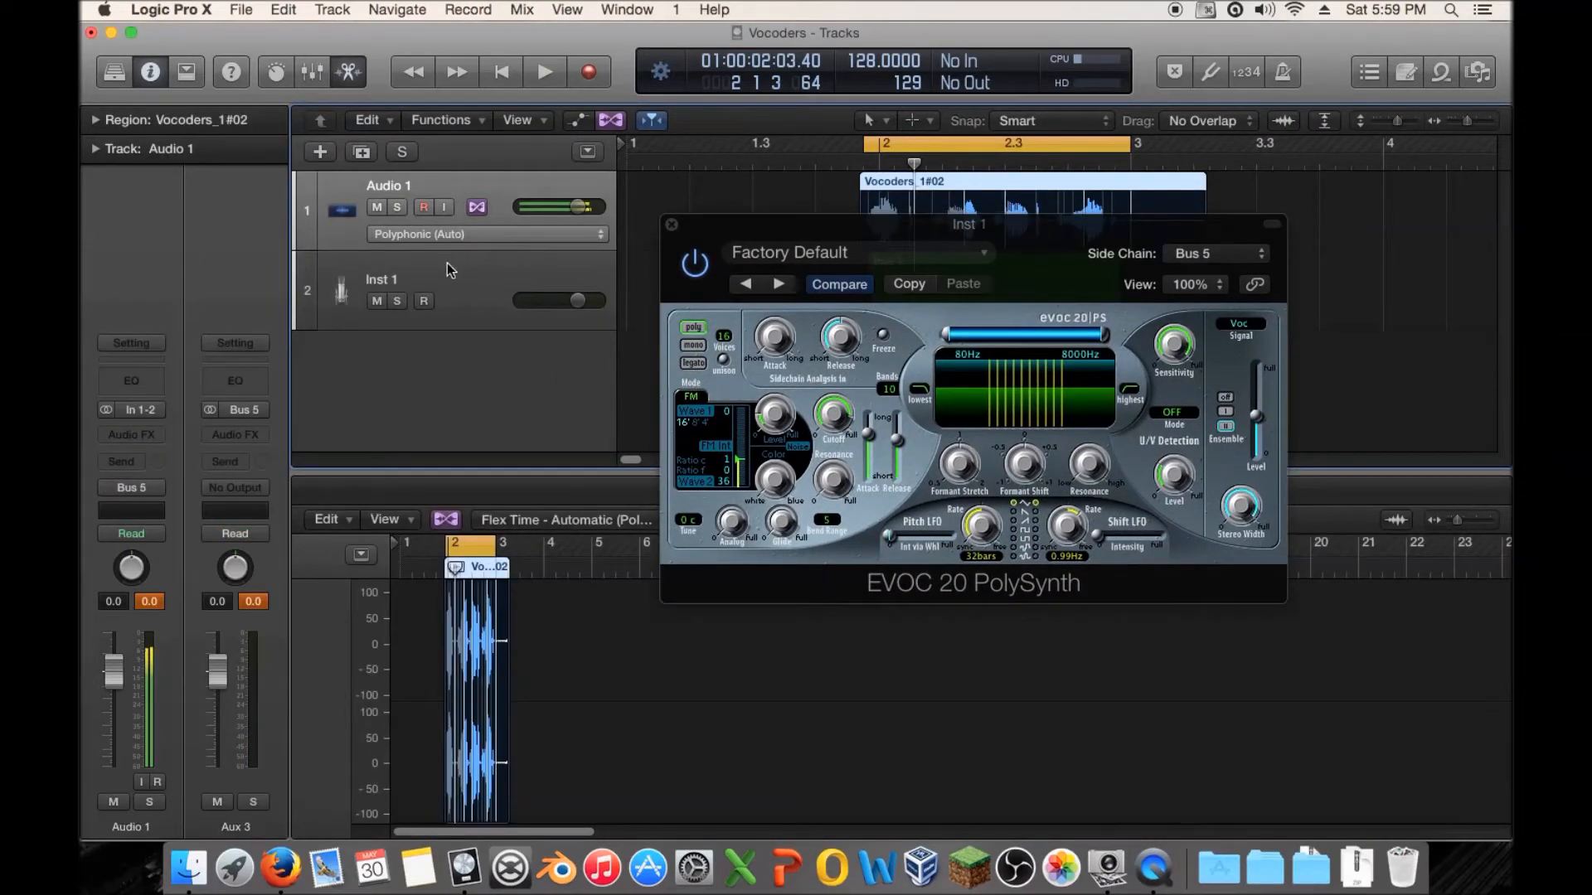
pyautogui.rightClick(450, 264)
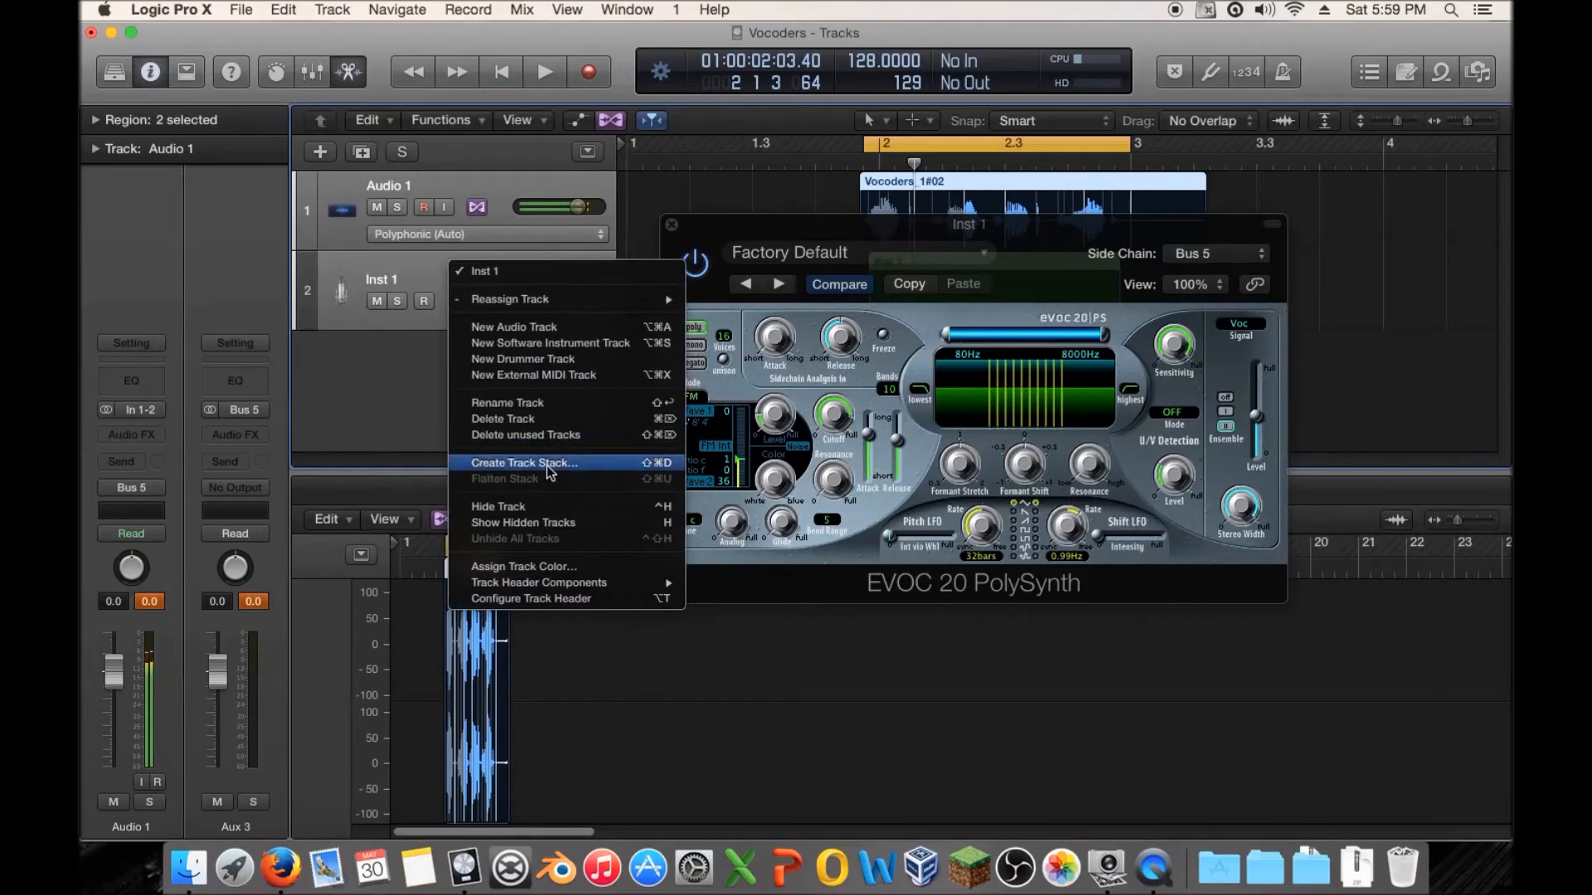
pyautogui.click(524, 462)
pyautogui.click(659, 98)
pyautogui.click(936, 196)
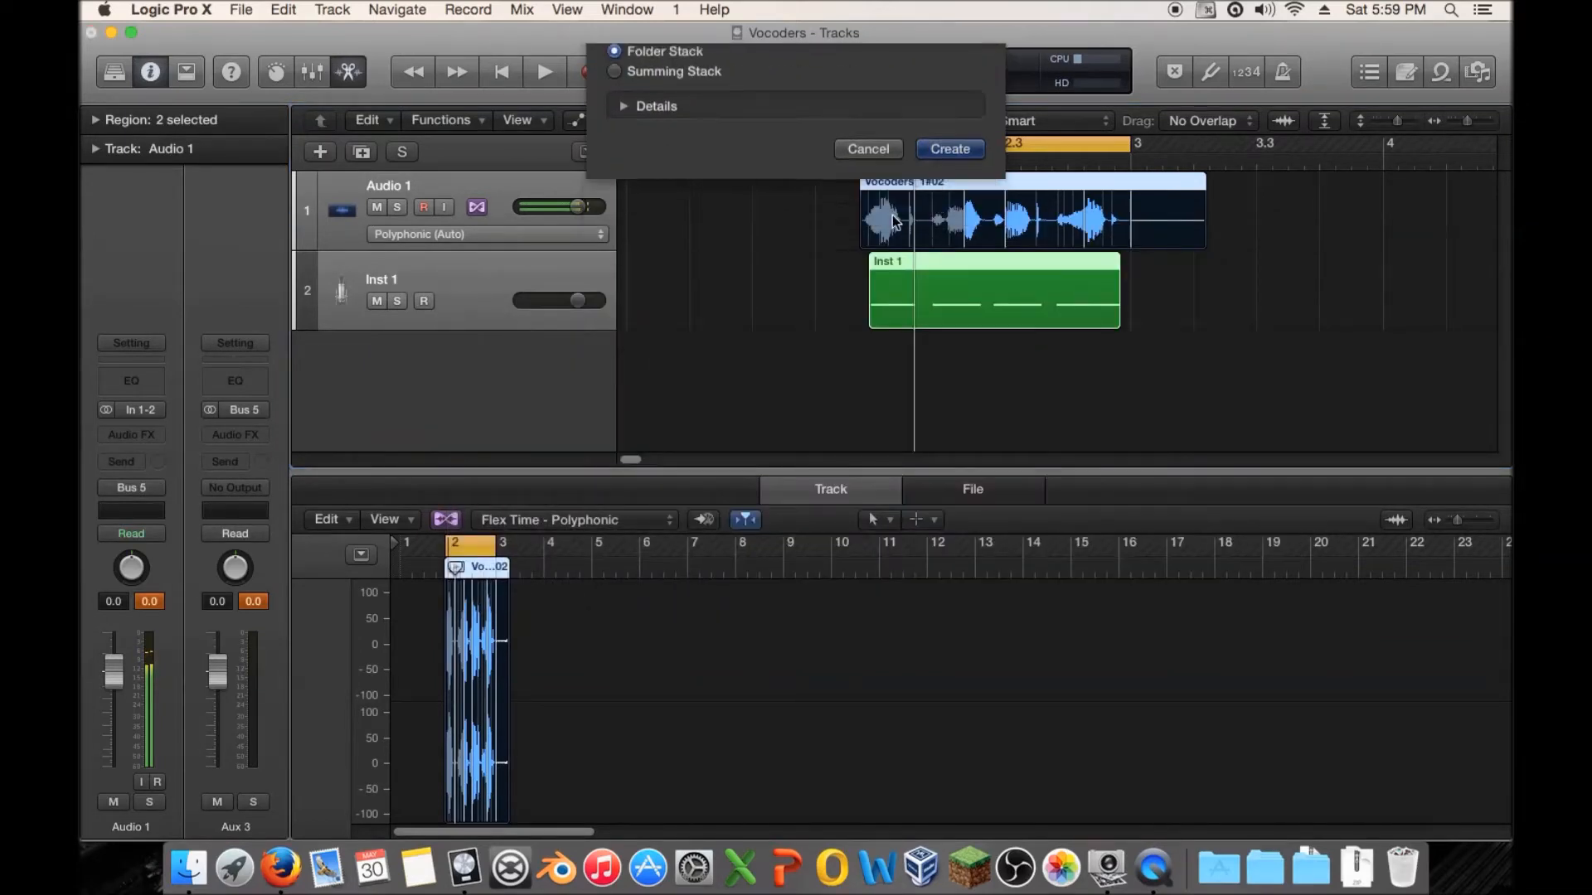
# Step: Rename the new track stack as vocoder
pyautogui.doubleClick(413, 200)
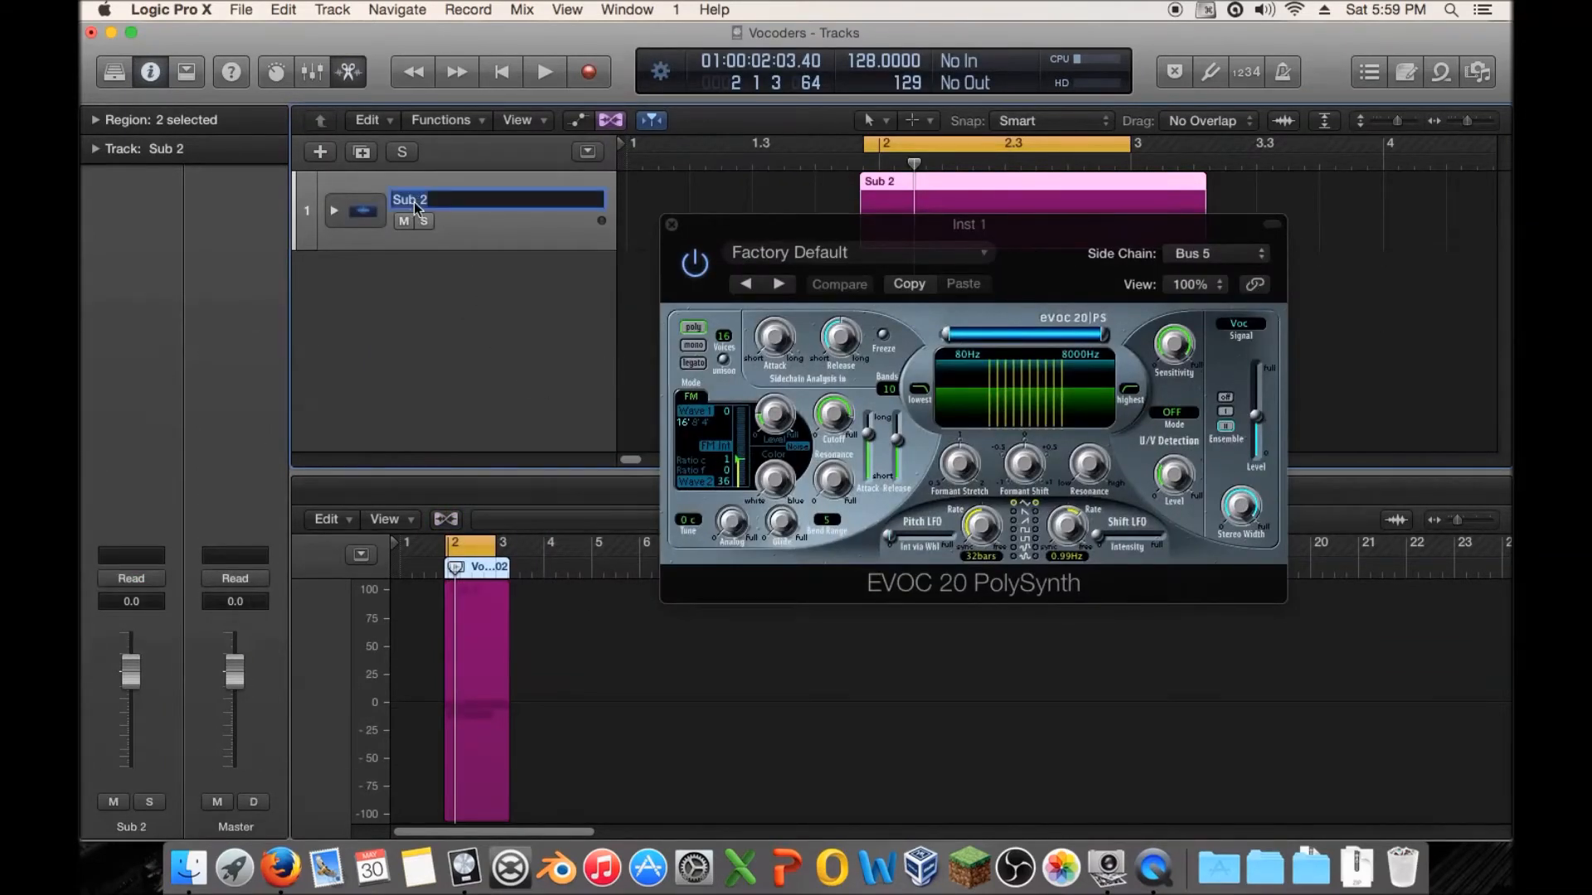
pyautogui.write('vocoder')
pyautogui.press('Return')
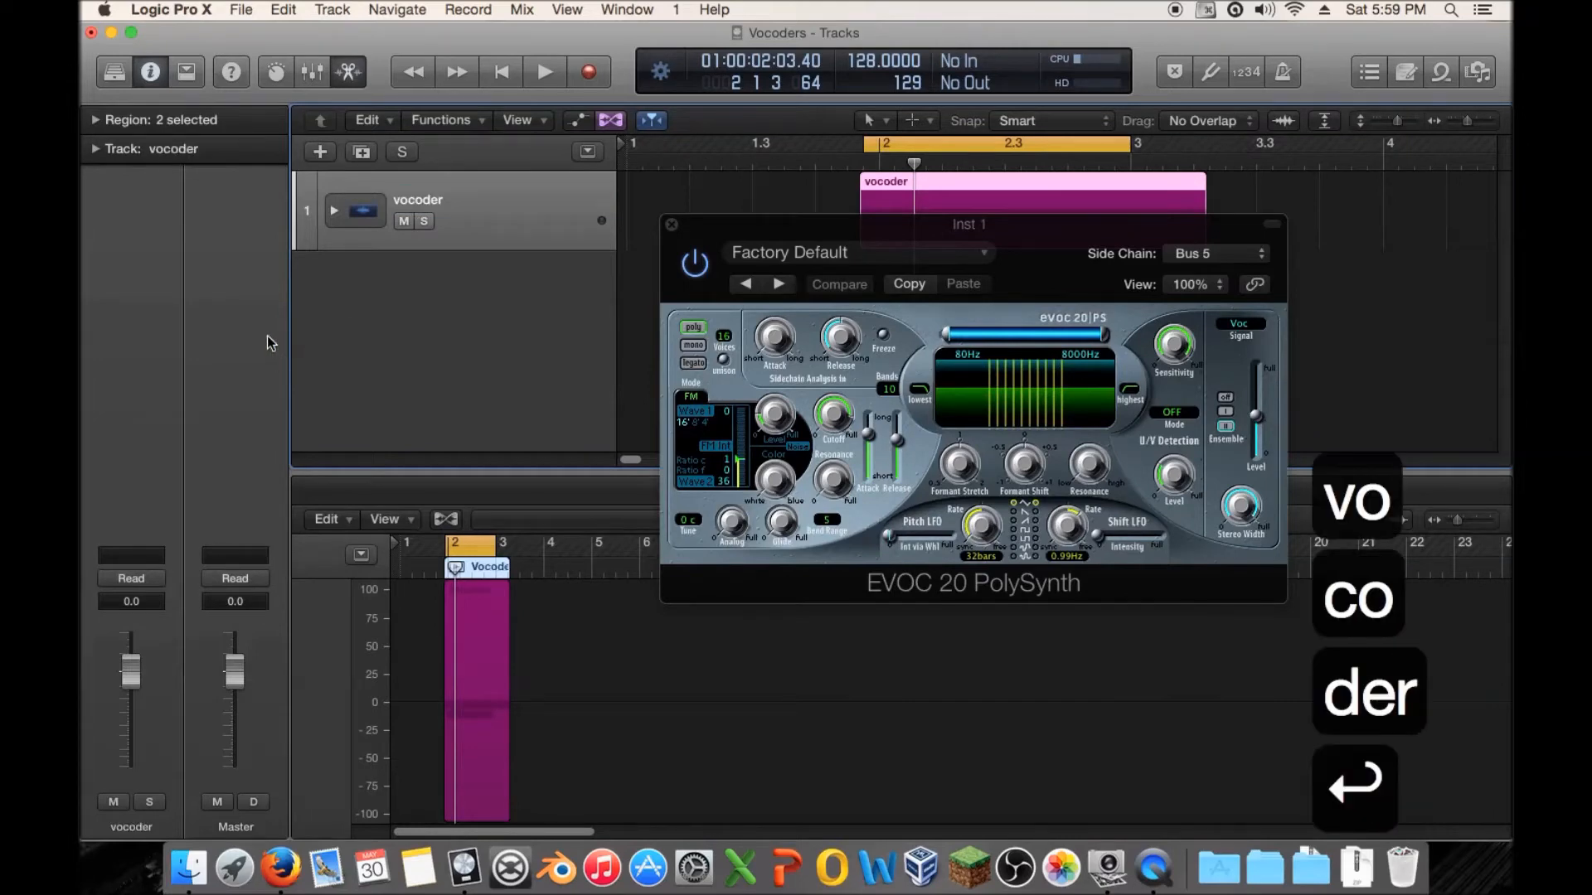
# Step: Expand and solo the vocoder stack, play the section briefly, and close the EVOC 20 PolySynth window
pyautogui.click(334, 211)
pyautogui.click(424, 221)
pyautogui.moveTo(761, 230); pyautogui.dragTo(618, 305)
pyautogui.press('space')
pyautogui.press('space')
pyautogui.click(544, 300)
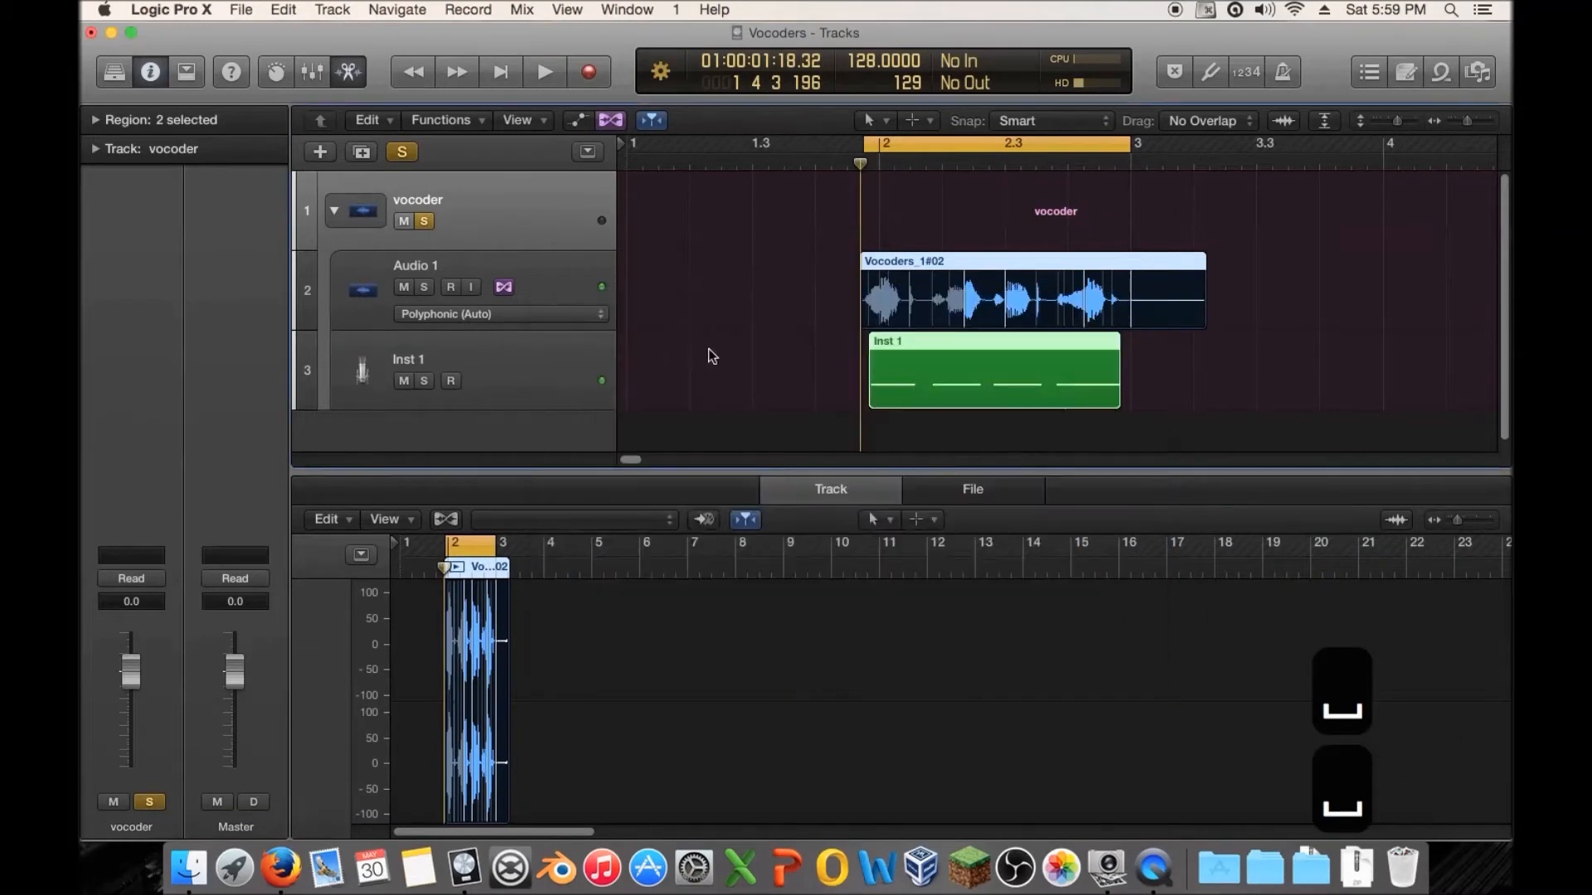
# Step: Select the Inst 1 track and reopen its EVOC 20 PolySynth, placing the window below the Audio 1 region
pyautogui.click(463, 263)
pyautogui.click(485, 352)
pyautogui.click(131, 380)
pyautogui.moveTo(881, 325); pyautogui.dragTo(1008, 395)
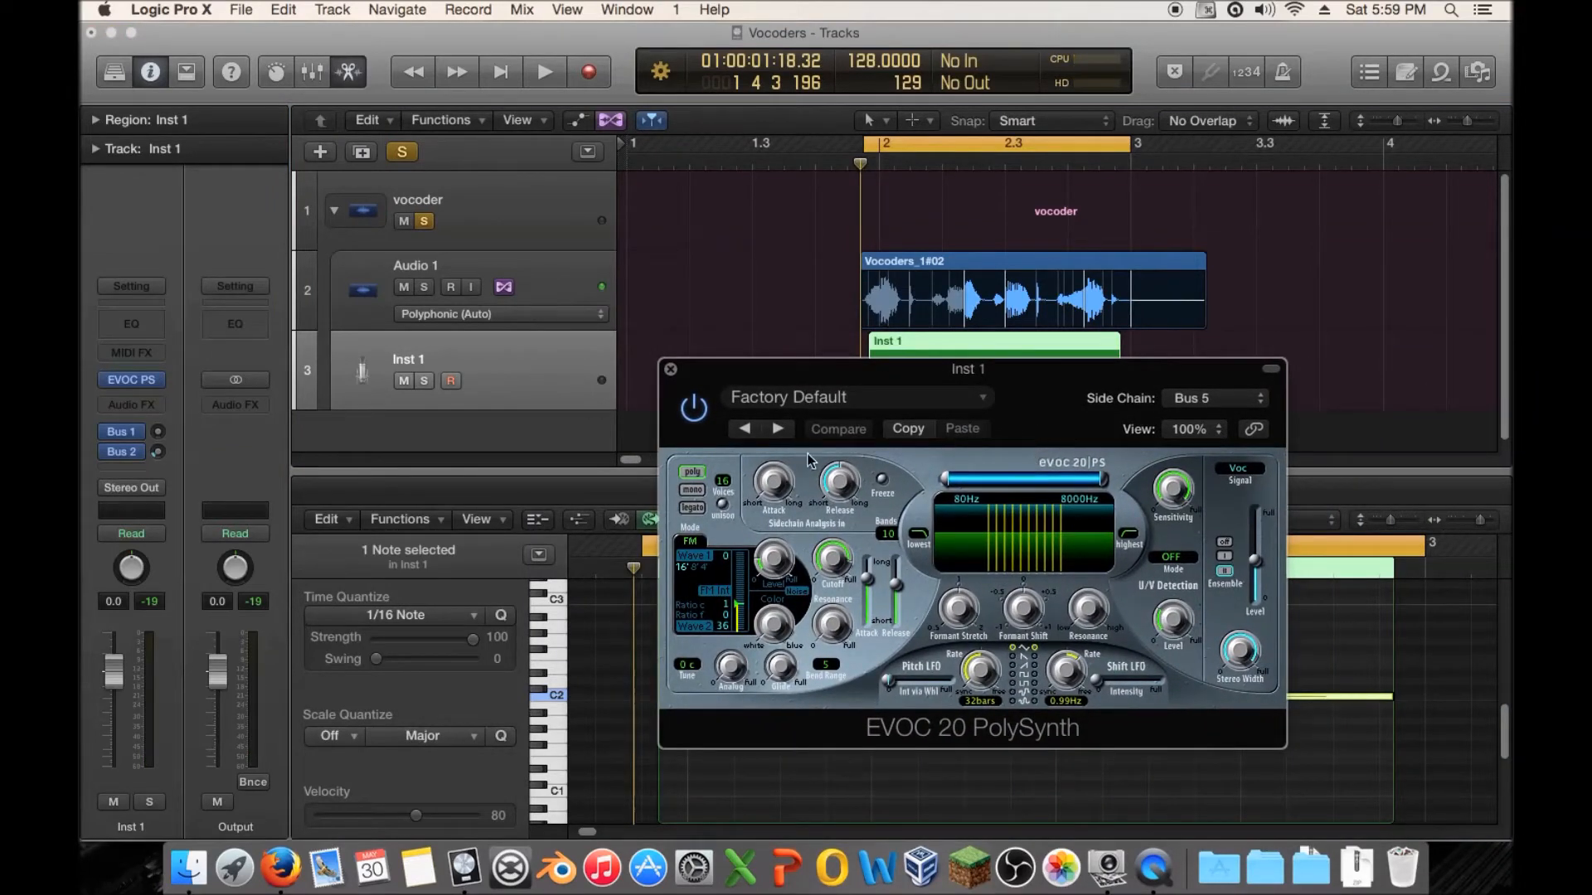
pyautogui.moveTo(932, 379); pyautogui.dragTo(870, 366)
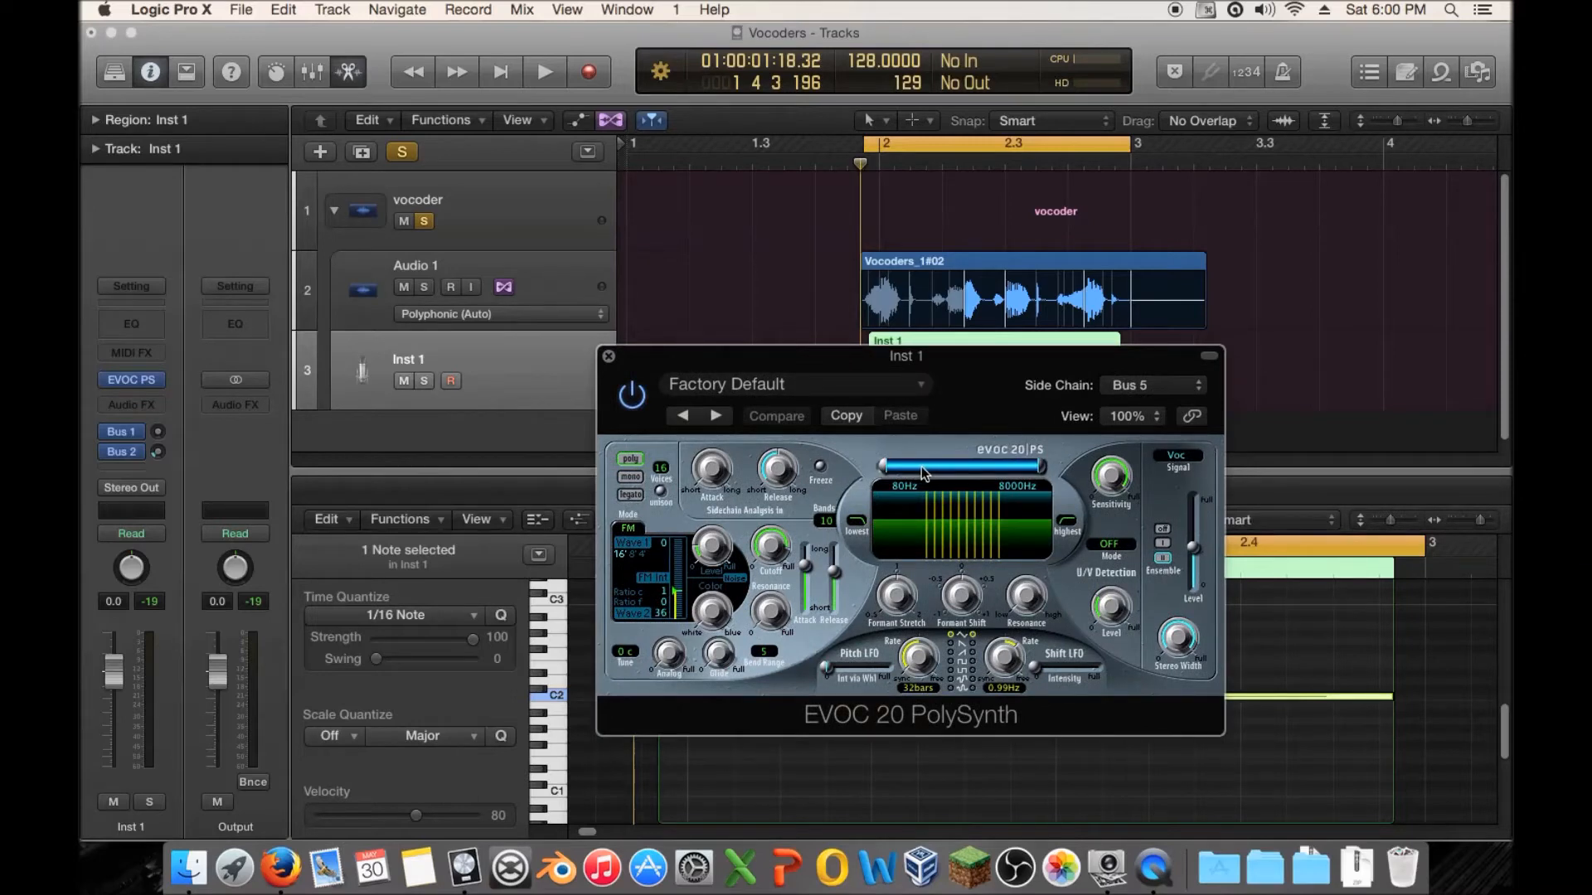
# Step: Raise the lower limit of the EVOC 20 frequency range to 150 Hz while listening to the section
pyautogui.moveTo(883, 466); pyautogui.dragTo(927, 480)
pyautogui.press('space')
pyautogui.moveTo(926, 475)
pyautogui.mouseDown()
pyautogui.moveTo(983, 479)
pyautogui.moveTo(892, 484)
pyautogui.moveTo(961, 483)
pyautogui.moveTo(925, 485)
pyautogui.mouseUp()
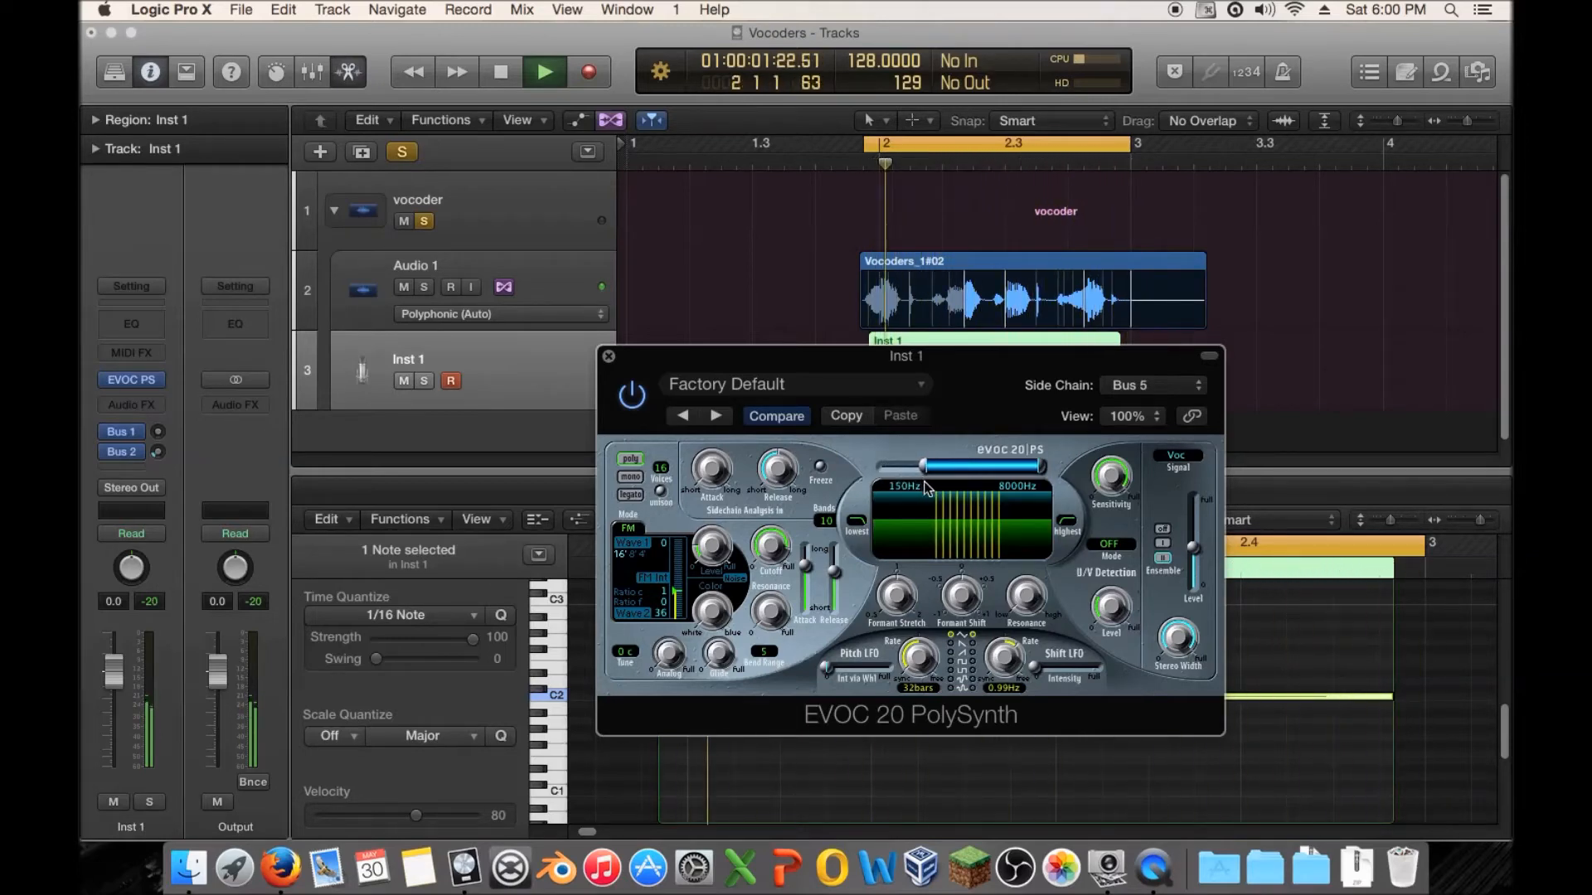
pyautogui.press('space')
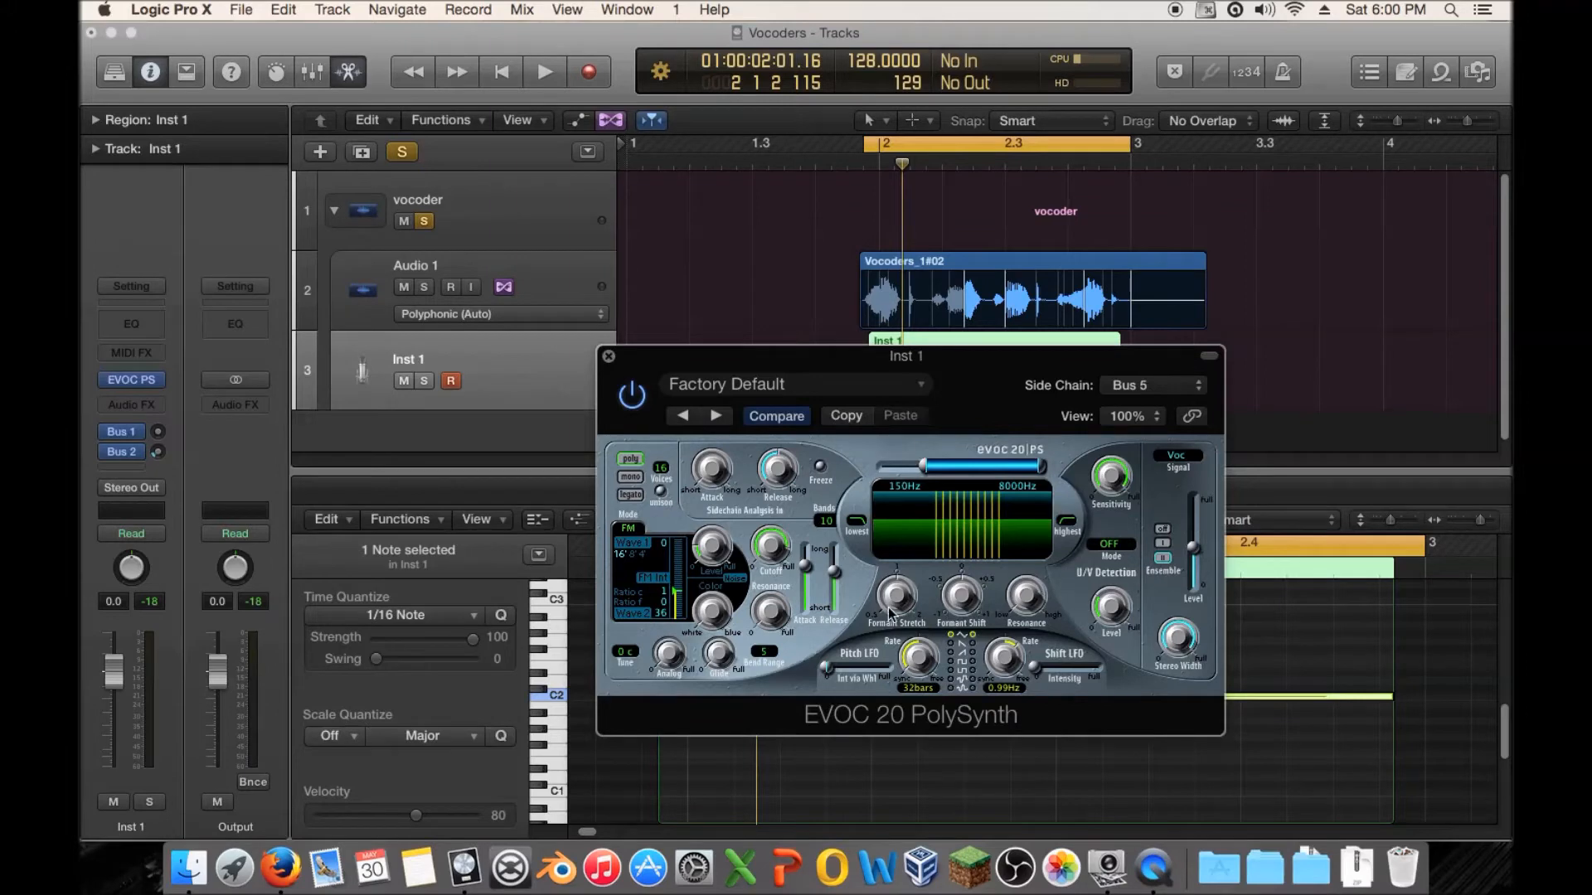
# Step: Try Formant Stretch at 2.00 and at a low setting that bunches the bands together, playing the section each time
pyautogui.press('space')
pyautogui.moveTo(902, 600); pyautogui.dragTo(904, 454)
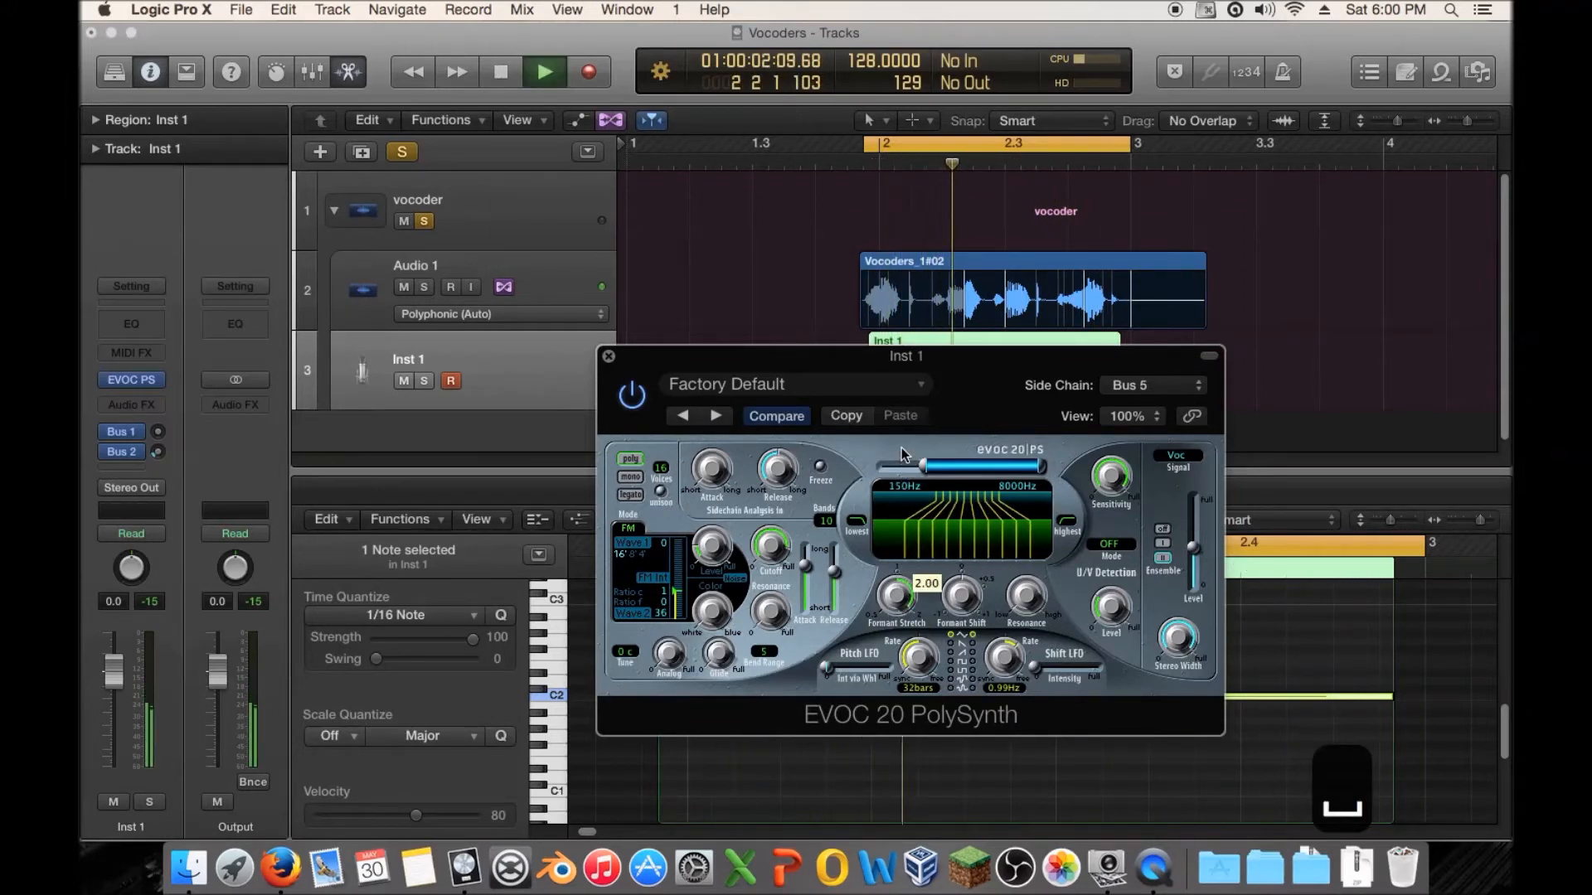
pyautogui.press('space')
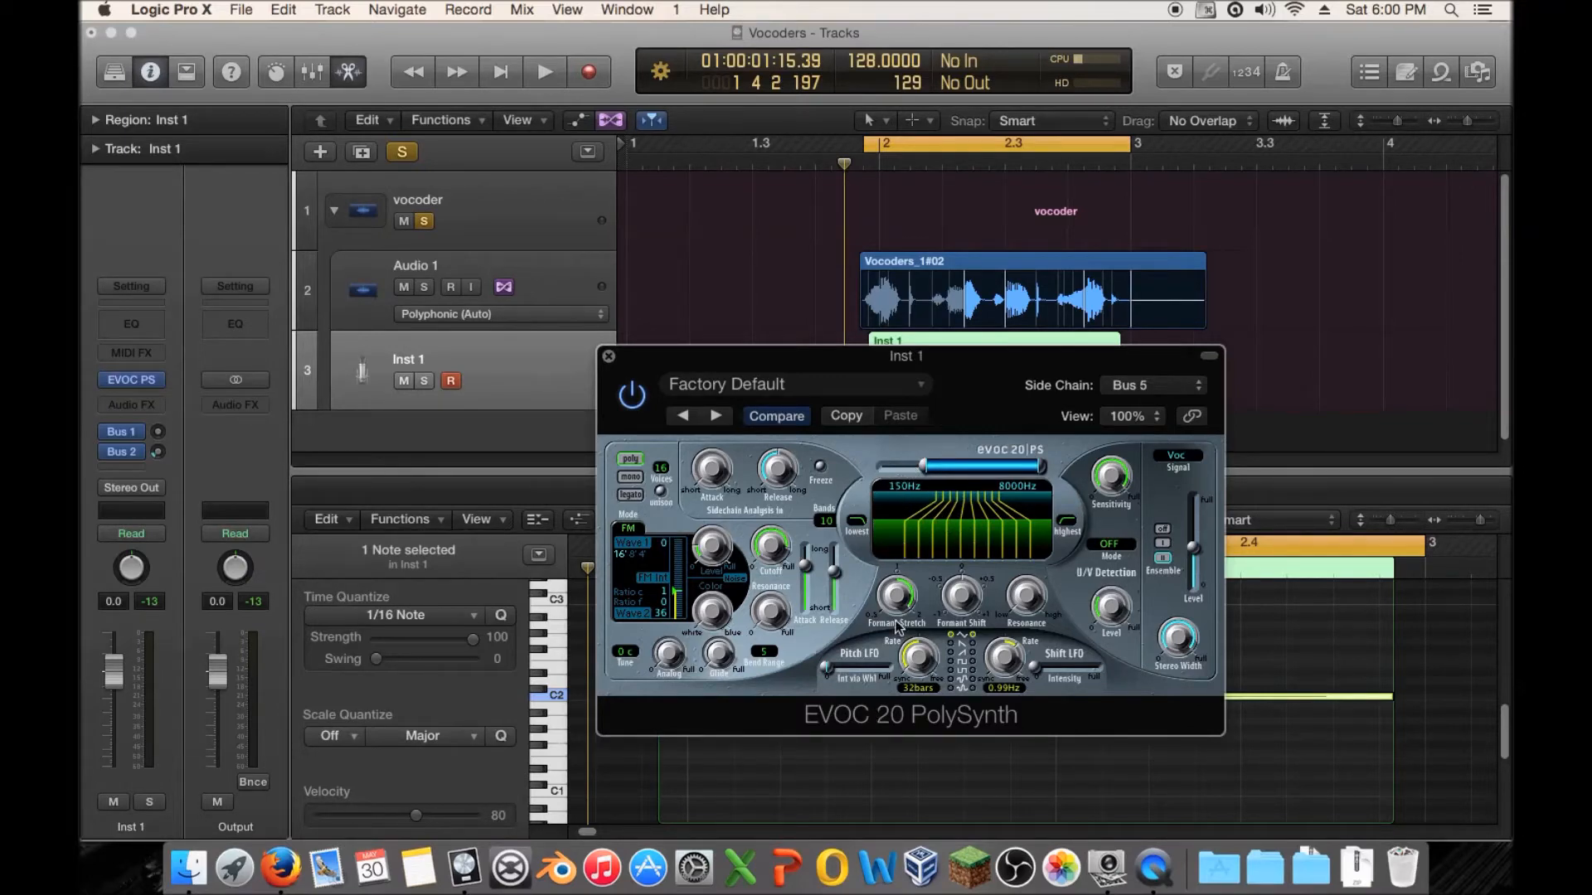
pyautogui.moveTo(899, 593); pyautogui.dragTo(905, 589)
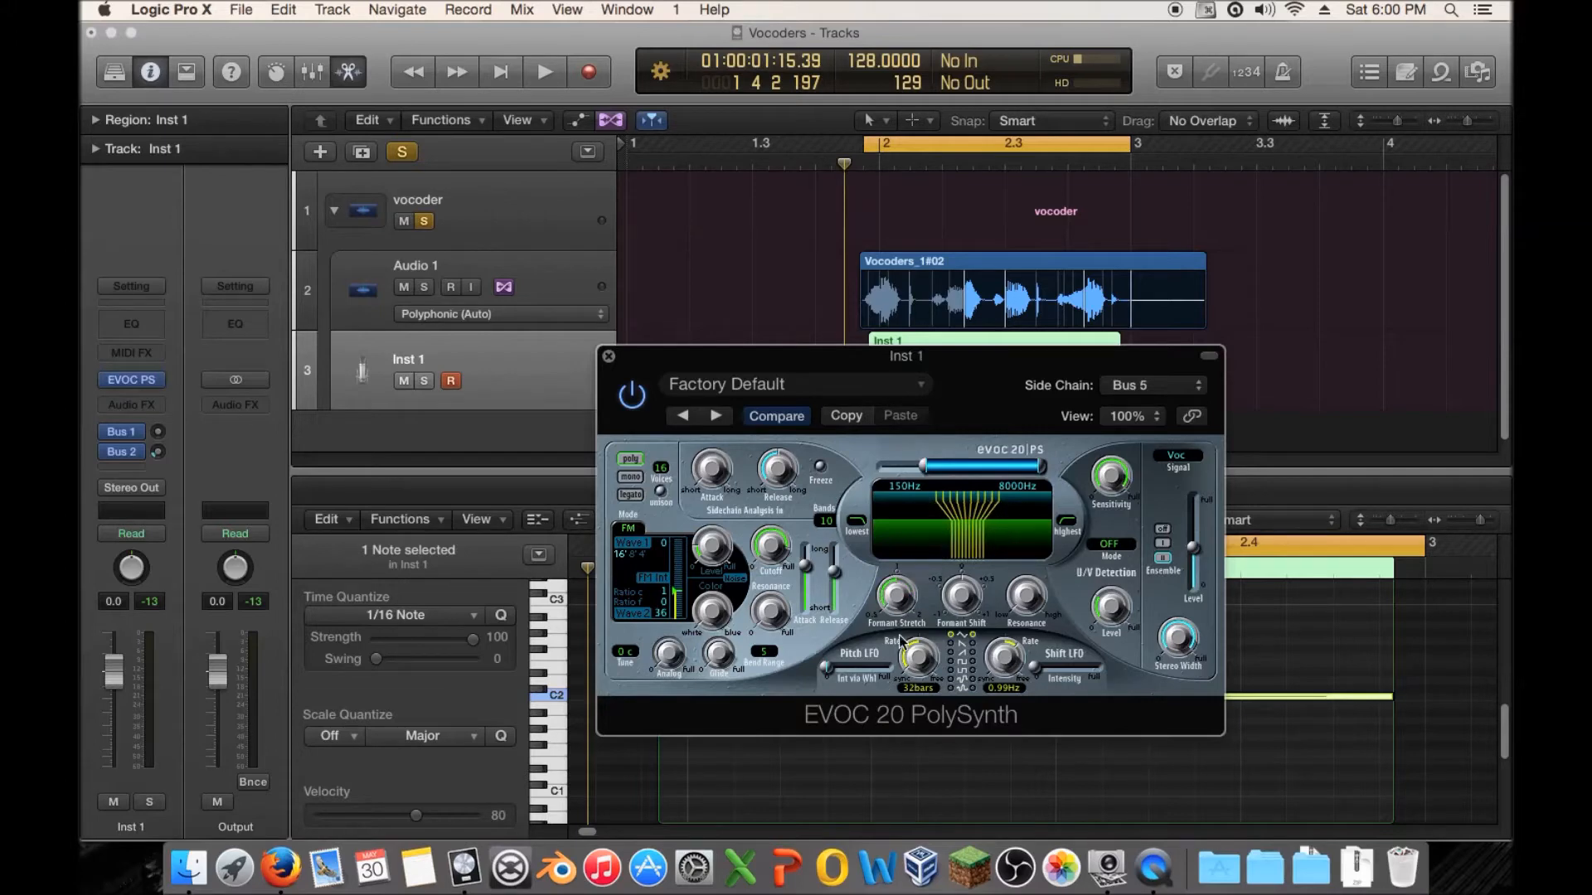
pyautogui.press('space')
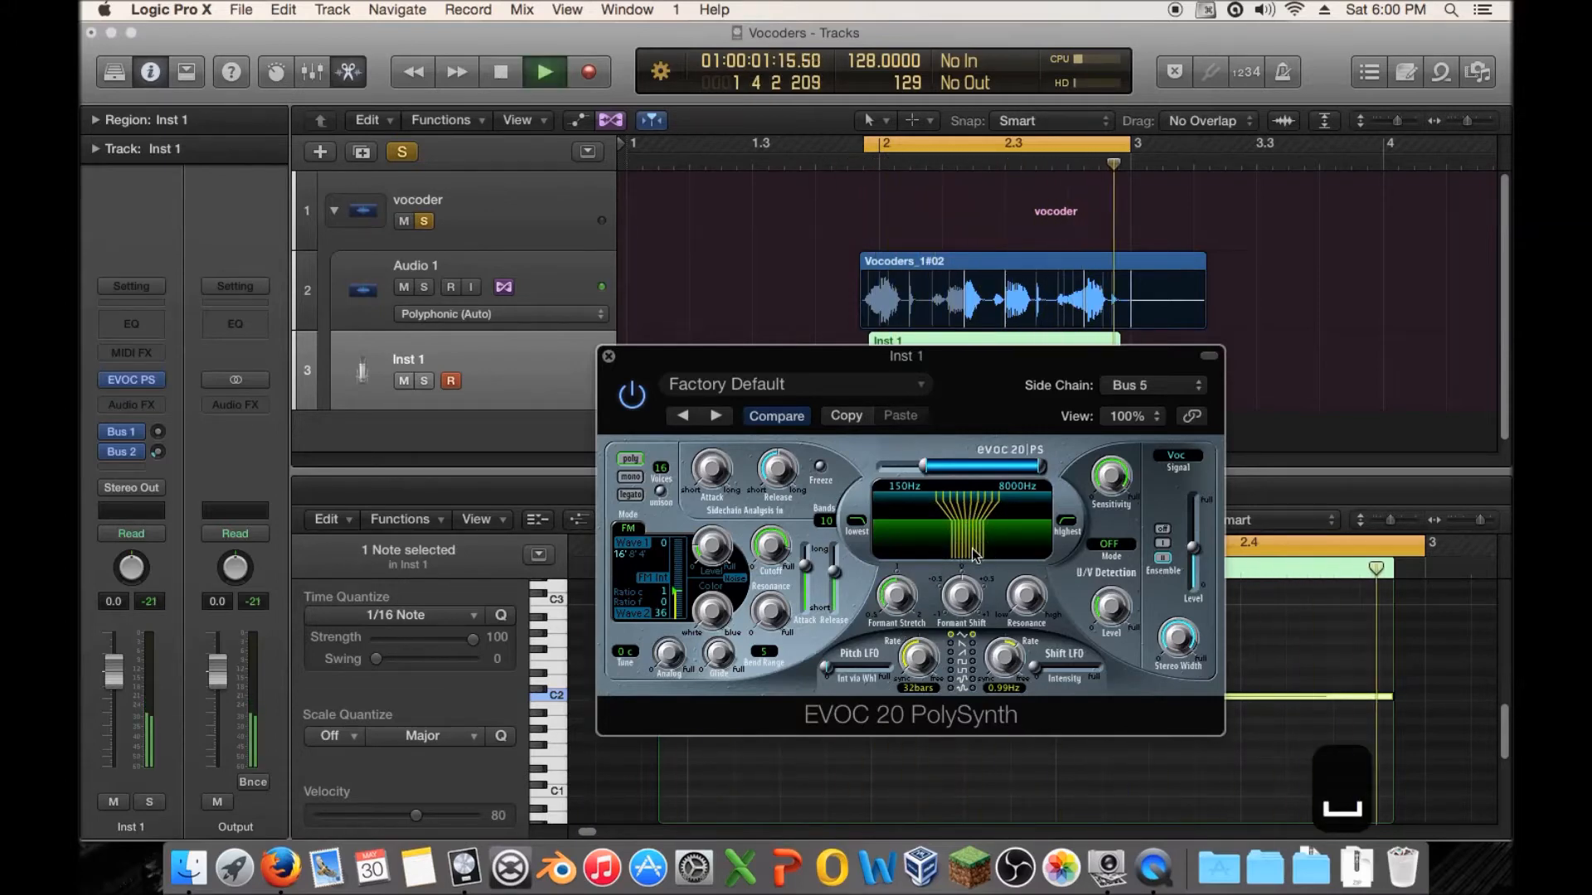
pyautogui.press('space')
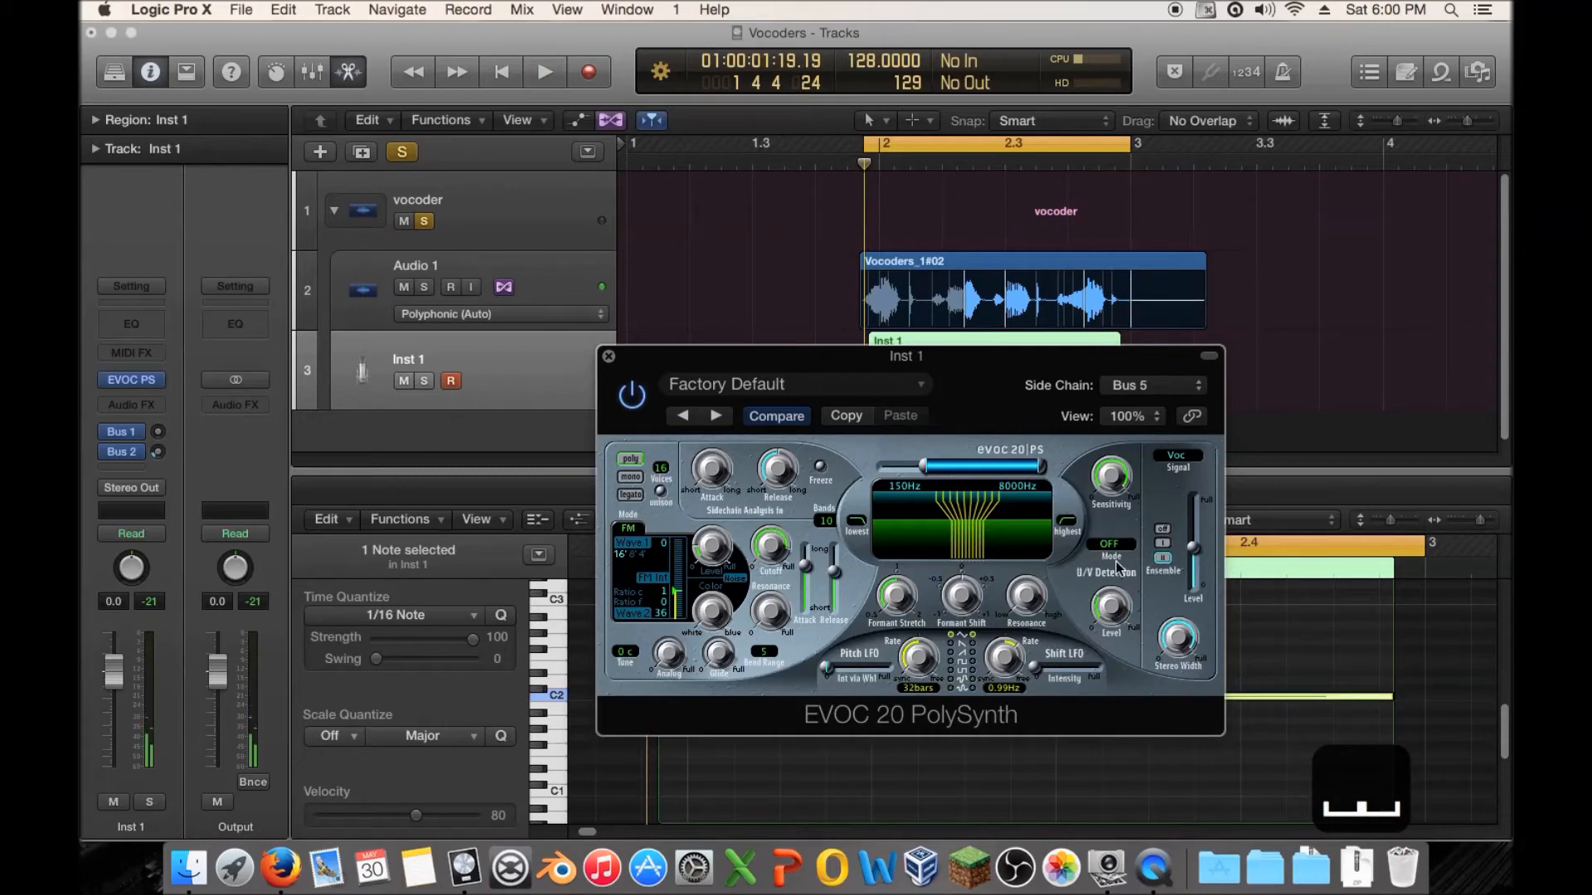
# Step: Try Formant Shift at -1.00 during playback and reset it to 0
pyautogui.moveTo(954, 610); pyautogui.dragTo(931, 713)
pyautogui.press('space')
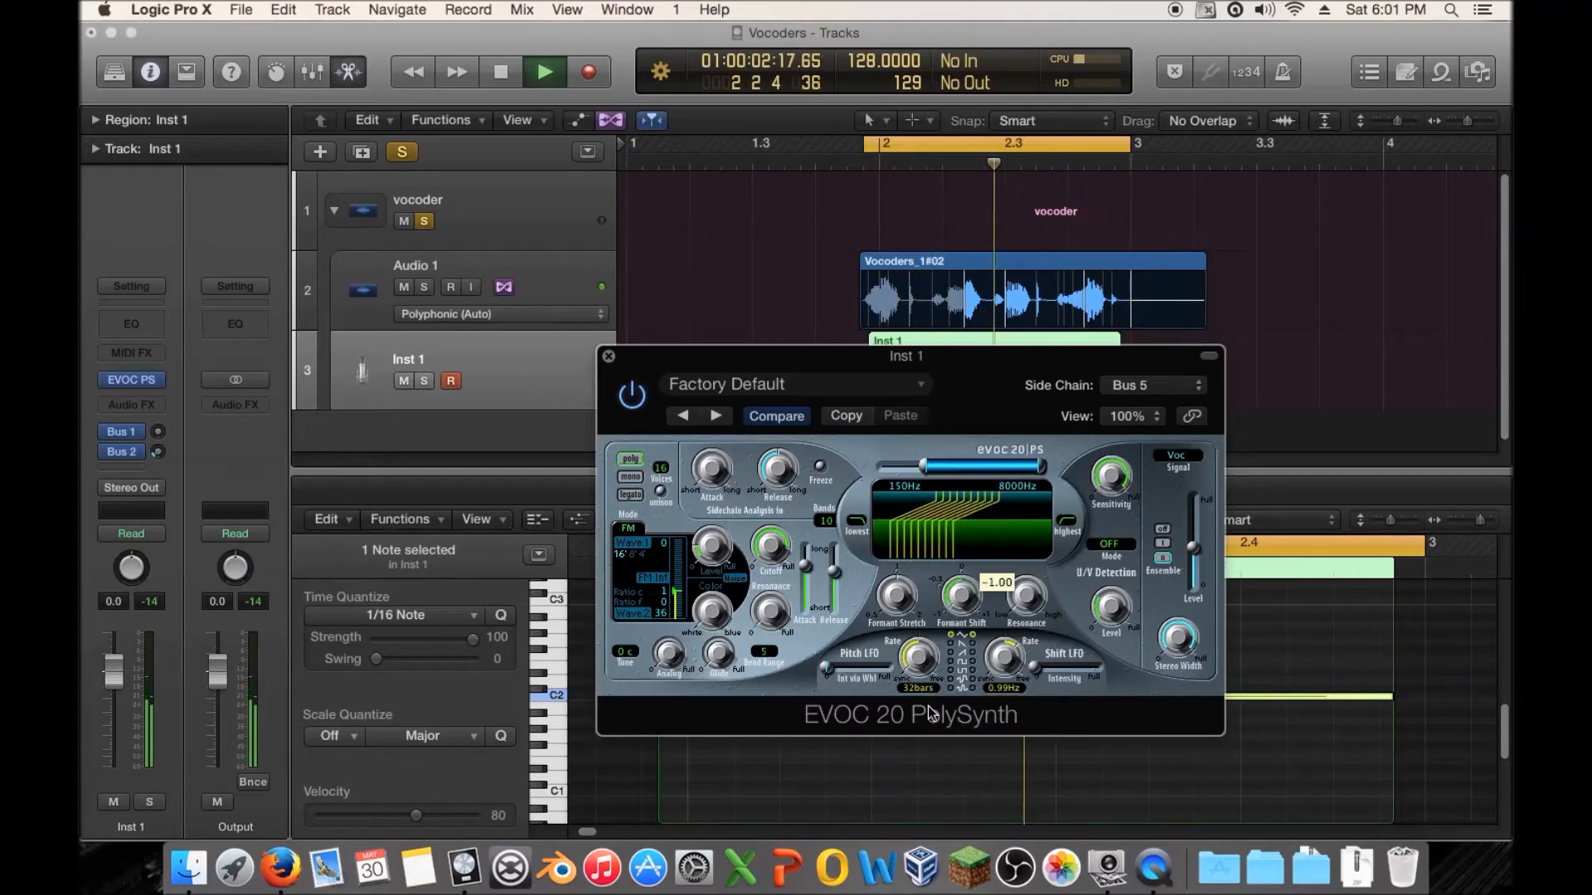
pyautogui.click(962, 567)
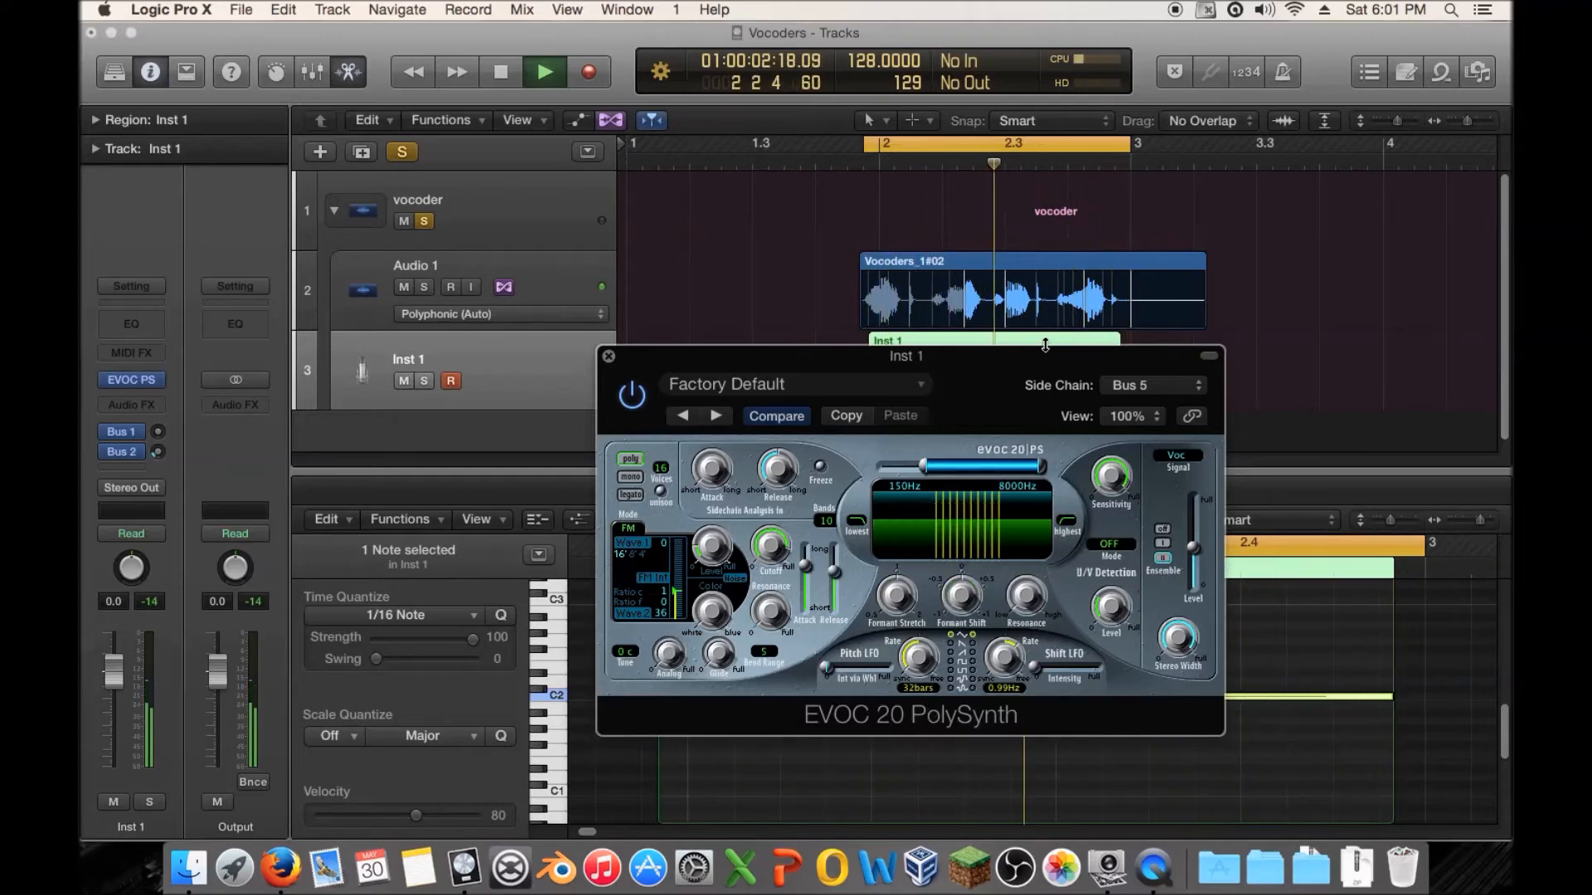
pyautogui.press('space')
# Step: Widen Formant Stretch slightly and set Formant Shift to 0.18 while the section plays
pyautogui.press('space')
pyautogui.moveTo(899, 599); pyautogui.dragTo(960, 590)
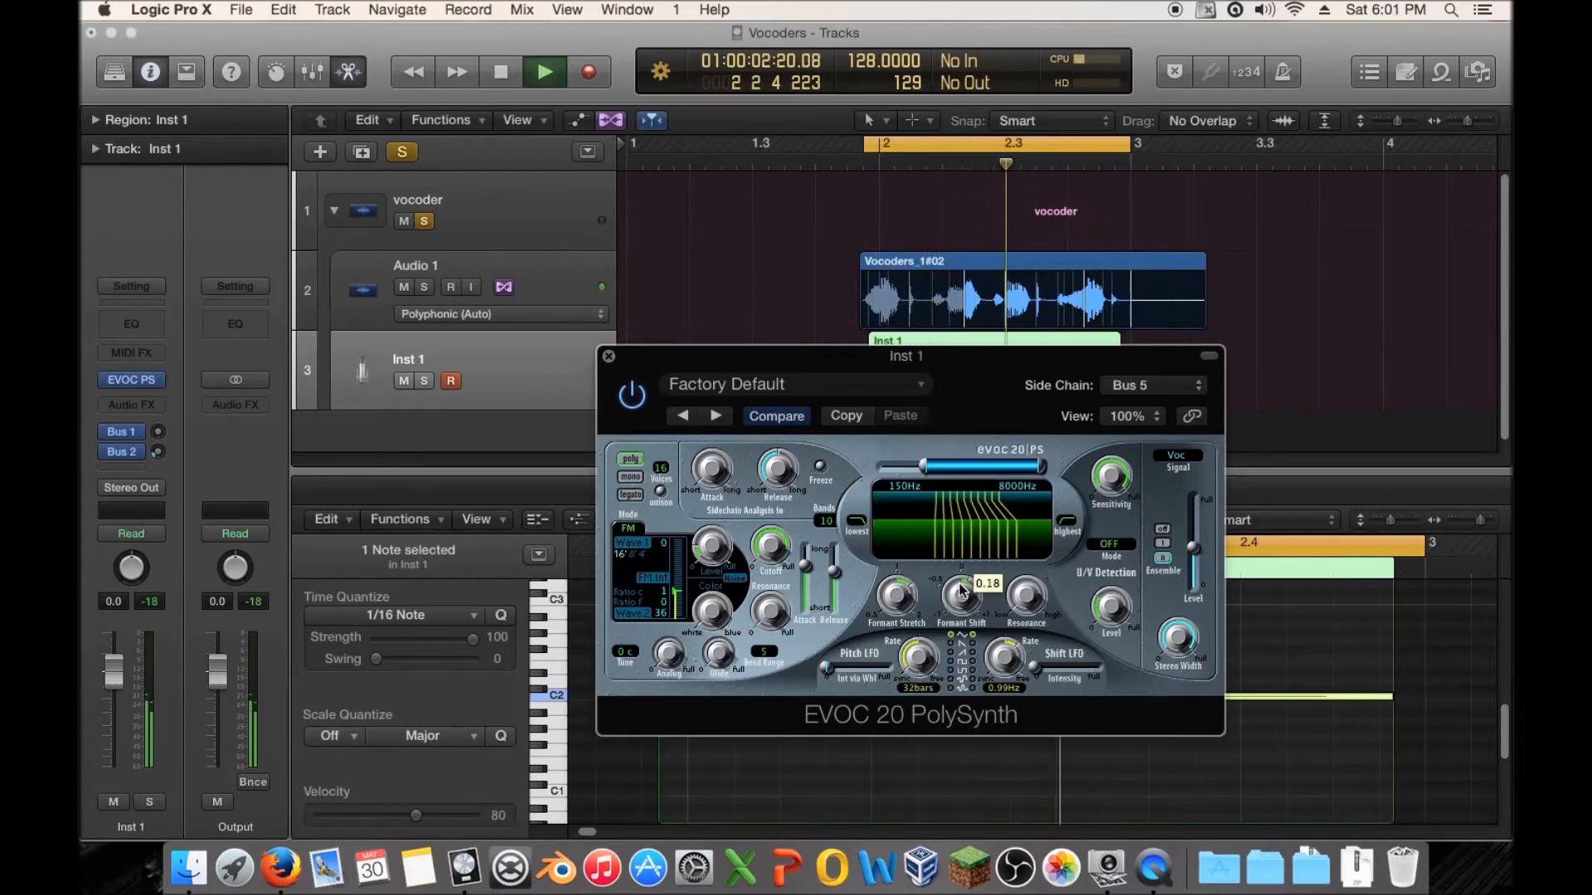
pyautogui.press('space')
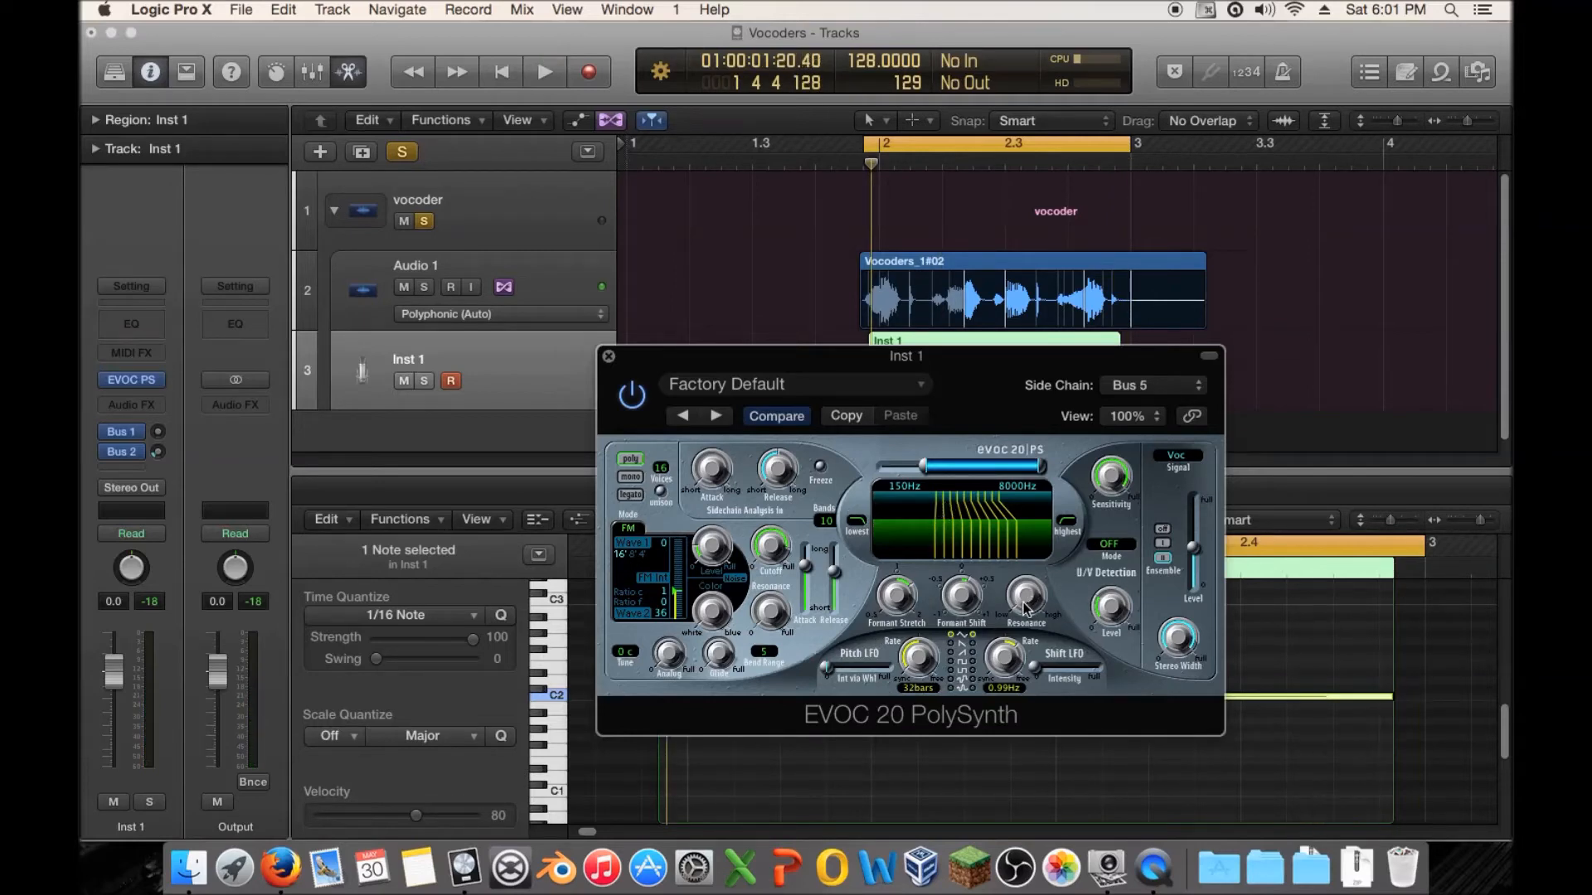
# Step: Try different Resonance settings, including 0.50 and 0.82, and listen to the looped section
pyautogui.press('space')
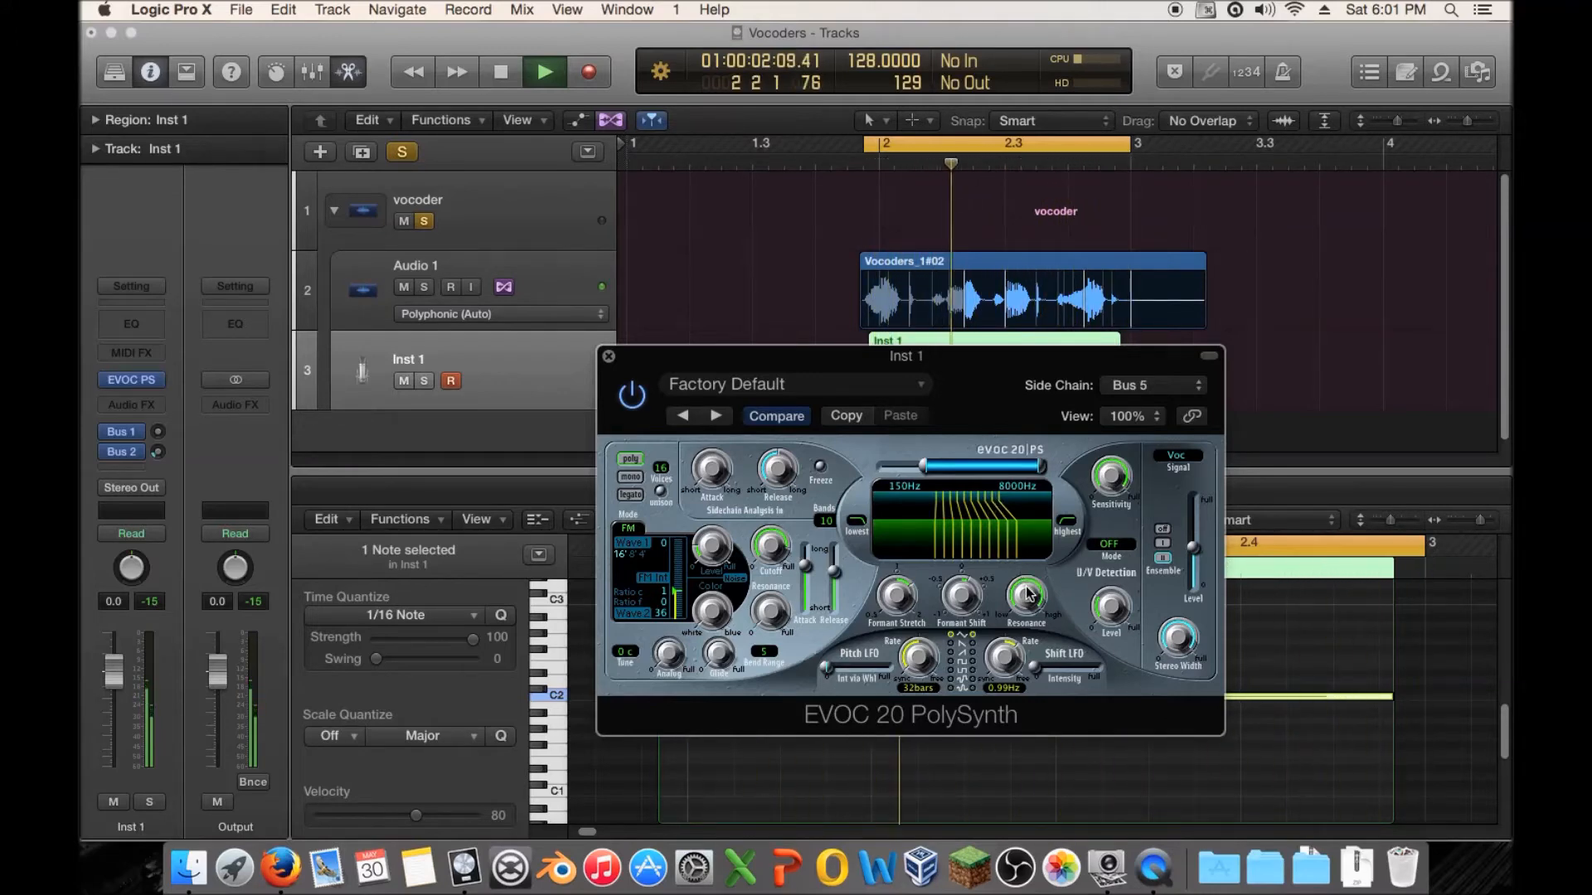
pyautogui.press('space')
pyautogui.moveTo(1028, 595); pyautogui.dragTo(1023, 320)
pyautogui.press('space')
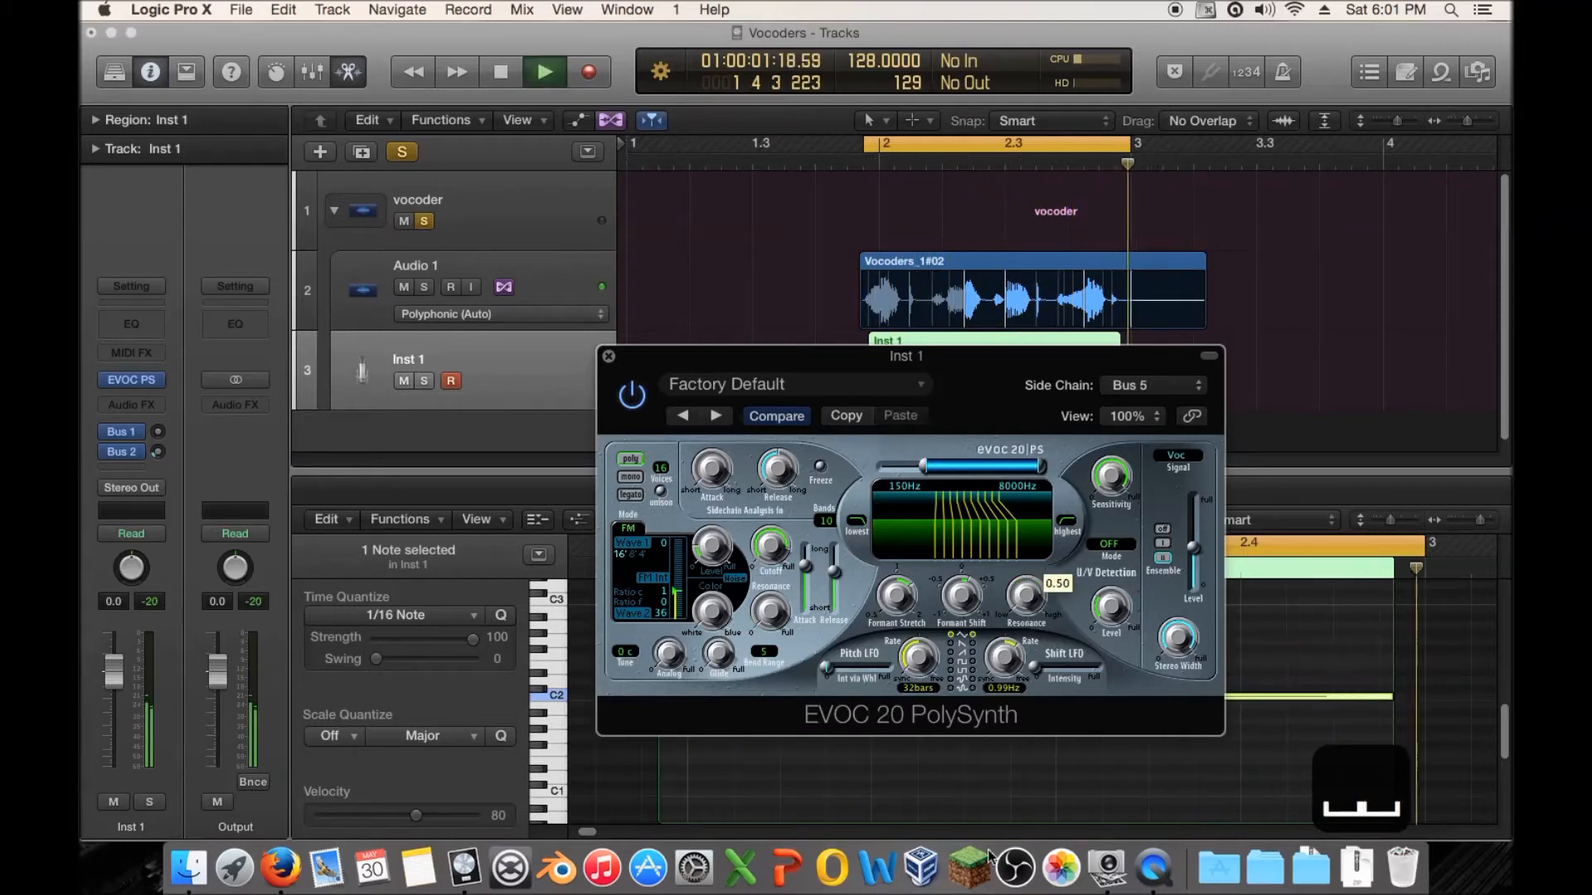
pyautogui.press('space')
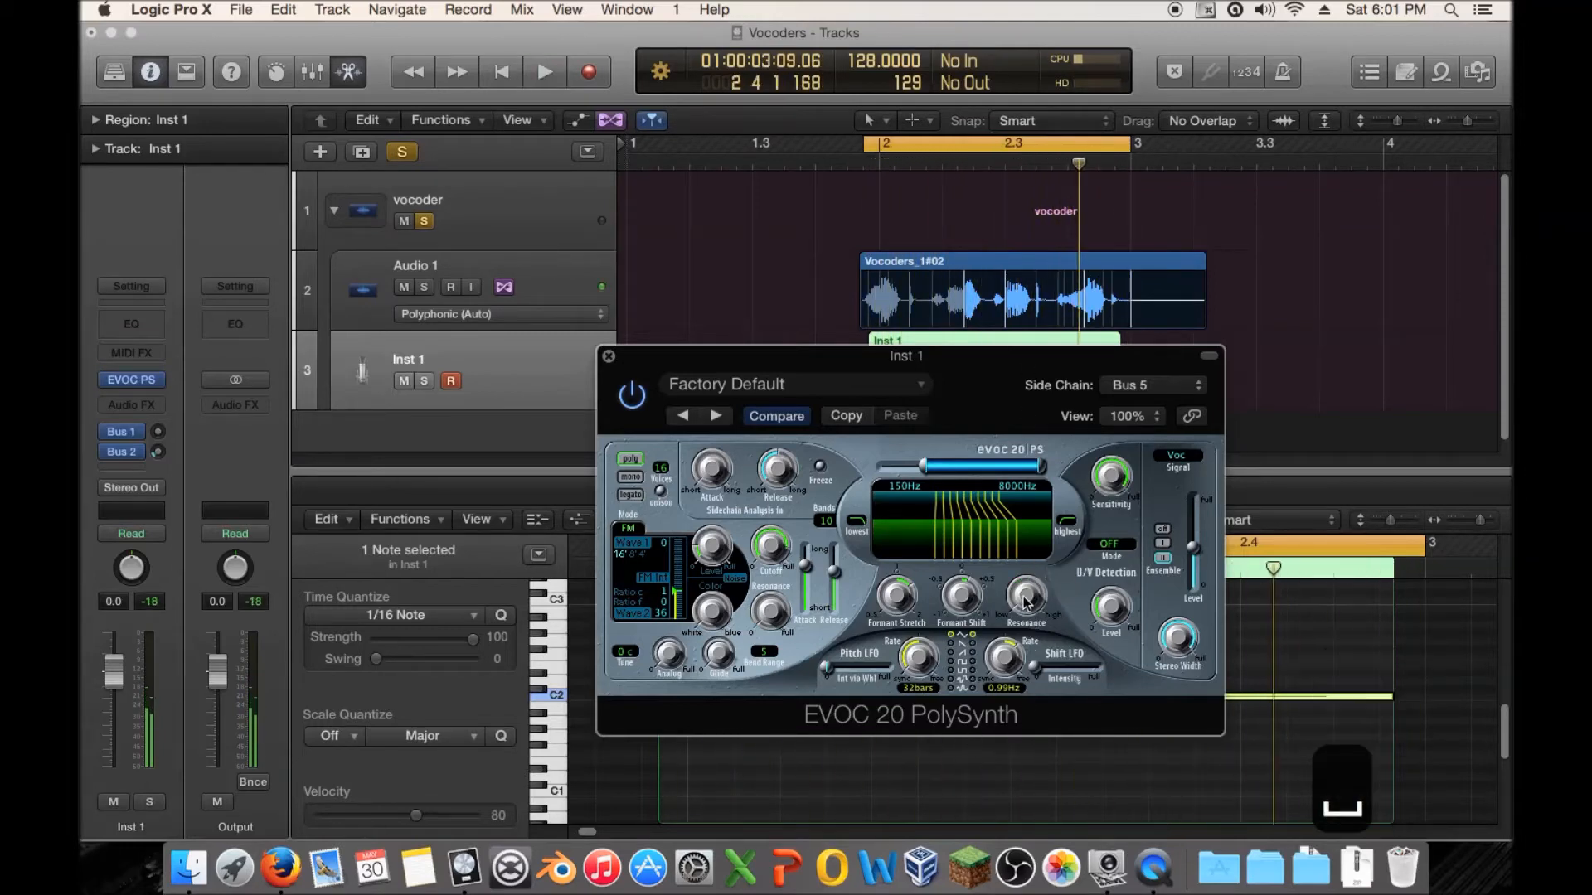
pyautogui.moveTo(1033, 602); pyautogui.dragTo(1011, 541)
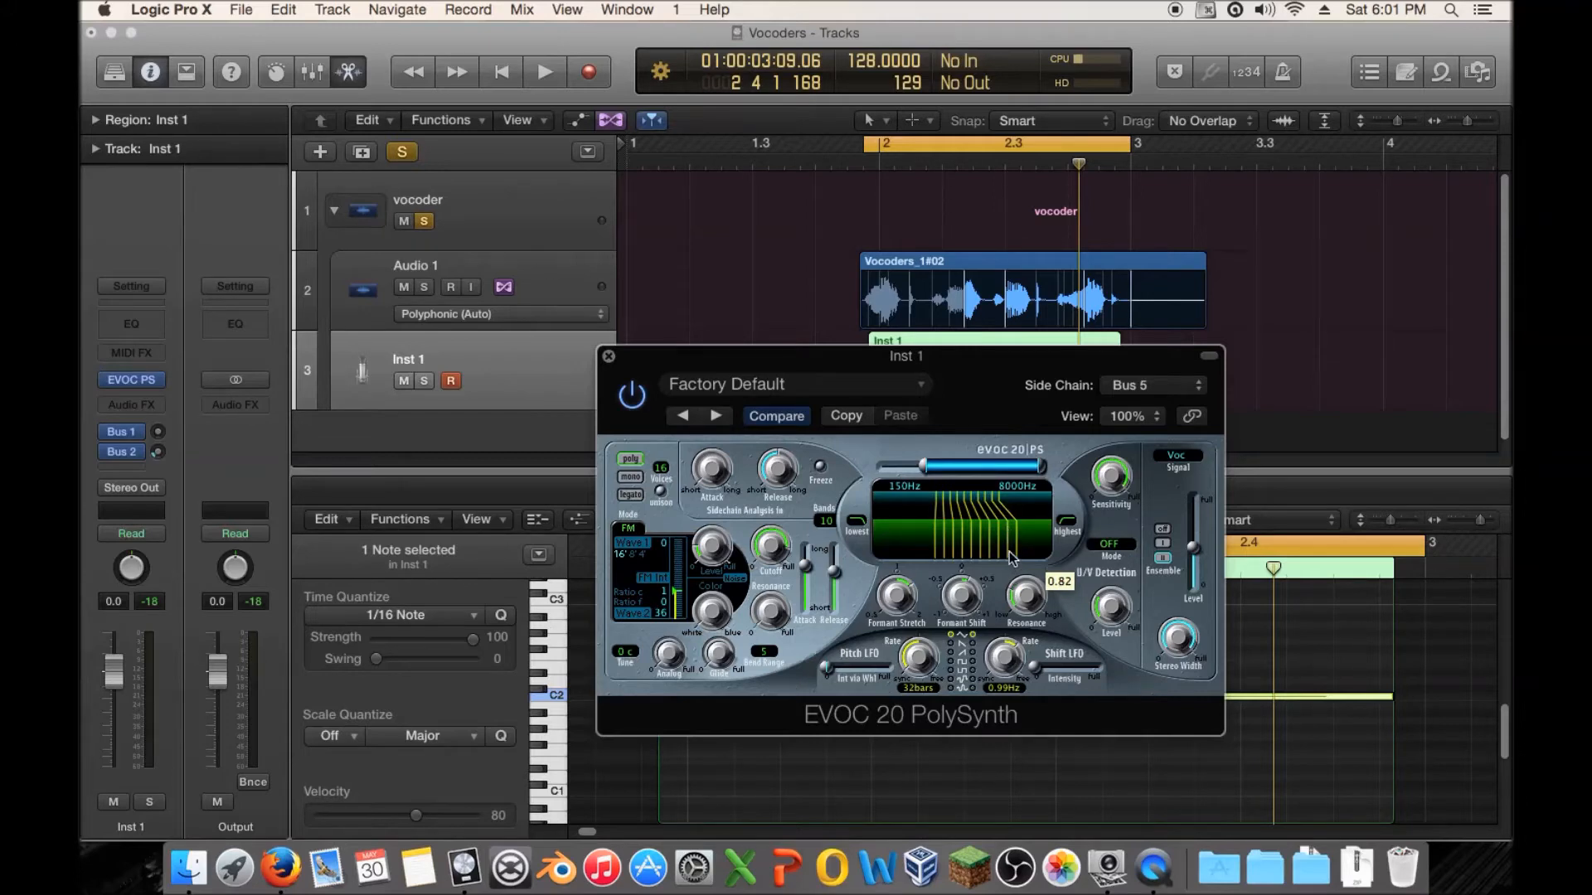
pyautogui.moveTo(1008, 551); pyautogui.dragTo(1026, 479)
pyautogui.moveTo(1033, 411); pyautogui.dragTo(987, 605)
# Step: Sweep the U/V Detection Sensitivity during playback and set it to 100%
pyautogui.press('space')
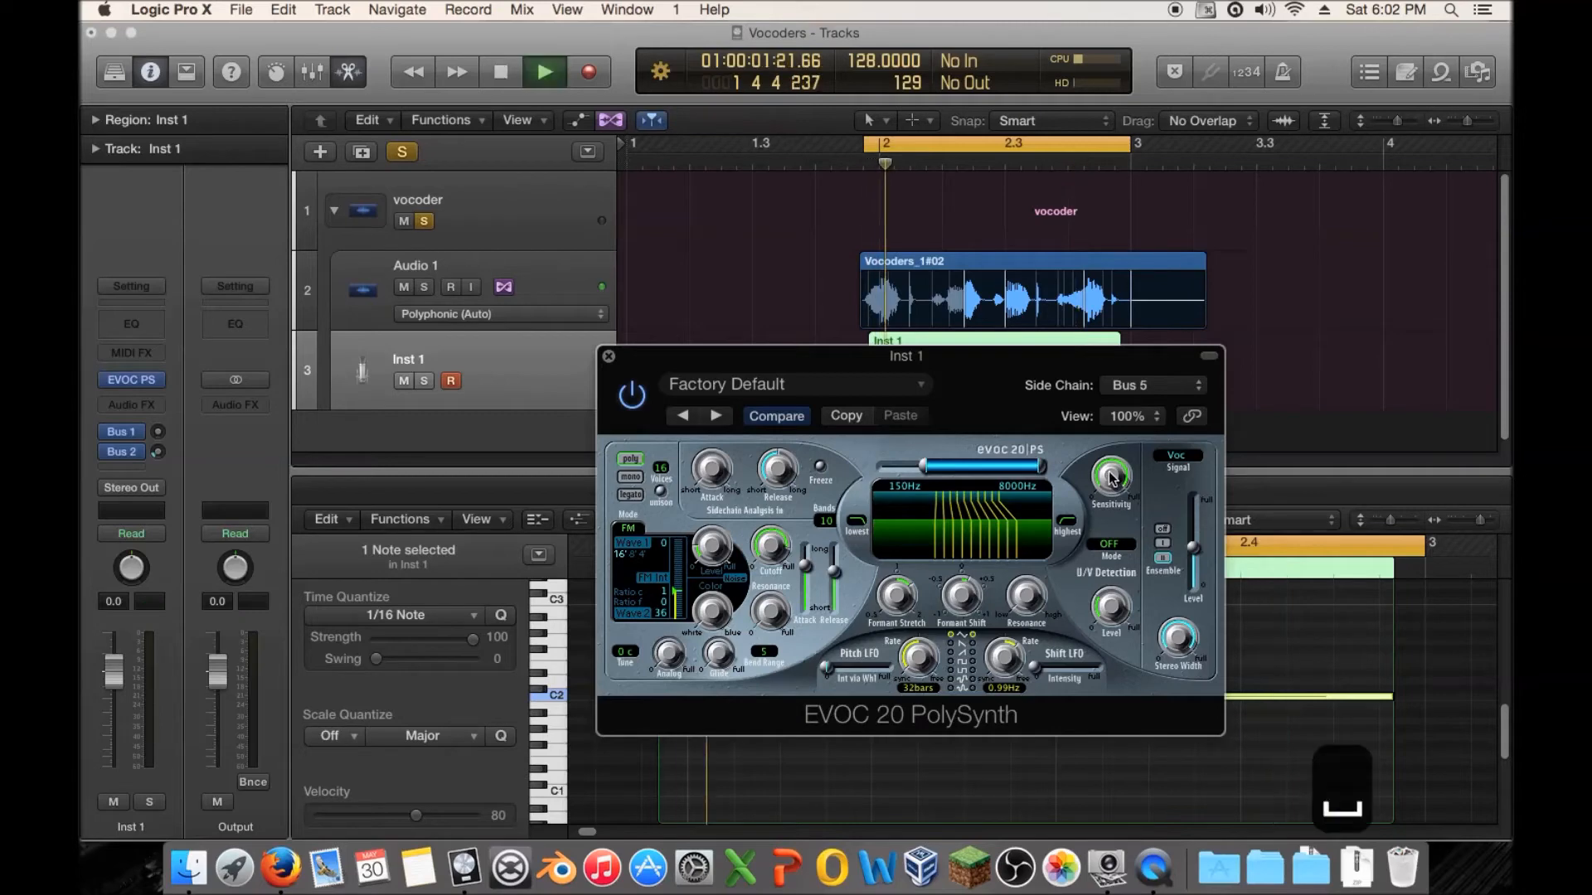
pyautogui.moveTo(1109, 561); pyautogui.dragTo(1108, 679)
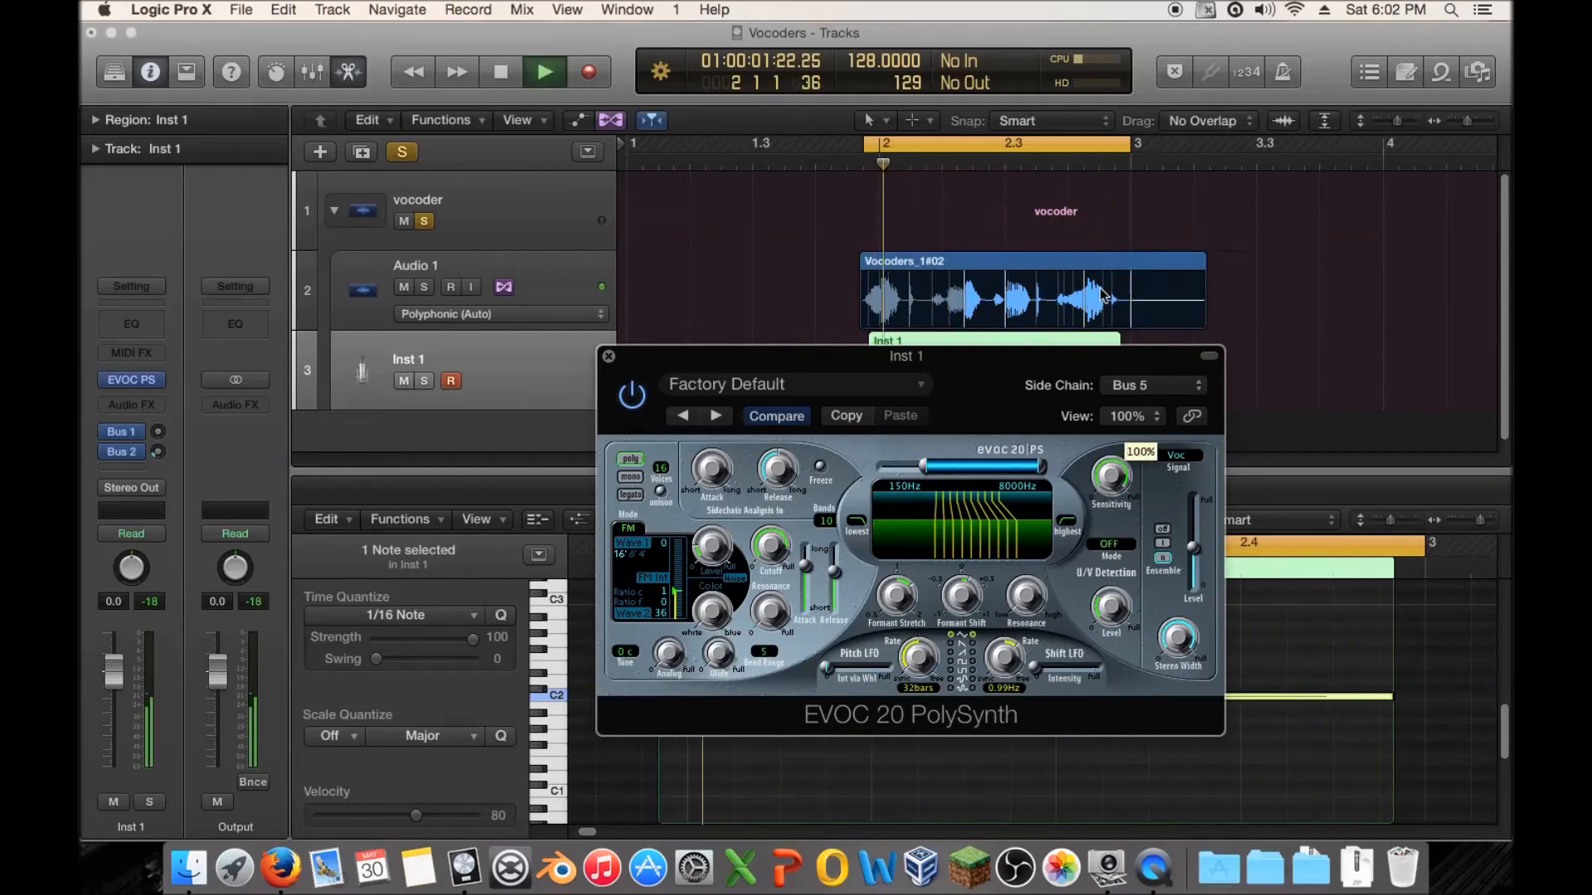
pyautogui.press('space')
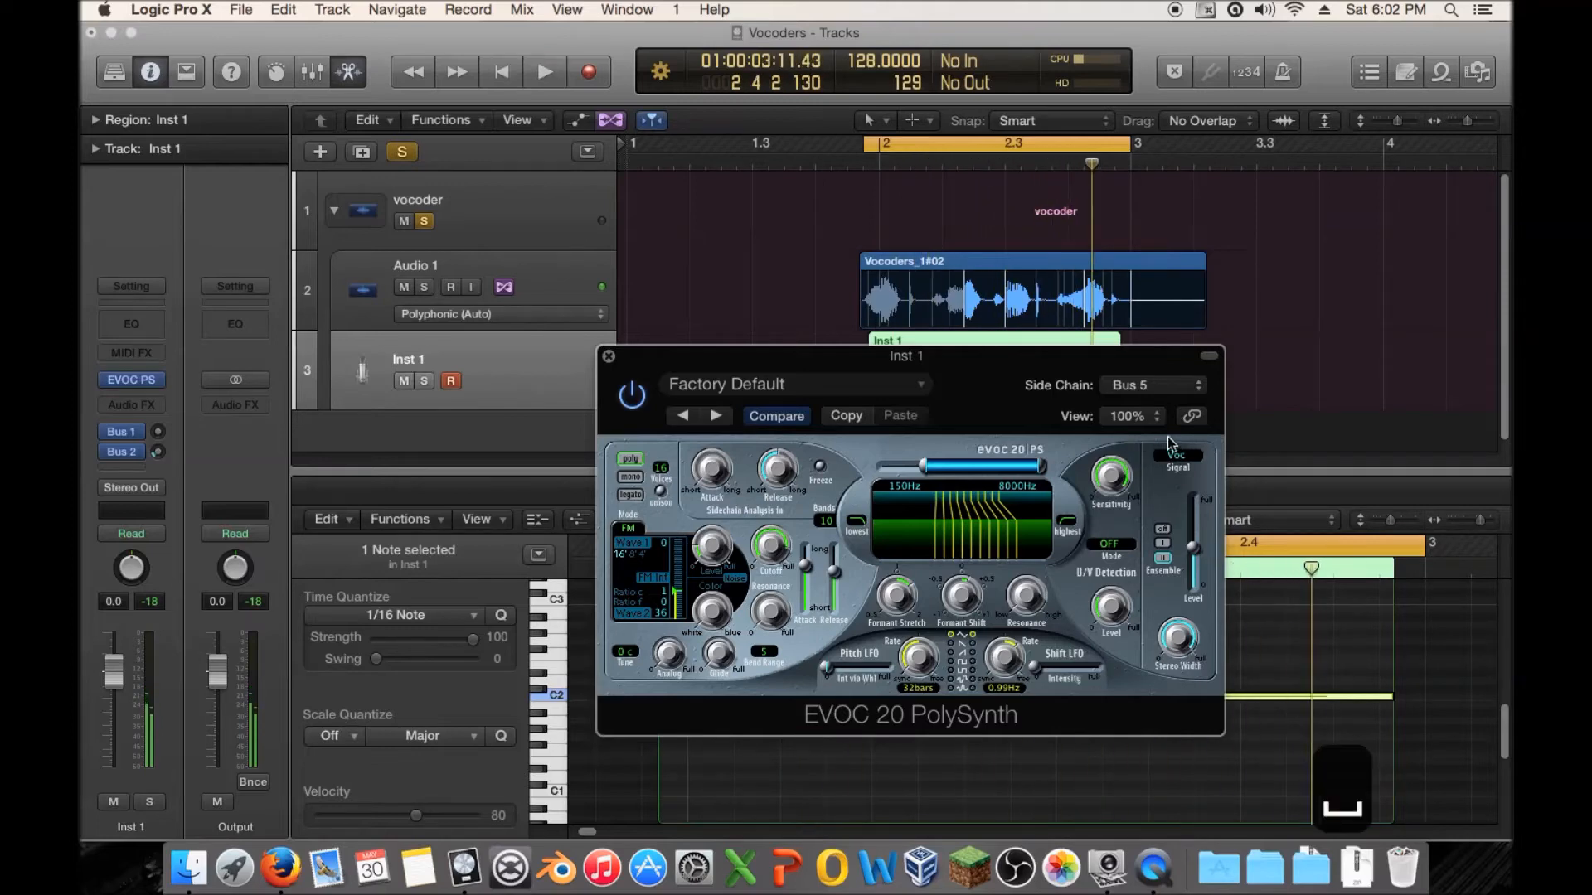
# Step: Select the Audio 1 track, try its volume at about -20.5 dB, and reset the fader to 0.0 dB
pyautogui.click(435, 252)
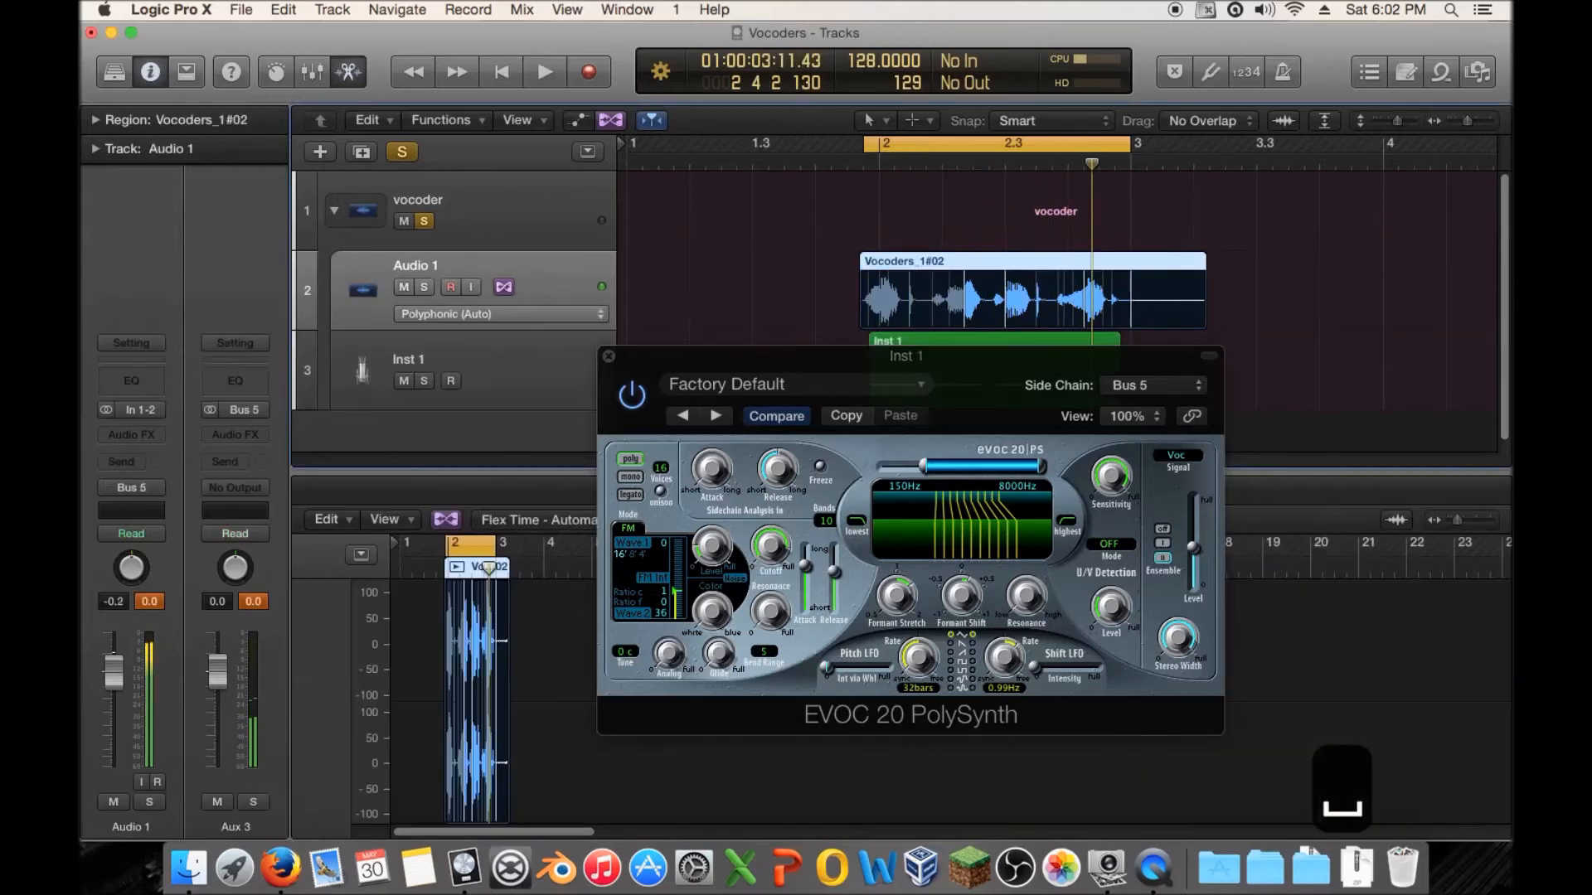
pyautogui.press('space')
pyautogui.click(1111, 487)
pyautogui.moveTo(1111, 486); pyautogui.dragTo(1101, 53)
pyautogui.press('space')
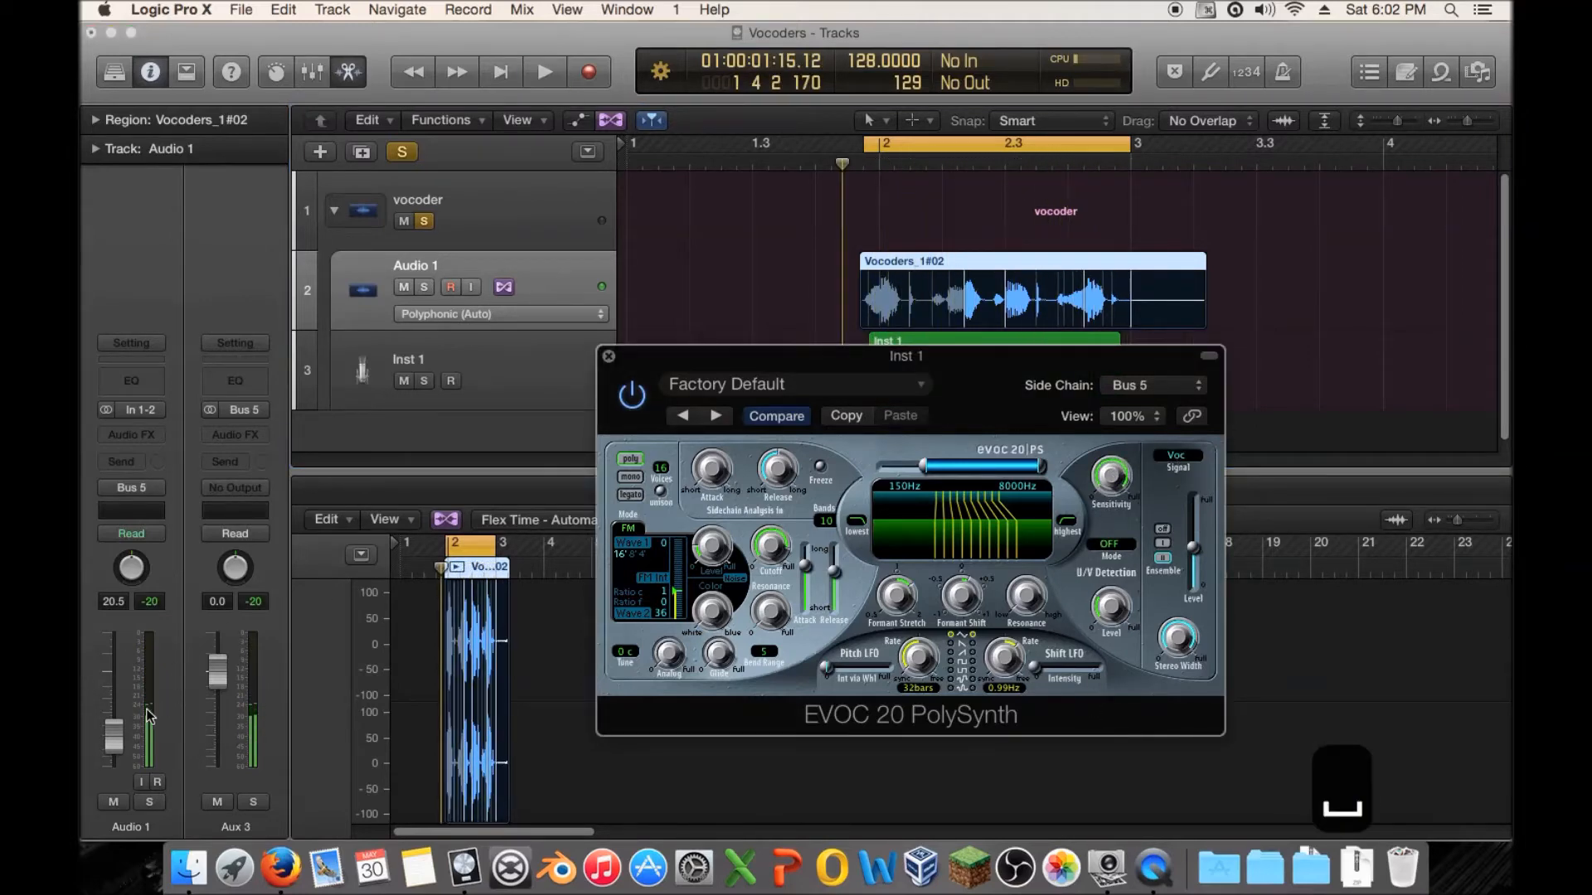
pyautogui.keyDown('alt'); pyautogui.click(114, 736); pyautogui.keyUp('alt')
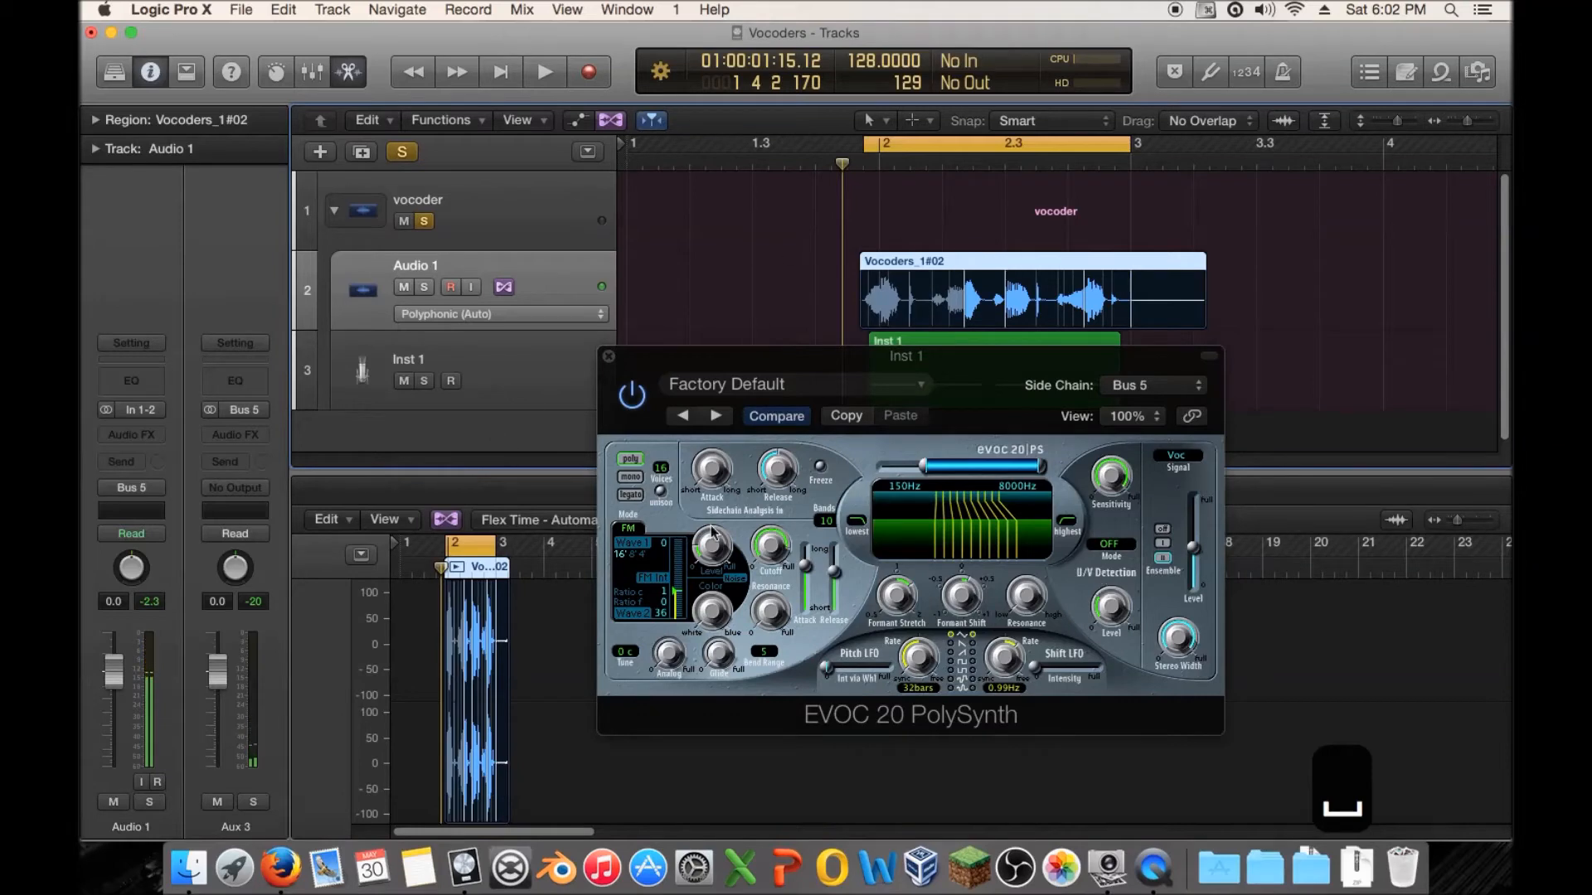
# Step: Try the U/V Detection modes Noise and N+Syn while the looped section plays, and set the mode to Blend
pyautogui.click(1120, 554)
pyautogui.click(1119, 554)
pyautogui.click(1119, 553)
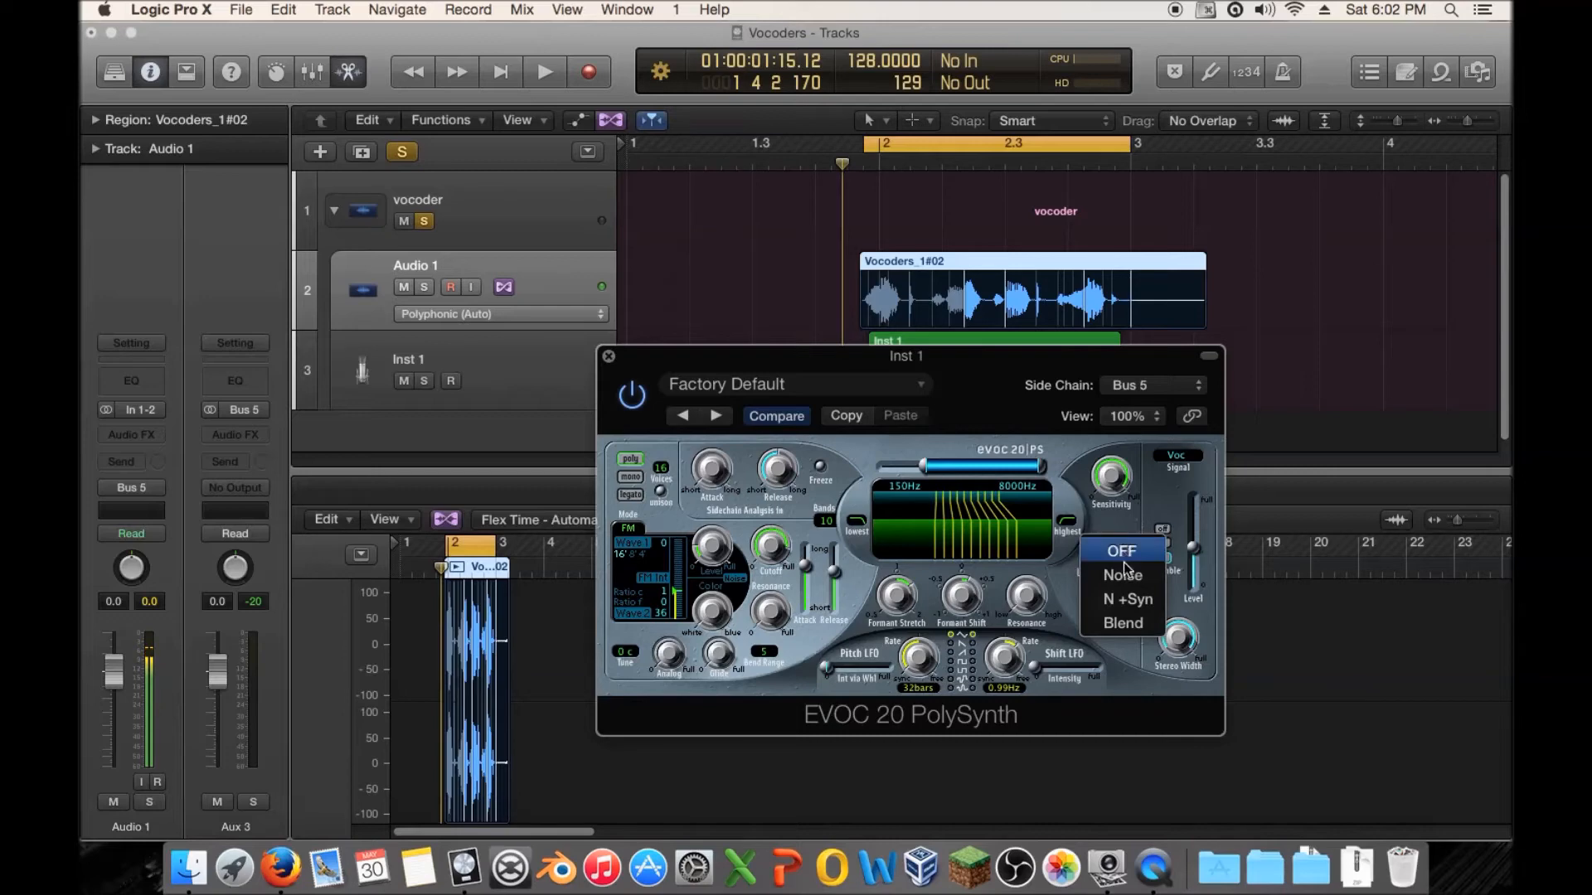
pyautogui.click(1123, 572)
pyautogui.press('space')
pyautogui.click(1119, 554)
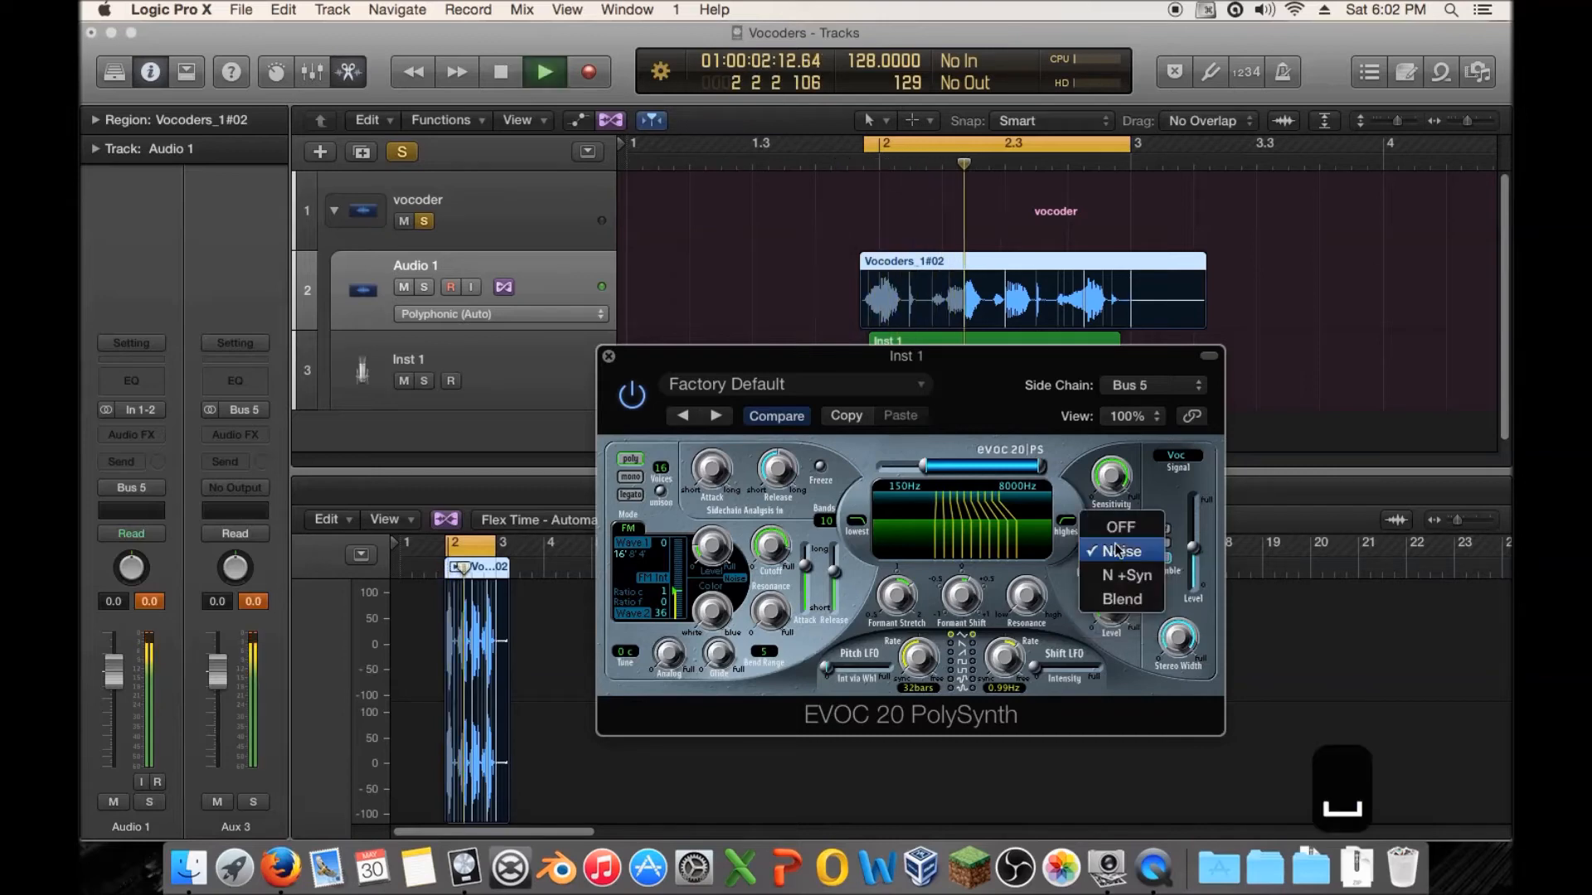
pyautogui.click(1129, 578)
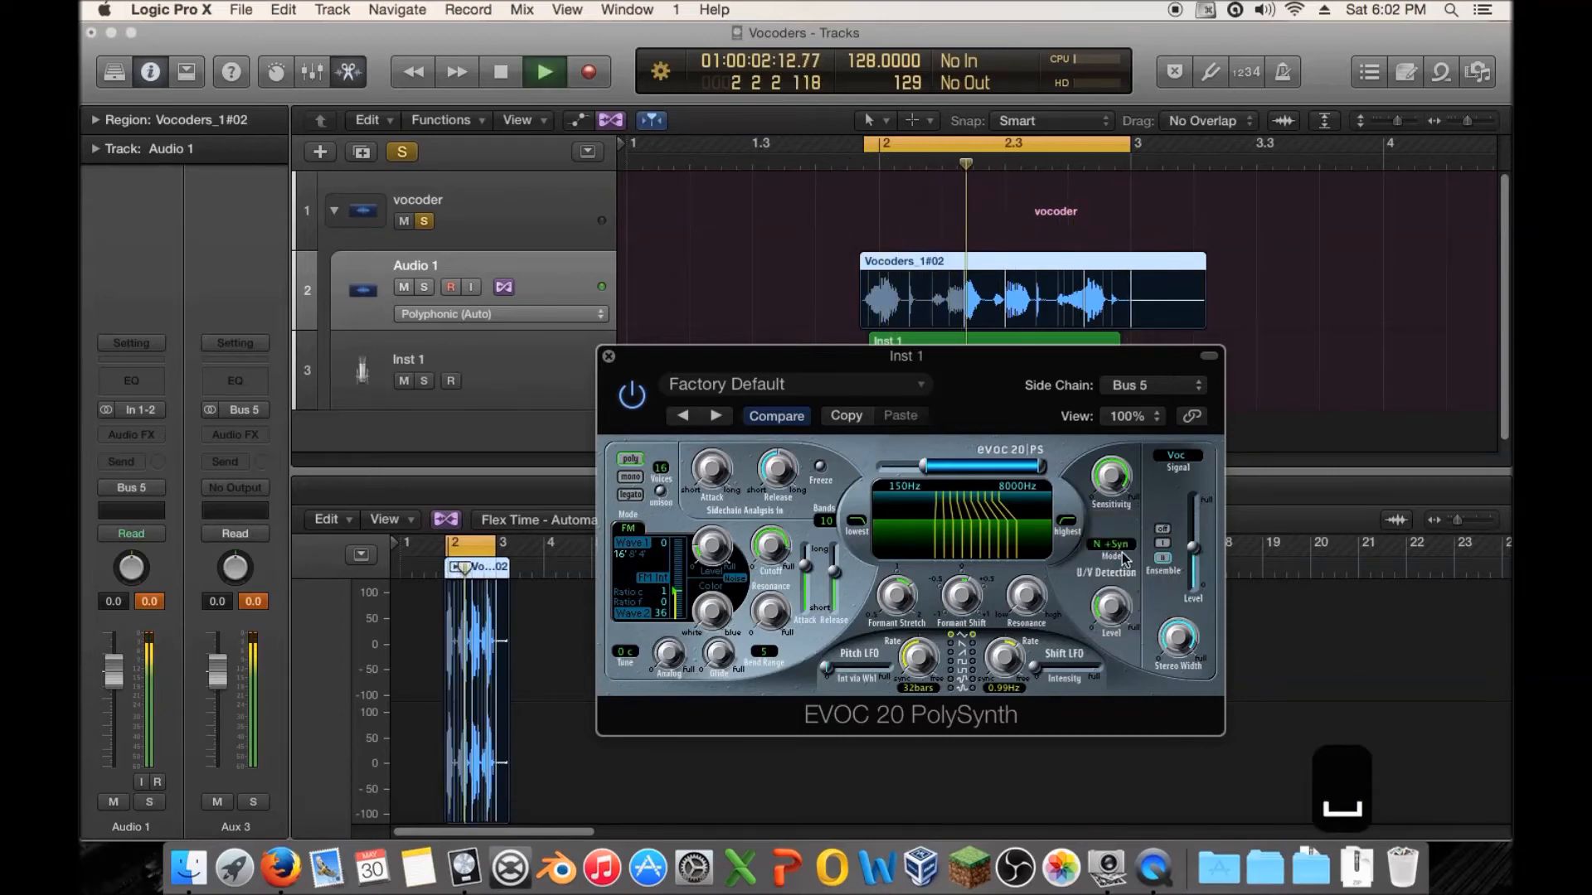
pyautogui.click(1124, 554)
pyautogui.click(1126, 570)
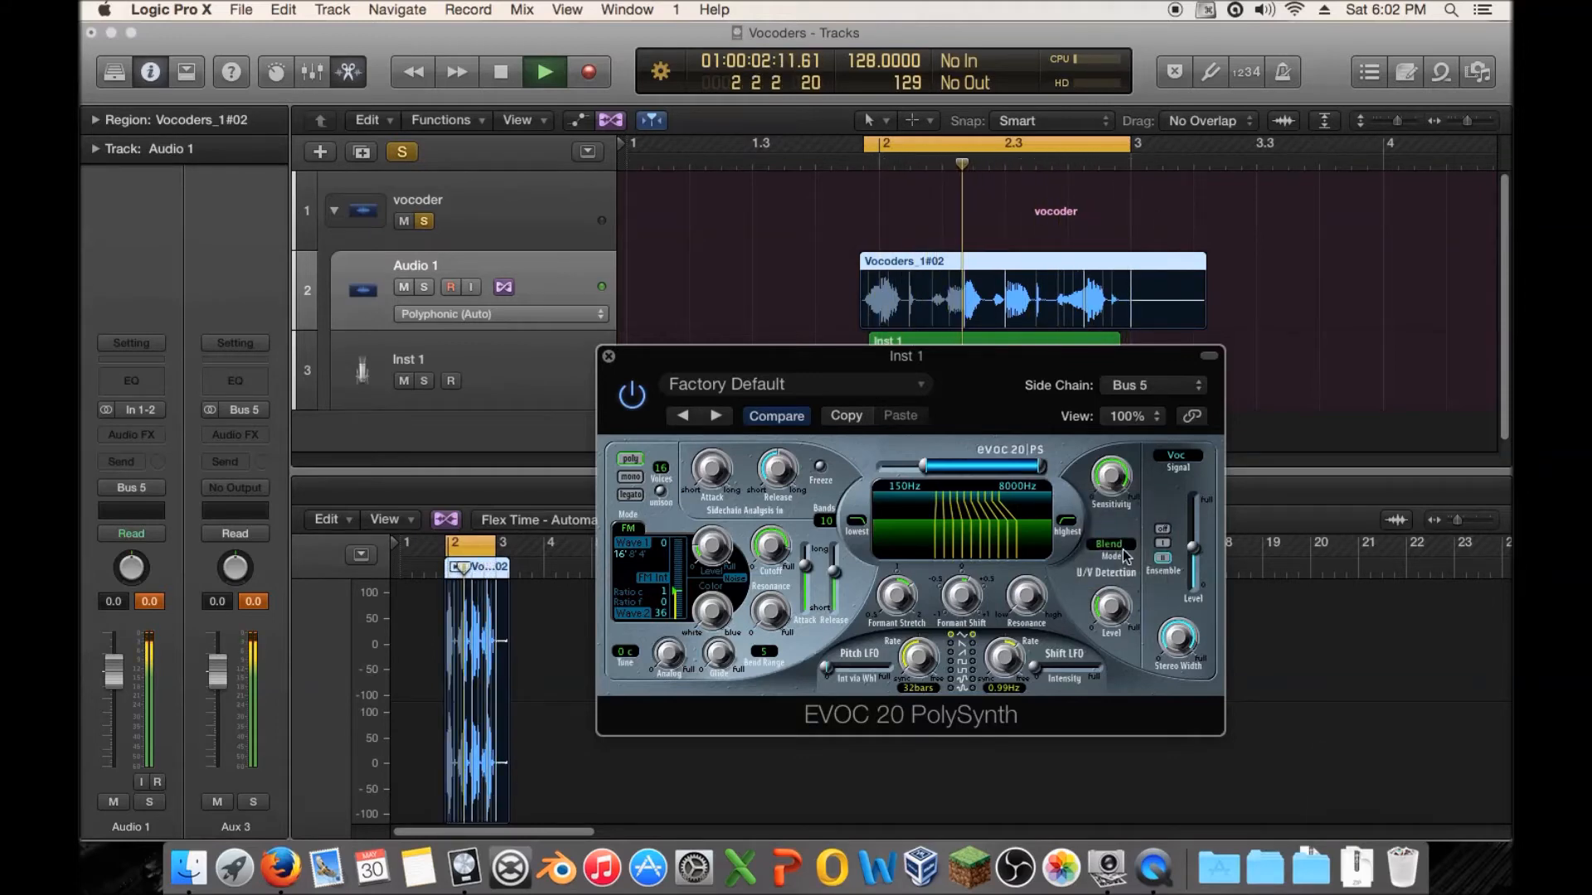
pyautogui.press('space')
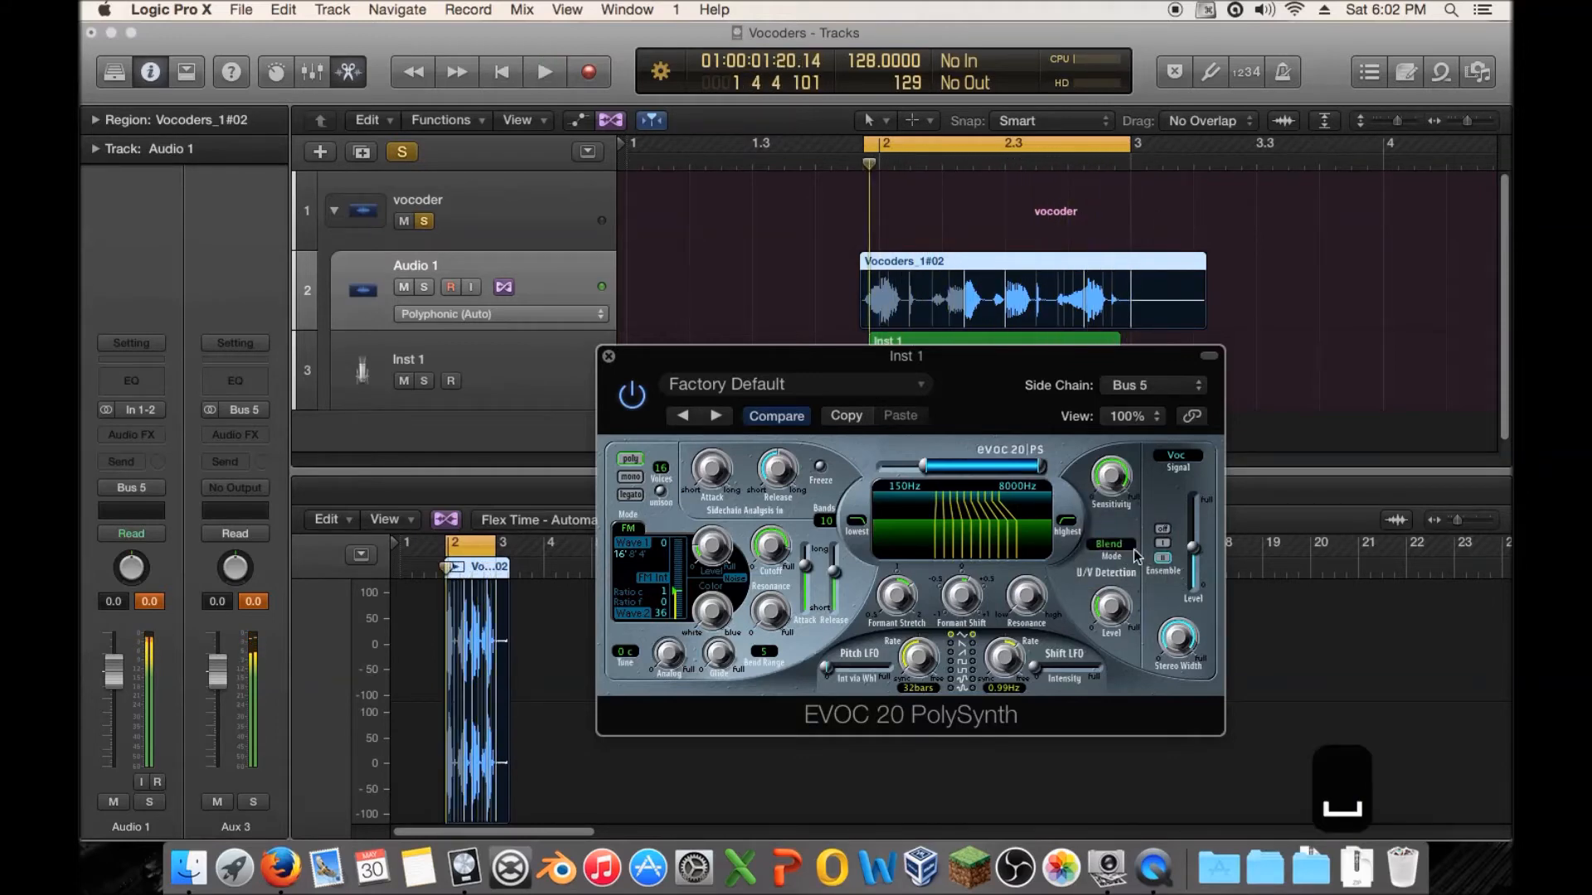
# Step: Compare U/V Detection turned off against Blend during playback, ending on Blend
pyautogui.click(1126, 546)
pyautogui.click(1122, 484)
pyautogui.press('space')
pyautogui.click(1124, 550)
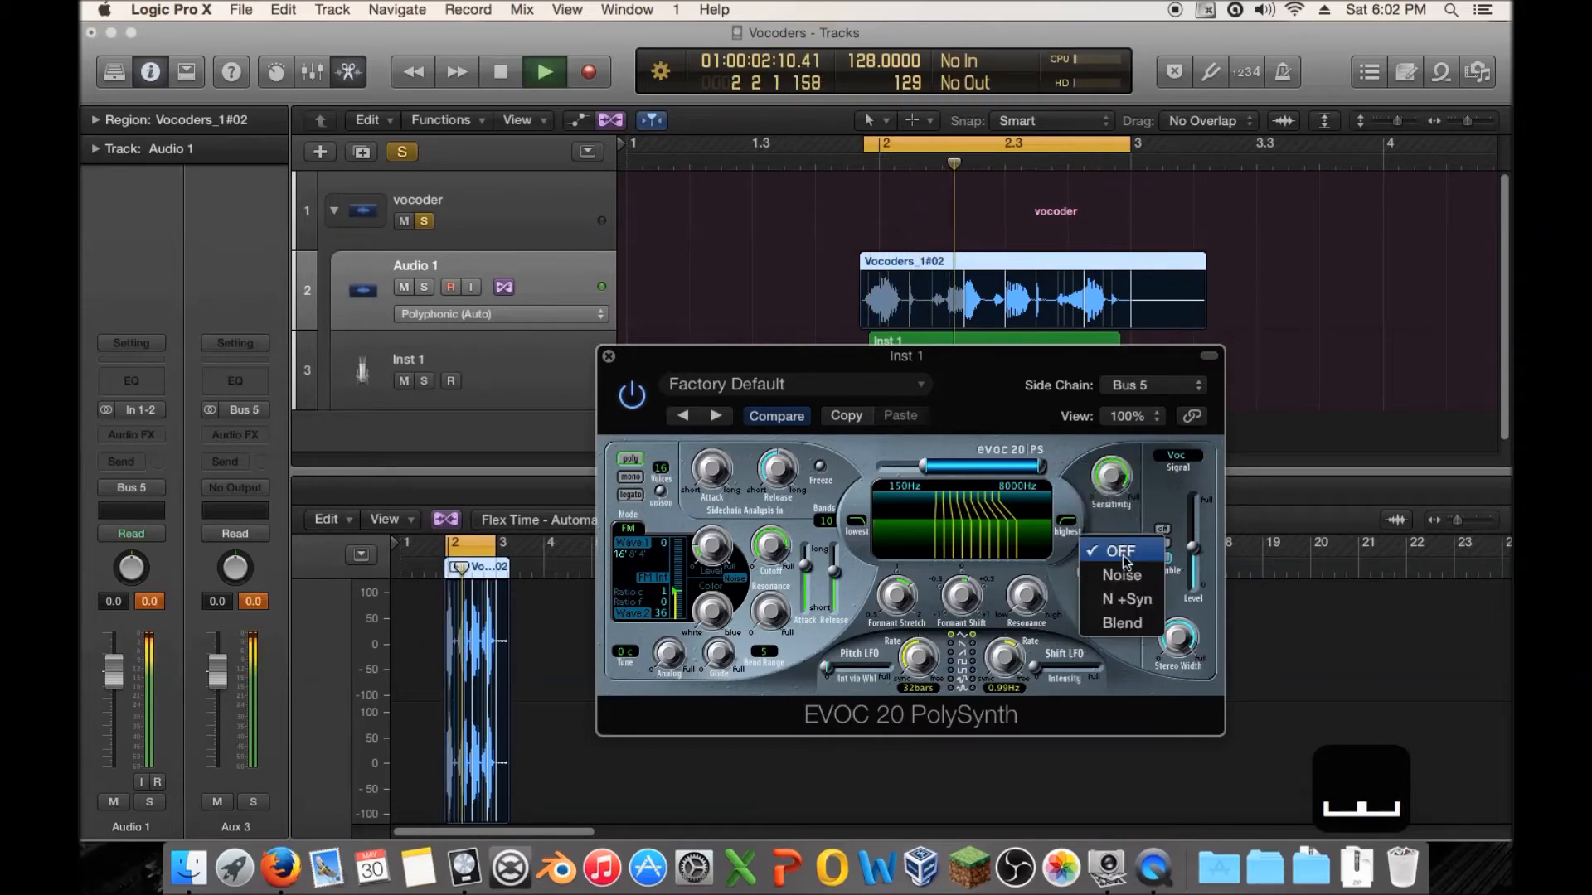
pyautogui.click(1123, 626)
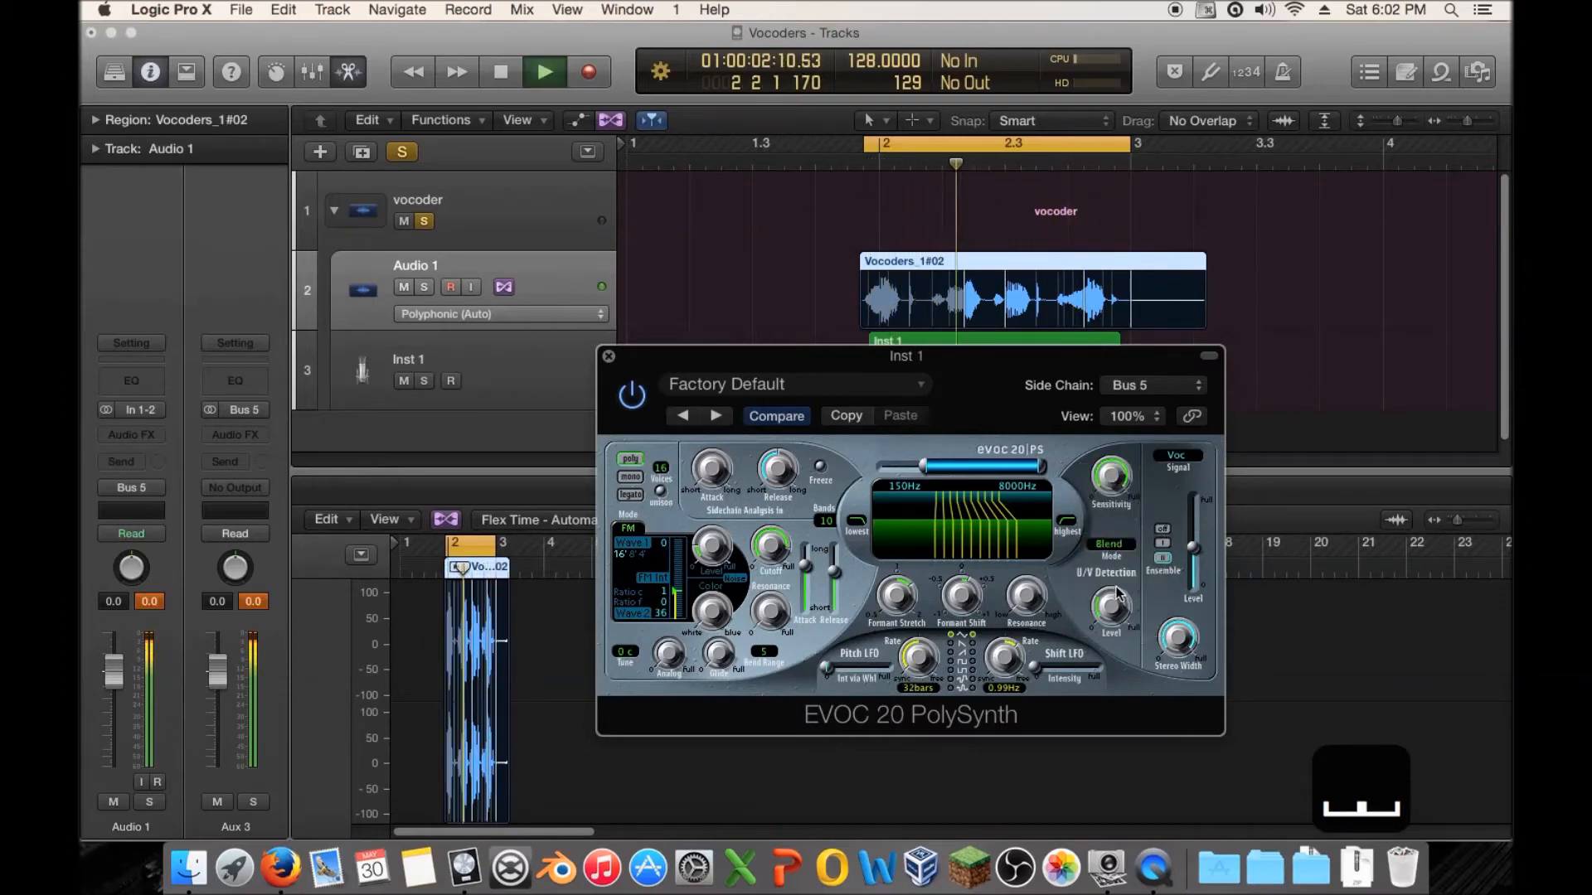
pyautogui.press('space')
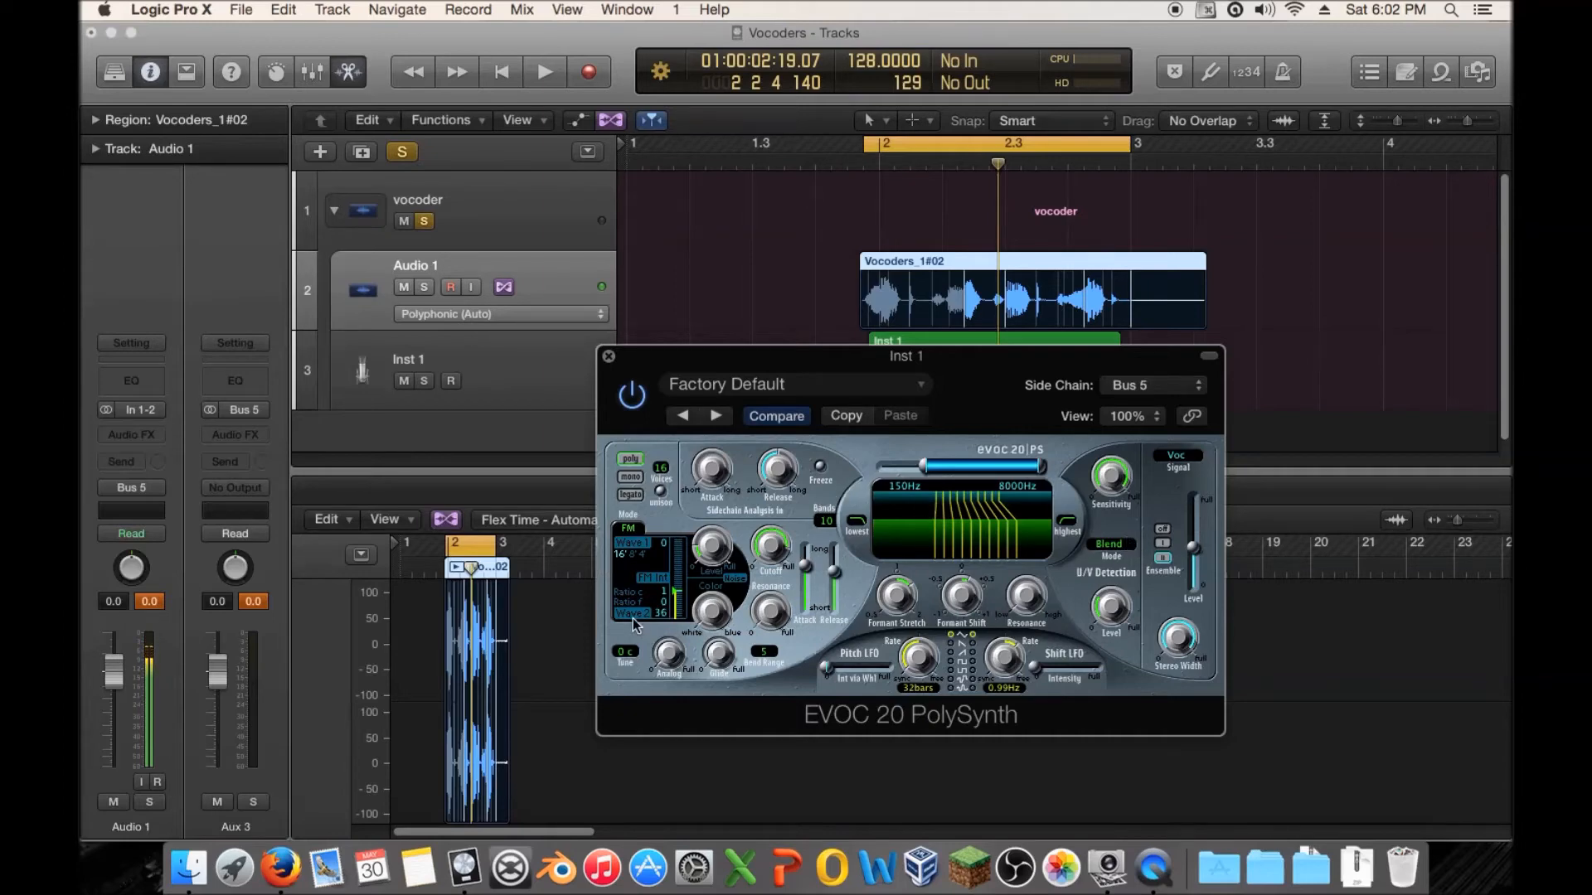
# Step: Switch the synth's oscillator mode from FM to Dual and listen to the looped section
pyautogui.click(630, 528)
pyautogui.click(633, 530)
pyautogui.click(636, 529)
pyautogui.click(629, 529)
pyautogui.click(629, 529)
pyautogui.press('space')
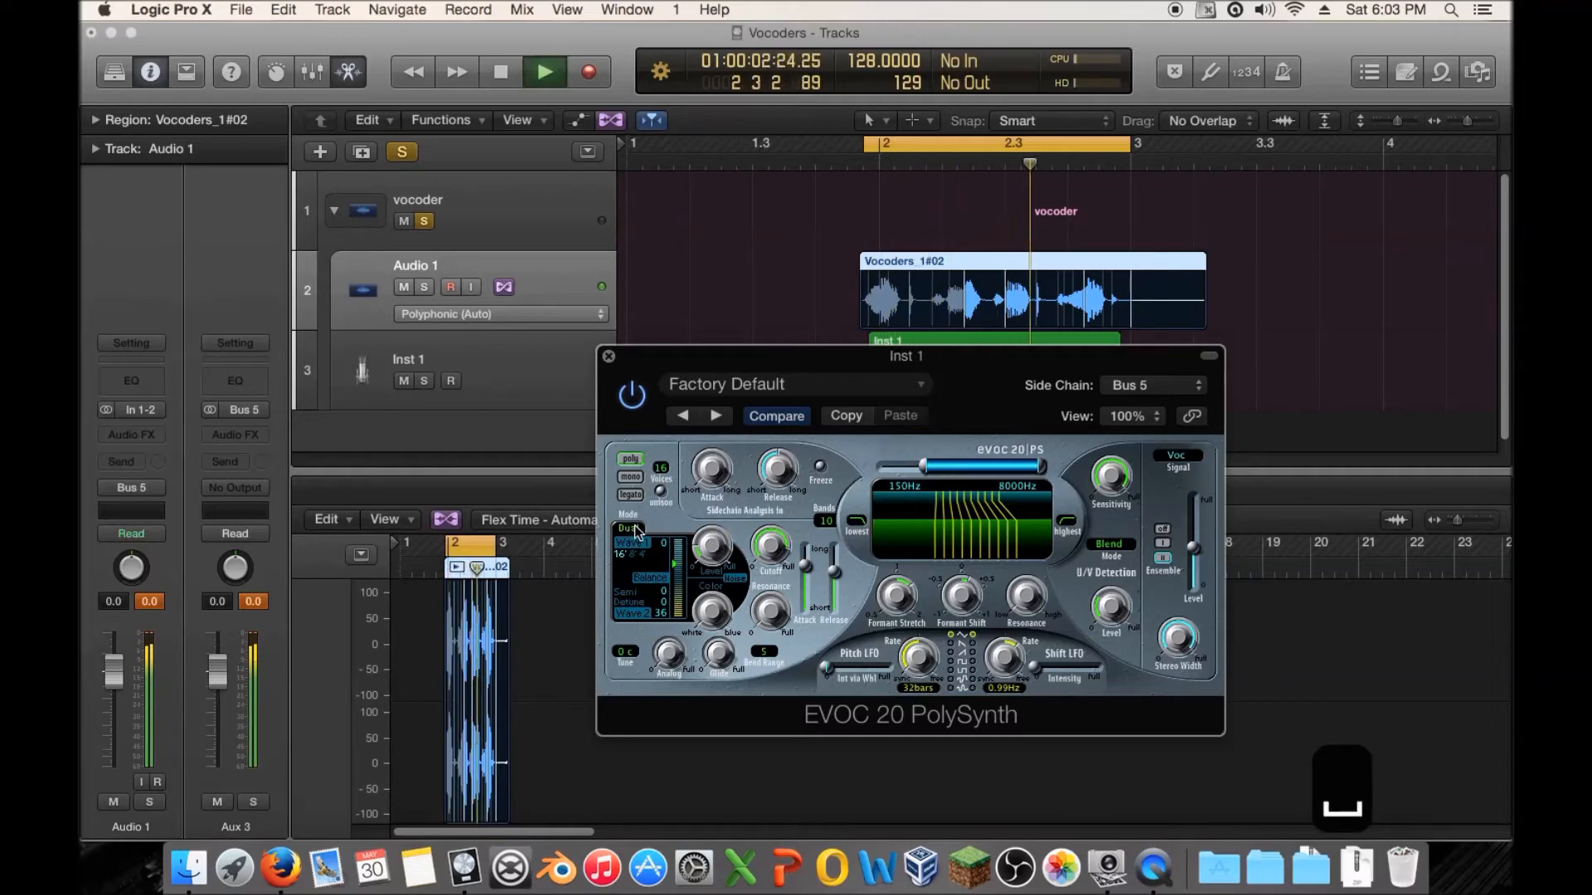
pyautogui.press('space')
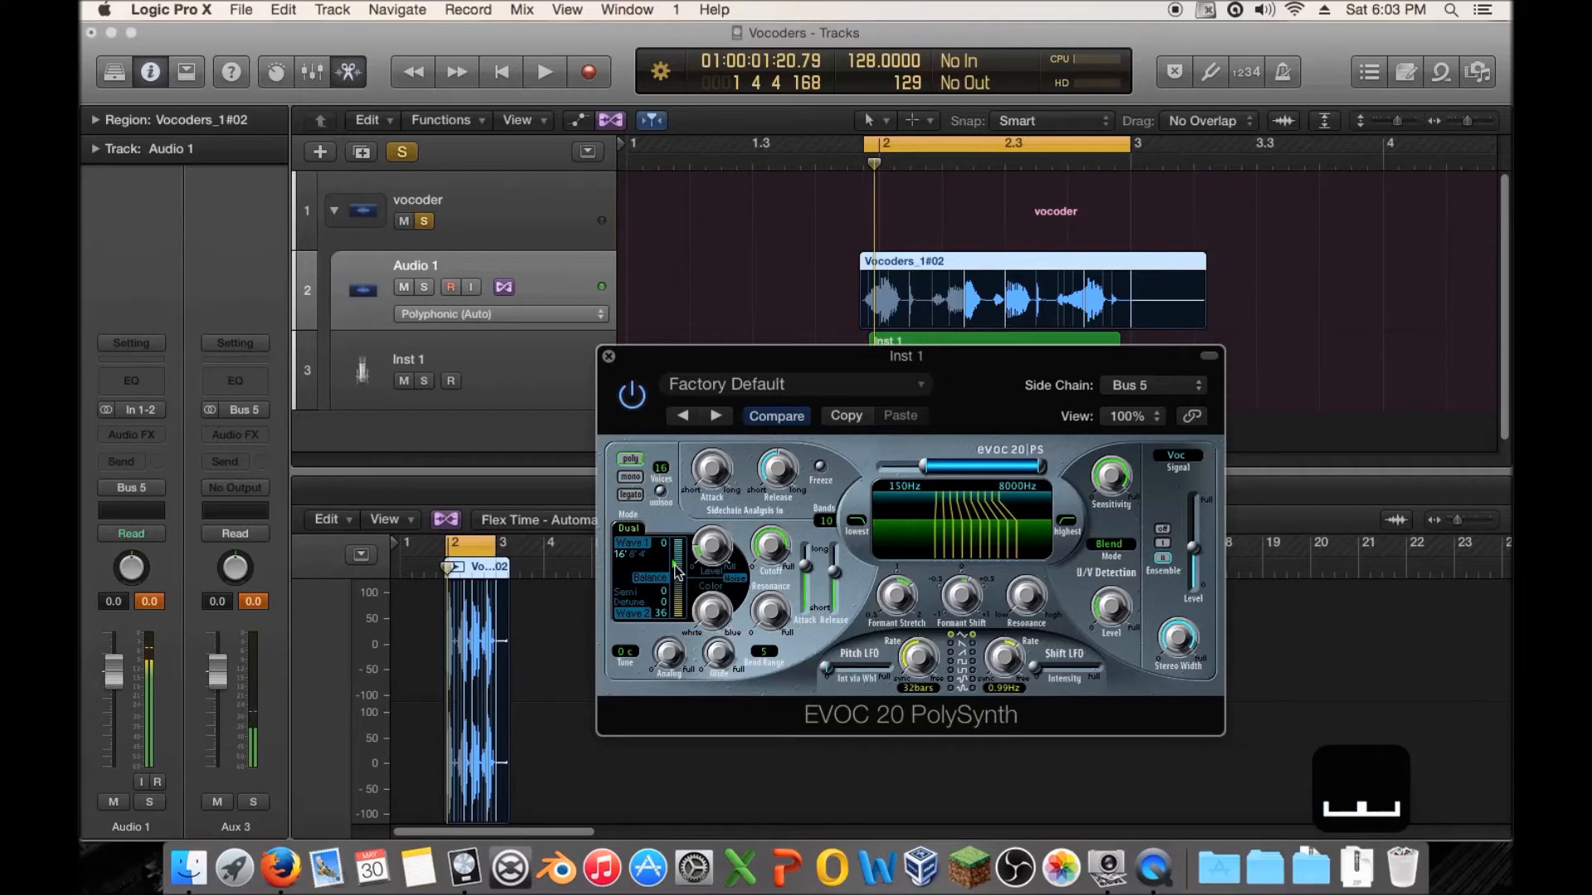
# Step: Lower the Balance between Wave 1 and Wave 2, and sweep the Noise Level up and back down during playback
pyautogui.press('space')
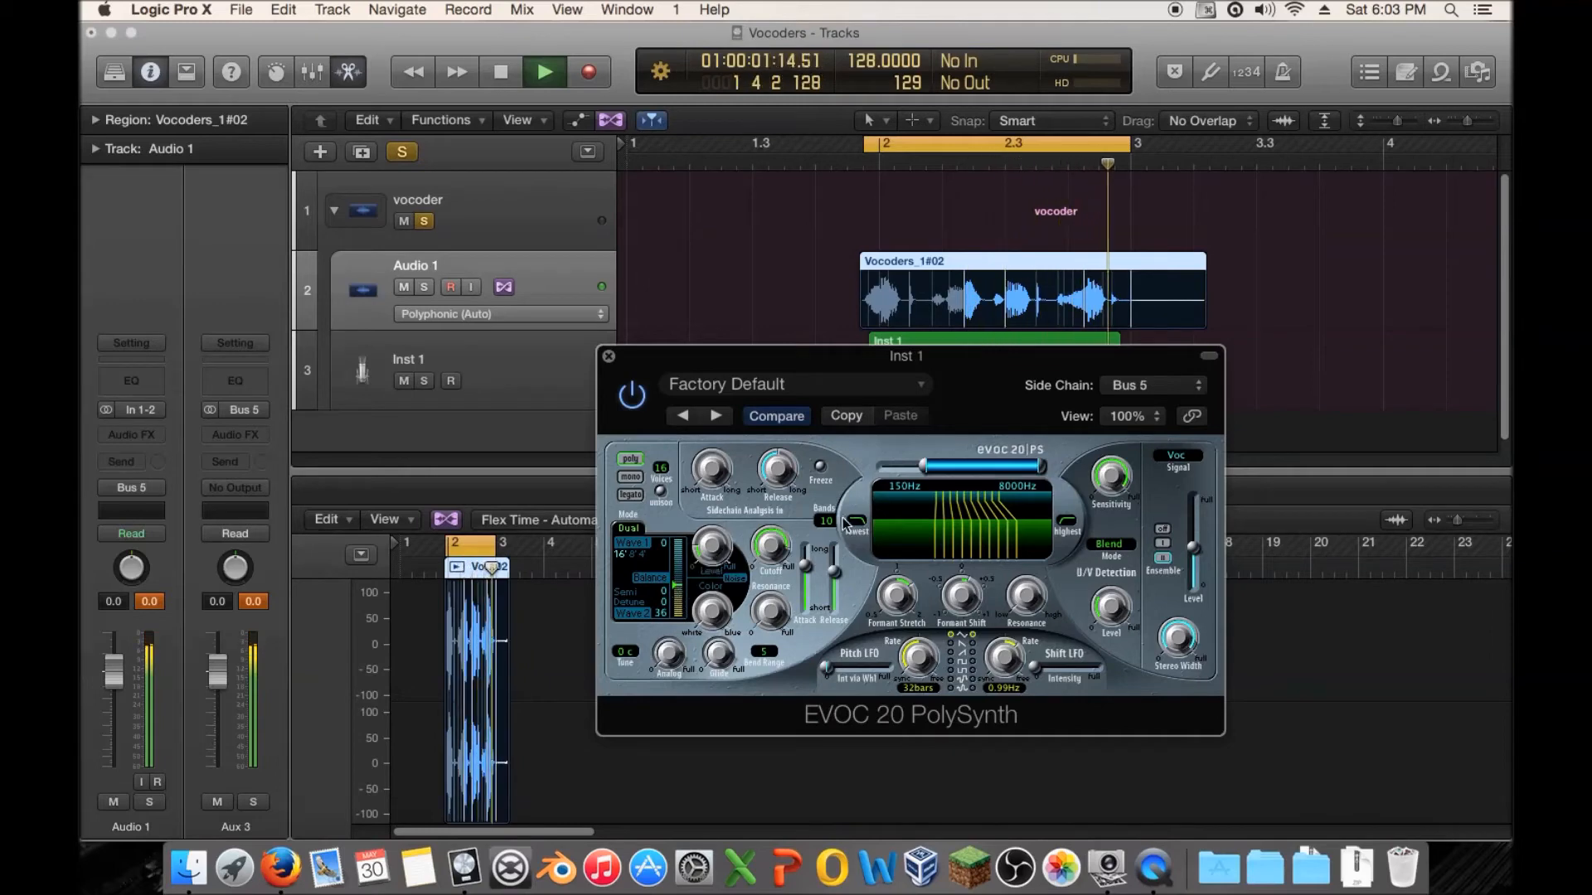
pyautogui.press('space')
pyautogui.press('space')
pyautogui.moveTo(712, 548); pyautogui.dragTo(730, 471)
pyautogui.moveTo(730, 433); pyautogui.dragTo(723, 515)
pyautogui.press('space')
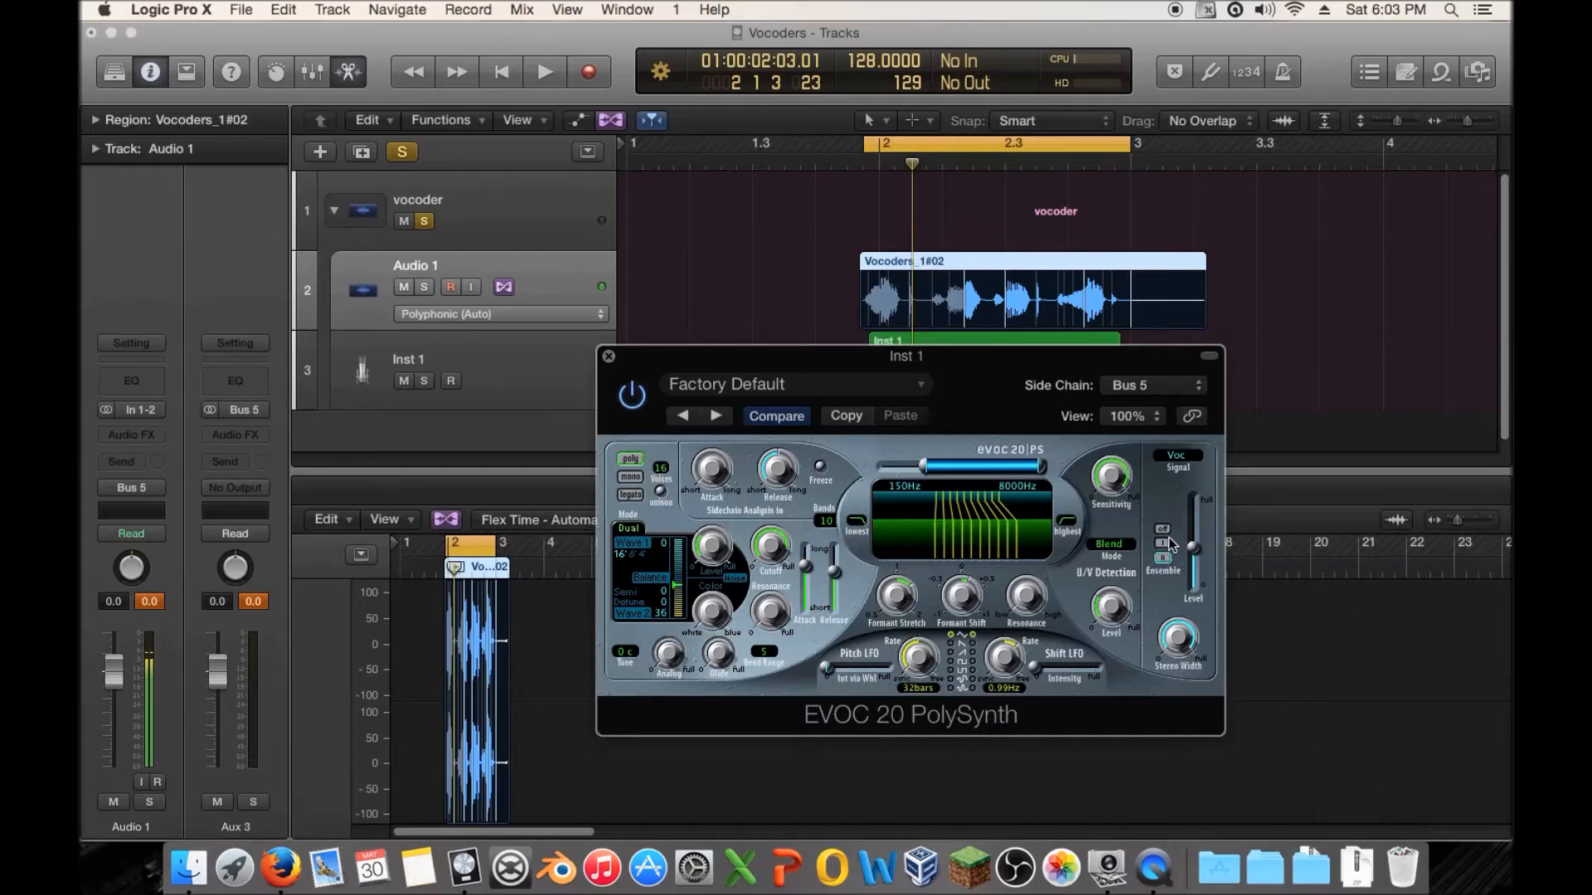
# Step: Compare the Ensemble settings while the section plays and turn the Ensemble effect off
pyautogui.press('space')
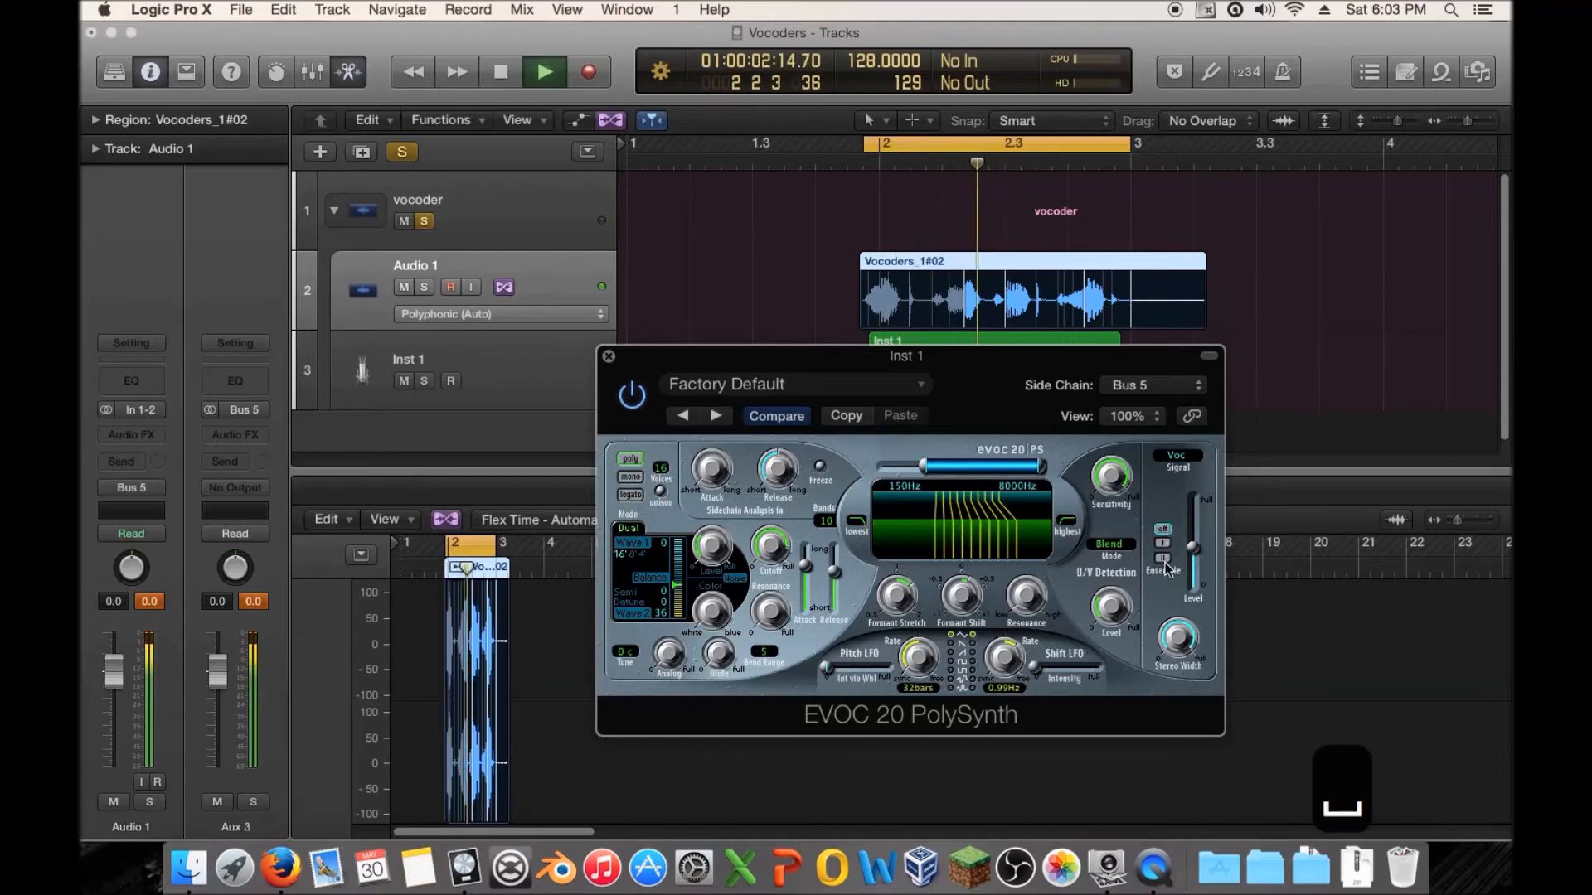
pyautogui.click(1162, 558)
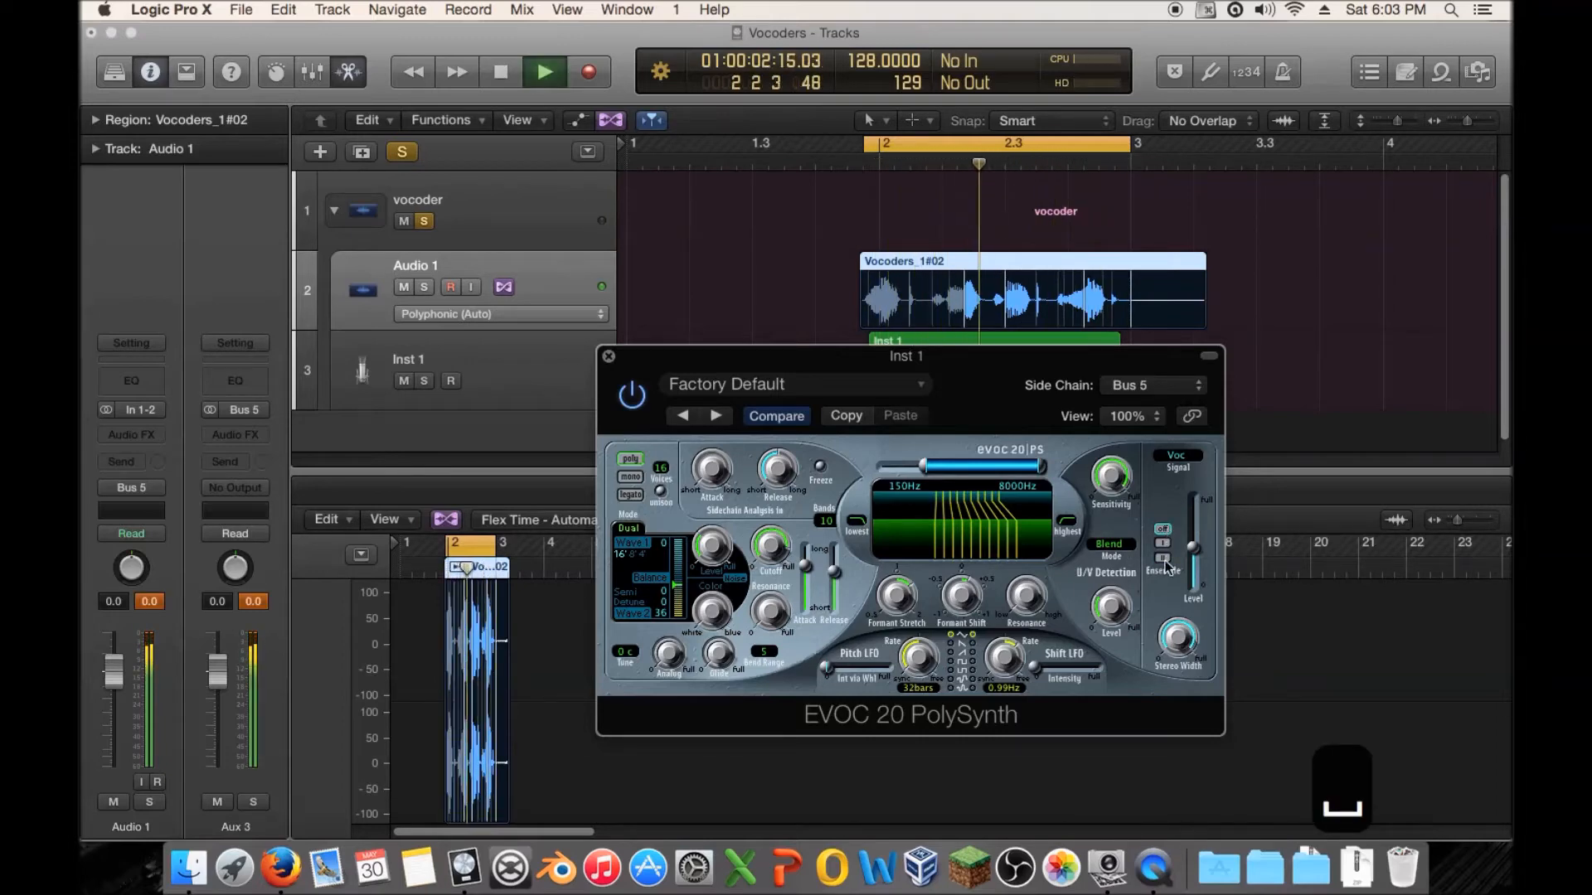
pyautogui.click(1163, 529)
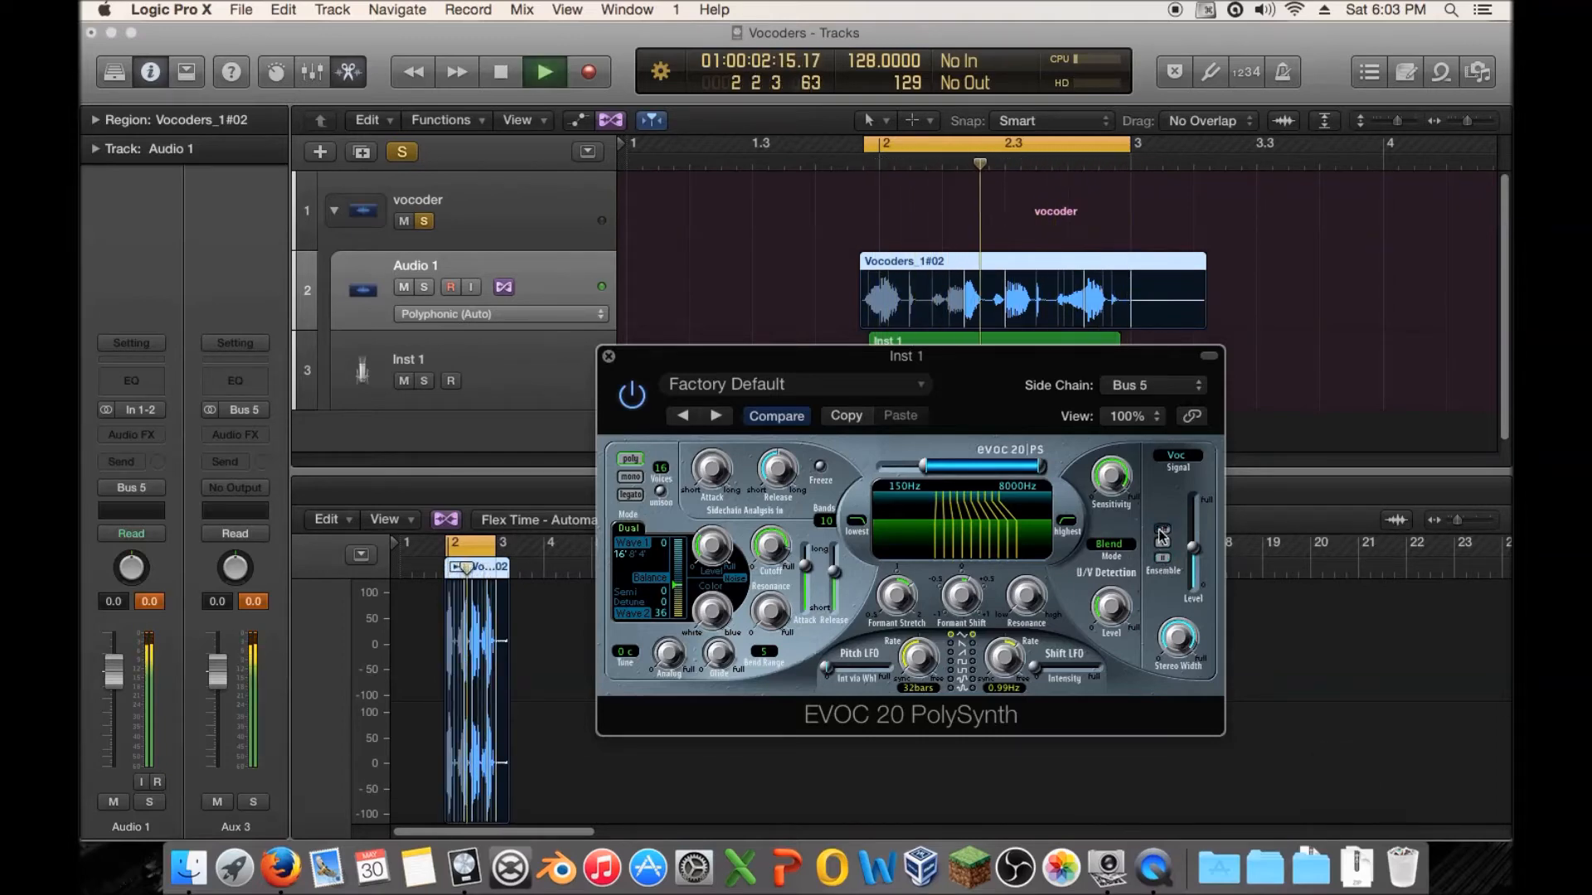
pyautogui.press('space')
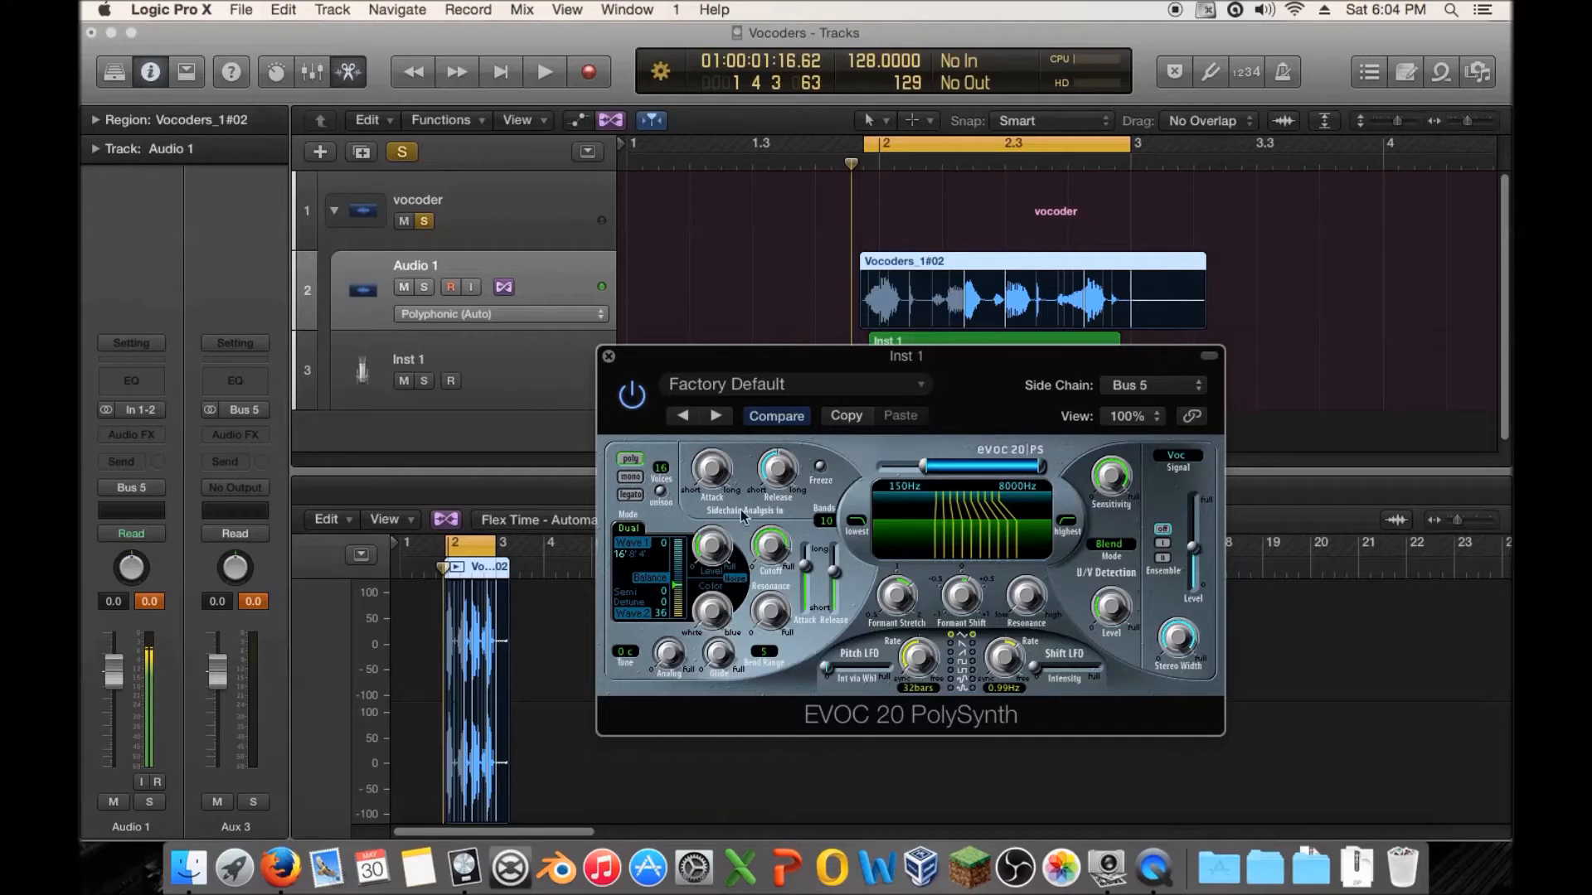
# Step: Try the Sidechain Analysis Attack at 36.00 ms and sweep its Release time while the looped section plays
pyautogui.press('space')
pyautogui.moveTo(777, 622); pyautogui.dragTo(715, 416)
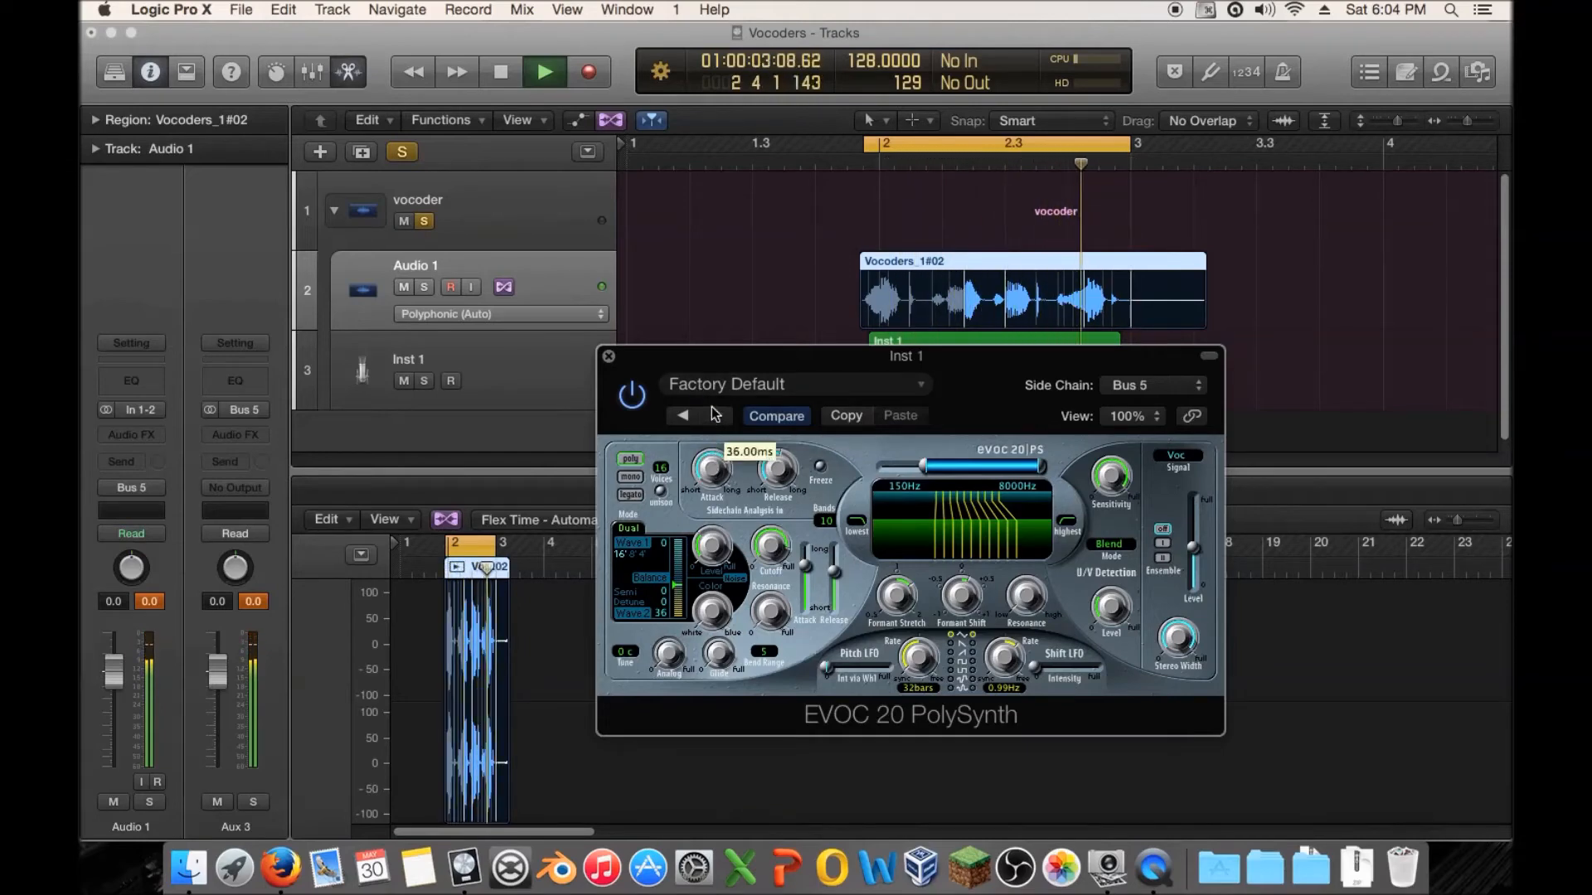
pyautogui.press('space')
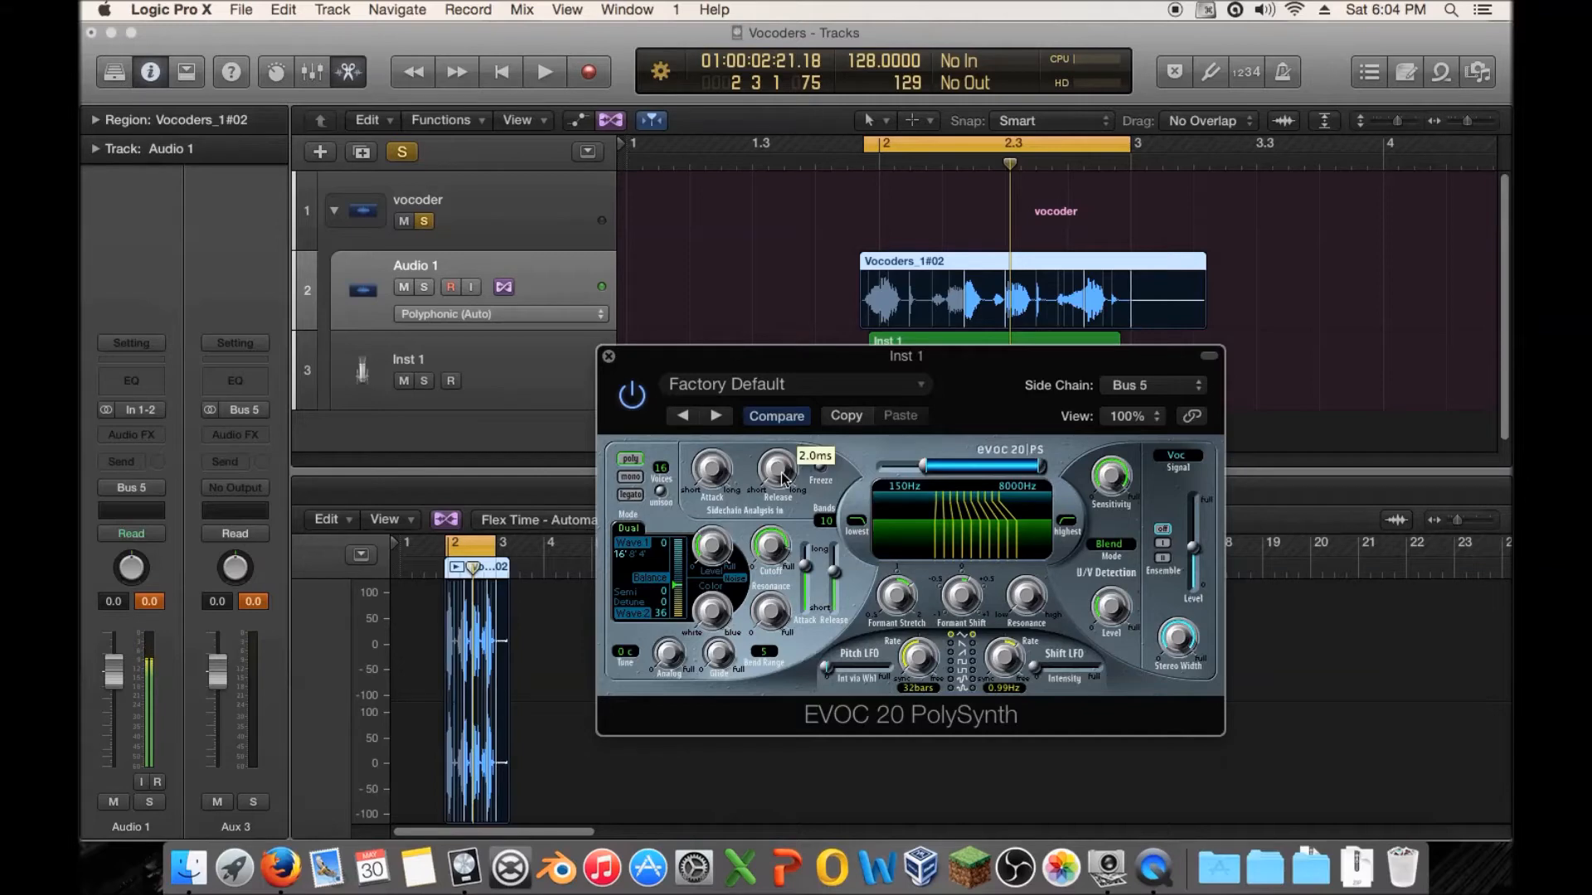
pyautogui.press('space')
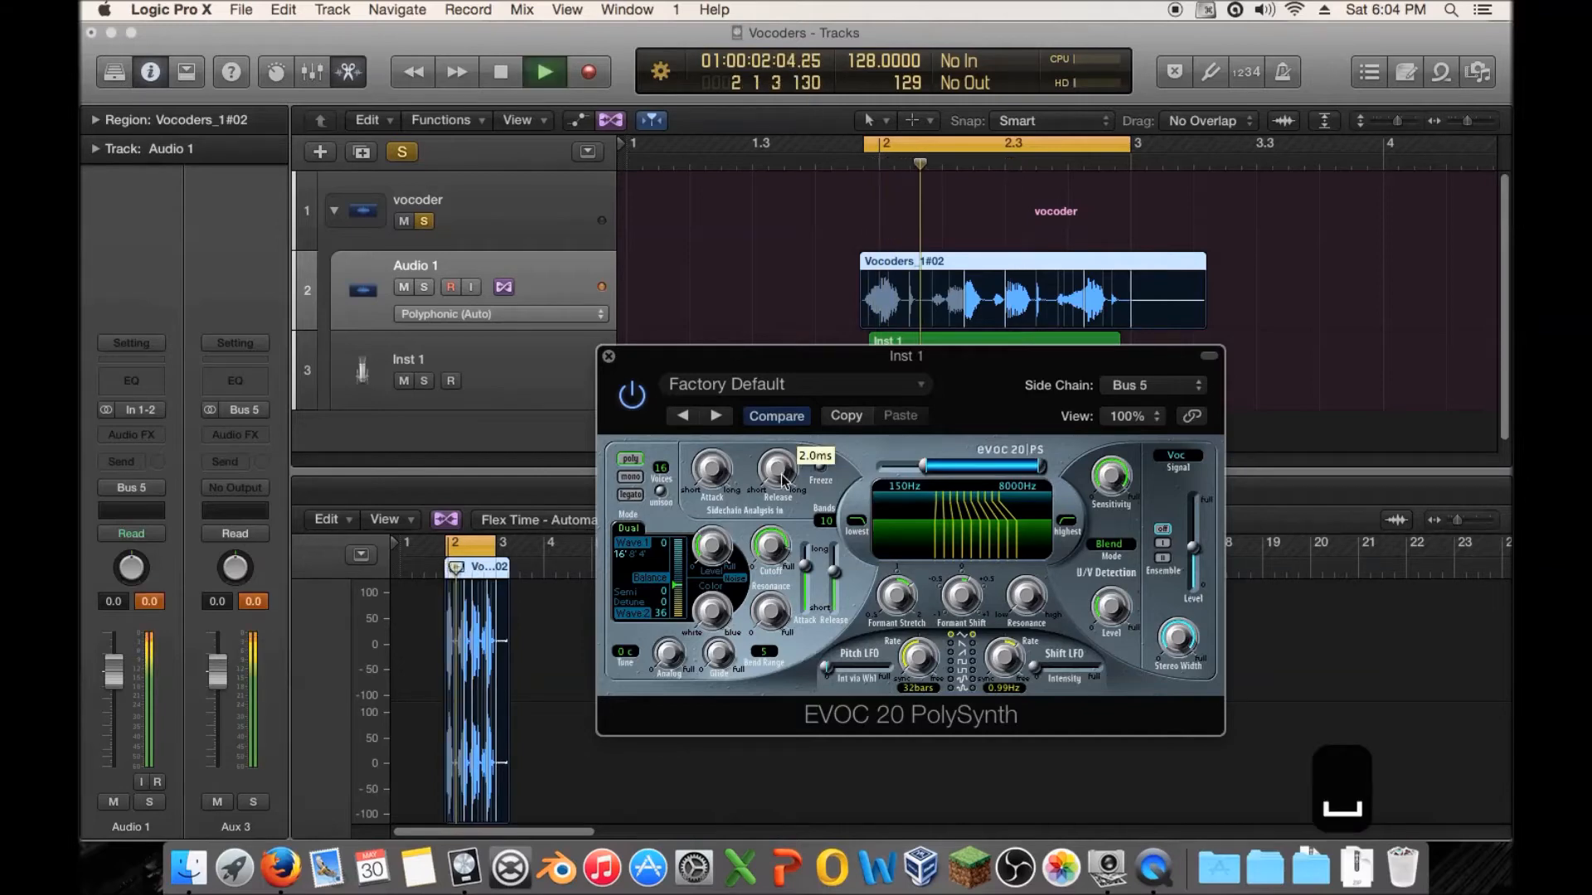
pyautogui.moveTo(782, 479); pyautogui.dragTo(790, 381)
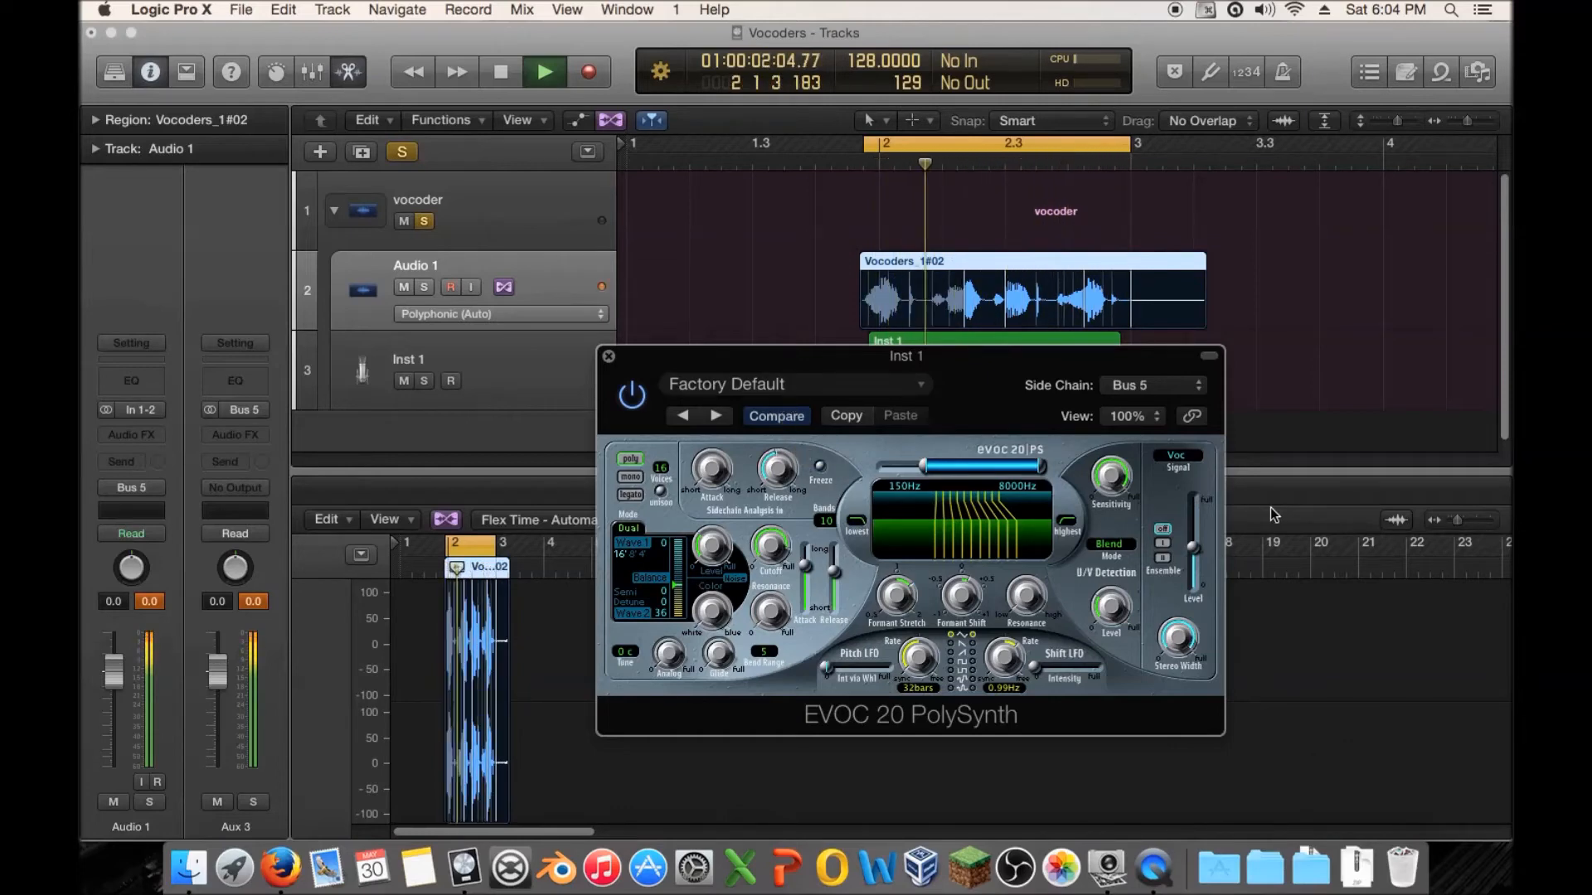
pyautogui.press('space')
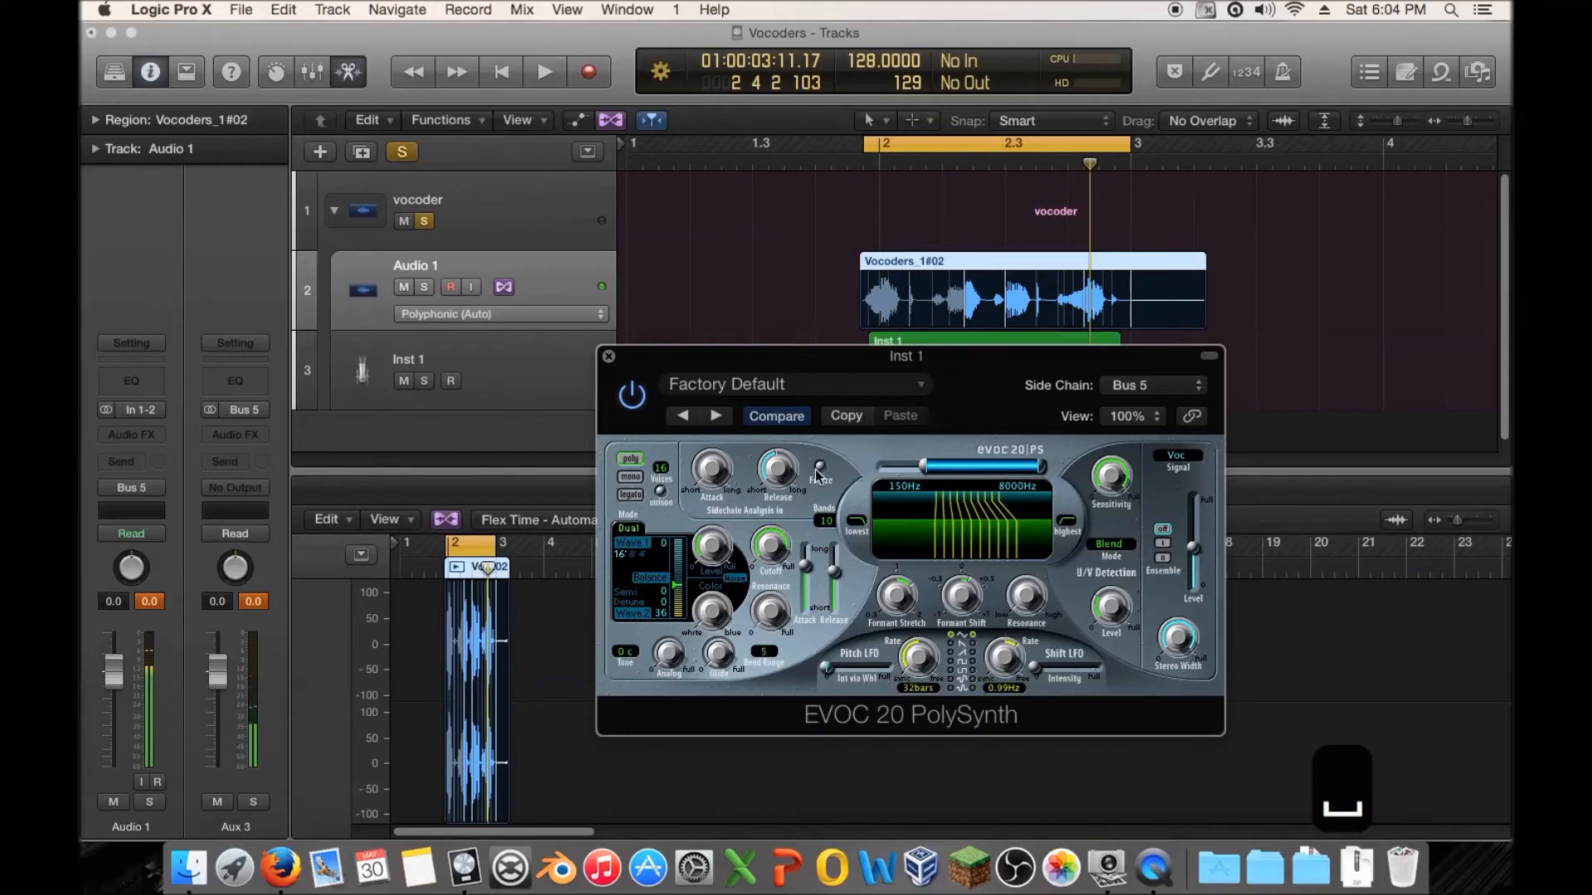
# Step: Listen to the section, try the Sidechain Analysis Freeze during playback, and switch it off again
pyautogui.press('space')
pyautogui.press('space')
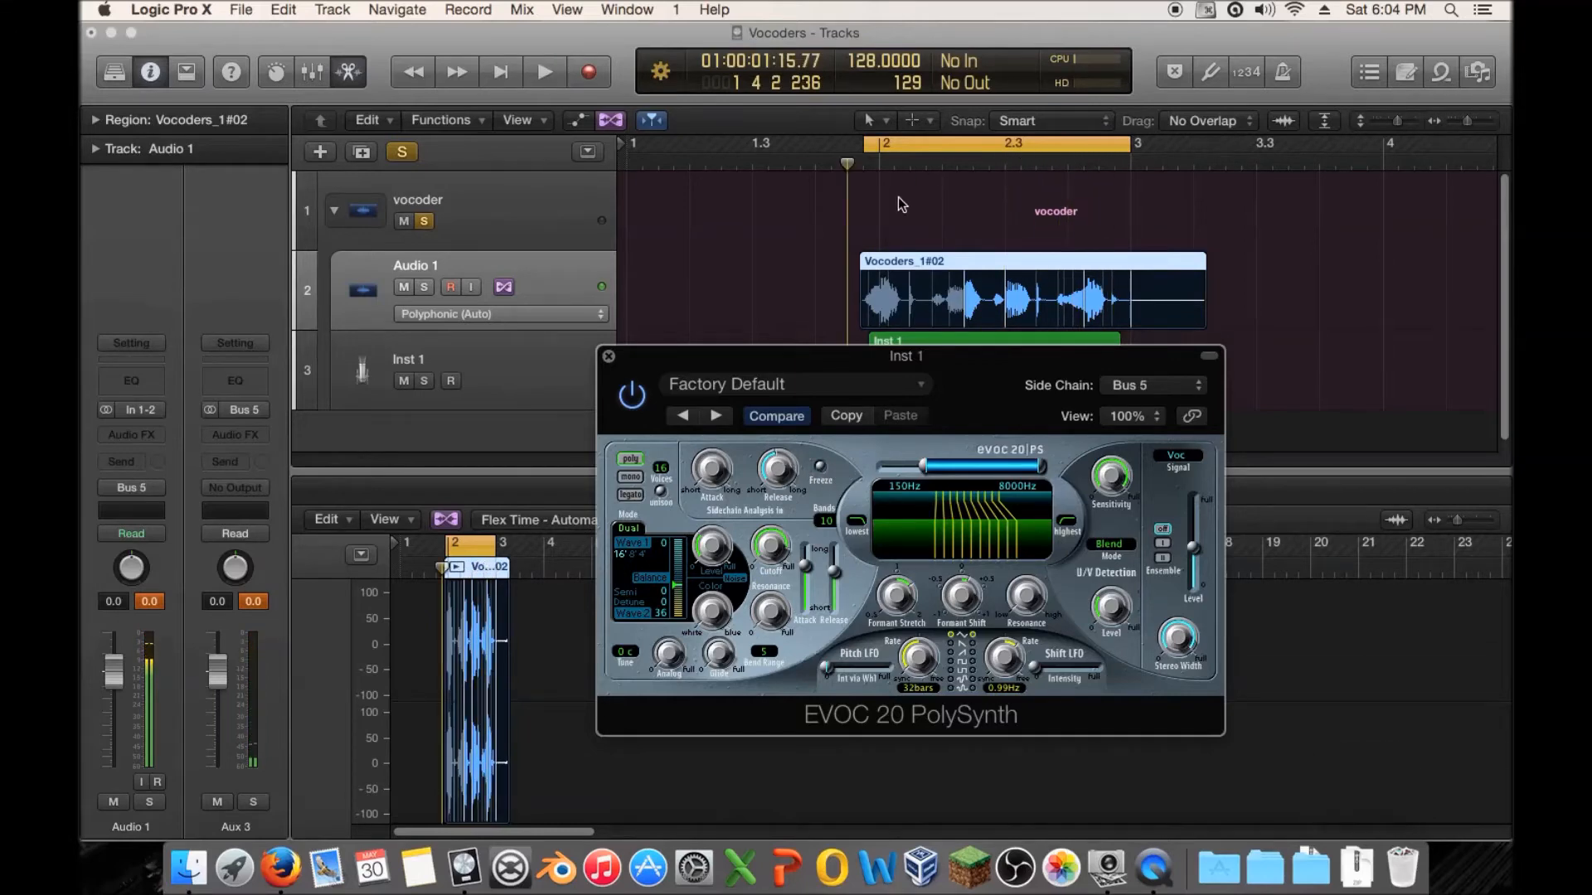
pyautogui.click(820, 468)
pyautogui.press('space')
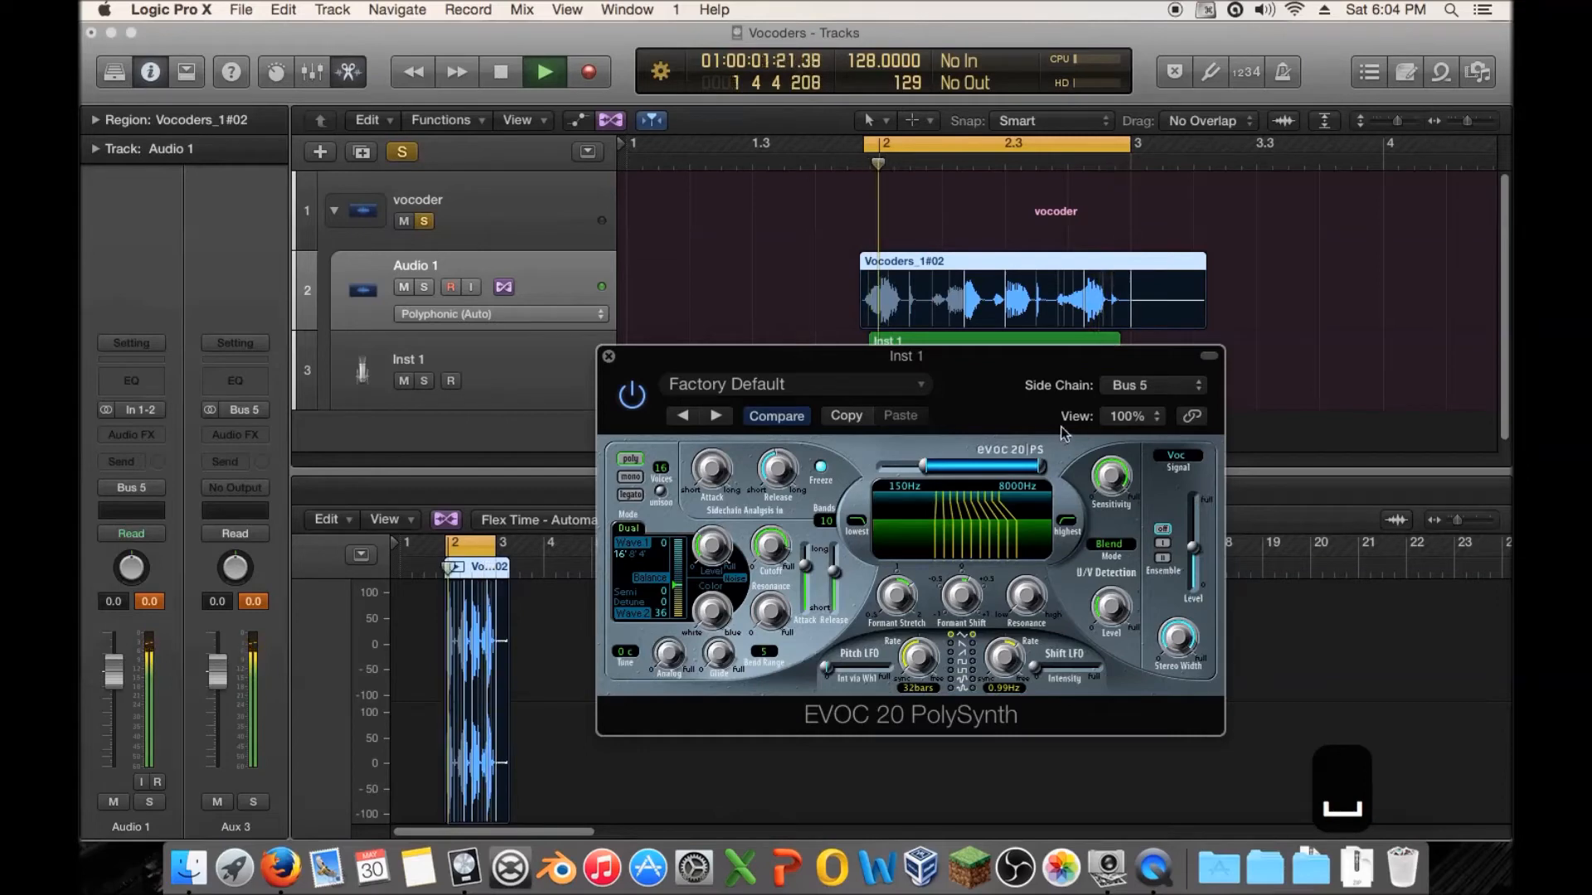
pyautogui.click(820, 469)
pyautogui.press('space')
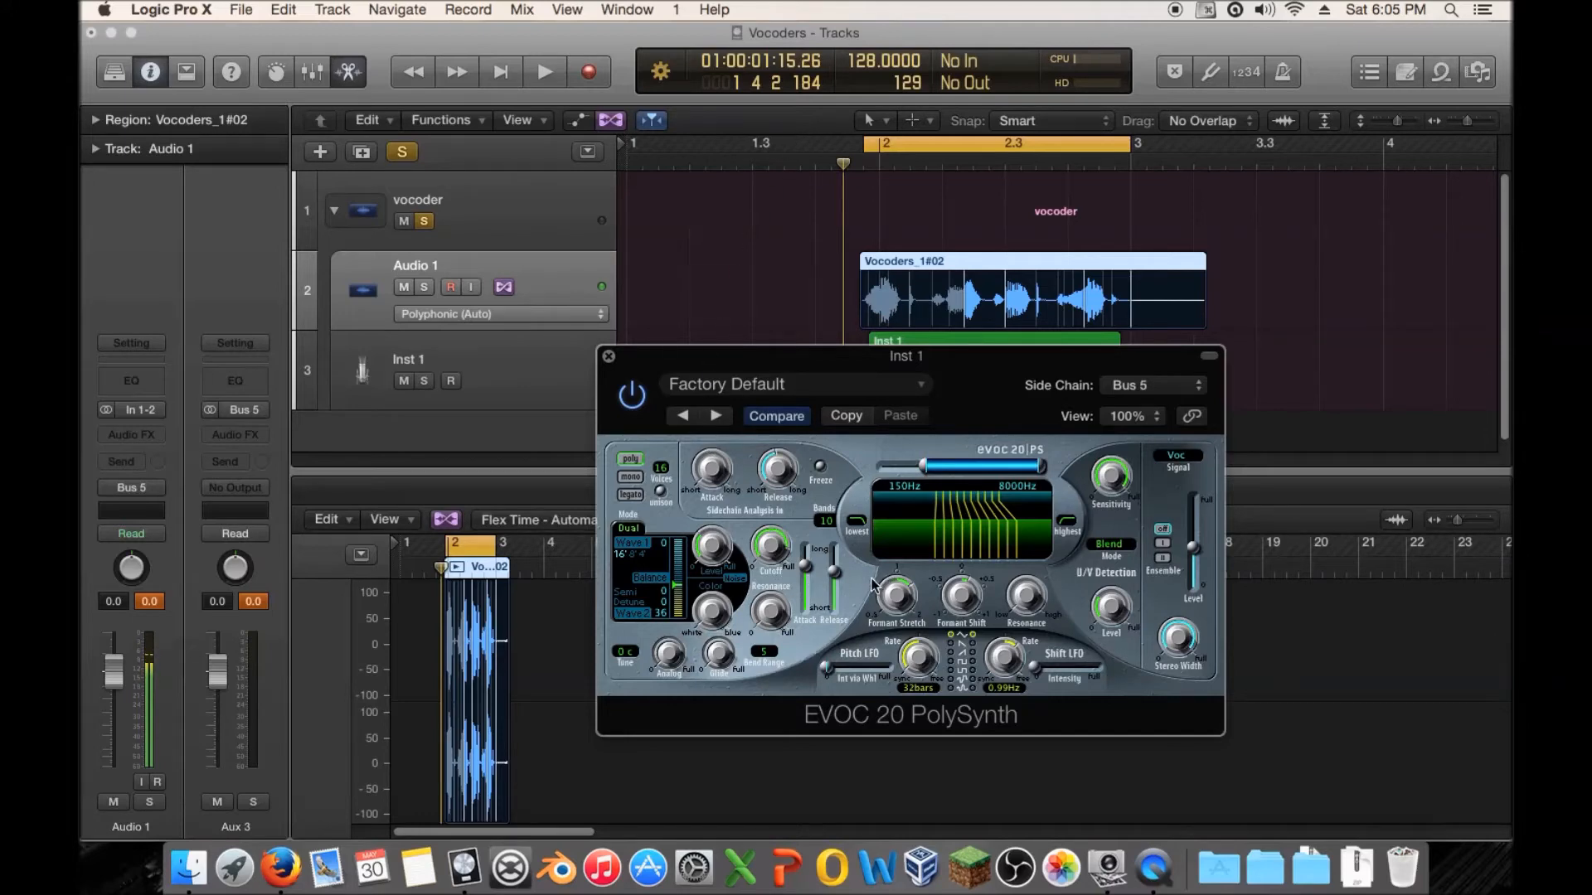
# Step: Set the synth envelope's Attack to its shortest setting, shorten its Release slightly, and listen to the looped section
pyautogui.moveTo(800, 578); pyautogui.dragTo(835, 593)
pyautogui.press('space')
pyautogui.press('space')
pyautogui.press('space')
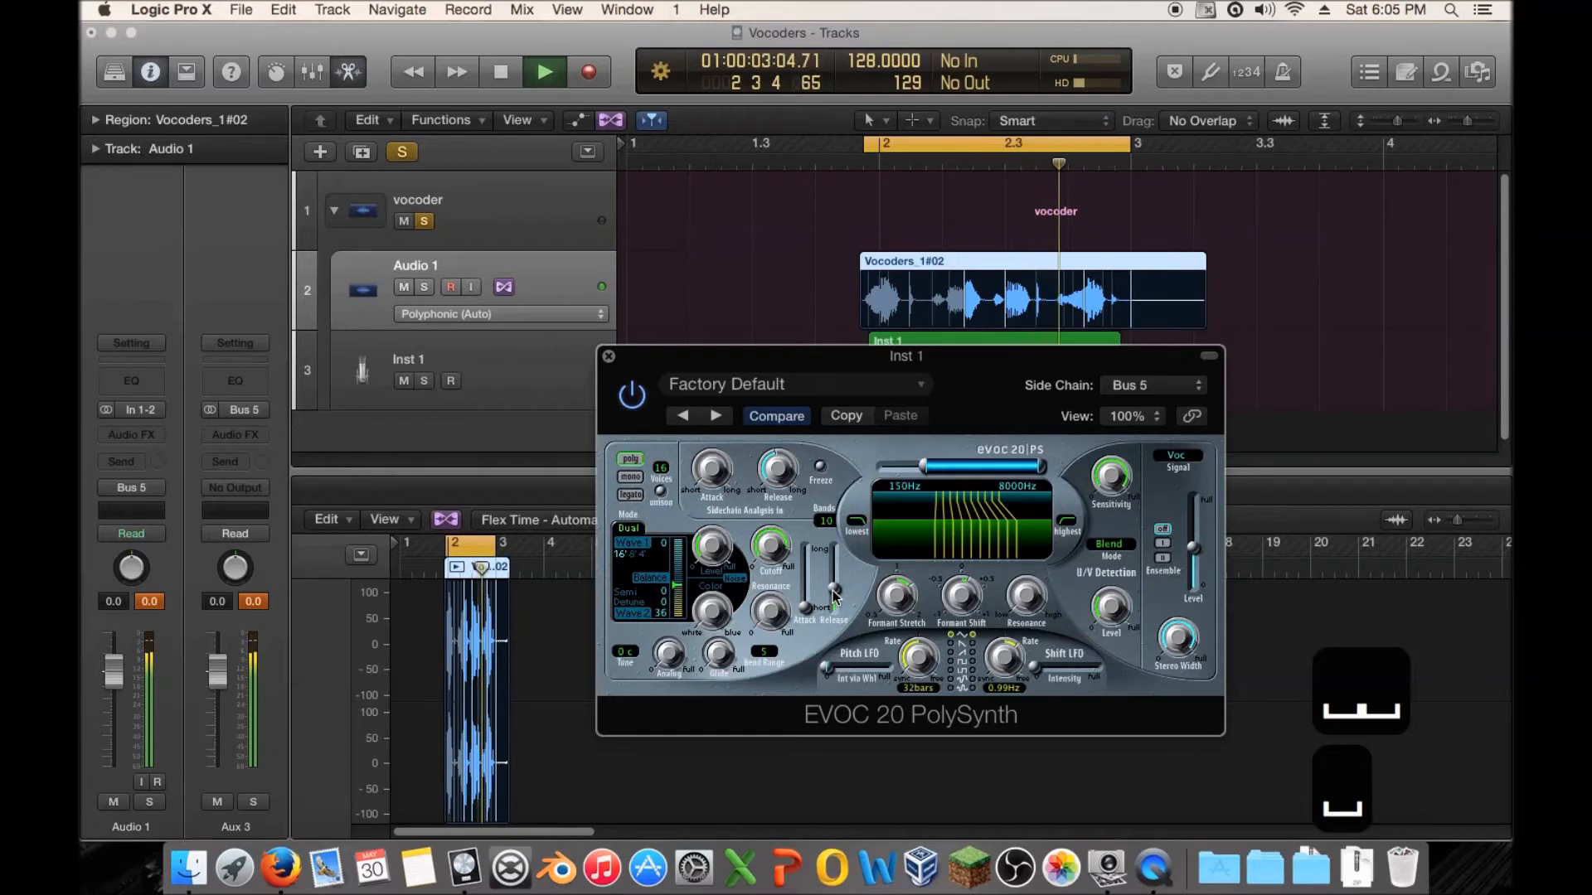
pyautogui.press('space')
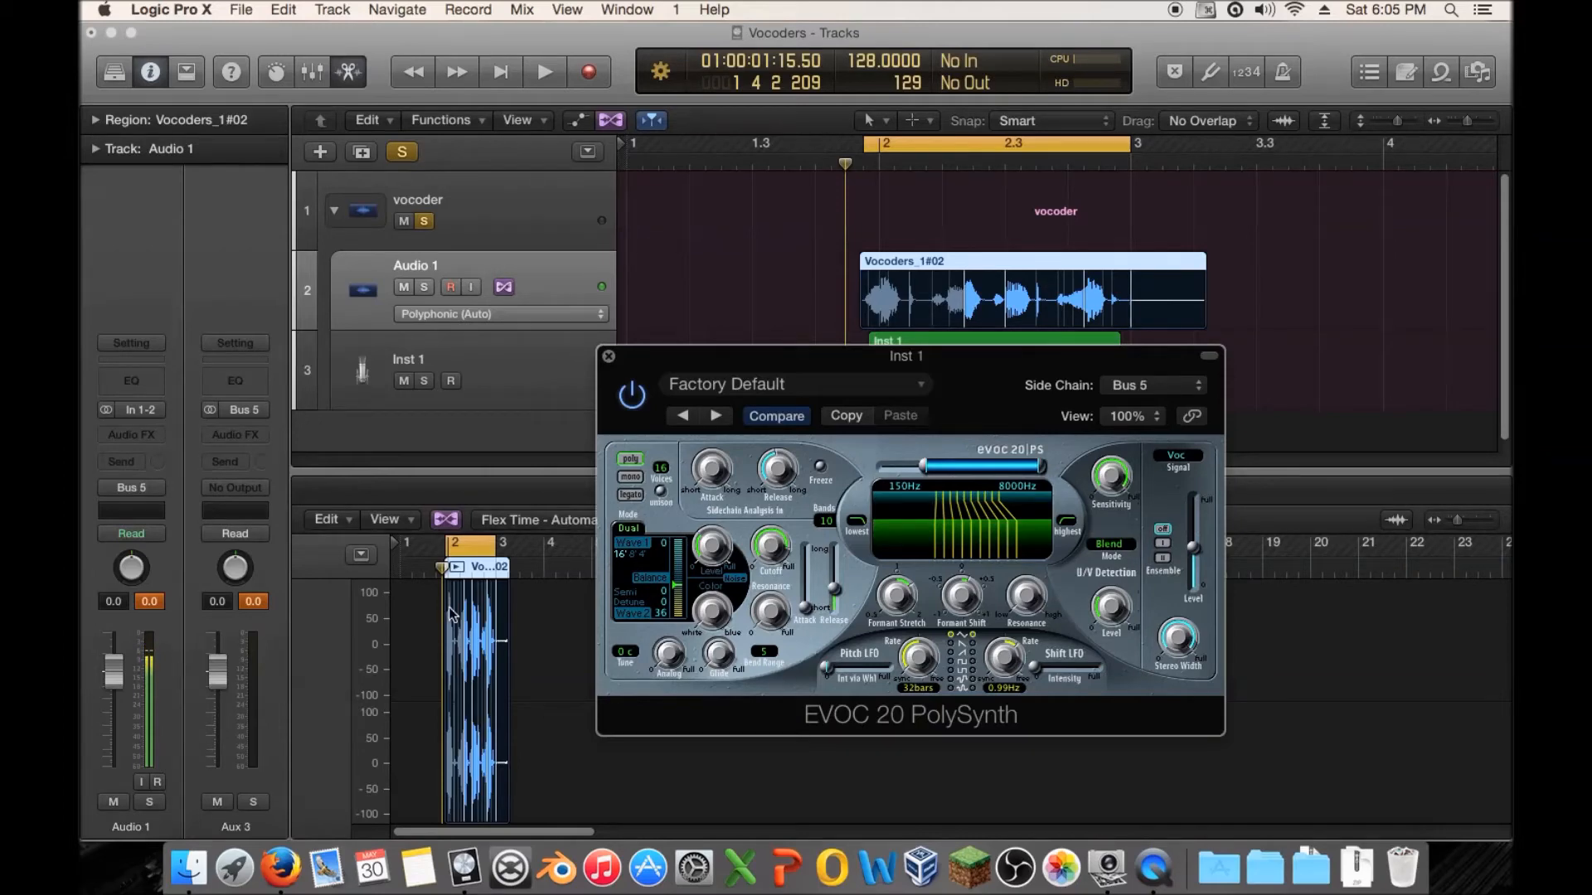
# Step: Look through the EVOC 20 PolySynth's Synthesizer presets without loading one
pyautogui.click(729, 385)
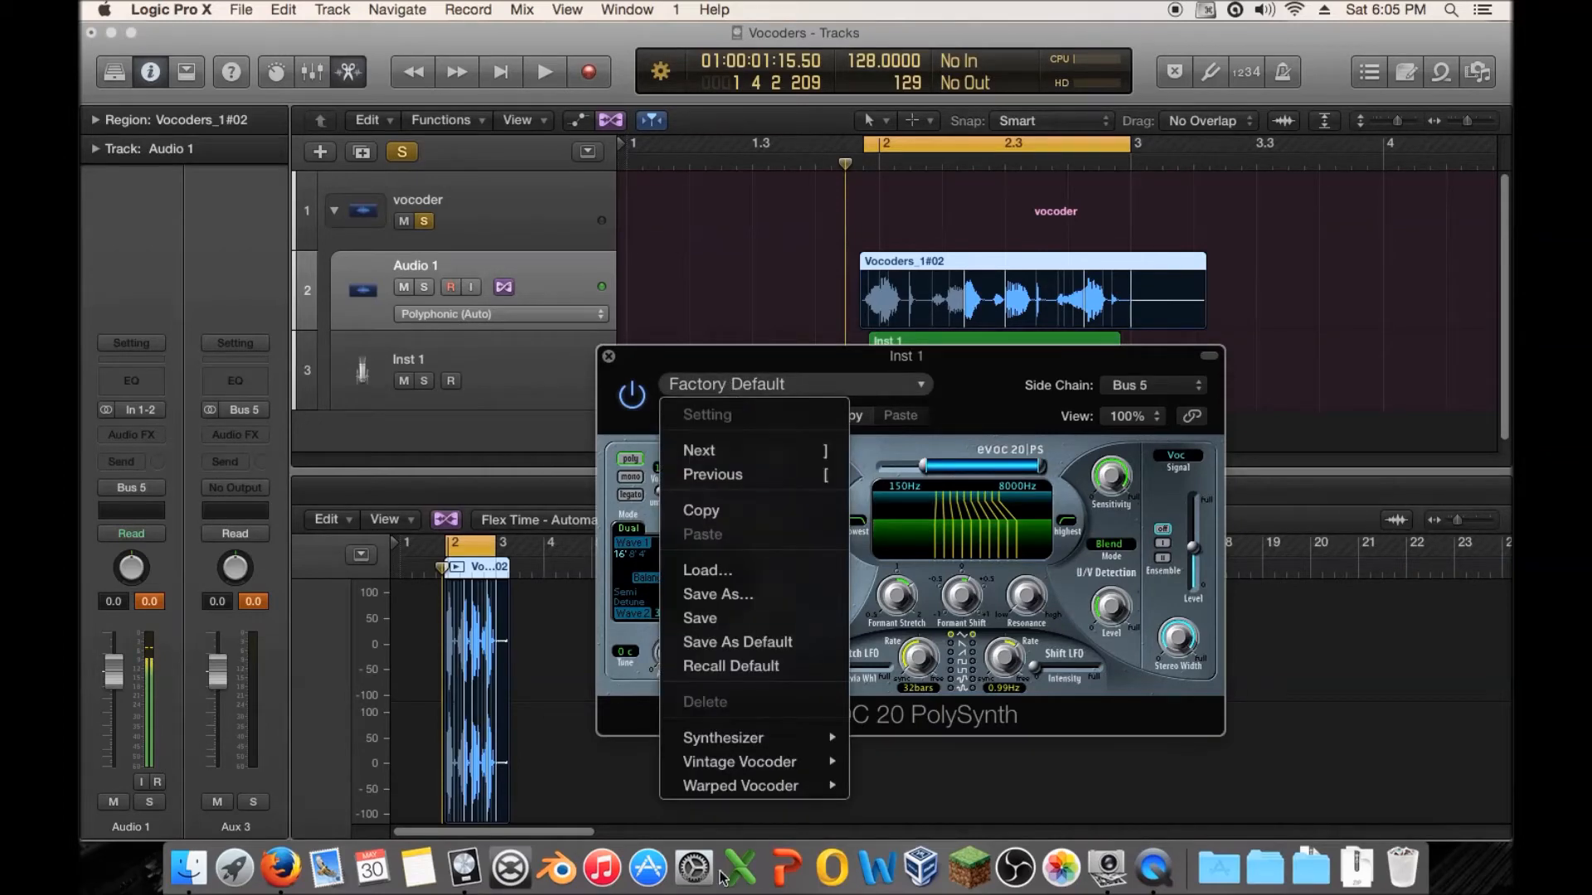
pyautogui.moveTo(746, 738)
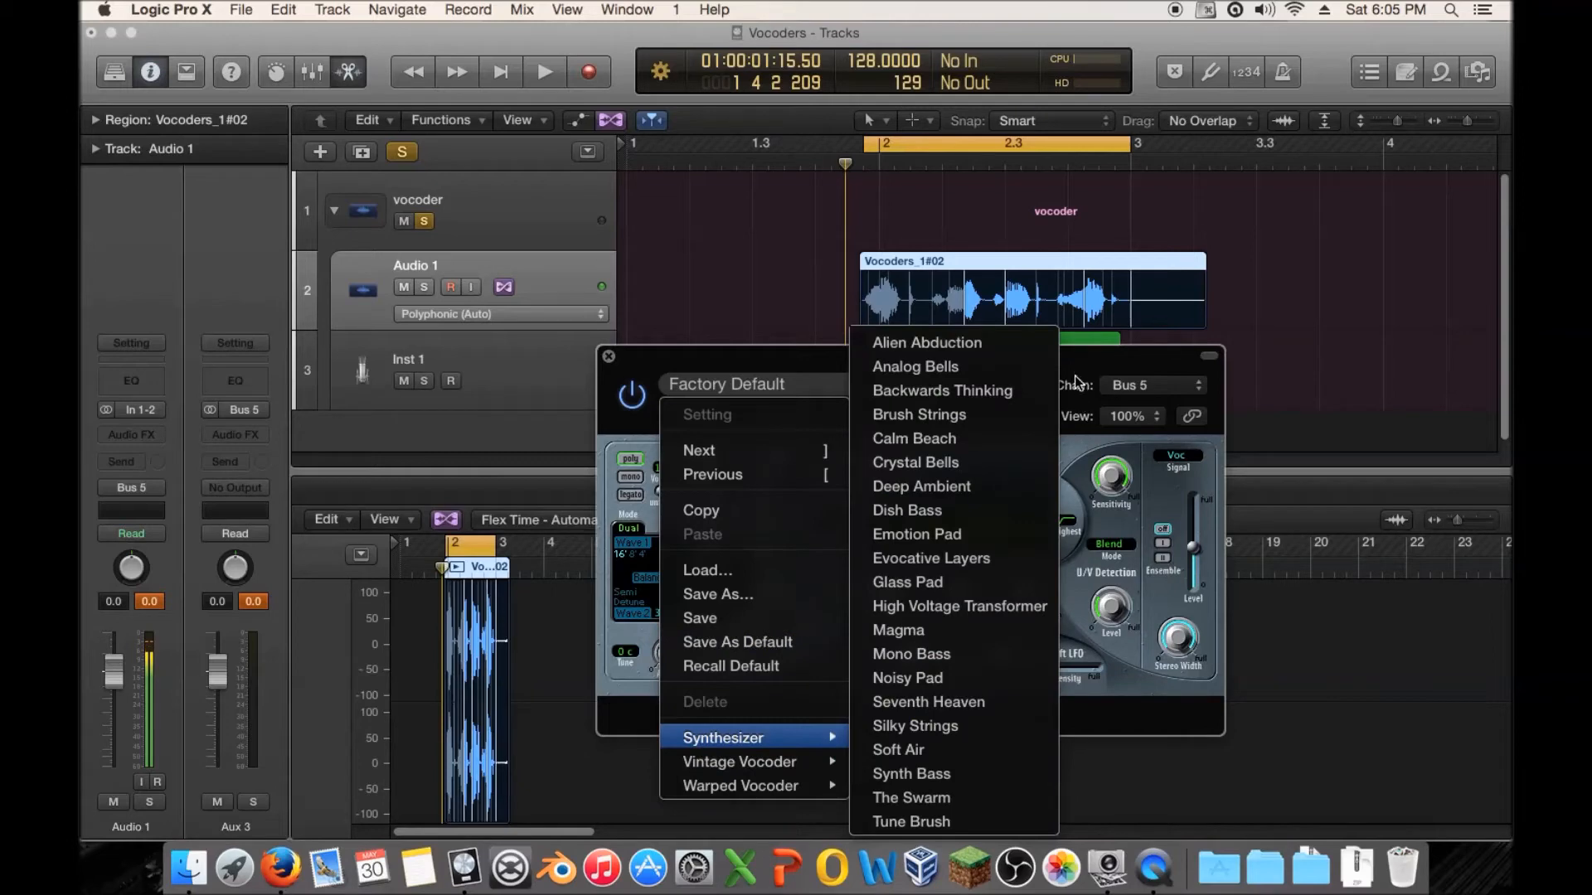
pyautogui.click(1120, 365)
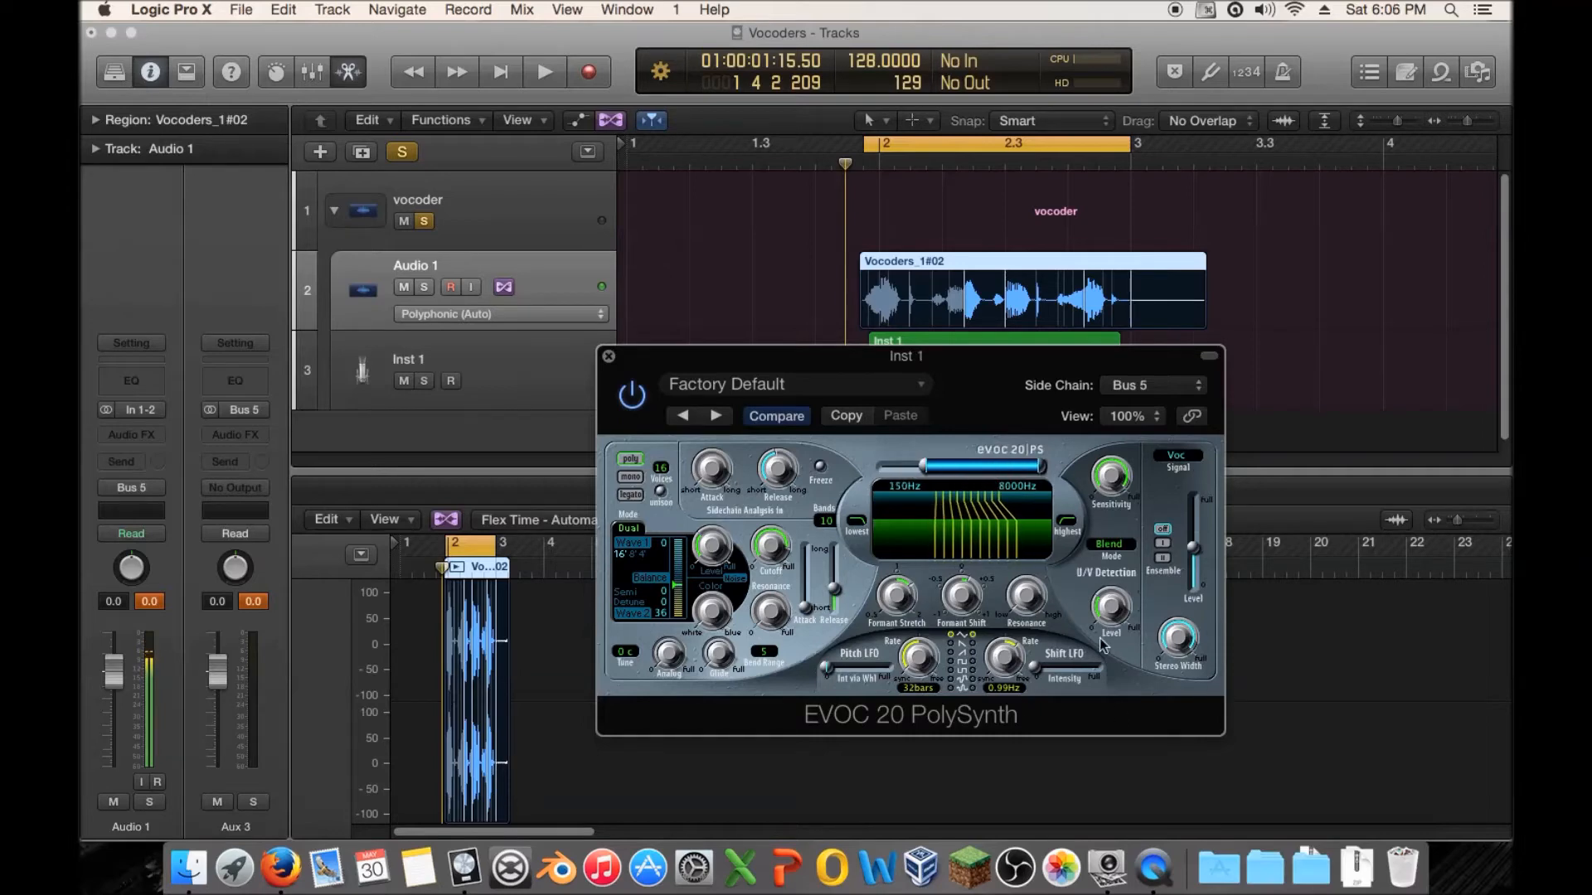
# Step: Sweep the U/V Detection Level down and up to its maximum while the looped section plays, leaving it at full
pyautogui.press('space')
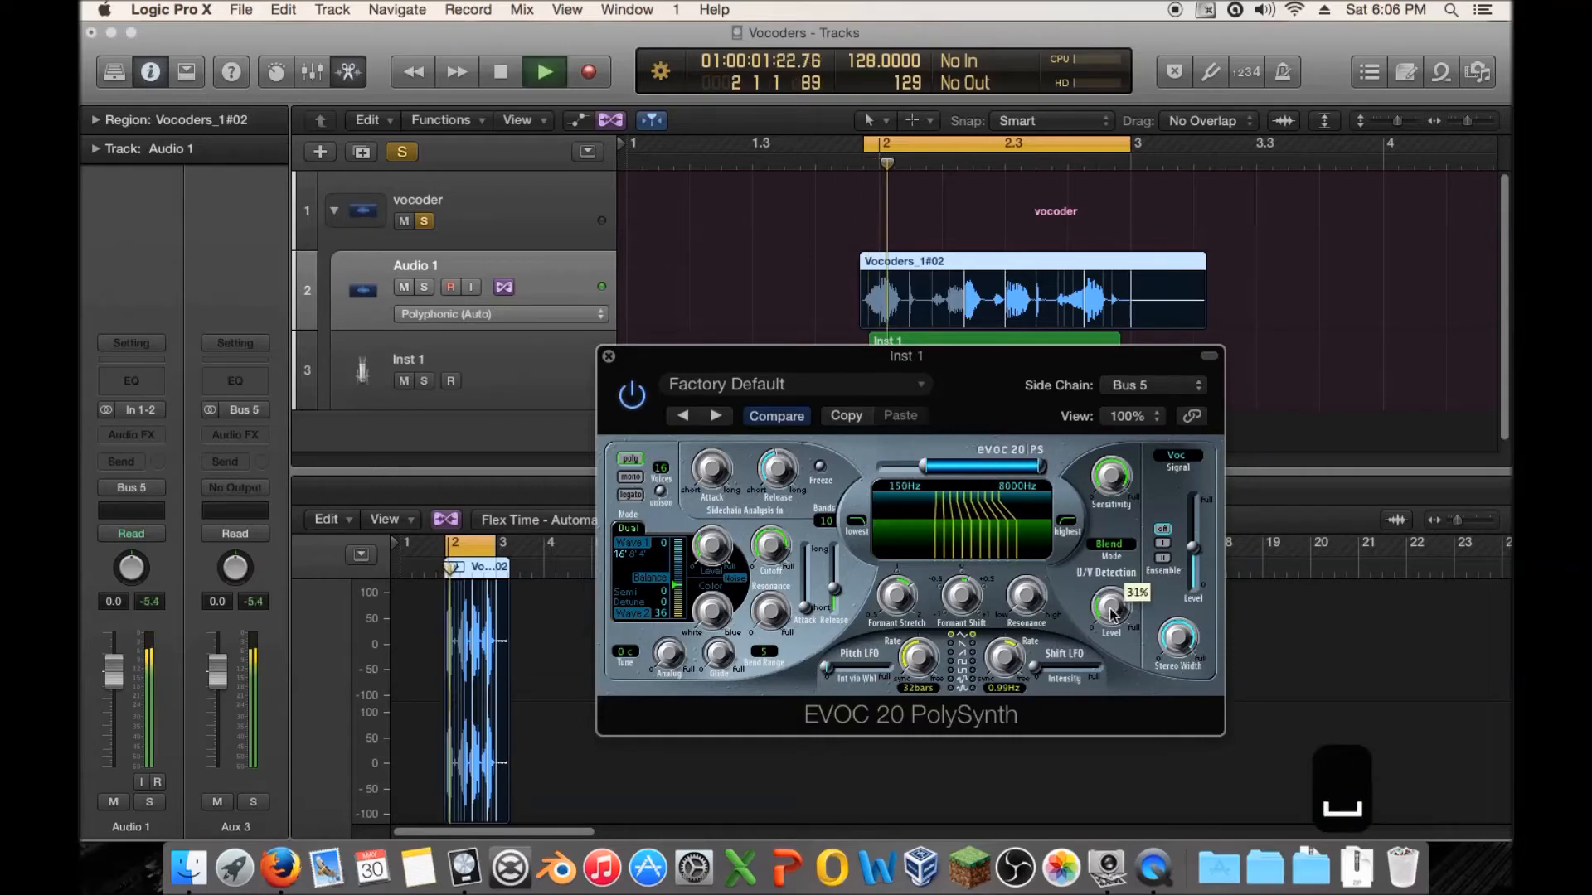
pyautogui.moveTo(1110, 605); pyautogui.dragTo(1108, 691)
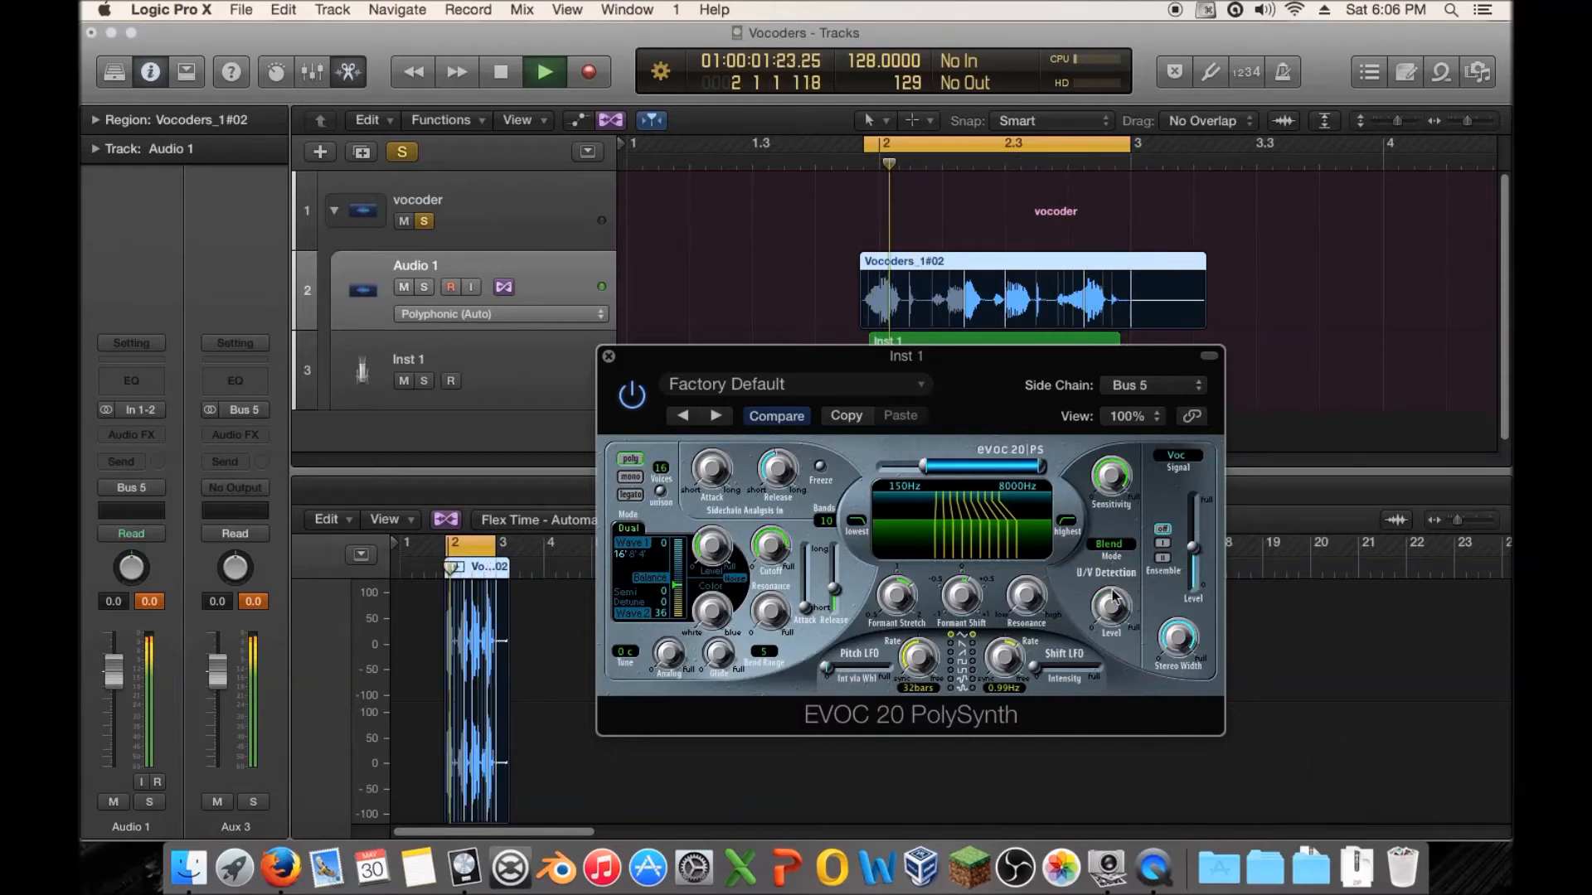
pyautogui.moveTo(1109, 690); pyautogui.dragTo(1119, 276)
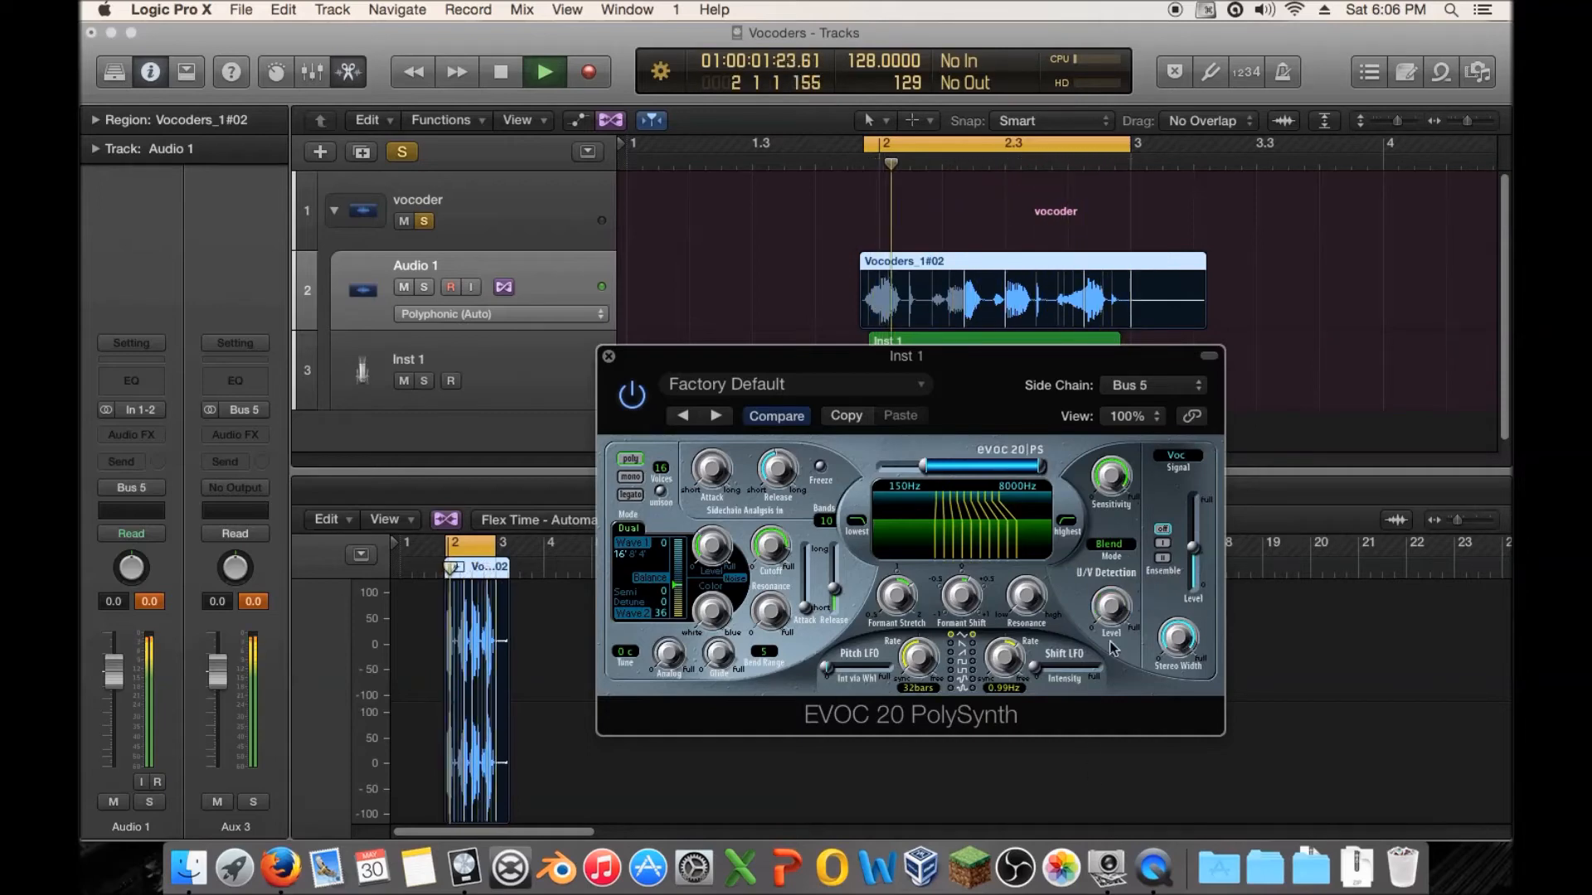
pyautogui.press('space')
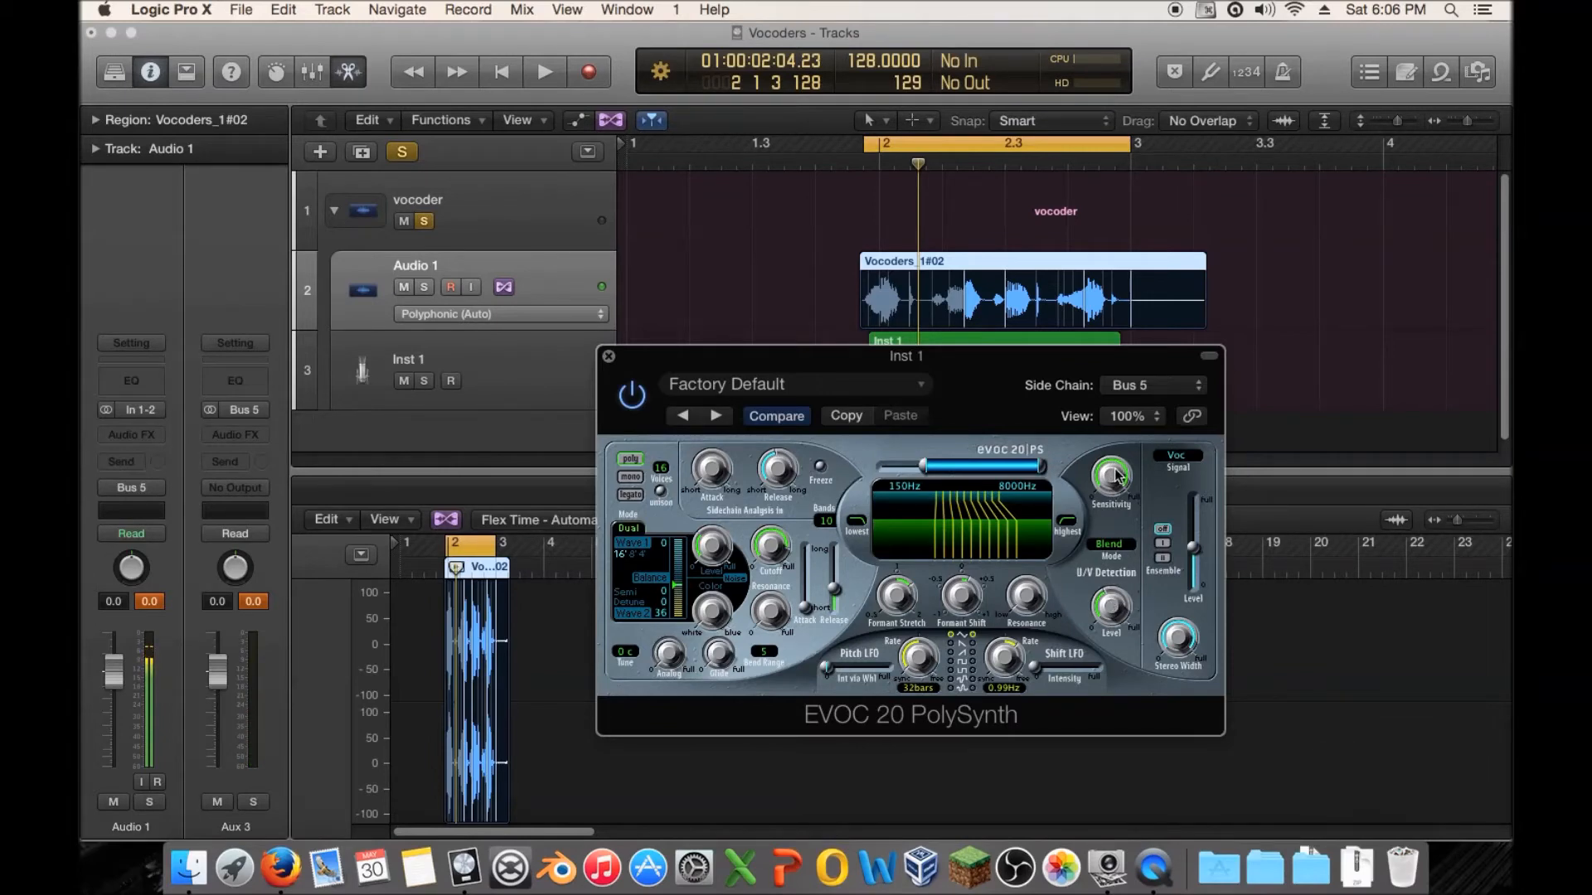
# Step: Compare the U/V Detection mode OFF against Blend by listening to the looped section with each setting
pyautogui.click(1111, 544)
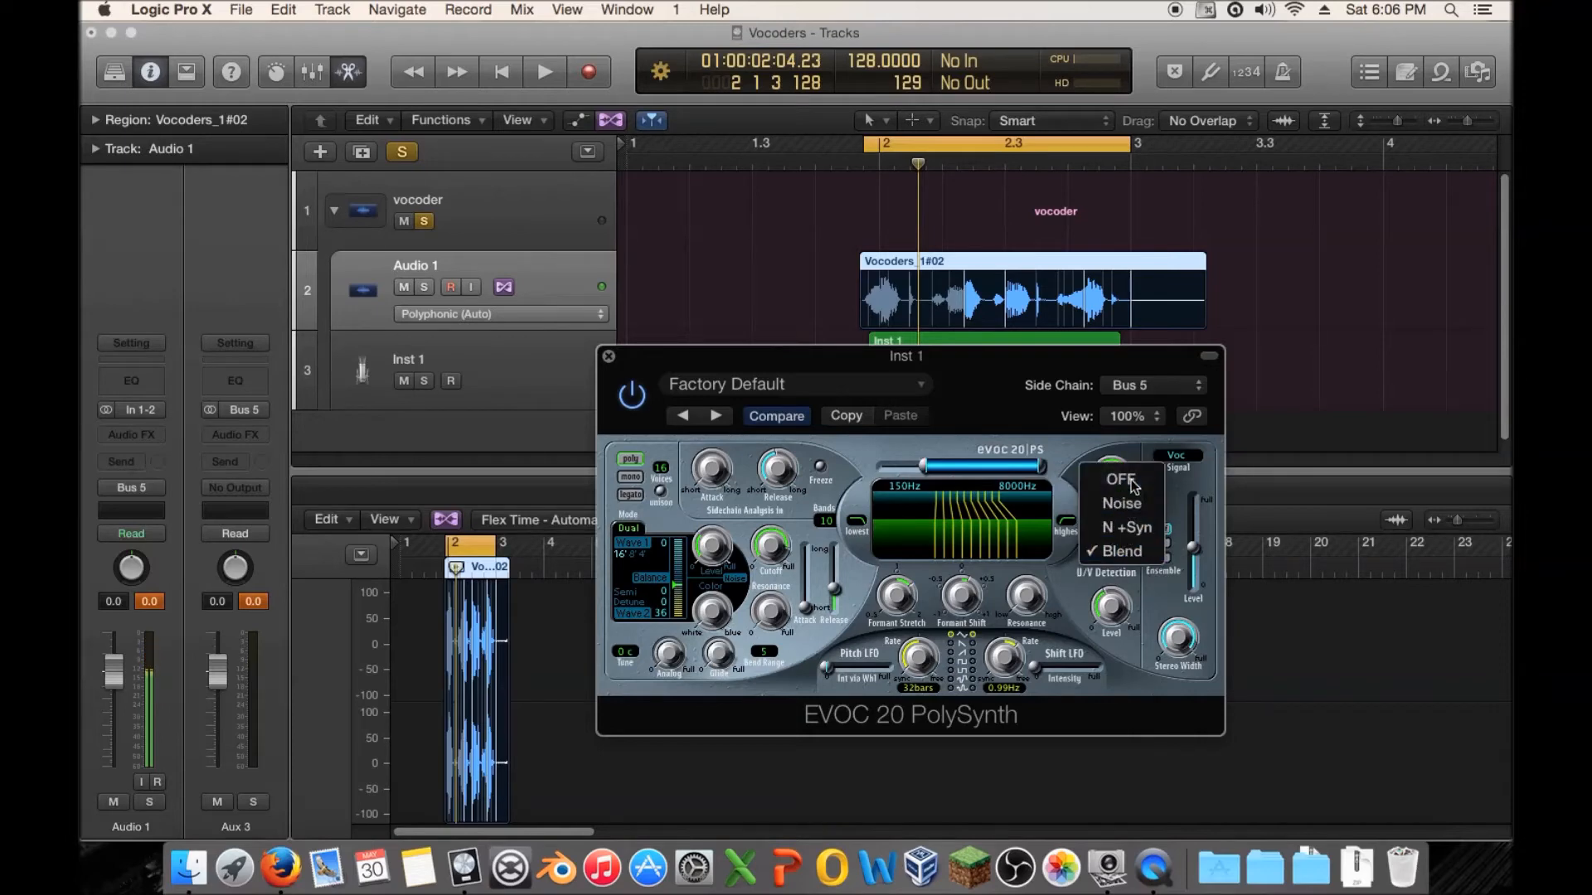
pyautogui.click(1120, 480)
pyautogui.press('space')
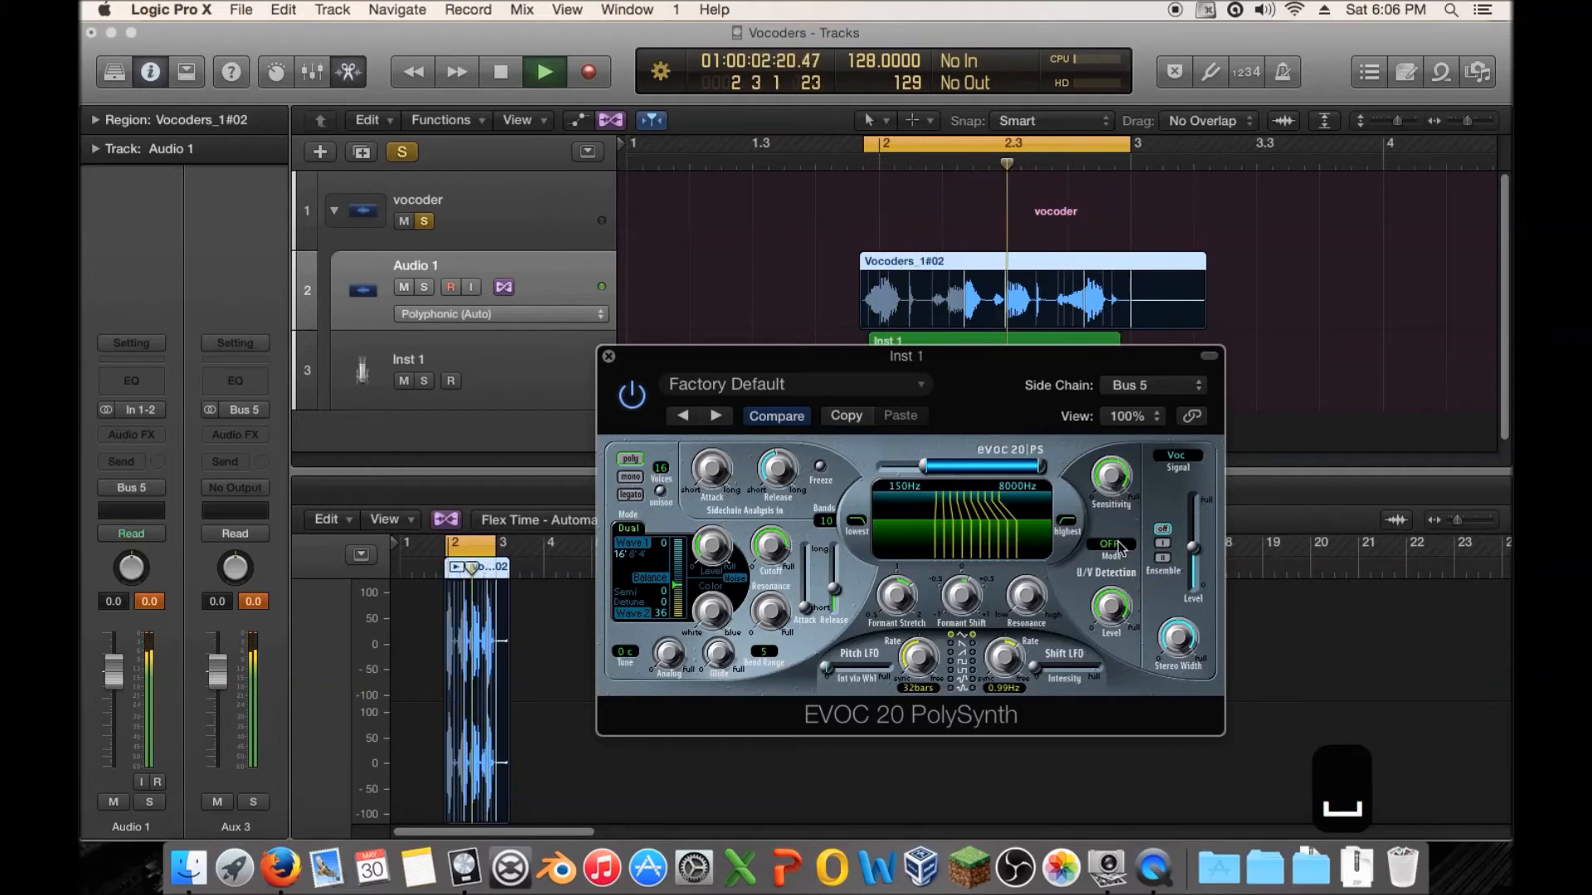
pyautogui.press('space')
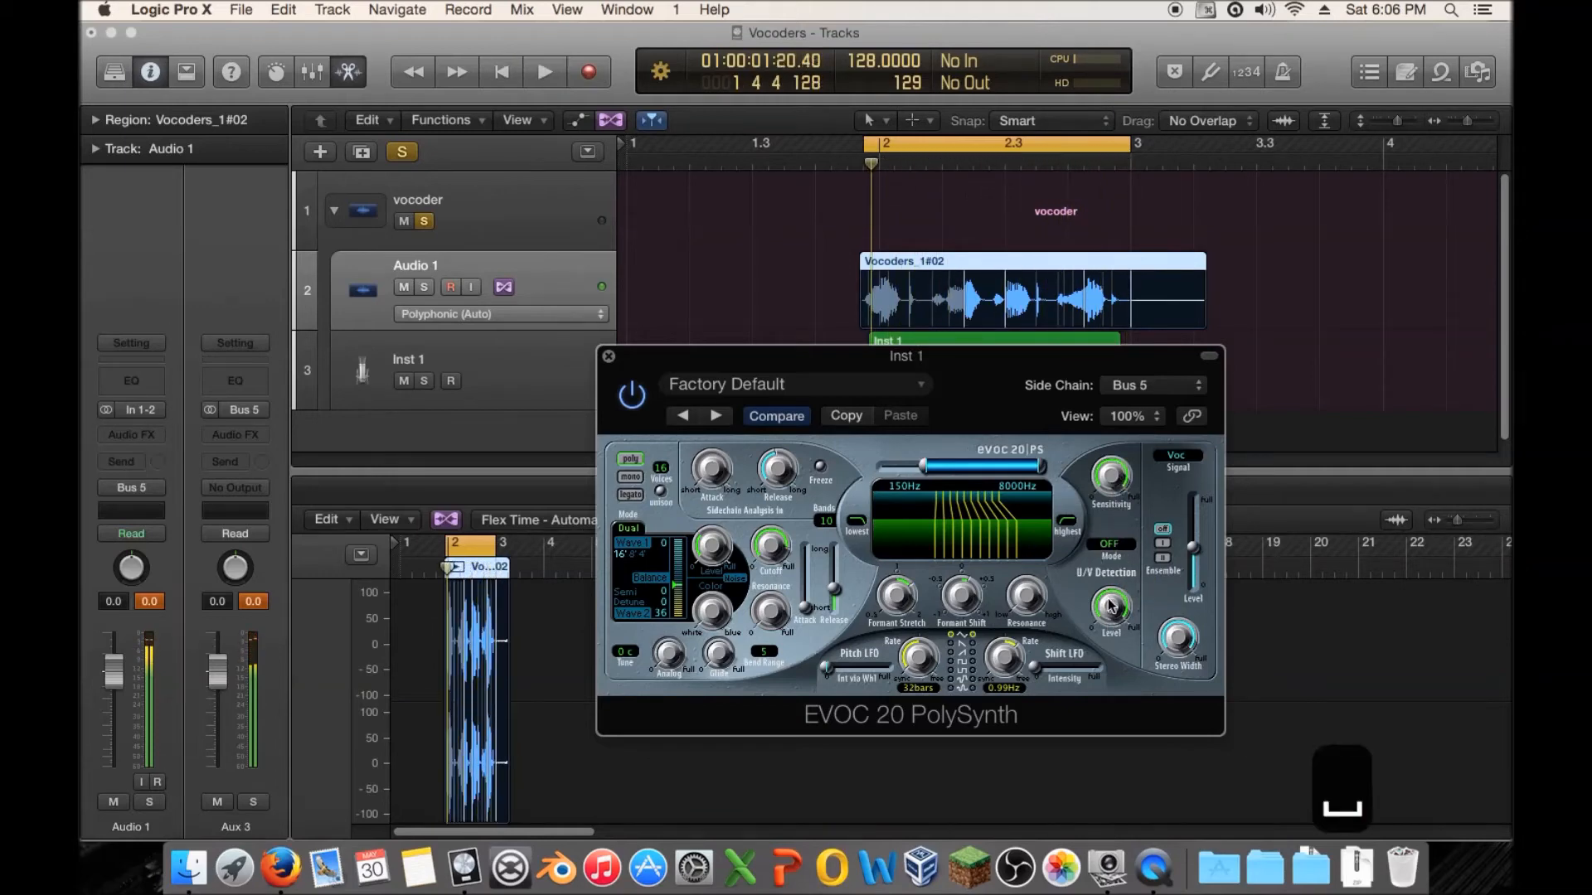
pyautogui.click(1121, 551)
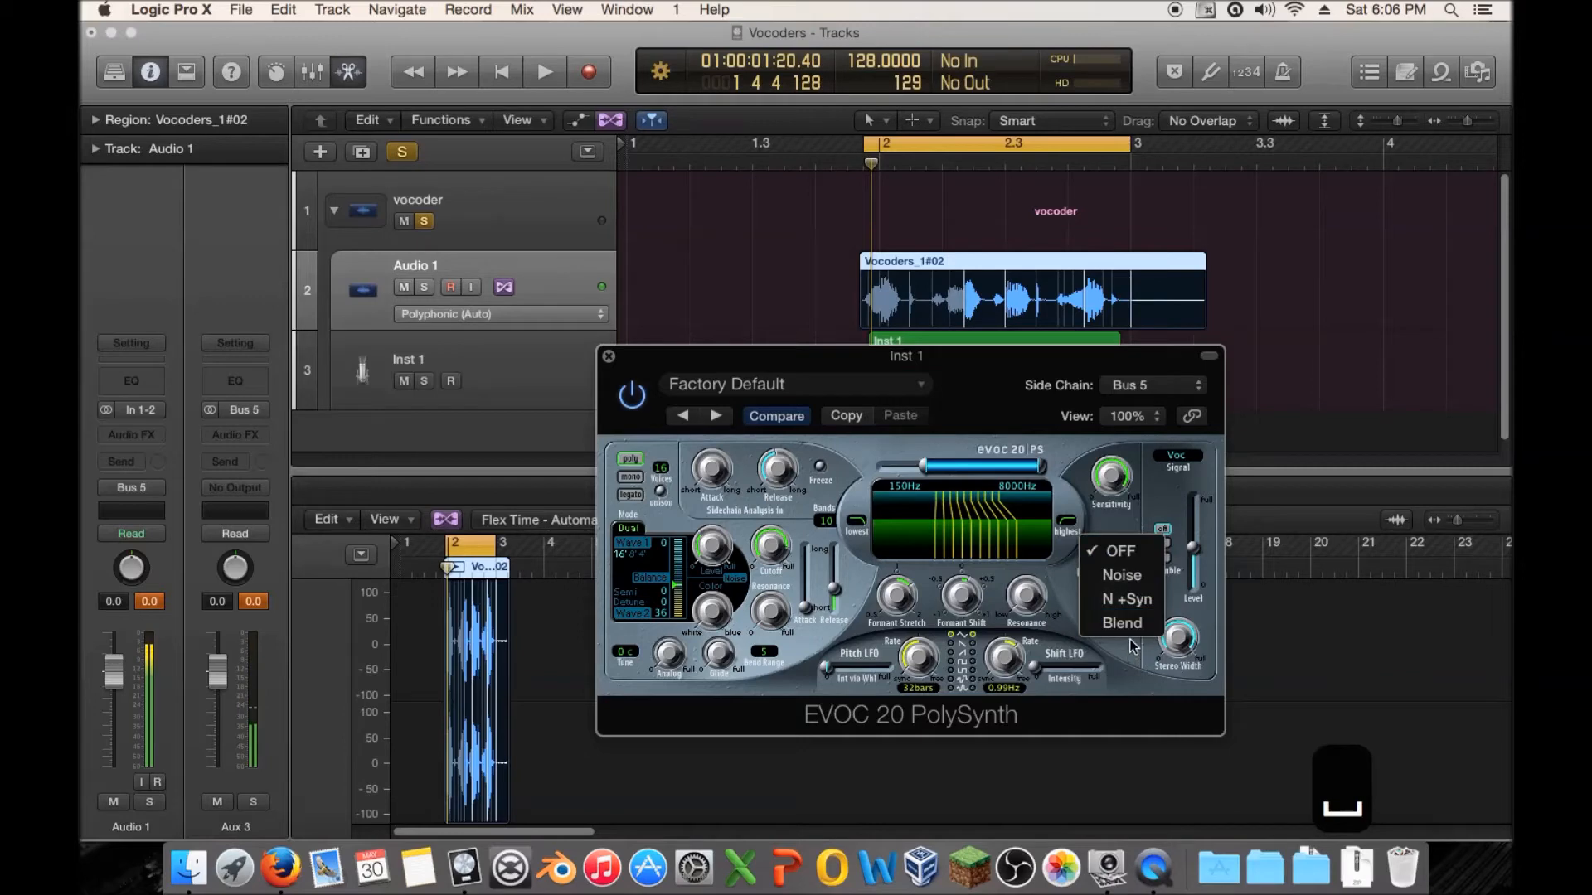
pyautogui.click(1126, 625)
pyautogui.press('space')
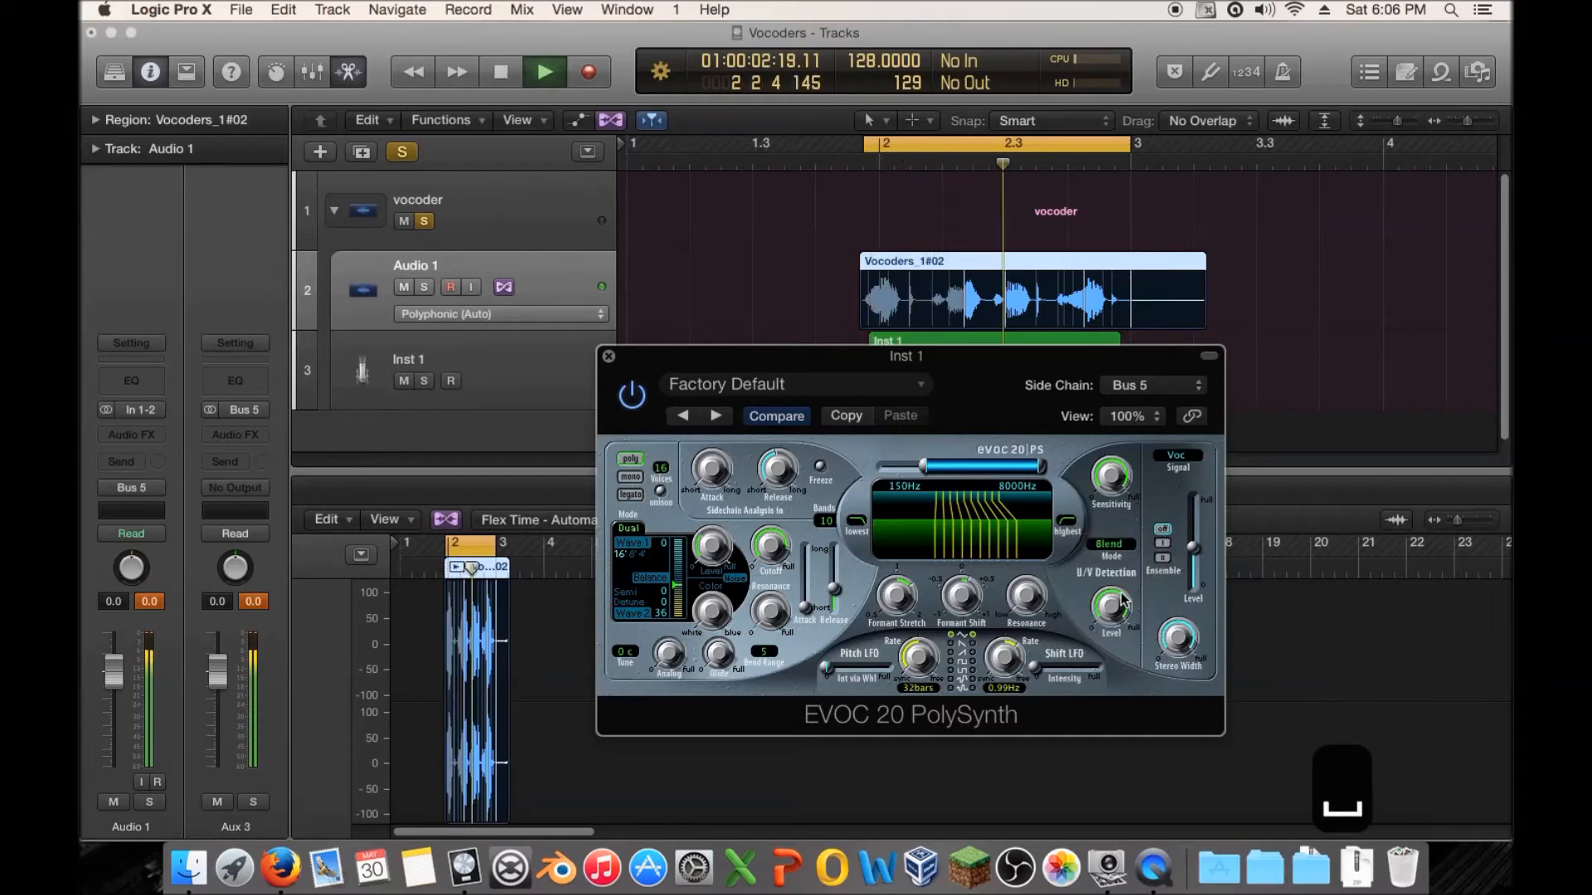
pyautogui.press('space')
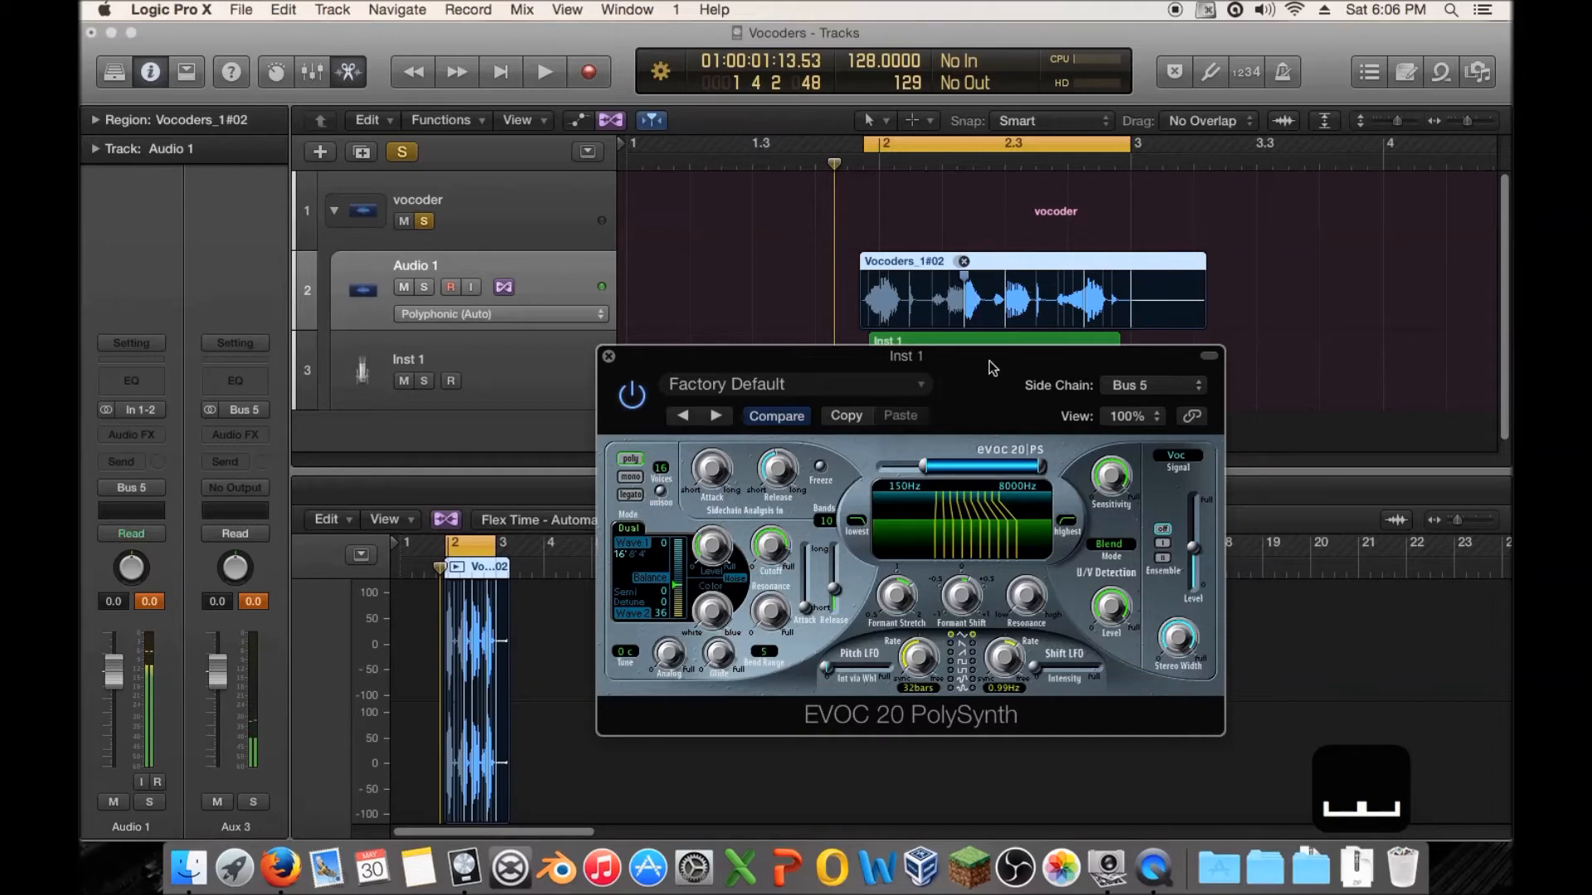
# Step: Try the N+Syn and Noise modes of U/V Detection during playback, and set the mode to OFF
pyautogui.click(1113, 544)
pyautogui.click(1113, 539)
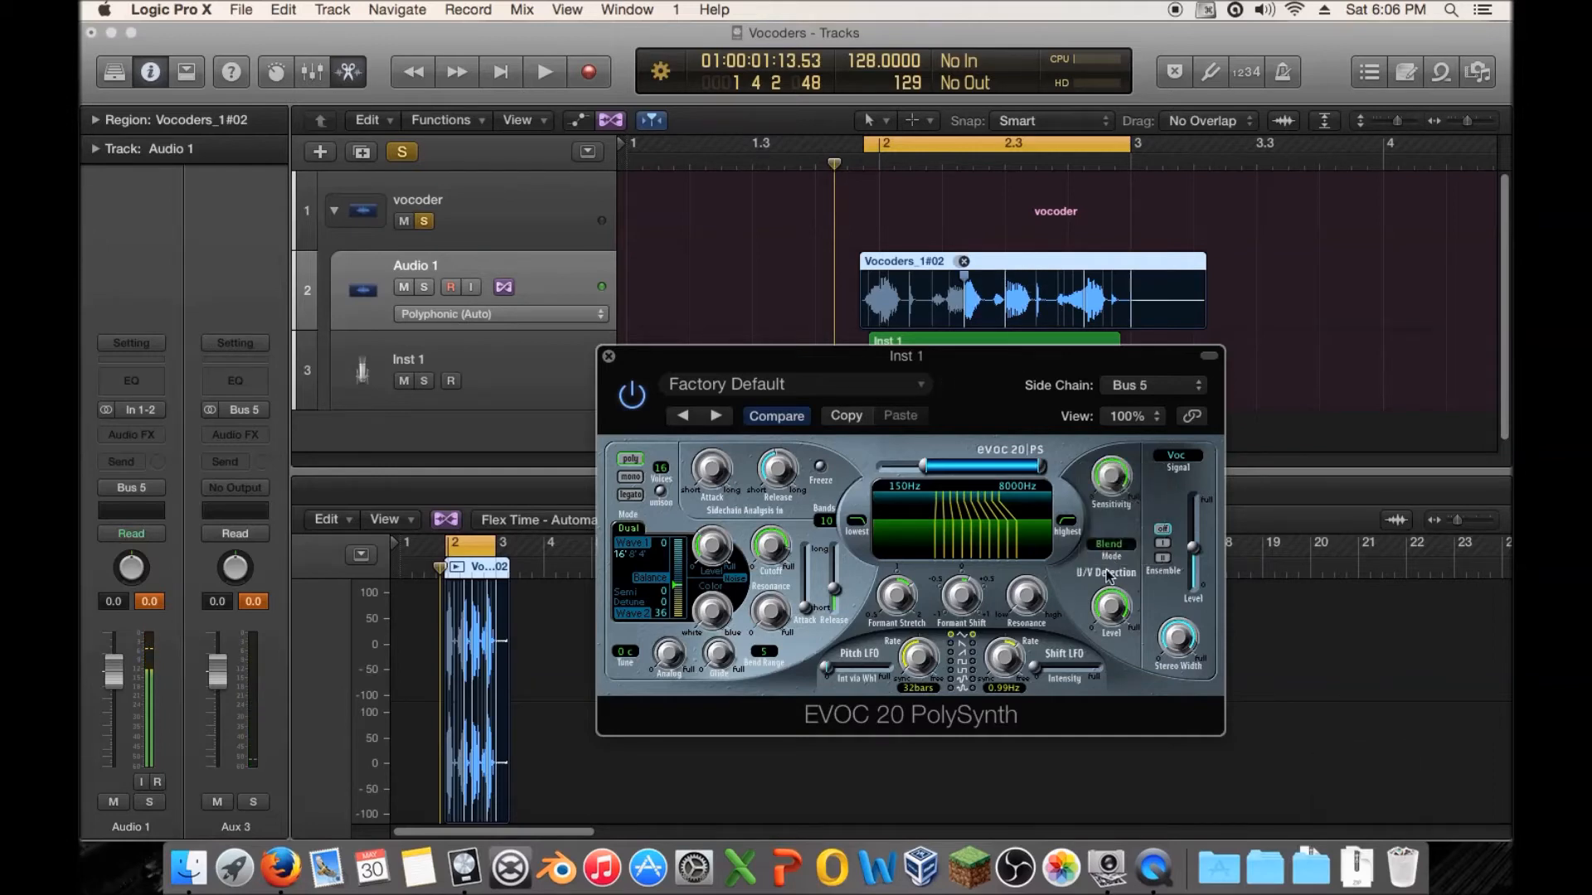
pyautogui.press('space')
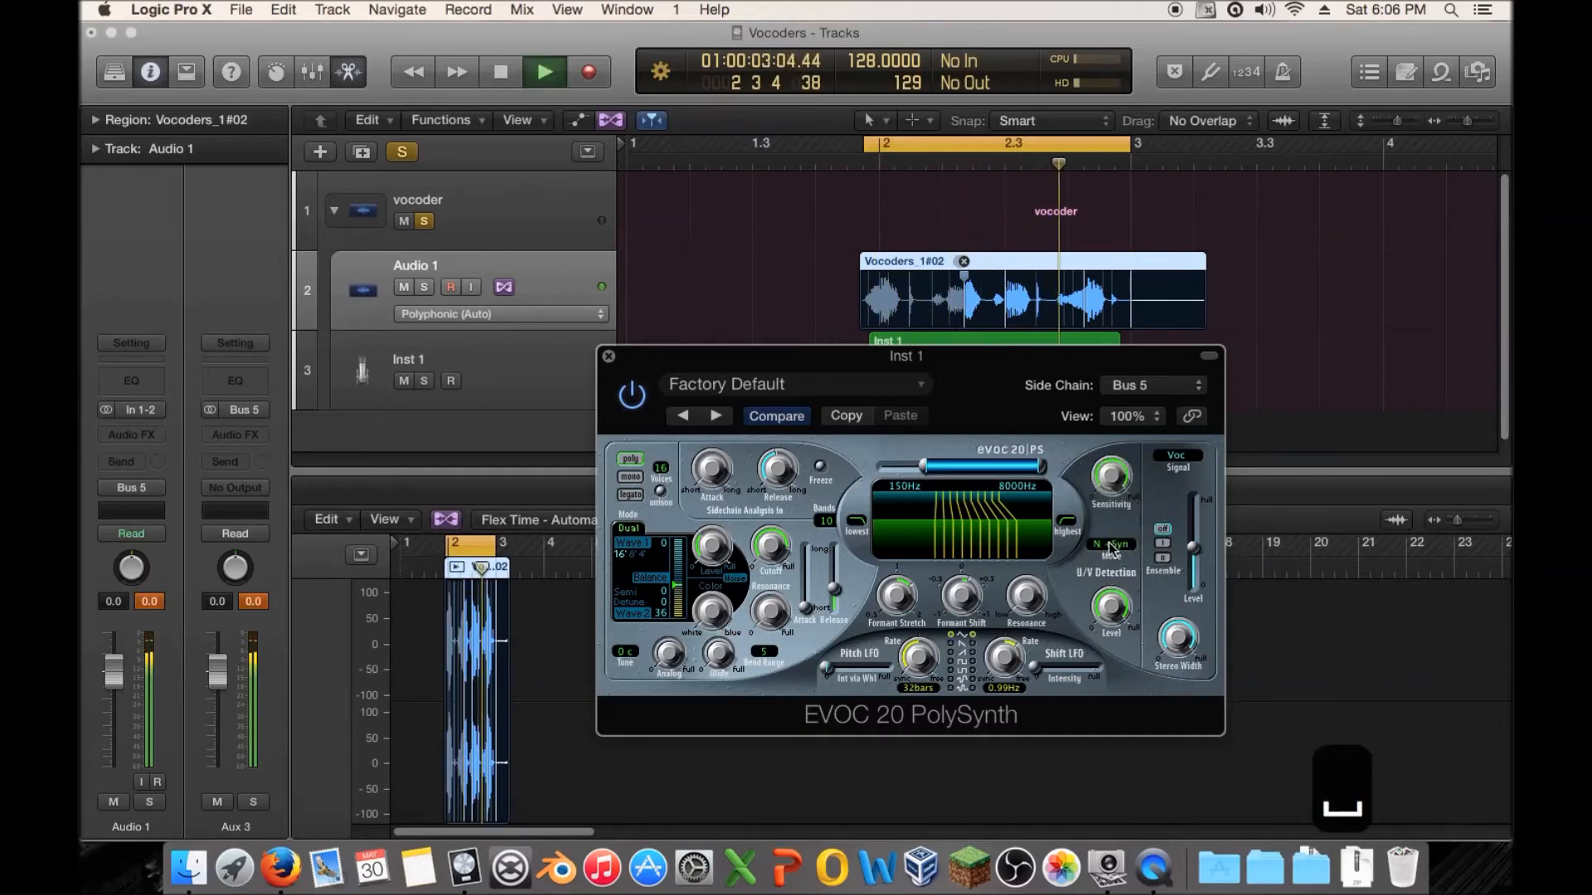
pyautogui.click(1113, 545)
pyautogui.click(1113, 541)
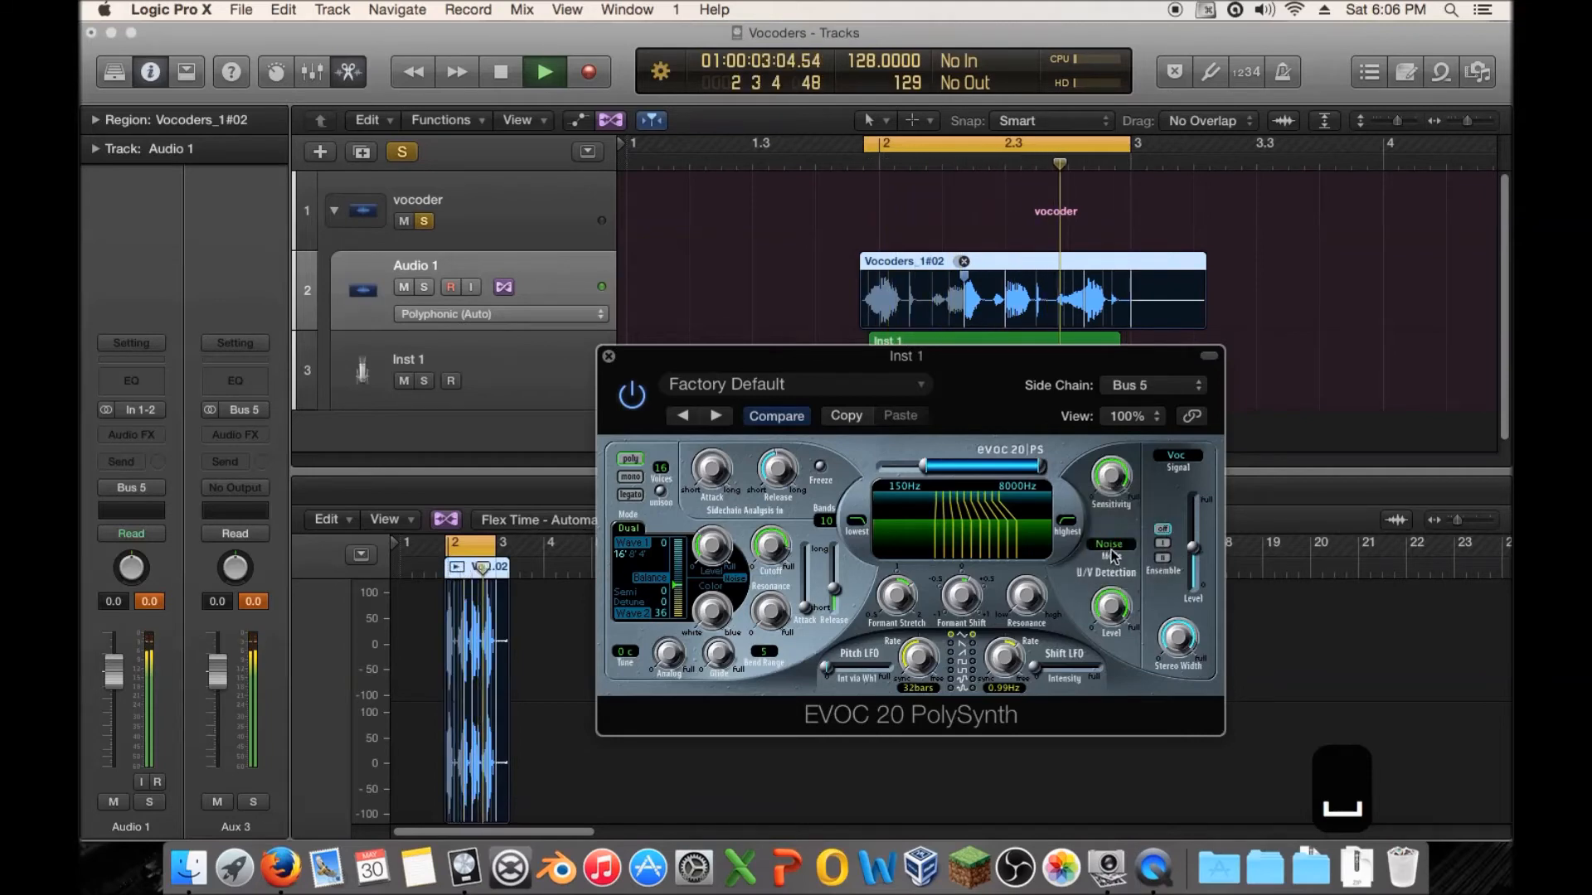
pyautogui.click(1112, 544)
pyautogui.click(1111, 526)
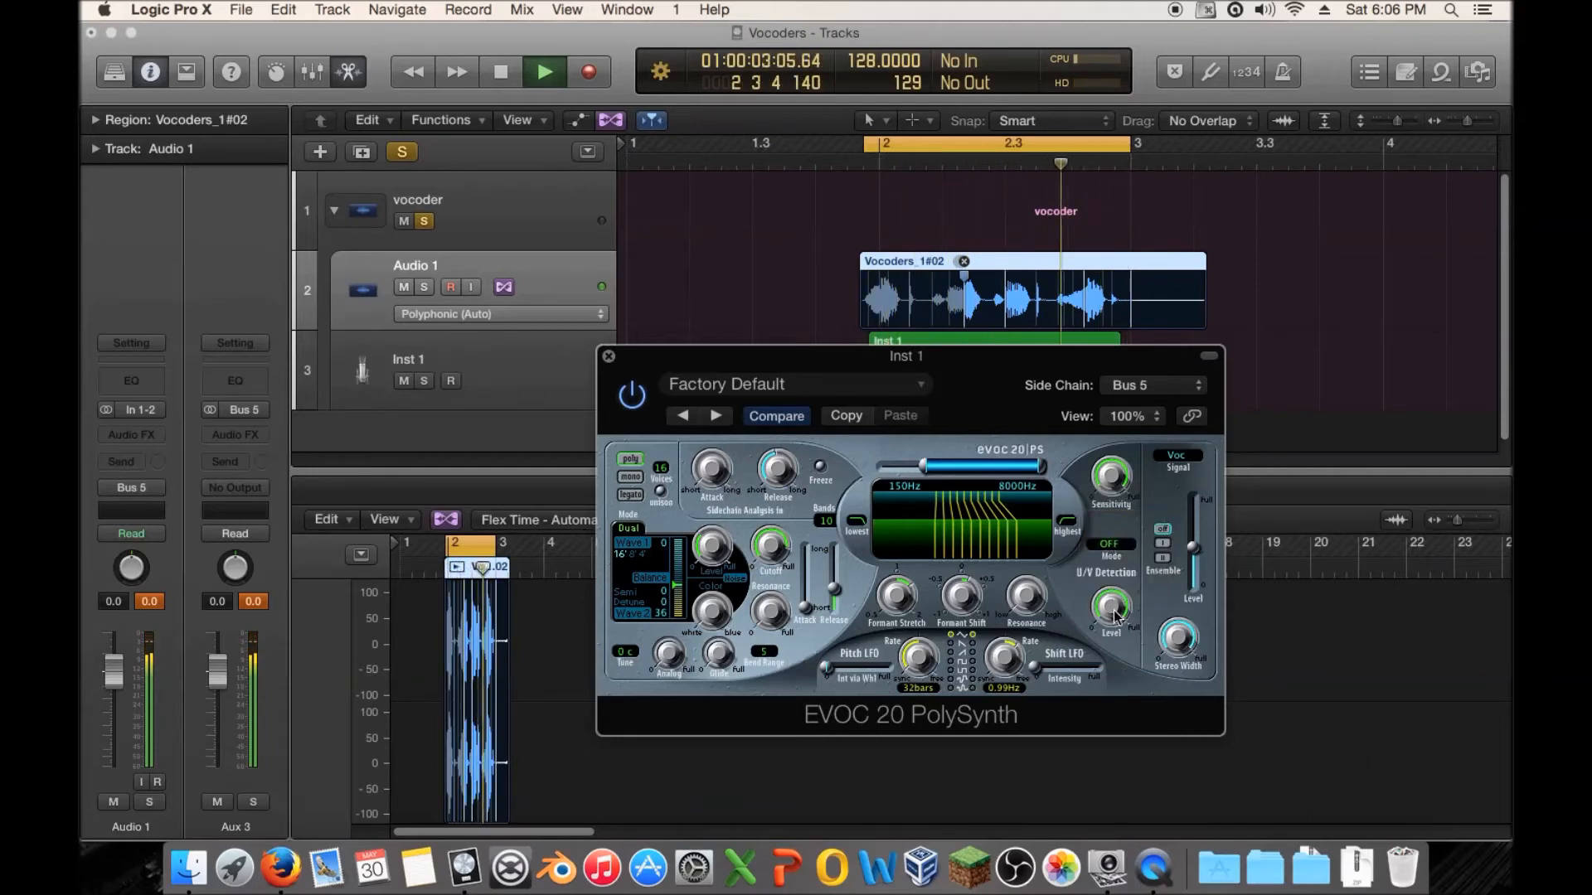
pyautogui.press('space')
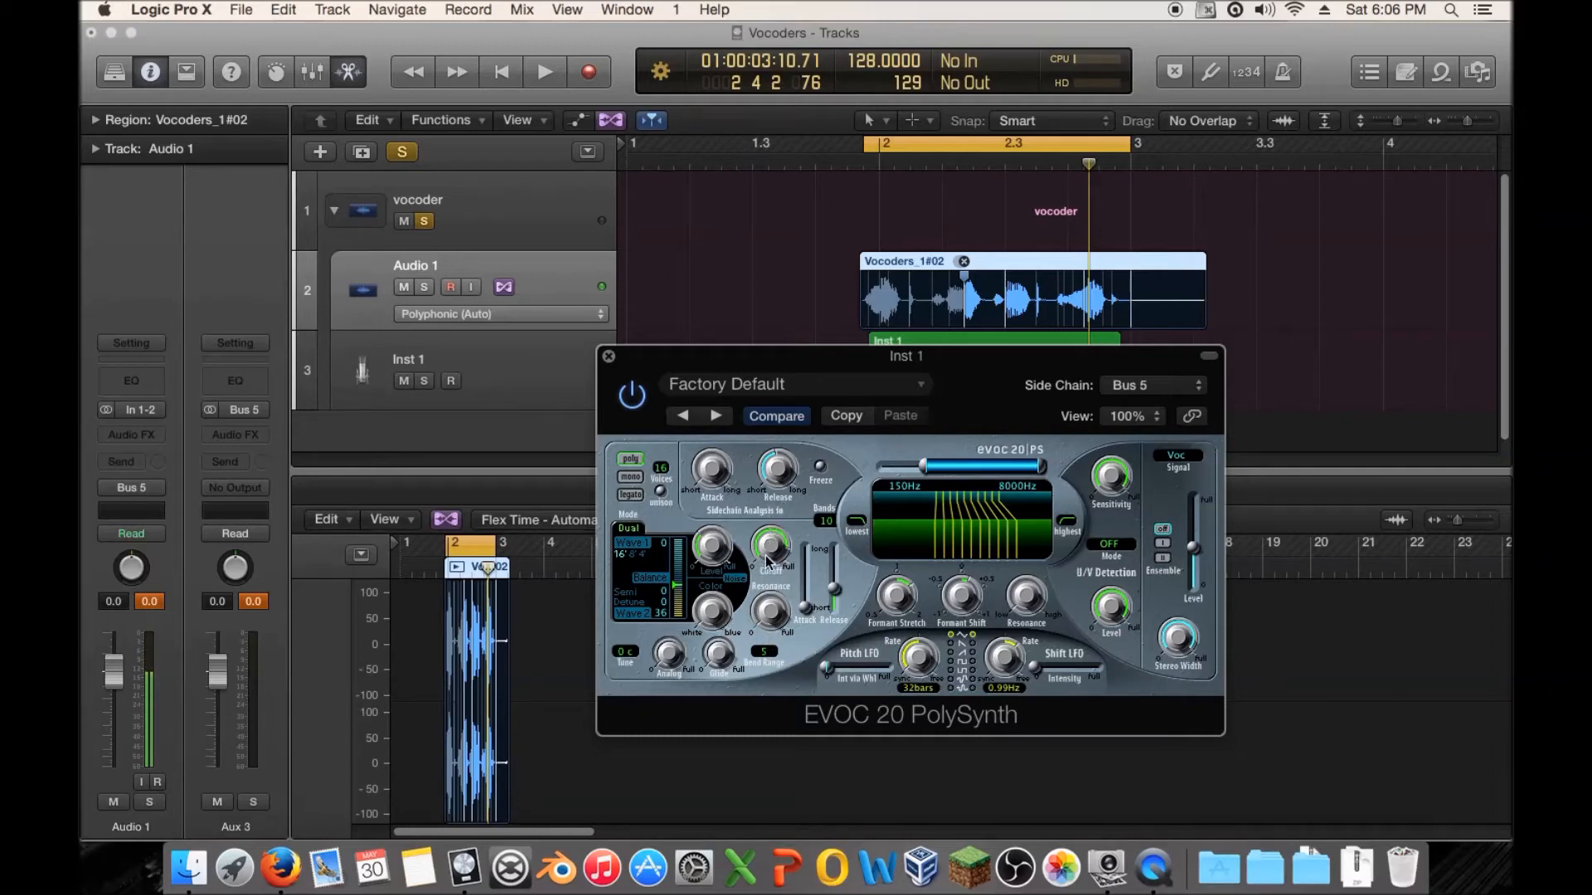
# Step: Sweep the synth filter's Cutoff during playback and slightly lower the vocoder's output Level
pyautogui.press('space')
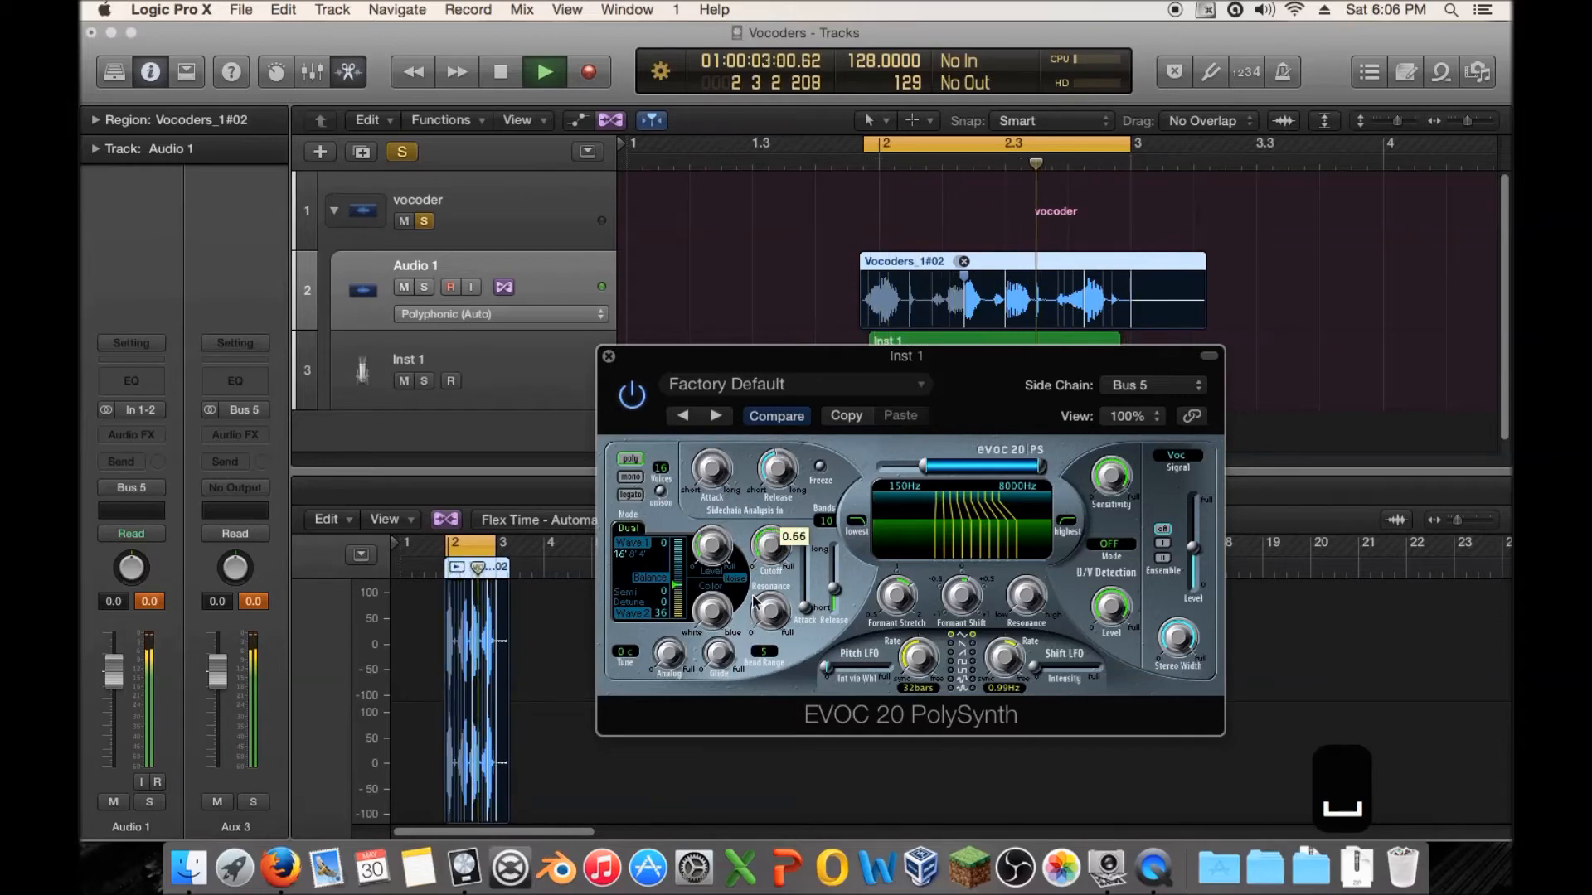
pyautogui.moveTo(776, 500)
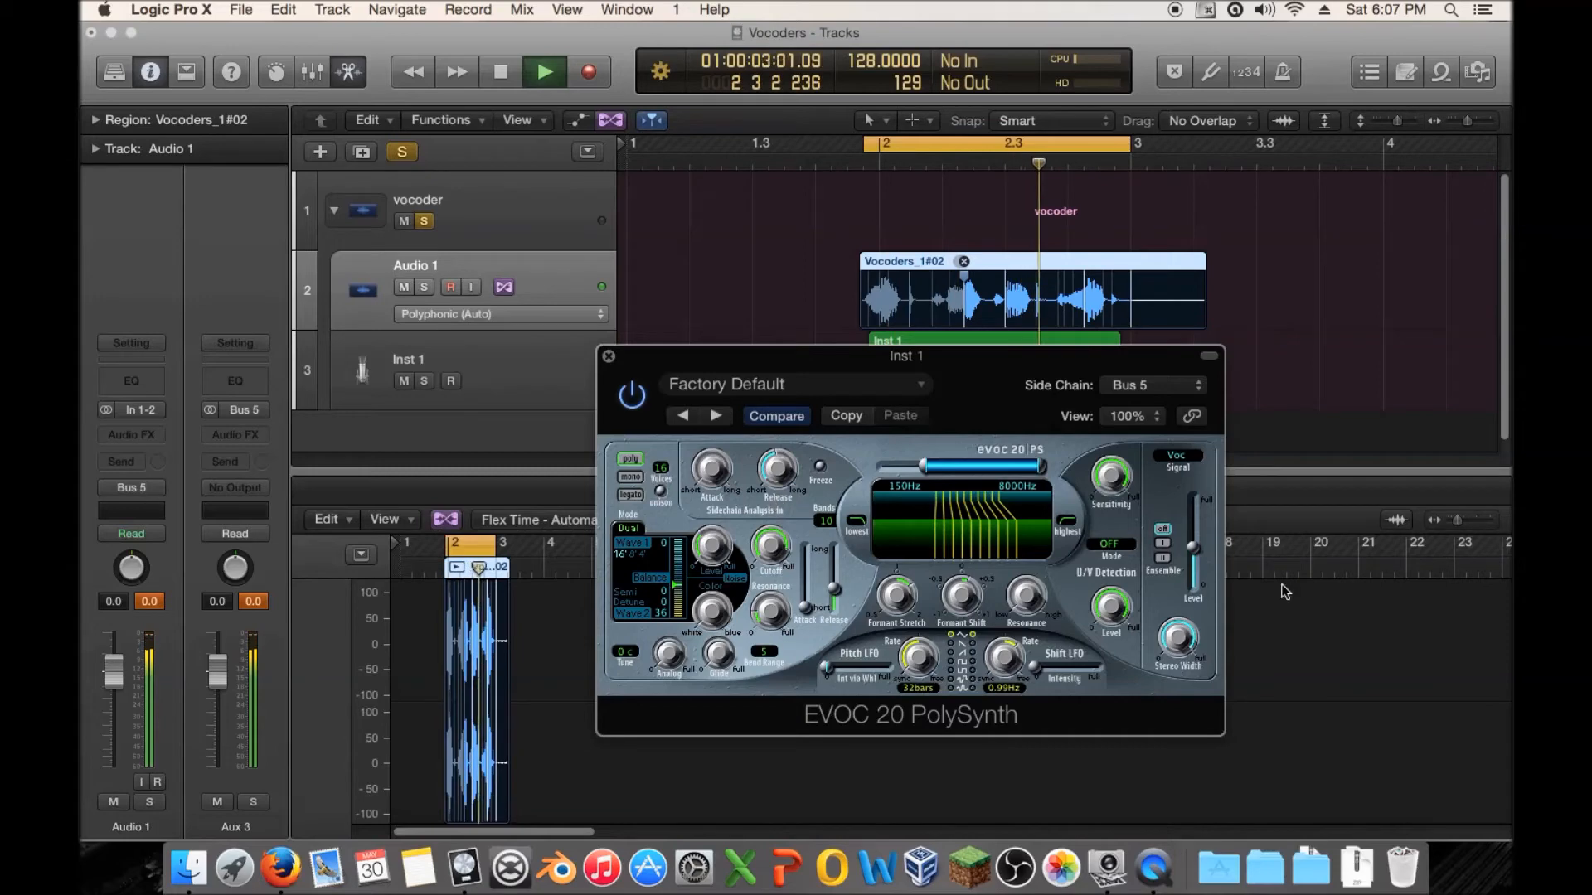
pyautogui.press('space')
pyautogui.moveTo(1194, 547); pyautogui.dragTo(1197, 557)
pyautogui.press('space')
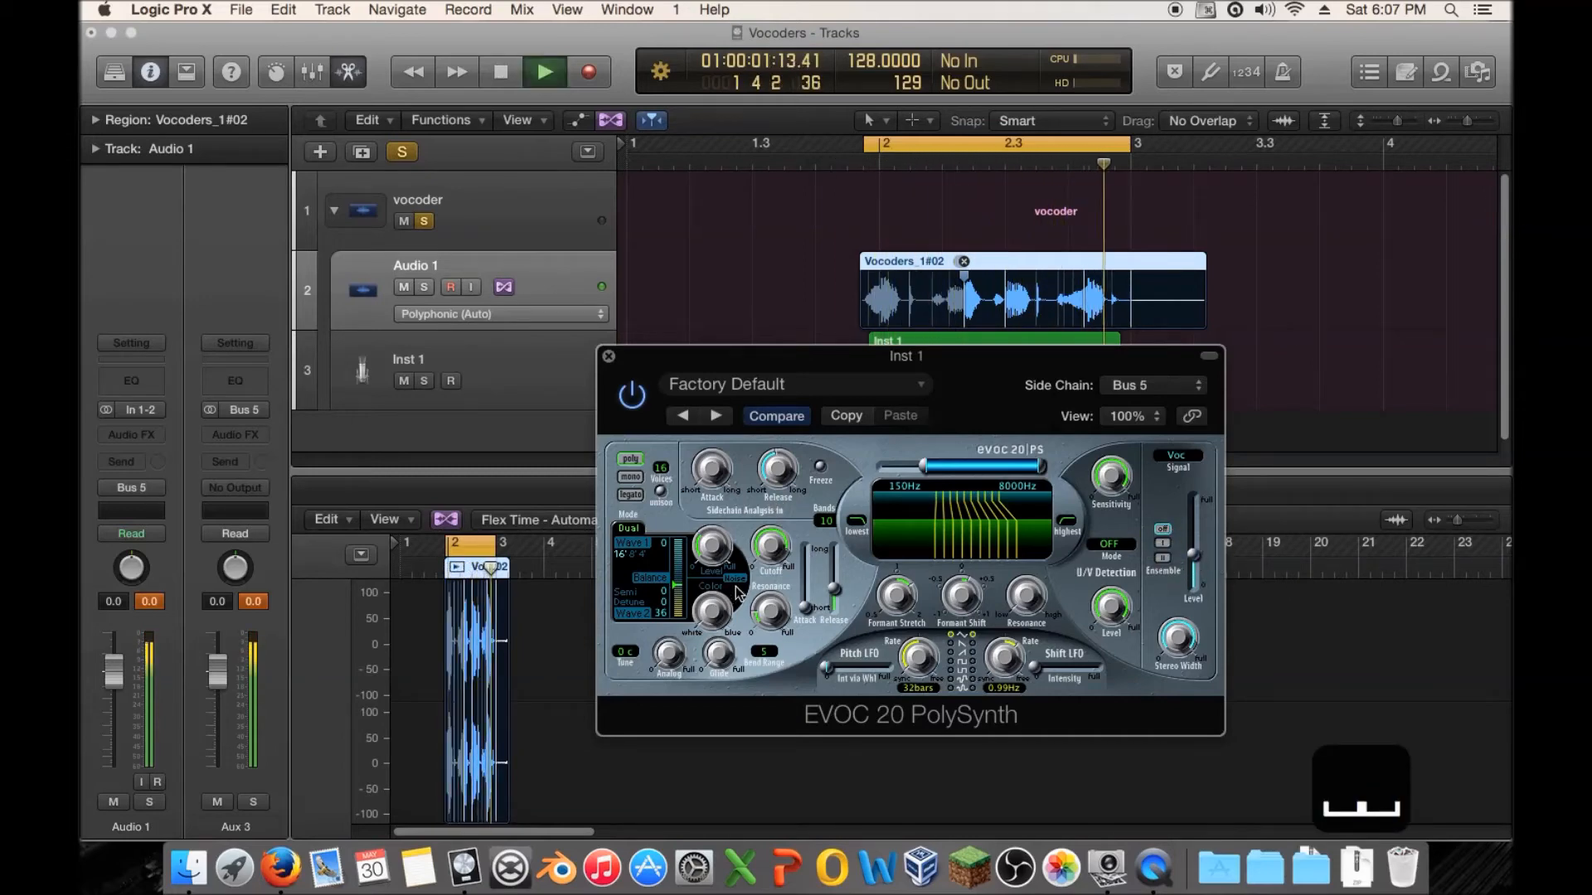
# Step: Adjust the synth filter's Resonance and Cutoff while the looped section plays
pyautogui.moveTo(762, 610); pyautogui.dragTo(765, 619)
pyautogui.moveTo(769, 546); pyautogui.dragTo(769, 559)
pyautogui.press('space')
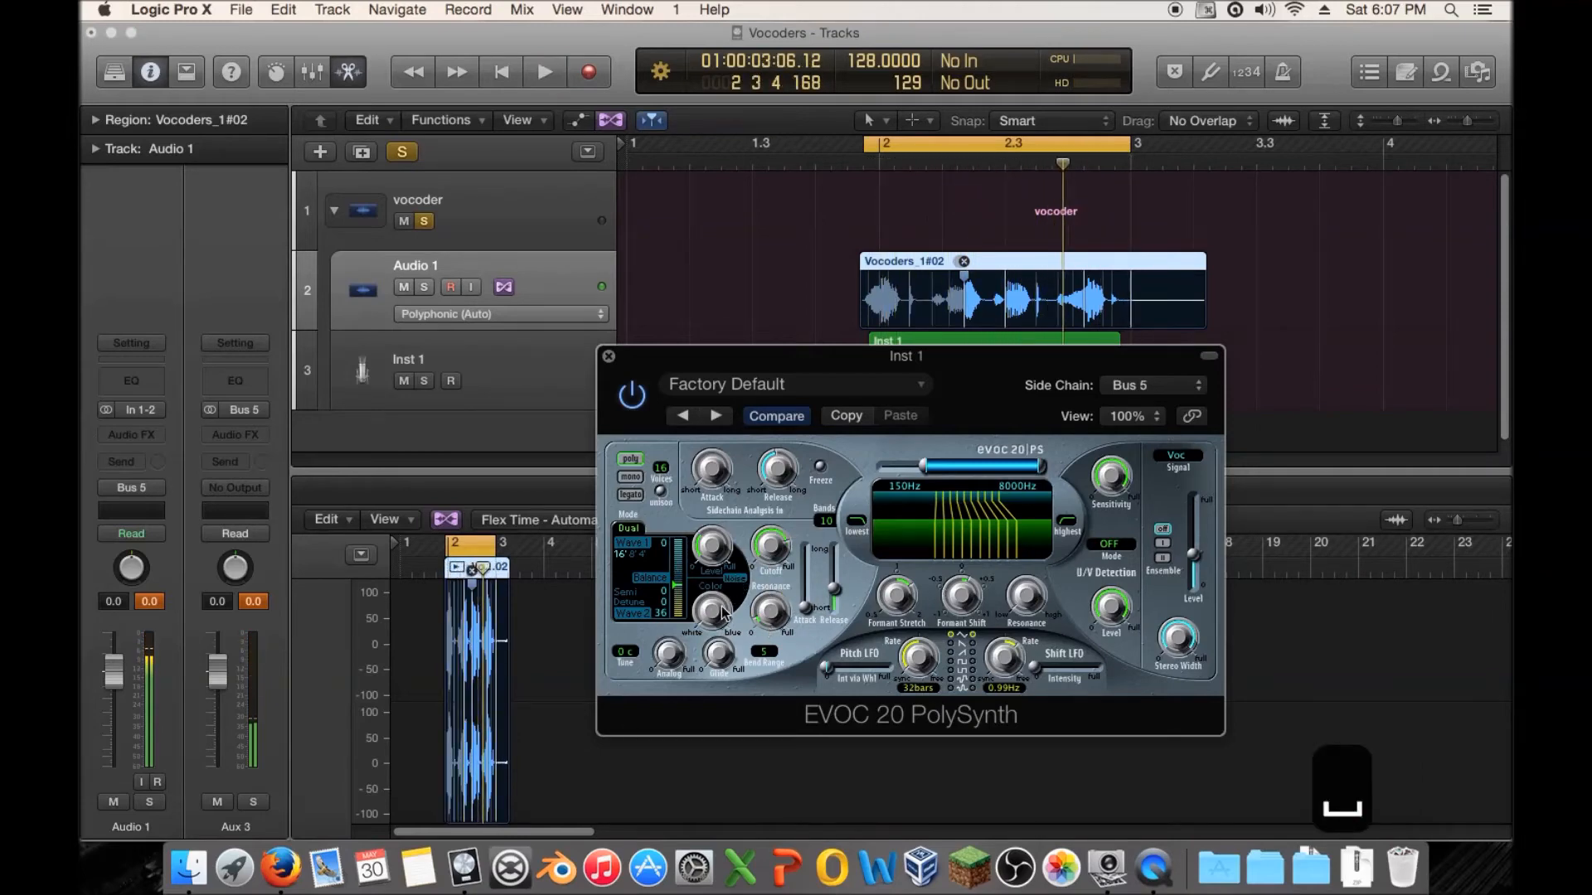
# Step: Adjust the noise Color of the synth section while listening to the loop
pyautogui.press('space')
pyautogui.moveTo(721, 615); pyautogui.dragTo(721, 598)
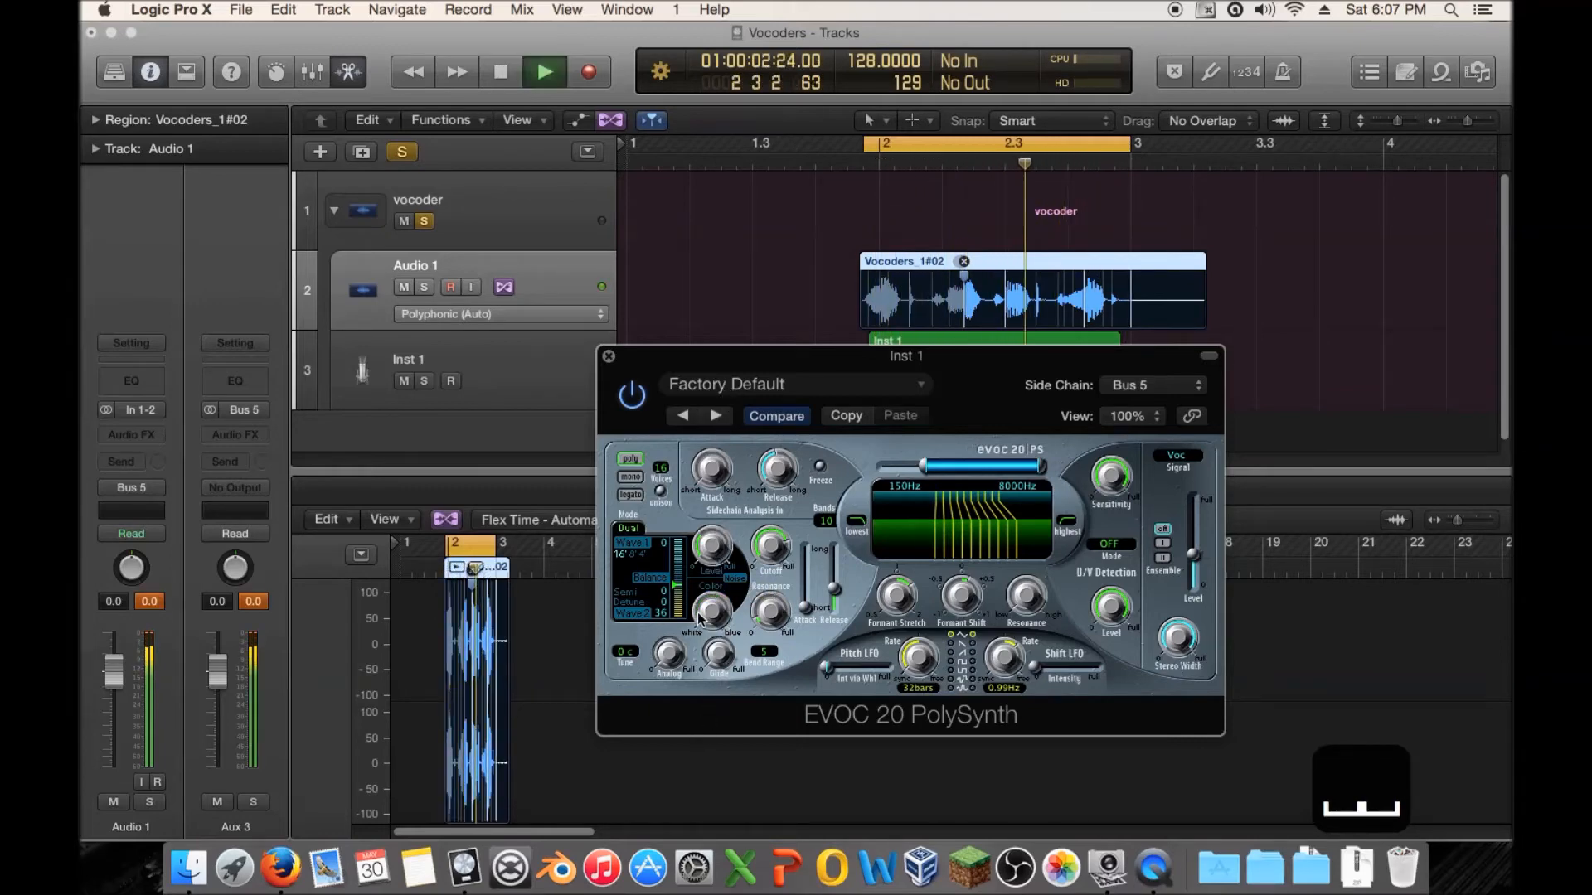
pyautogui.press('space')
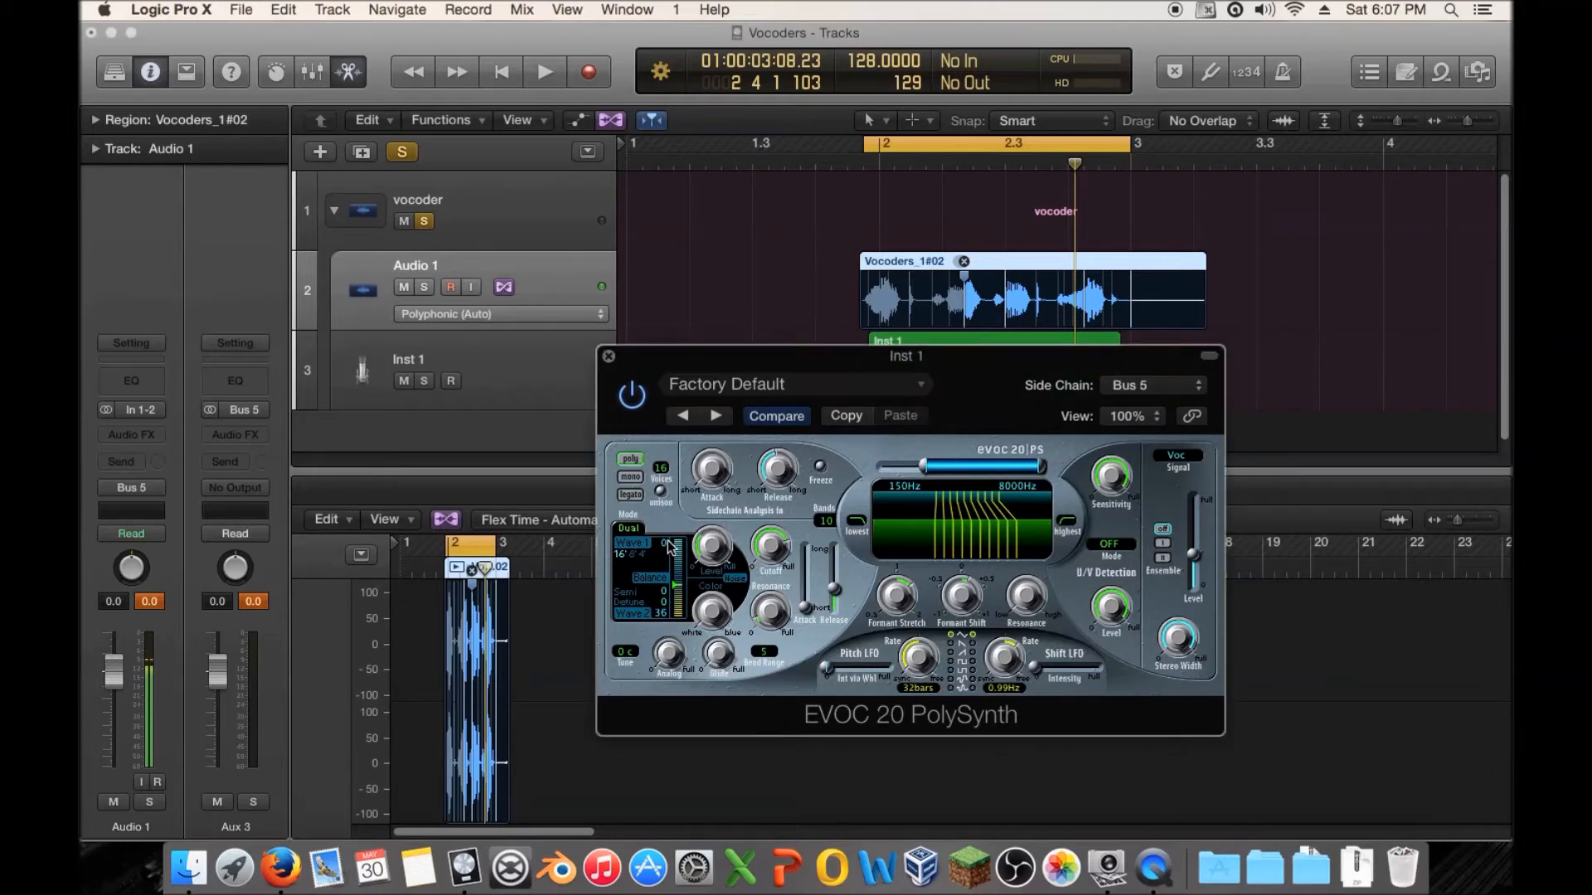
# Step: Sweep through the Wave 1 waveforms during playback, return to waveform 0, and shift the oscillator Balance towards Wave 1
pyautogui.press('space')
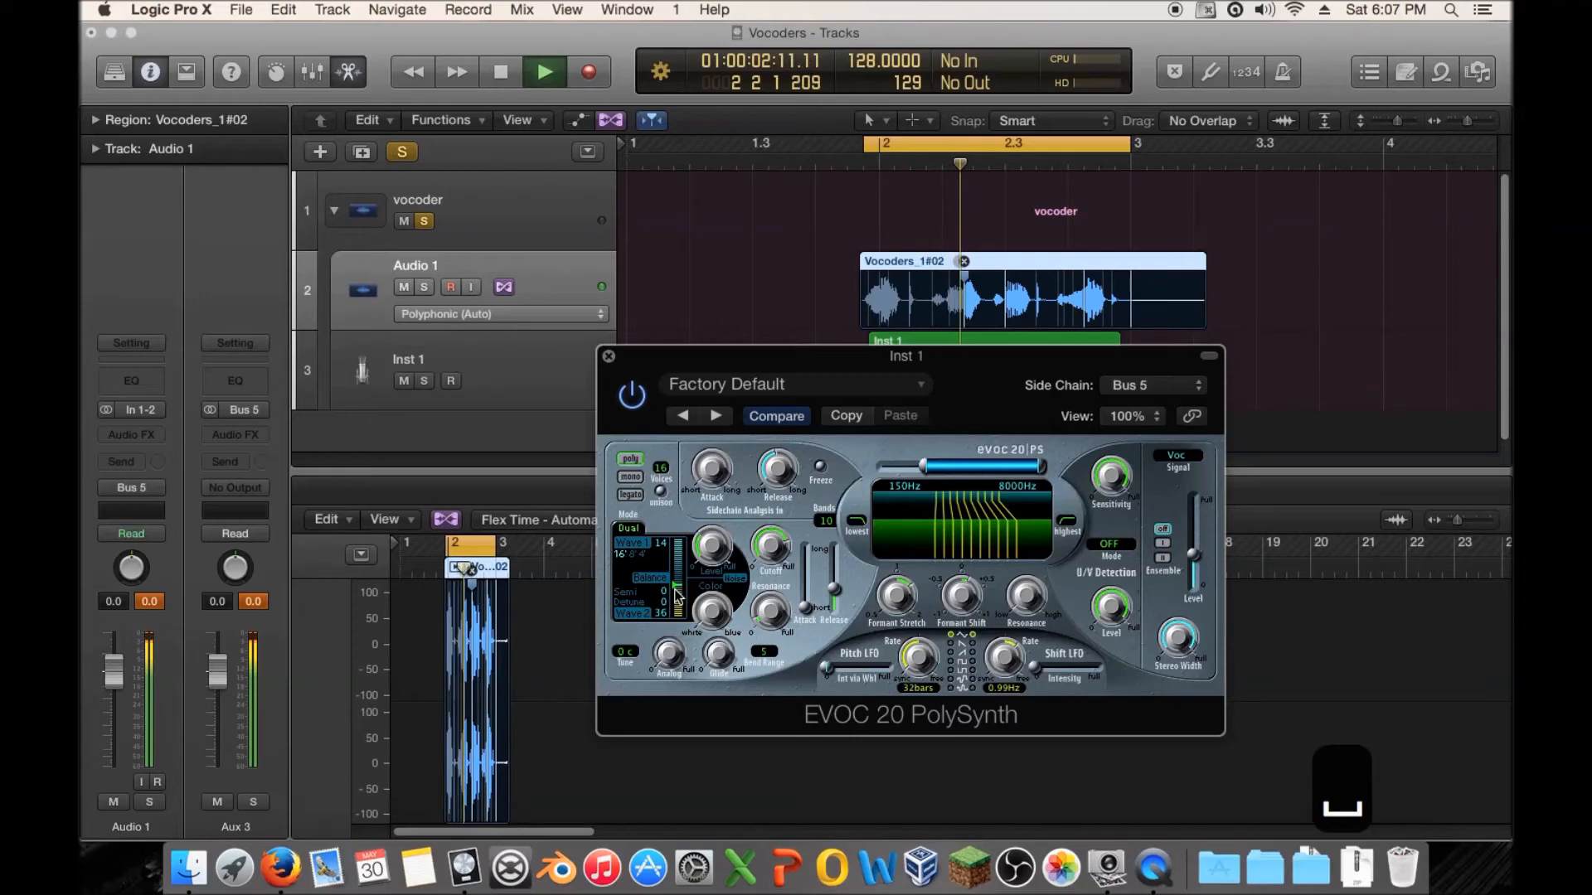
pyautogui.moveTo(663, 548); pyautogui.dragTo(660, 750)
pyautogui.press('space')
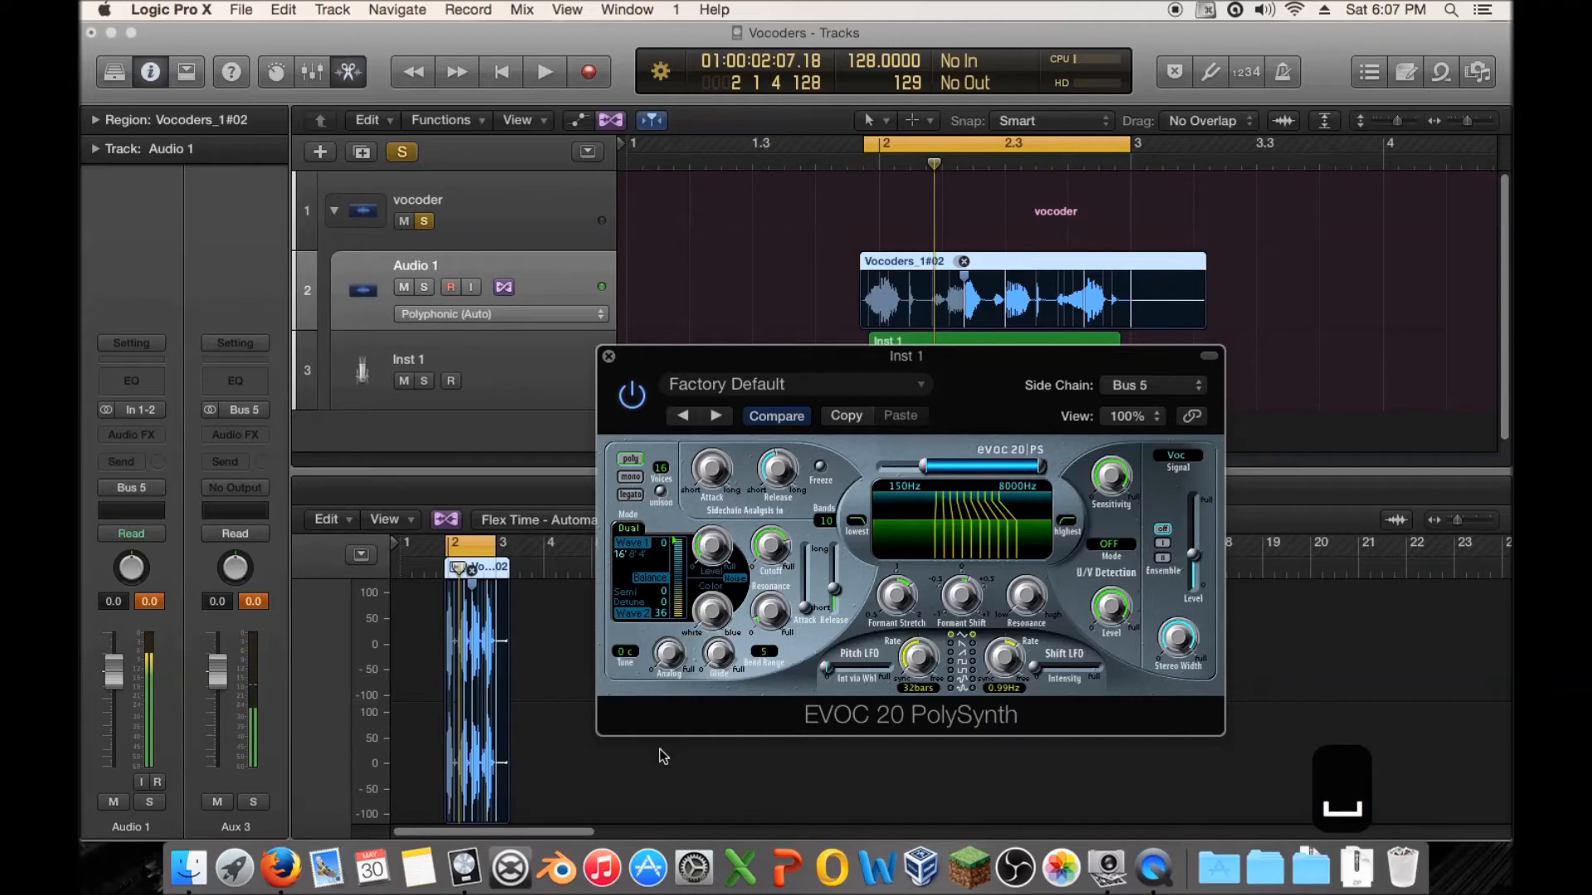
# Step: Try changing the Wave 2 waveform, and set Wave 1's octave range to 4' while listening to the loop
pyautogui.moveTo(657, 622); pyautogui.dragTo(558, 568)
pyautogui.press('space')
pyautogui.press('space')
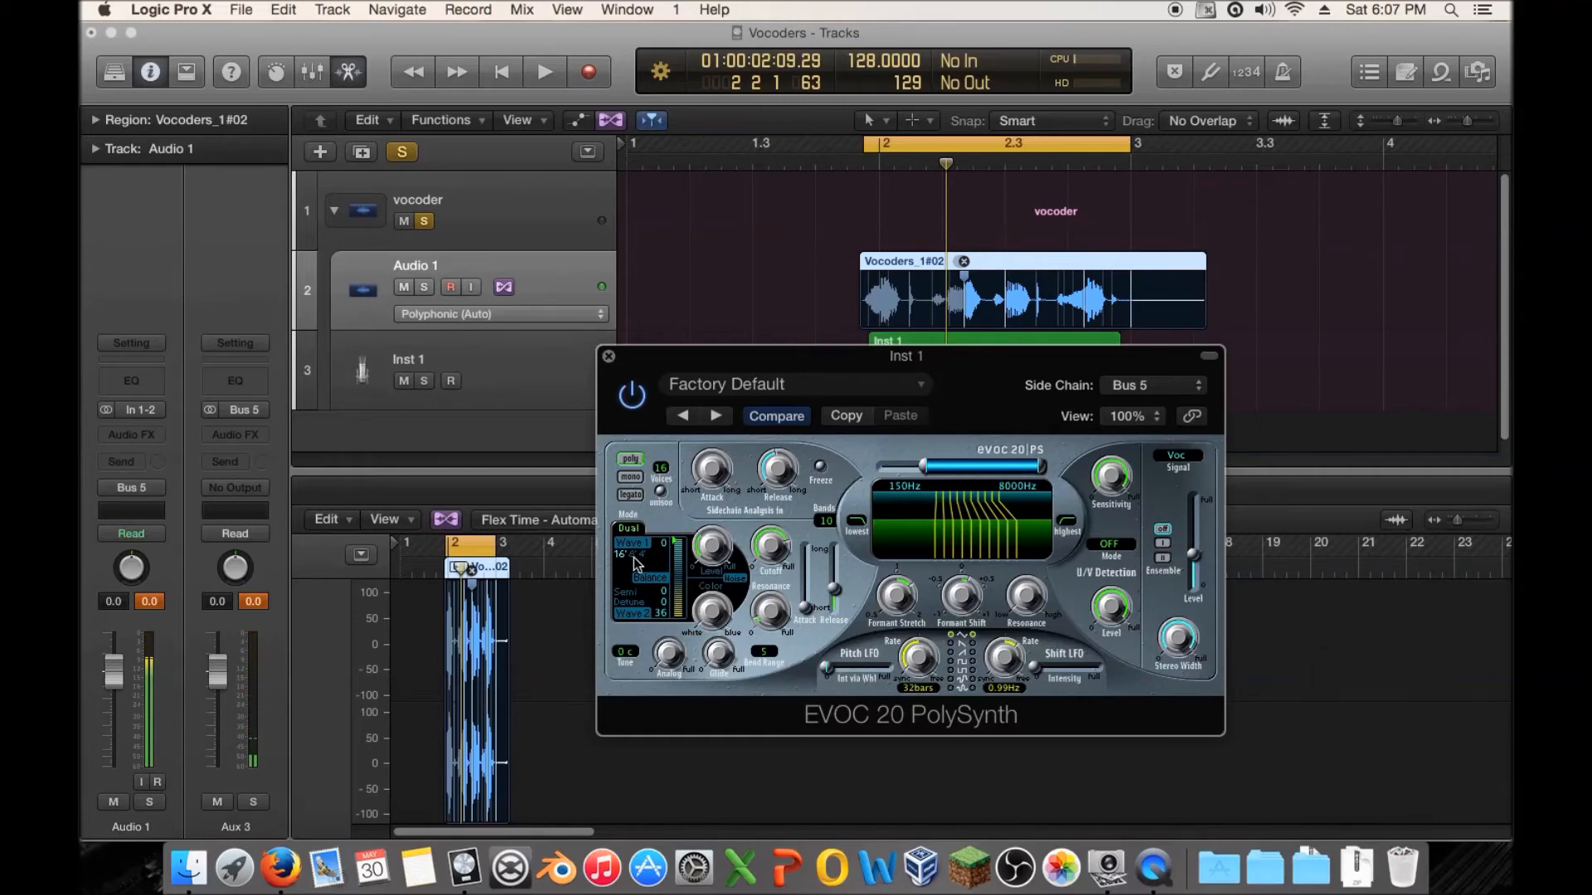
pyautogui.press('space')
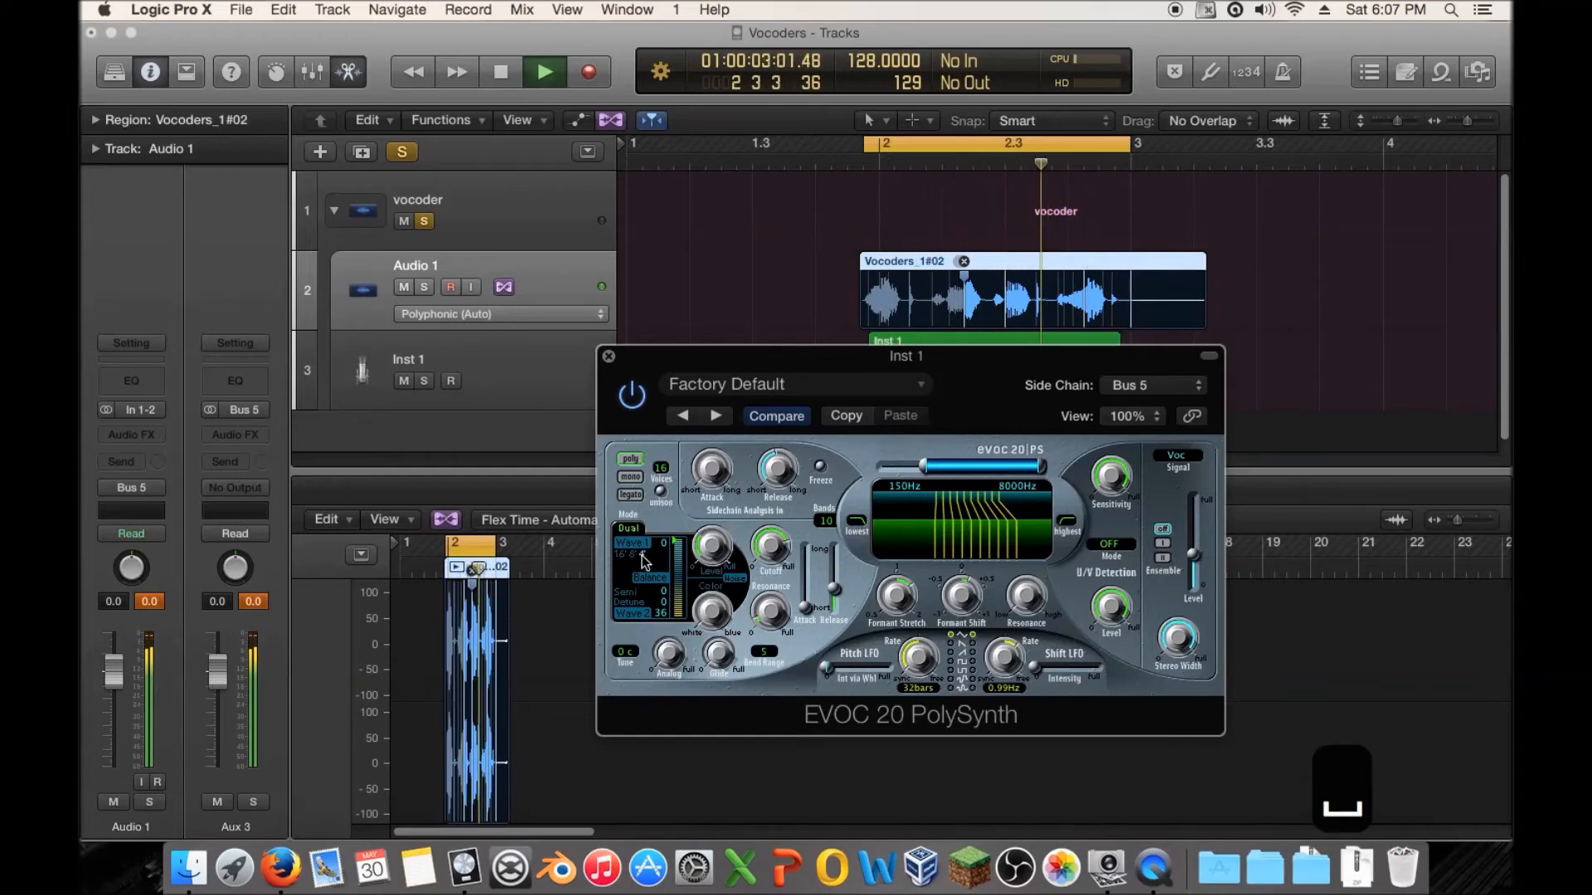
pyautogui.press('space')
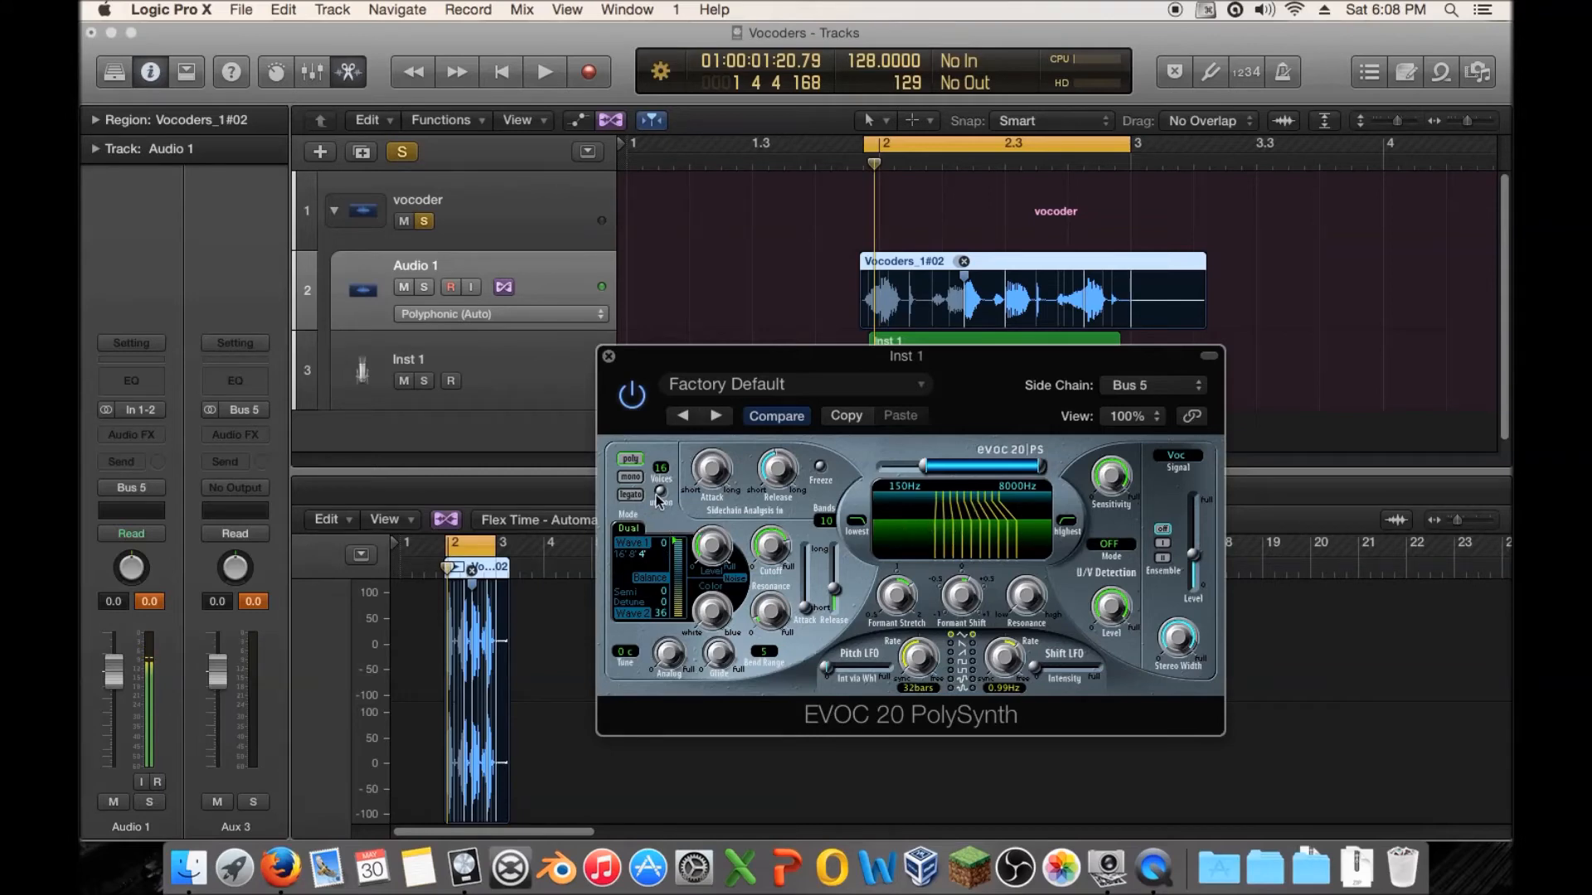
# Step: Switch the synth to mono mode with 4 voices and unison on, and listen to the looped section
pyautogui.click(631, 477)
pyautogui.moveTo(663, 472); pyautogui.dragTo(668, 536)
pyautogui.press('space')
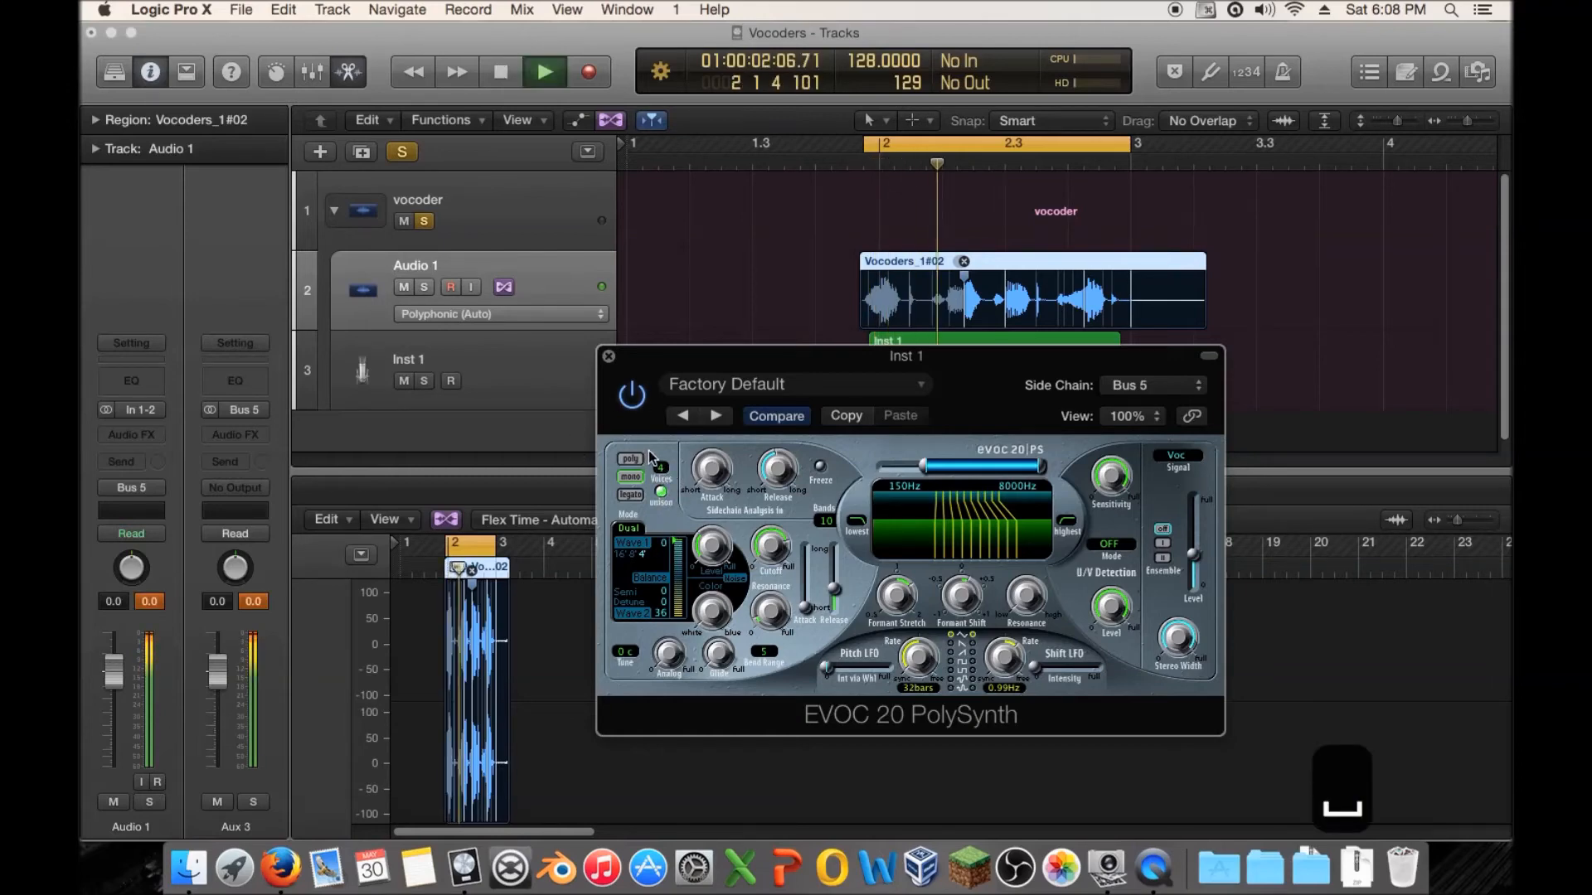
pyautogui.press('space')
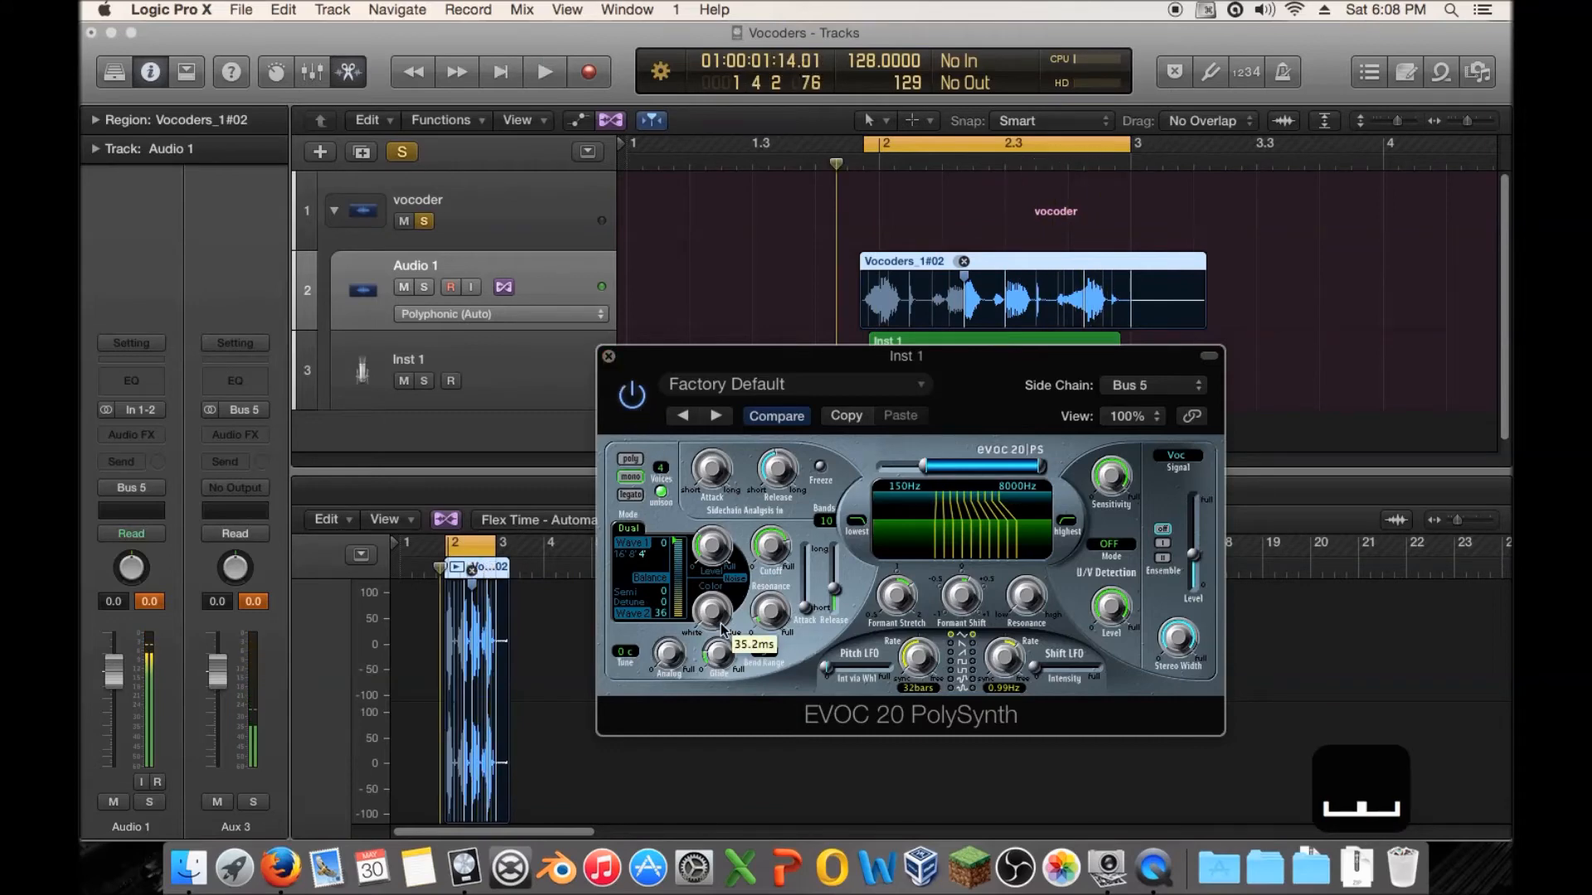
# Step: In the Inst 1 region, lower the second note to B1, raise the third note three semitones, and listen to the melody
pyautogui.click(611, 359)
pyautogui.click(987, 387)
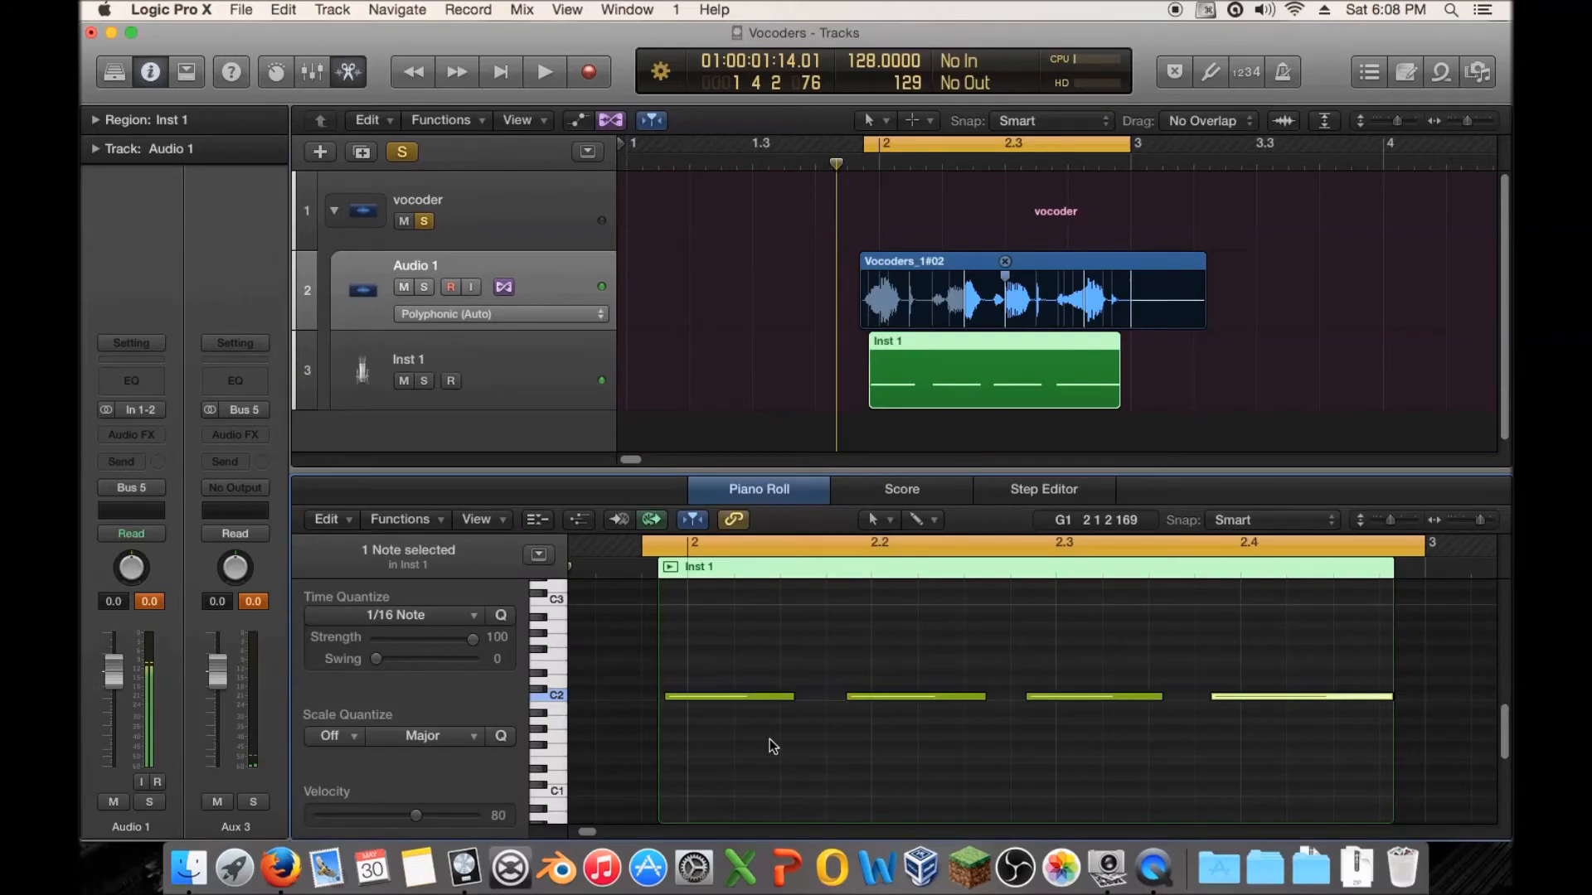
pyautogui.moveTo(878, 697); pyautogui.dragTo(883, 705)
pyautogui.moveTo(1062, 694); pyautogui.dragTo(1064, 669)
pyautogui.press('space')
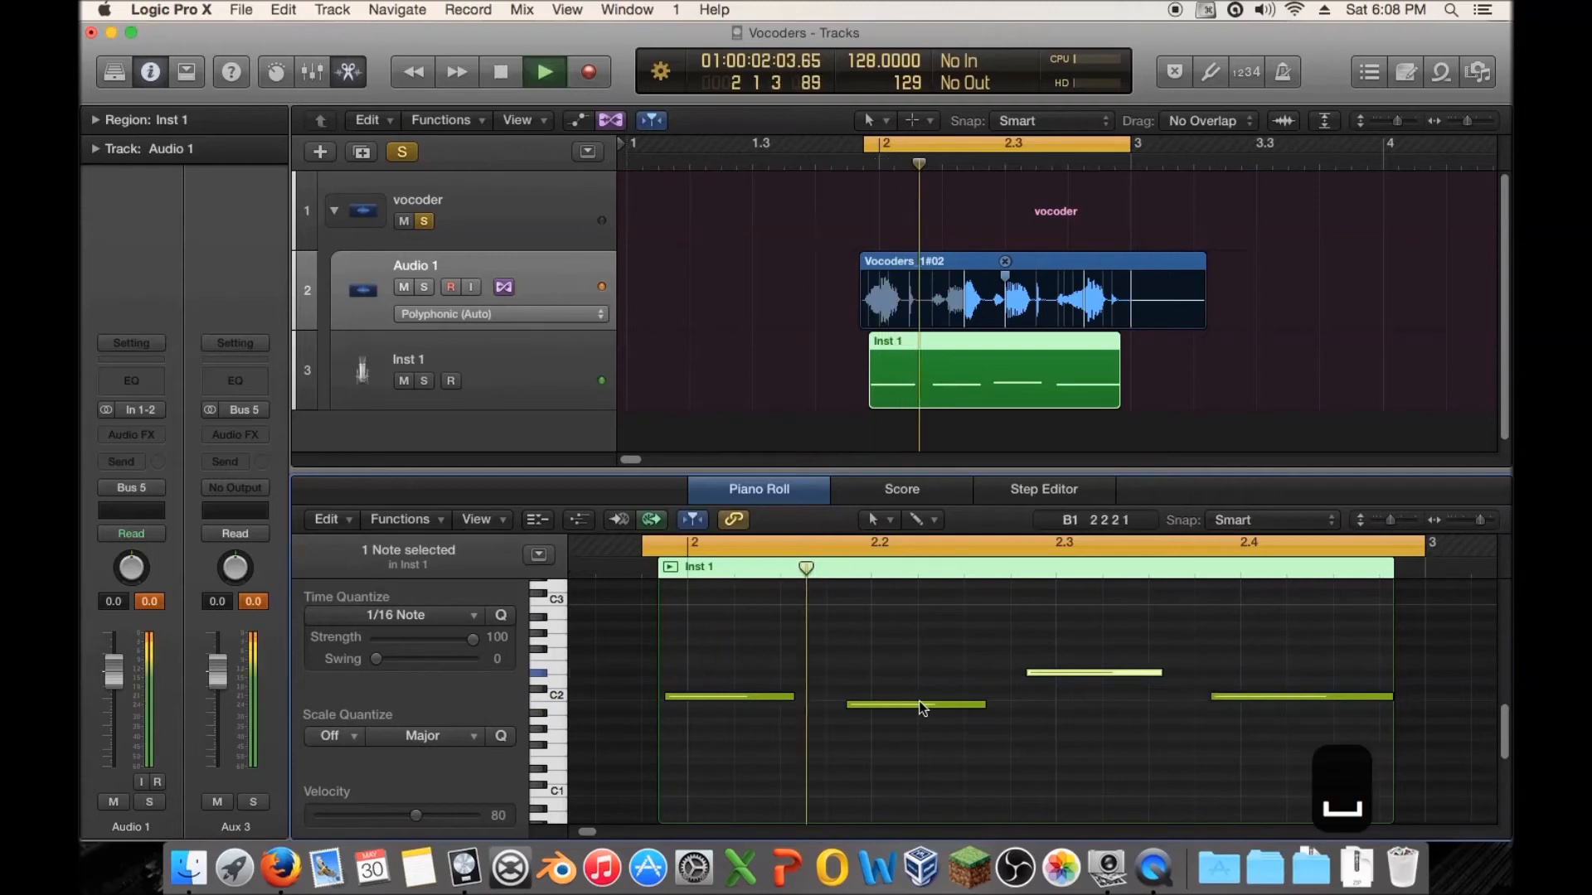
pyautogui.press('space')
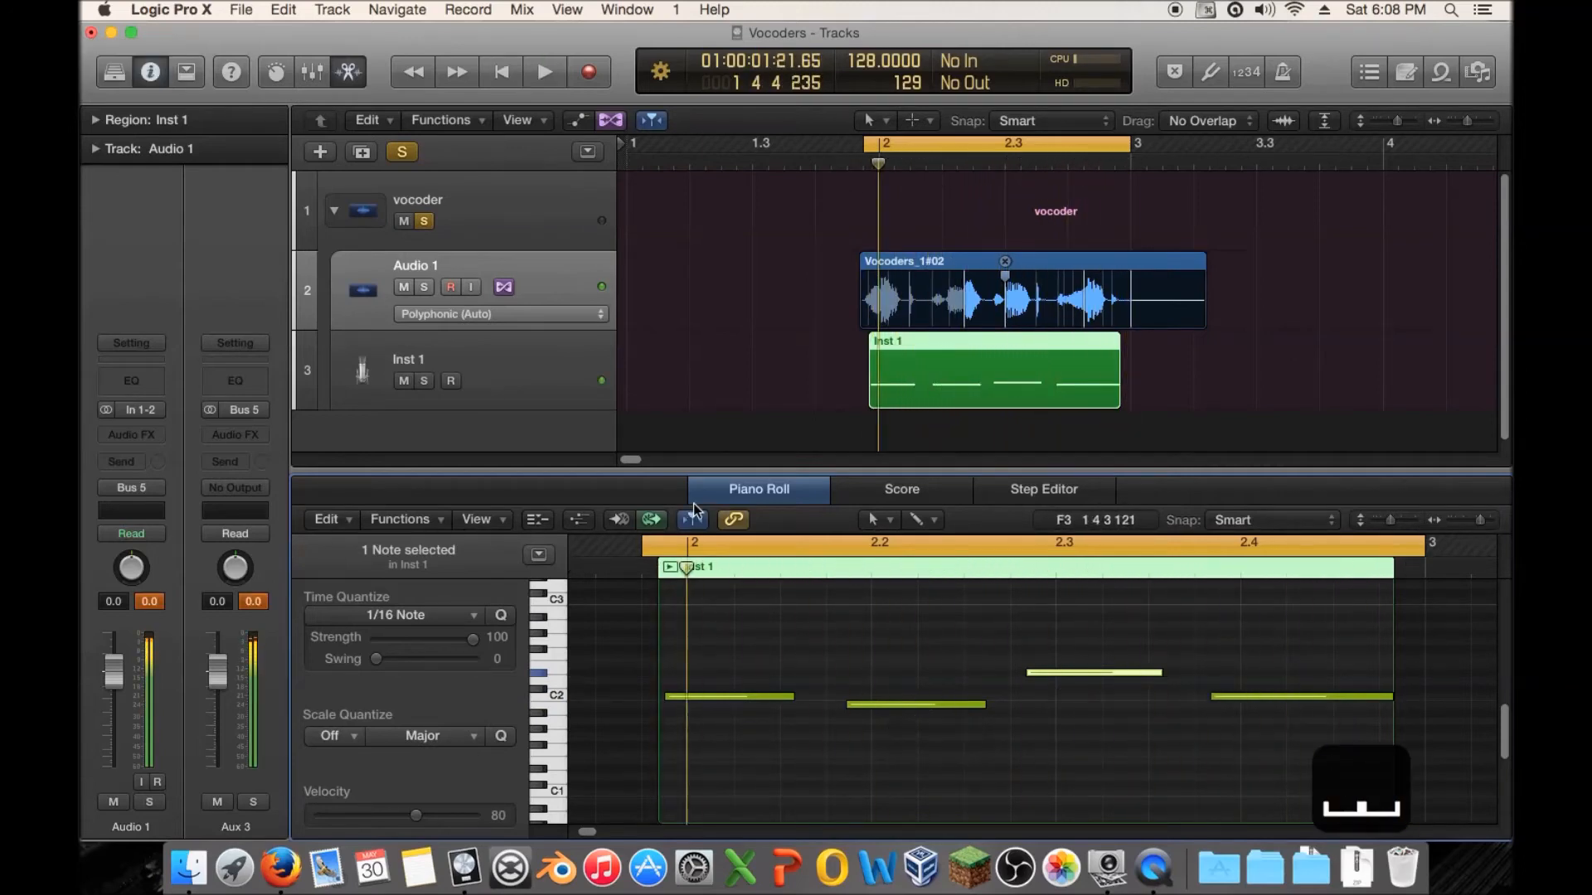
# Step: Reopen the EVOC PS on the Inst 1 track and adjust its Glide time from a 264 ms trial during playback
pyautogui.click(338, 358)
pyautogui.press('b')
pyautogui.click(130, 379)
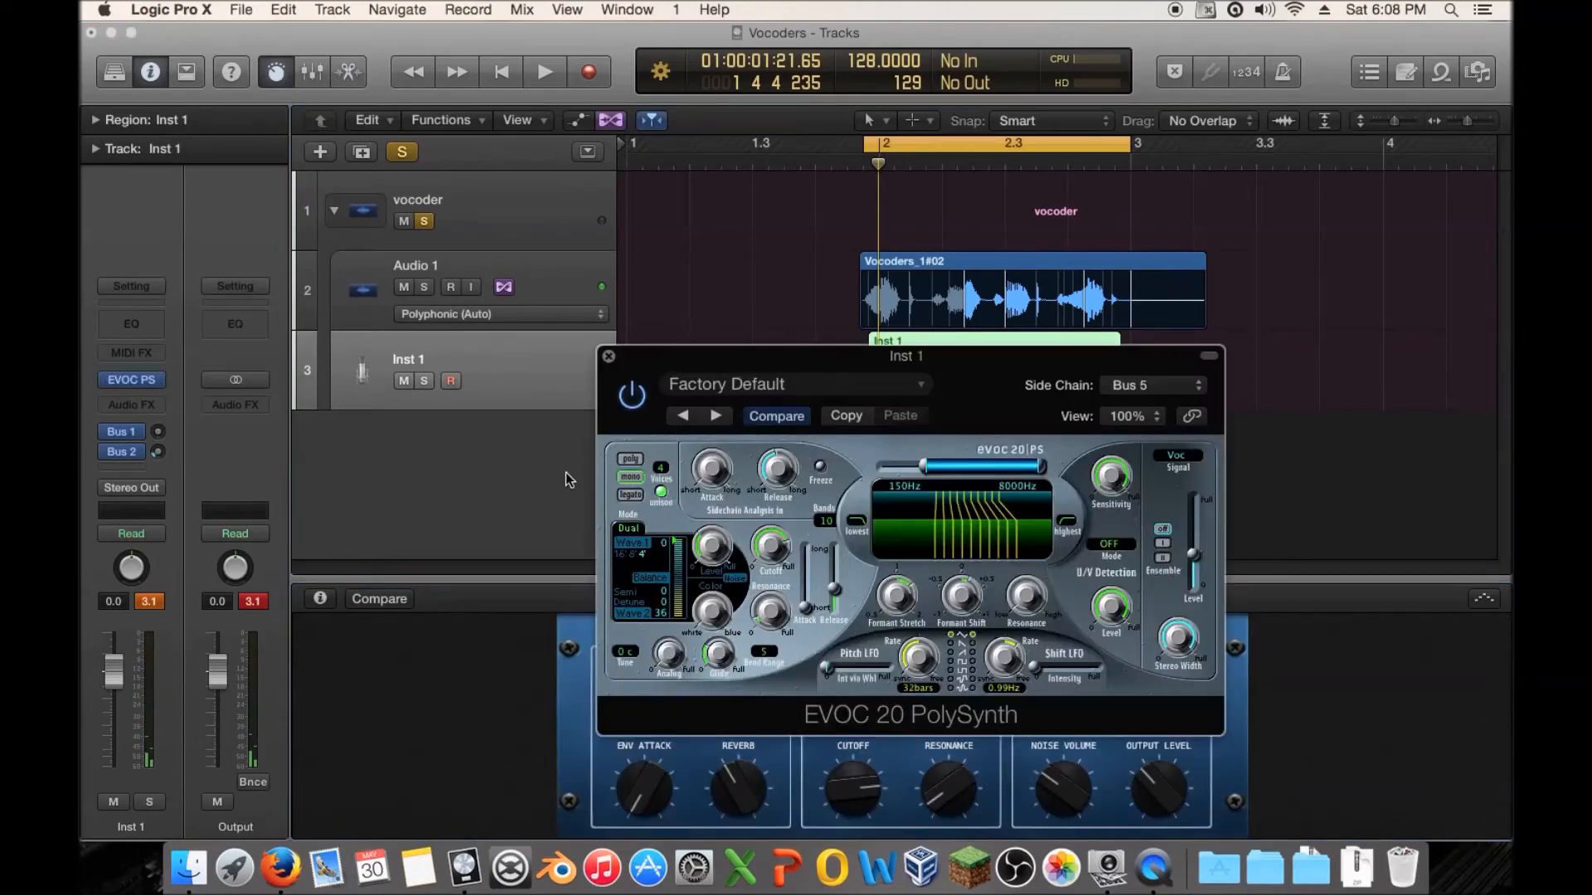
pyautogui.press('b')
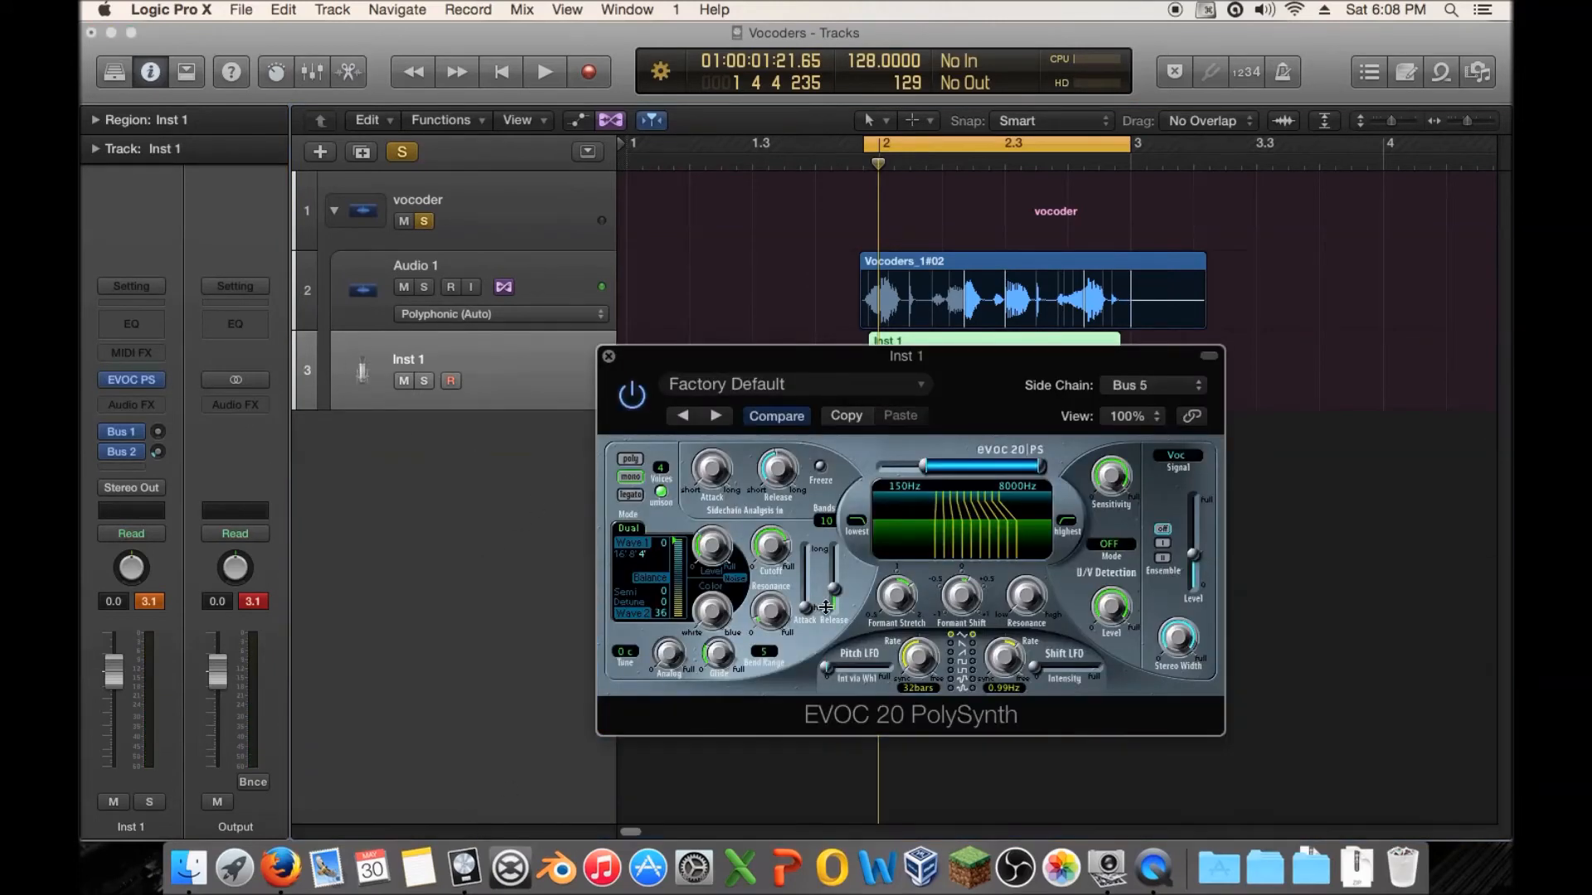
pyautogui.moveTo(729, 633)
pyautogui.press('space')
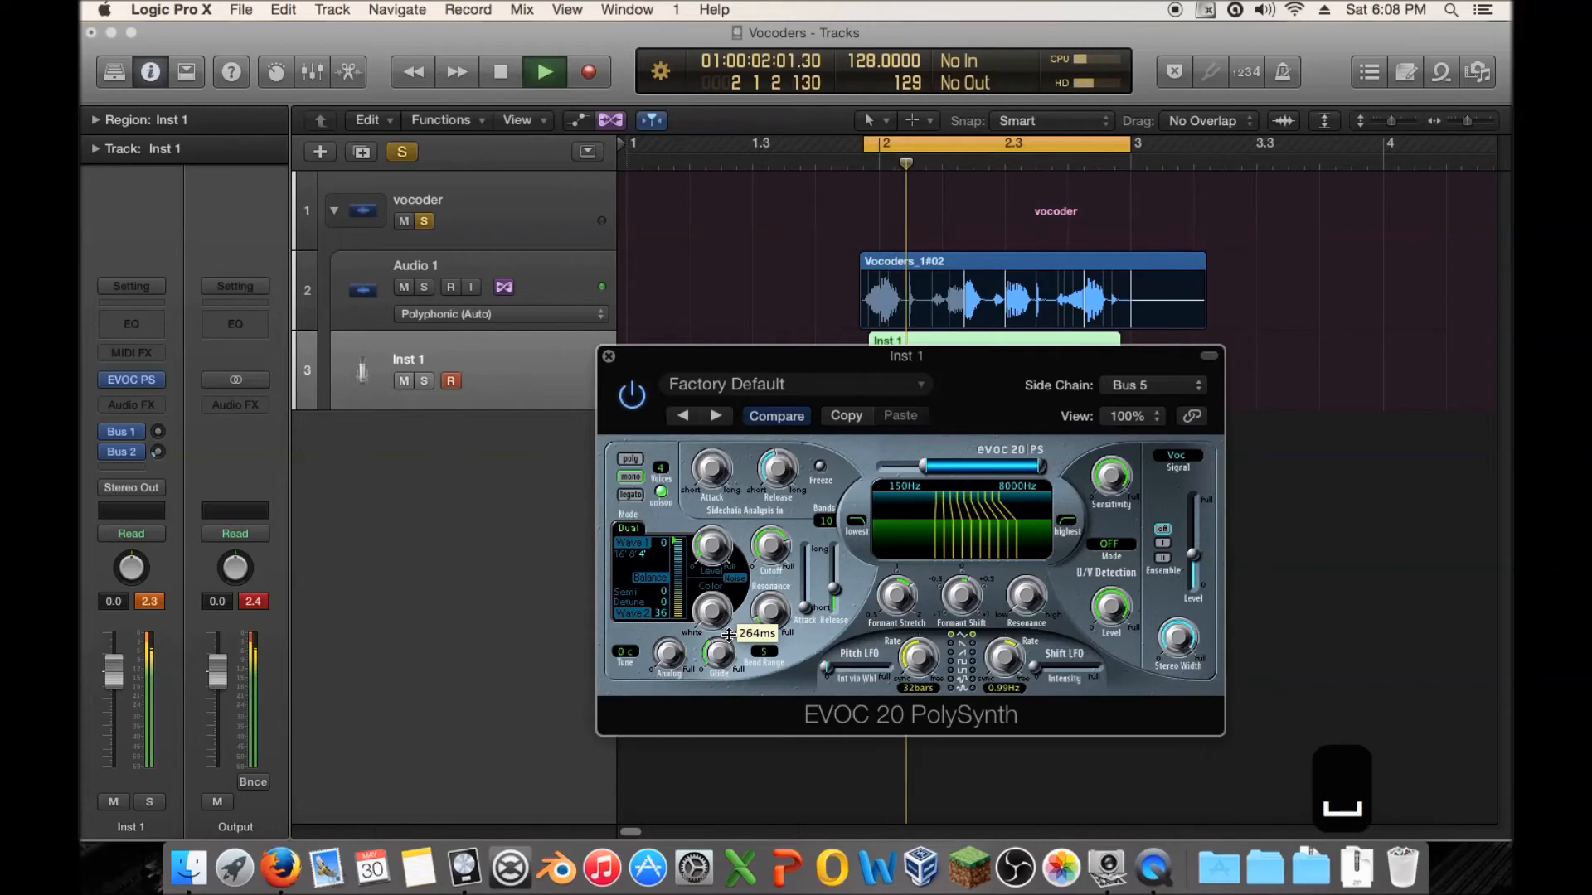
pyautogui.moveTo(728, 633)
pyautogui.mouseDown()
pyautogui.moveTo(736, 622)
pyautogui.moveTo(729, 656)
pyautogui.mouseUp()
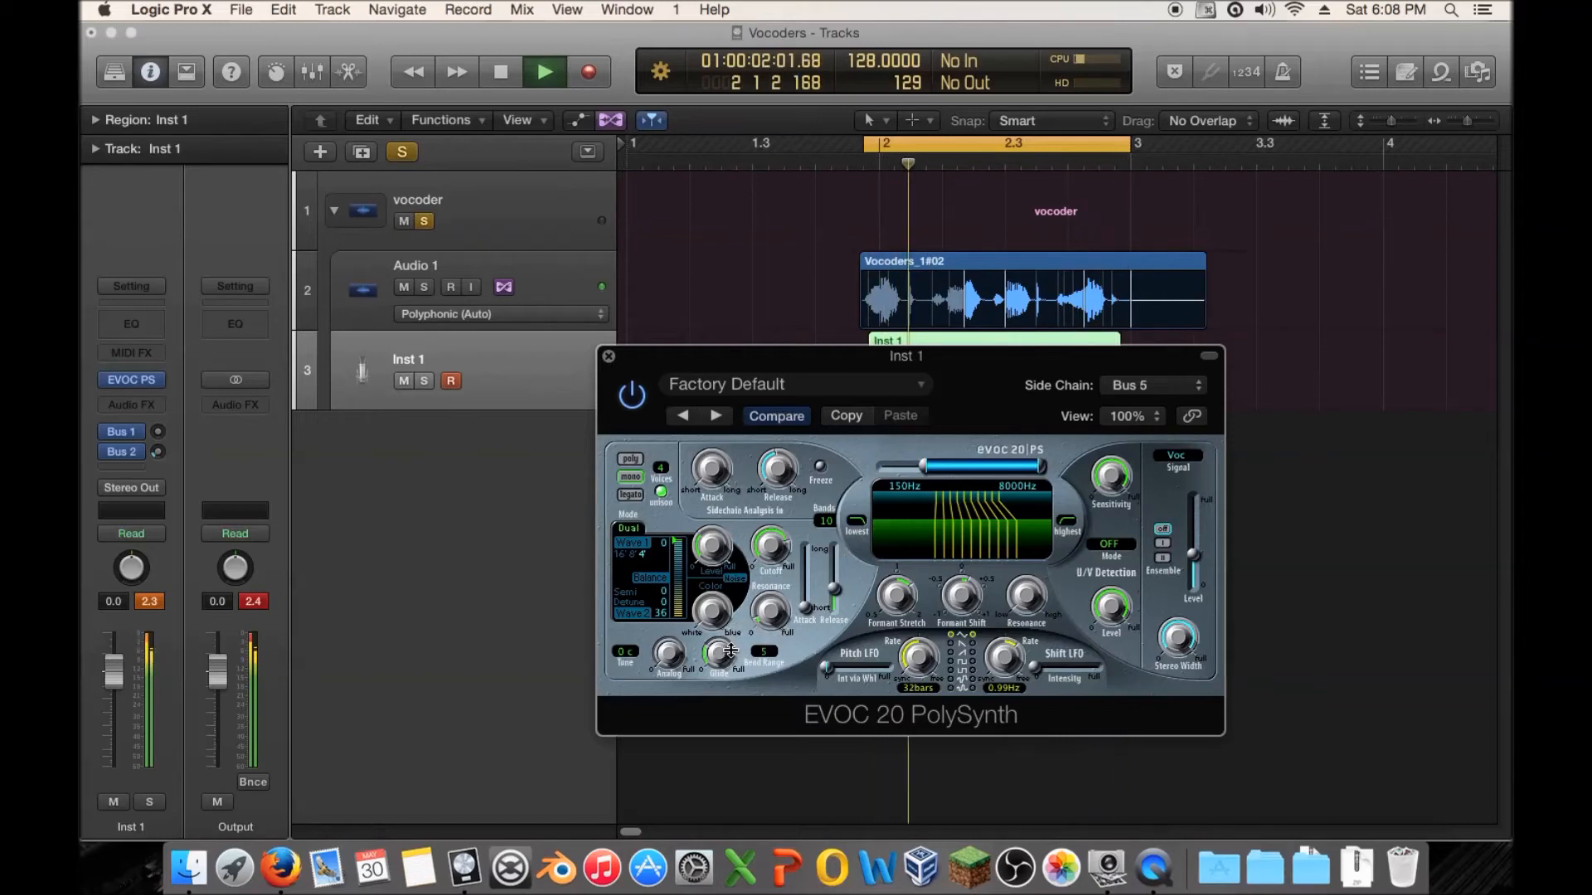
# Step: Stop playback, look at the Audio 1 channel strip, and reopen the EVOC PS on the Inst 1 track
pyautogui.click(609, 357)
pyautogui.press('space')
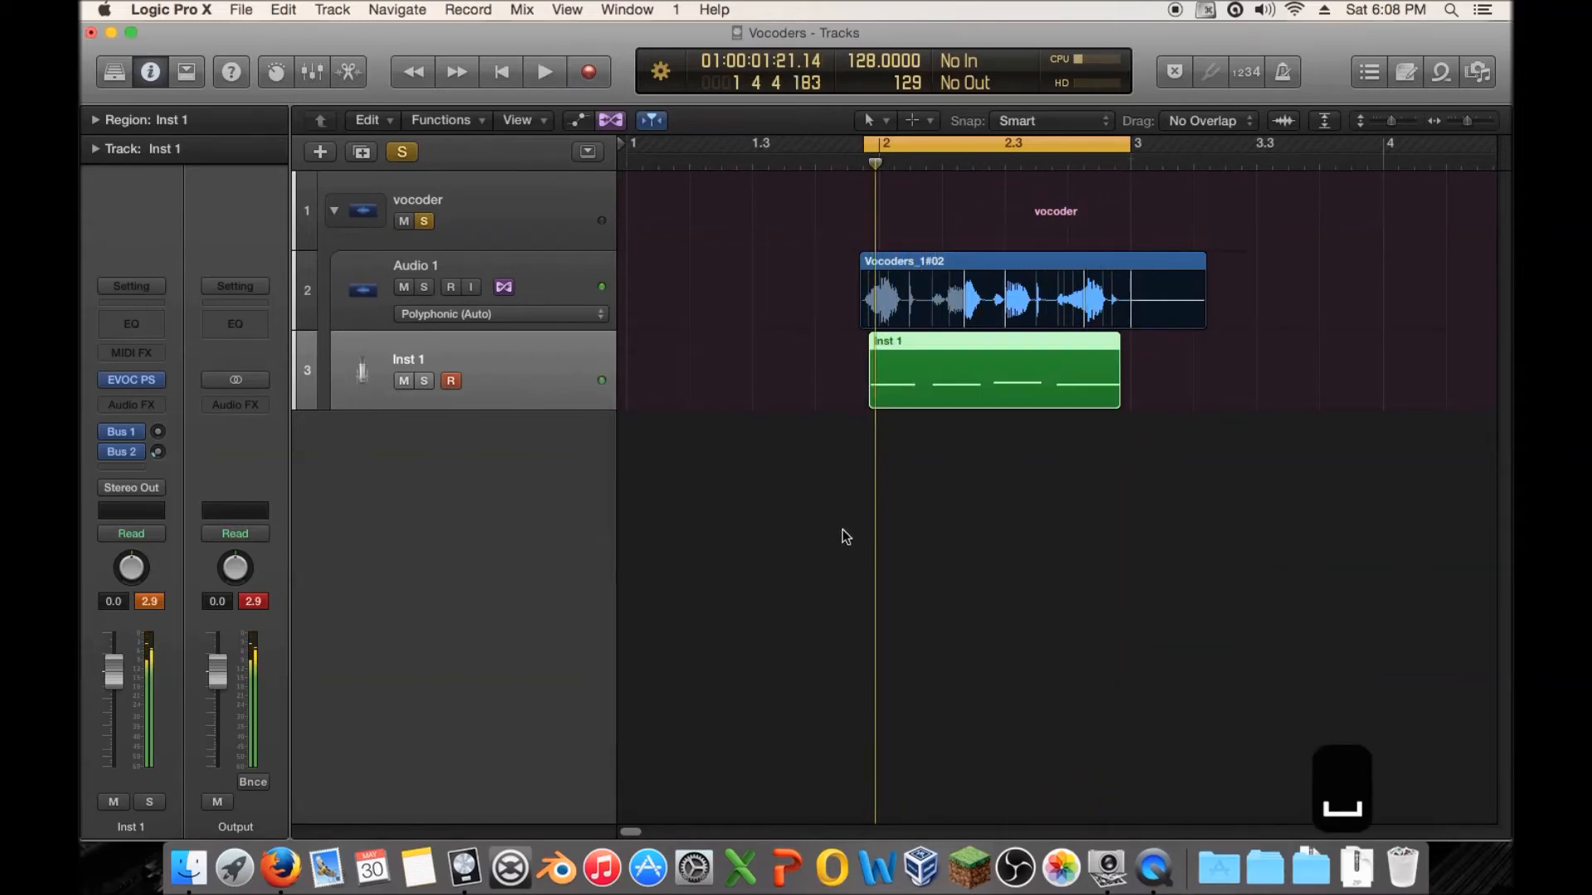
pyautogui.click(382, 269)
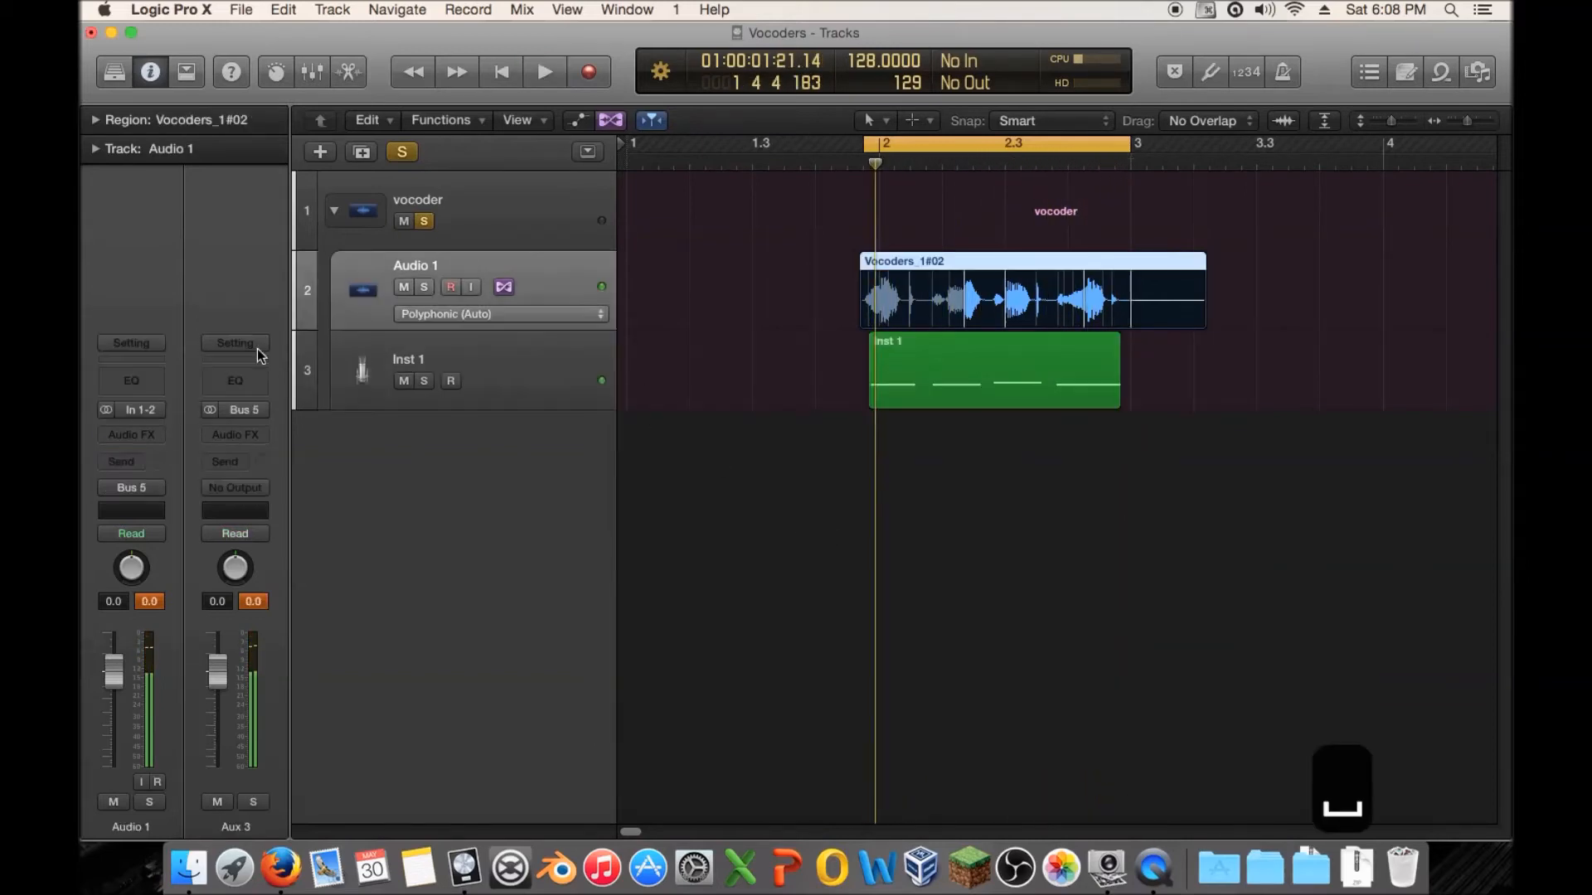
pyautogui.click(395, 342)
pyautogui.click(137, 378)
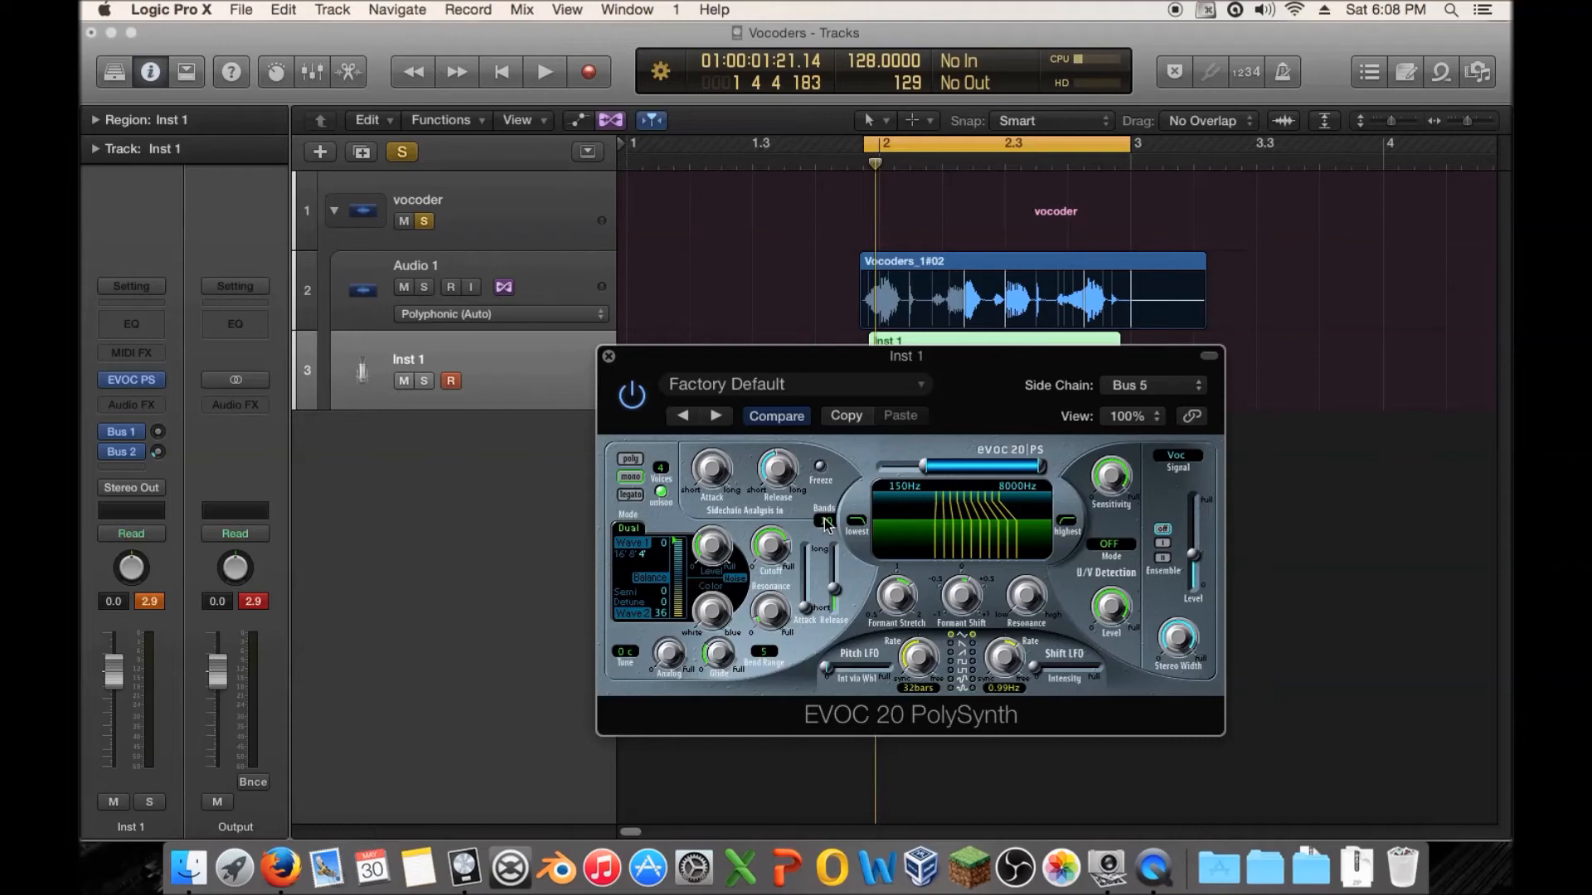
# Step: Try 20 vocoder bands and then 5 bands, playing the loop with each setting
pyautogui.moveTo(828, 521); pyautogui.dragTo(831, 470)
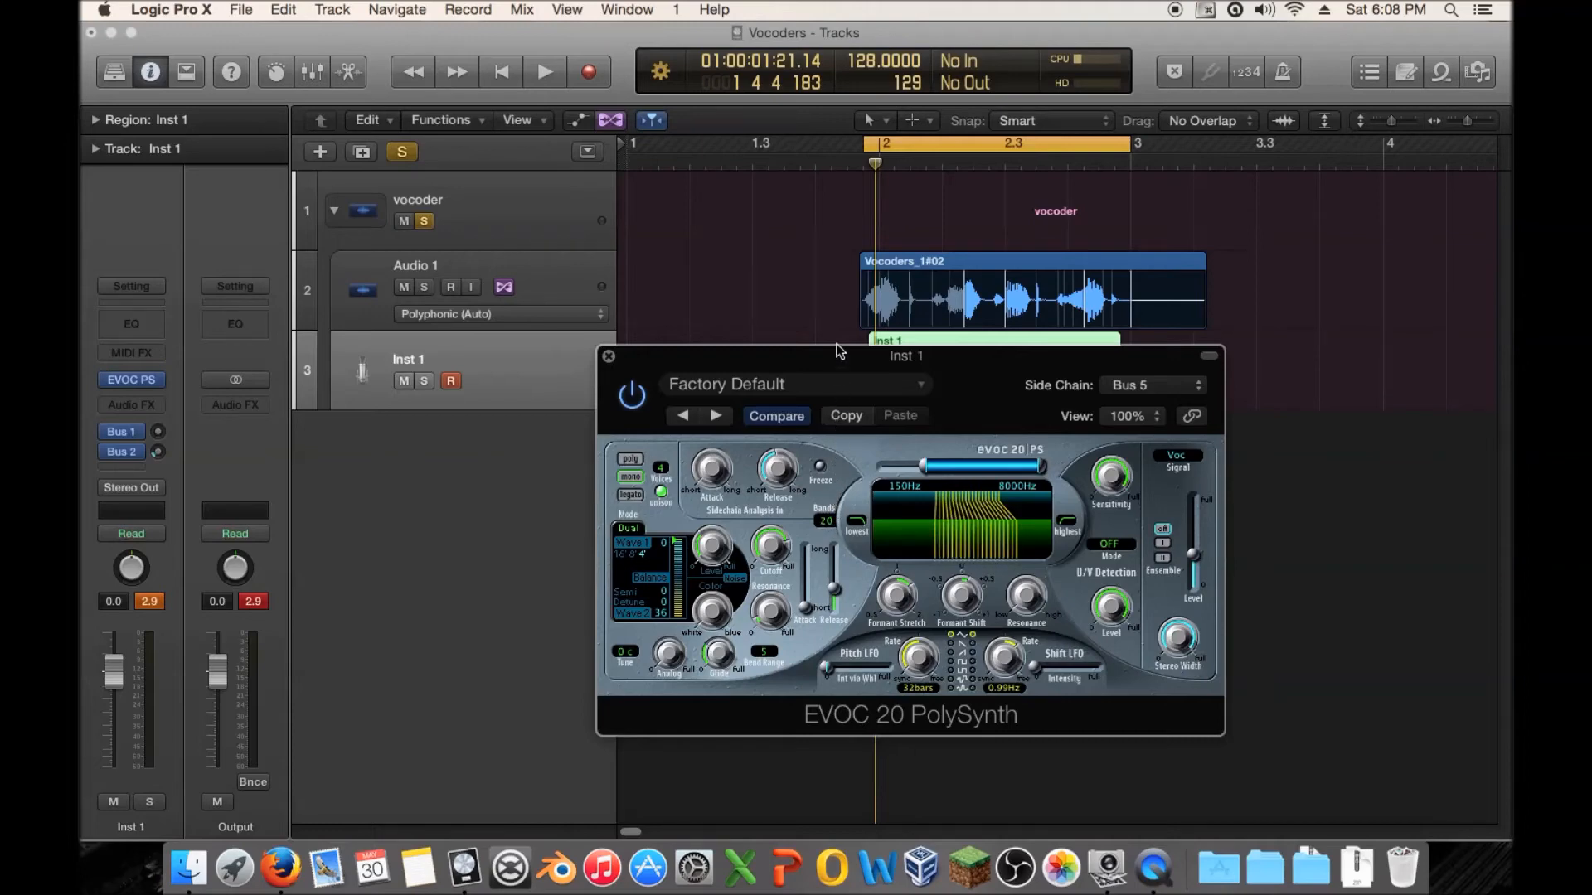
pyautogui.press('space')
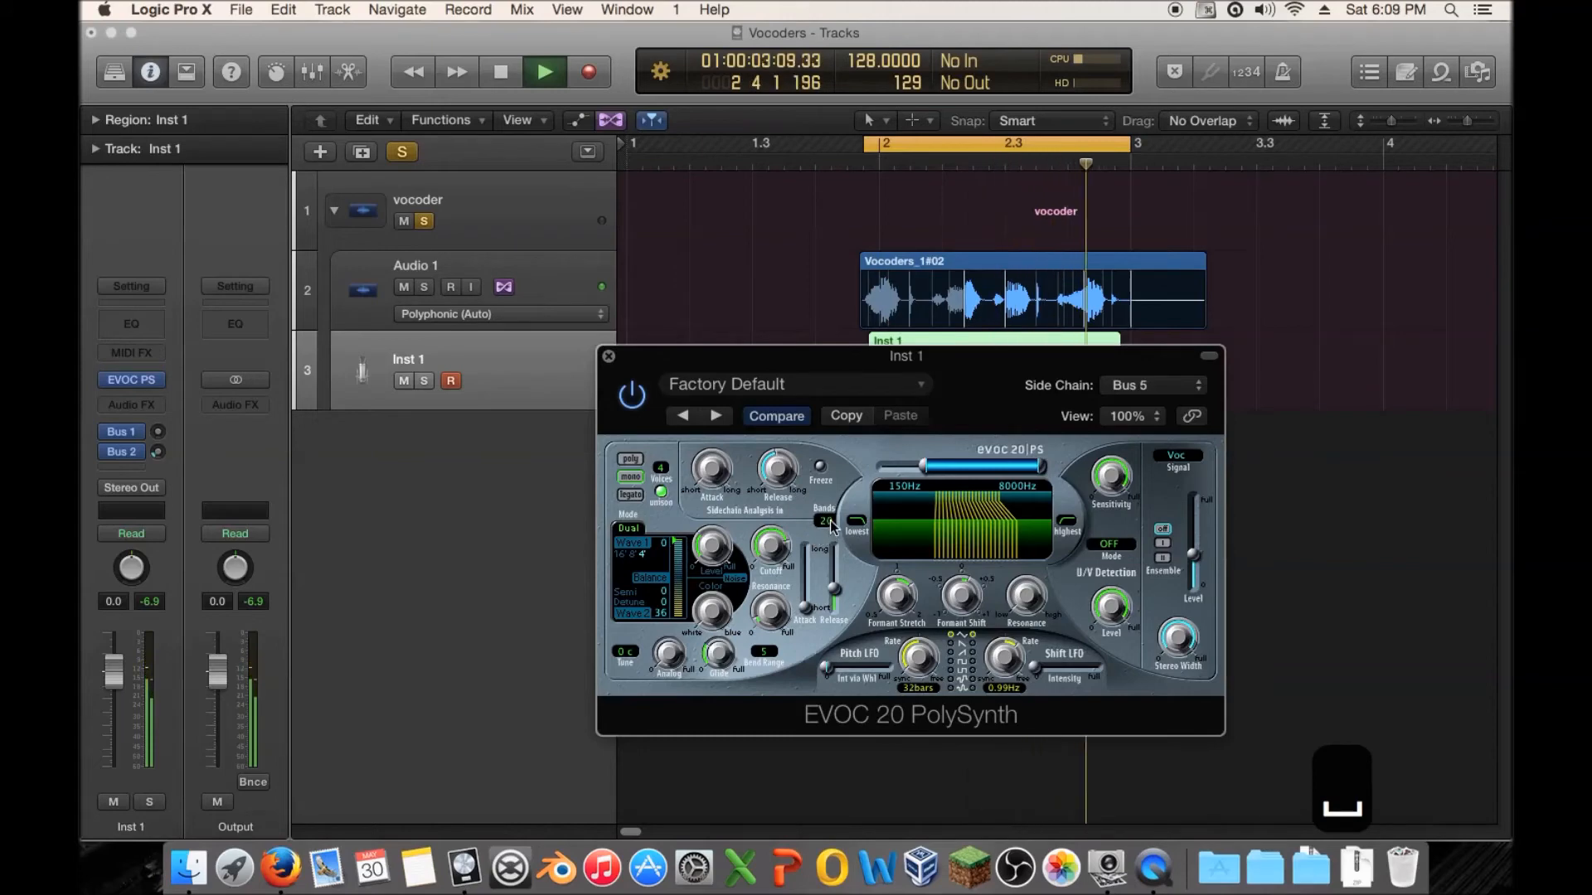
pyautogui.press('space')
pyautogui.moveTo(829, 520); pyautogui.dragTo(827, 657)
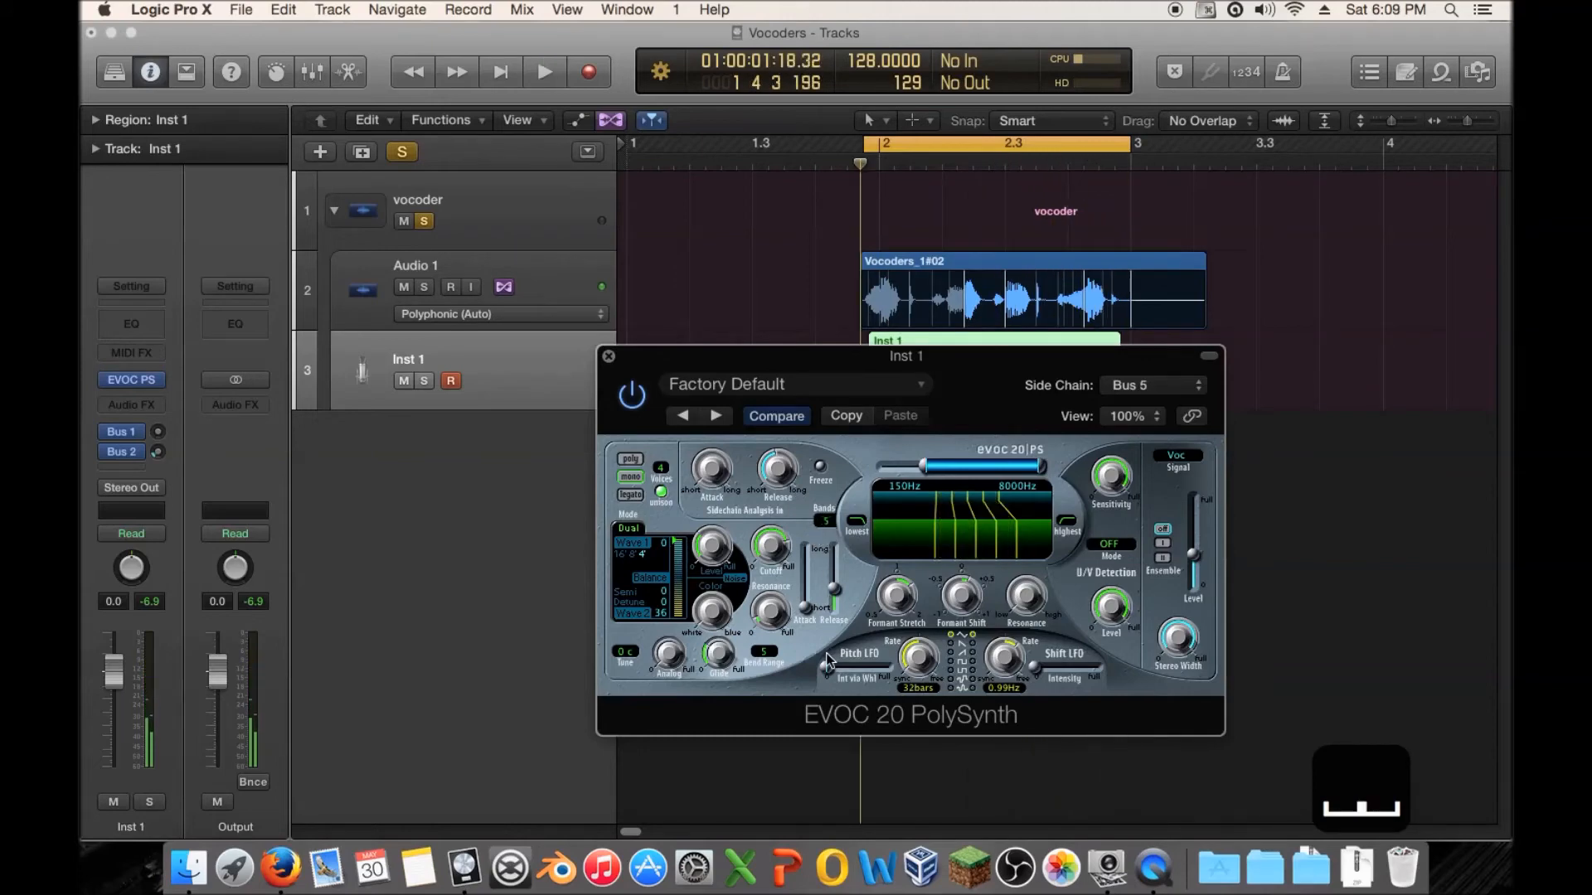
pyautogui.press('space')
pyautogui.press('space')
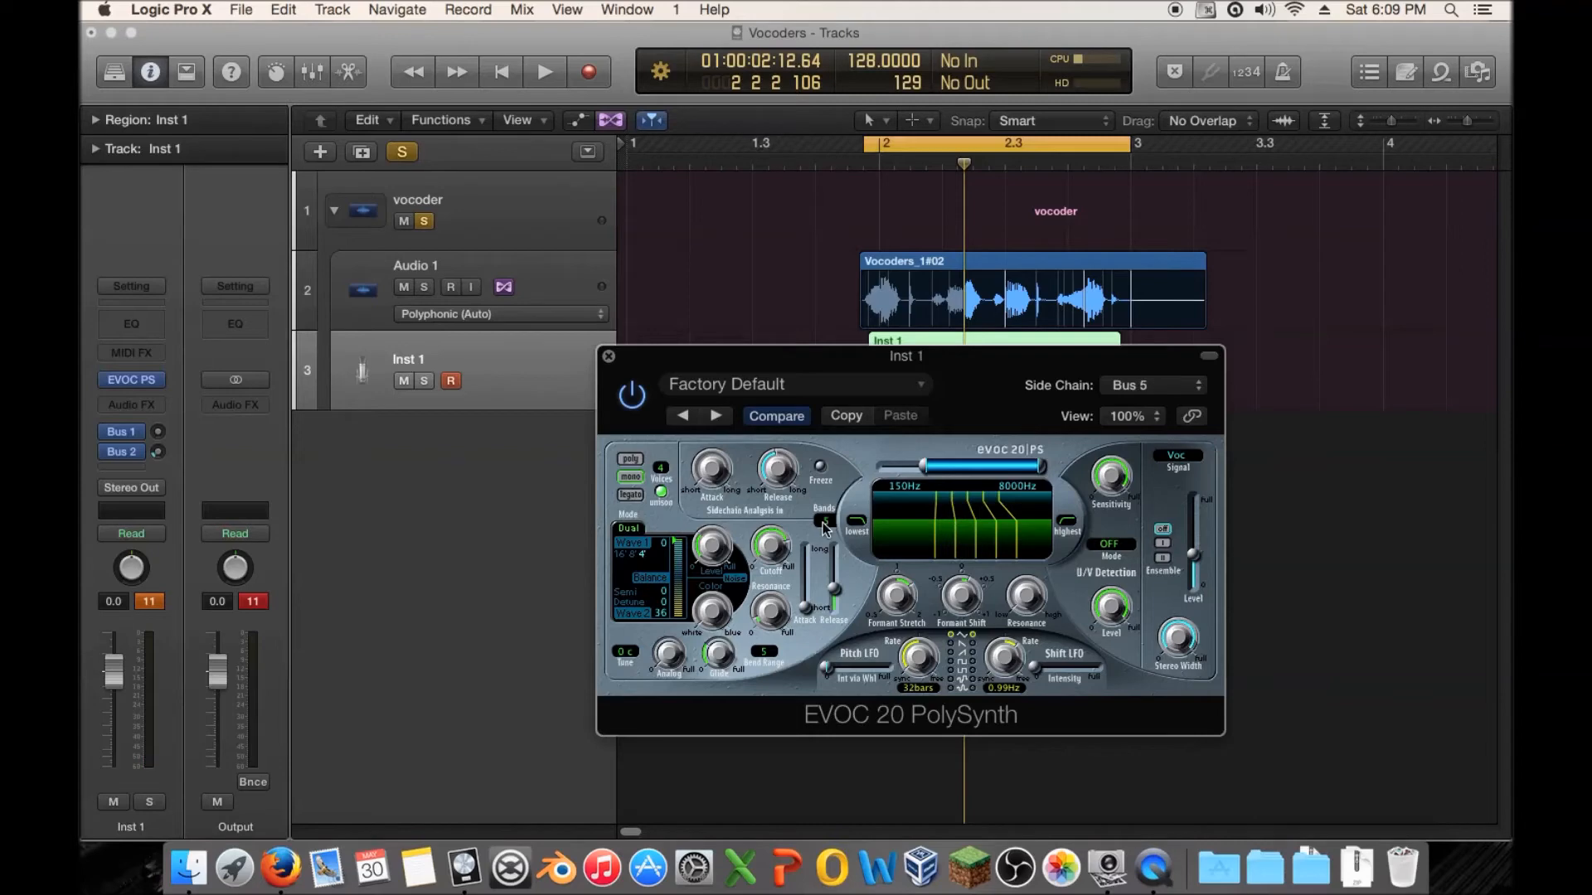
# Step: Compare the loop at 20 and 10 vocoder bands, lowering the output level to -26 dB during the 10-band playback
pyautogui.moveTo(831, 524); pyautogui.dragTo(837, 372)
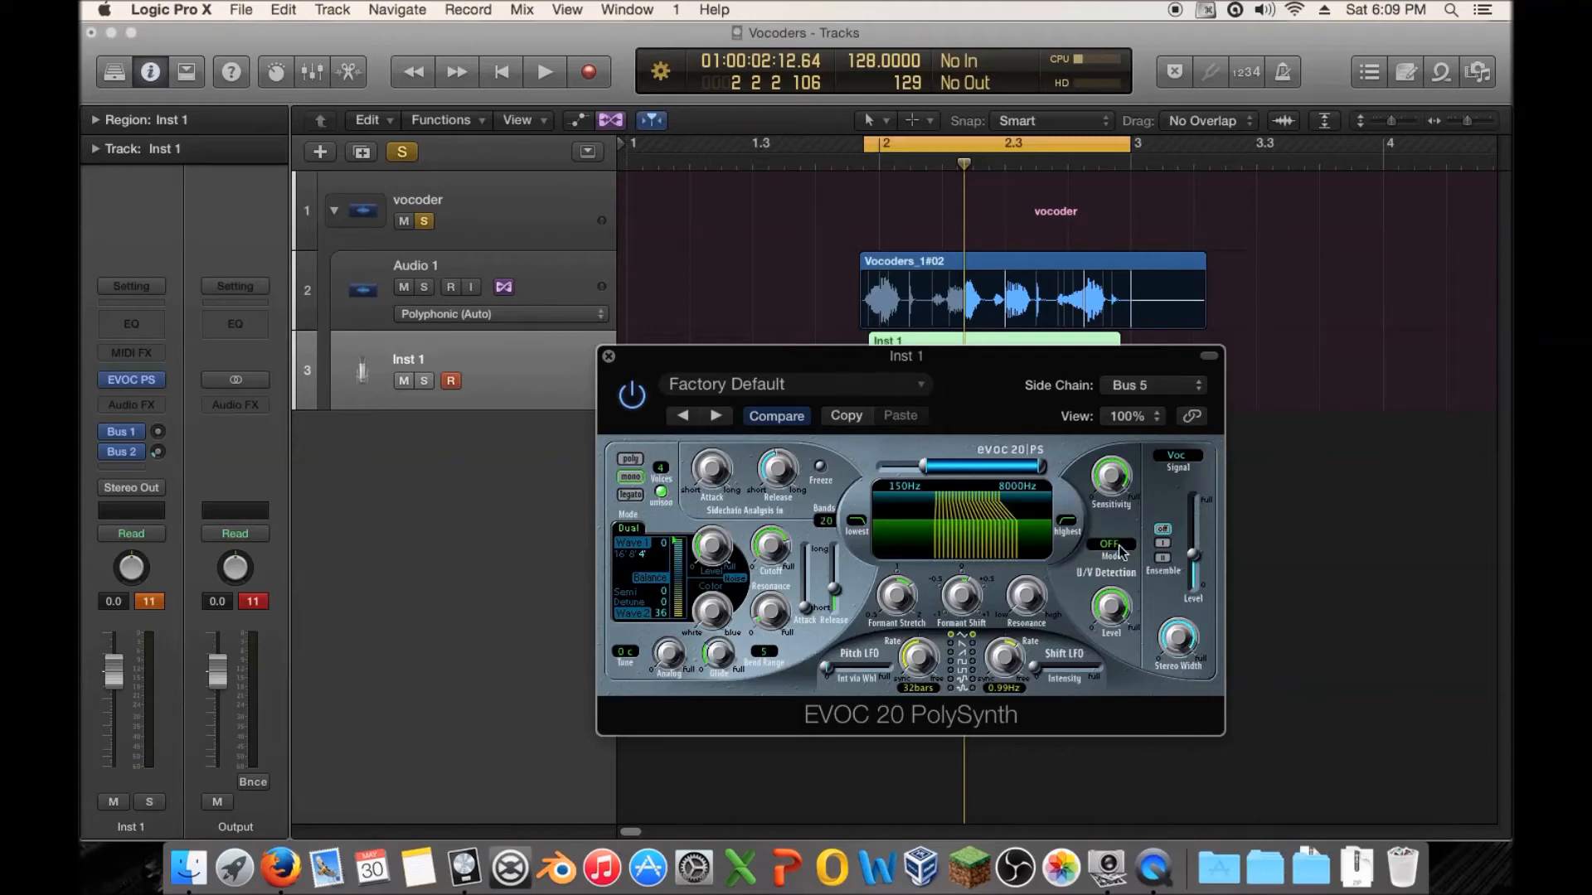
pyautogui.press('space')
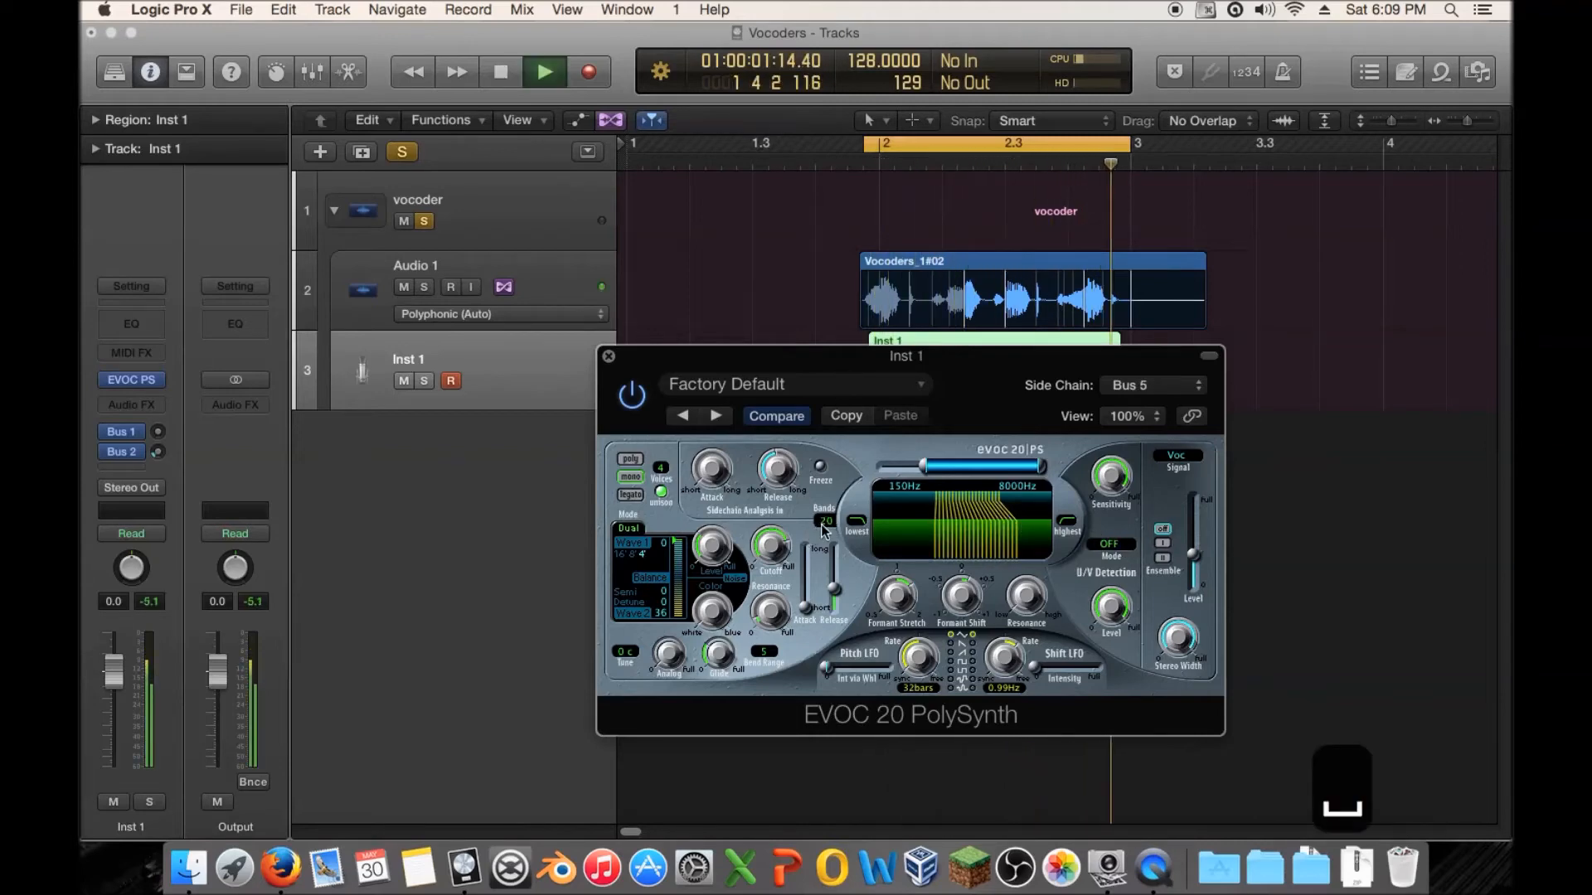
pyautogui.press('space')
pyautogui.moveTo(827, 524); pyautogui.dragTo(829, 576)
pyautogui.press('space')
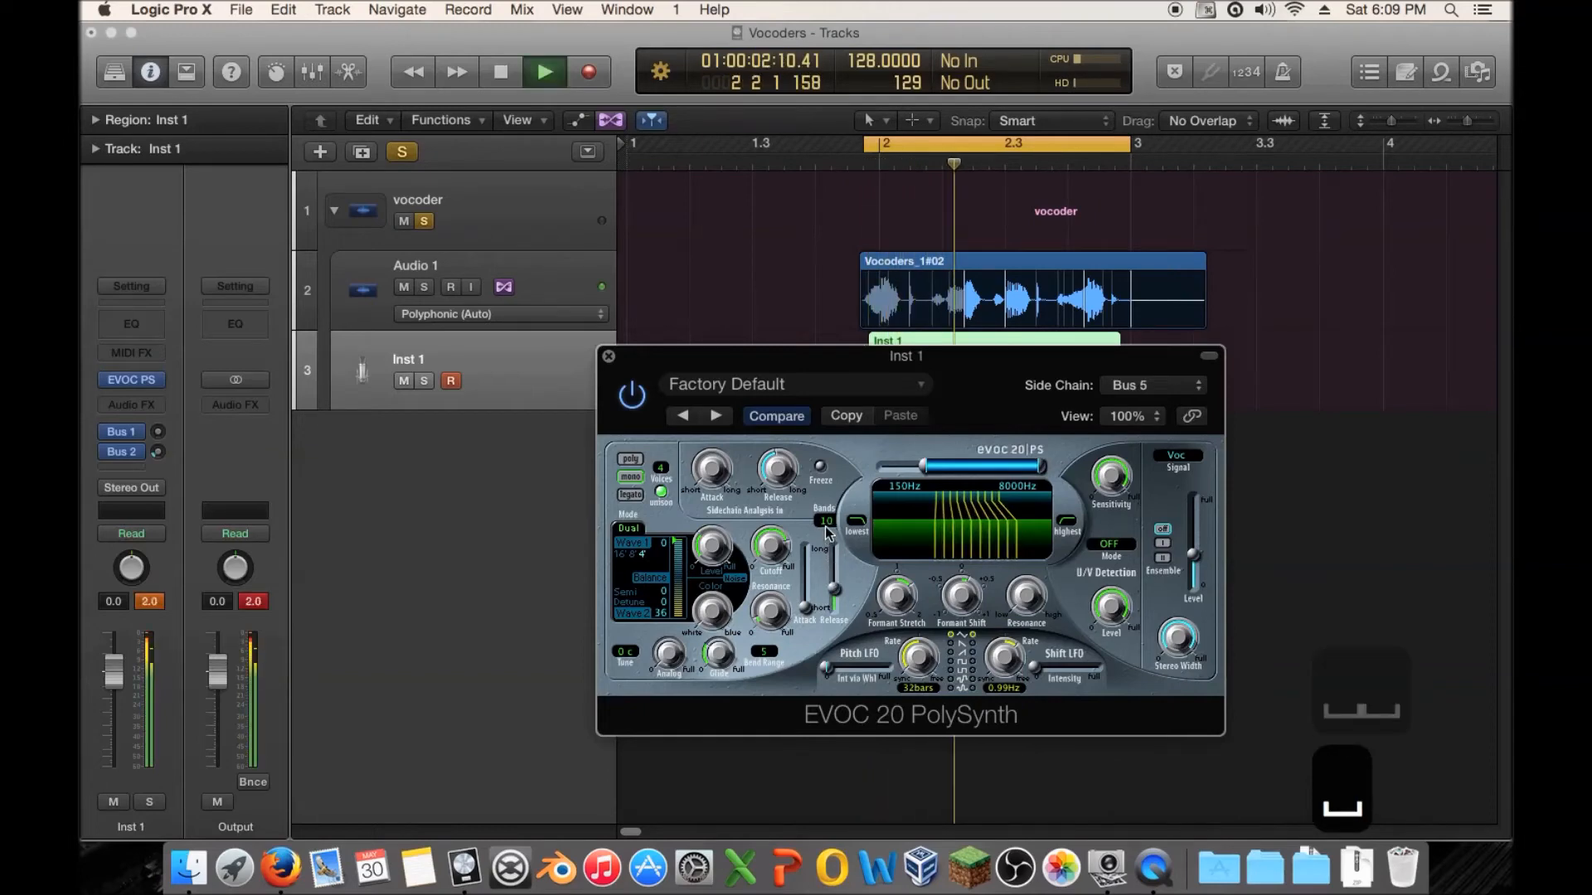
pyautogui.moveTo(1193, 554); pyautogui.dragTo(1203, 580)
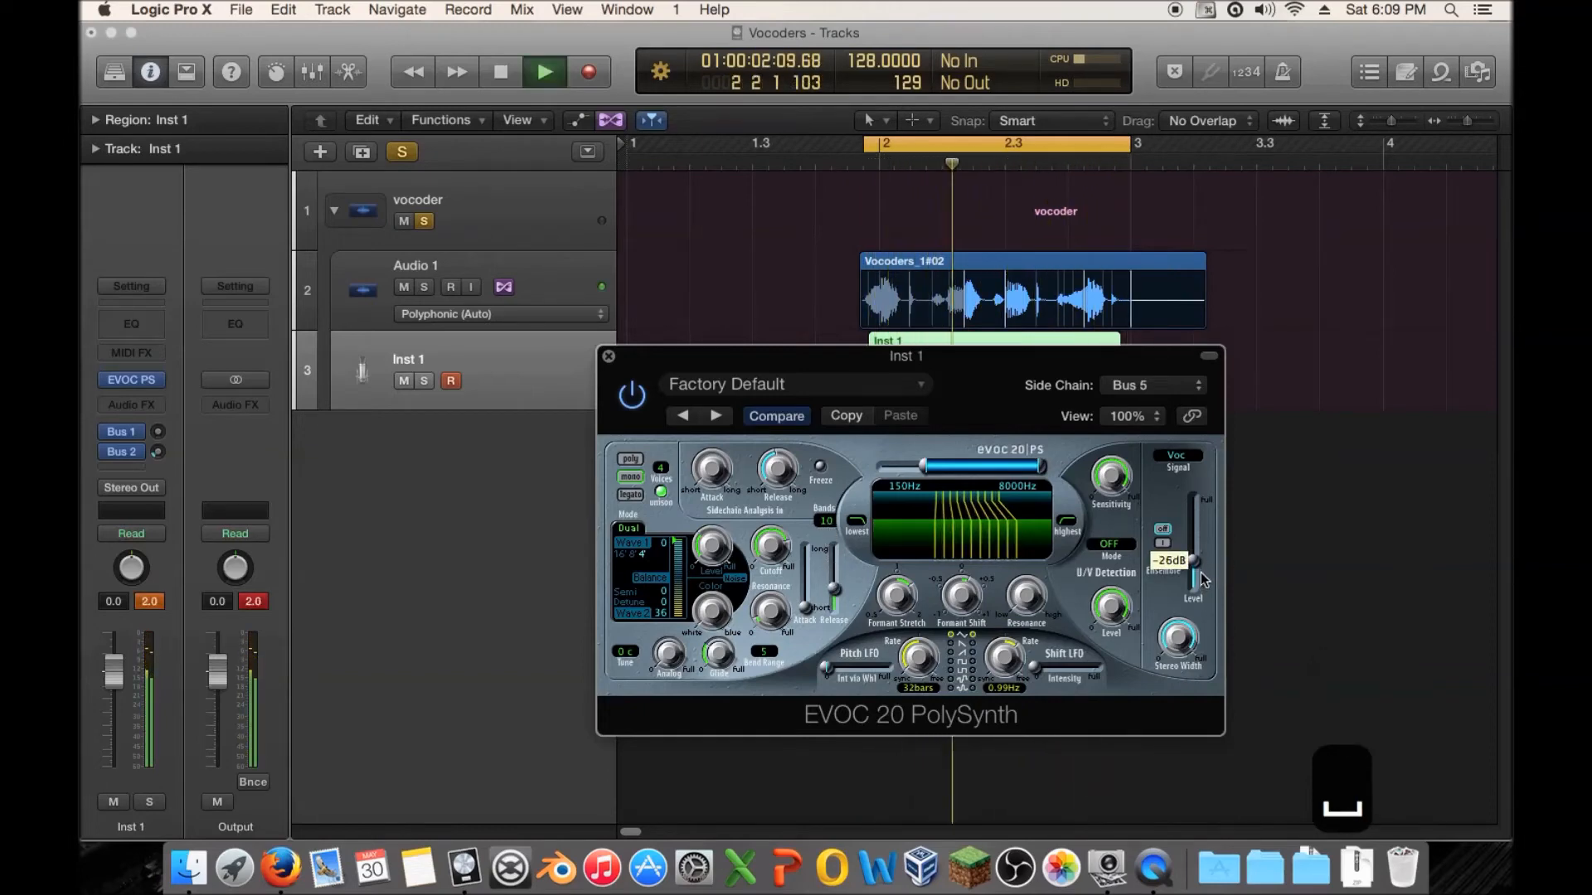
pyautogui.press('space')
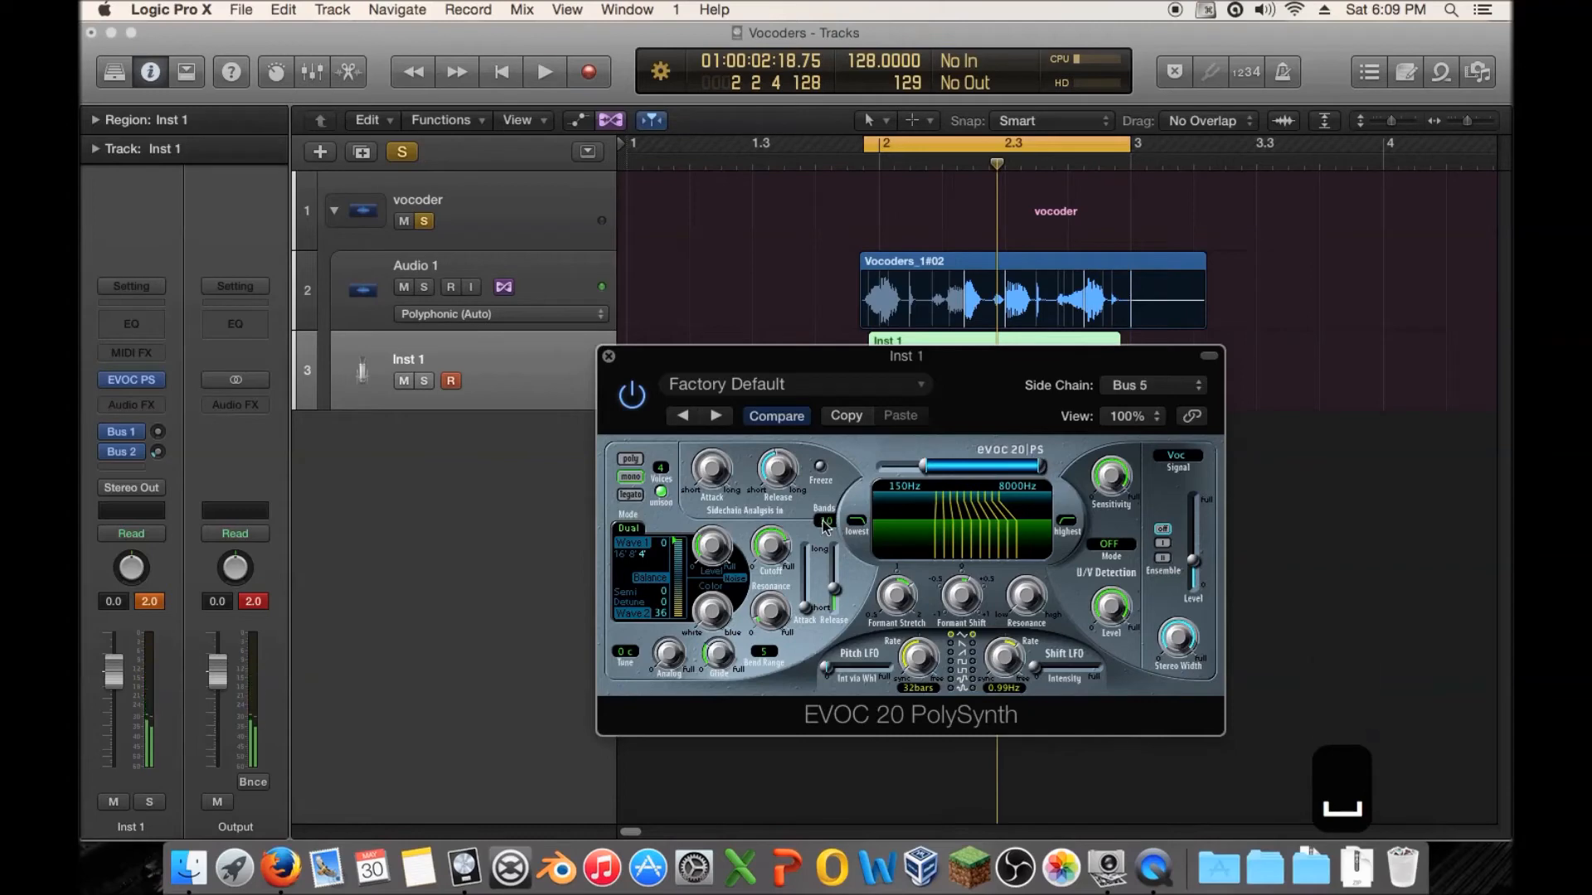
# Step: Try 5 vocoder bands again and lower the output level further while listening to the loop
pyautogui.moveTo(825, 524); pyautogui.dragTo(826, 552)
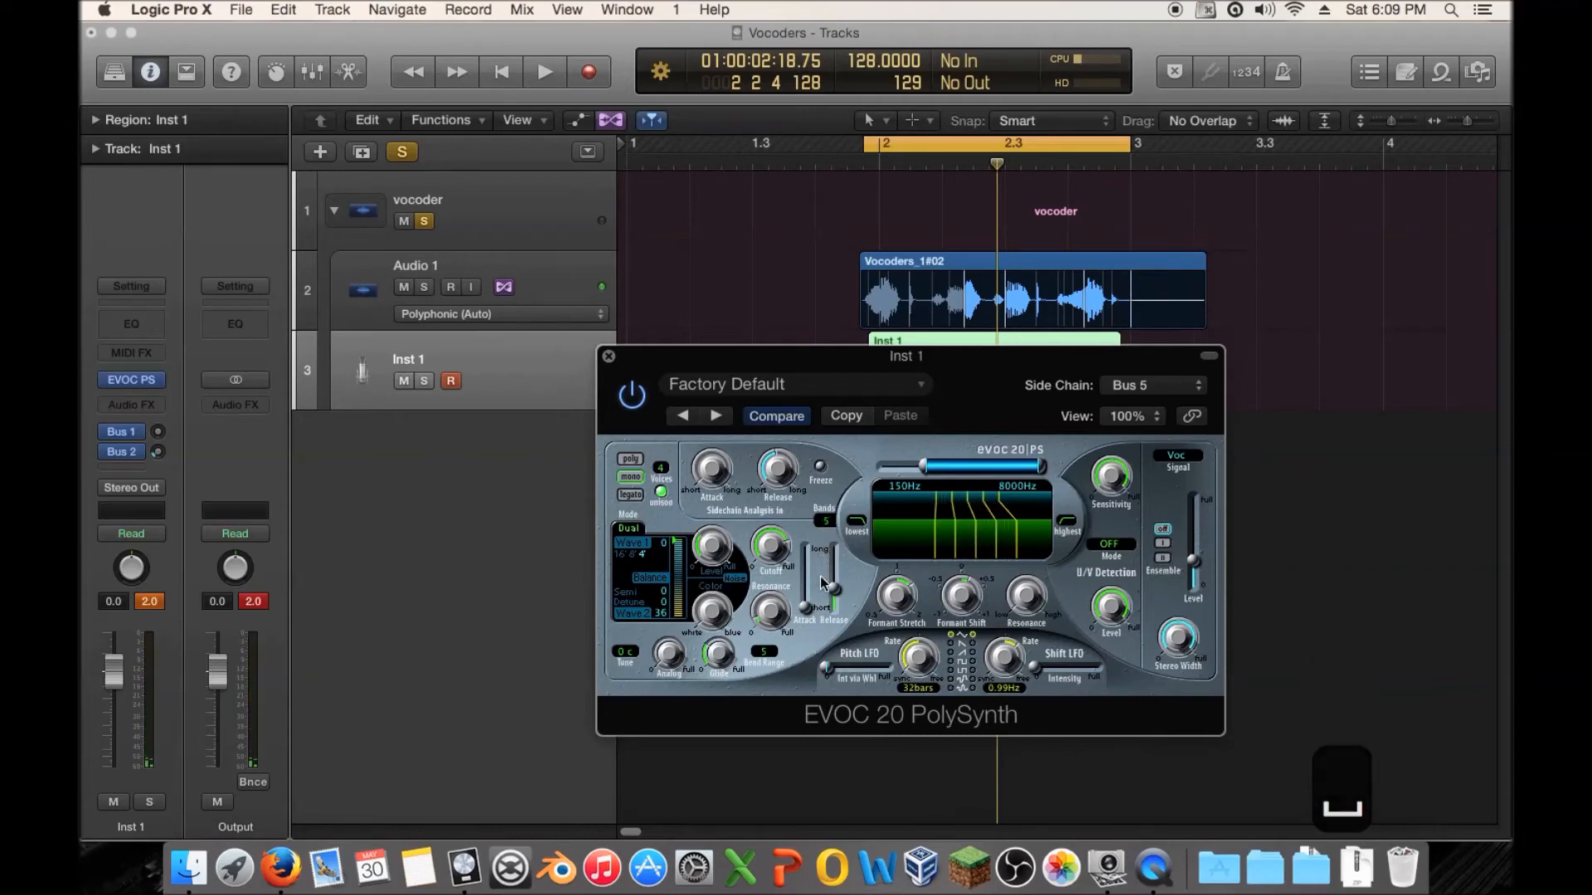
pyautogui.press('space')
pyautogui.moveTo(1193, 560); pyautogui.dragTo(1194, 574)
pyautogui.press('space')
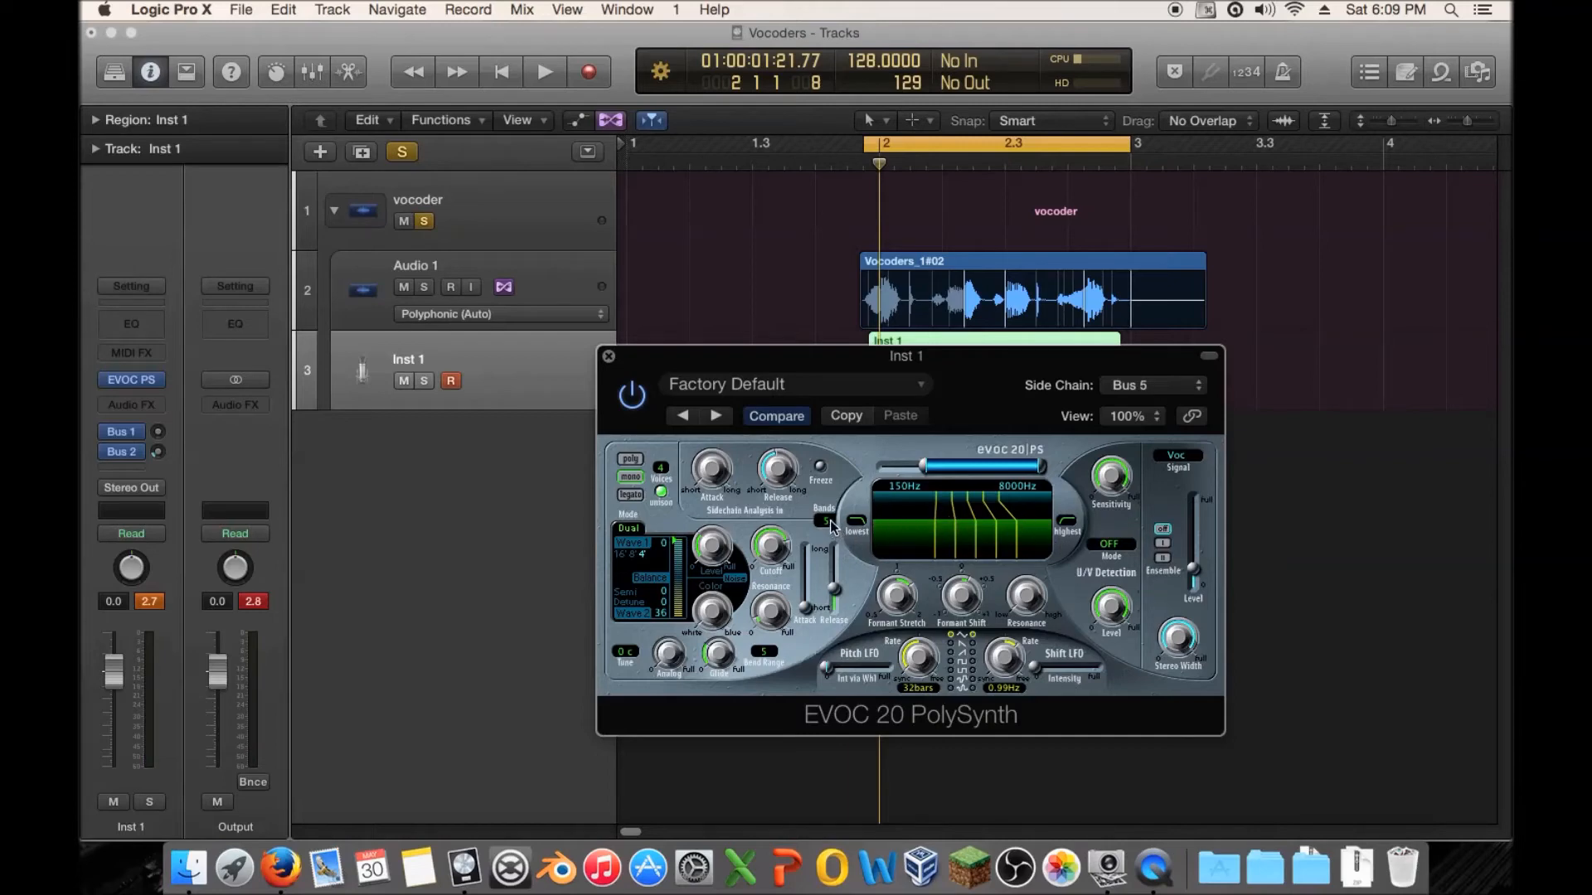
# Step: Set the vocoder bands to 20 and adjust the output level to slightly below -7 dB while the loop plays
pyautogui.moveTo(831, 531); pyautogui.dragTo(855, 317)
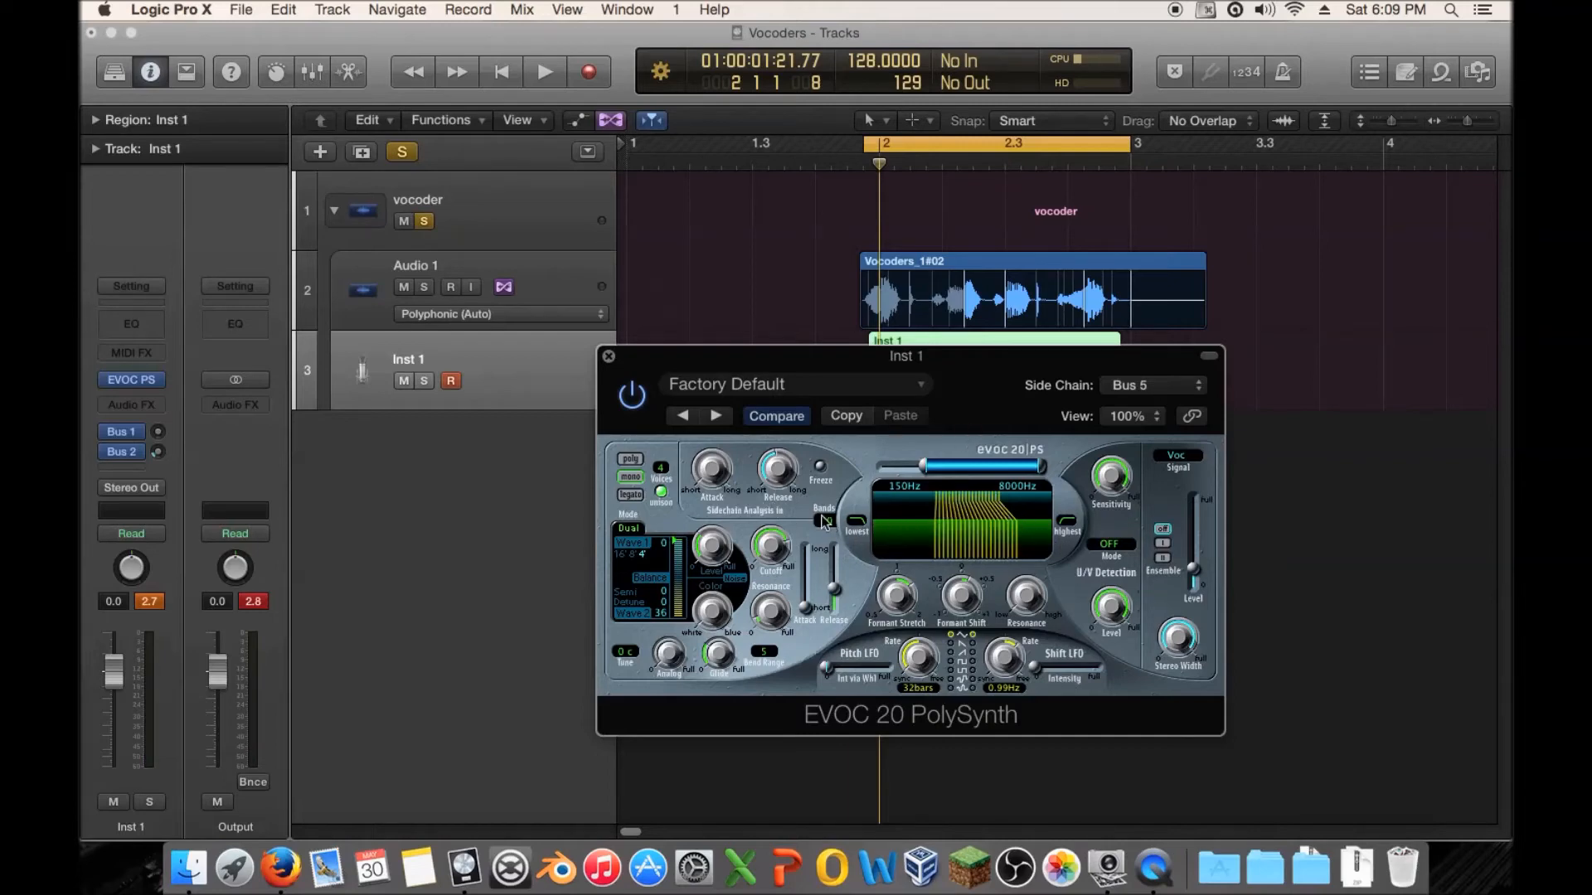
pyautogui.moveTo(1196, 571); pyautogui.dragTo(1198, 547)
pyautogui.press('space')
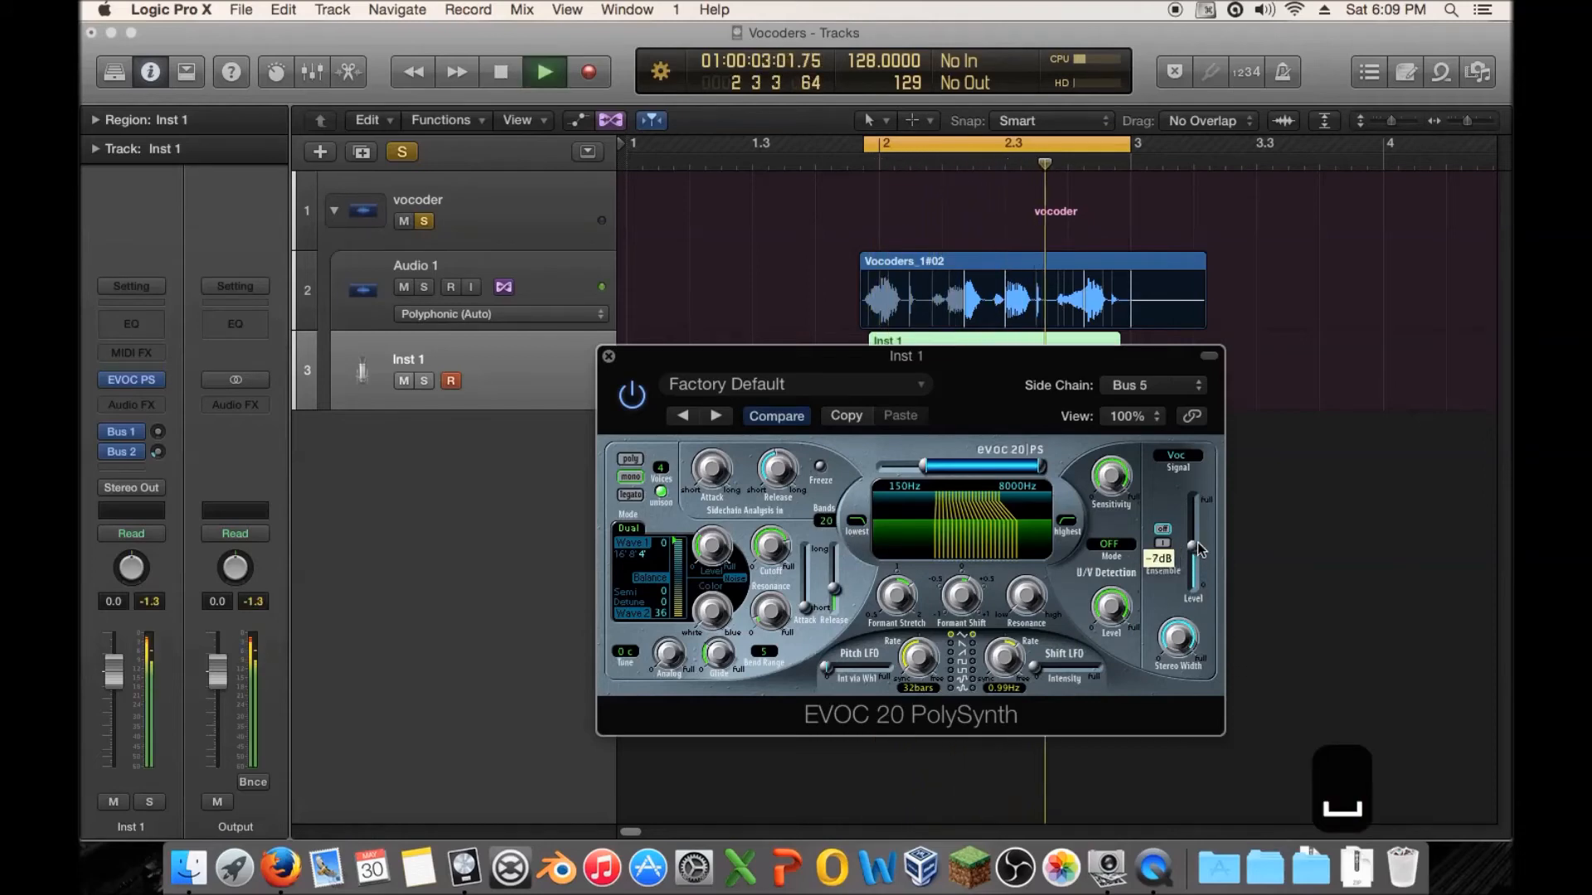
pyautogui.moveTo(1199, 549); pyautogui.dragTo(1199, 562)
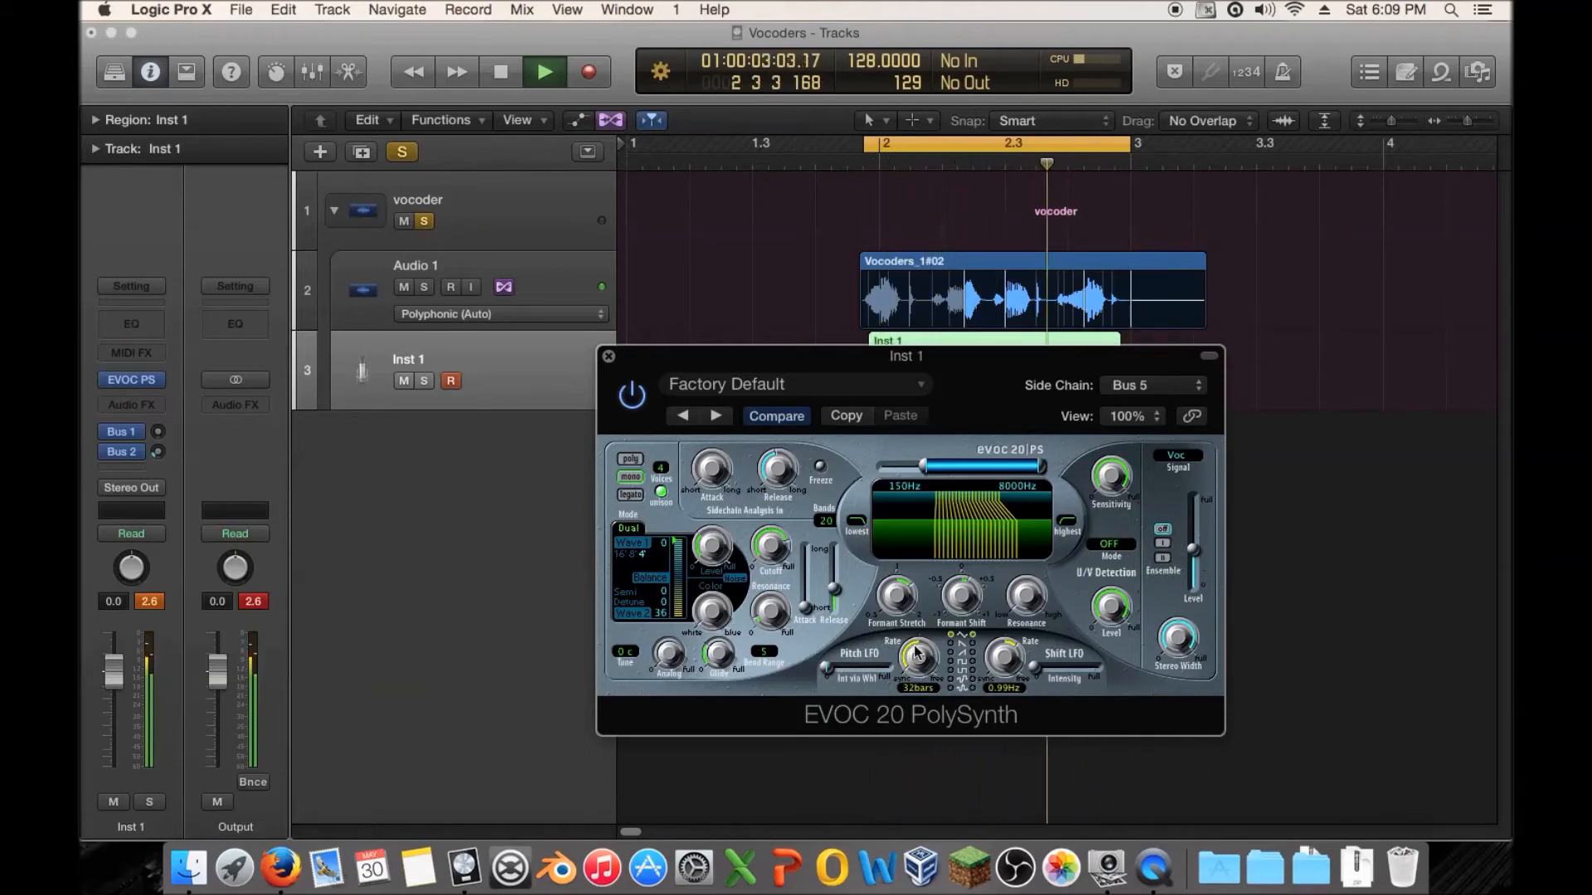
pyautogui.press('space')
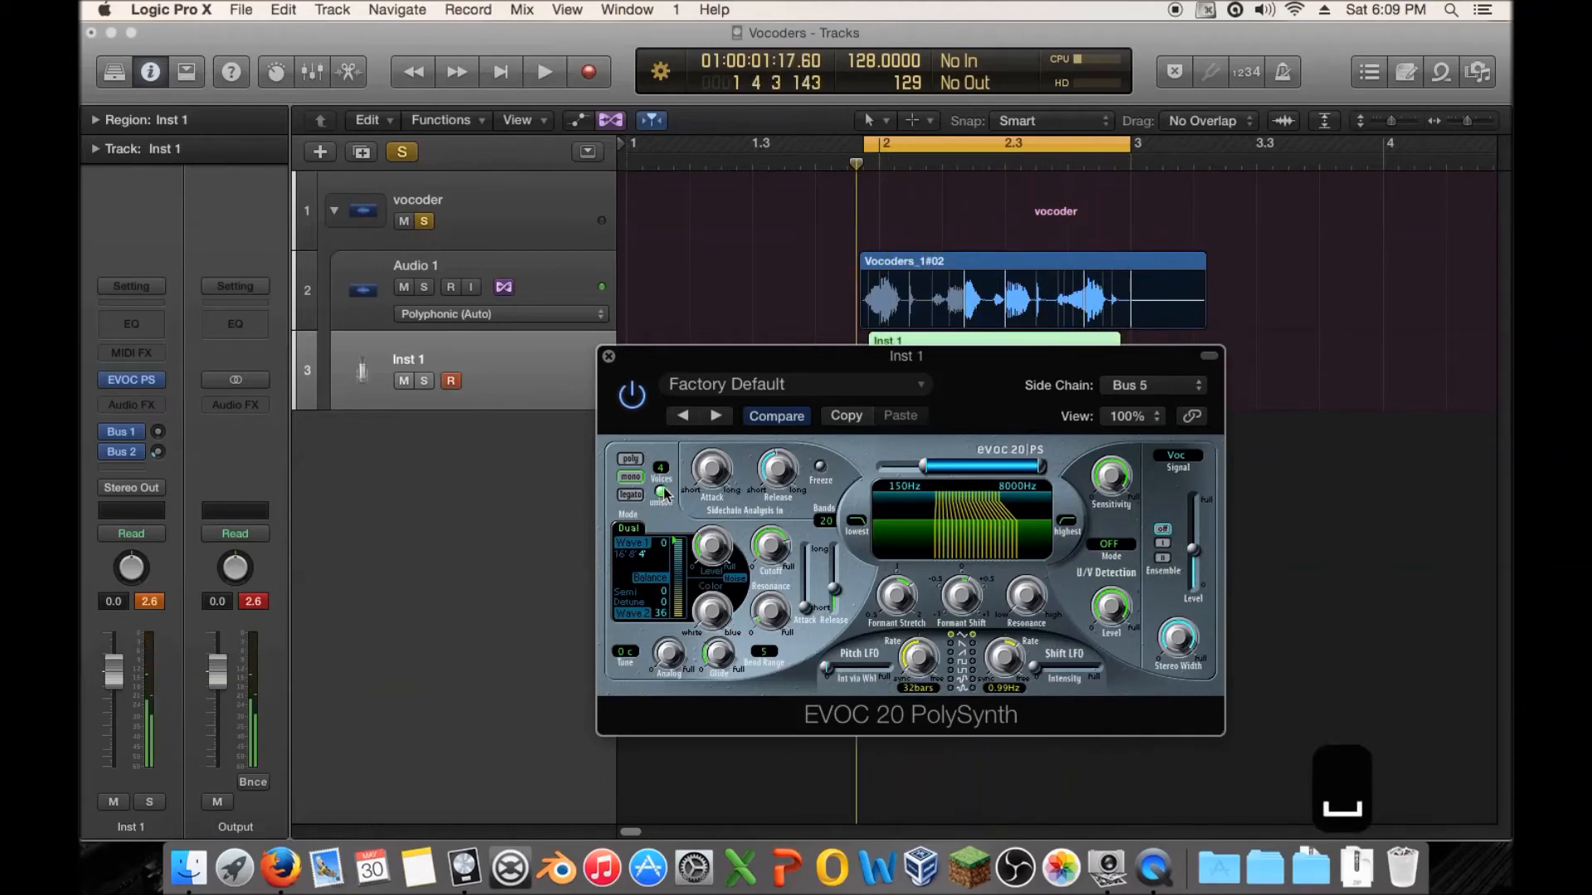
# Step: Set Wave 2's semitone offset to -12 and shift the oscillator balance toward the middle between both waves during playback
pyautogui.press('space')
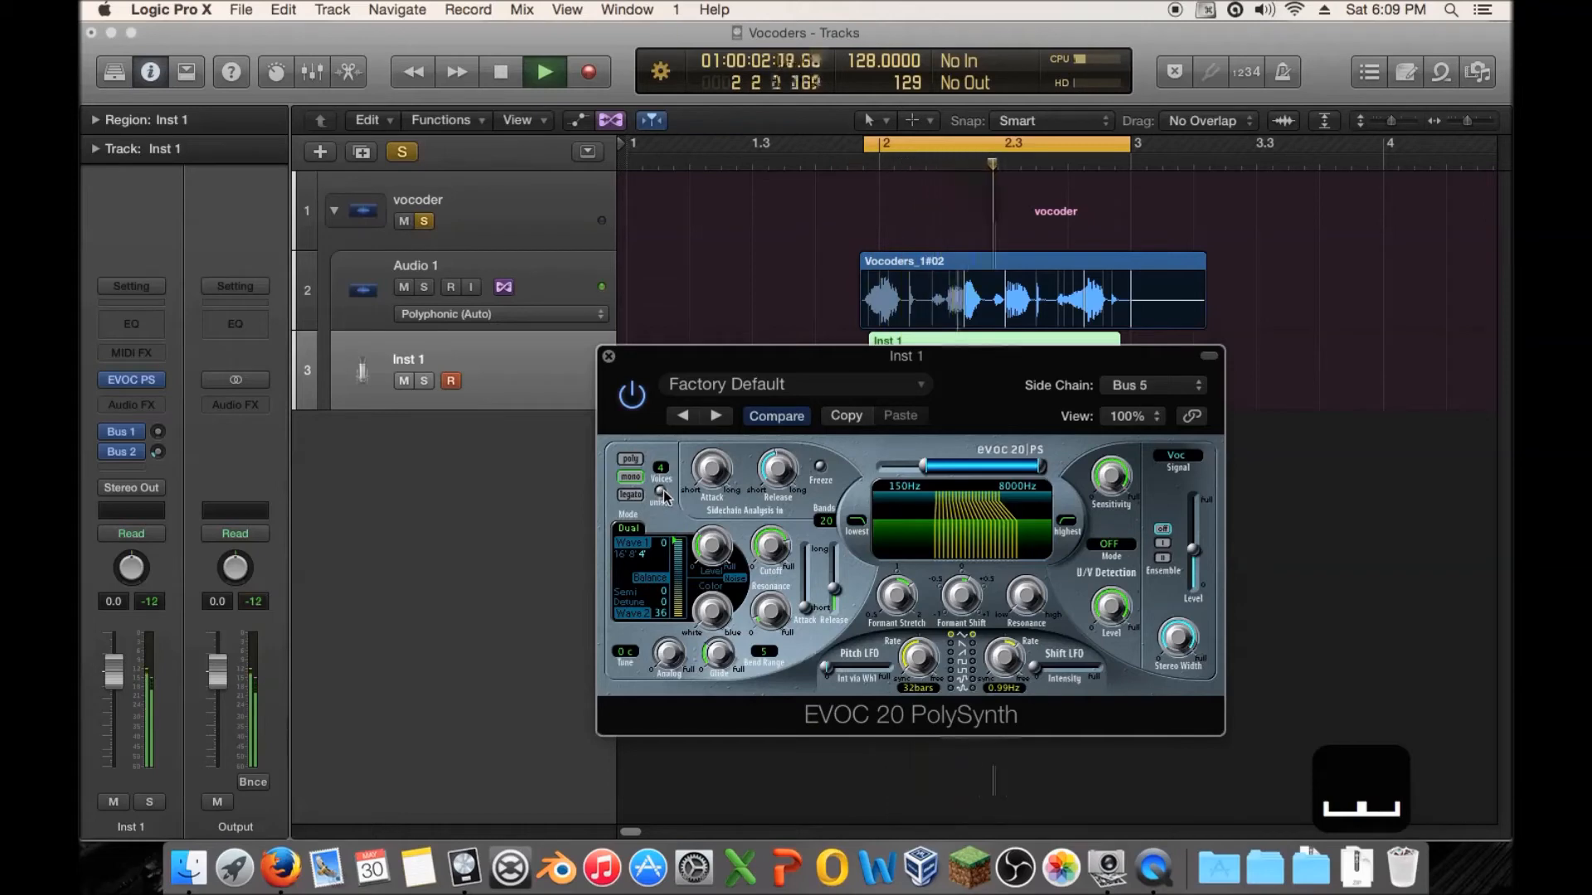
pyautogui.press('space')
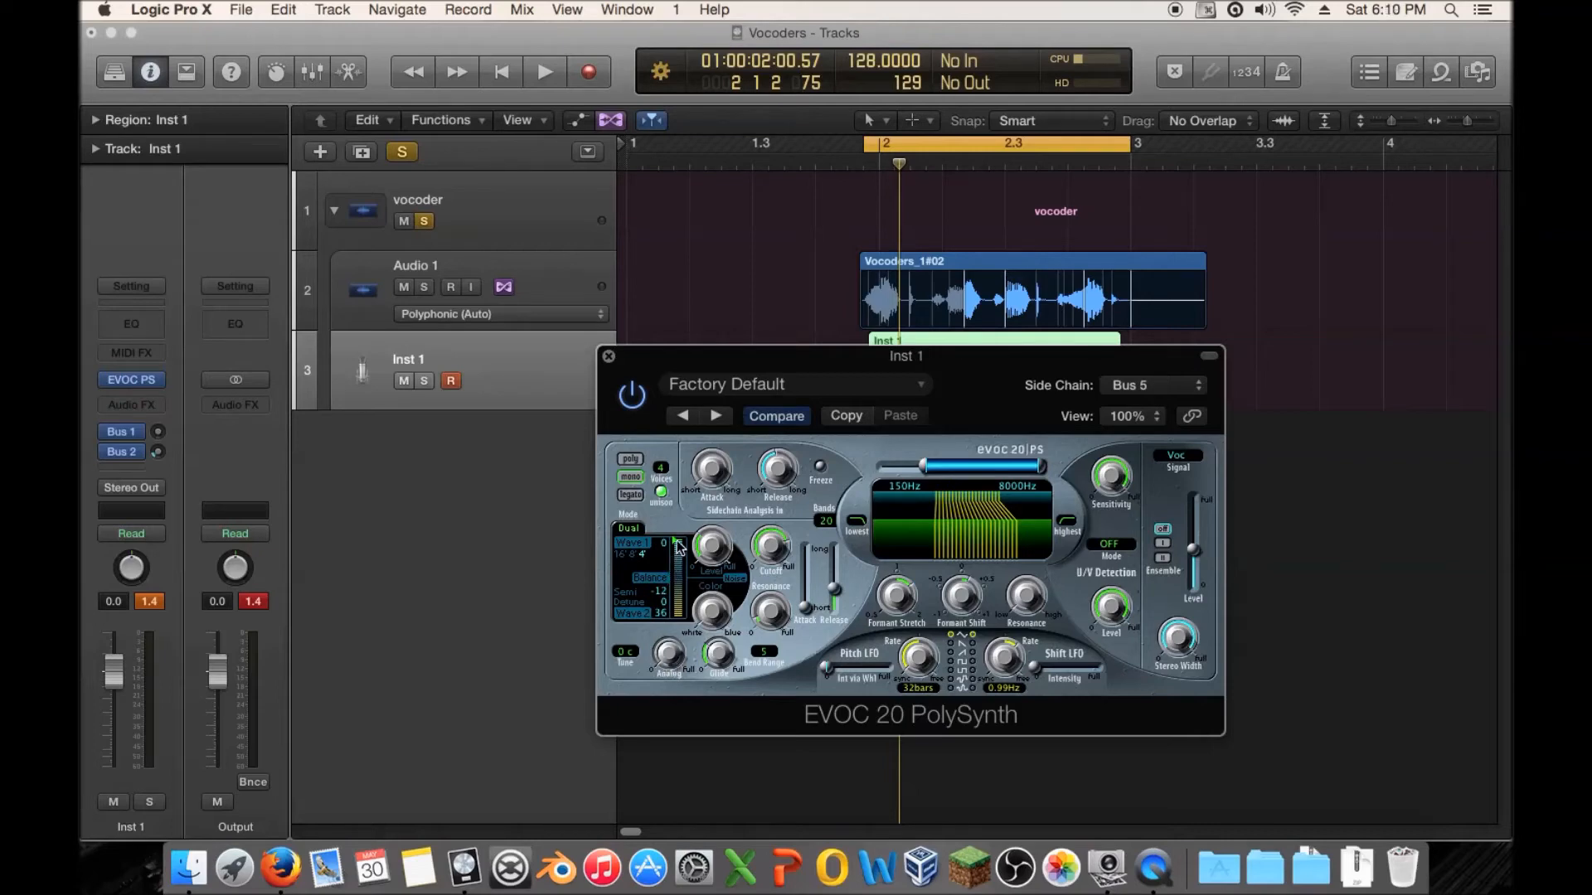
pyautogui.press('space')
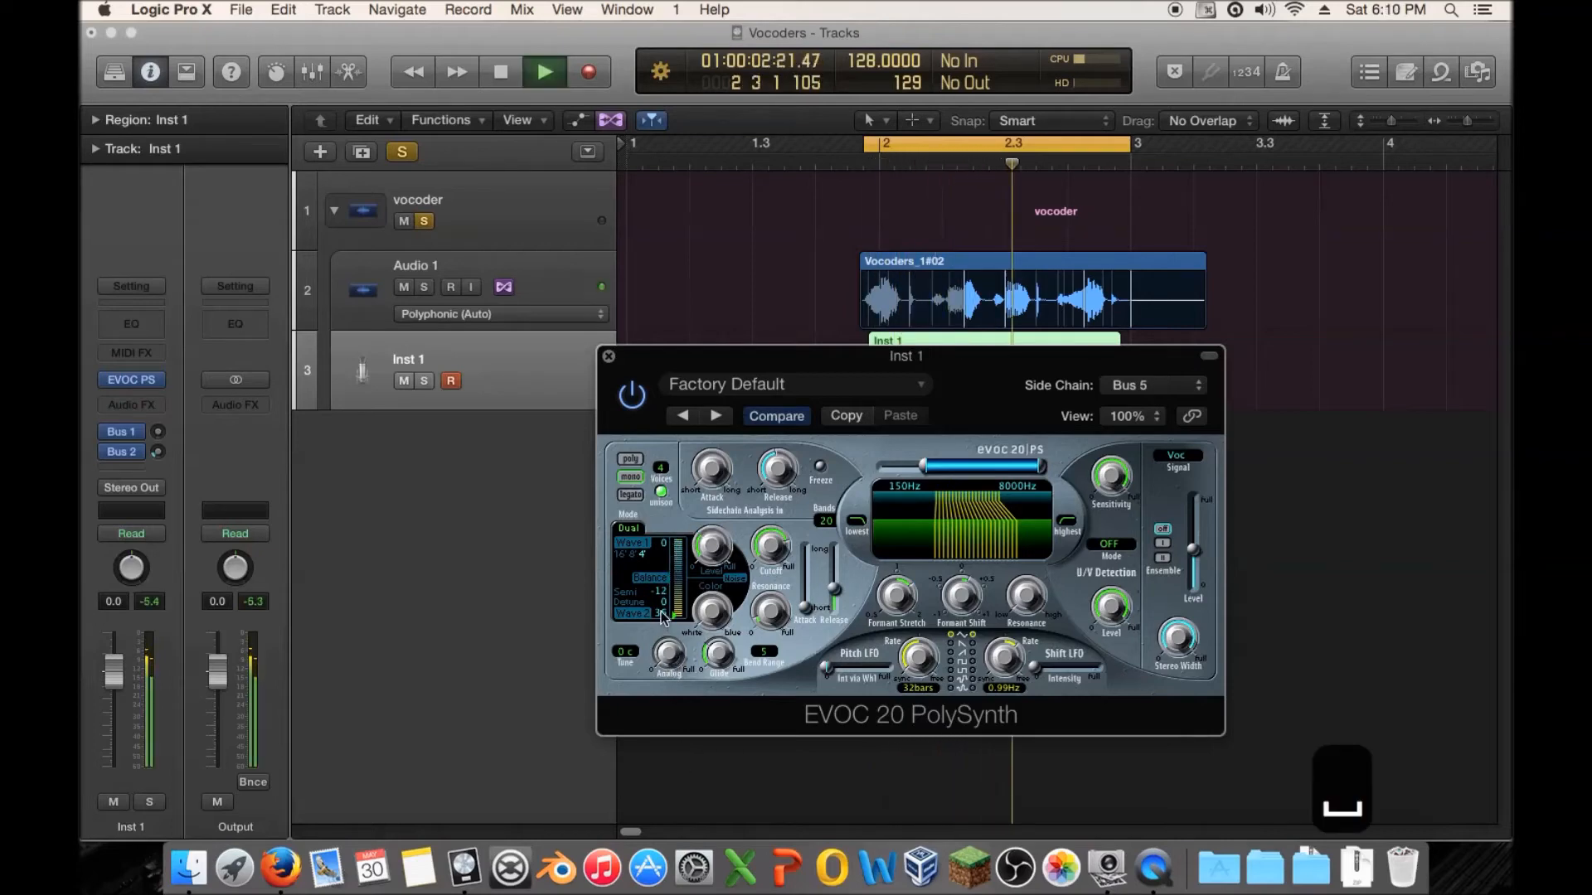
pyautogui.moveTo(676, 578)
pyautogui.moveTo(676, 578); pyautogui.dragTo(679, 591)
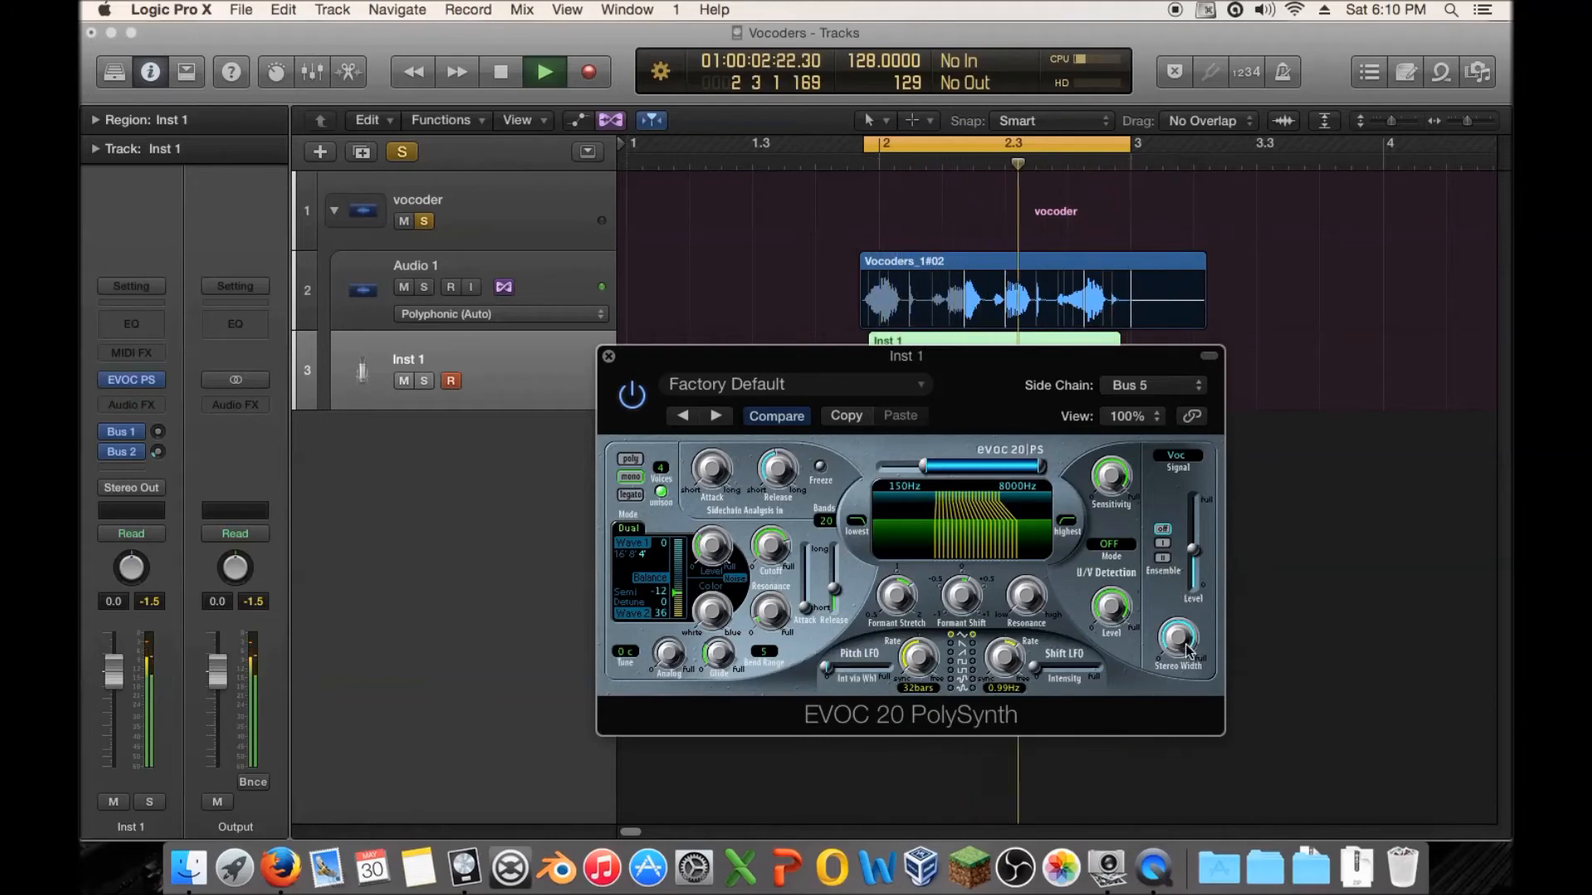
pyautogui.press('space')
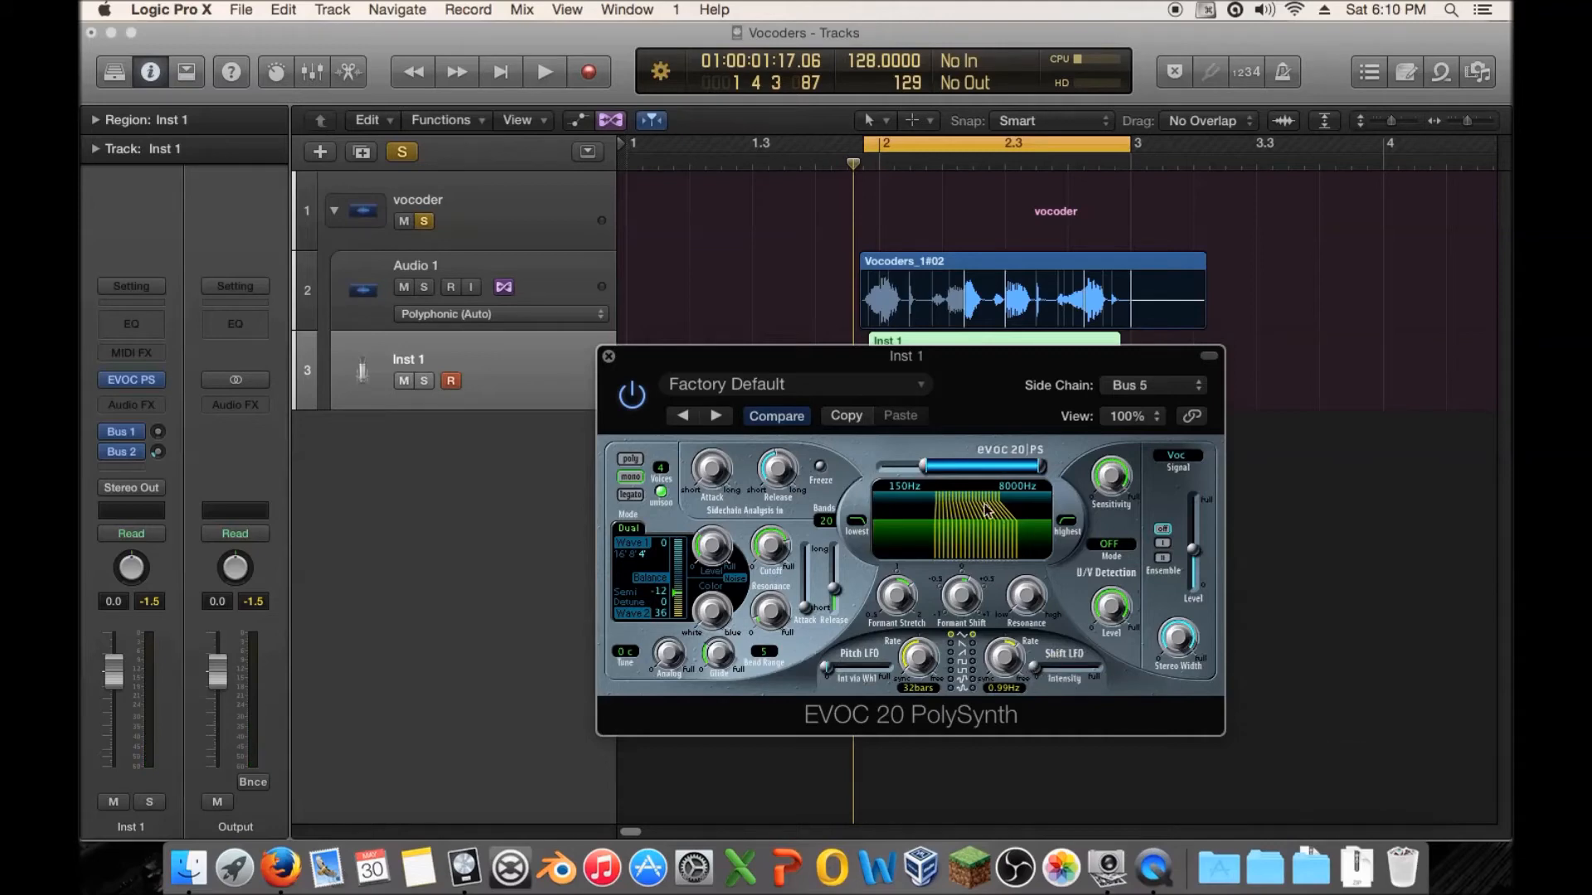
# Step: Try a Shift LFO intensity of 0.52 on the loop, then bring the intensity back to zero
pyautogui.moveTo(1035, 669); pyautogui.dragTo(1065, 670)
pyautogui.press('space')
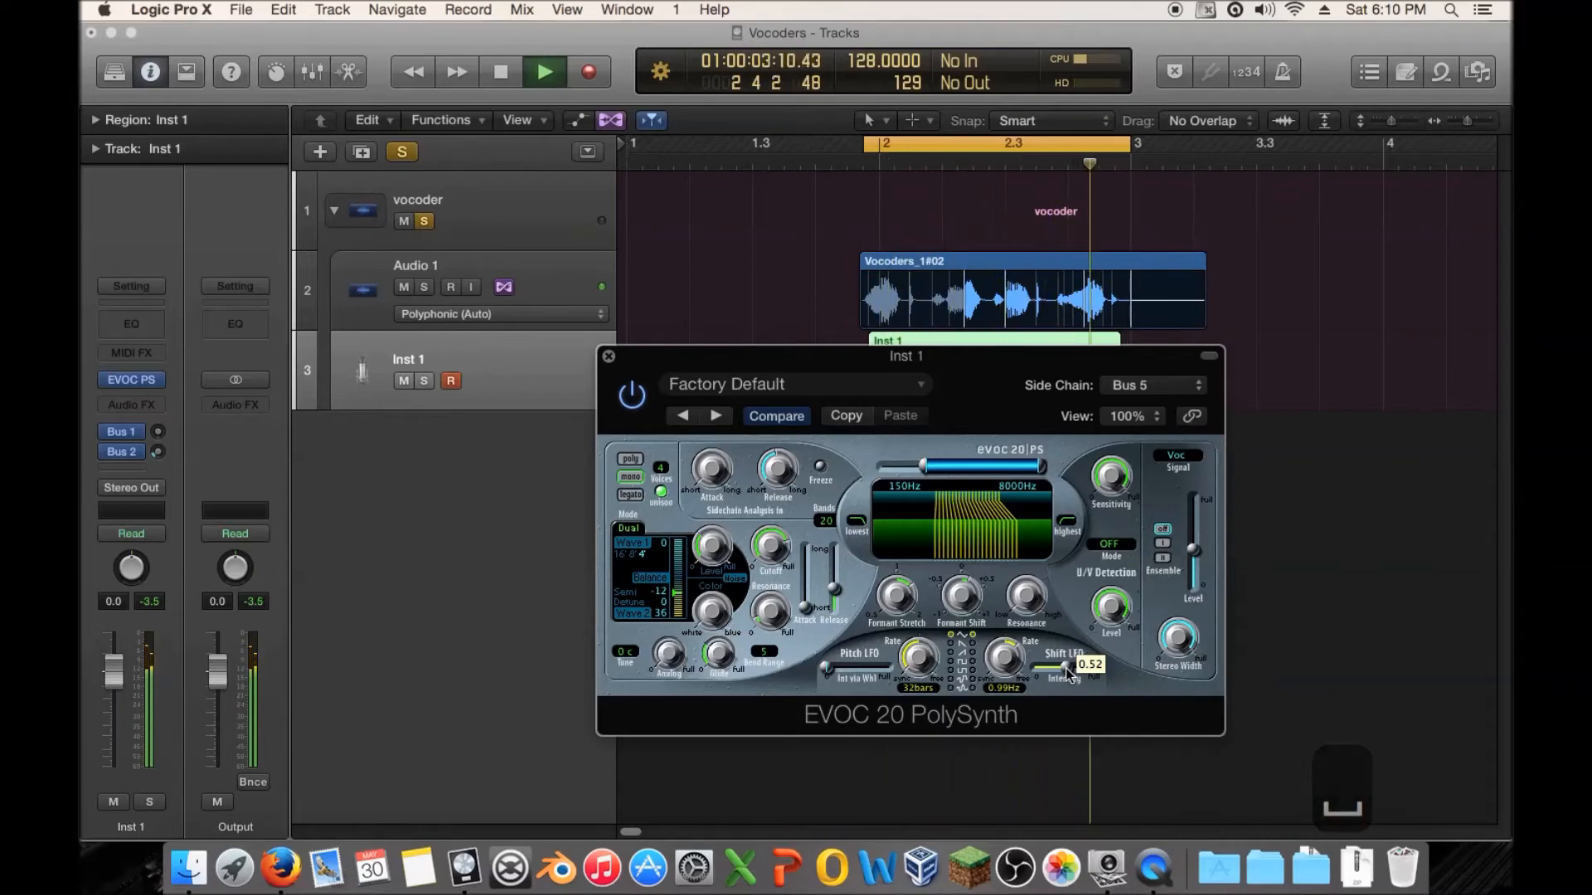
pyautogui.press('space')
pyautogui.moveTo(1066, 670); pyautogui.dragTo(949, 669)
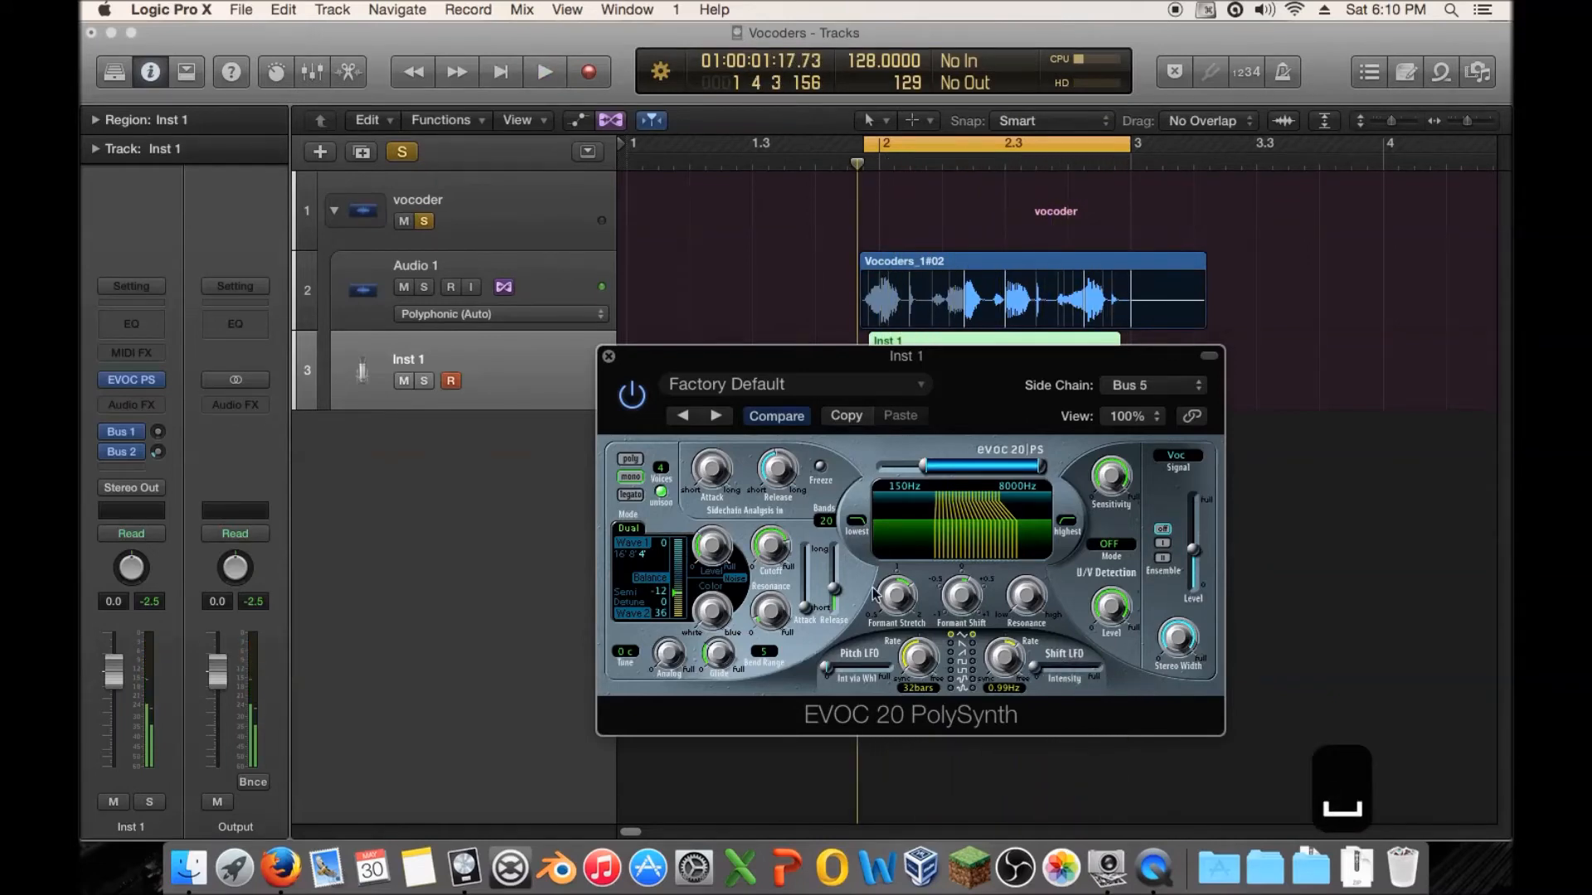
# Step: Set the Pitch LFO rate to 2.35 Hz and try different Pitch LFO intensities during playback, ending at zero
pyautogui.moveTo(825, 668); pyautogui.dragTo(947, 527)
pyautogui.press('space')
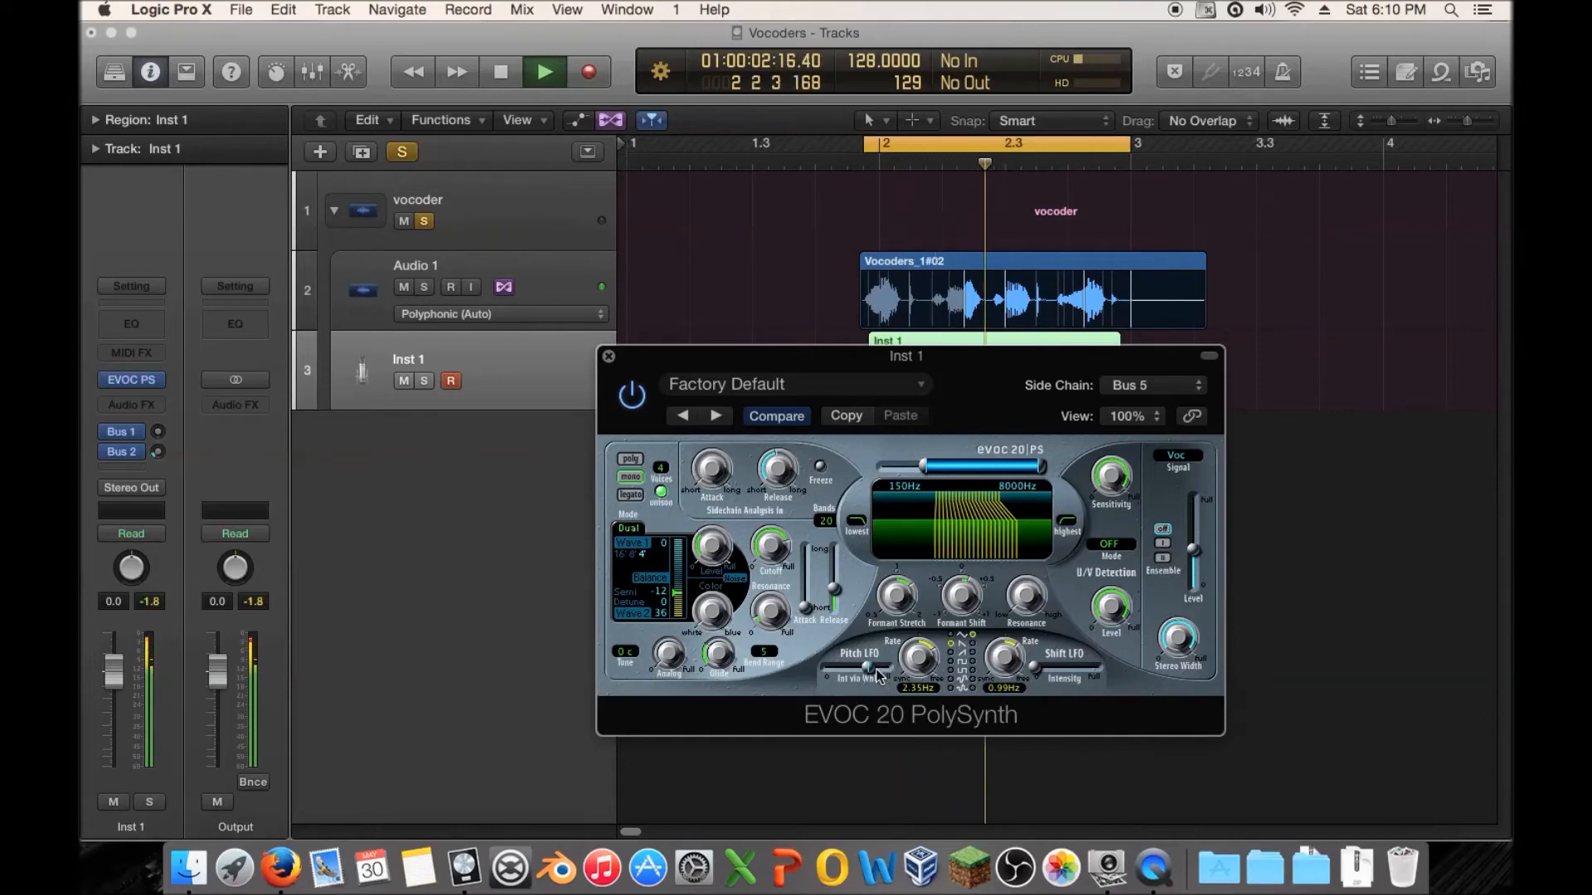
pyautogui.moveTo(877, 668); pyautogui.dragTo(874, 669)
pyautogui.press('space')
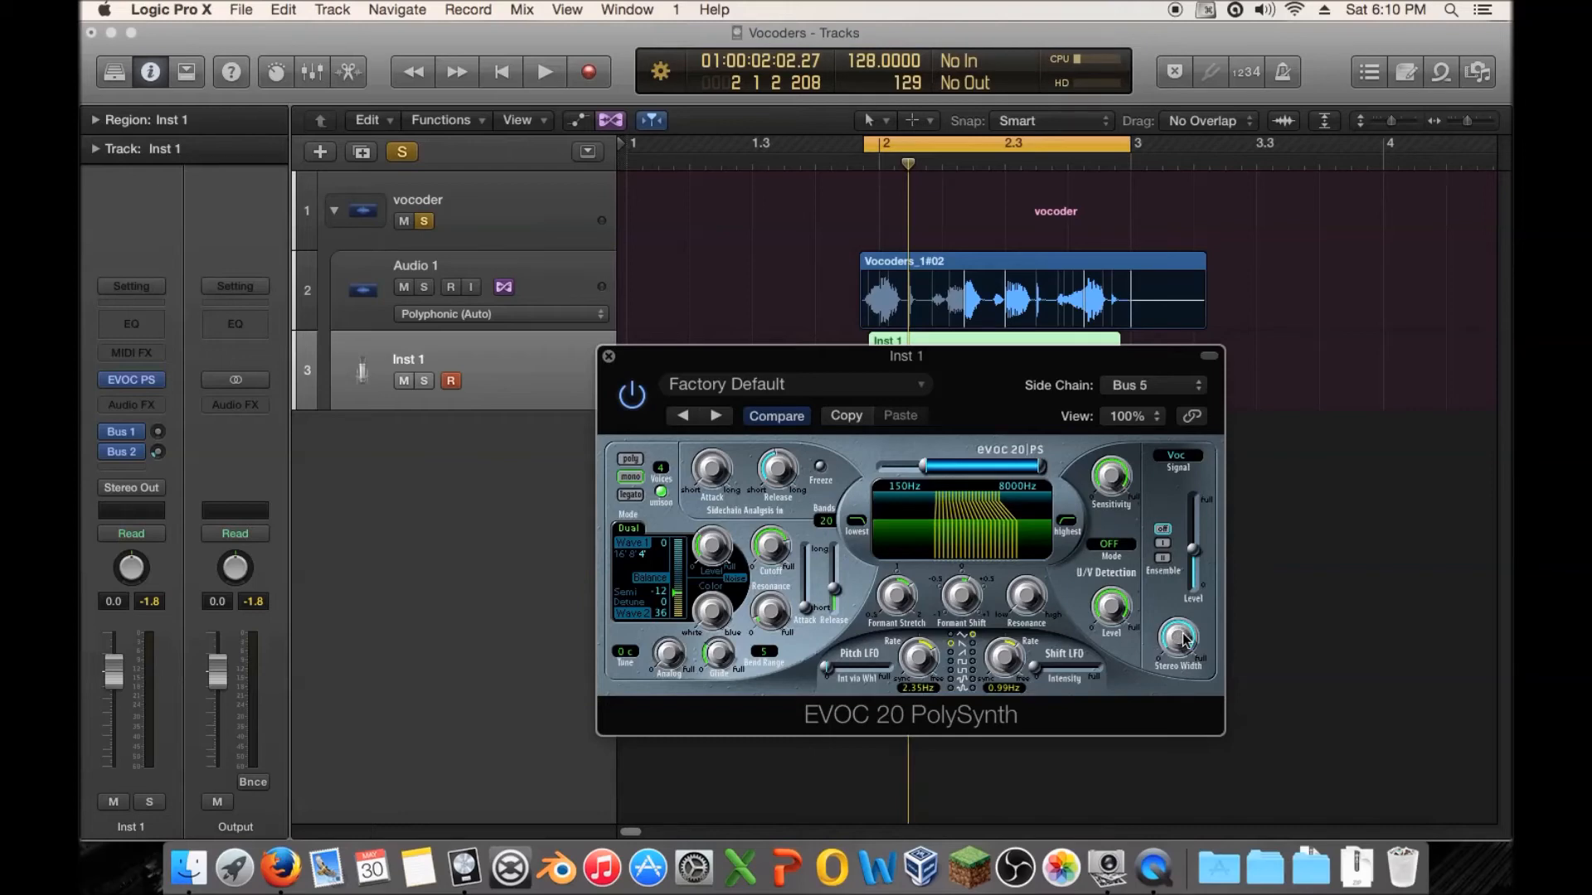
# Step: Move the synth window higher, turn unison off, and listen to the loop
pyautogui.moveTo(1008, 378); pyautogui.dragTo(928, 203)
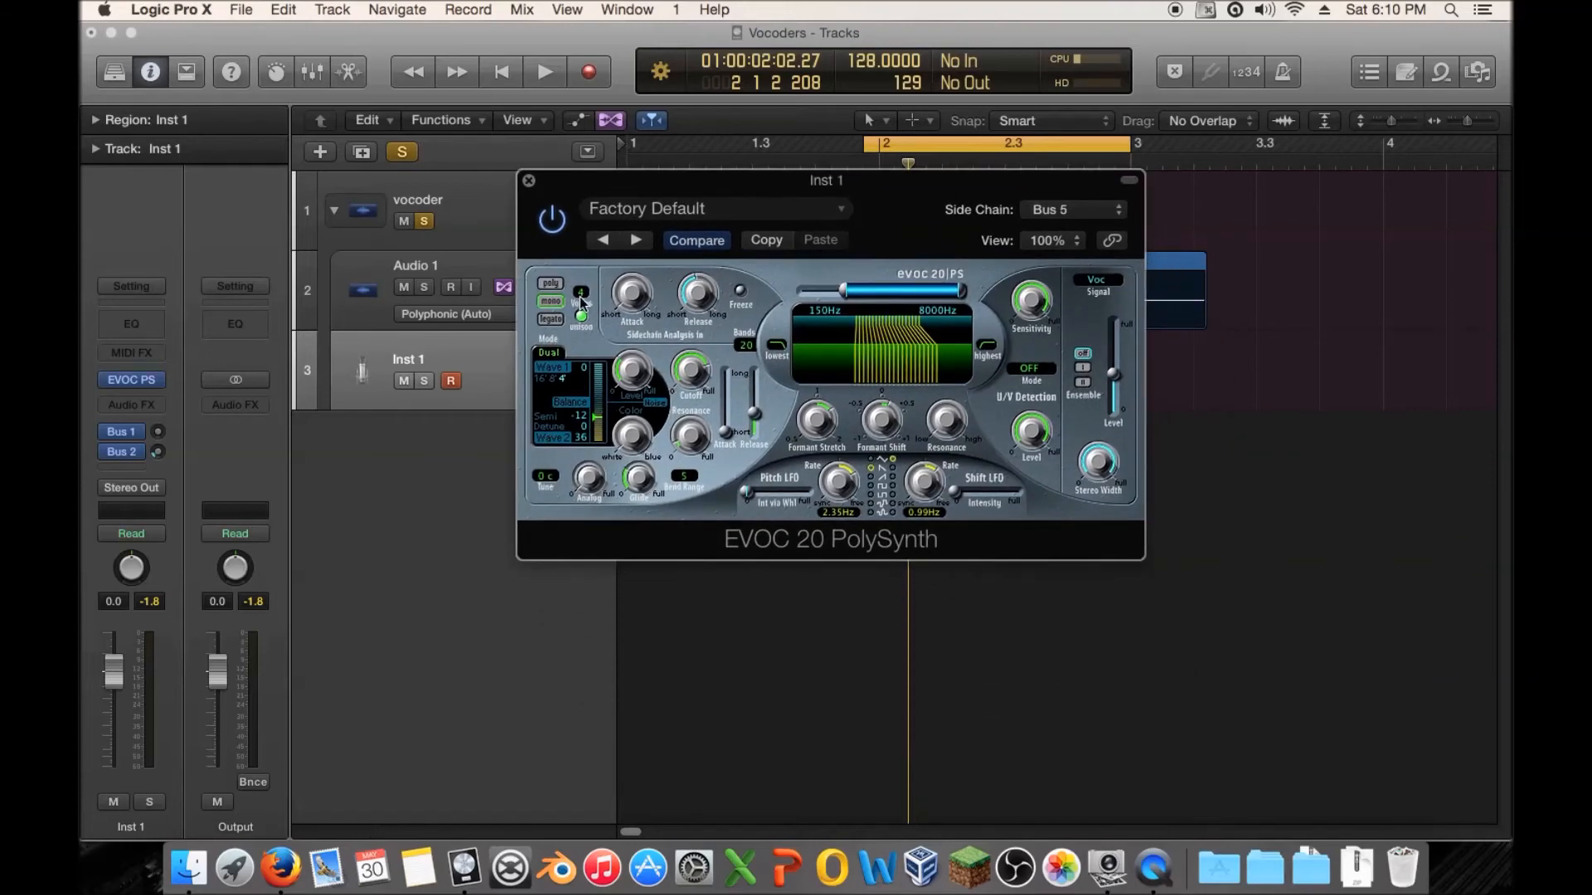
pyautogui.press('space')
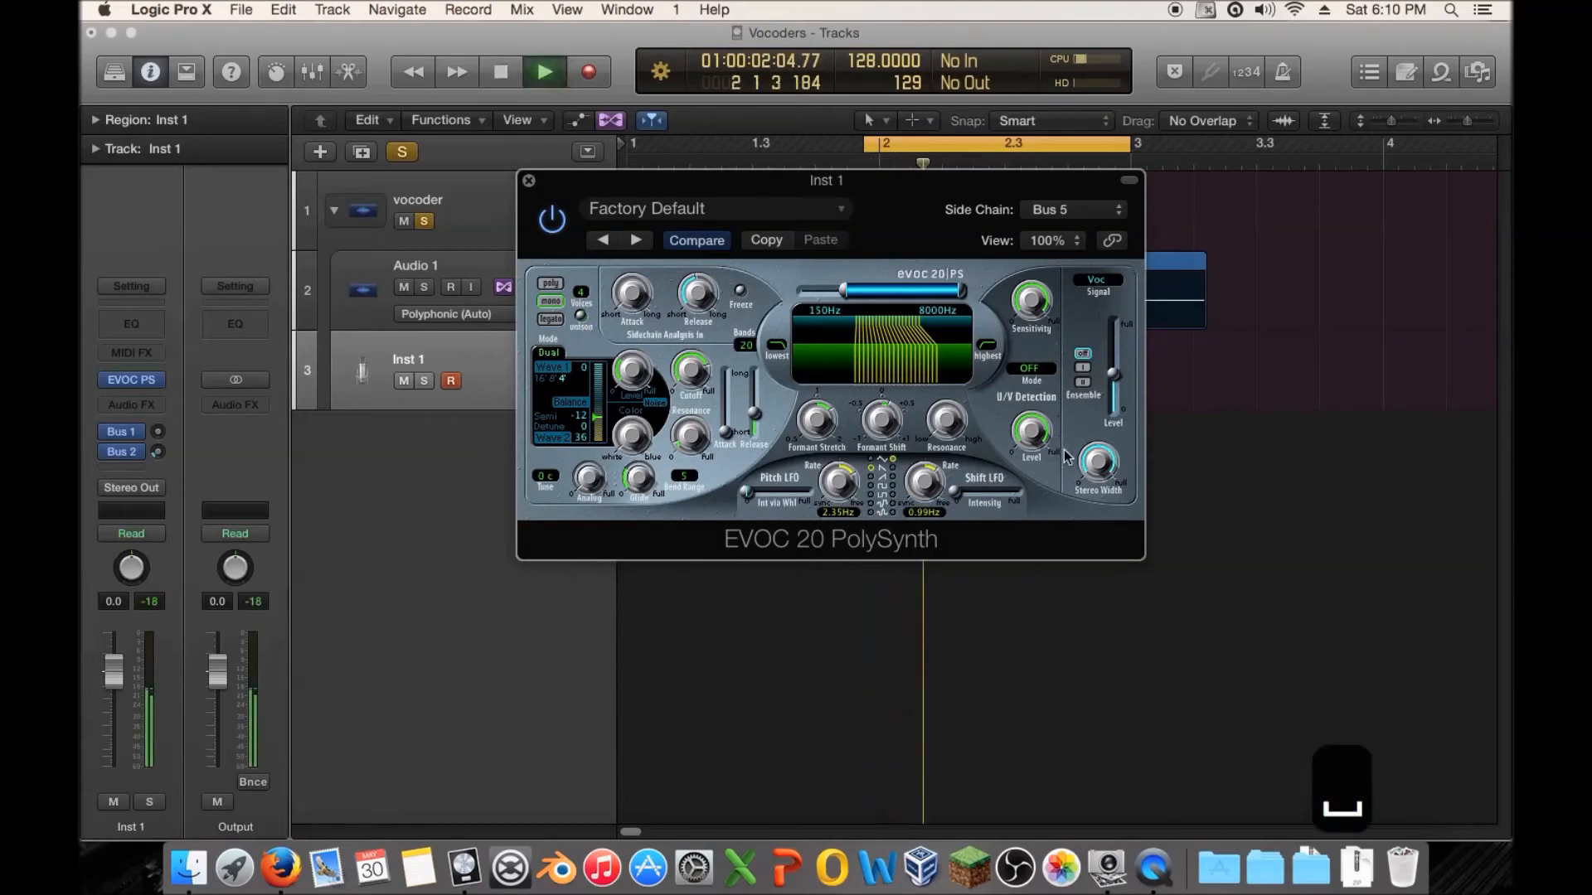
pyautogui.press('space')
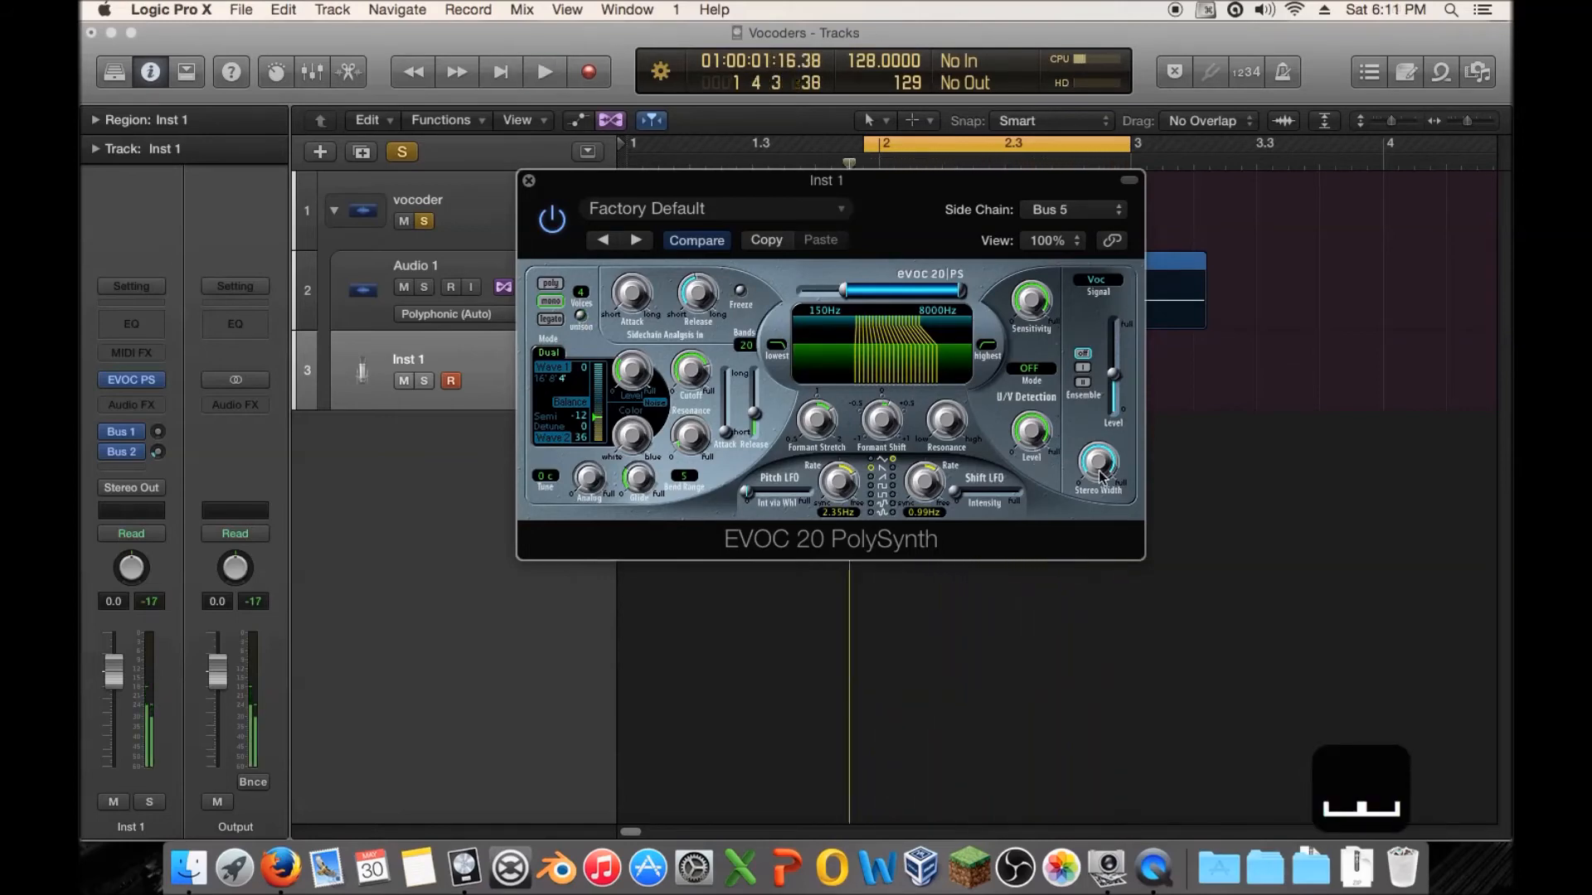
# Step: Raise the output level slightly and reduce the stereo width to its minimum while the loop plays
pyautogui.moveTo(1112, 377); pyautogui.dragTo(1115, 365)
pyautogui.press('space')
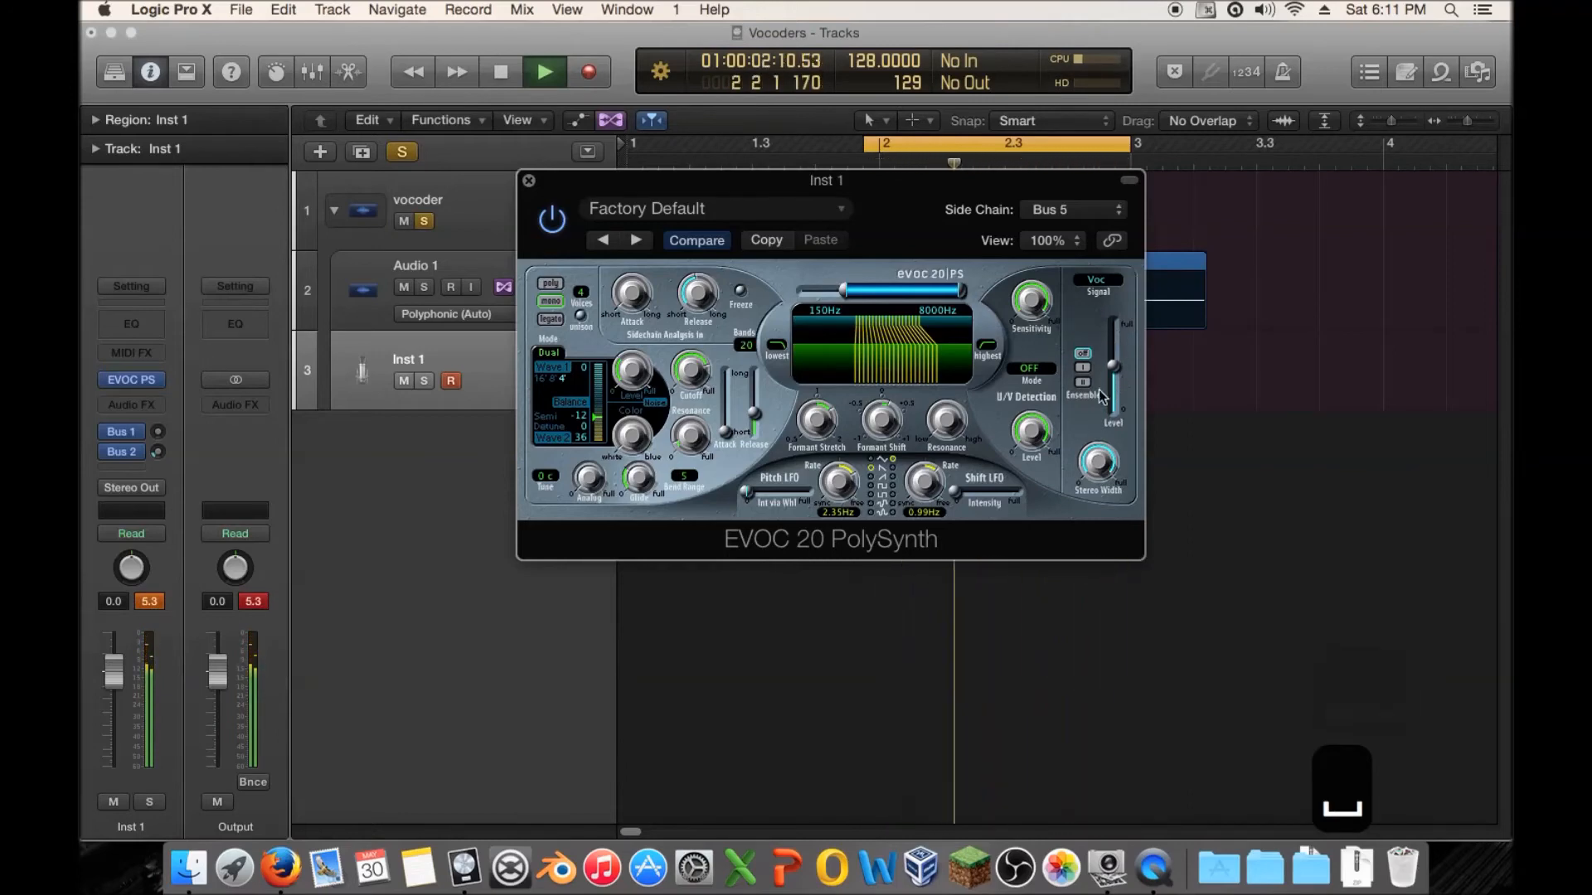
pyautogui.moveTo(1104, 470); pyautogui.dragTo(1086, 688)
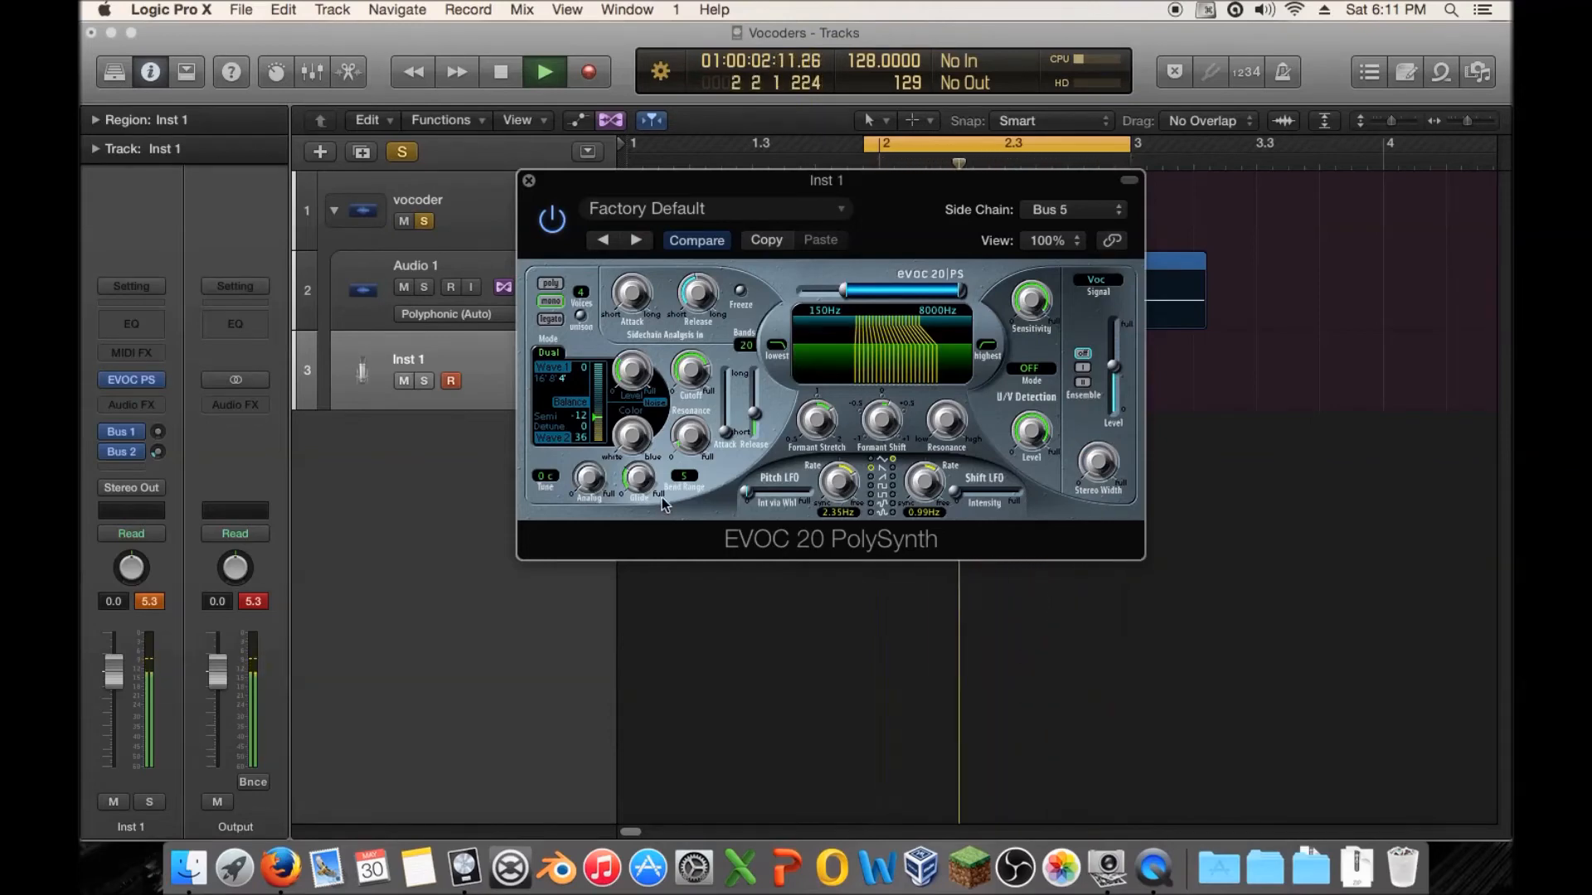
# Step: Reduce the synth to 1 voice and listen to the looped section
pyautogui.press('space')
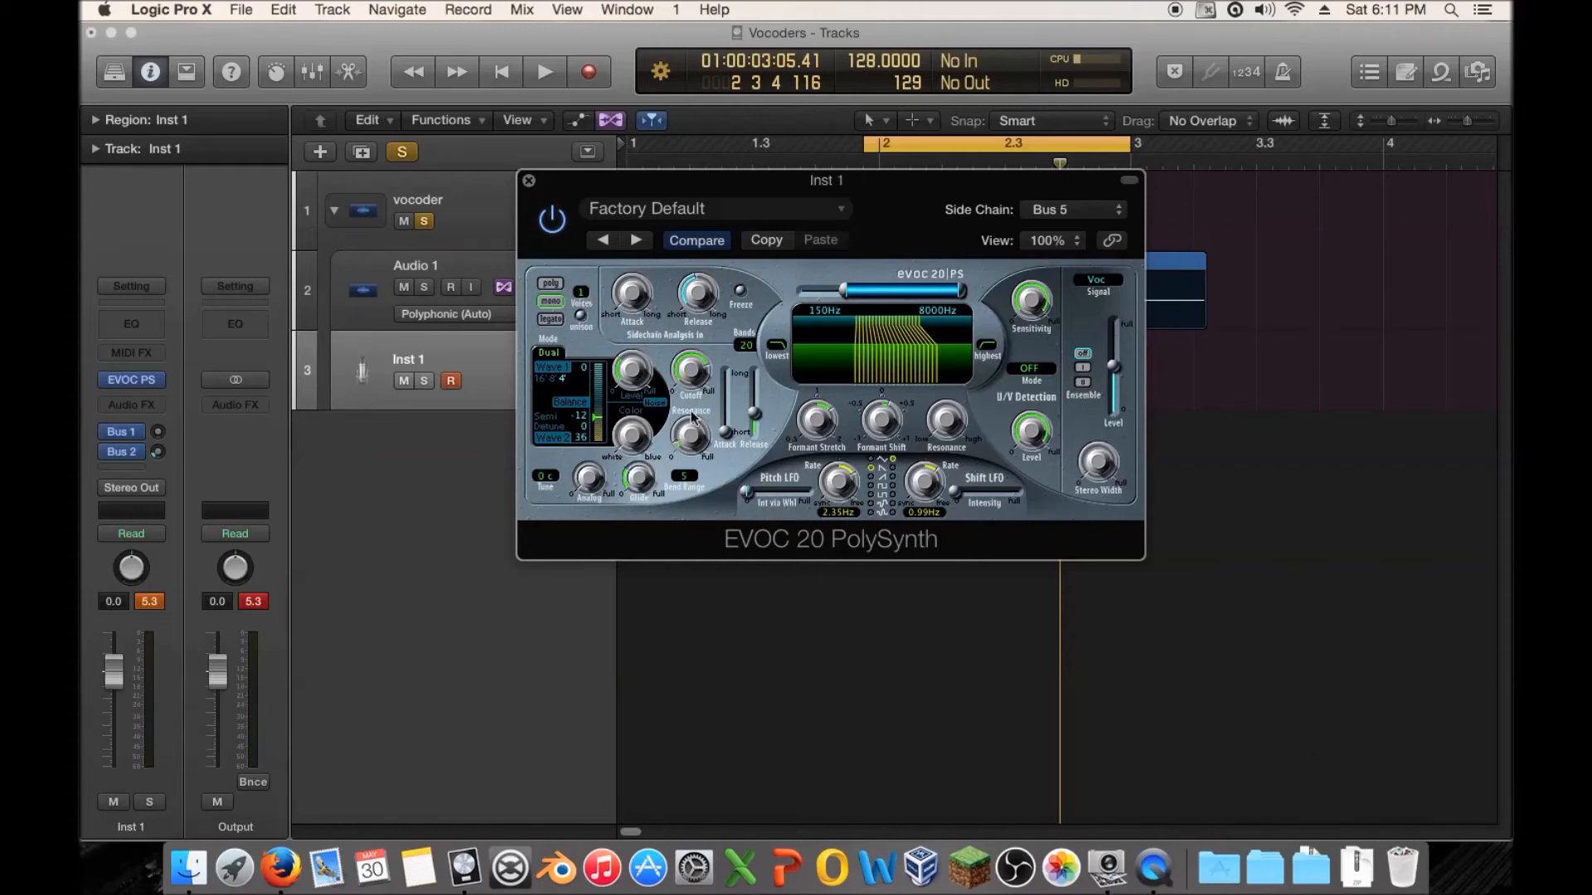
pyautogui.press('space')
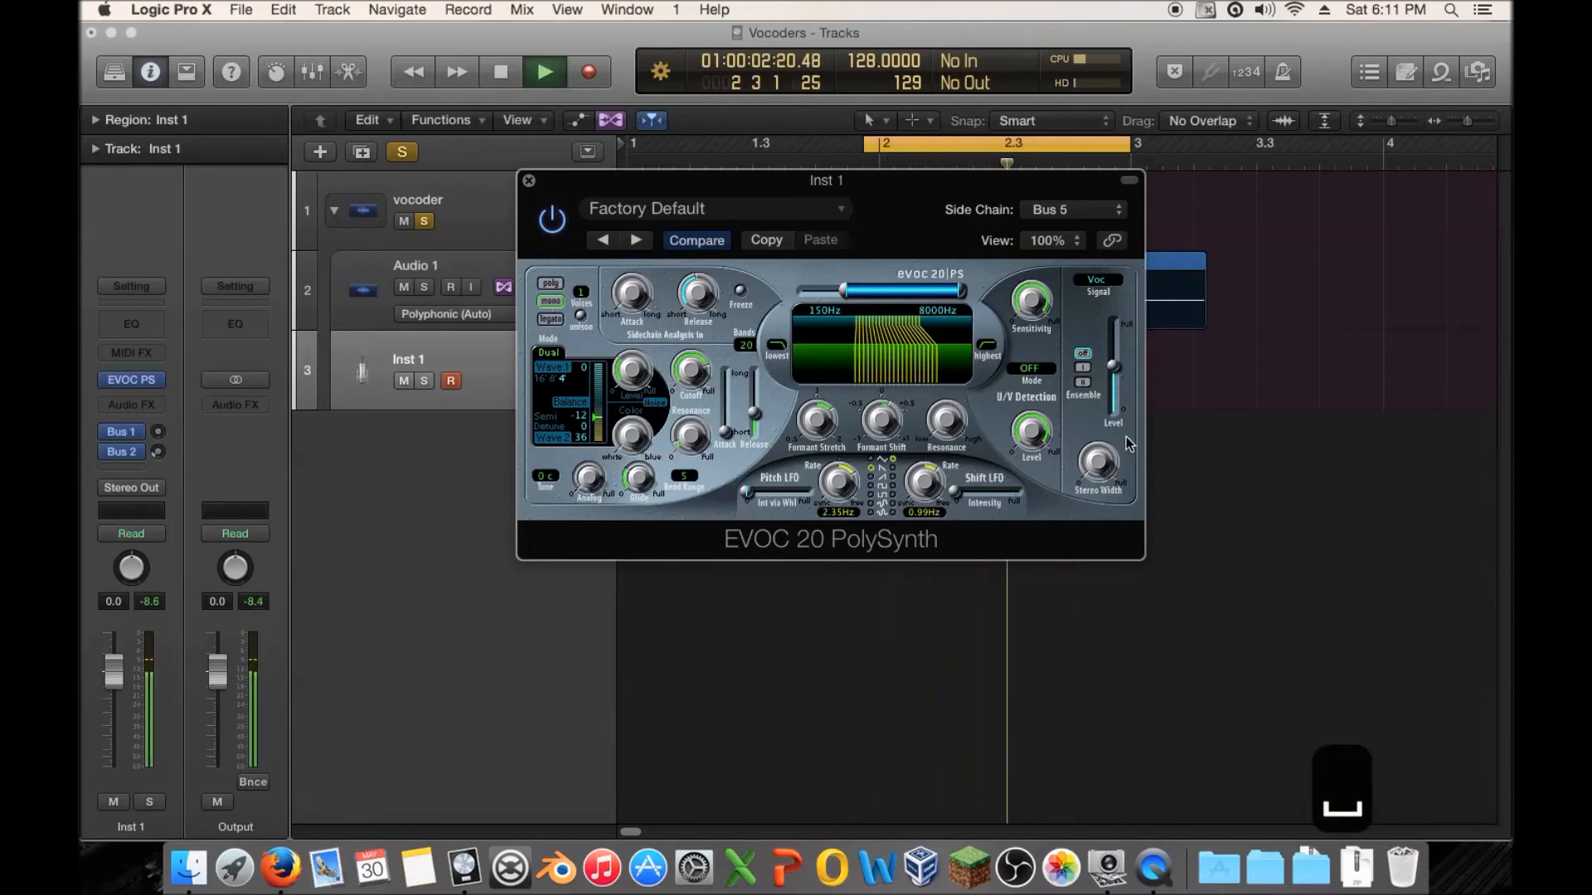
pyautogui.press('space')
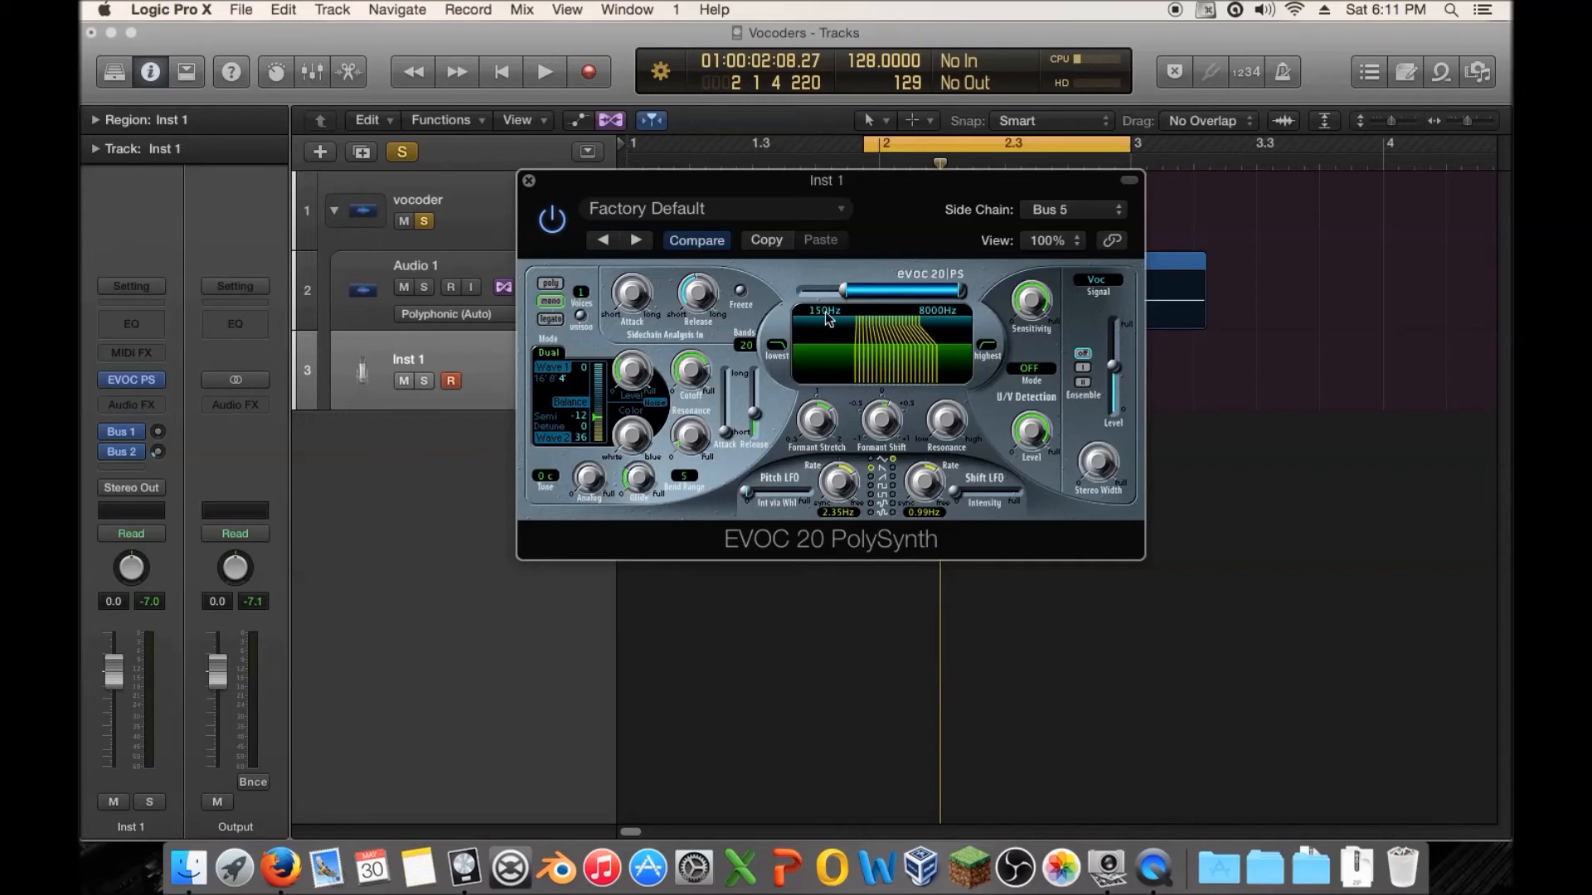
# Step: Move the synth window lower, close it, and play the looped section
pyautogui.moveTo(884, 190); pyautogui.dragTo(932, 316)
pyautogui.click(581, 307)
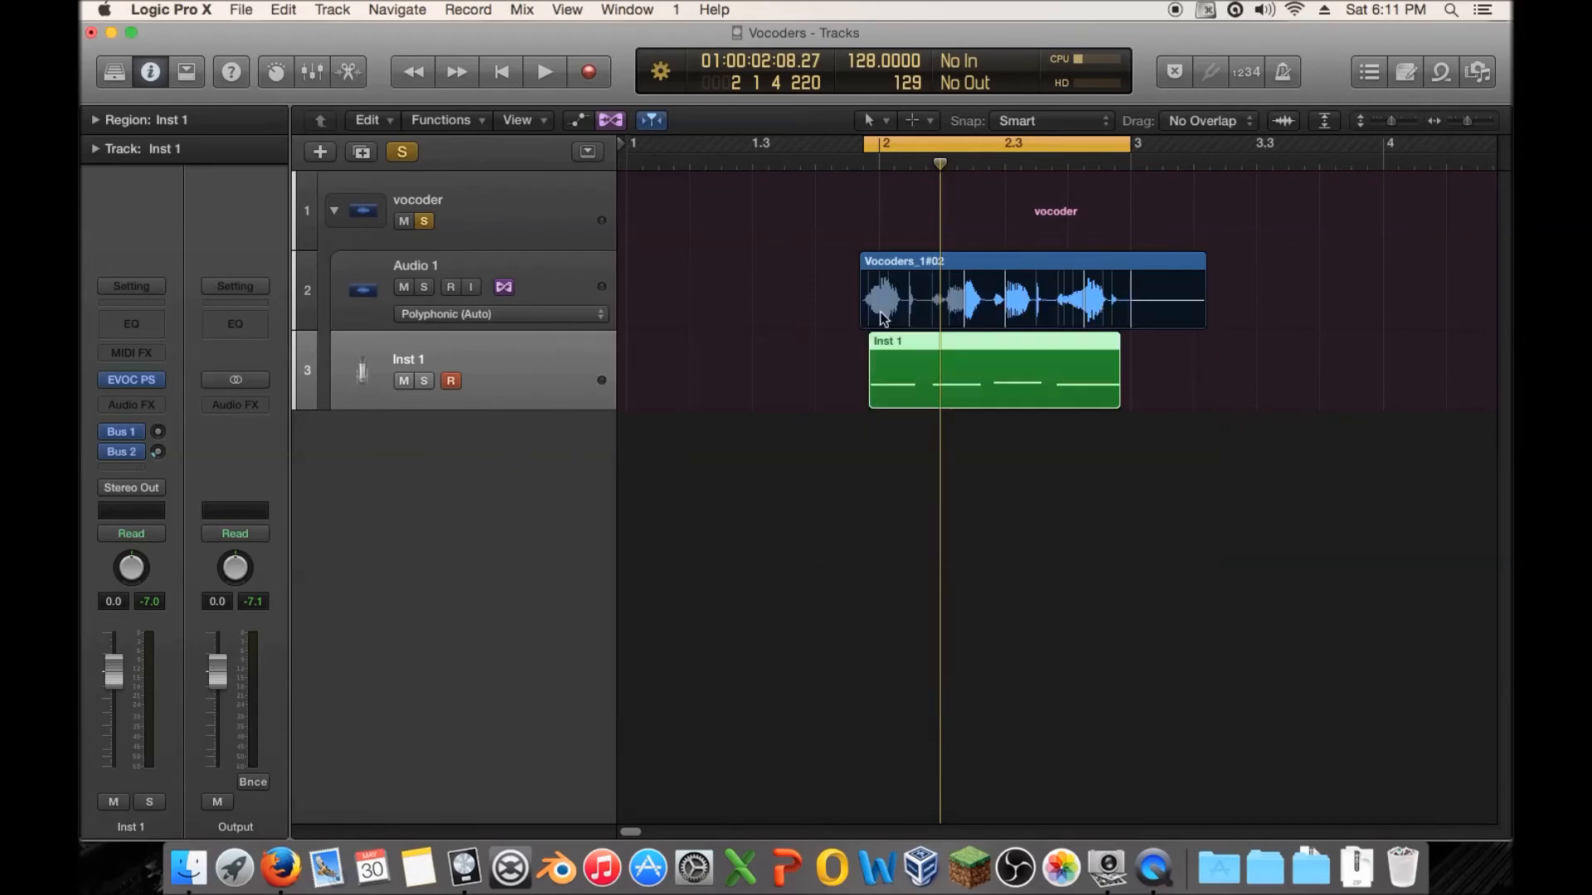
pyautogui.press('space')
pyautogui.moveTo(1326, 209); pyautogui.dragTo(962, 286)
pyautogui.press('Delete')
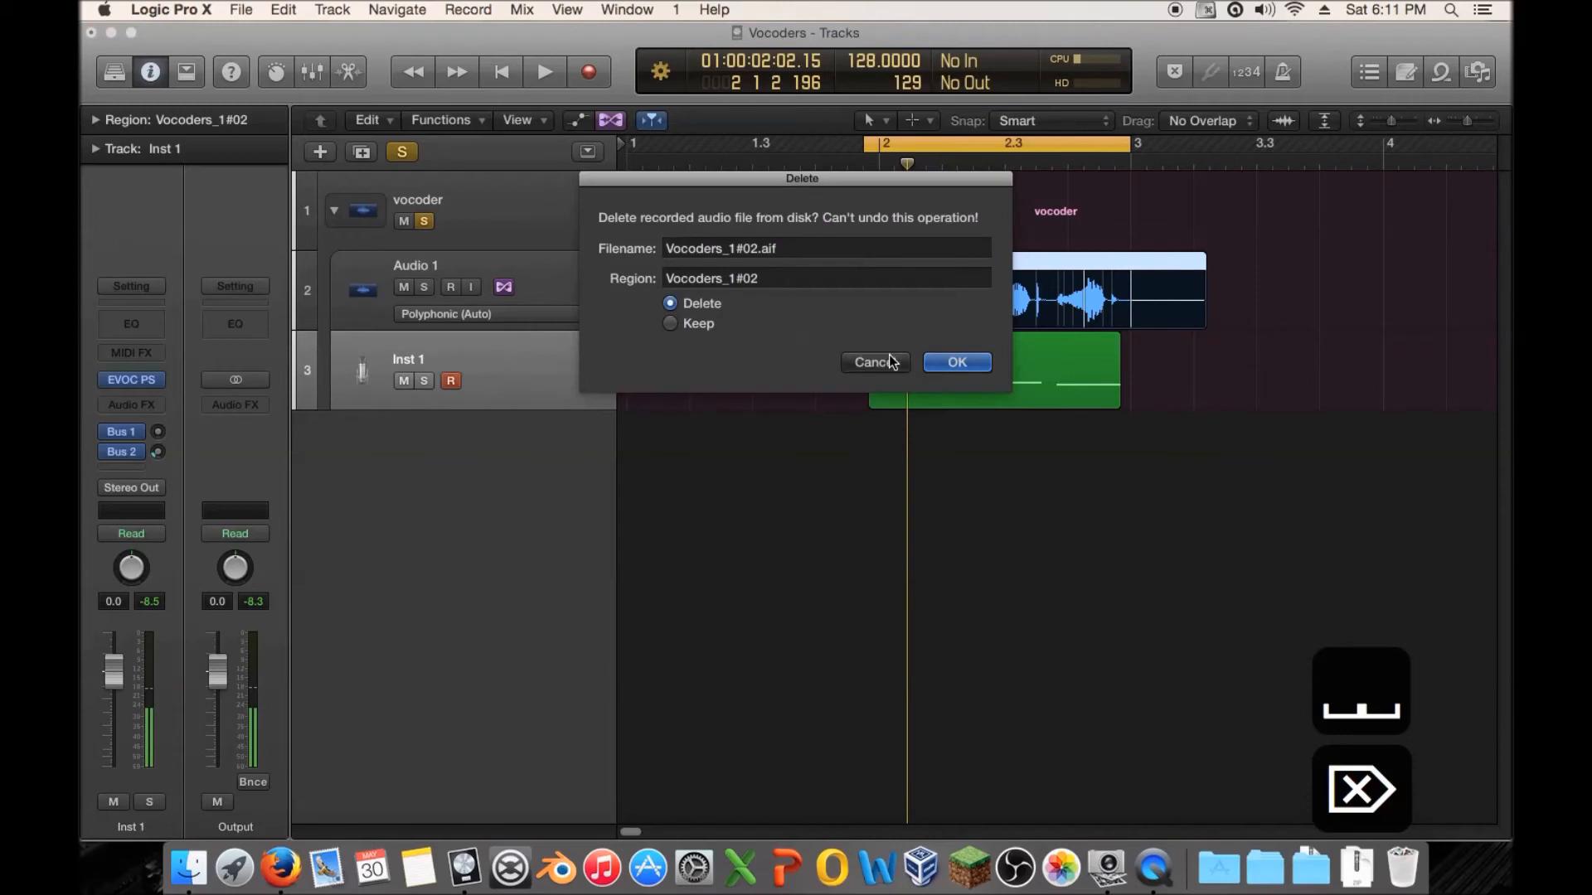
pyautogui.click(889, 362)
# Step: Move the vocal and Inst 1 regions earlier into bar 1 and set the cycle range from bar 5 to bar 9
pyautogui.moveTo(1466, 121); pyautogui.dragTo(1461, 121)
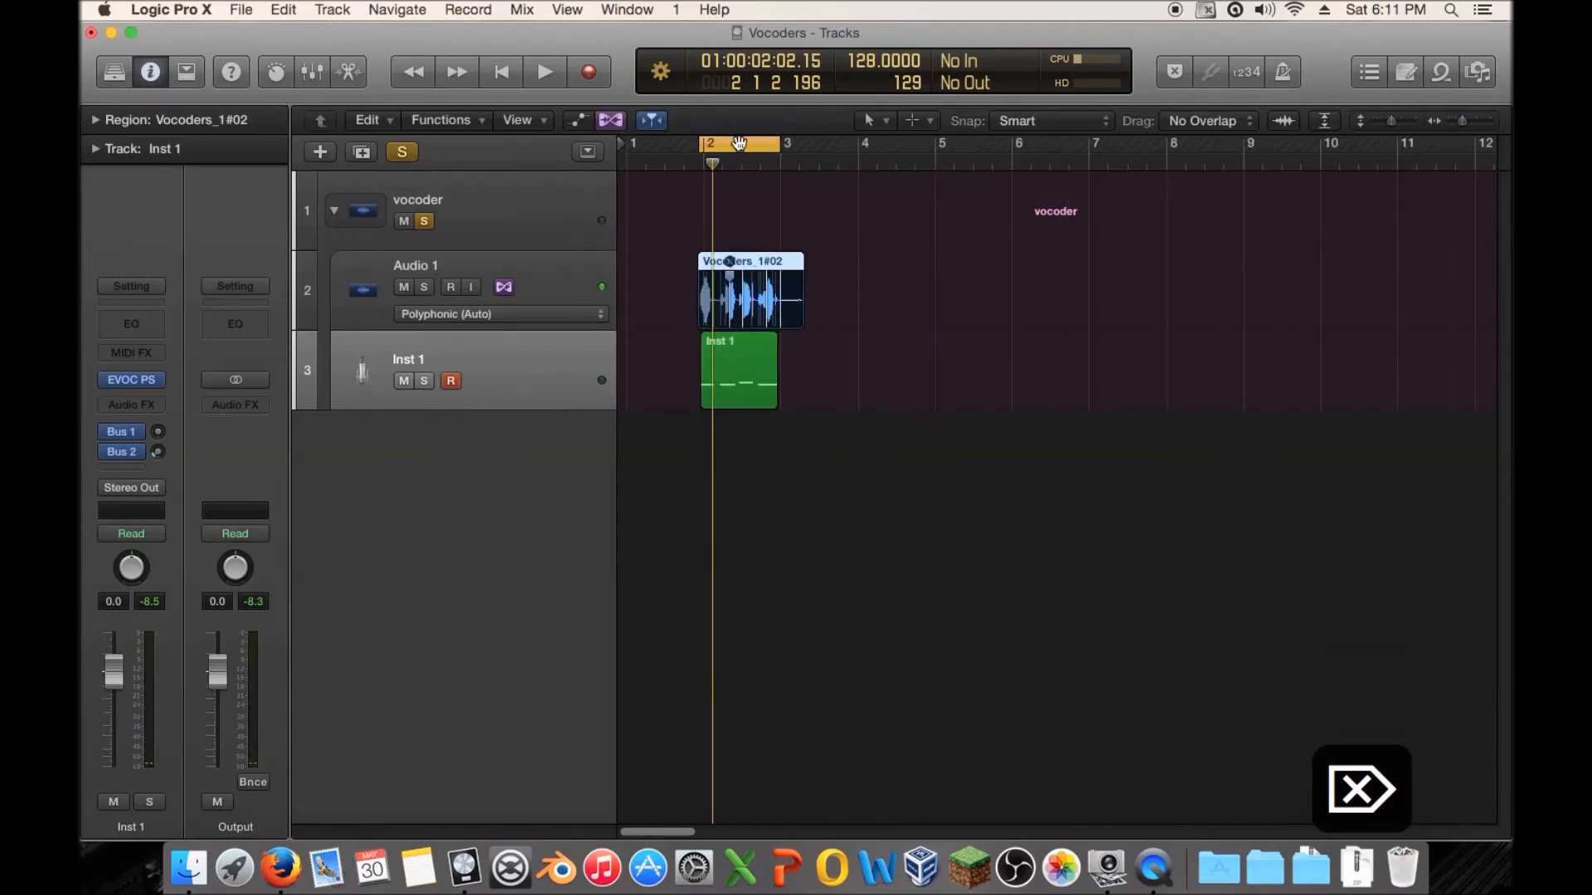
pyautogui.moveTo(871, 283); pyautogui.dragTo(699, 367)
pyautogui.click(1043, 306)
pyautogui.moveTo(897, 161); pyautogui.dragTo(1240, 147)
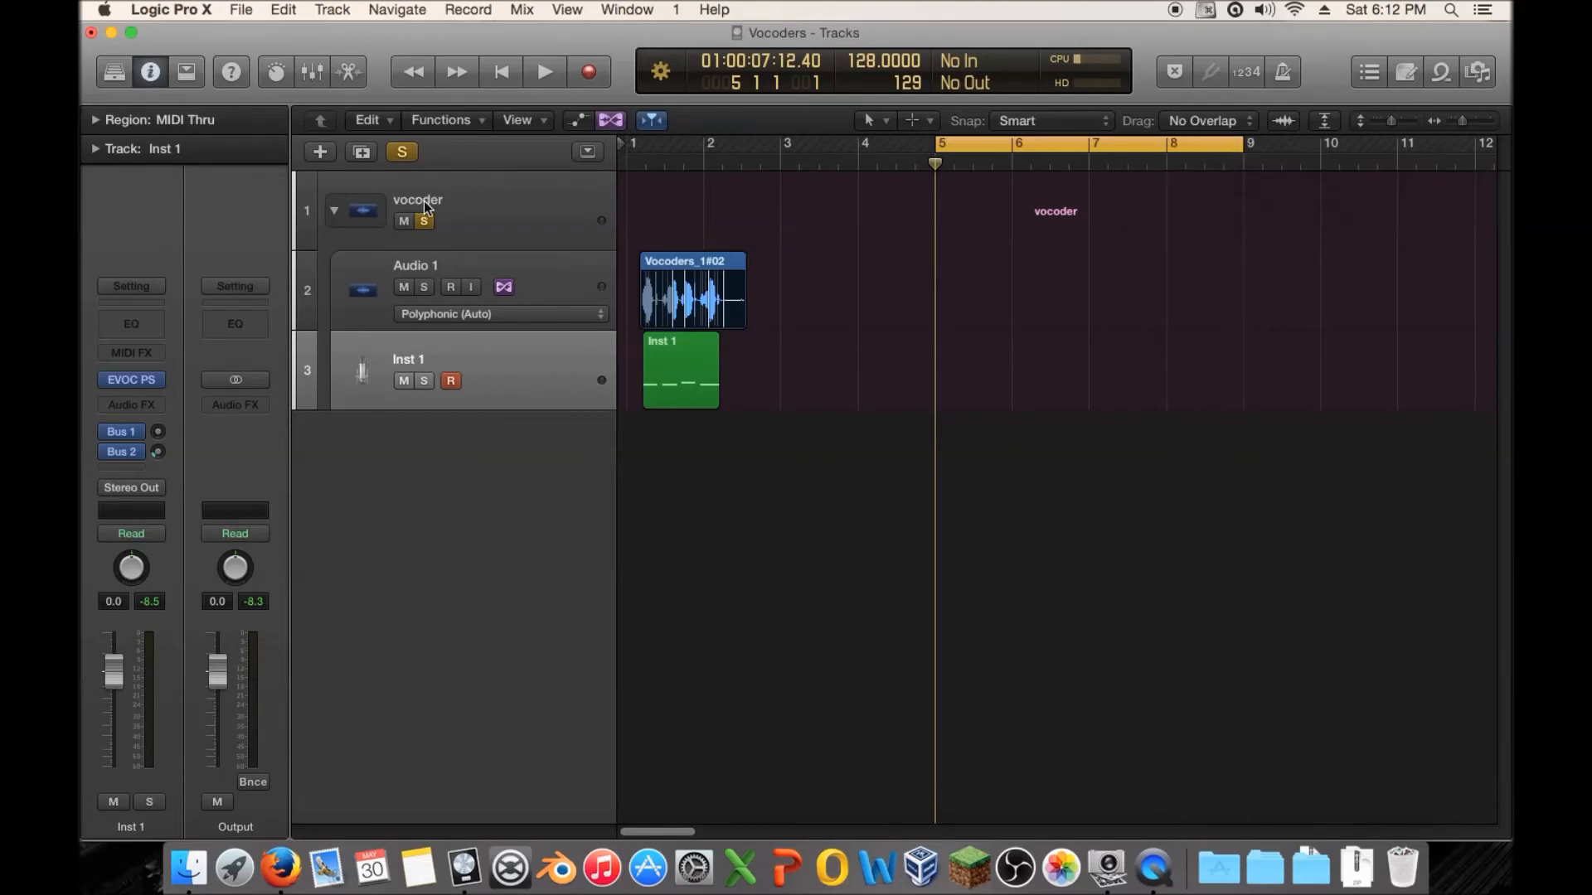
# Step: Record a new vocal take on the Audio 1 track from bar 5 and trim the silence at both ends
pyautogui.click(510, 266)
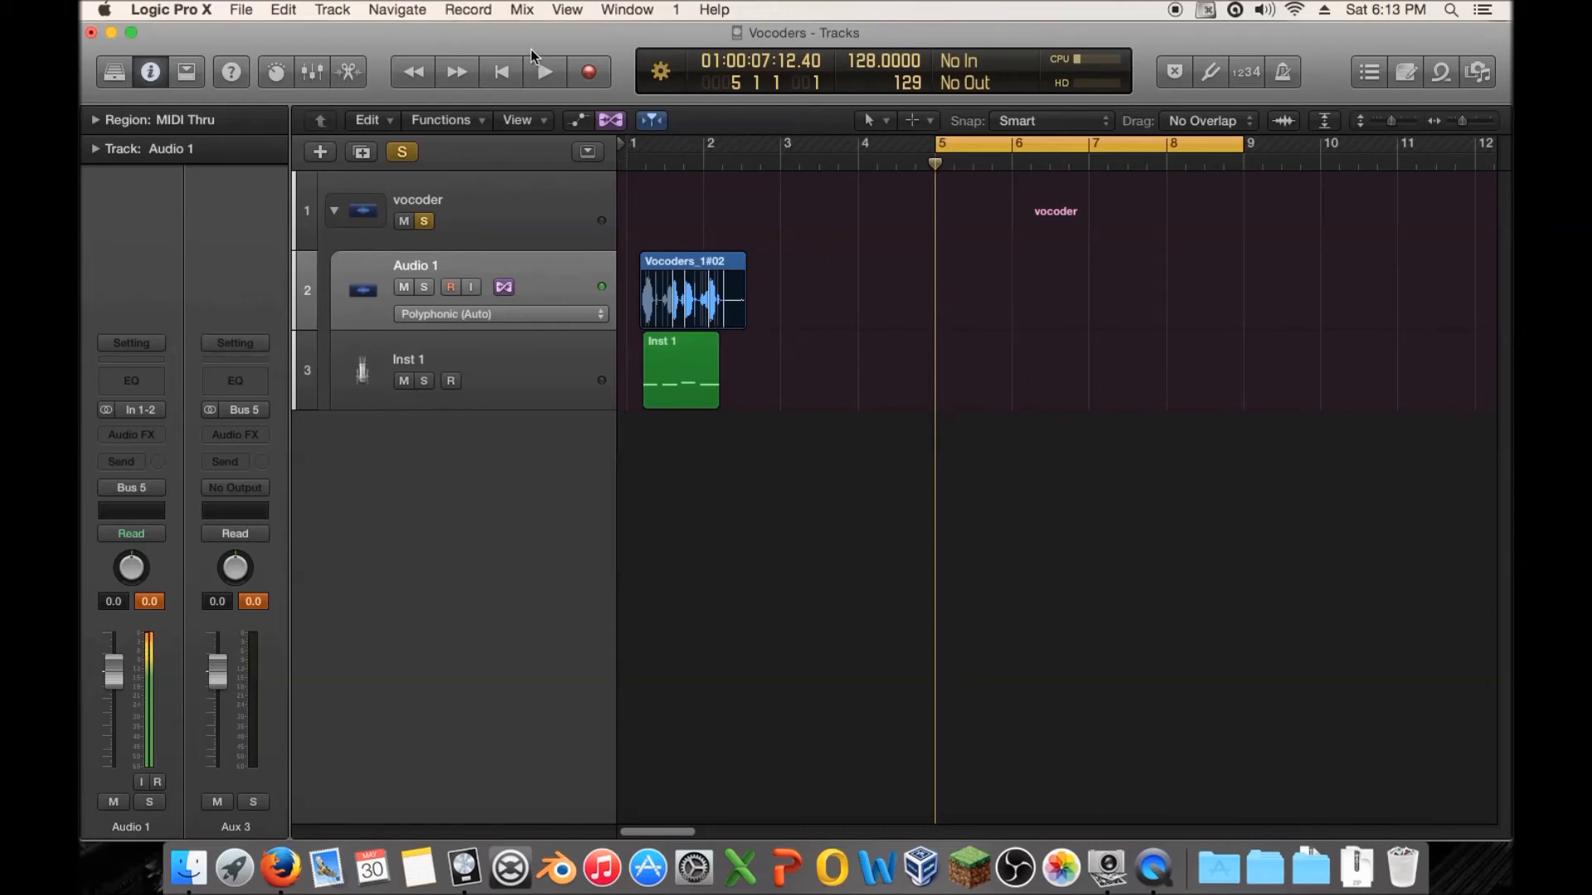
pyautogui.click(591, 73)
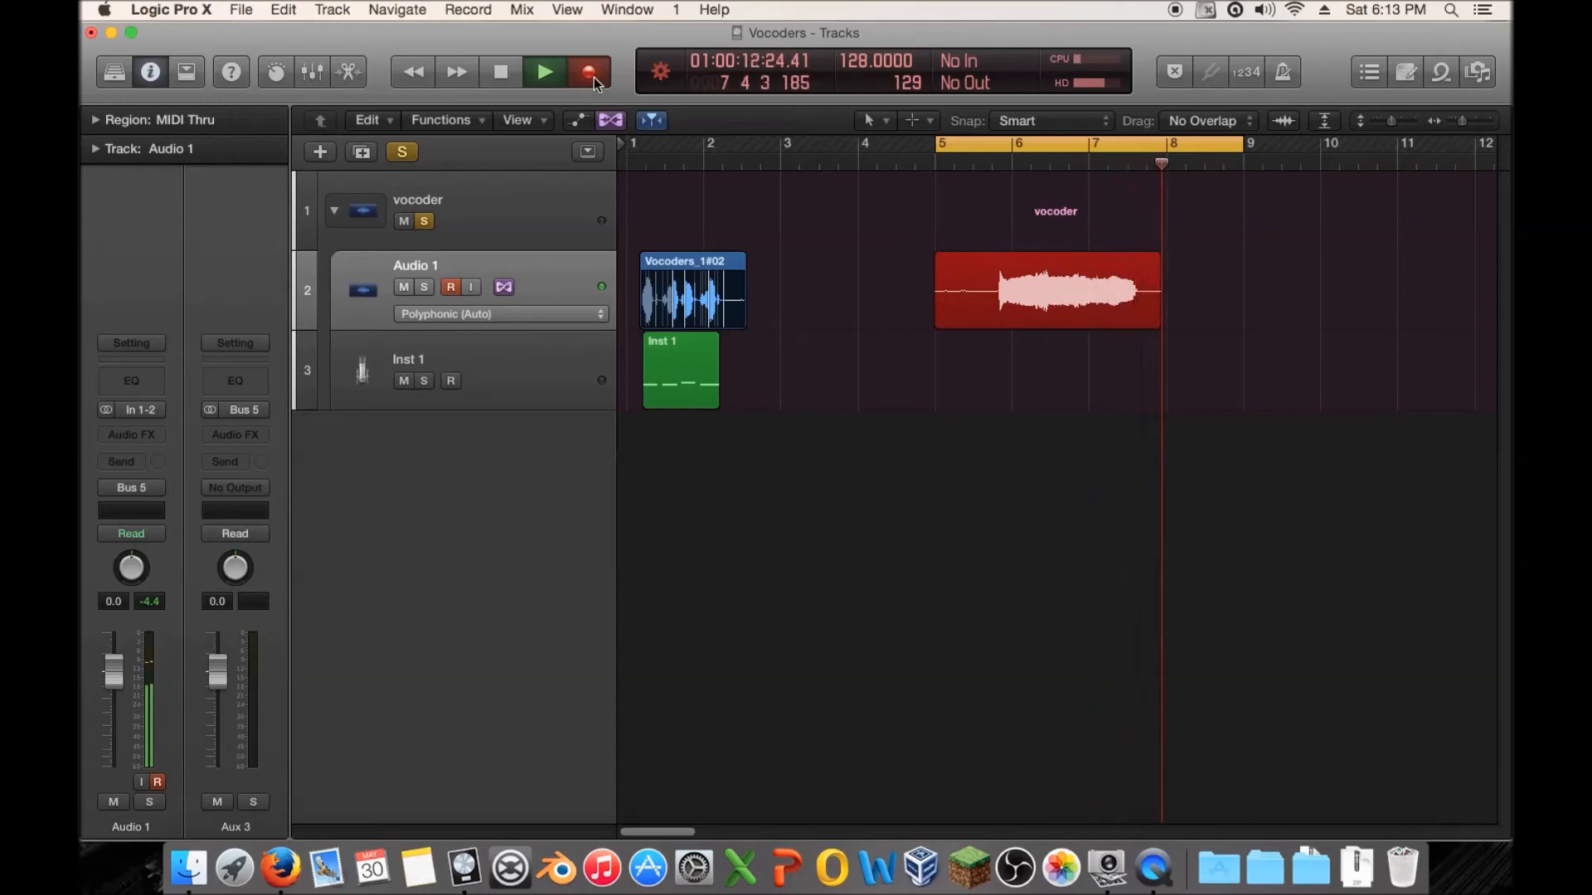
pyautogui.click(498, 68)
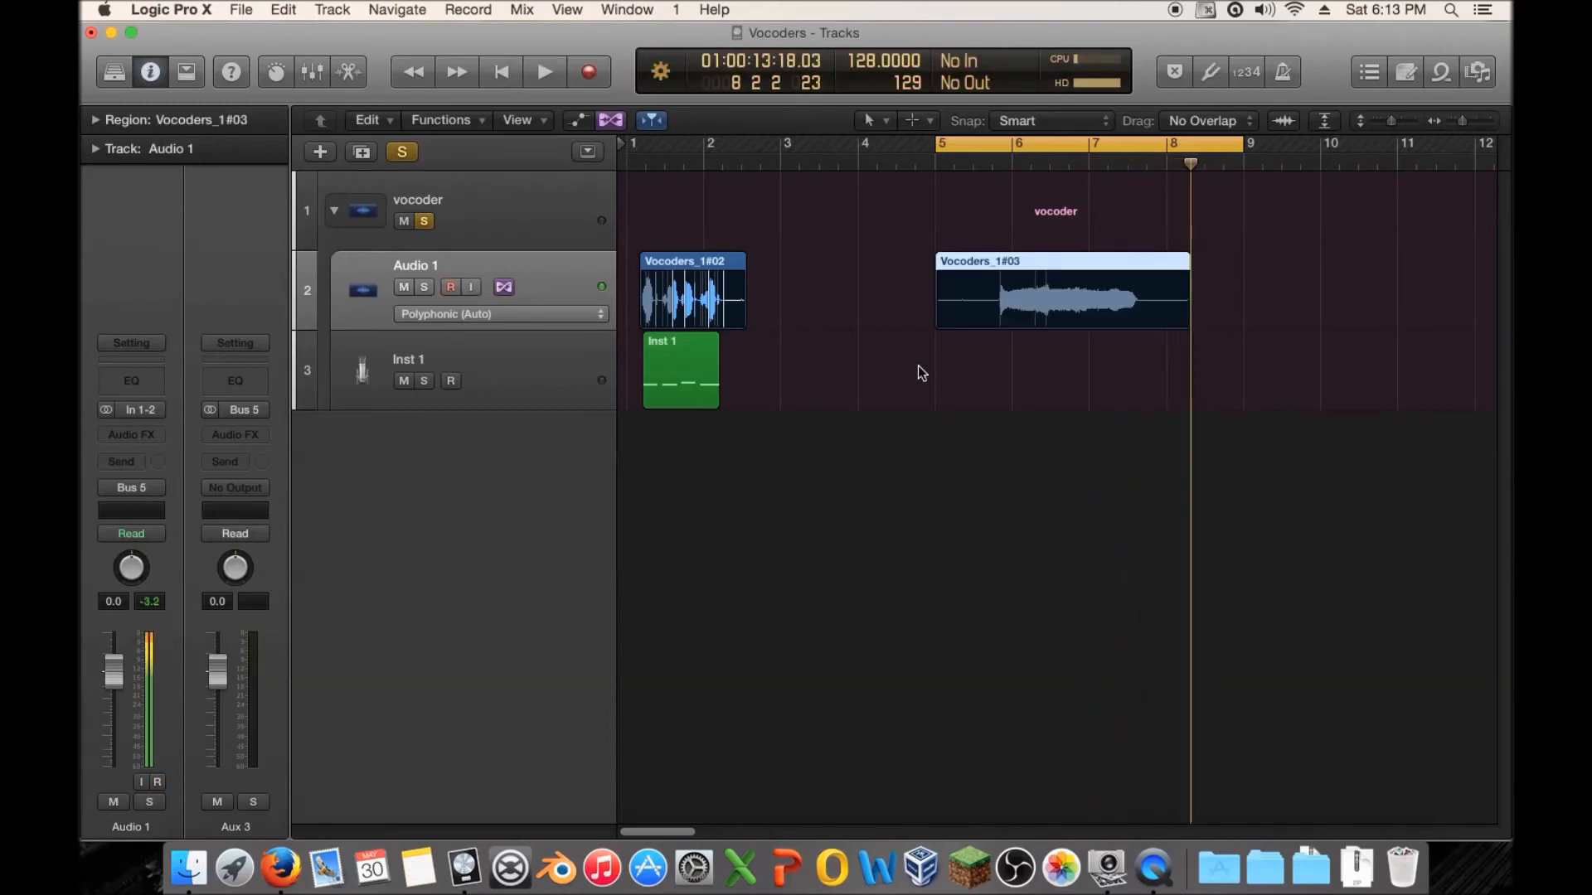
pyautogui.moveTo(1184, 314); pyautogui.dragTo(1156, 313)
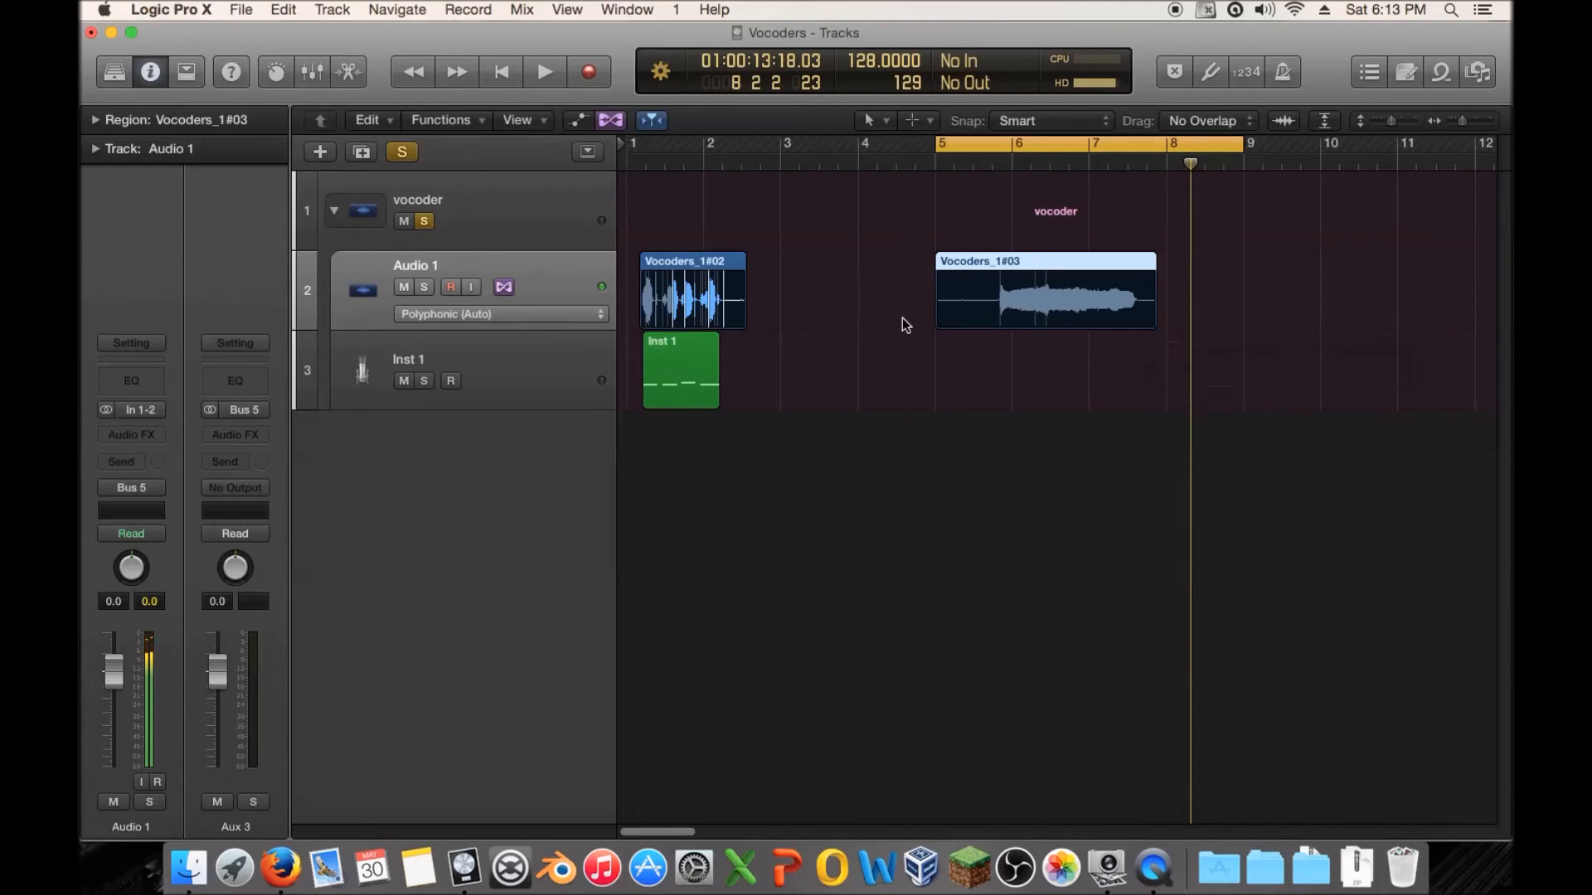
pyautogui.moveTo(933, 321); pyautogui.dragTo(994, 321)
# Step: Create an empty MIDI region on the Inst 1 track beneath the new vocal take and lengthen it to 1 3 0 0
pyautogui.click(544, 345)
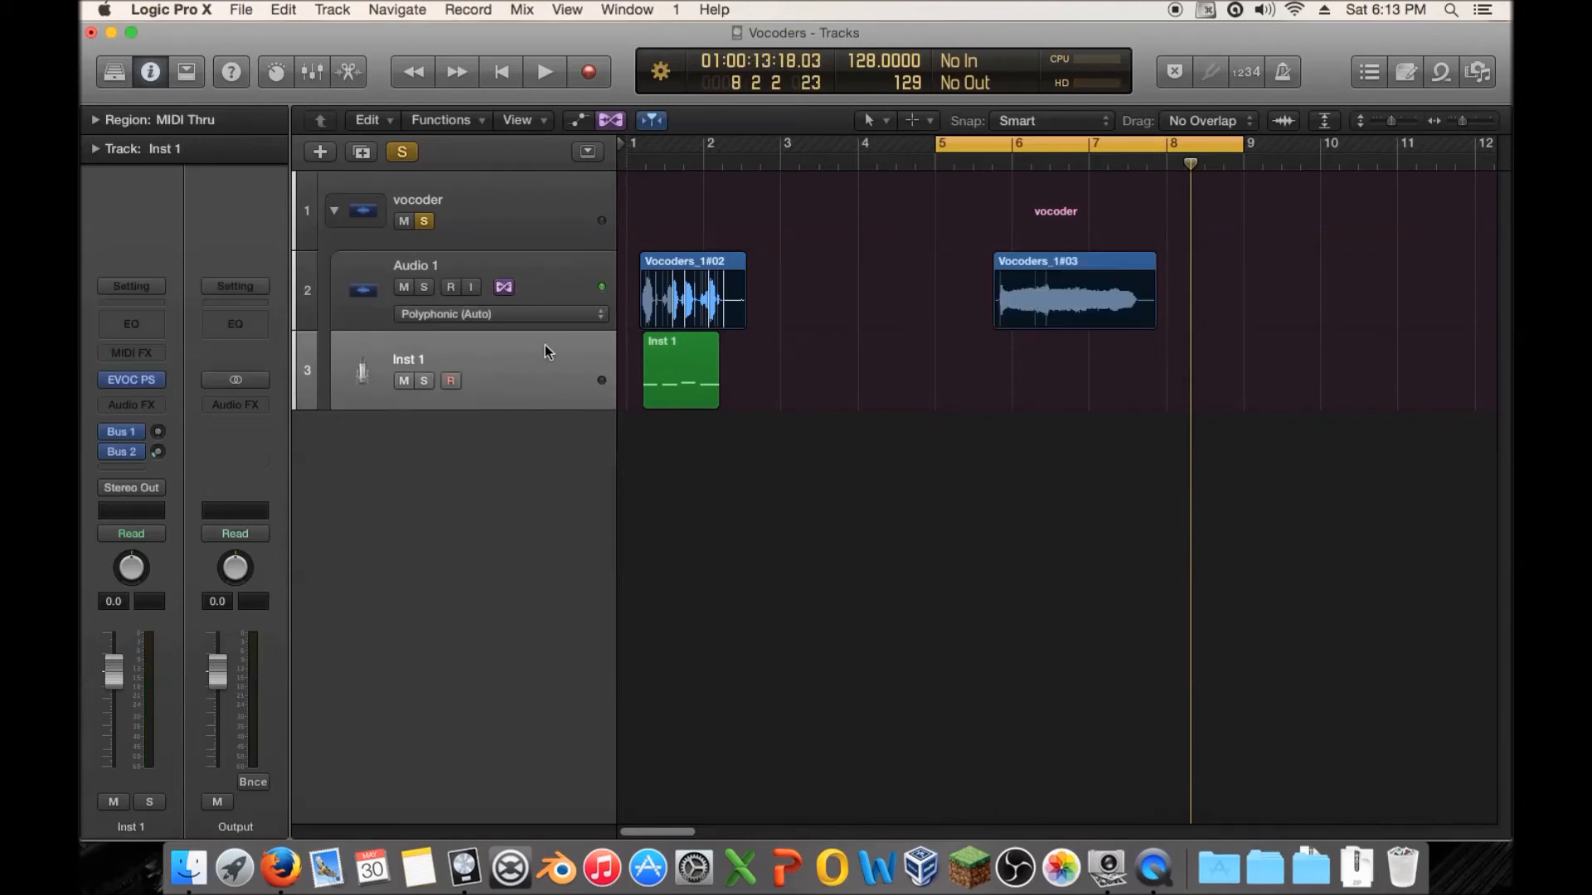
pyautogui.rightClick(1022, 383)
pyautogui.click(1040, 386)
pyautogui.moveTo(1032, 379); pyautogui.dragTo(1133, 390)
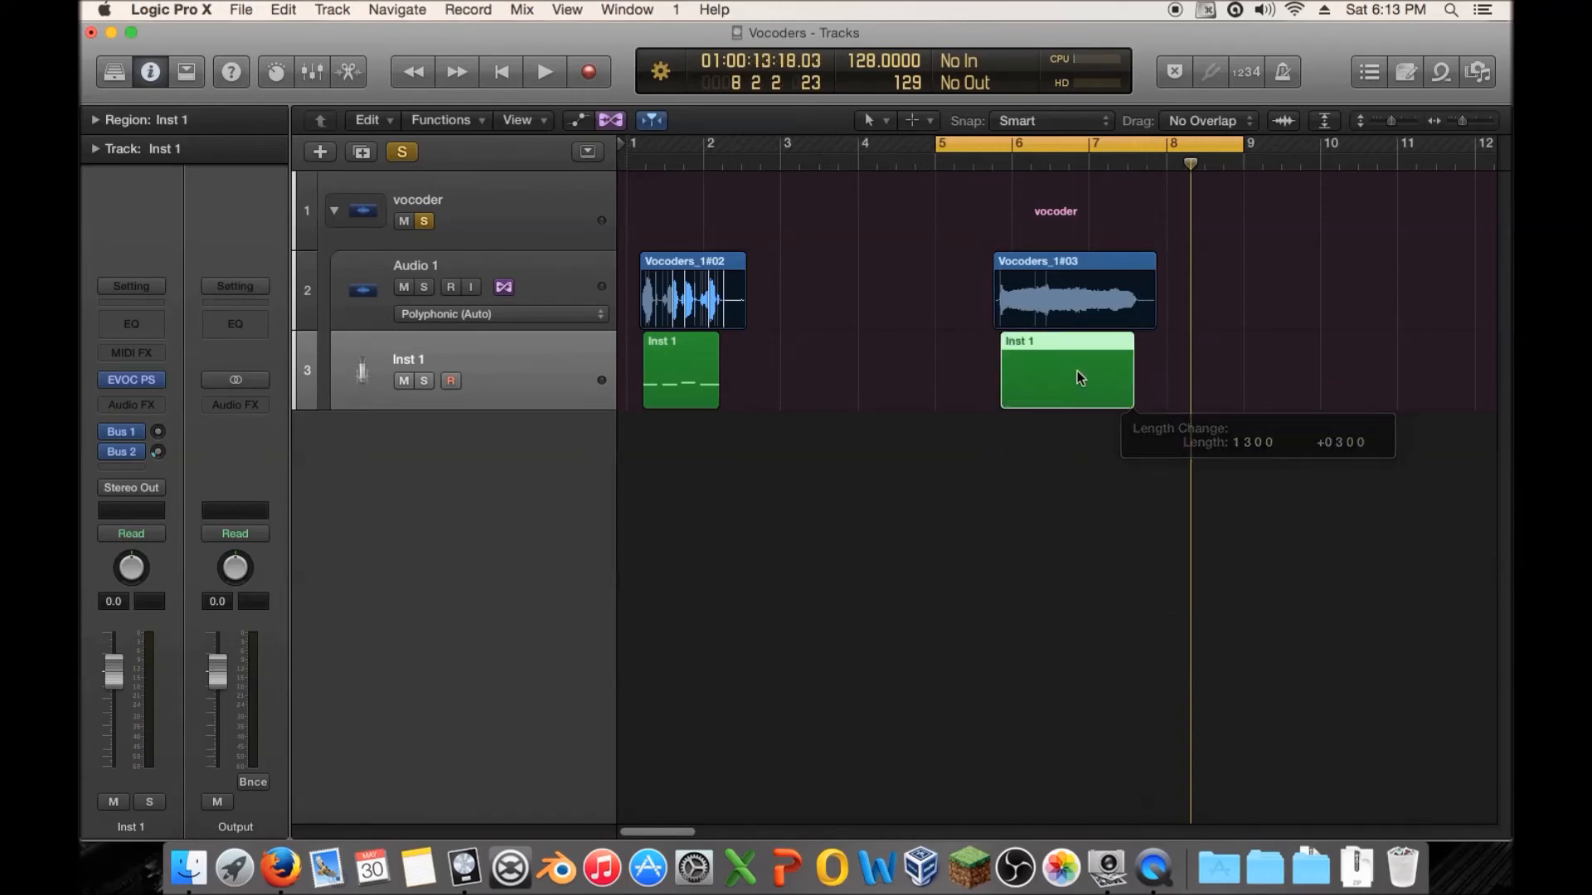
# Step: Draw a C2 note spanning the whole new MIDI region and listen to it with the vocal take
pyautogui.doubleClick(1080, 378)
pyautogui.moveTo(678, 699); pyautogui.dragTo(660, 699)
pyautogui.moveTo(765, 695); pyautogui.dragTo(1426, 708)
pyautogui.click(976, 161)
pyautogui.press('space')
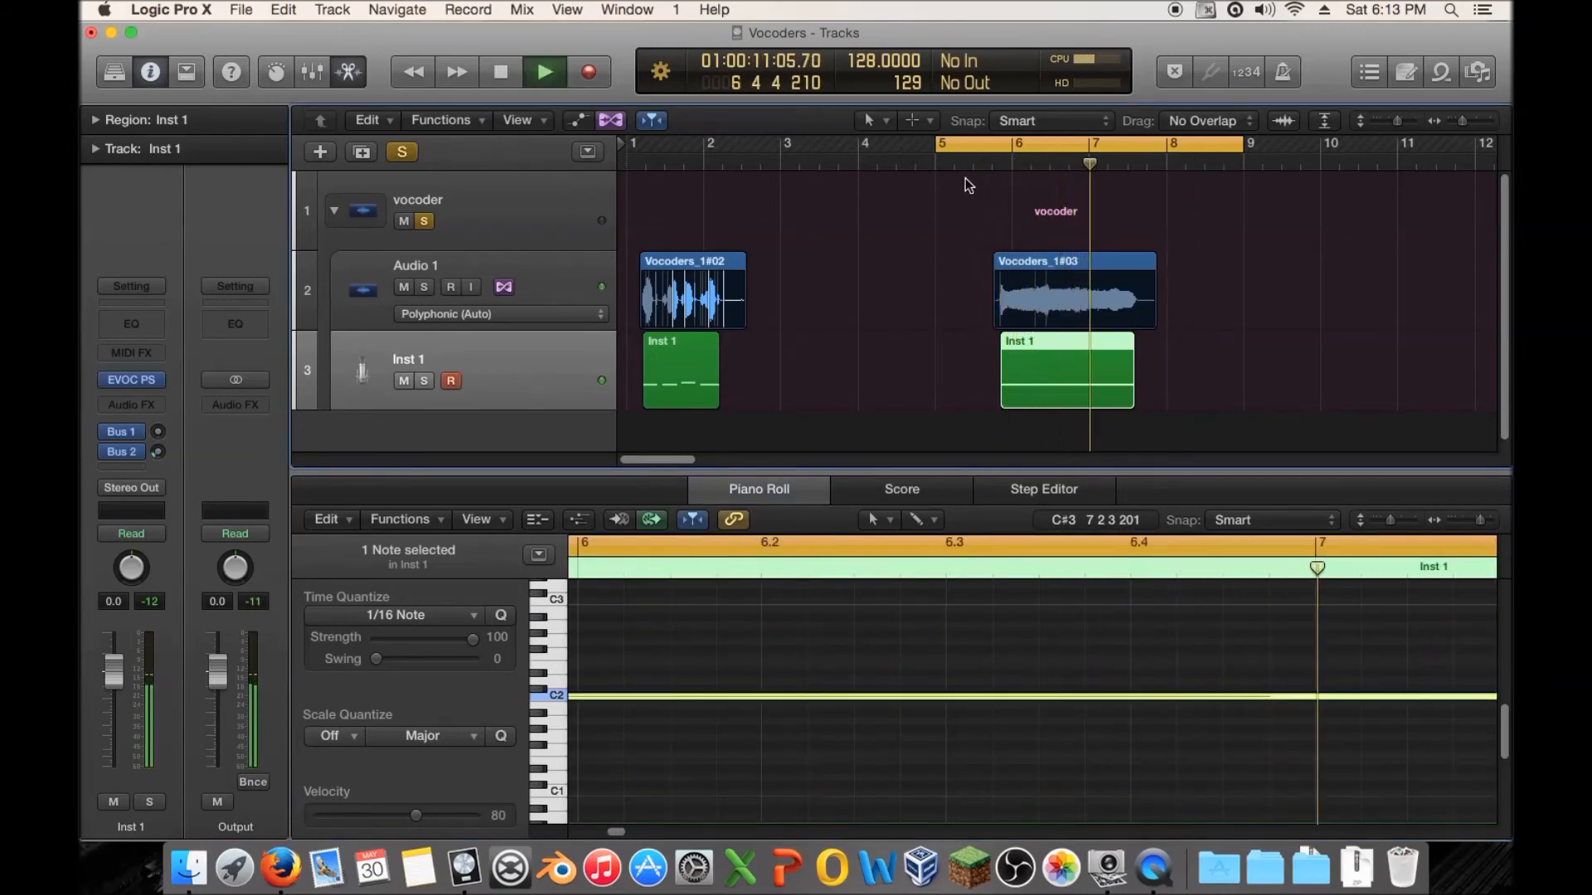
pyautogui.press('space')
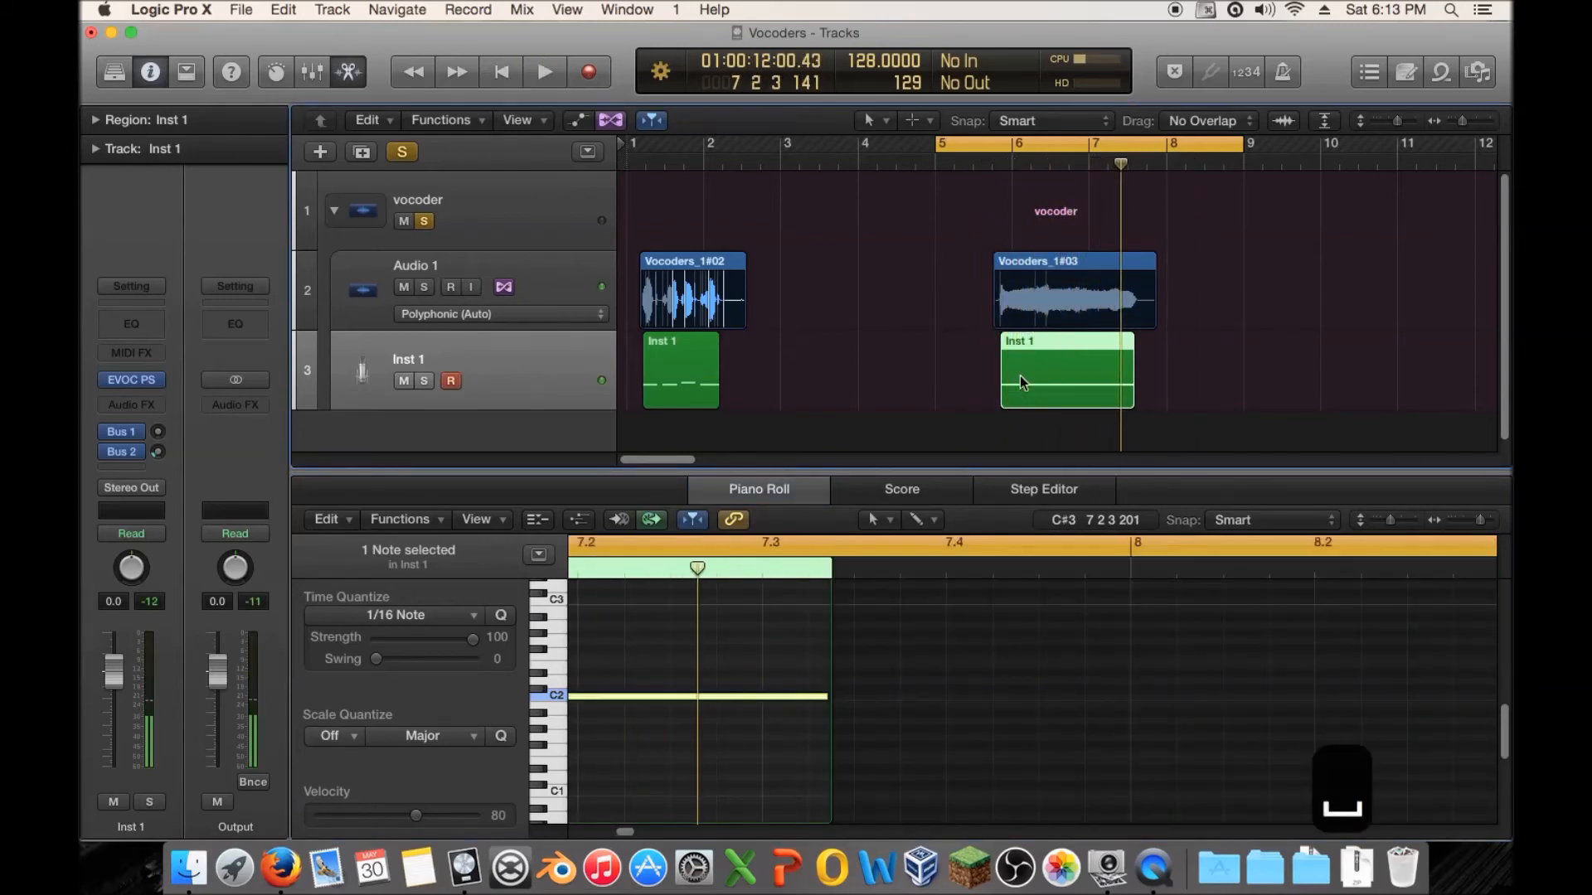
# Step: Add a D#2 note above the long C2 note near the start of the new MIDI region
pyautogui.doubleClick(1036, 351)
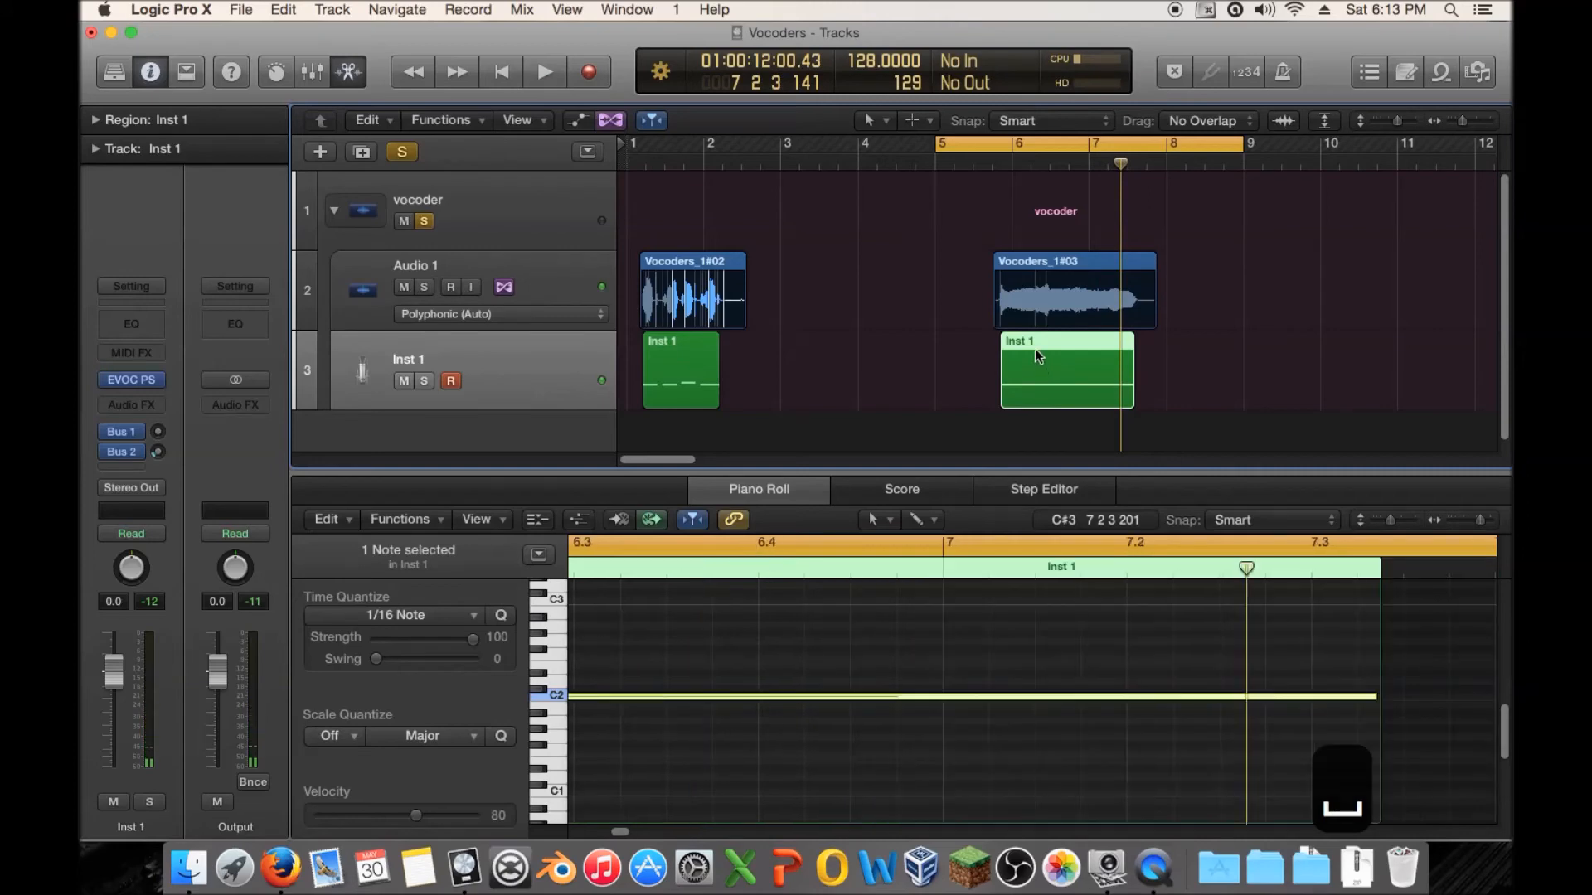
pyautogui.doubleClick(1064, 338)
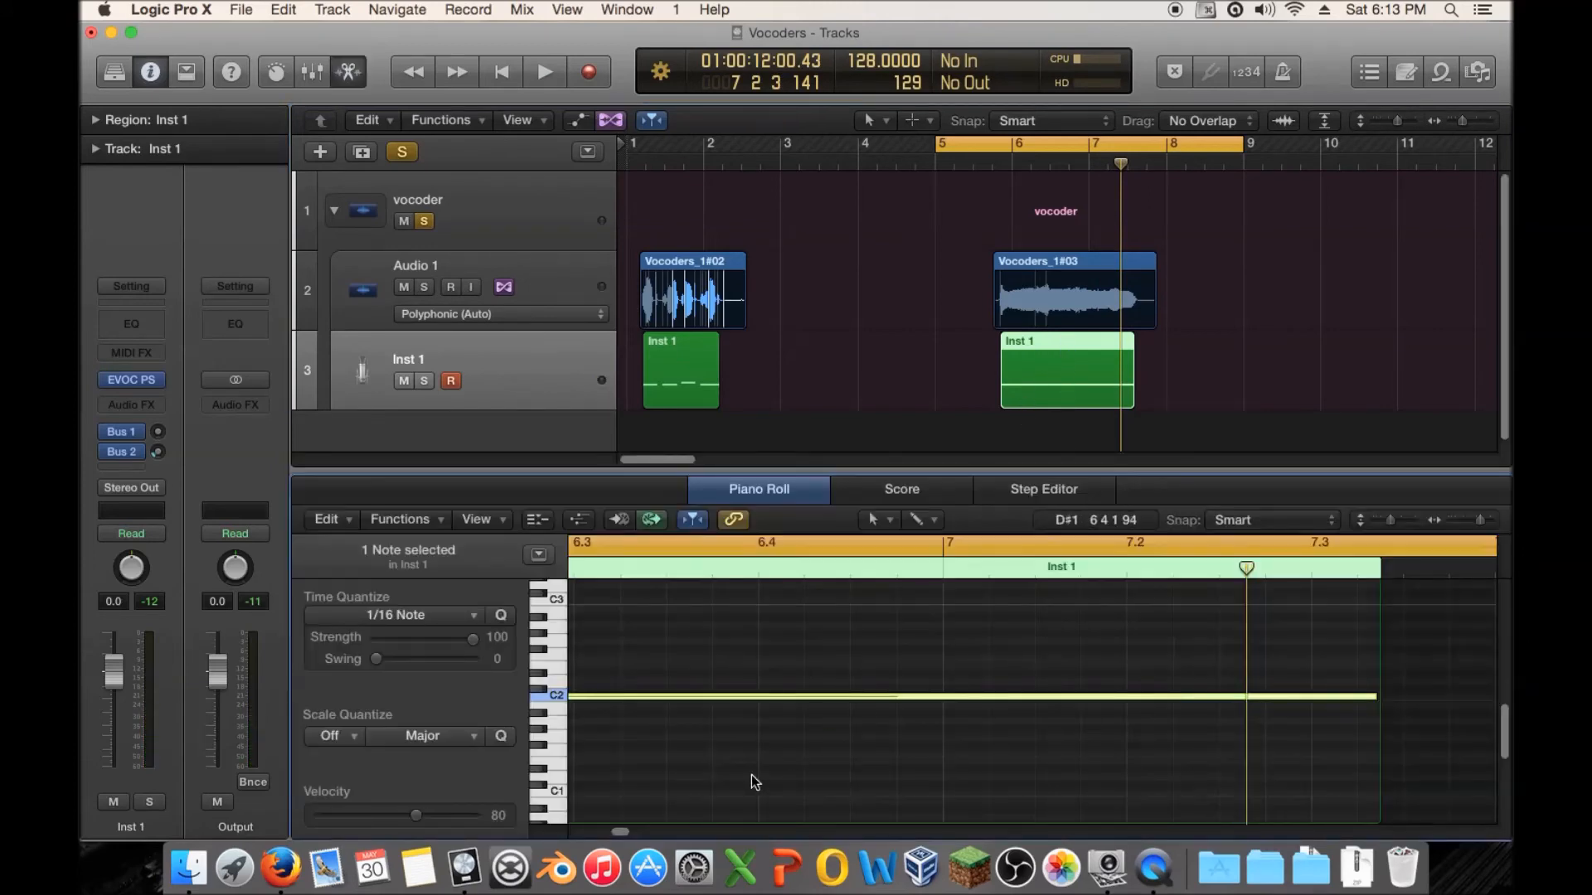
pyautogui.moveTo(622, 832); pyautogui.dragTo(619, 832)
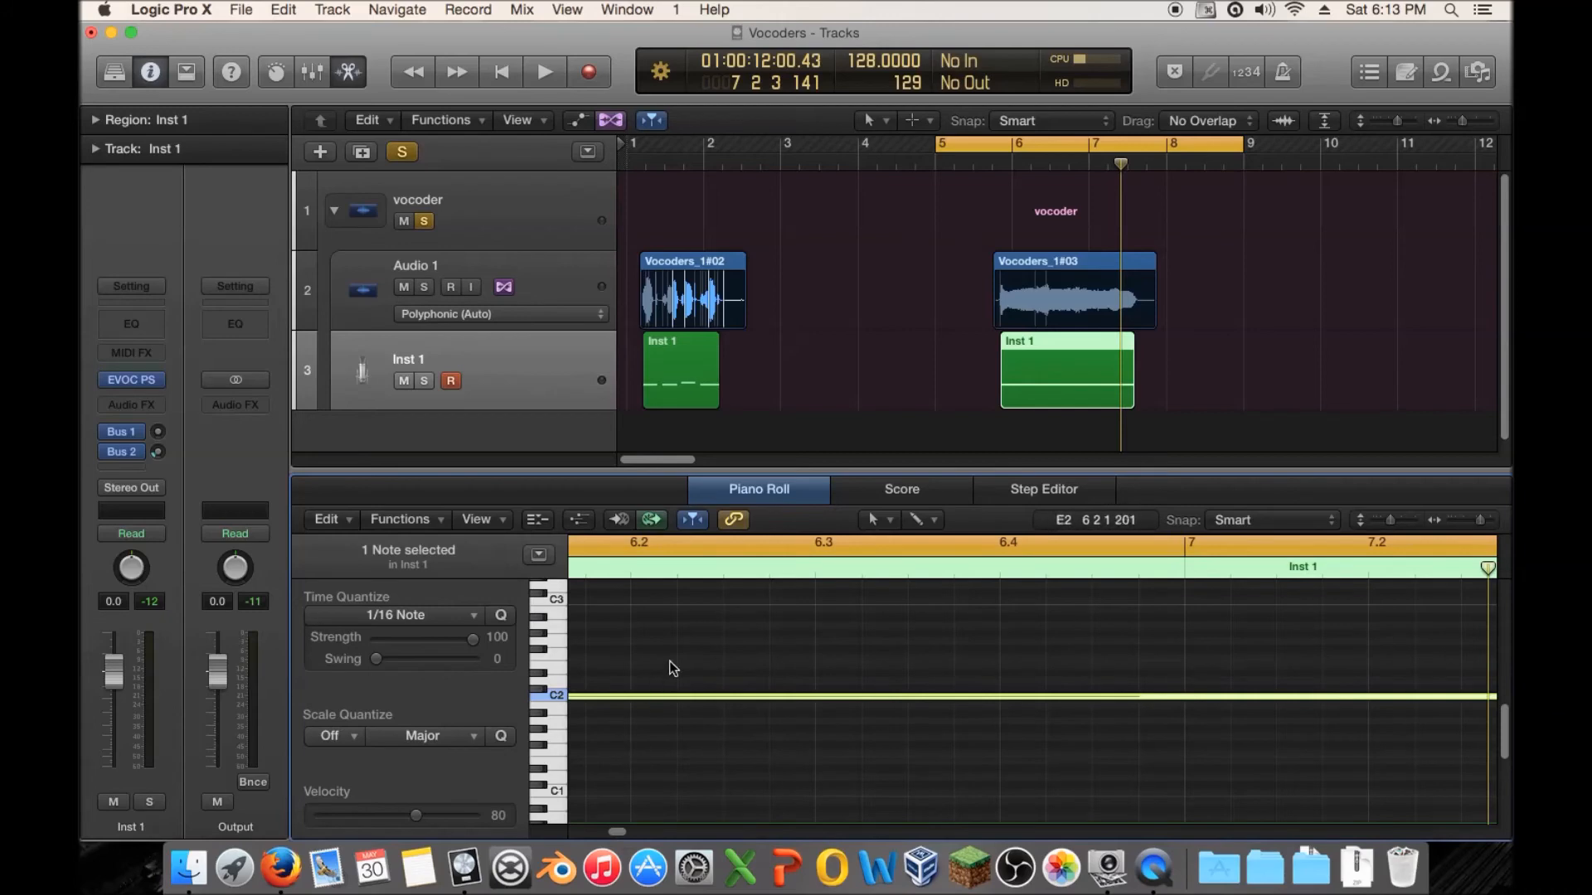
pyautogui.click(687, 356)
pyautogui.click(1033, 346)
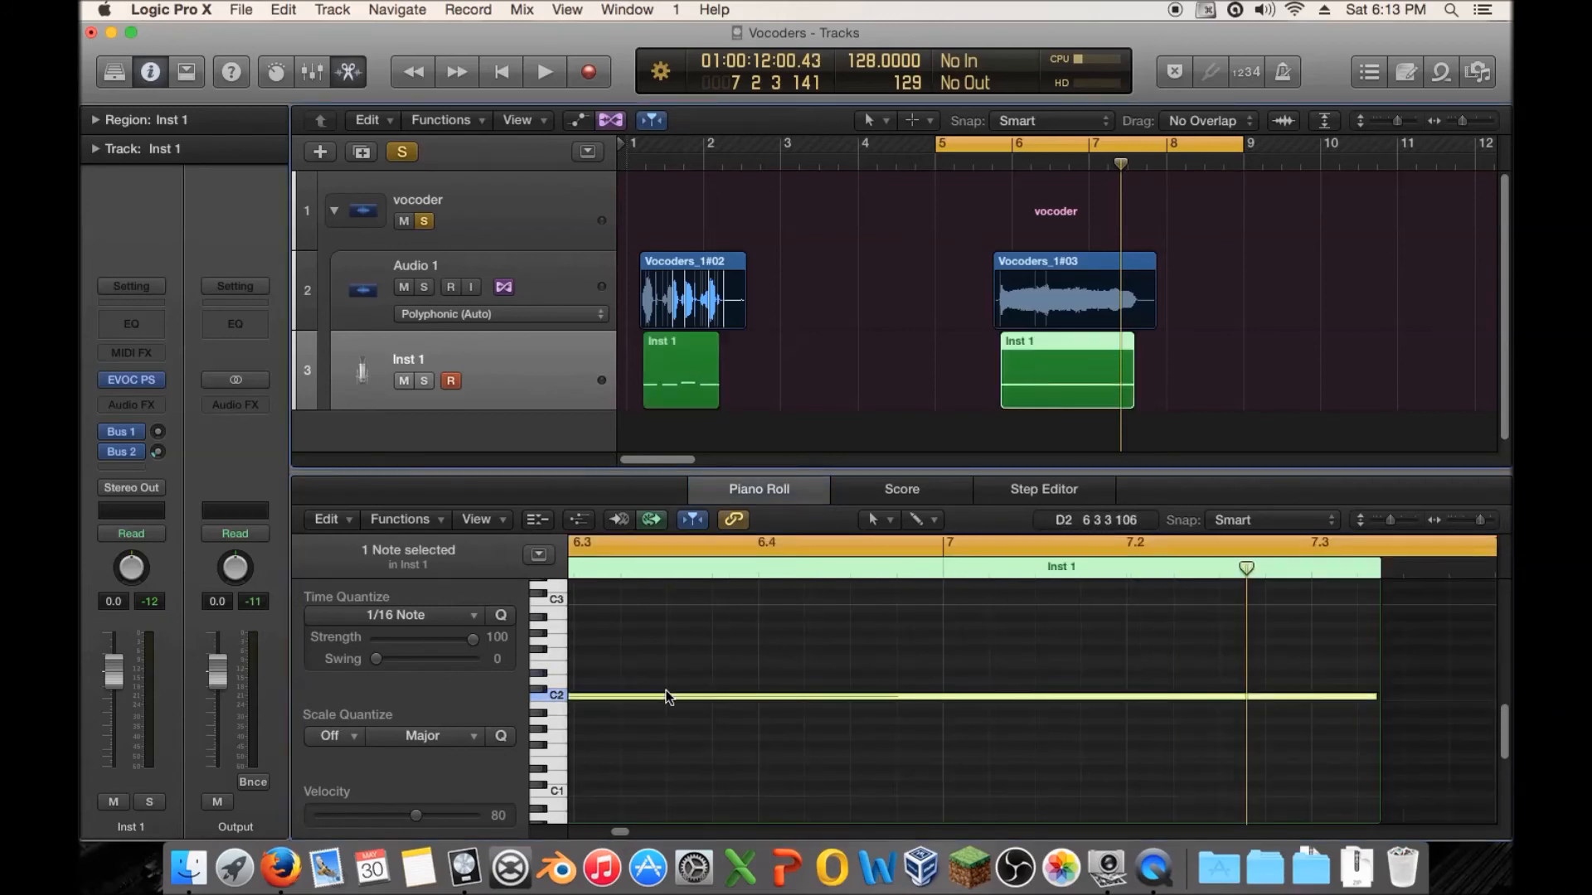
pyautogui.moveTo(619, 832); pyautogui.dragTo(609, 824)
pyautogui.keyDown('super'); pyautogui.click(872, 673); pyautogui.keyUp('super')
pyautogui.click(893, 645)
pyautogui.click(892, 671)
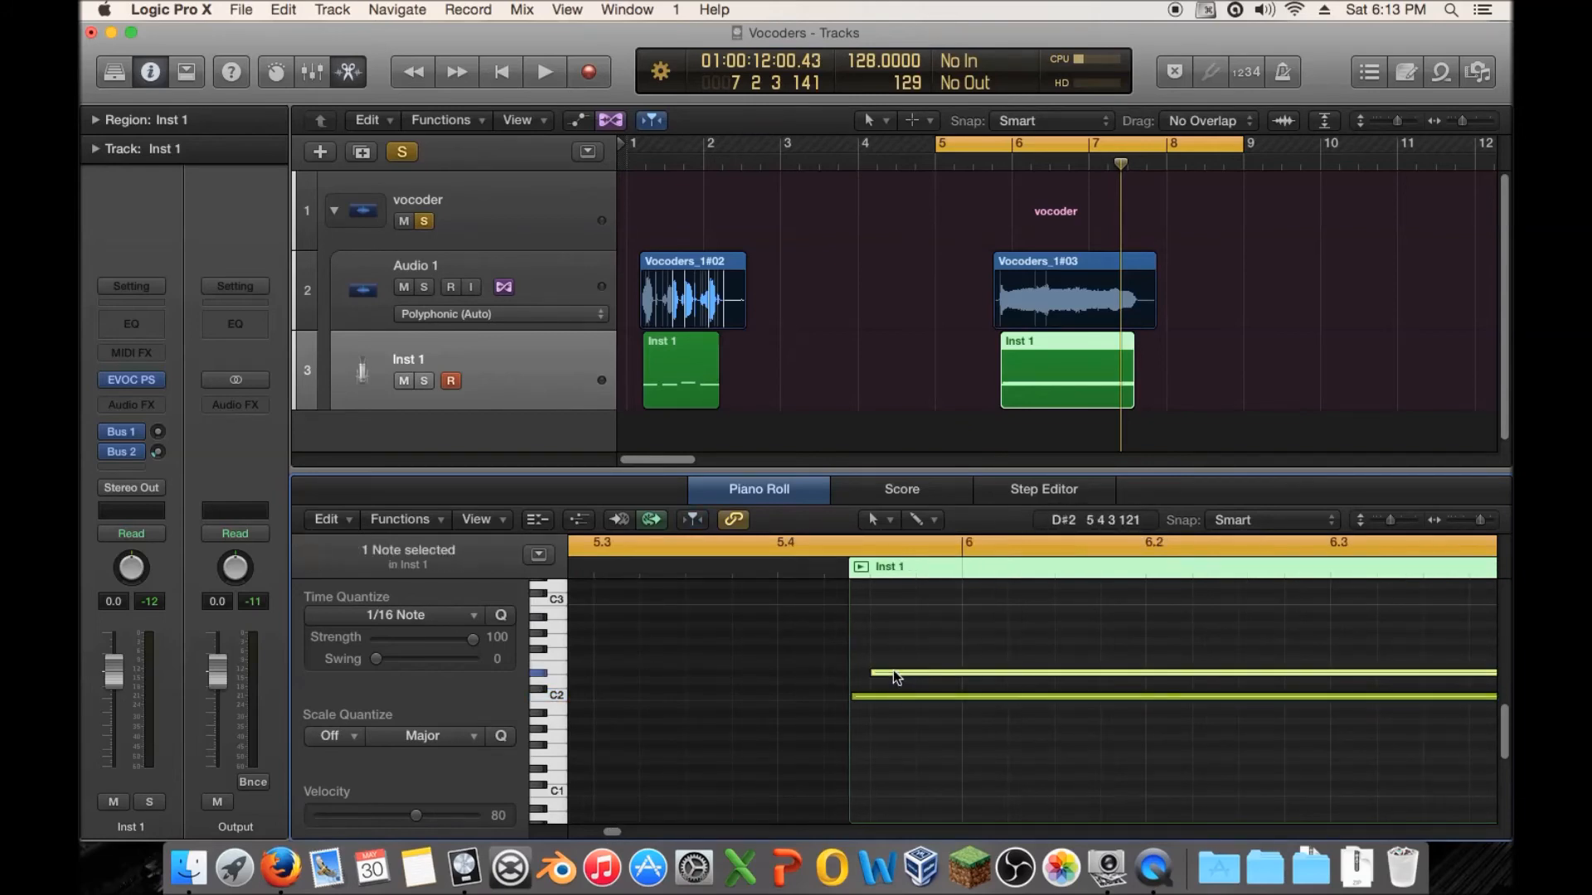
# Step: Shorten the D#2 note so that it ends at bar 6
pyautogui.doubleClick(988, 670)
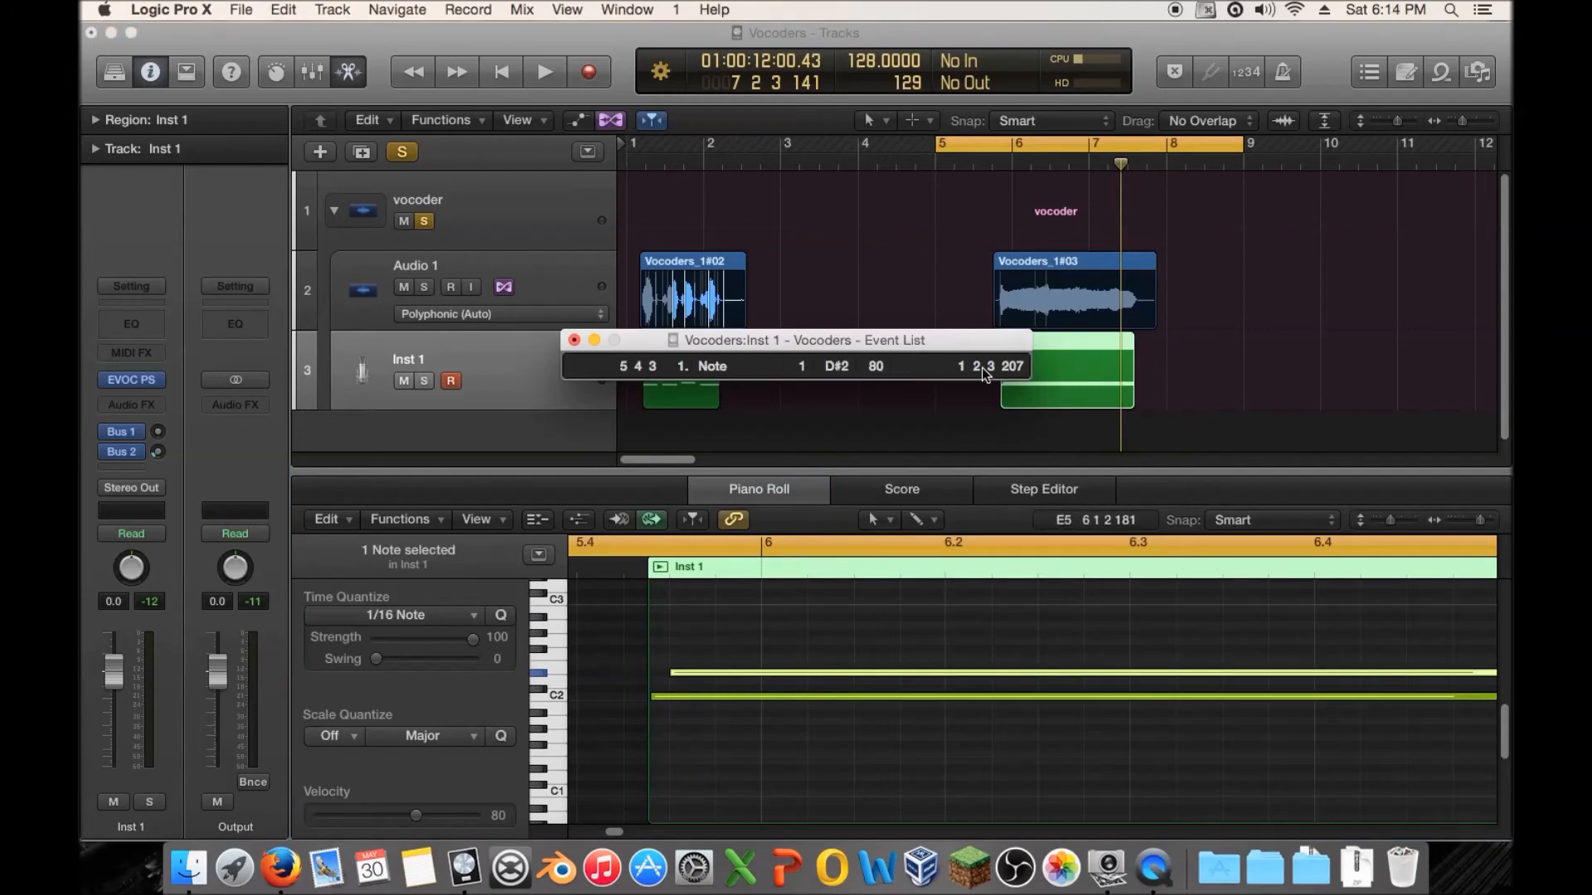
pyautogui.moveTo(986, 369); pyautogui.dragTo(986, 388)
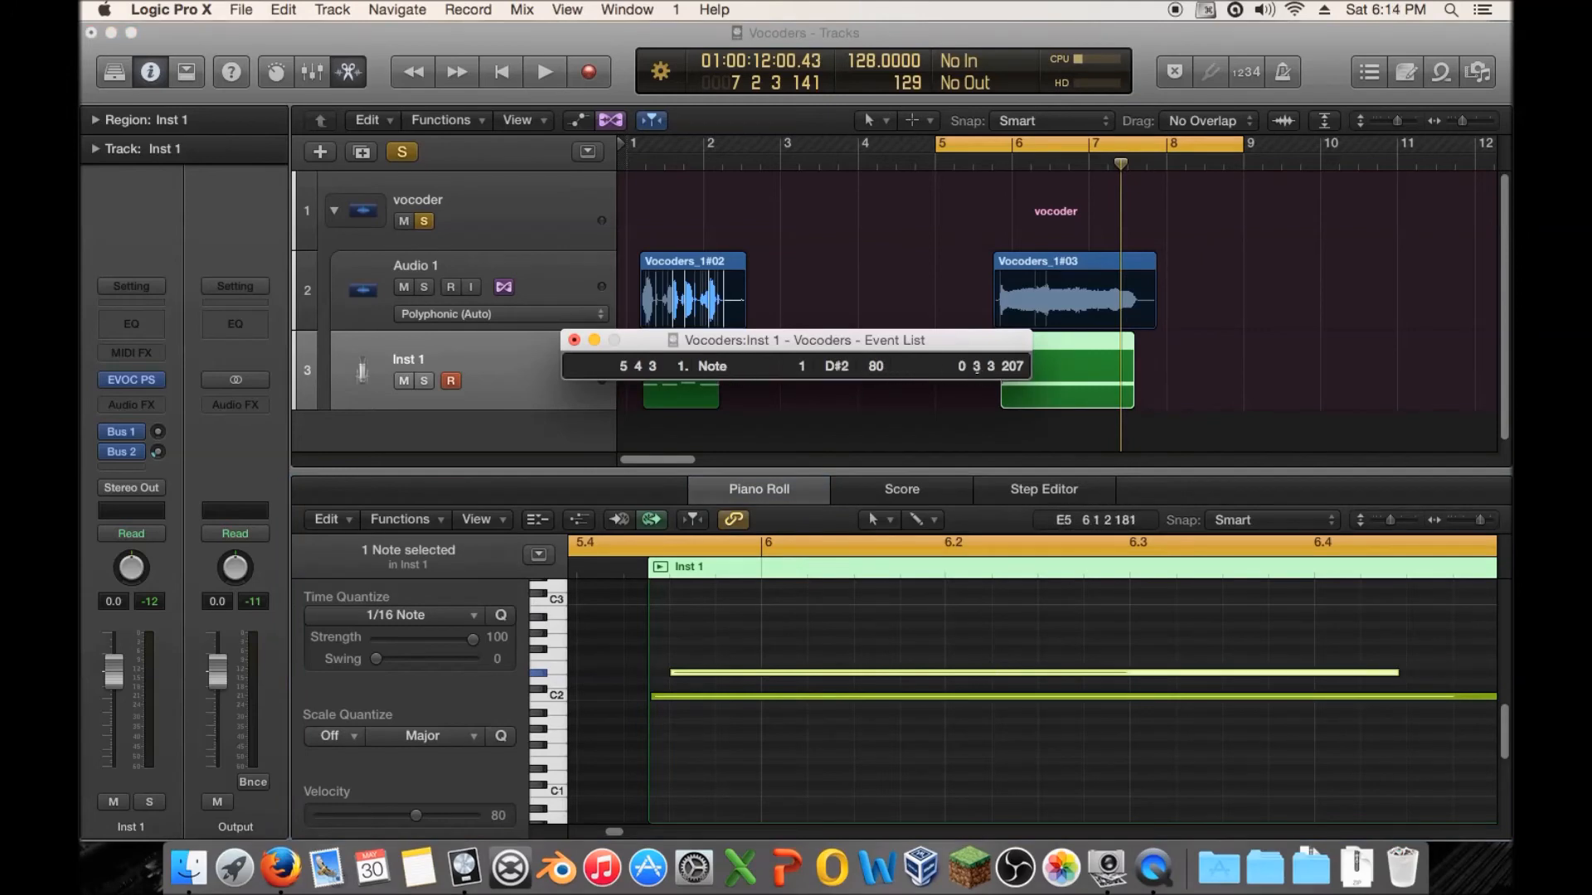
pyautogui.moveTo(1396, 672); pyautogui.dragTo(753, 673)
pyautogui.click(574, 340)
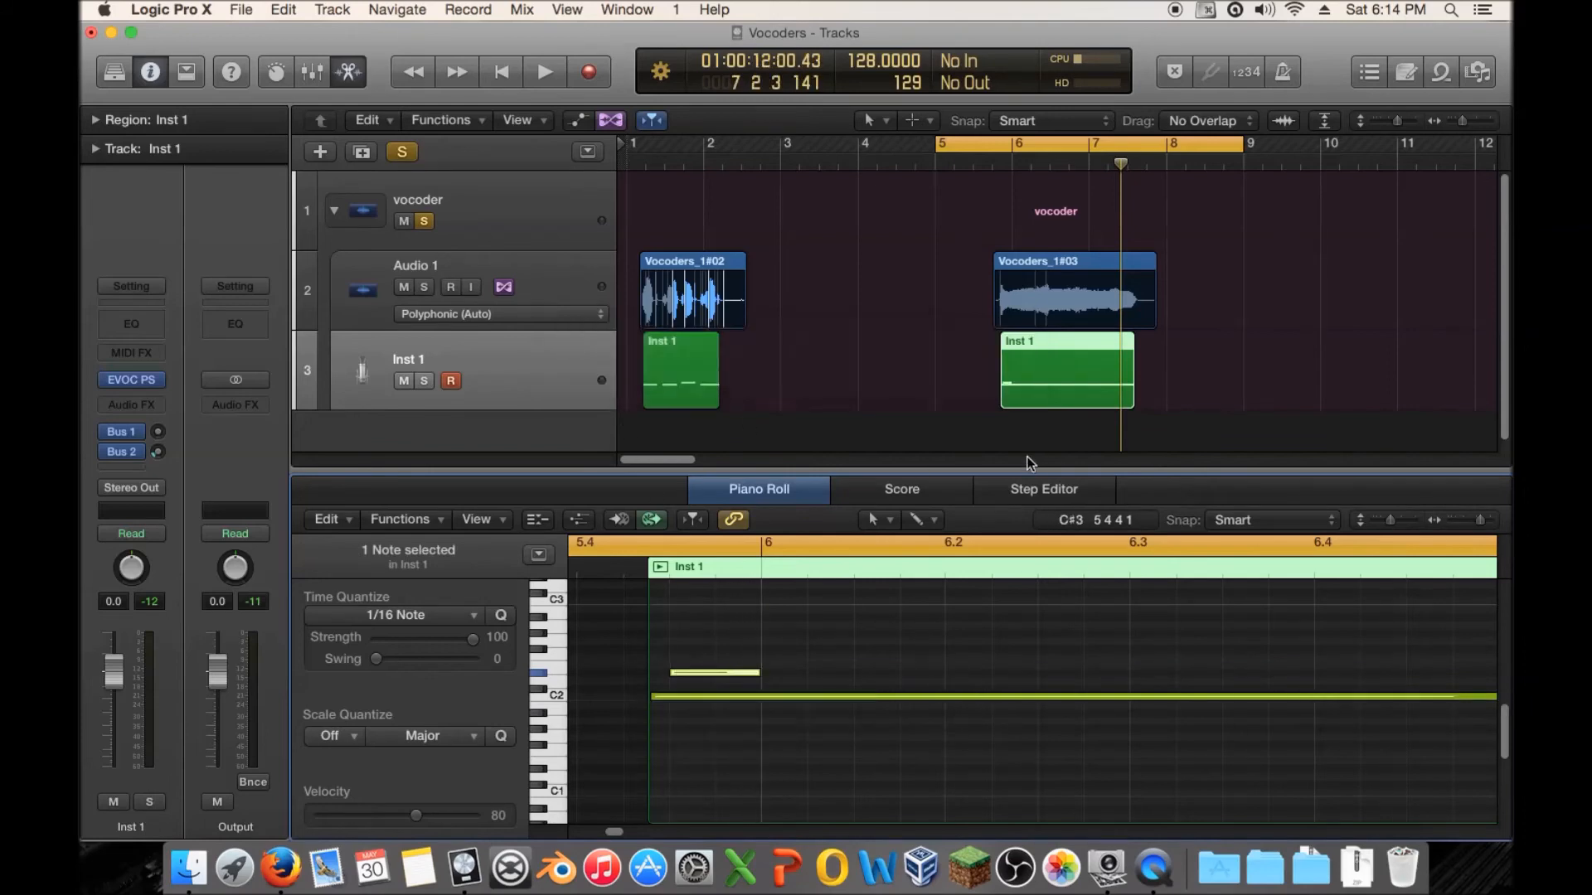
# Step: Move the D#2 note to start at bar 6, add short A#1 and F#1 notes after it, and listen to the phrase
pyautogui.press('space')
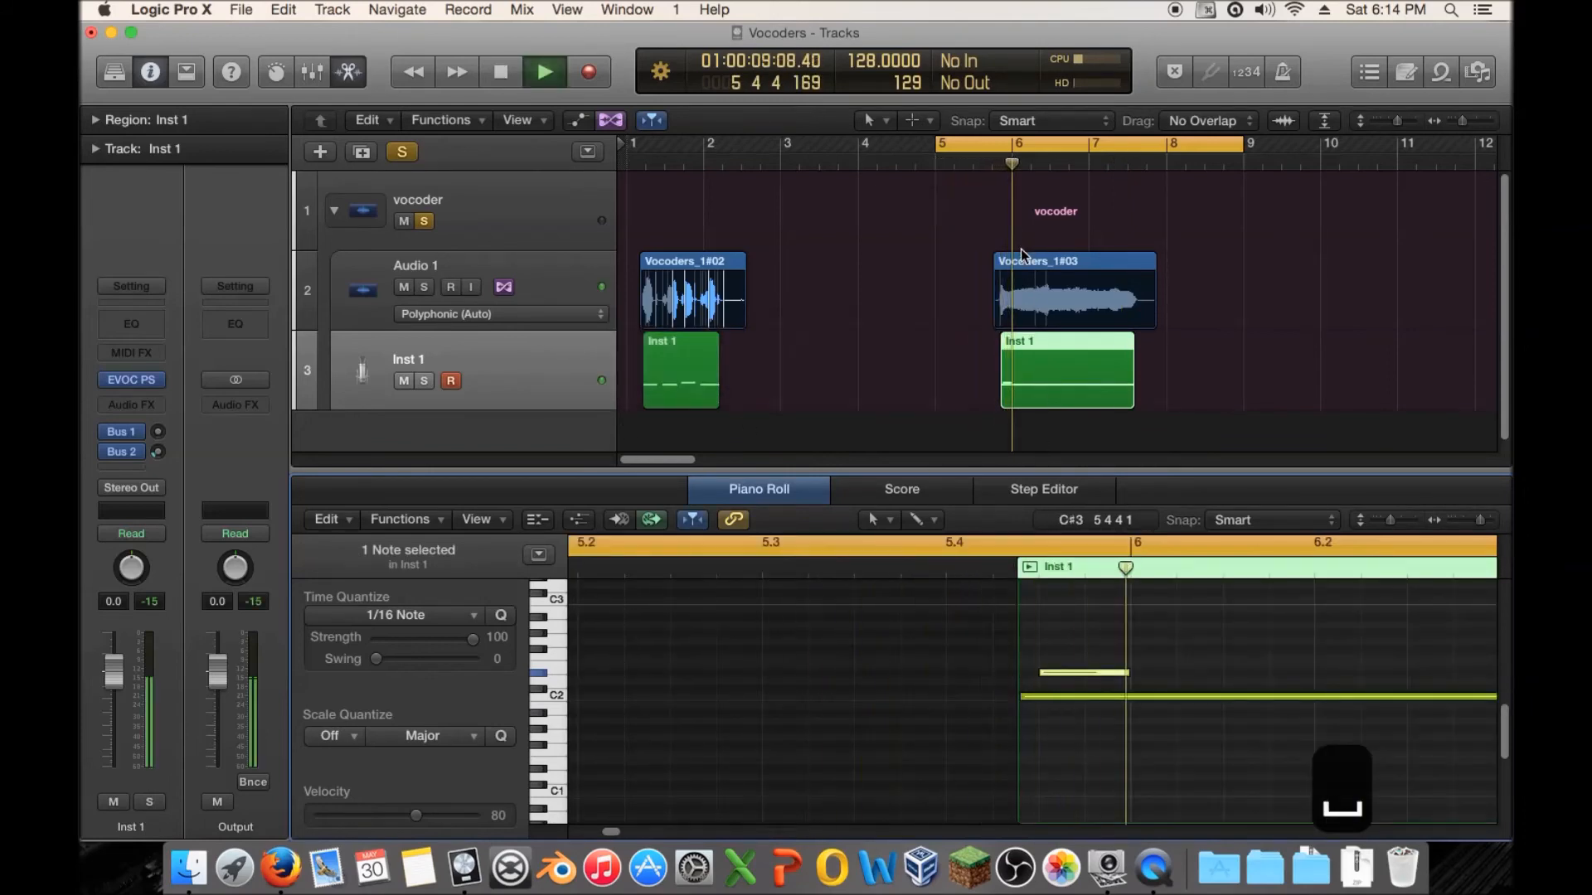
pyautogui.press('space')
pyautogui.moveTo(1078, 670); pyautogui.dragTo(1169, 673)
pyautogui.keyDown('super'); pyautogui.click(1308, 713); pyautogui.keyUp('super')
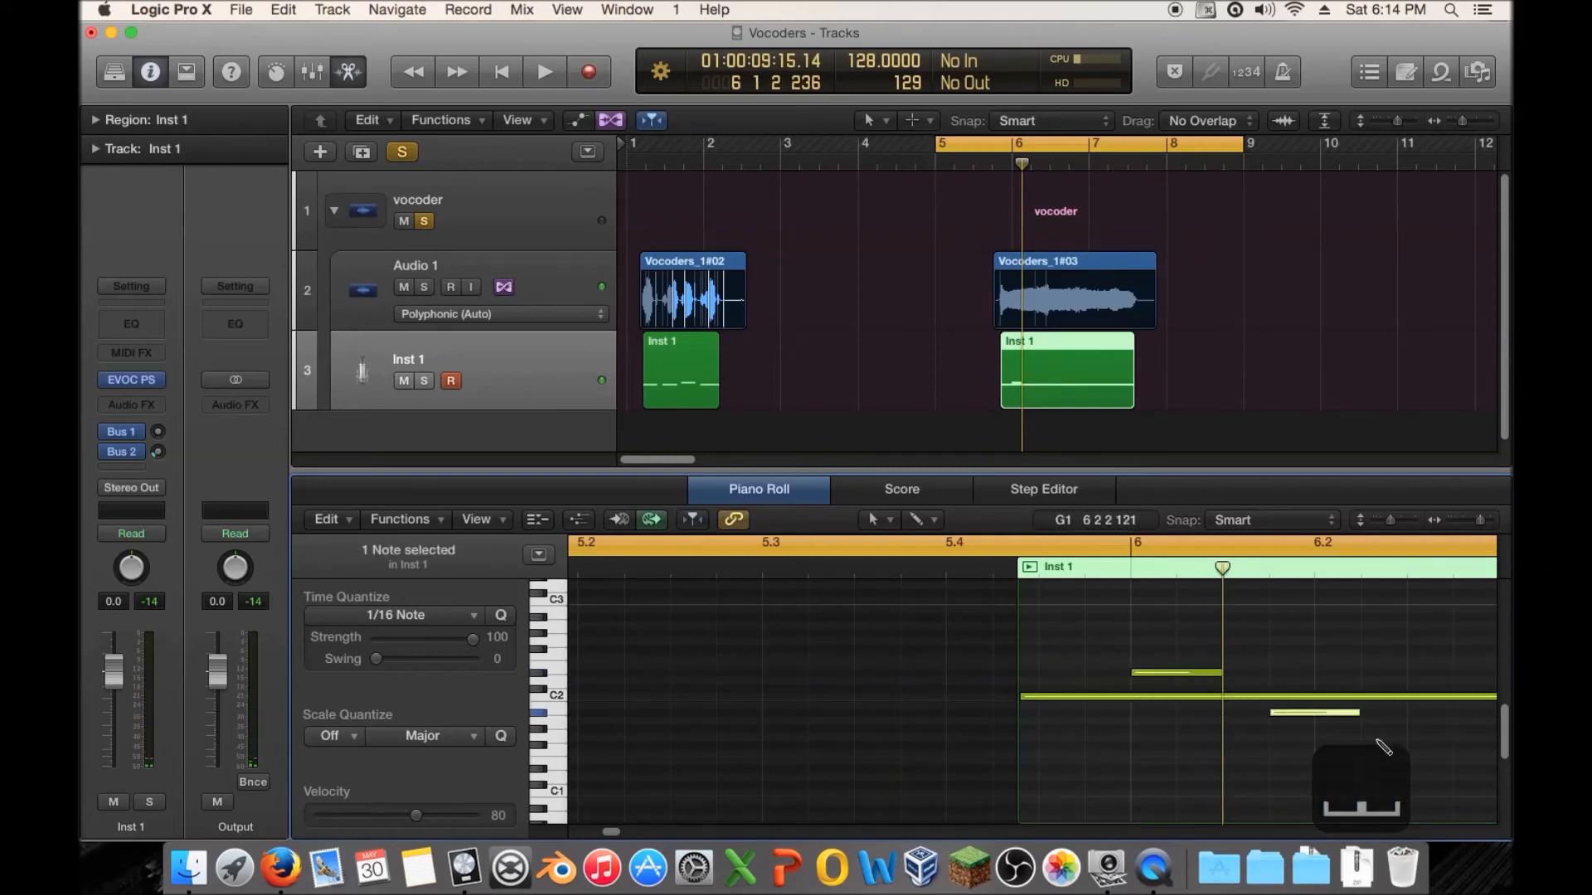
pyautogui.press('space')
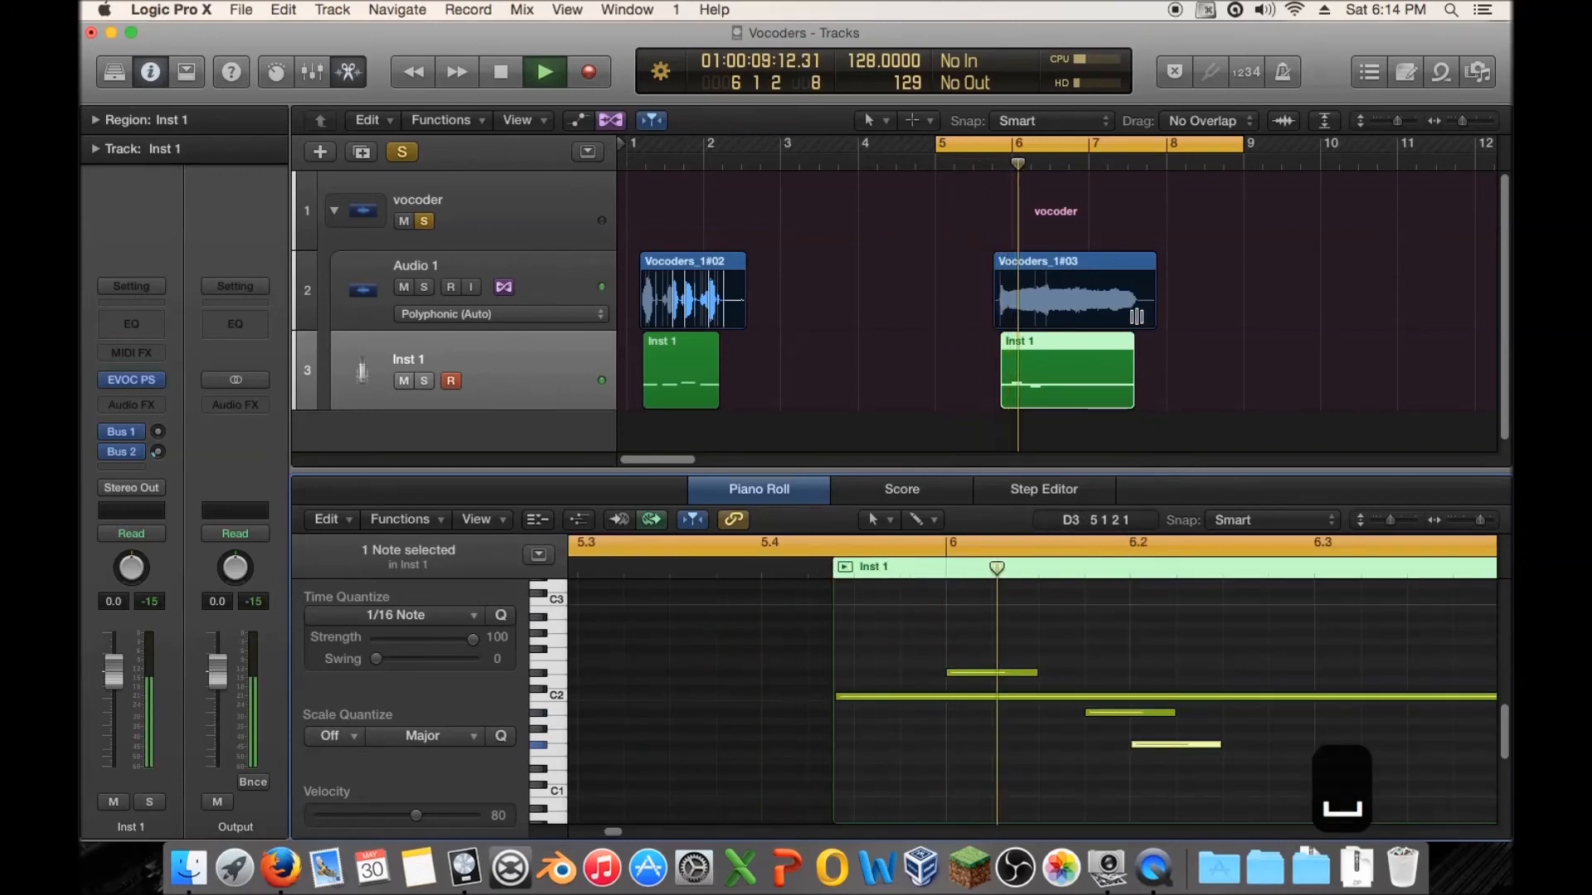
pyautogui.press('space')
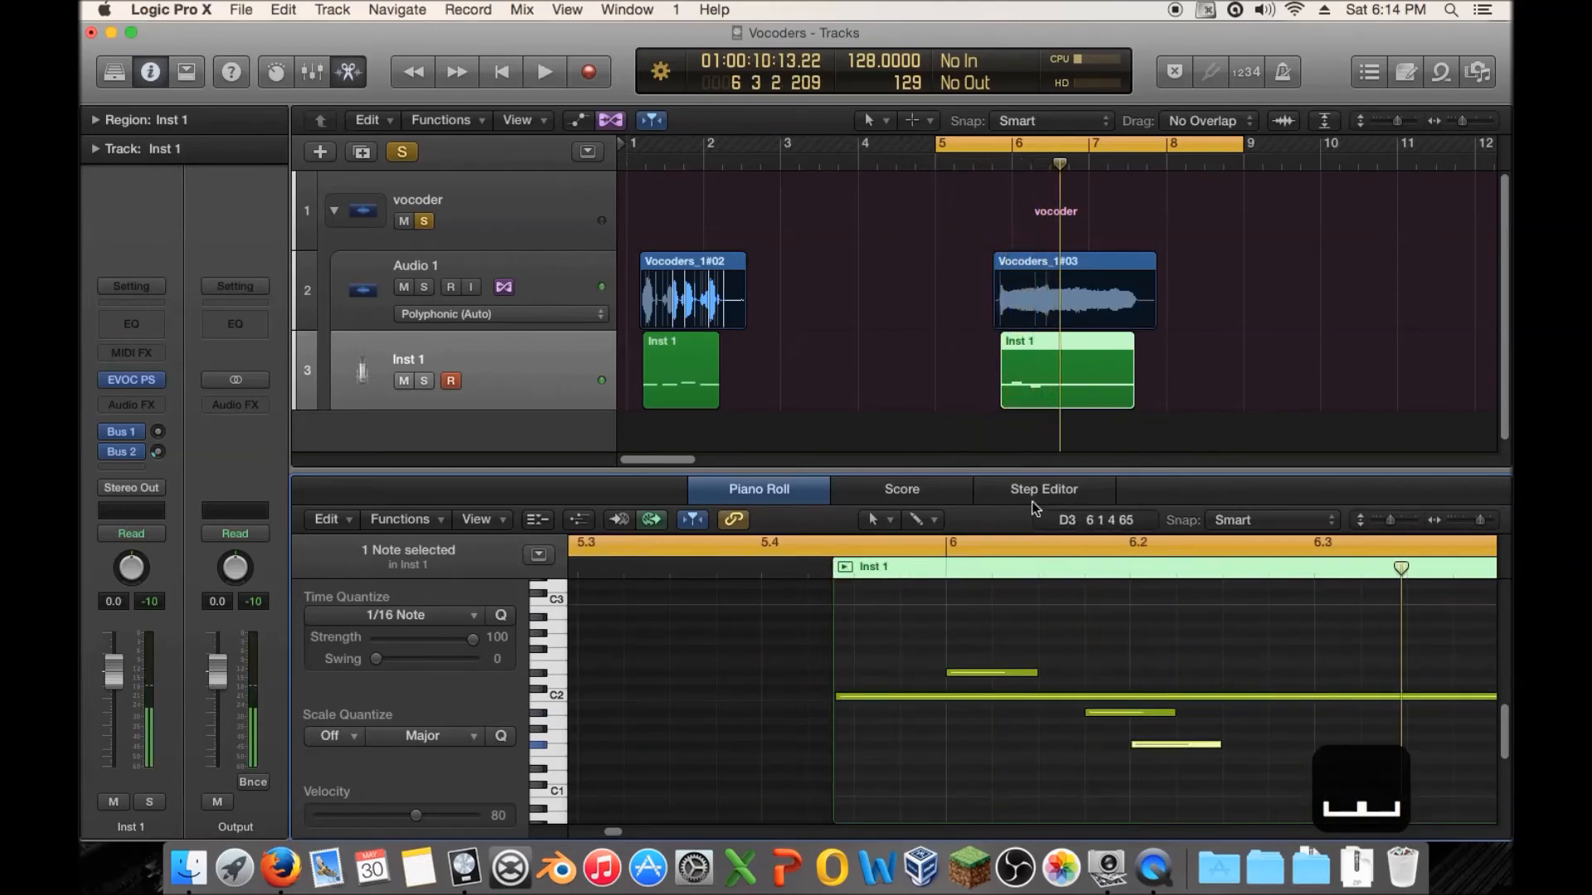
# Step: Transpose all four notes in the region up one octave and listen to them
pyautogui.click(1166, 785)
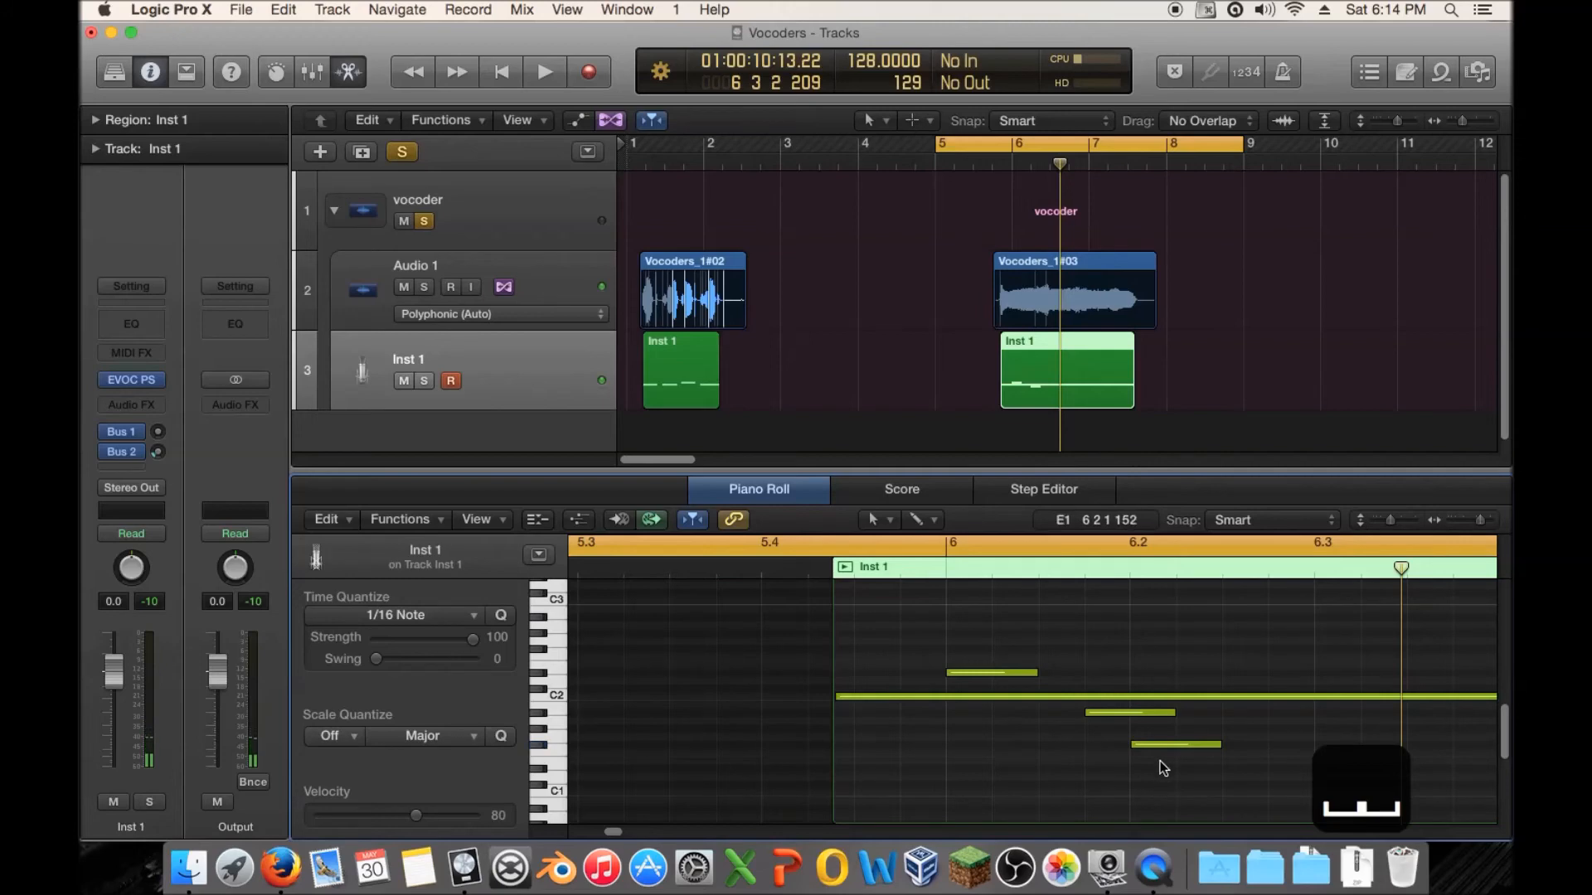
pyautogui.hotkey('alt', 'shift', 'Up')
pyautogui.press('super+a')
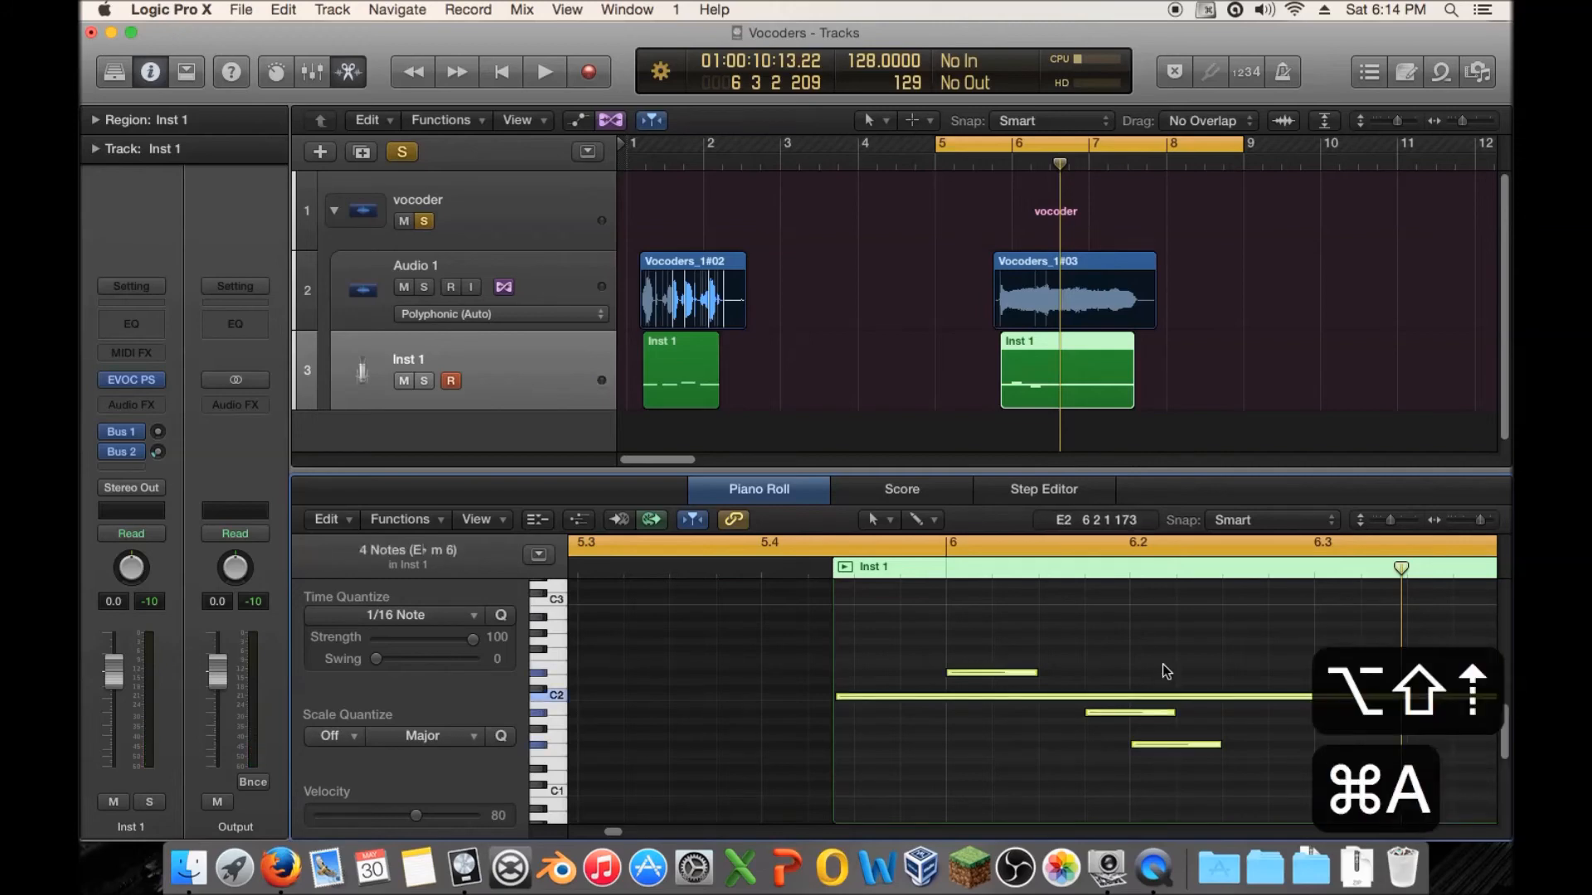
pyautogui.hotkey('alt', 'shift', 'Up')
pyautogui.press('space')
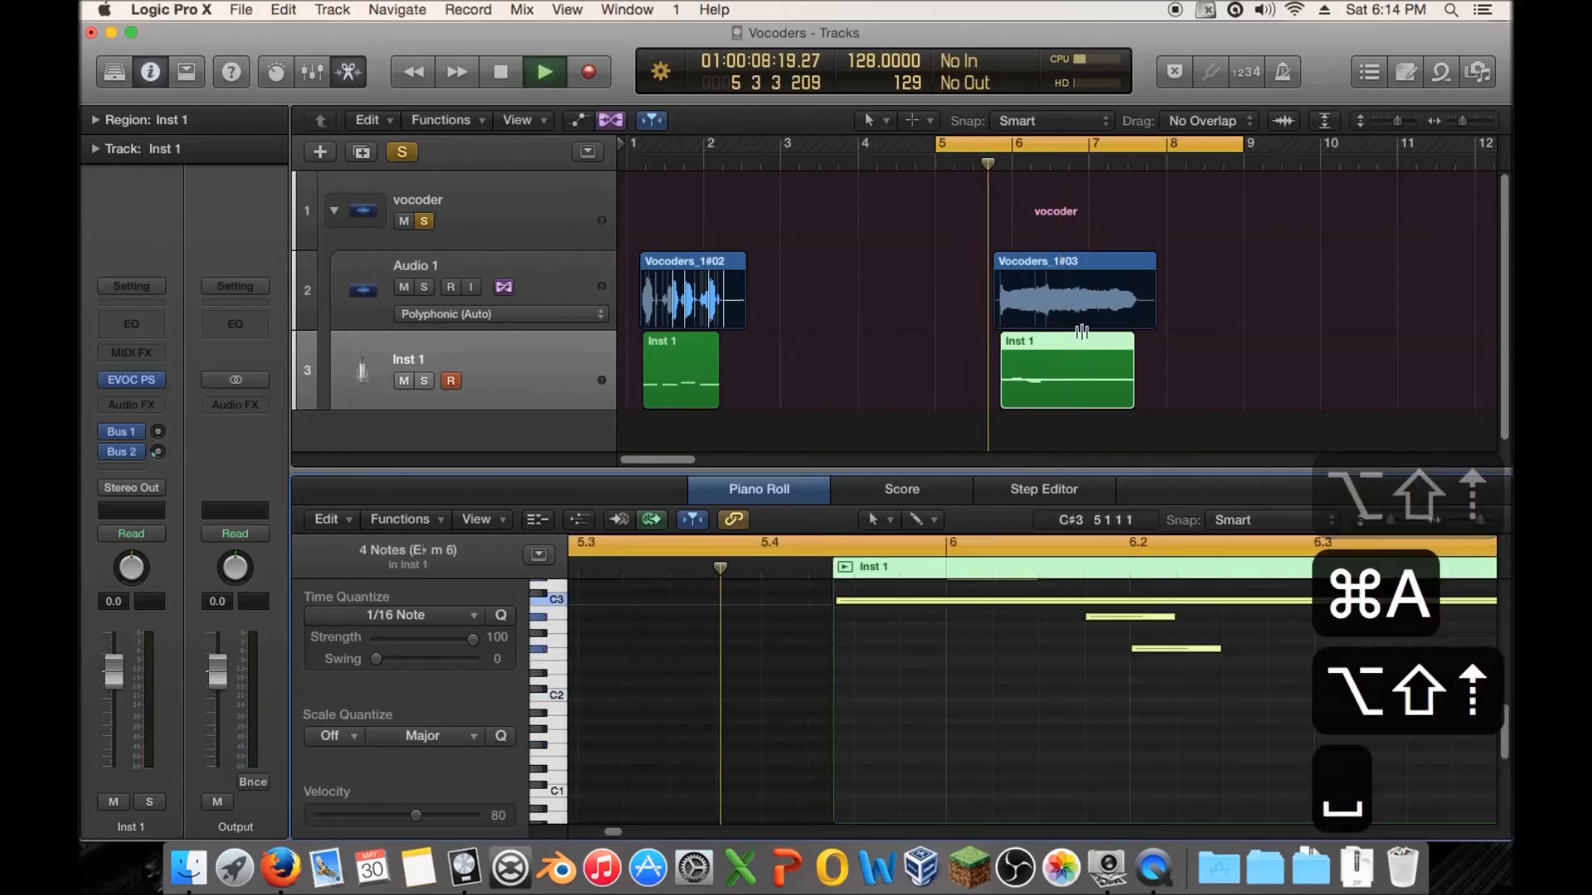
pyautogui.press('space')
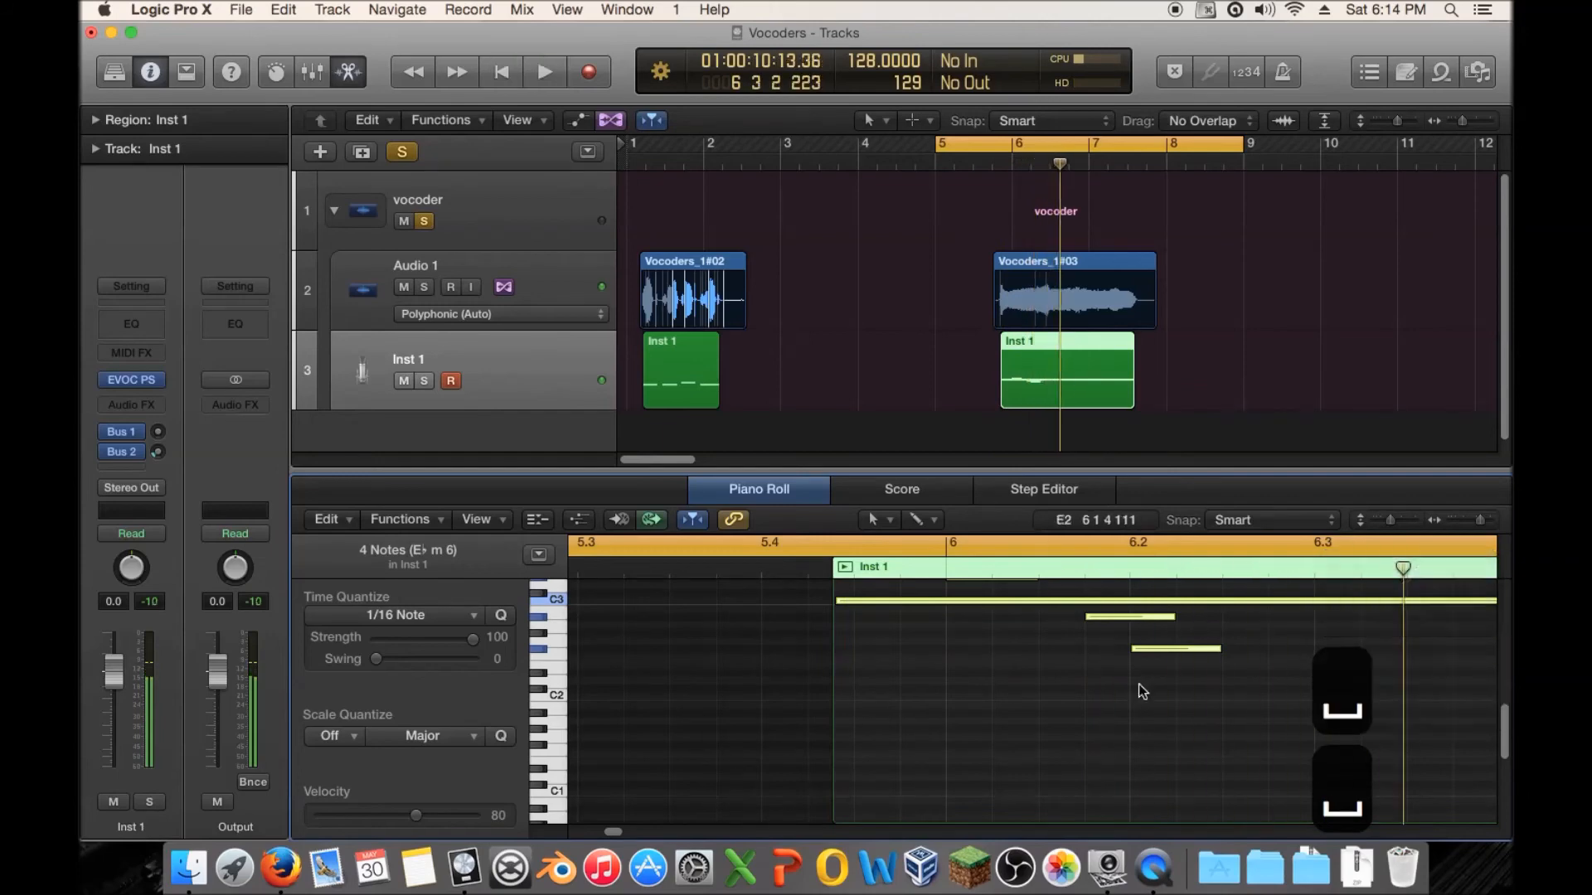
# Step: Shift the lowest short note a sixteenth later, lengthen the short note before it slightly, and play the phrase
pyautogui.moveTo(1161, 649); pyautogui.dragTo(1206, 655)
pyautogui.press('space')
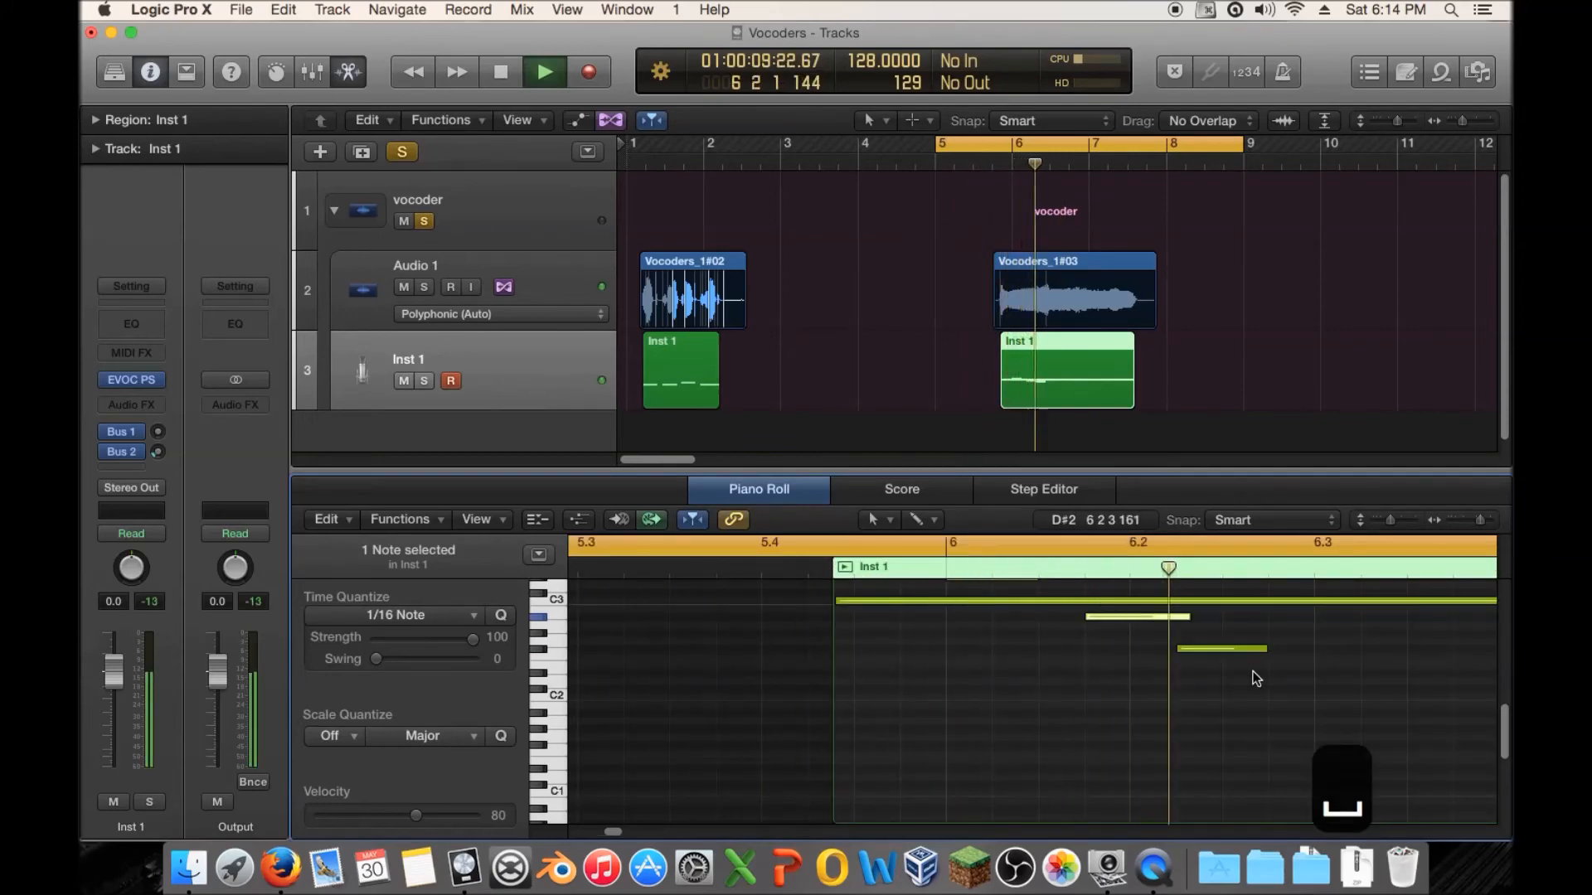
pyautogui.press('space')
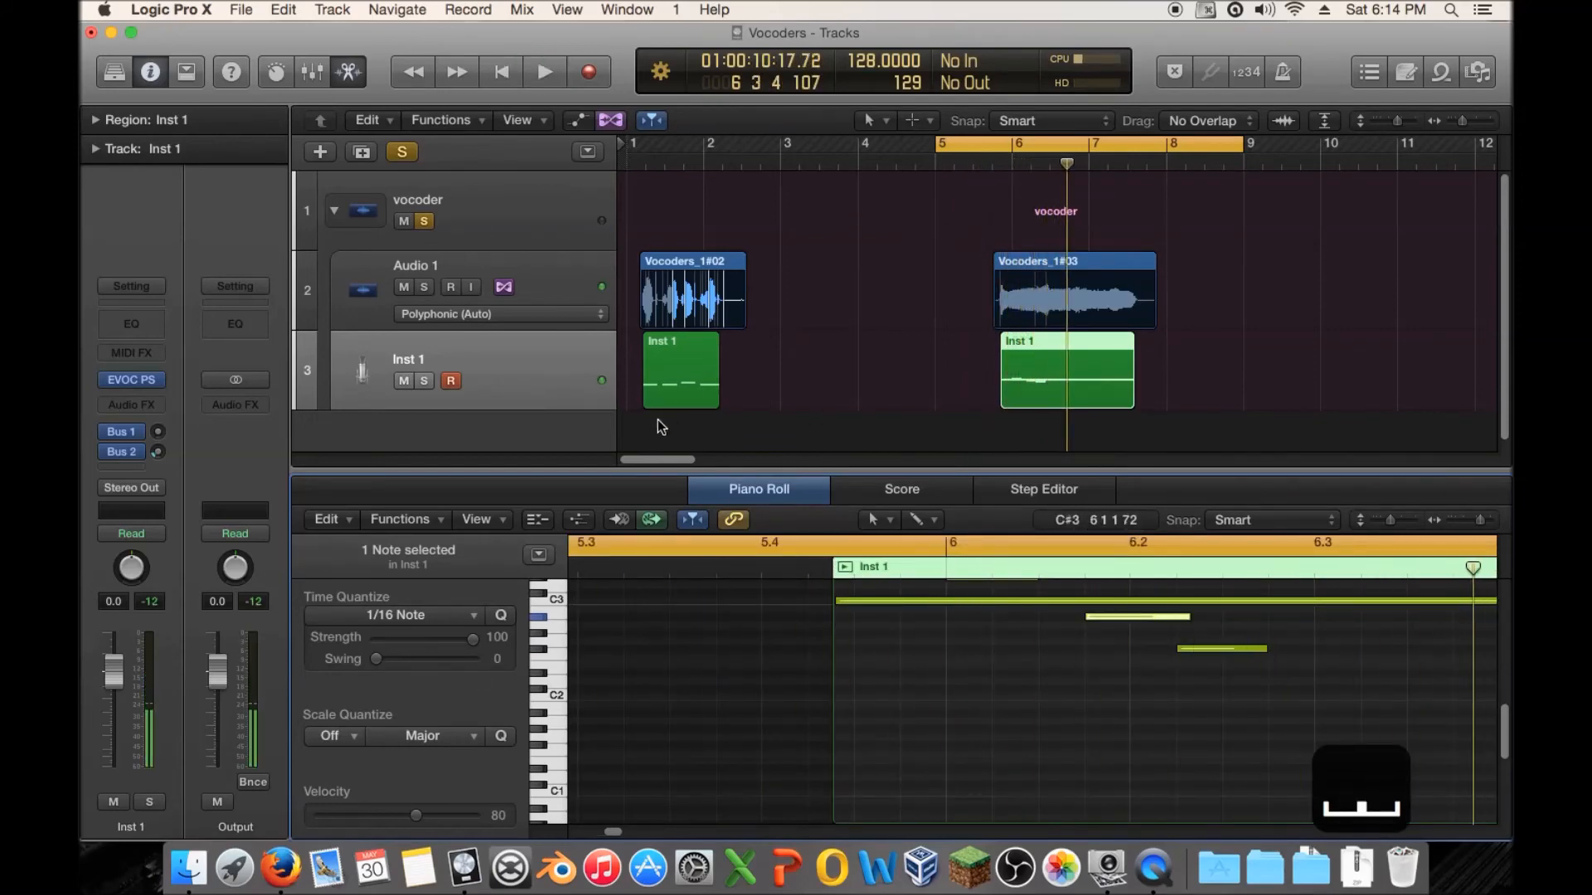
pyautogui.click(1285, 678)
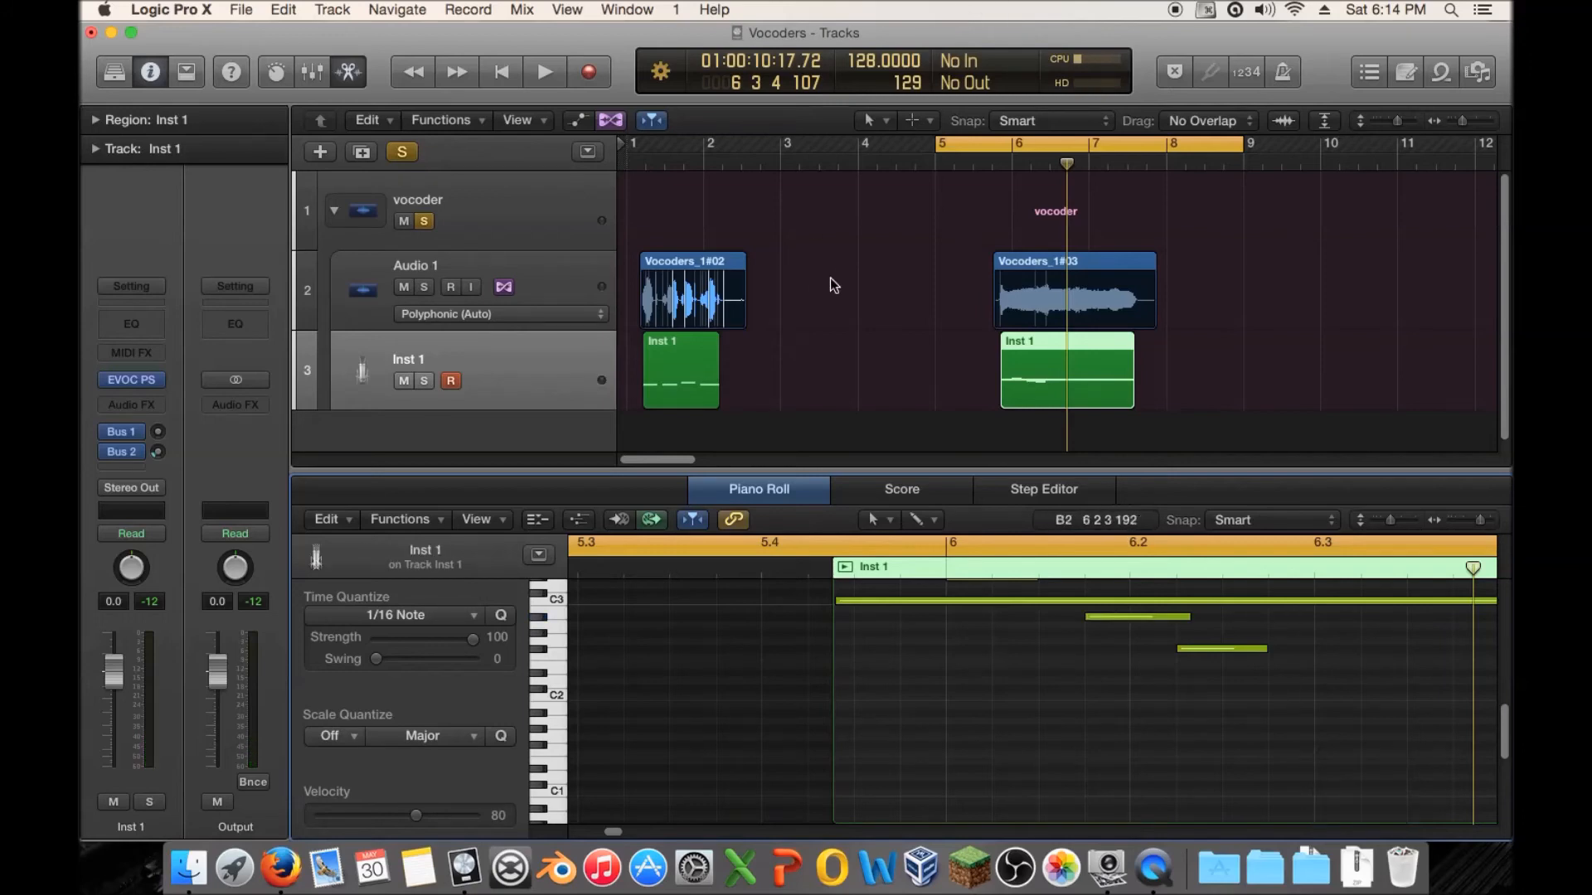
pyautogui.click(1219, 290)
pyautogui.click(999, 261)
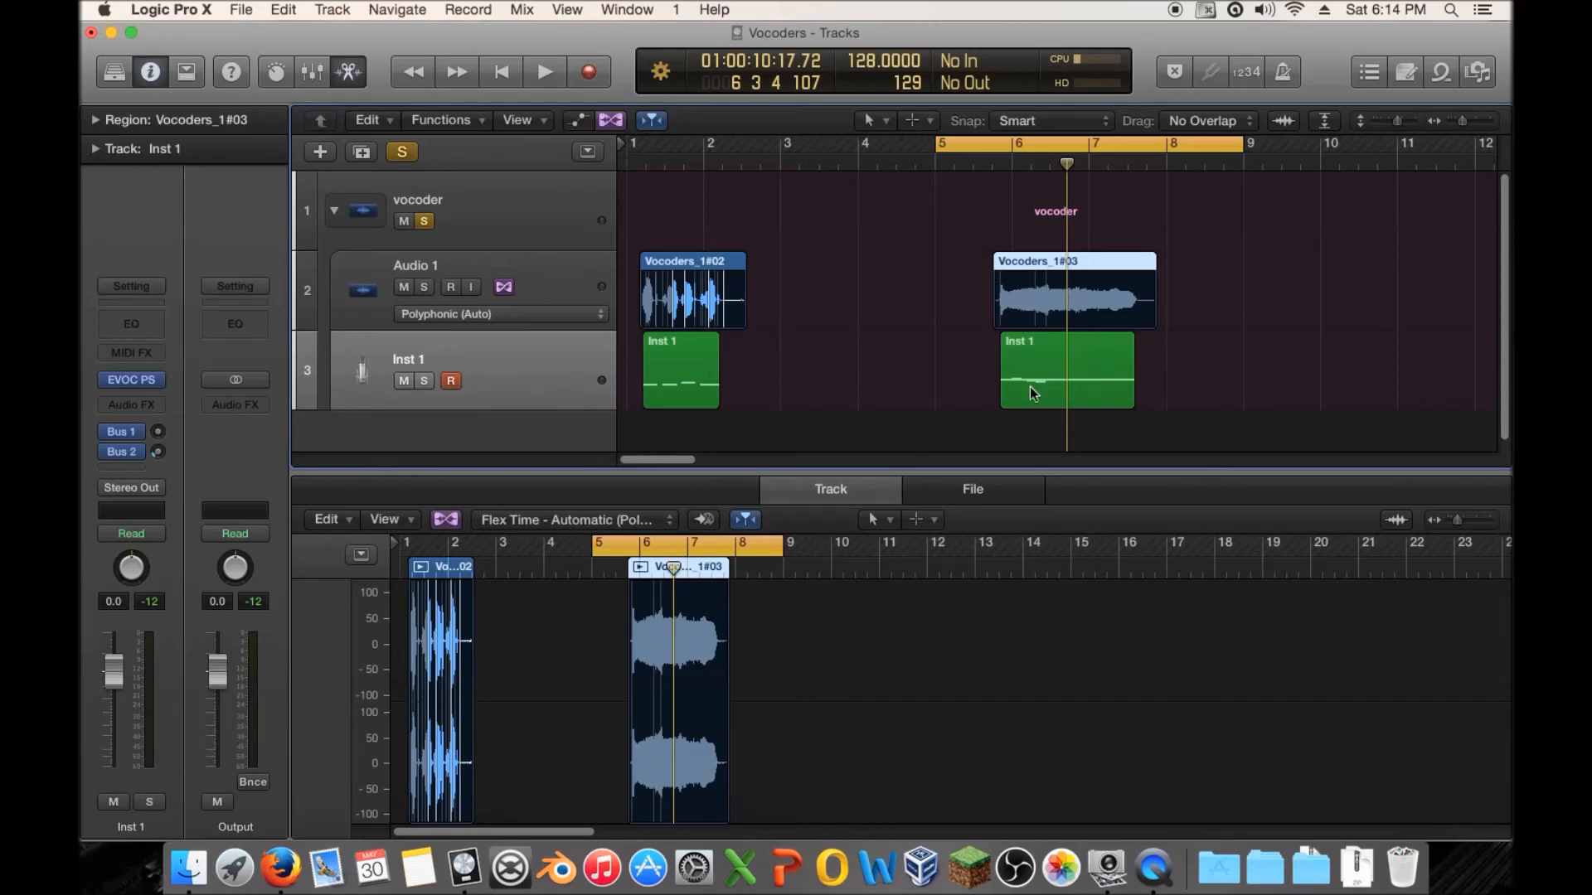
pyautogui.click(1094, 348)
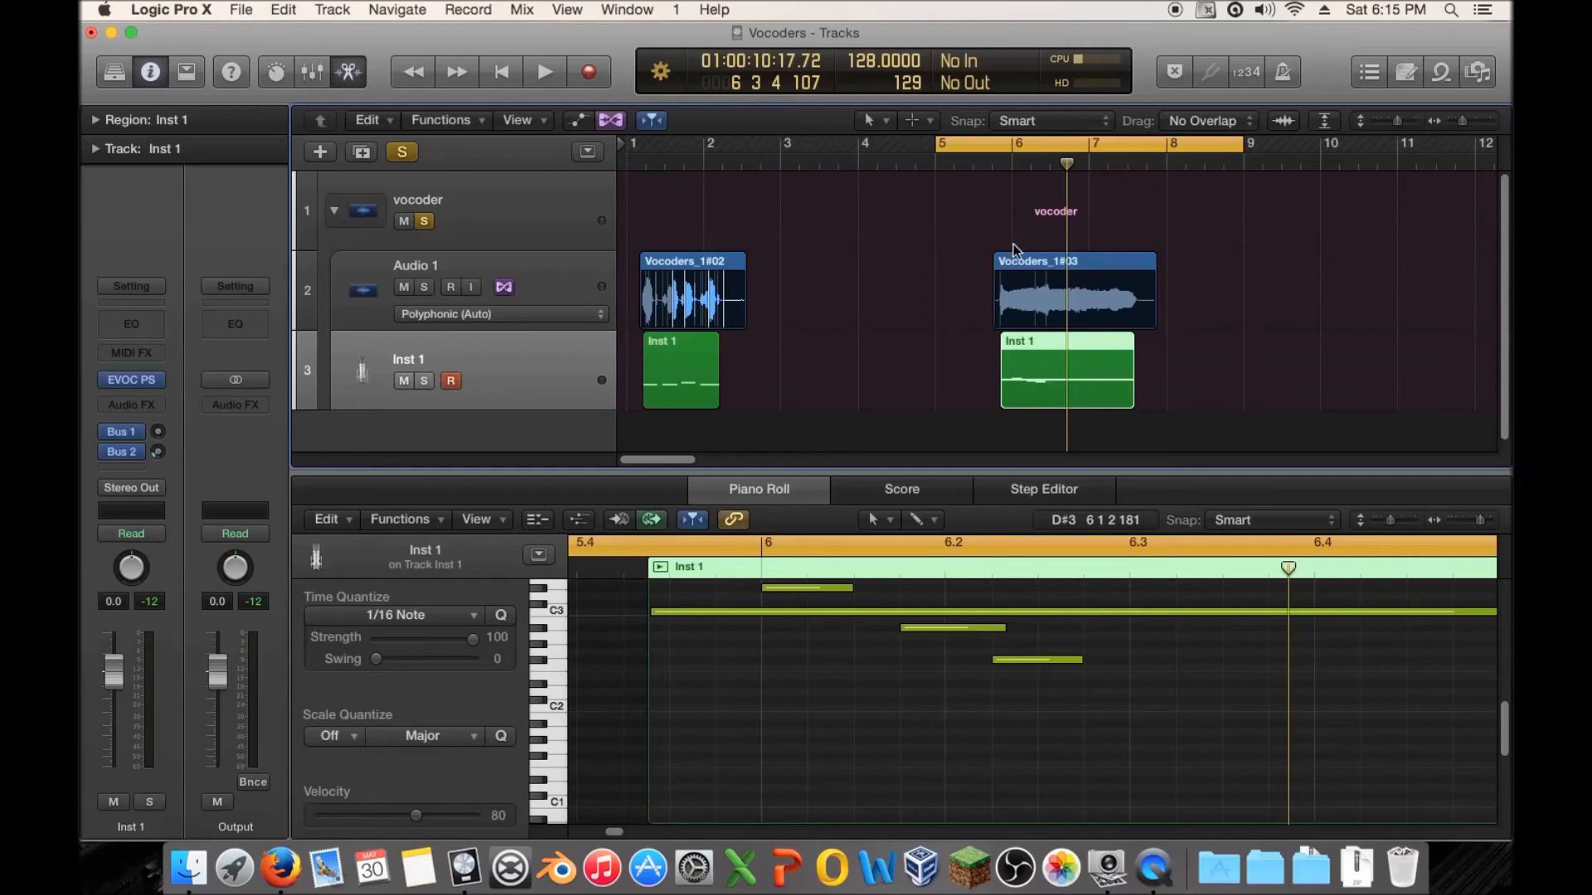
pyautogui.click(490, 265)
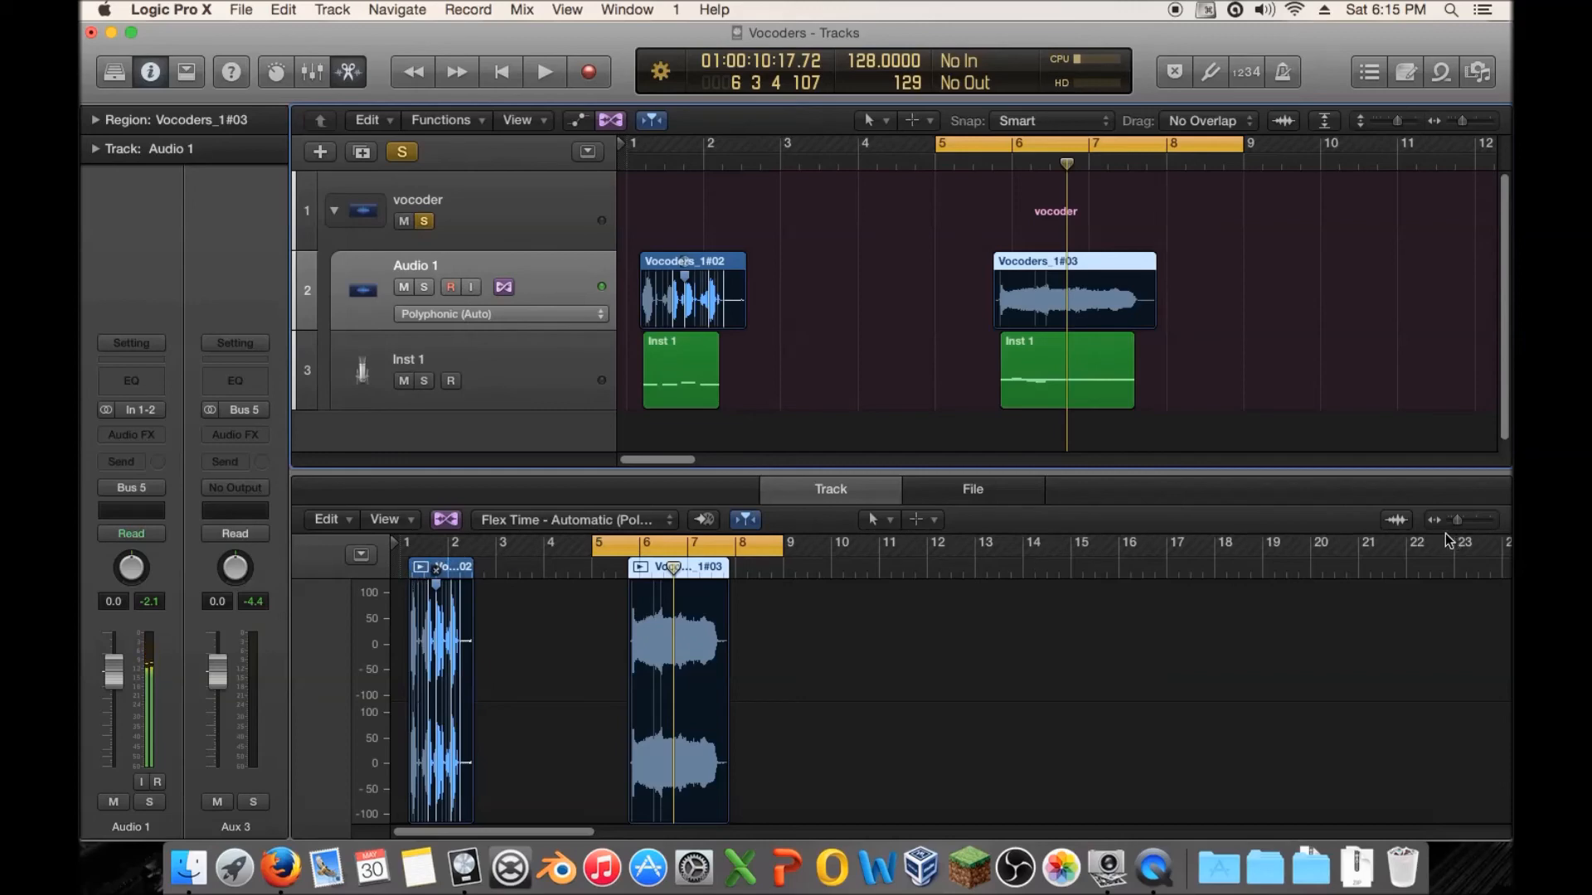
pyautogui.click(560, 379)
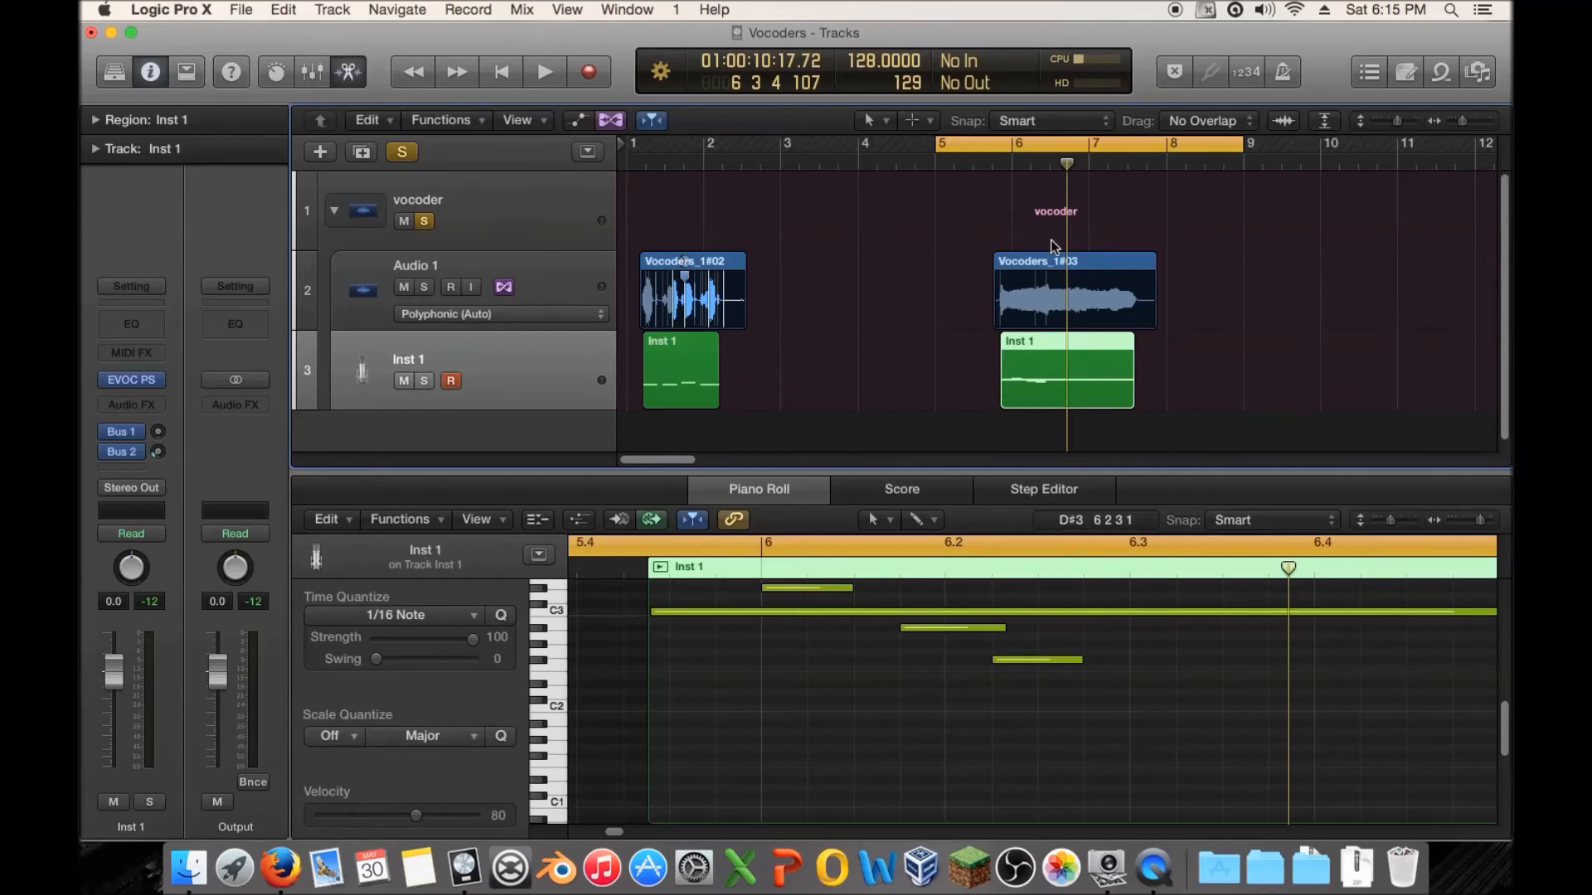
# Step: Delete the three short notes around the long C3 note in the second Inst 1 region
pyautogui.moveTo(1077, 729); pyautogui.dragTo(942, 624)
pyautogui.press('Delete')
pyautogui.press('Delete')
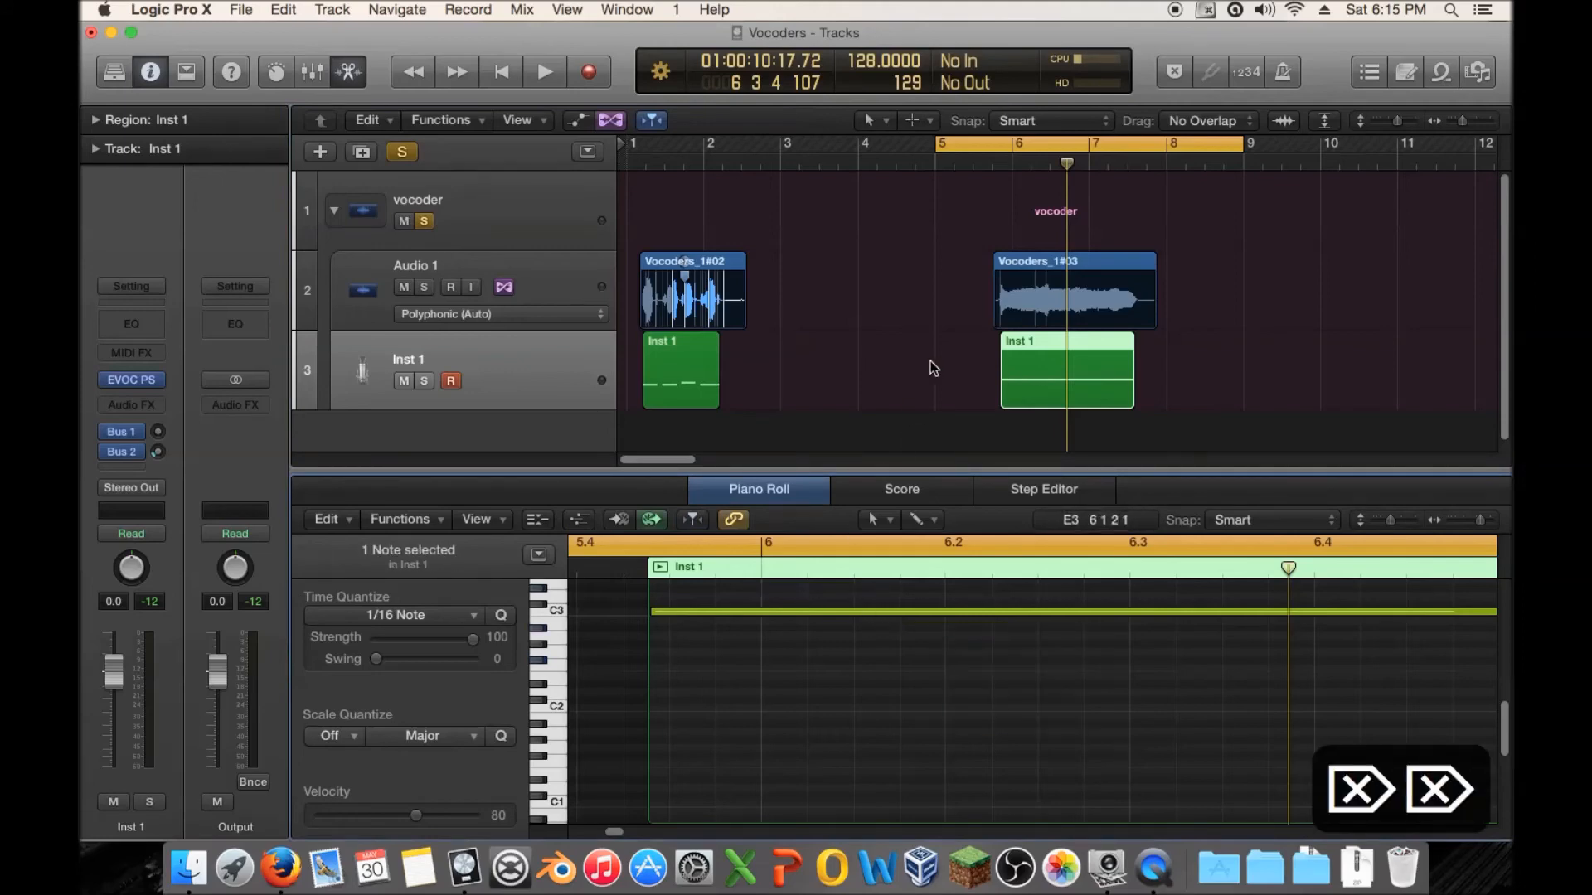
# Step: Move the start of the cycle range to just before bar 6, listen to the held note, and return the playhead to bar 5 beat 4
pyautogui.moveTo(940, 149); pyautogui.dragTo(989, 149)
pyautogui.press('space')
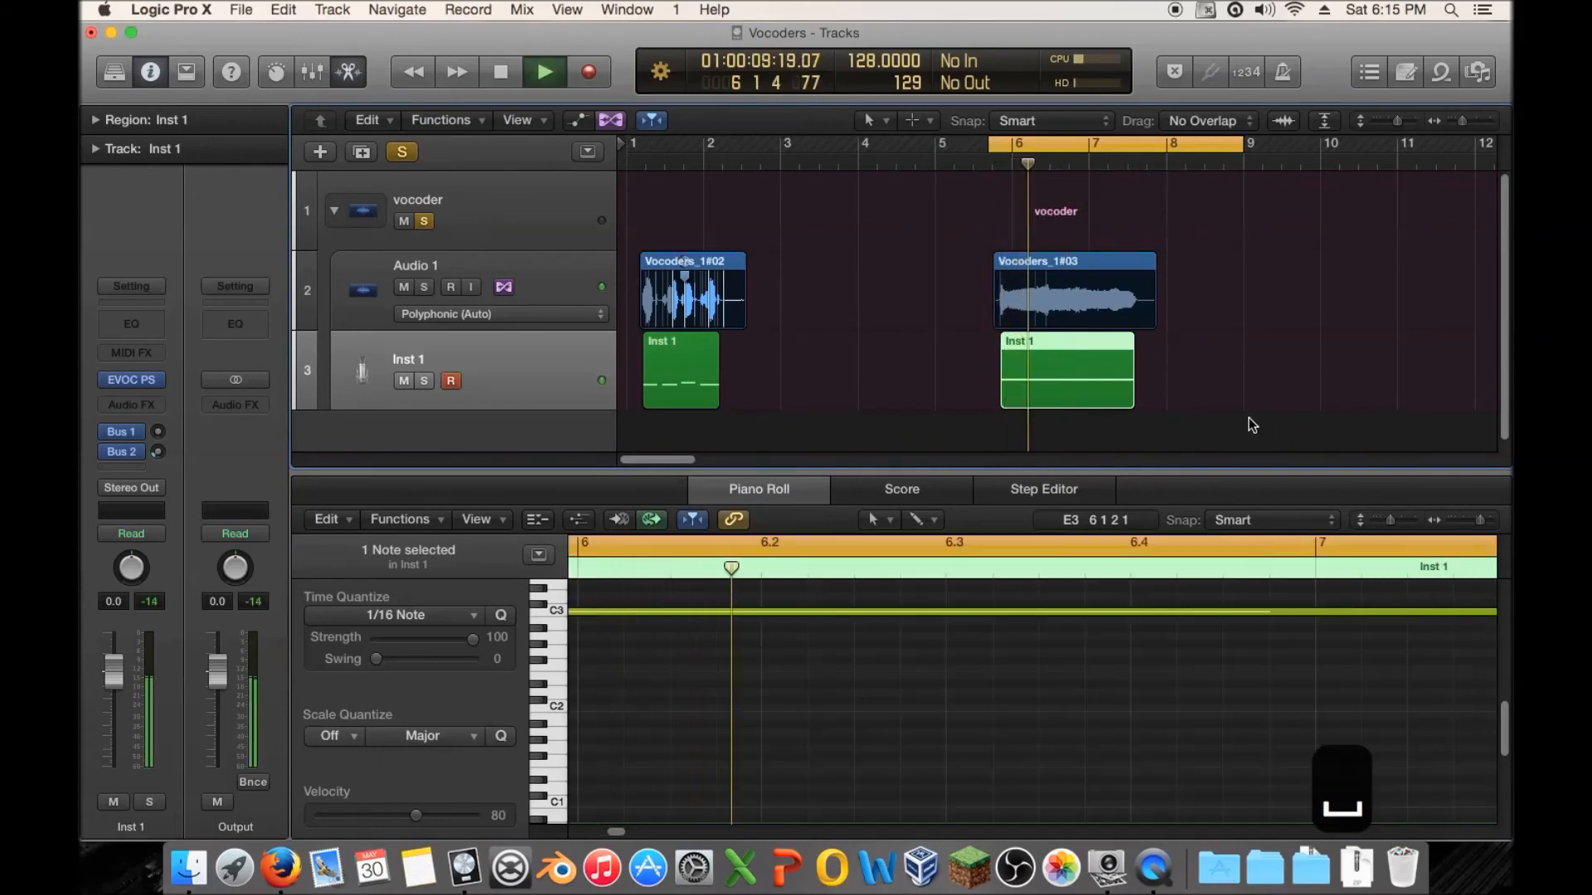
pyautogui.press('space')
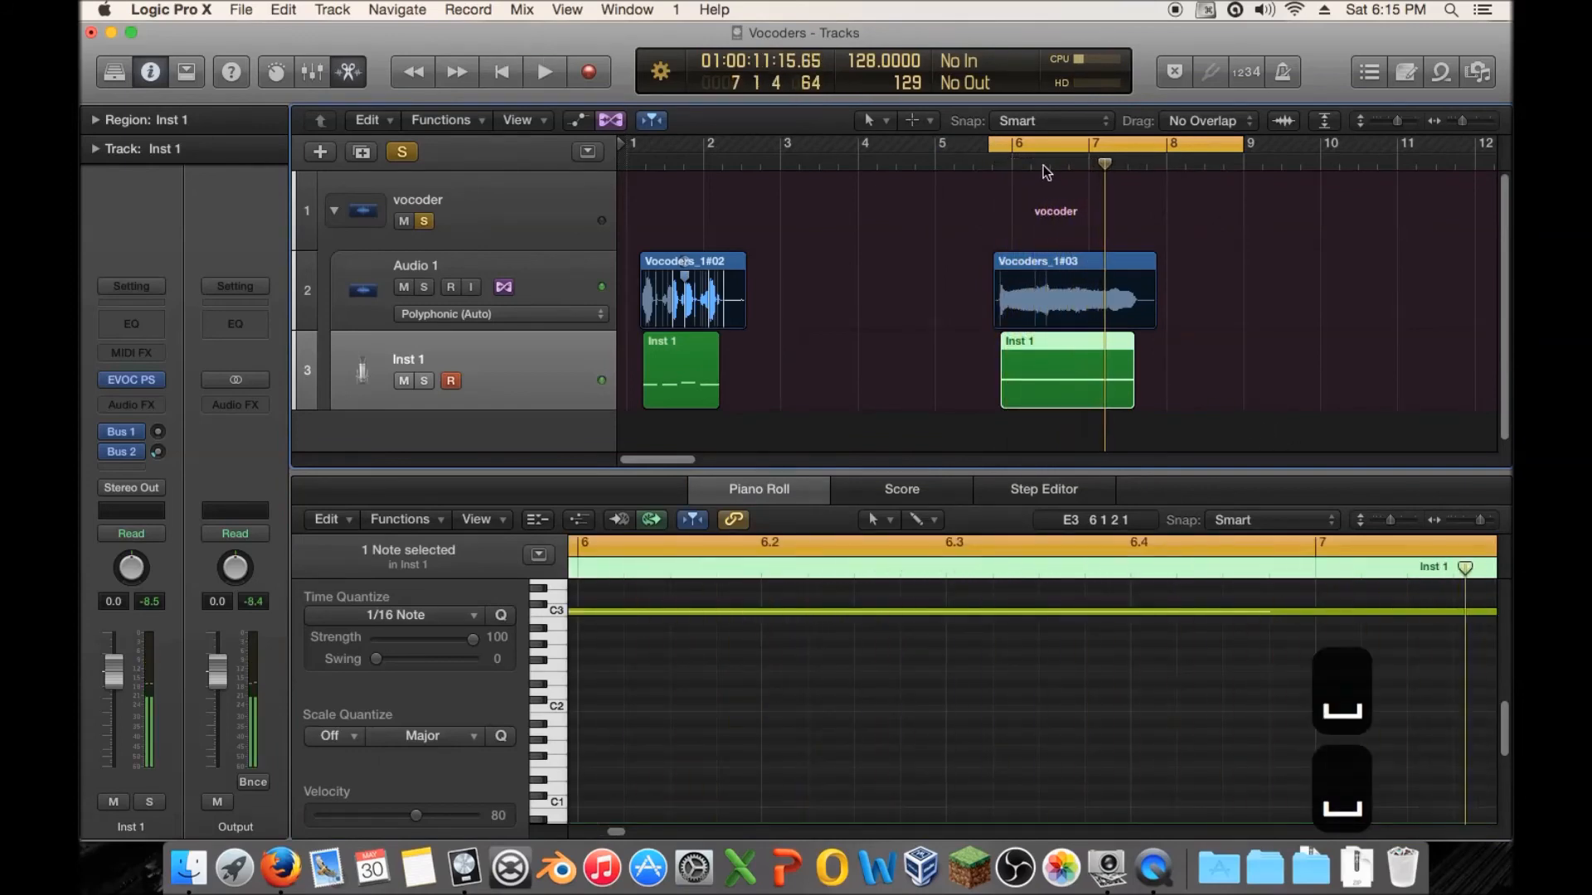
pyautogui.moveTo(1031, 177)
pyautogui.mouseDown()
pyautogui.moveTo(1071, 176)
pyautogui.moveTo(998, 178)
pyautogui.moveTo(1049, 183)
pyautogui.mouseUp()
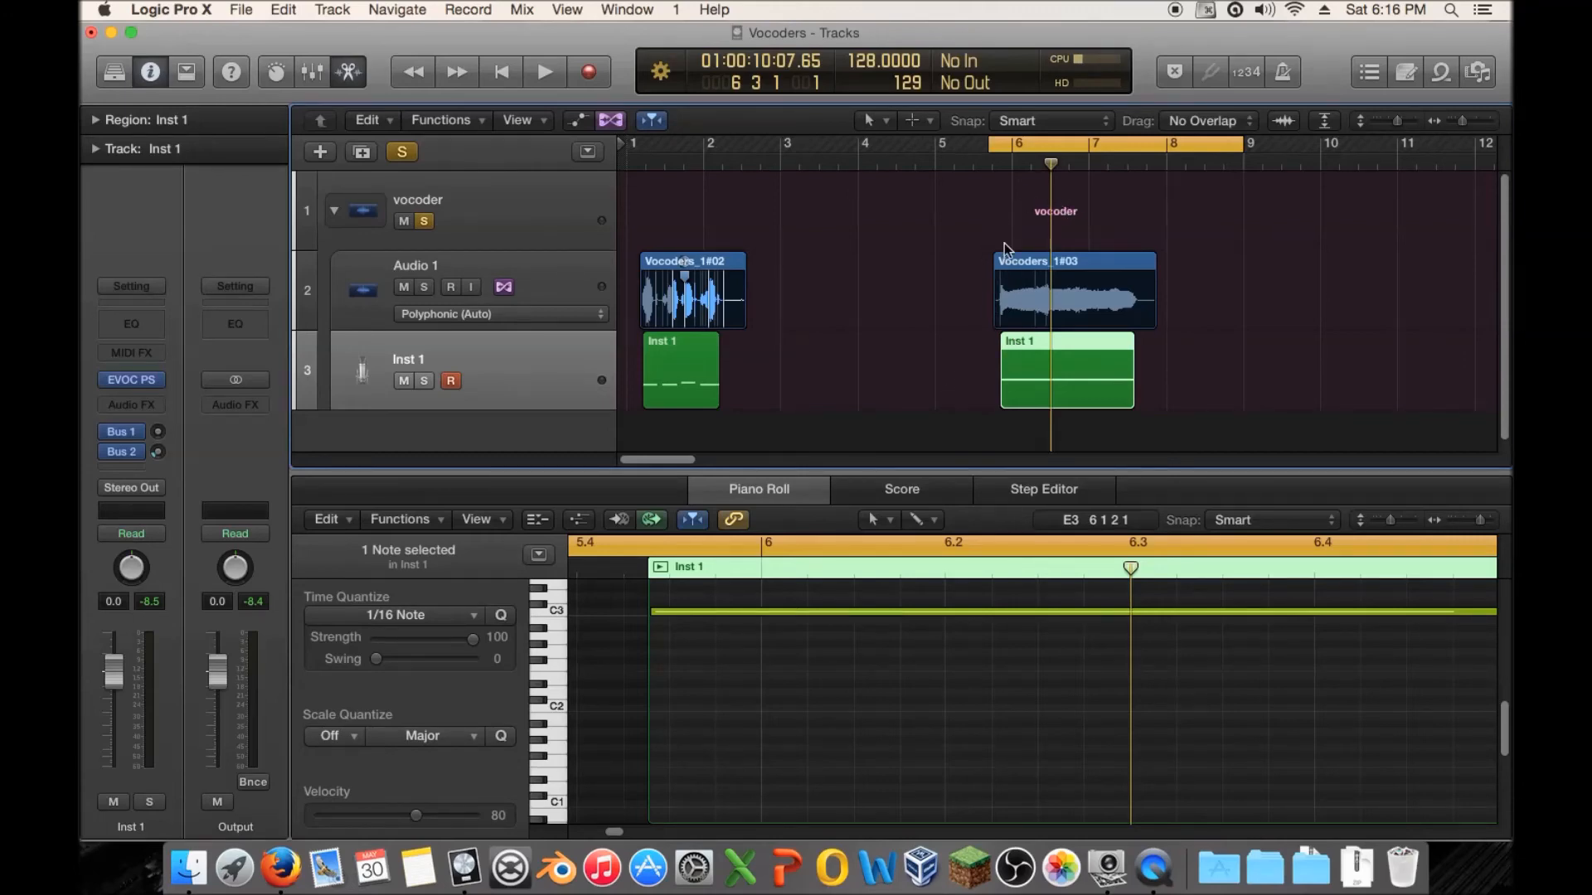
pyautogui.moveTo(1050, 158); pyautogui.dragTo(988, 166)
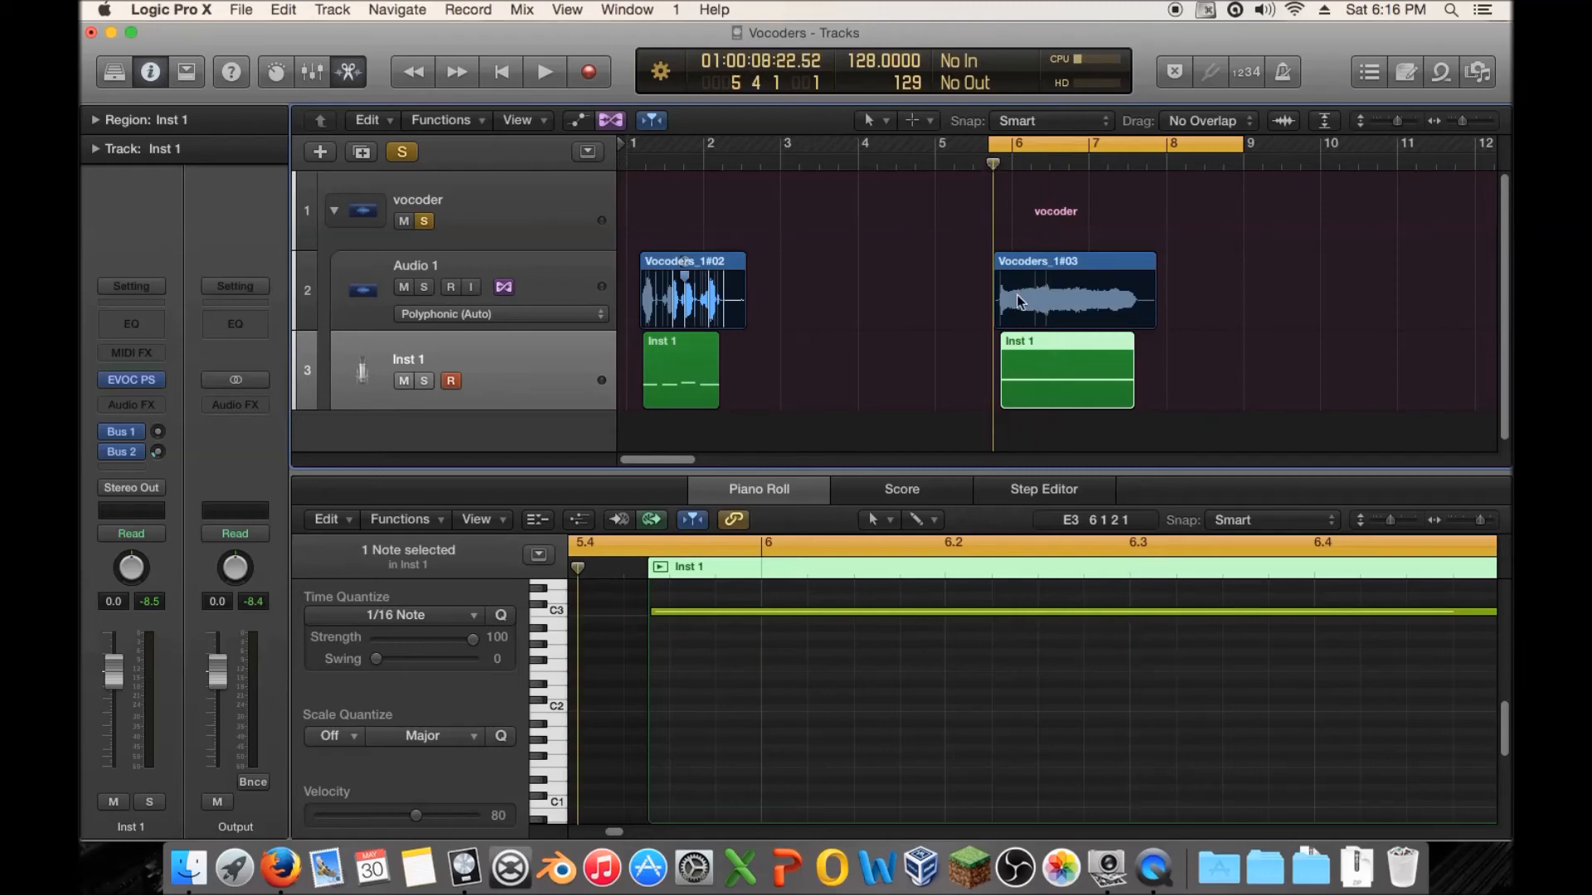
pyautogui.click(1020, 351)
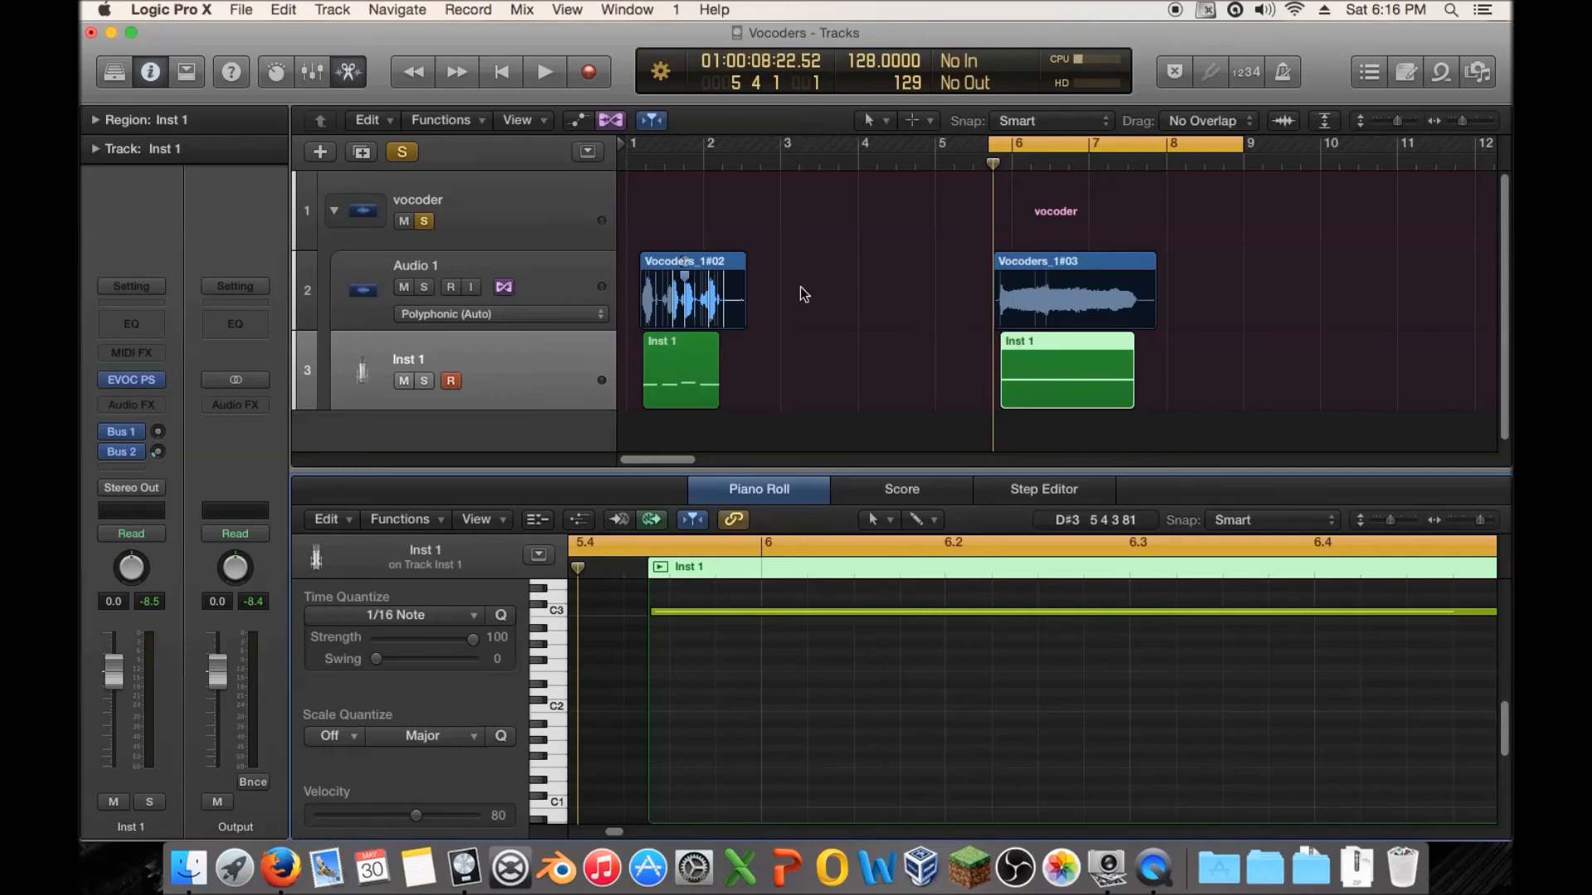
pyautogui.hscroll(3, 1217, 270)
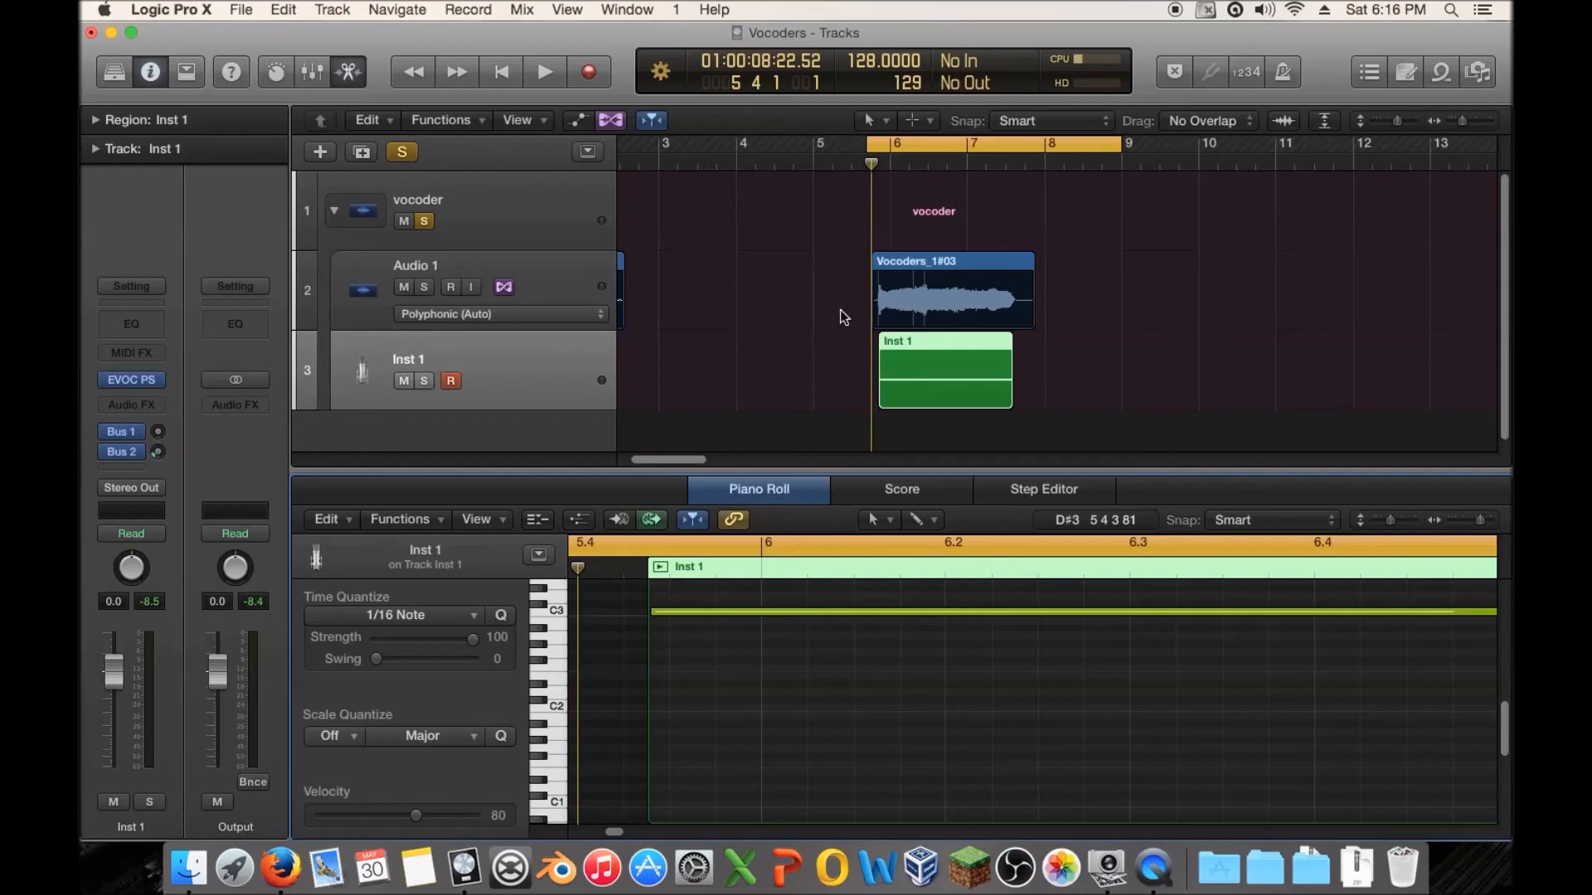
pyautogui.hscroll(-2, 1111, 269)
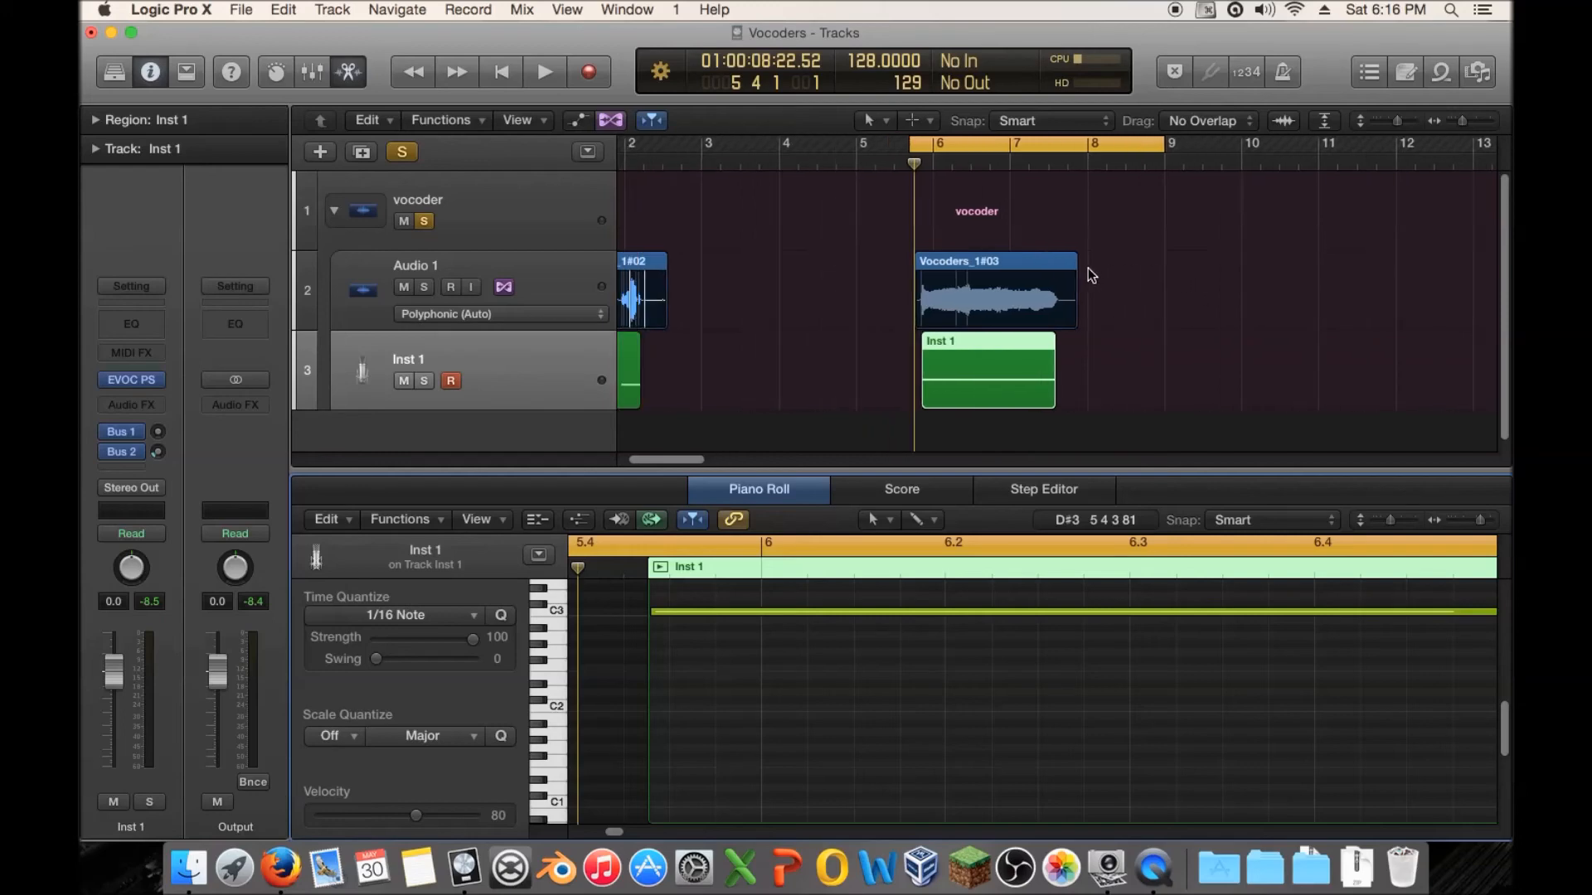
pyautogui.doubleClick(941, 348)
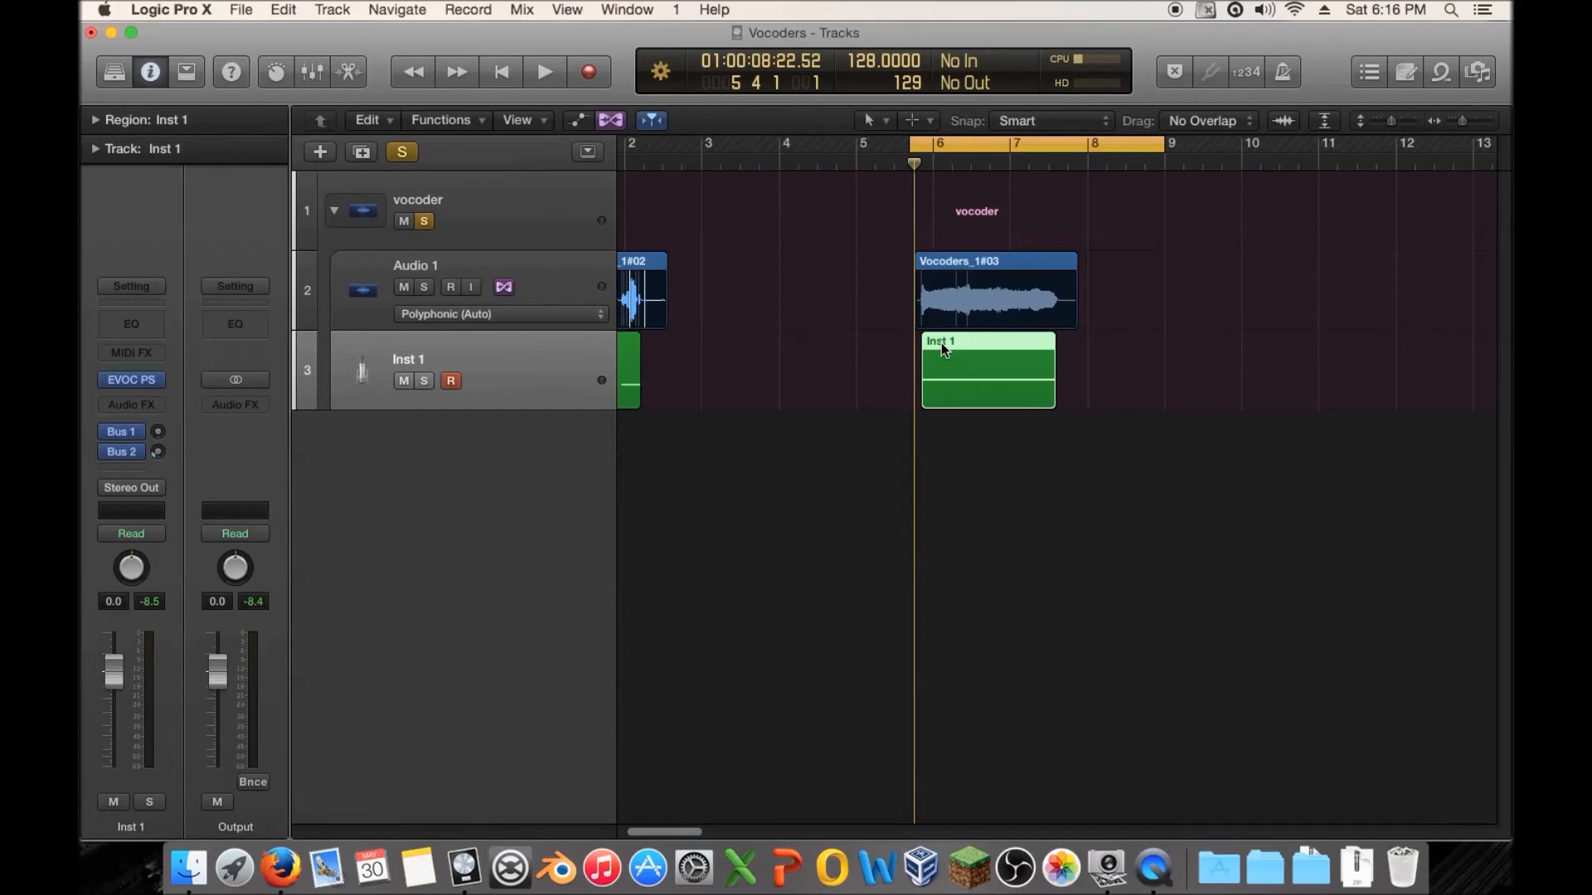
pyautogui.doubleClick(942, 341)
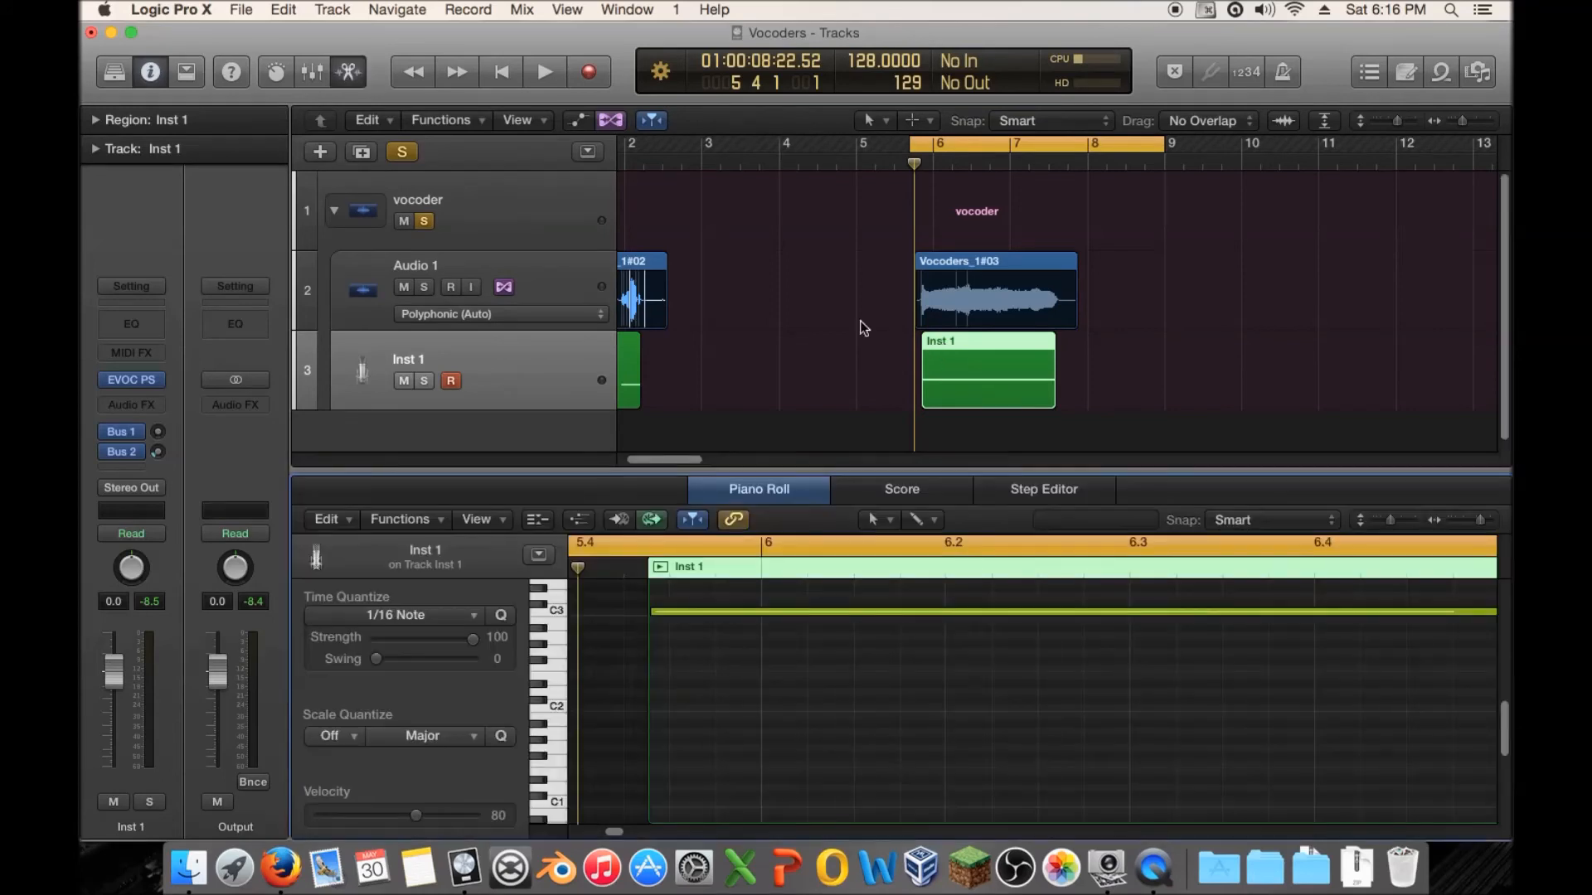
pyautogui.doubleClick(801, 471)
# Step: Play the held note briefly and transpose it up one octave
pyautogui.press('space')
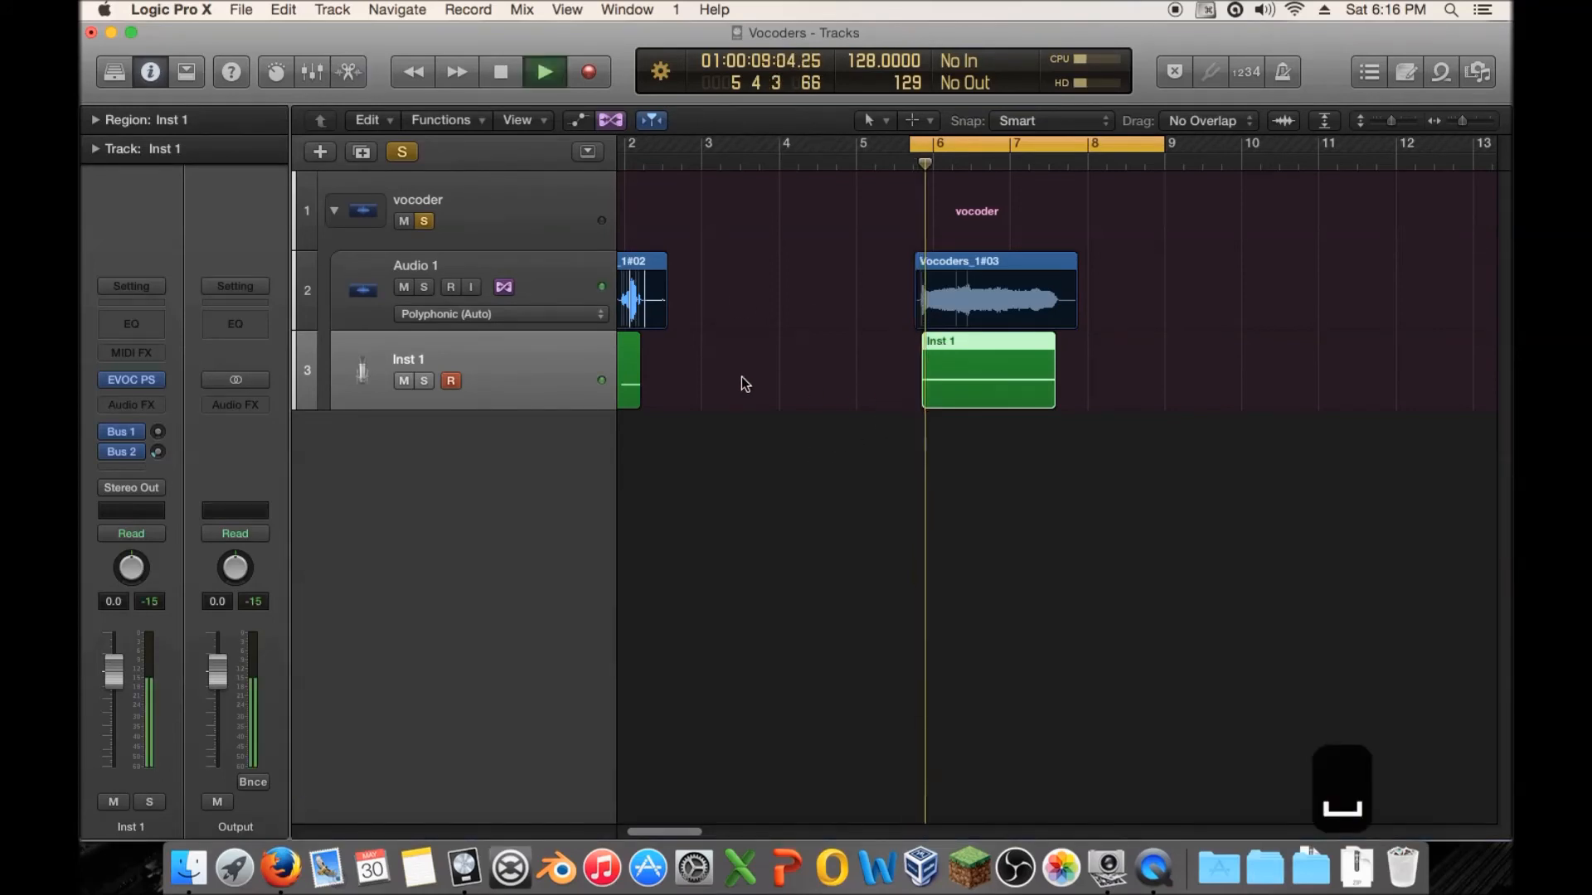
pyautogui.press('space')
pyautogui.doubleClick(977, 366)
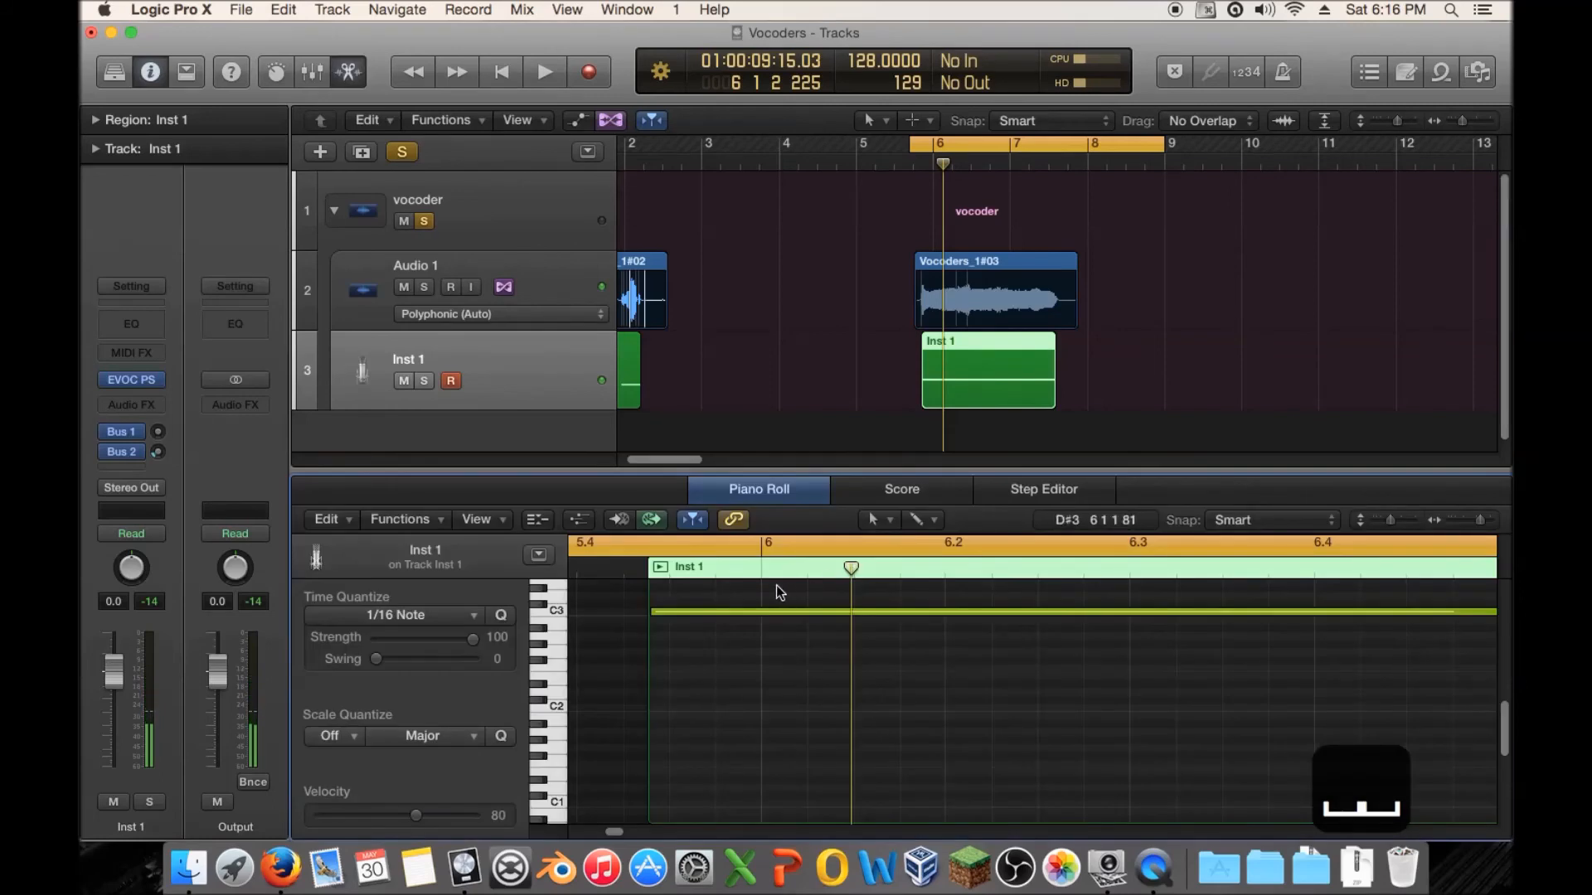
pyautogui.hotkey('ctrl', 'a')
pyautogui.hotkey('alt', 'shift', 'Up')
# Step: Play the first vocal phrase from bar 1
pyautogui.hscroll(-2, 643, 186)
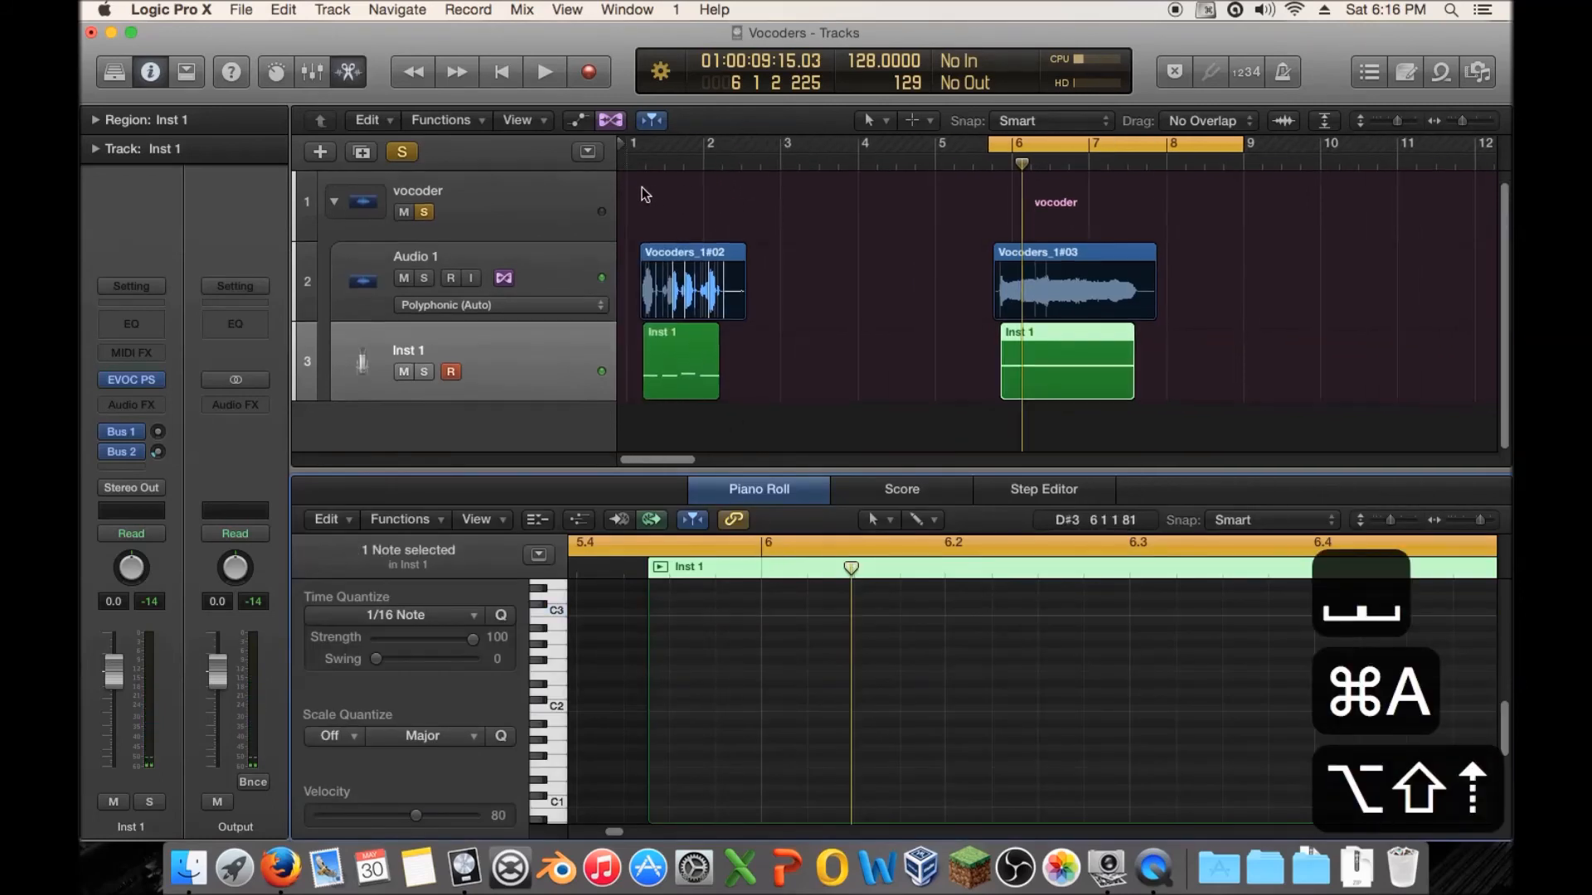
pyautogui.doubleClick(637, 162)
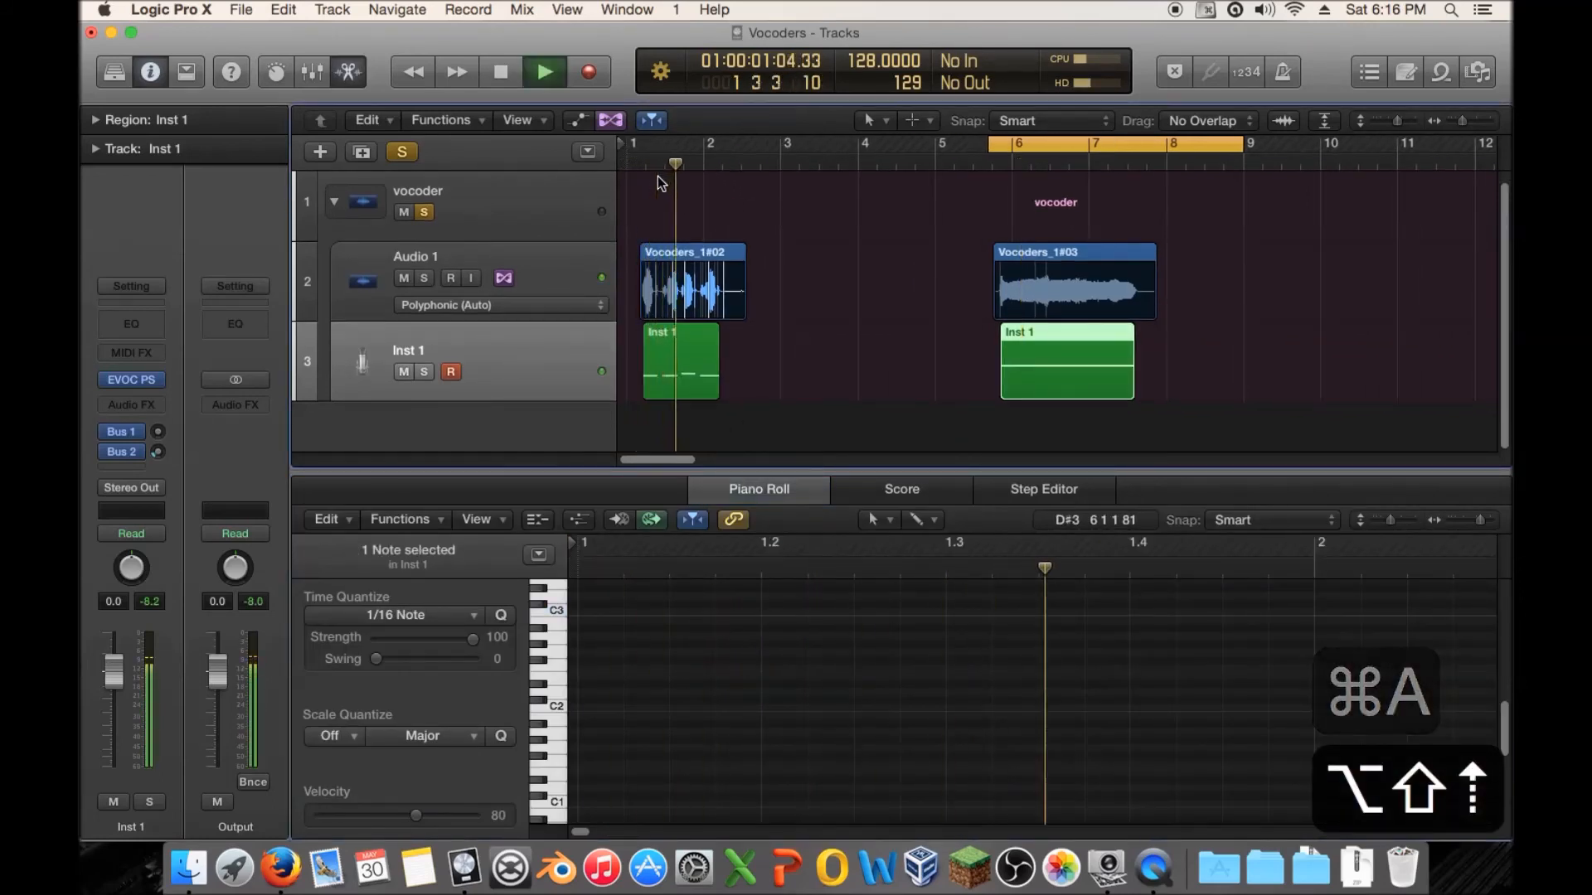
pyautogui.press('space')
# Step: Transpose all four notes of the first Inst 1 region up one octave and play the phrase from bar 1
pyautogui.click(686, 351)
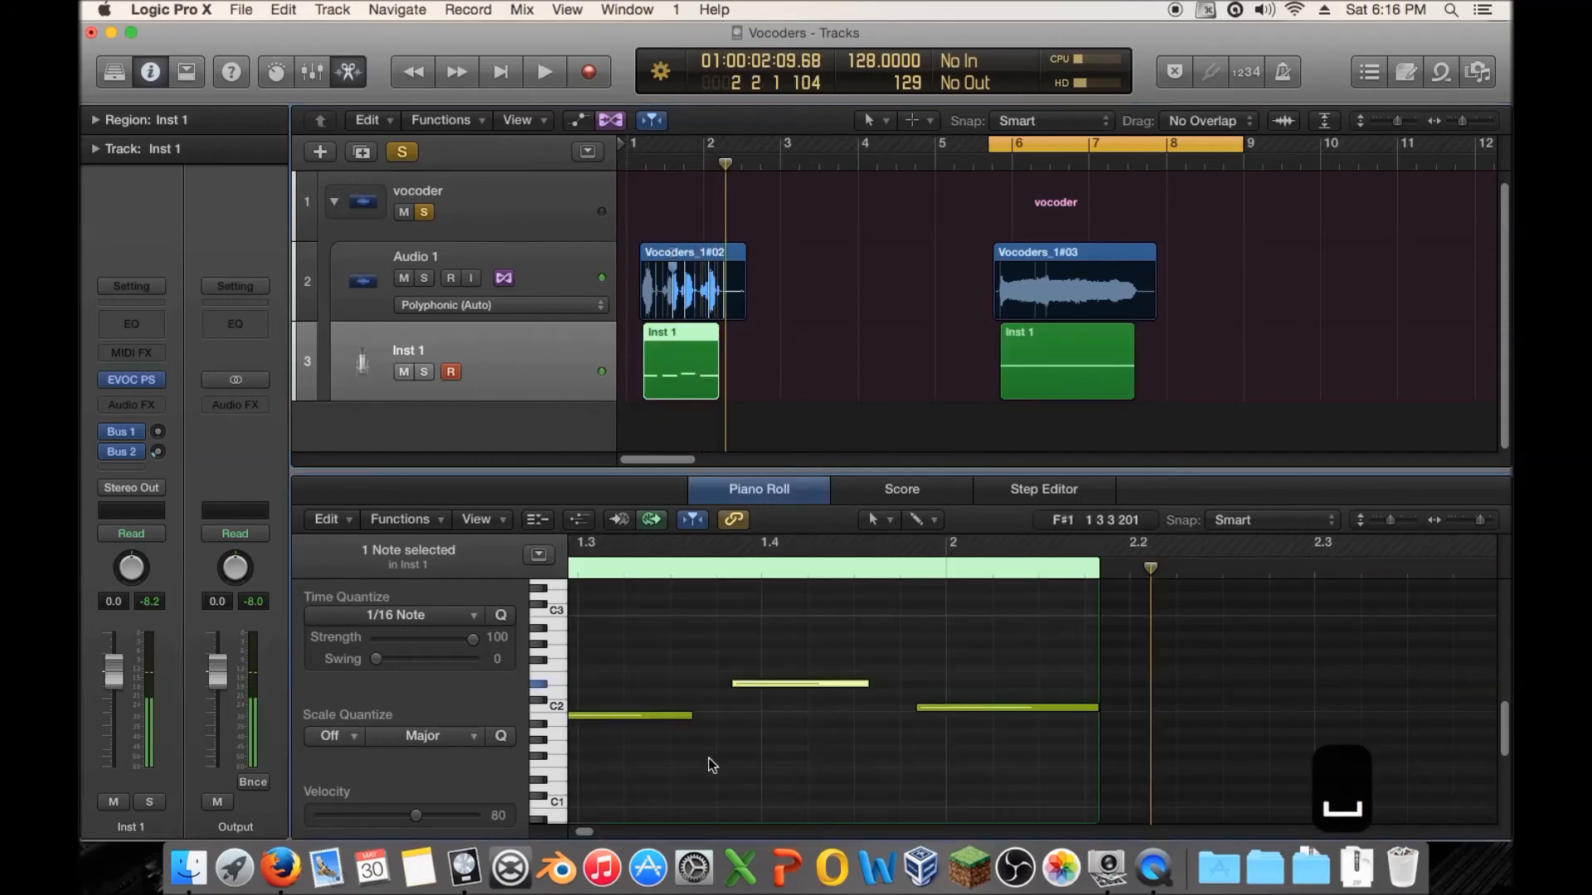
pyautogui.press('super+a')
pyautogui.hotkey('alt', 'shift', 'Up')
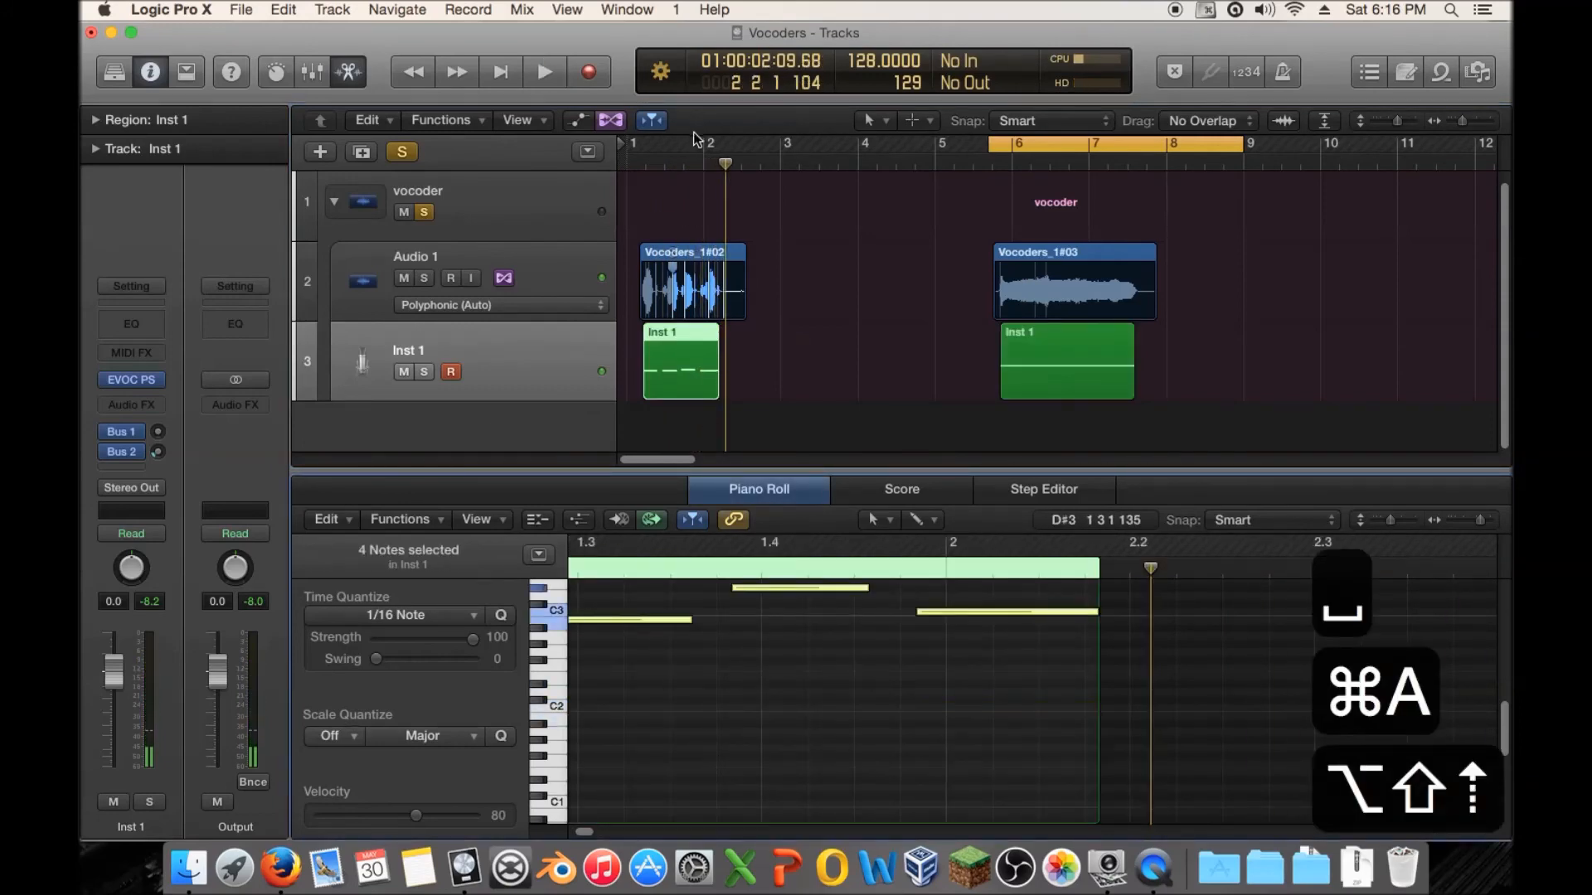
pyautogui.doubleClick(624, 162)
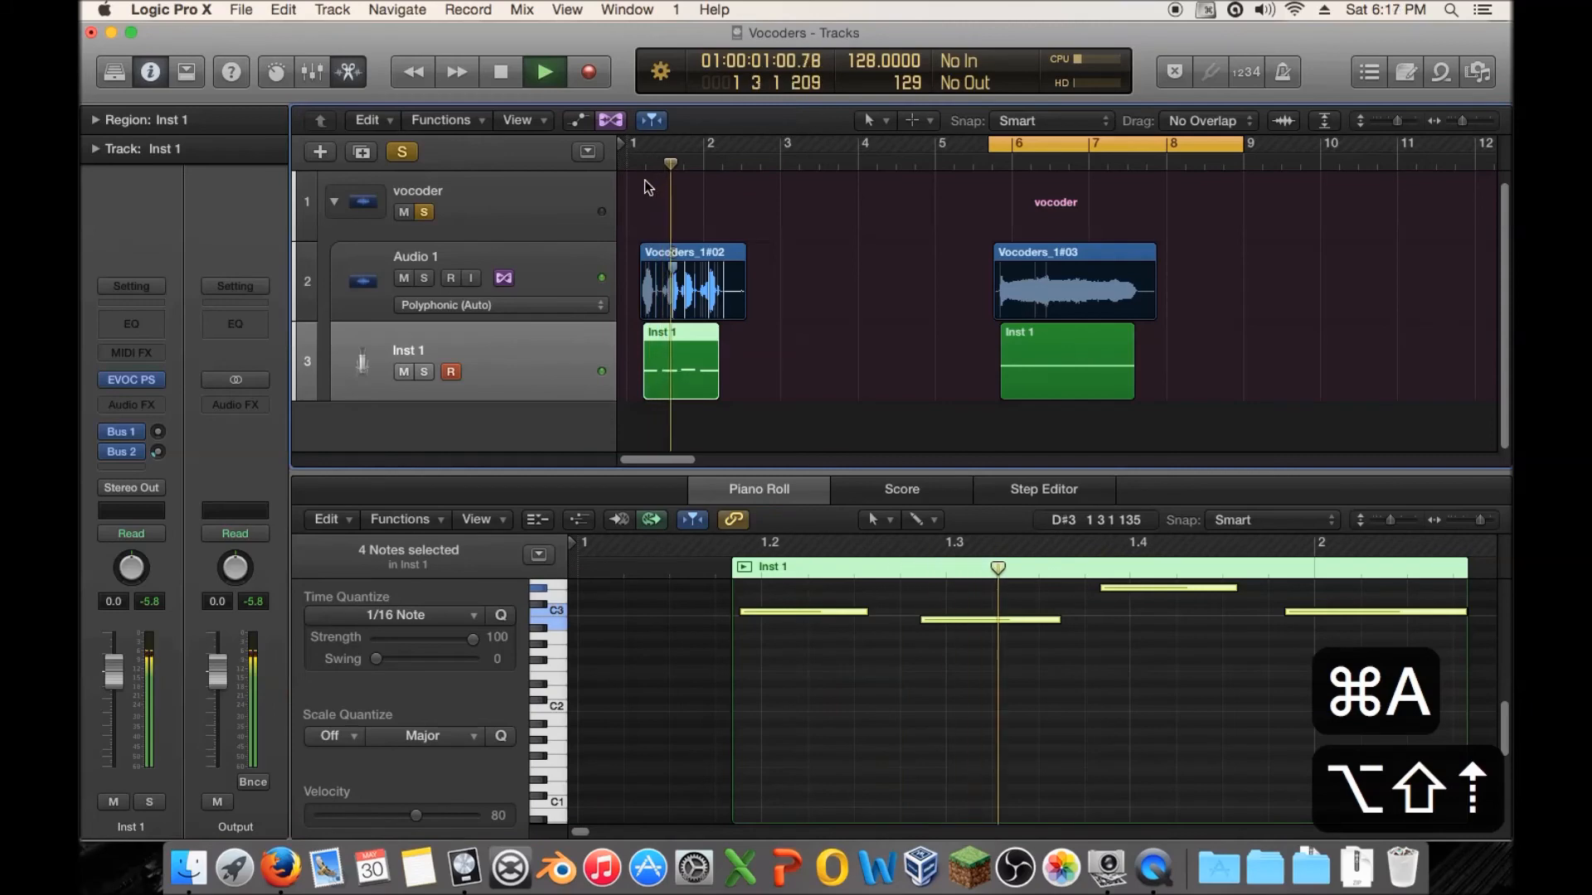
pyautogui.press('space')
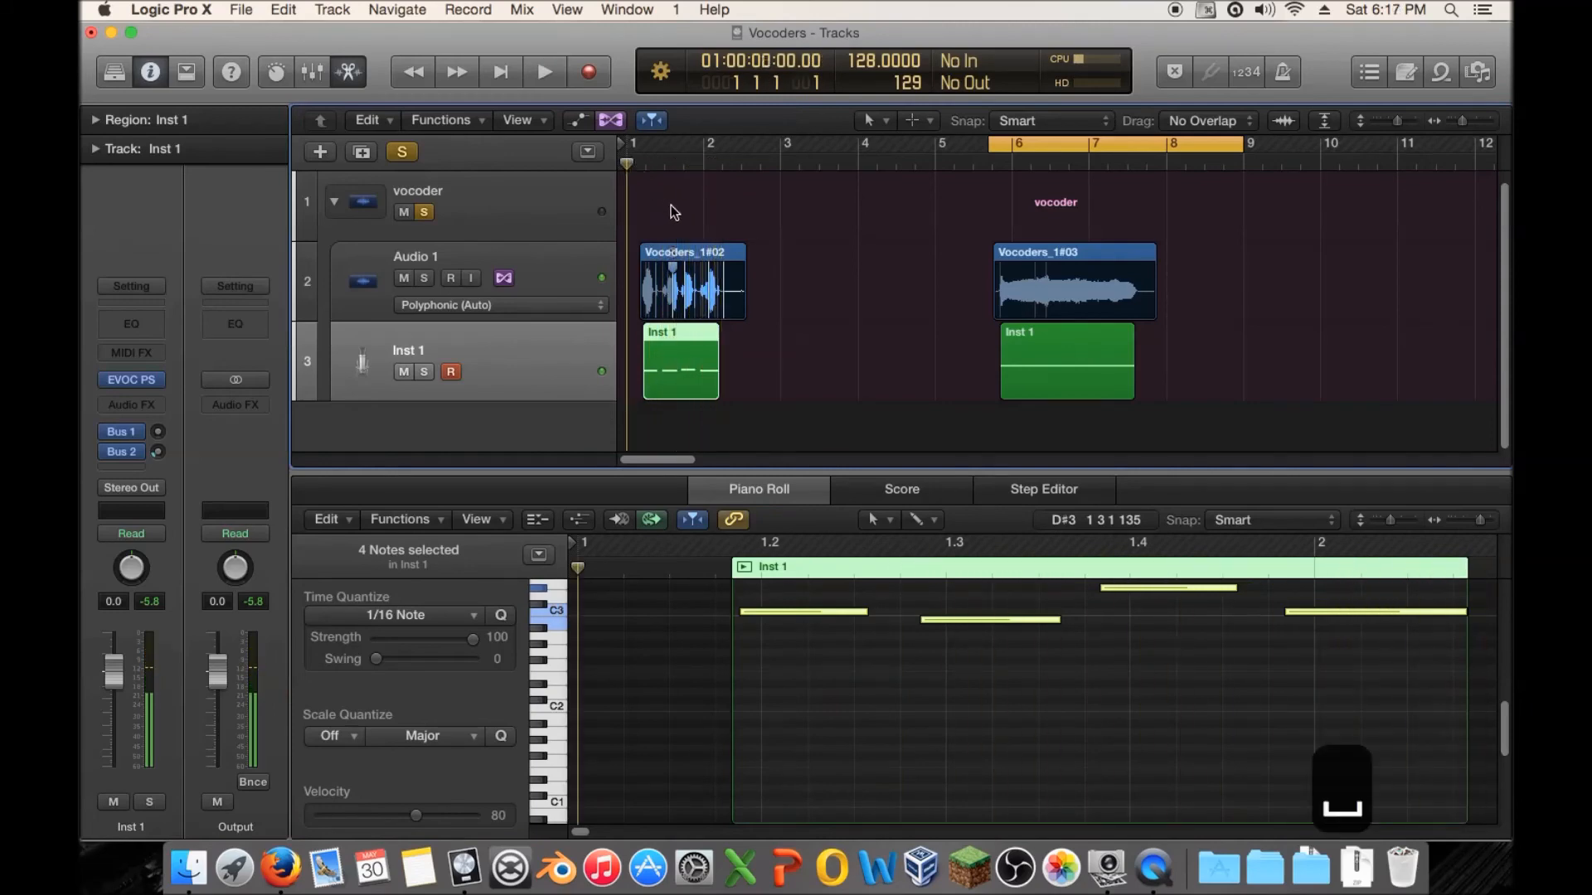
pyautogui.doubleClick(636, 165)
pyautogui.press('space')
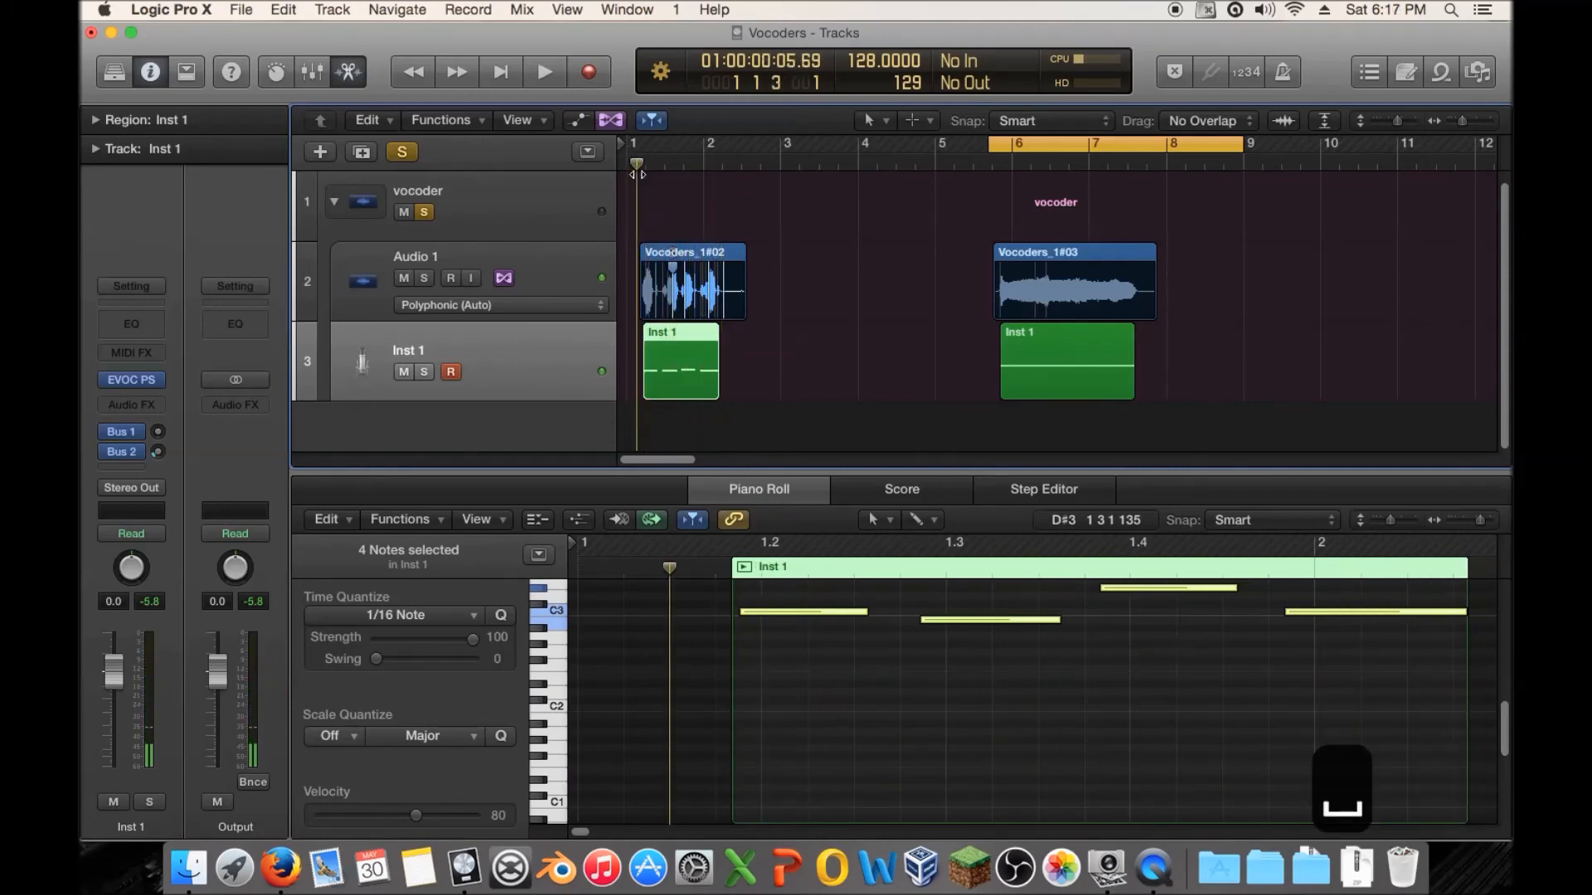
# Step: Transpose the four notes of the first region up another octave and listen to the phrase
pyautogui.click(886, 688)
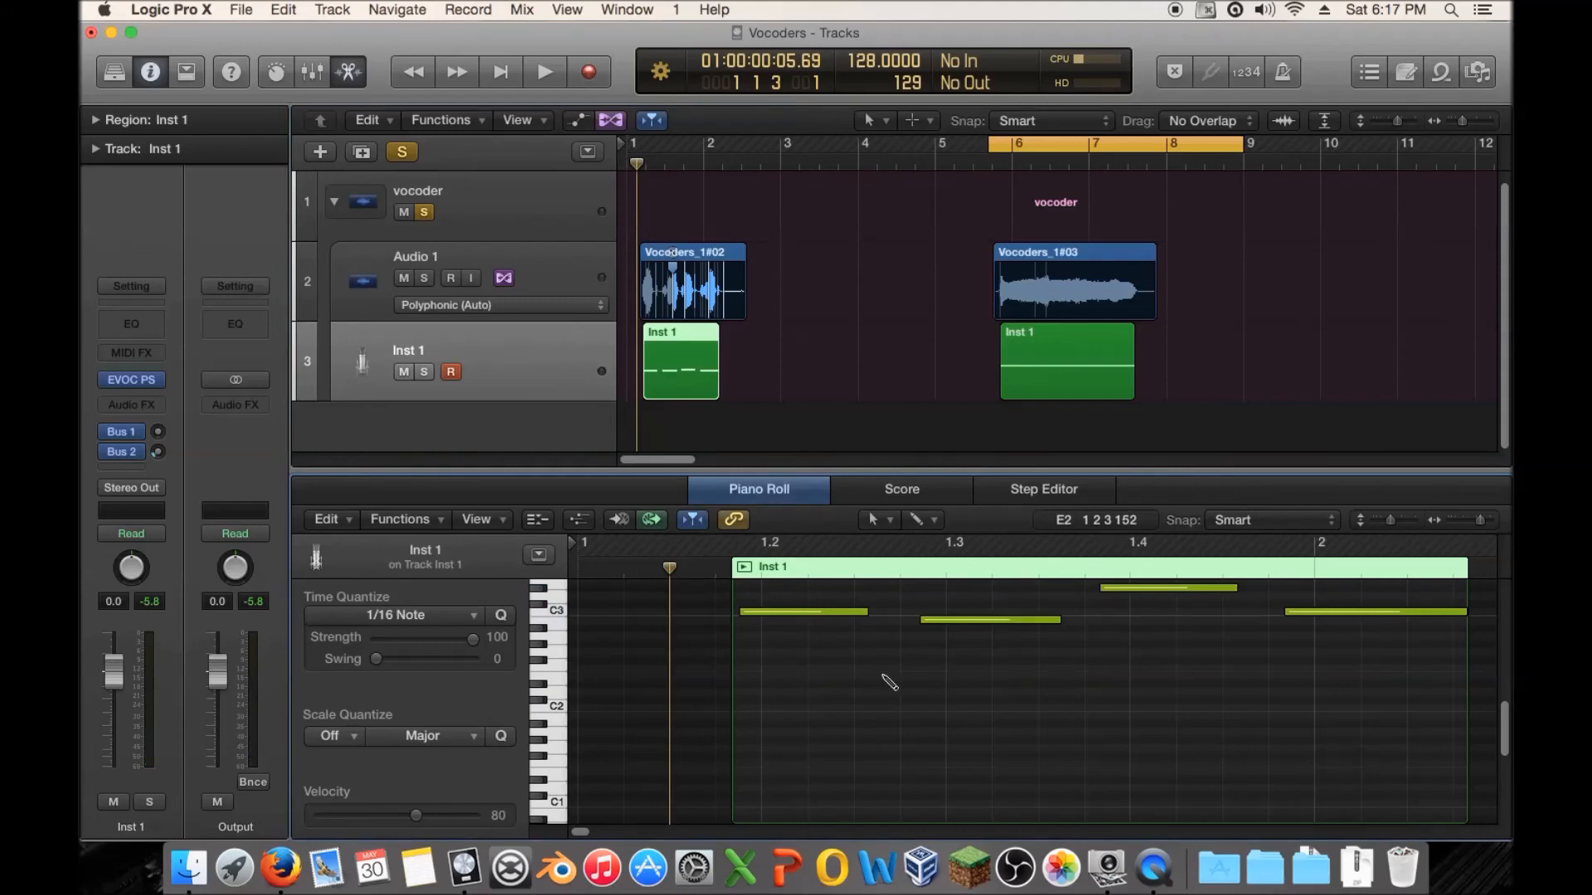
pyautogui.press('super+a')
pyautogui.hotkey('alt', 'shift', 'Up')
pyautogui.press('space')
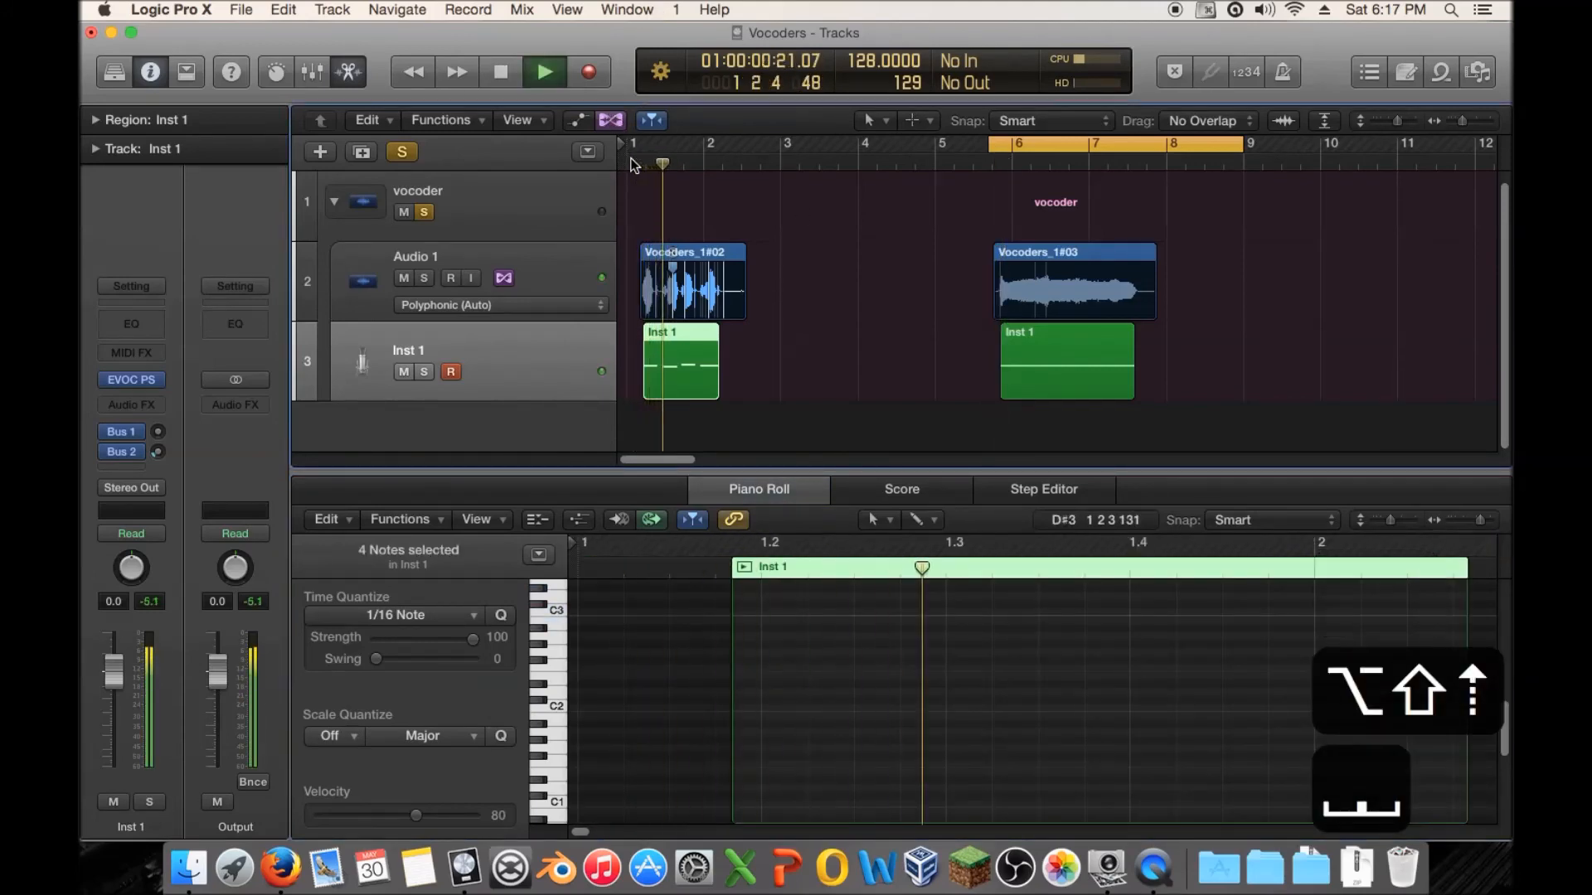
pyautogui.press('space')
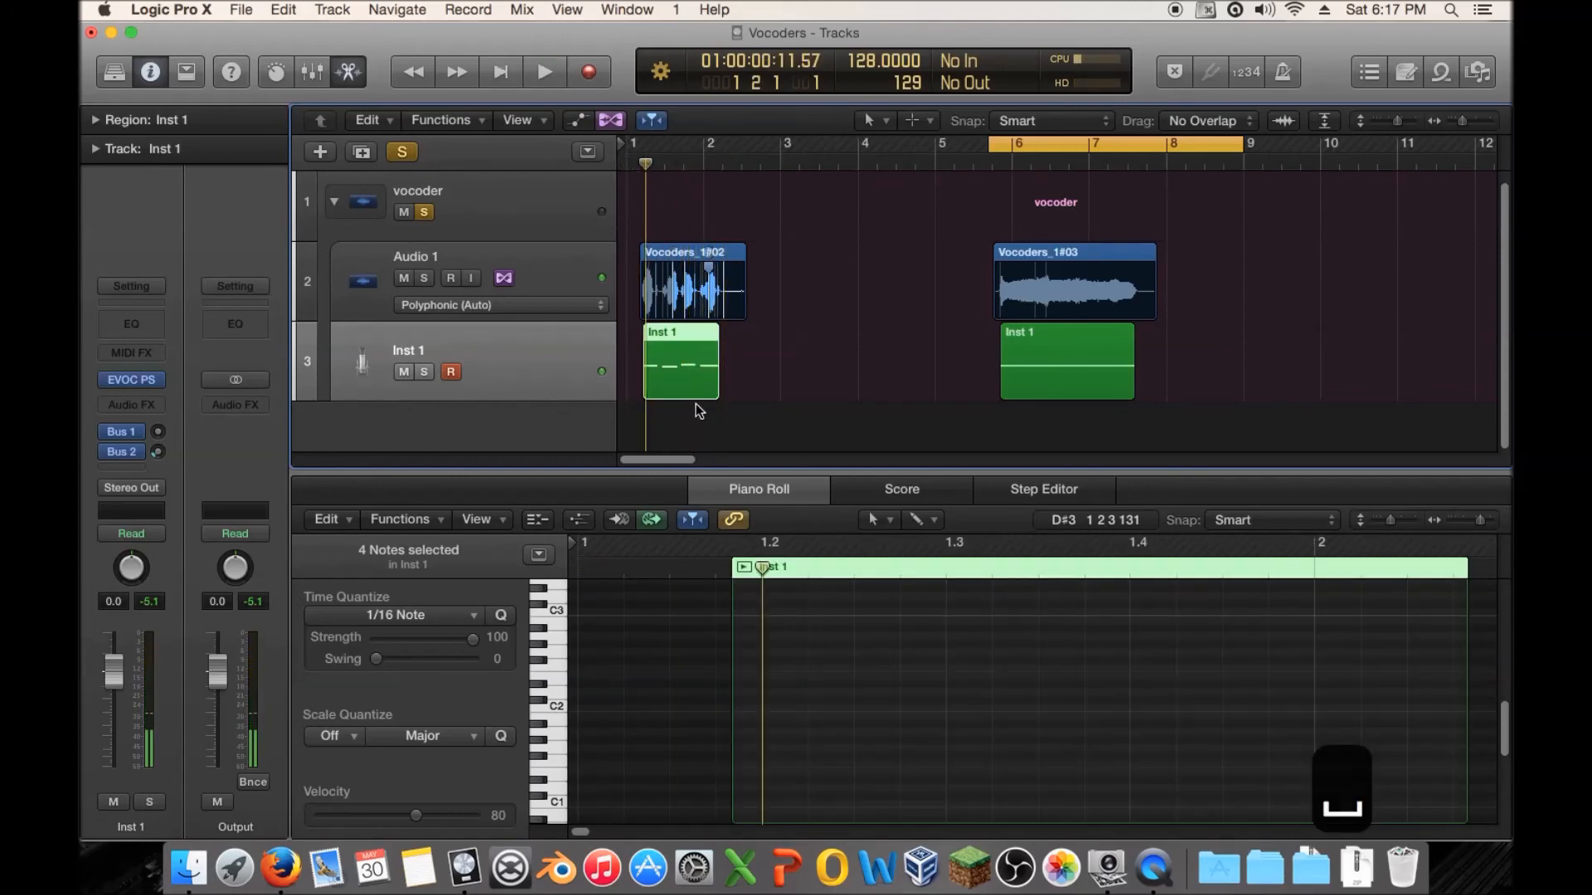
# Step: Transpose the four notes of the first region down five octaves and listen to the phrase
pyautogui.doubleClick(684, 367)
pyautogui.doubleClick(683, 371)
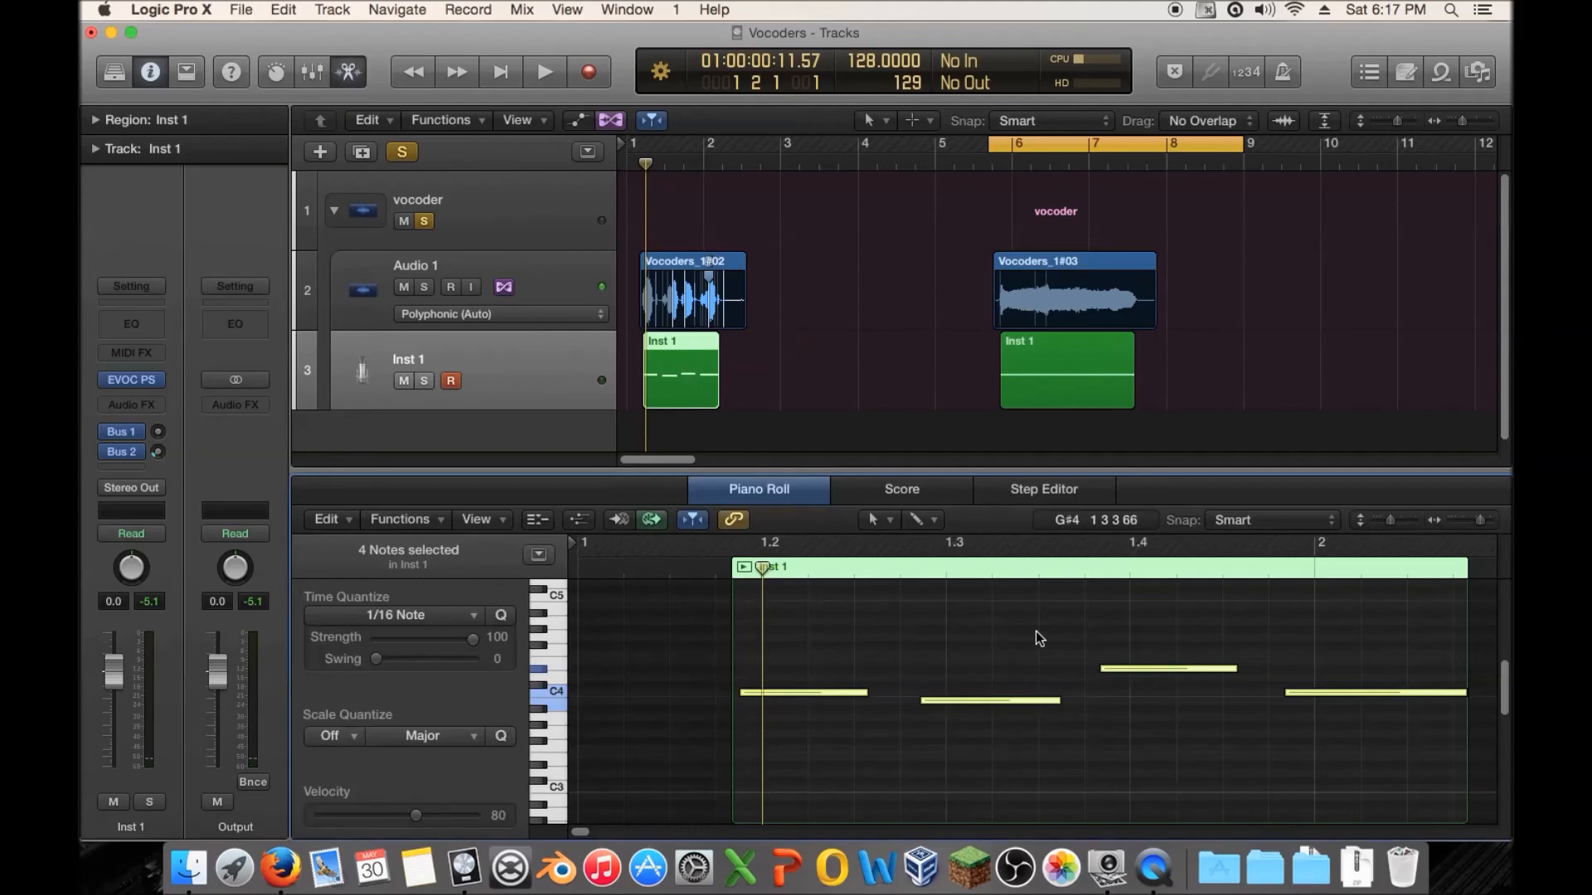
pyautogui.press('super+a')
pyautogui.hotkey('alt', 'shift', 'Down')
pyautogui.hotkey('alt', 'shift', 'Down')
pyautogui.hotkey('alt', 'shift', 'Down')
pyautogui.hotkey('alt', 'shift', 'Down')
pyautogui.hotkey('alt', 'shift', 'Down')
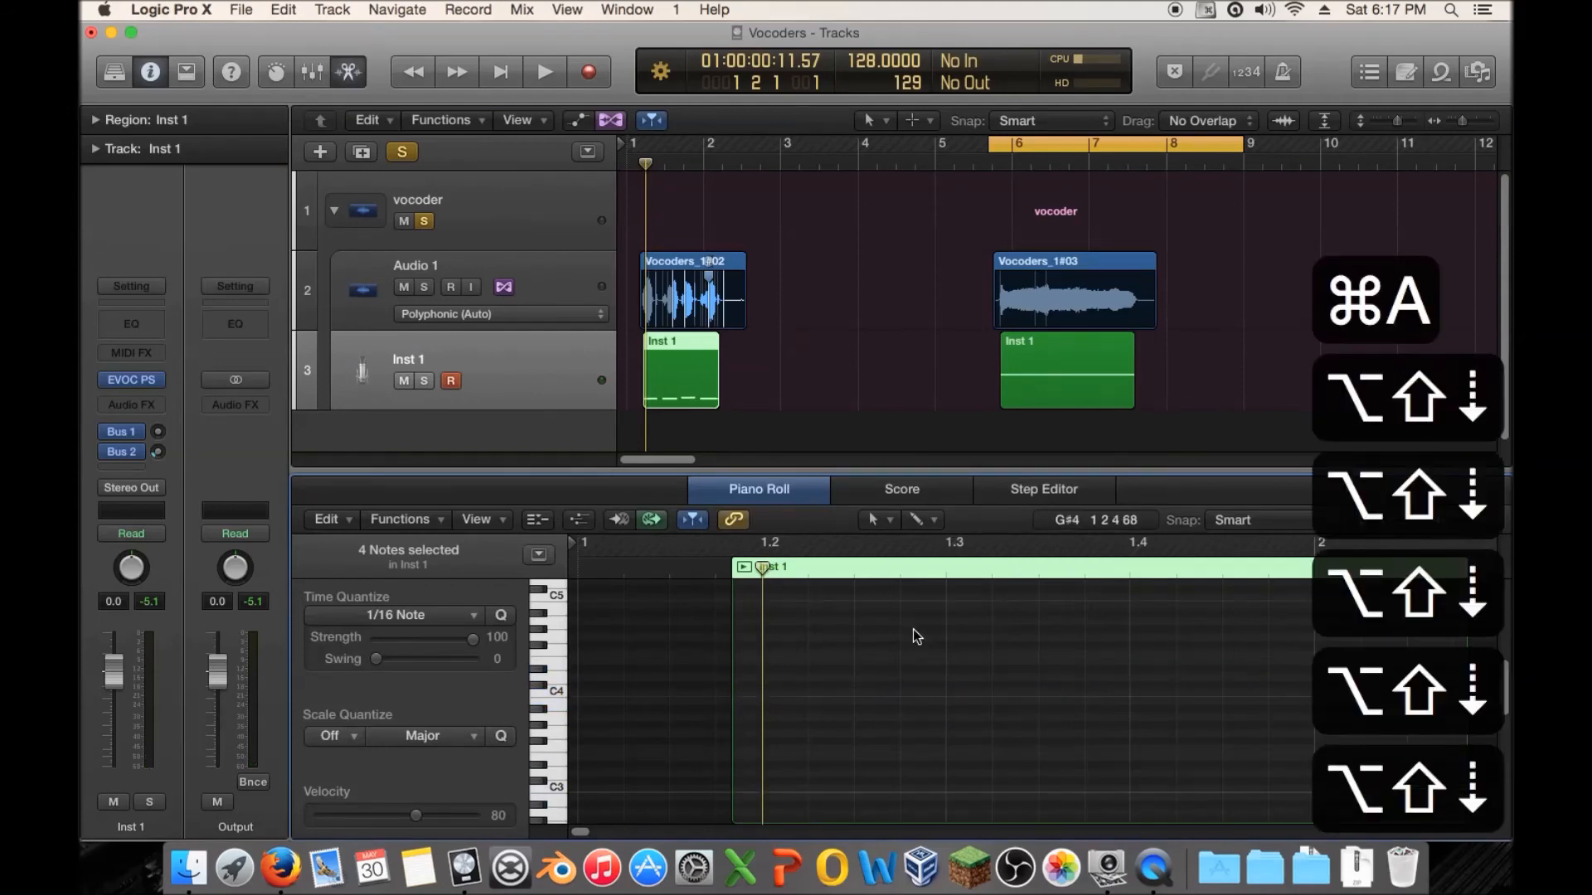
pyautogui.press('space')
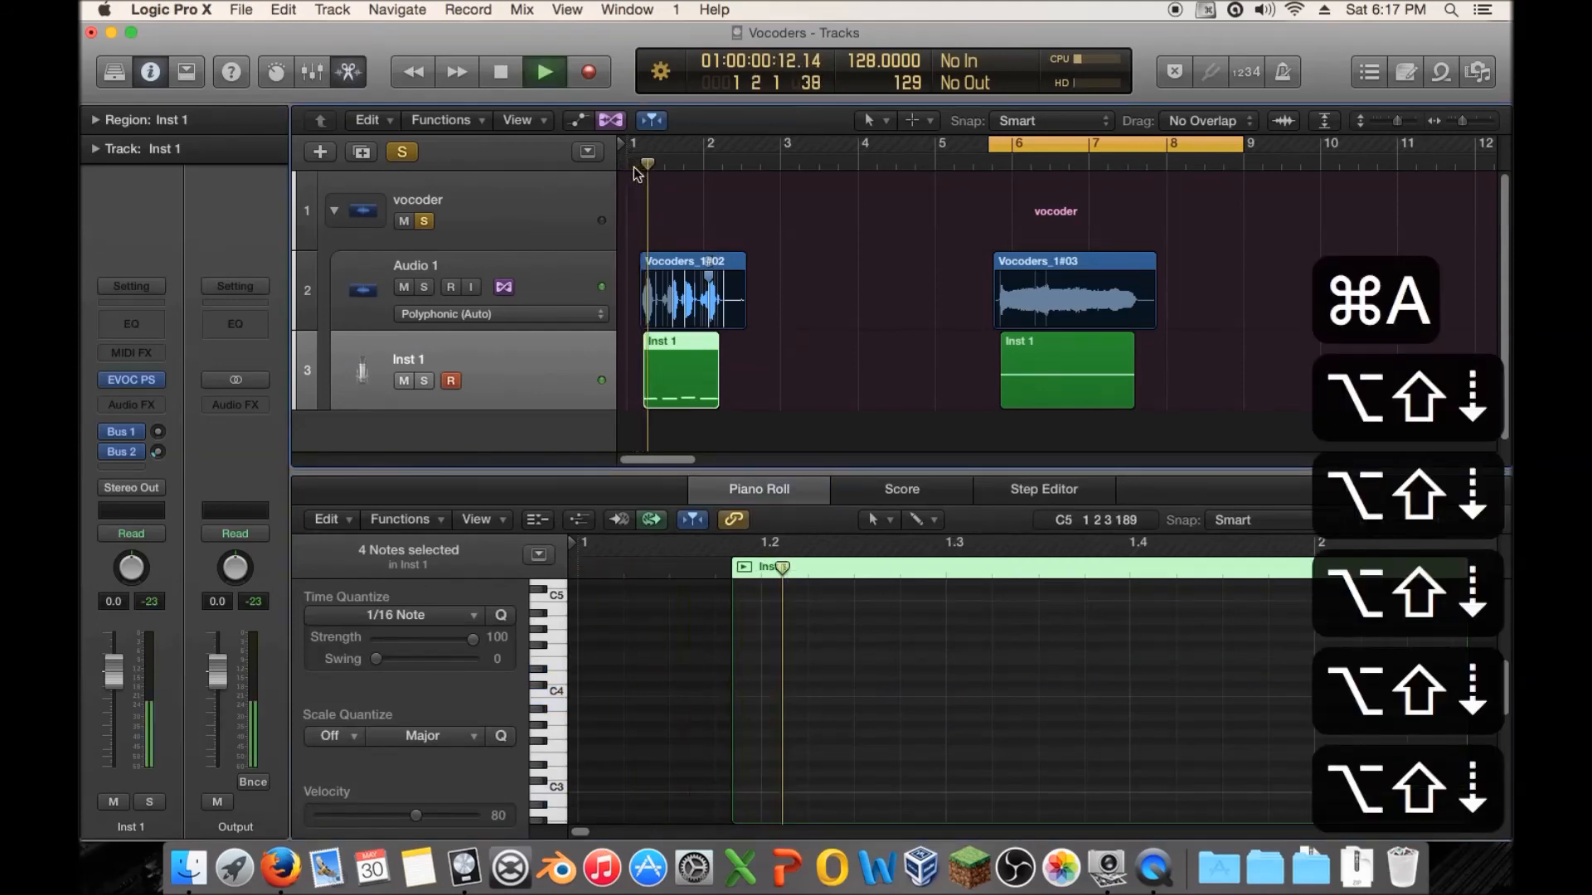
pyautogui.press('space')
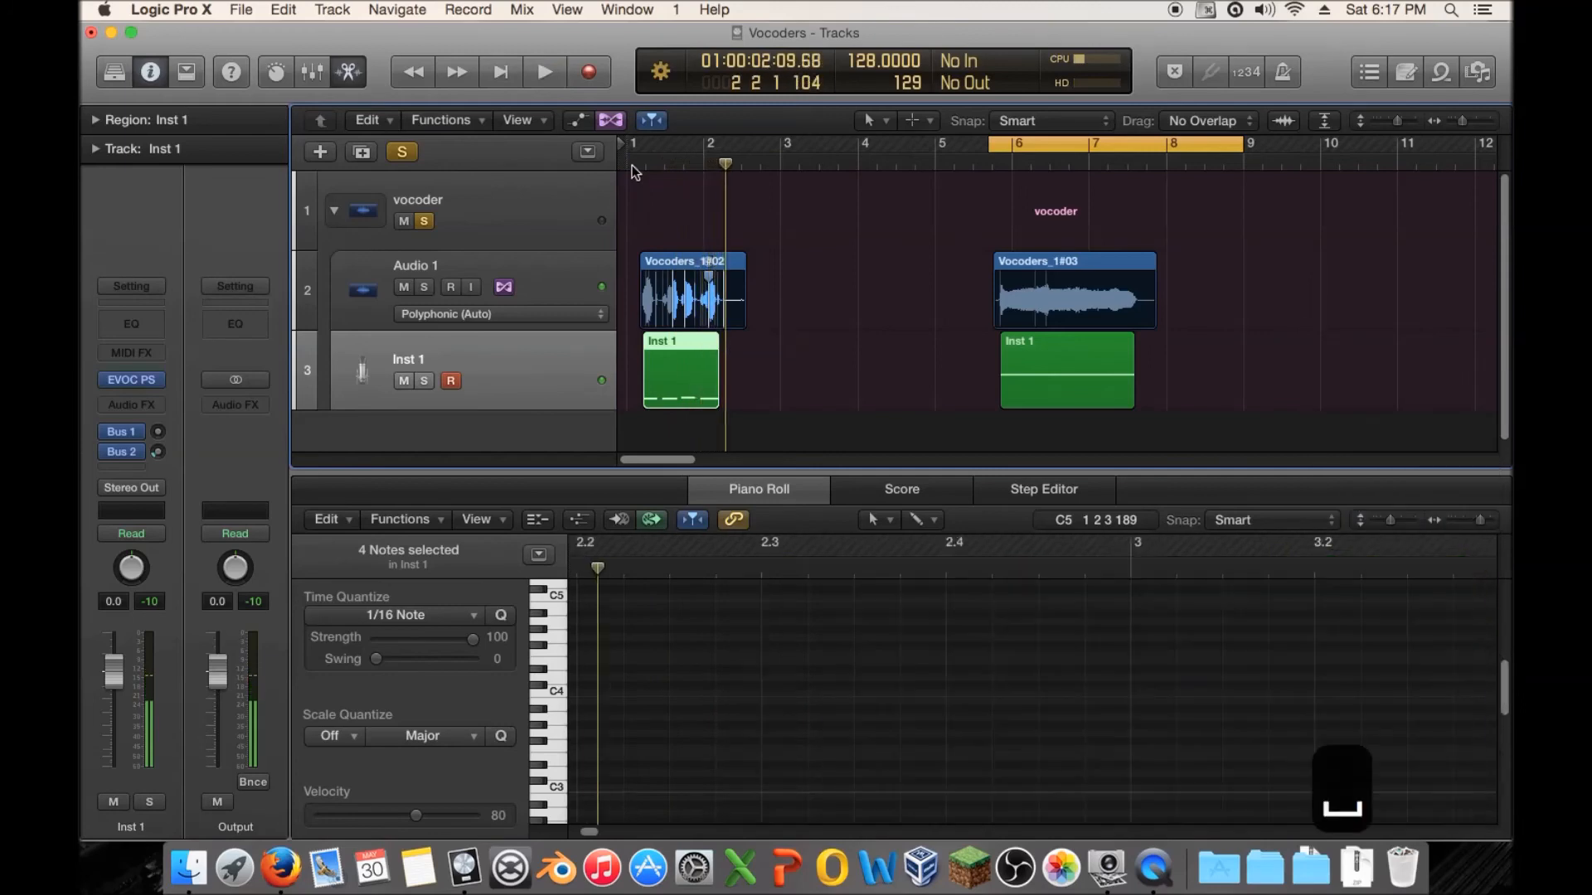
# Step: Adjust the formant shift of the EVOC 20 PolySynth on Inst 1, play the phrase, readjust the shift, and close the plug-in
pyautogui.moveTo(635, 171); pyautogui.dragTo(637, 171)
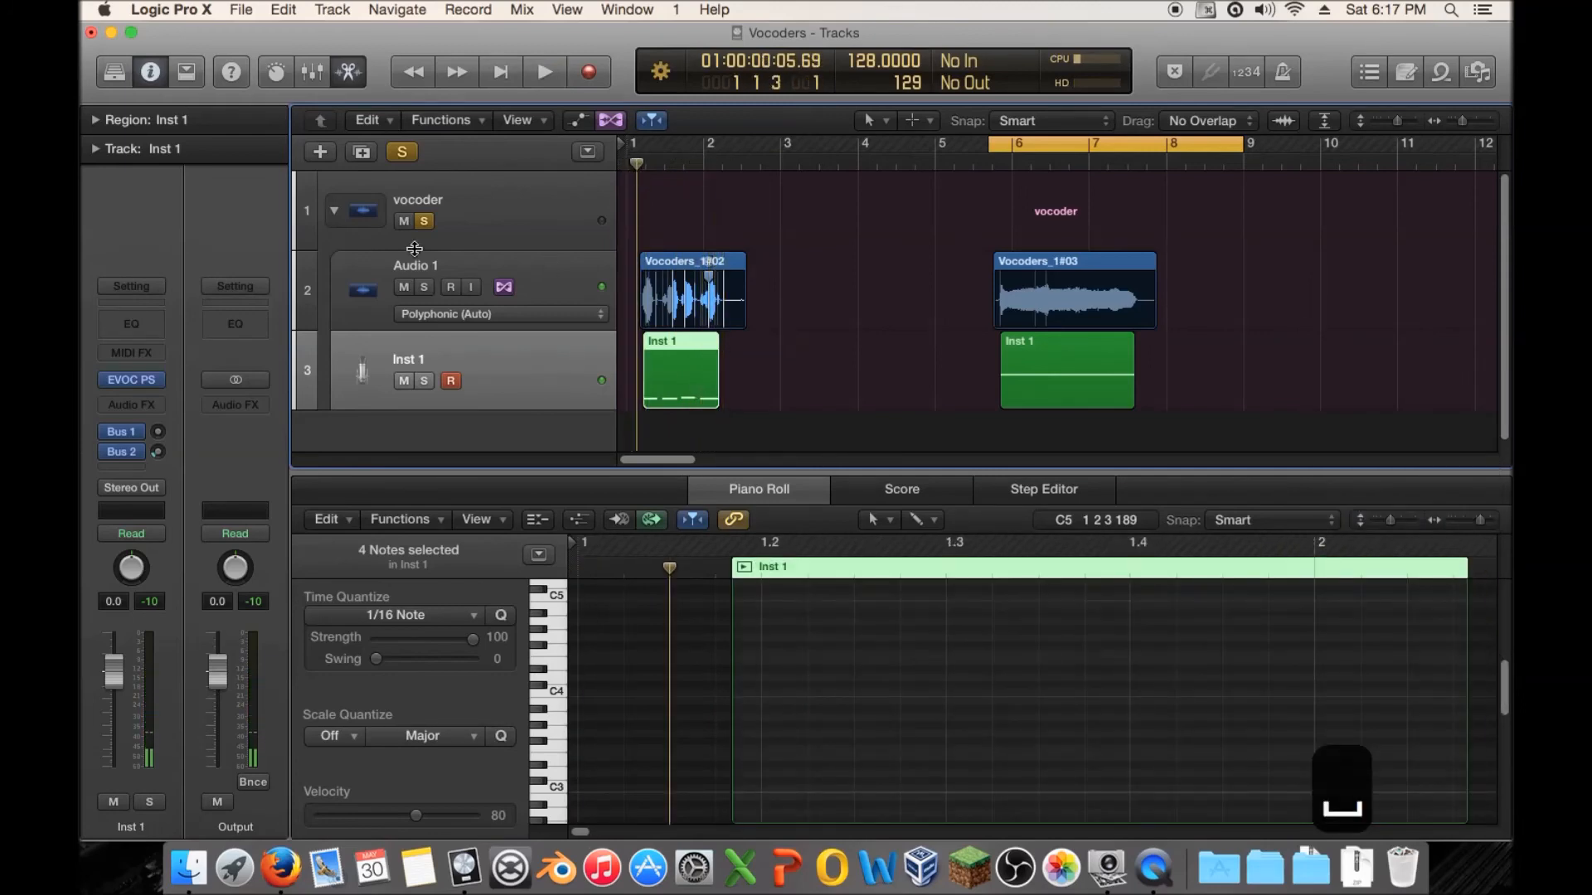
pyautogui.click(379, 270)
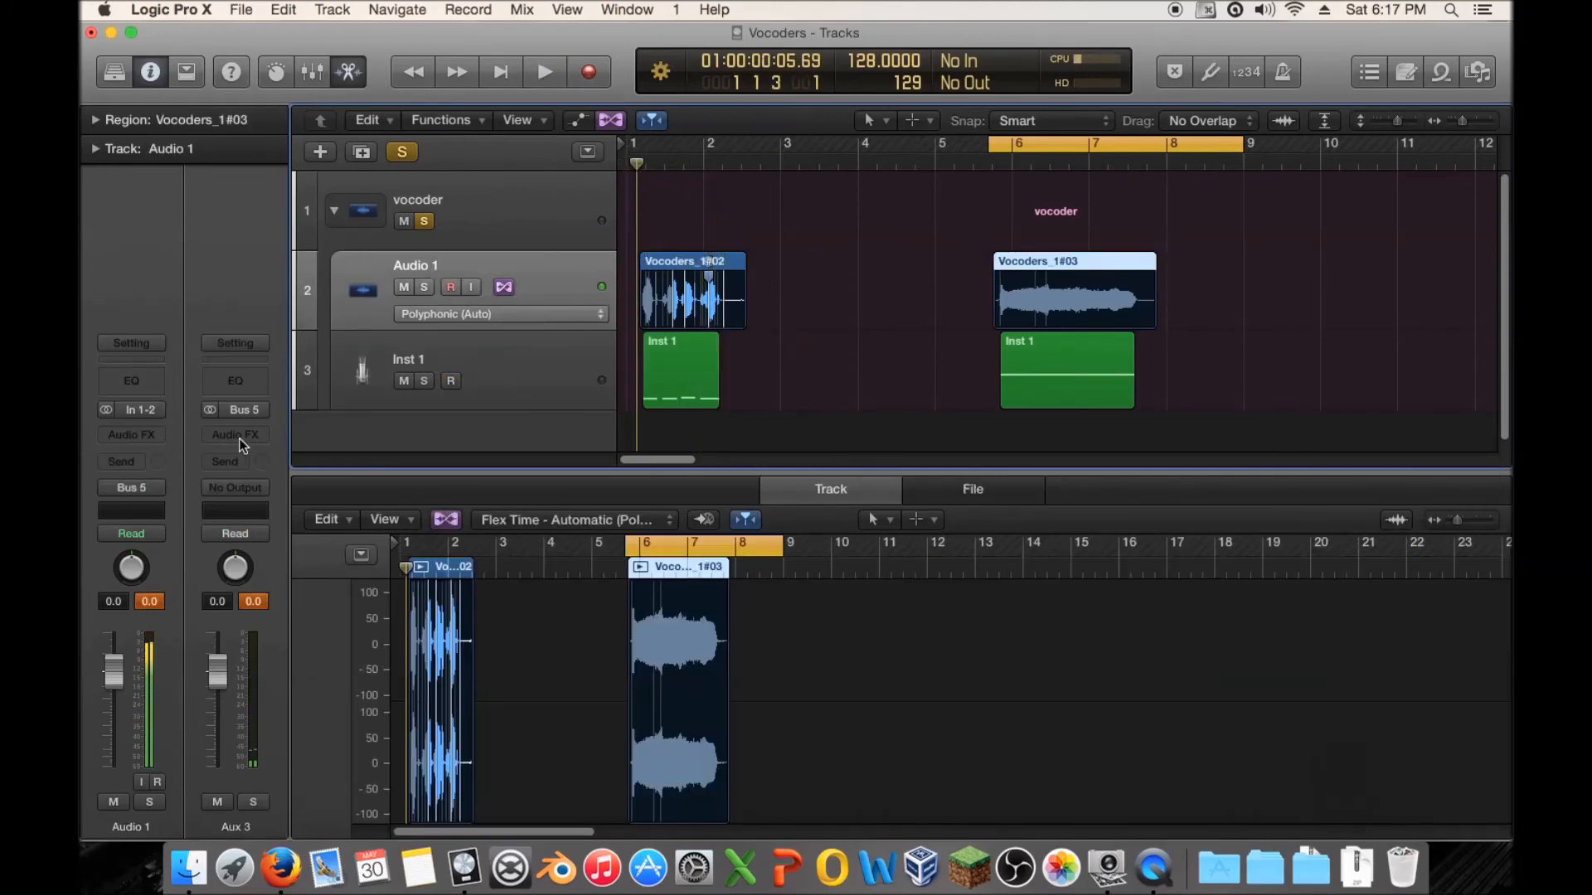
pyautogui.click(483, 358)
pyautogui.click(139, 381)
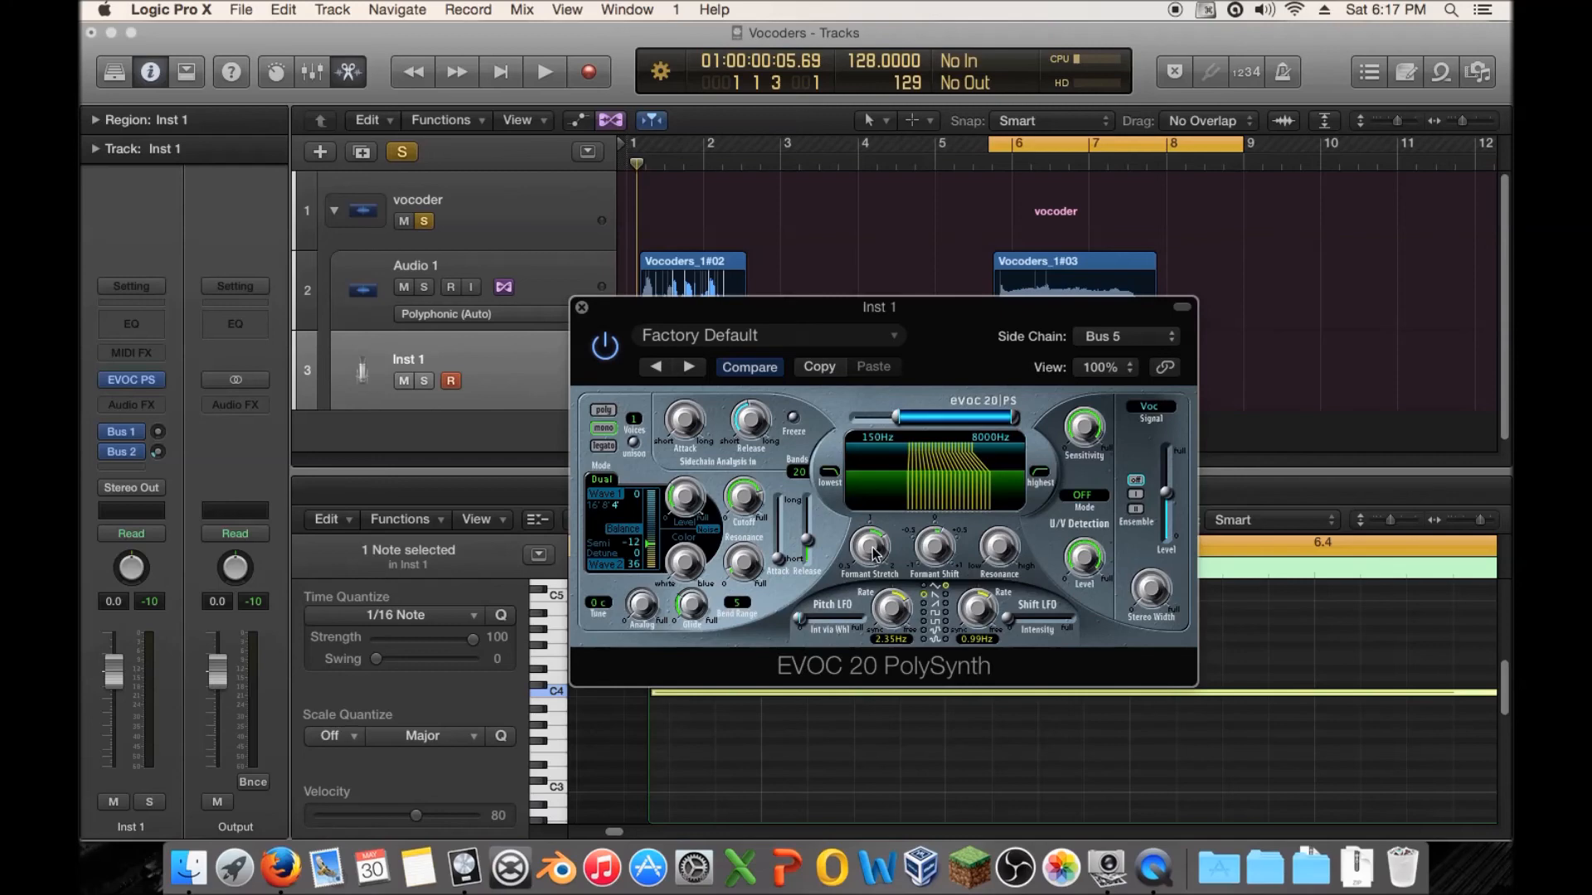
pyautogui.moveTo(937, 547)
pyautogui.mouseDown()
pyautogui.moveTo(929, 614)
pyautogui.moveTo(953, 530)
pyautogui.mouseUp()
pyautogui.click(634, 170)
pyautogui.press('space')
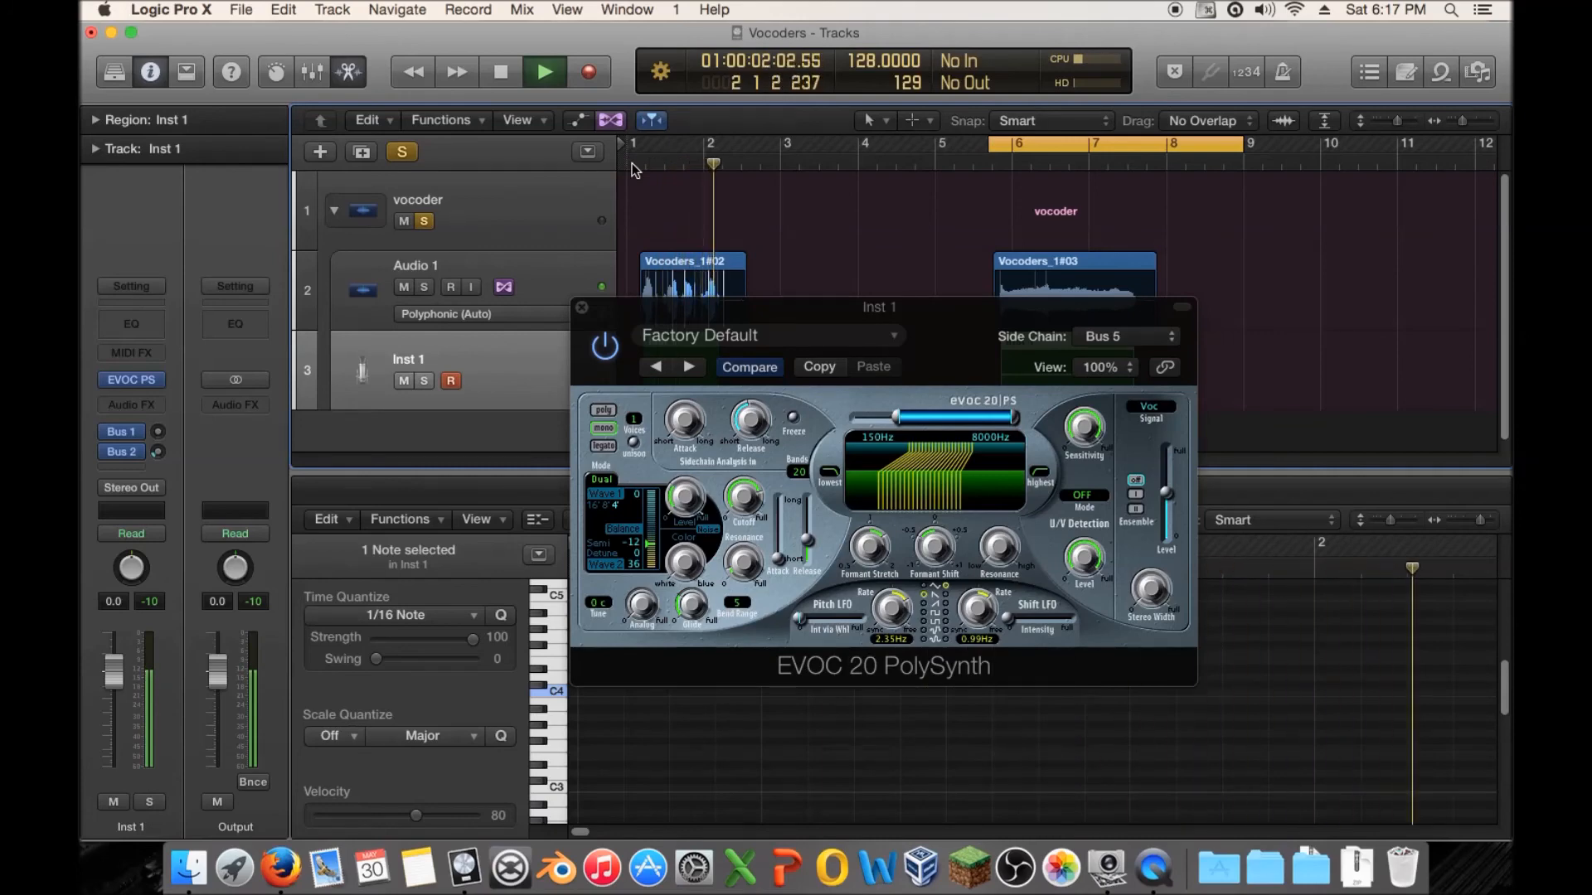
pyautogui.press('space')
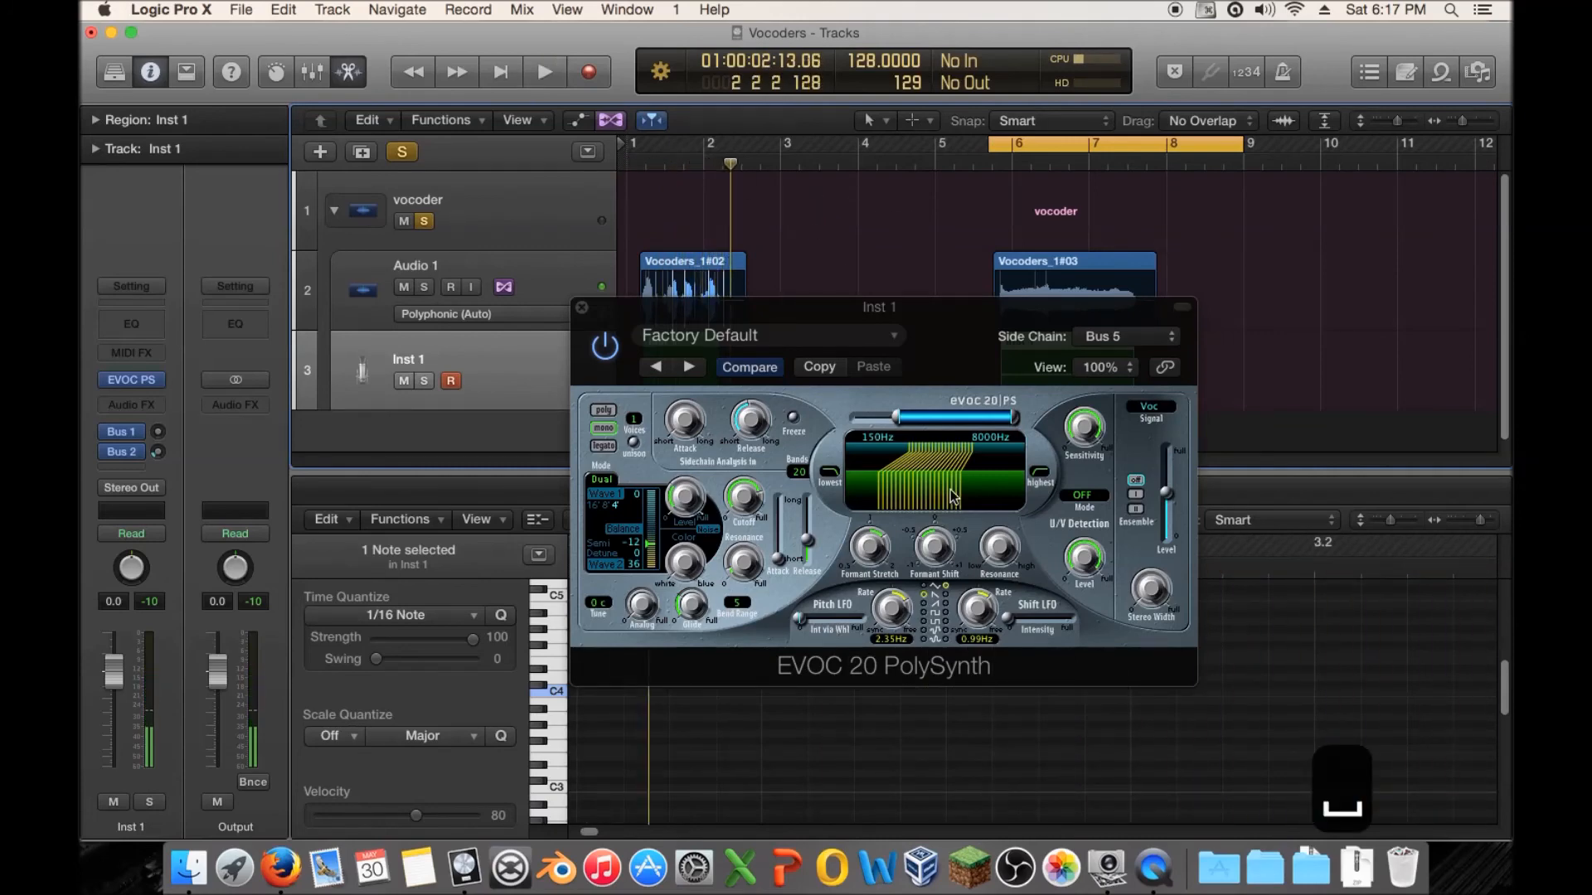
pyautogui.moveTo(934, 557); pyautogui.dragTo(937, 489)
pyautogui.click(581, 308)
# Step: Transpose the four notes of the first region up three octaves and play the phrase from bar 1
pyautogui.hotkey('ctrl', 'a')
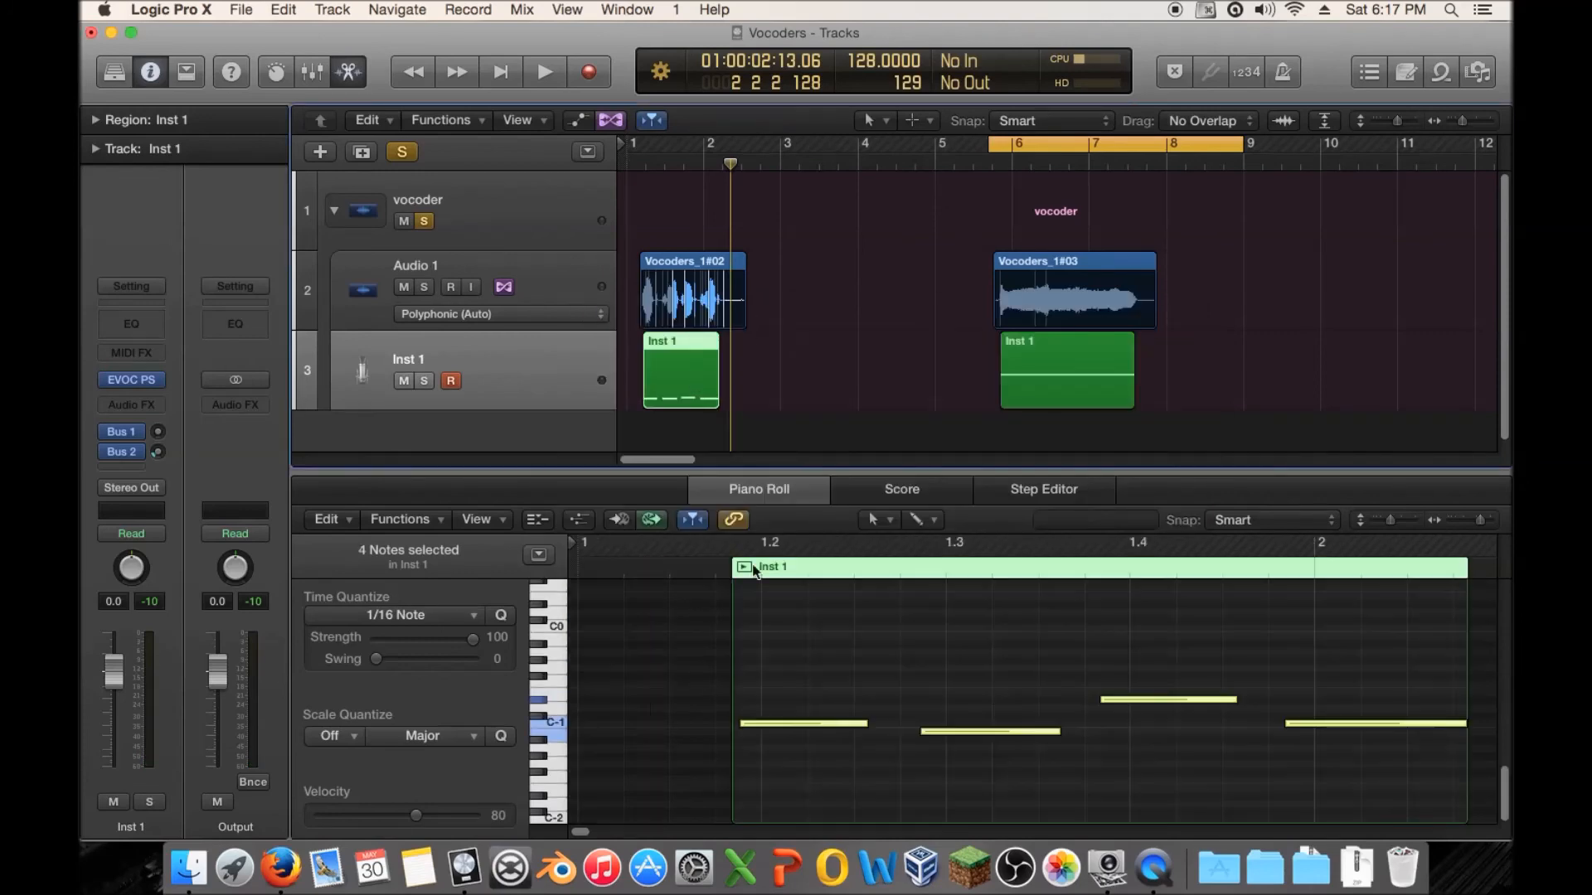
pyautogui.hotkey('alt', 'shift', 'Up')
pyautogui.hotkey('alt', 'shift', 'Up')
pyautogui.hotkey('alt', 'shift', 'Up')
pyautogui.click(635, 168)
pyautogui.press('space')
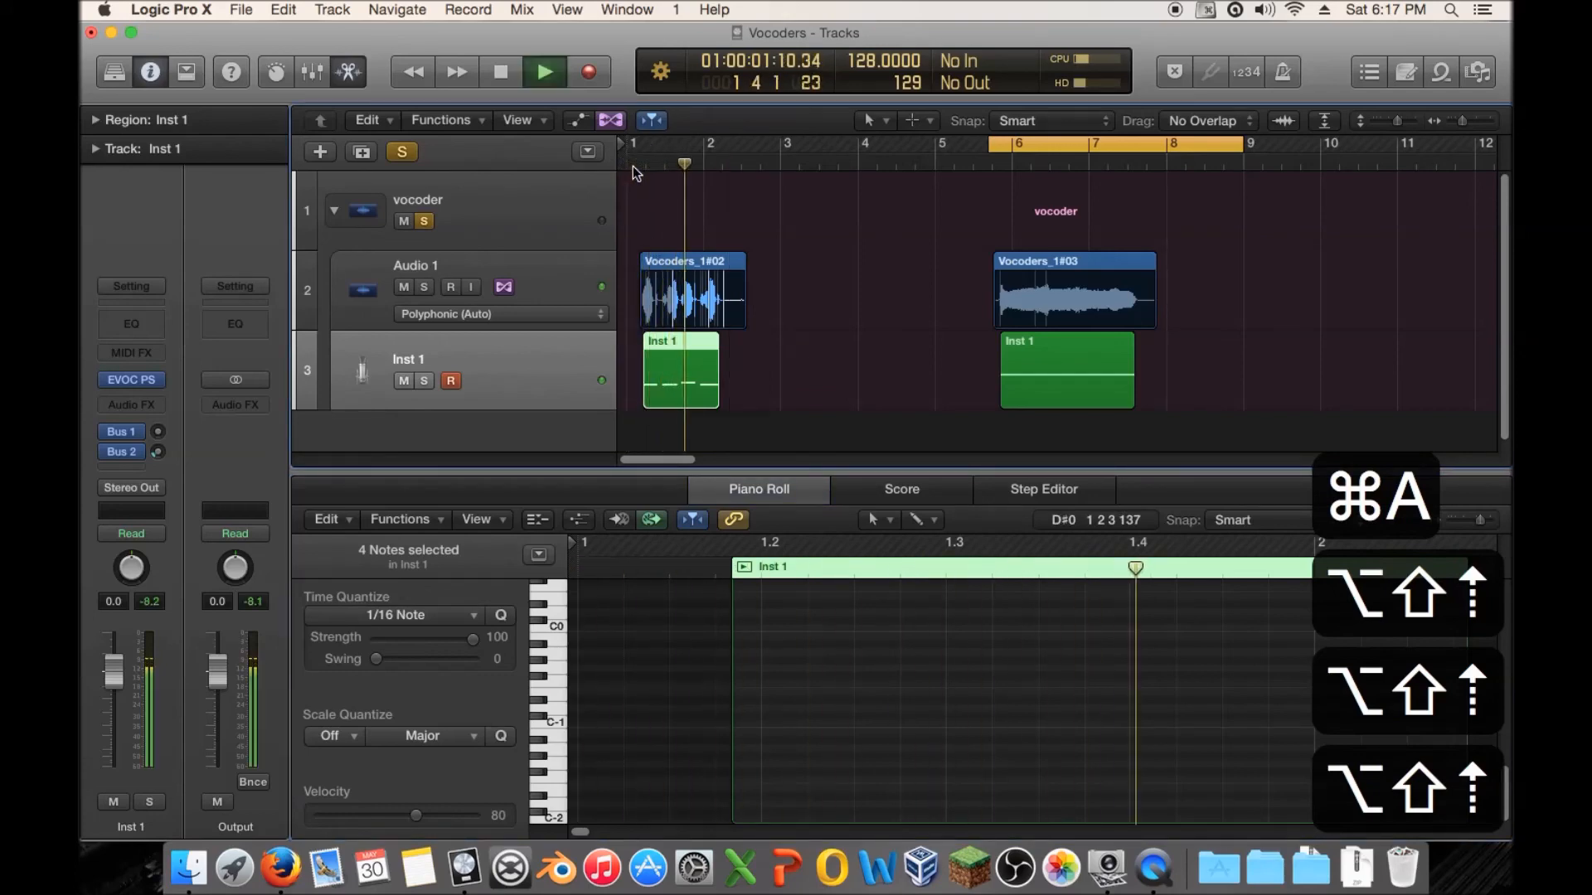
pyautogui.press('space')
# Step: Deselect the first region and turn off the cycle range
pyautogui.click(932, 247)
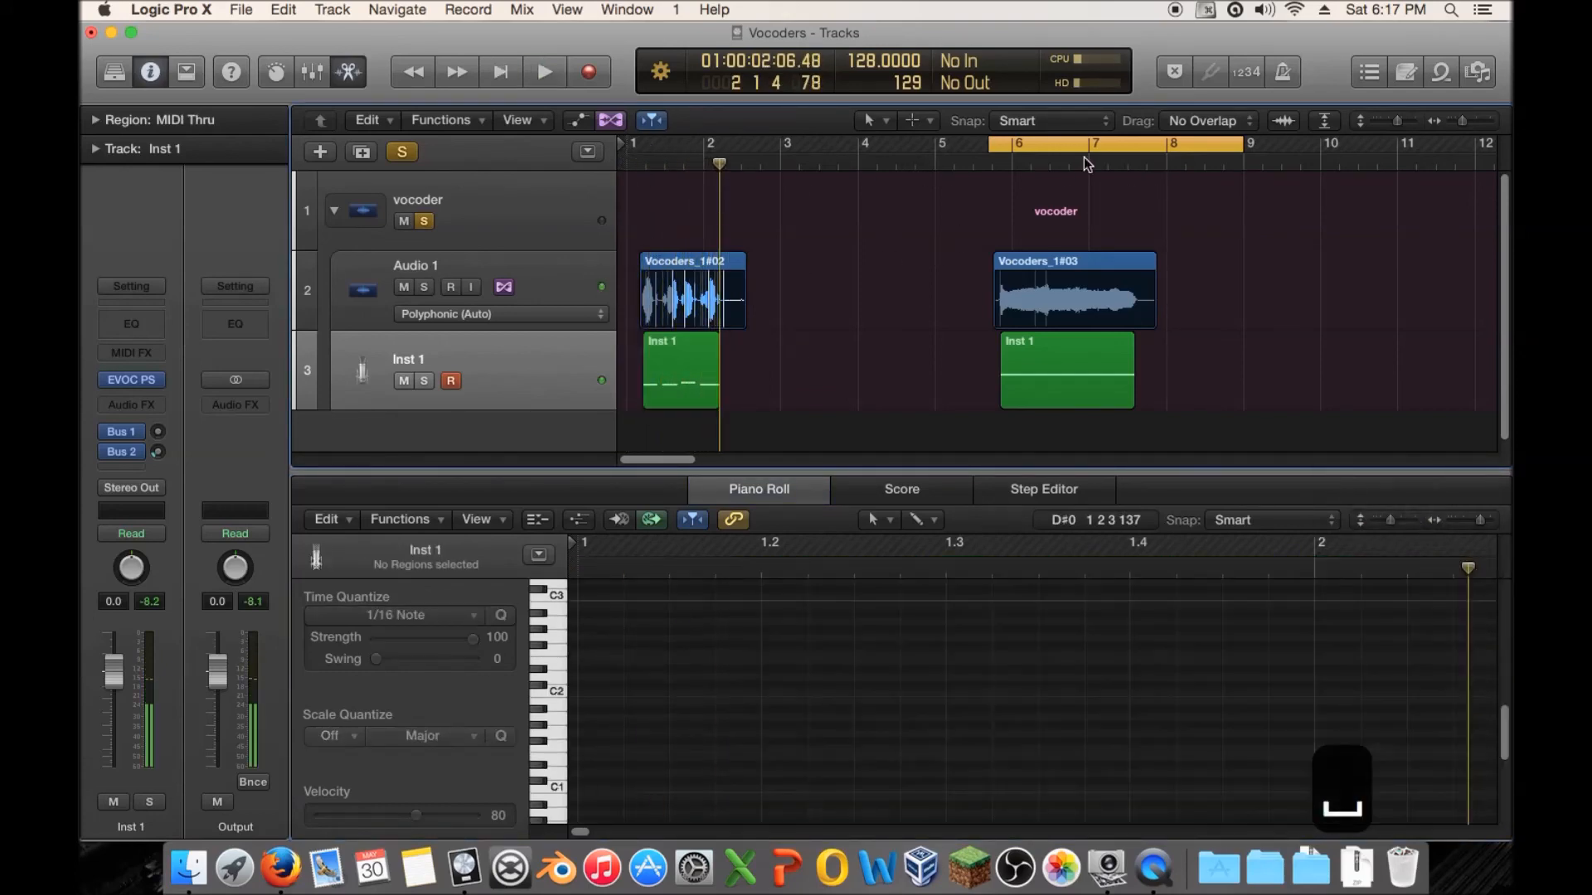
pyautogui.click(1061, 146)
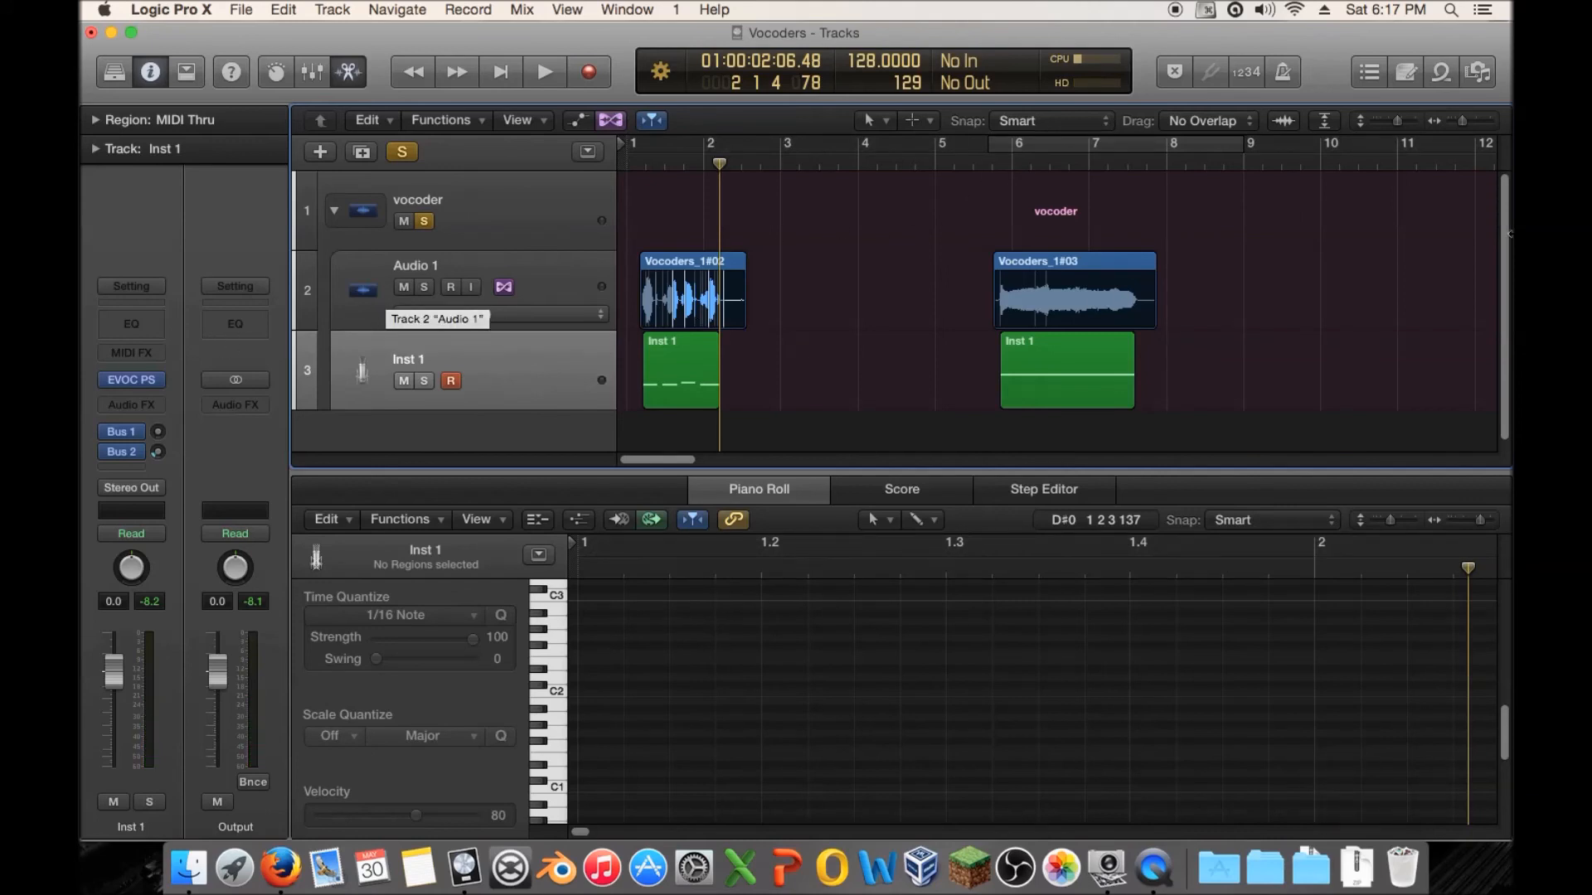
# Step: Move the playhead to the start of the first audio region on Audio 1
pyautogui.moveTo(1462, 122); pyautogui.dragTo(1467, 122)
pyautogui.hscroll(-5, 797, 241)
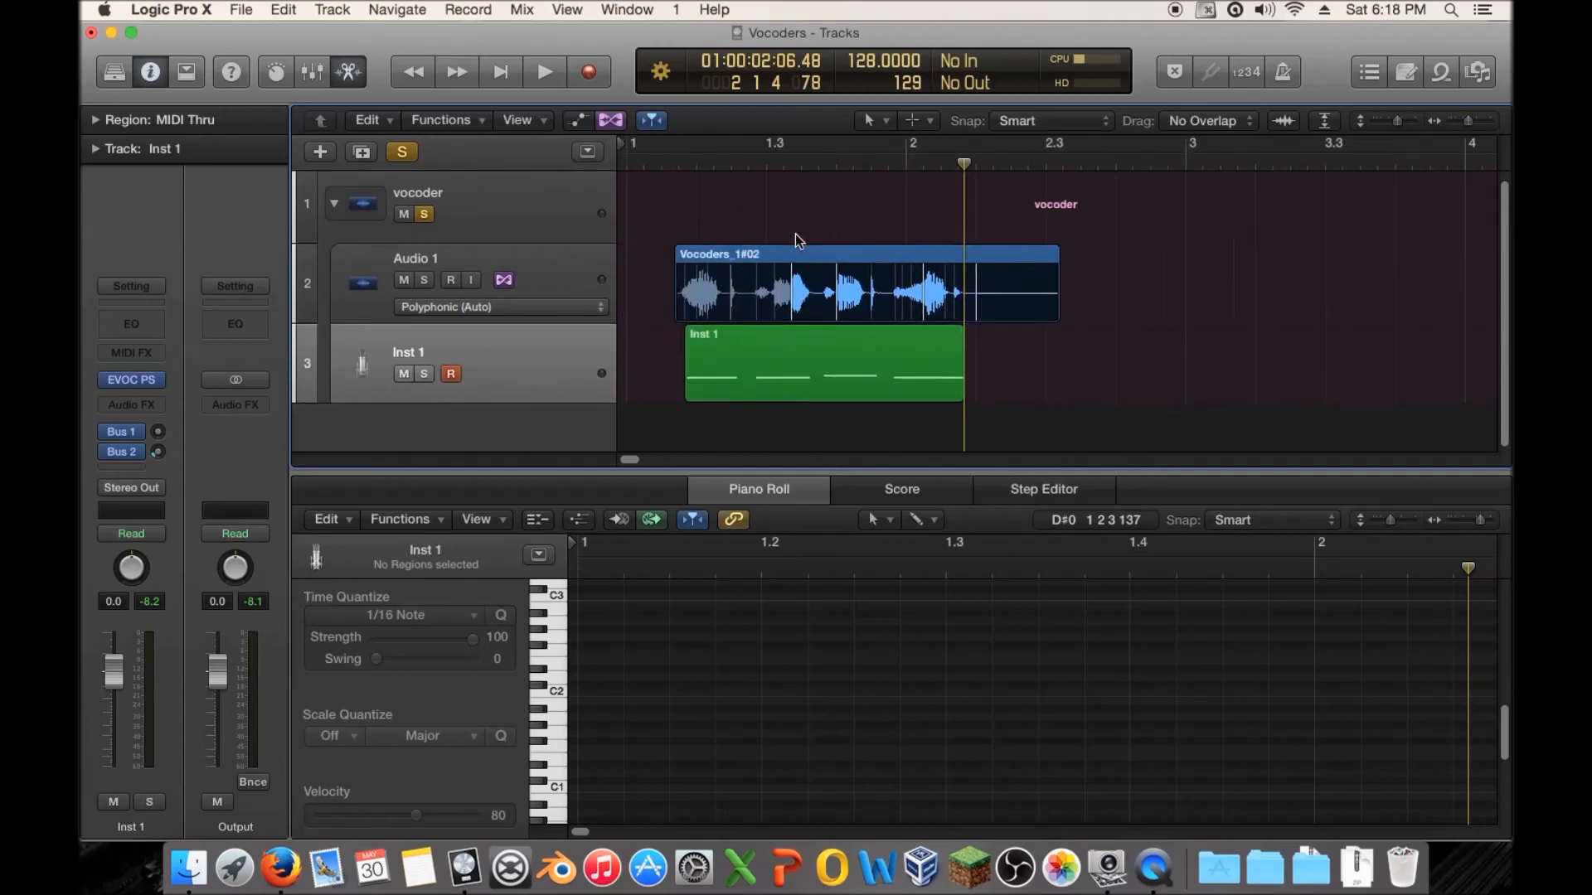
pyautogui.moveTo(721, 164); pyautogui.dragTo(678, 164)
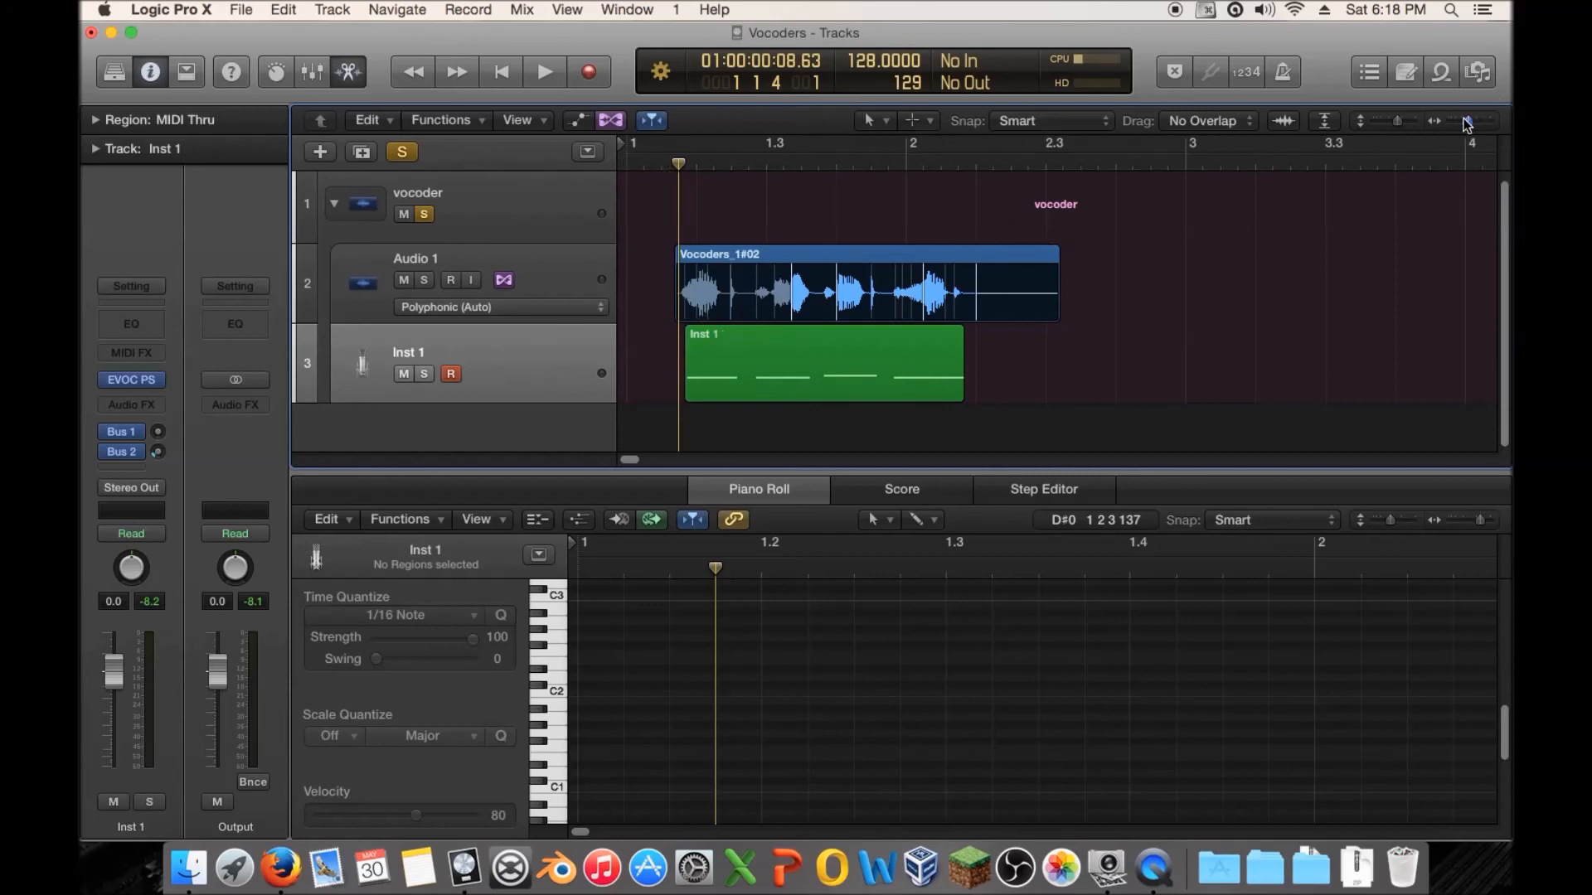
pyautogui.moveTo(1468, 122); pyautogui.dragTo(1460, 122)
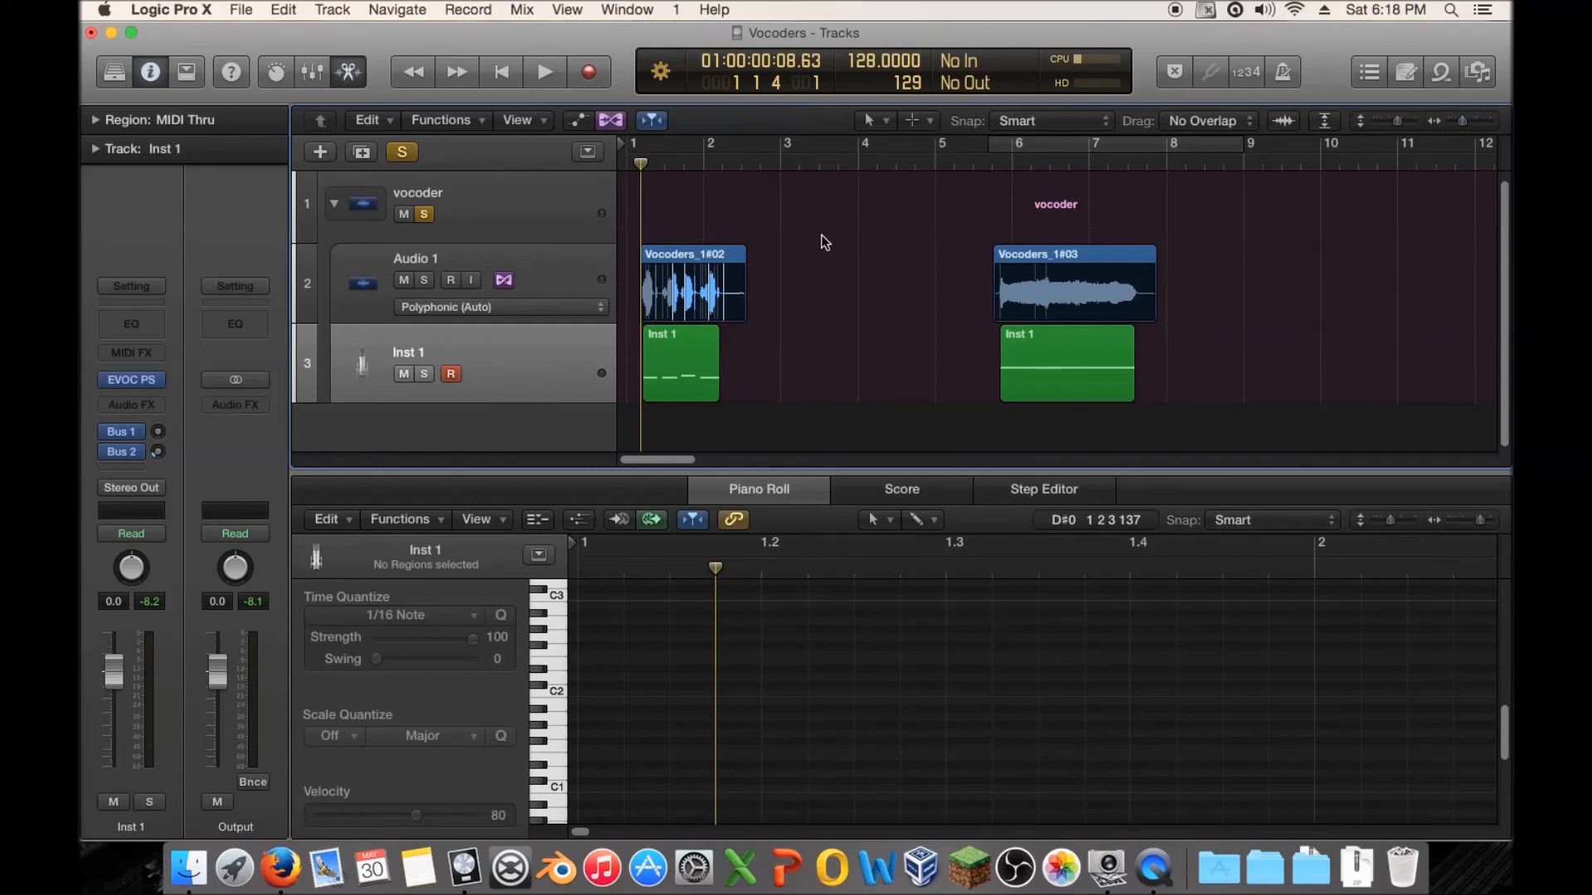
# Step: Select the first audio region, Vocoders_1#02, on the Audio 1 track and examine it against the MIDI region below
pyautogui.click(714, 265)
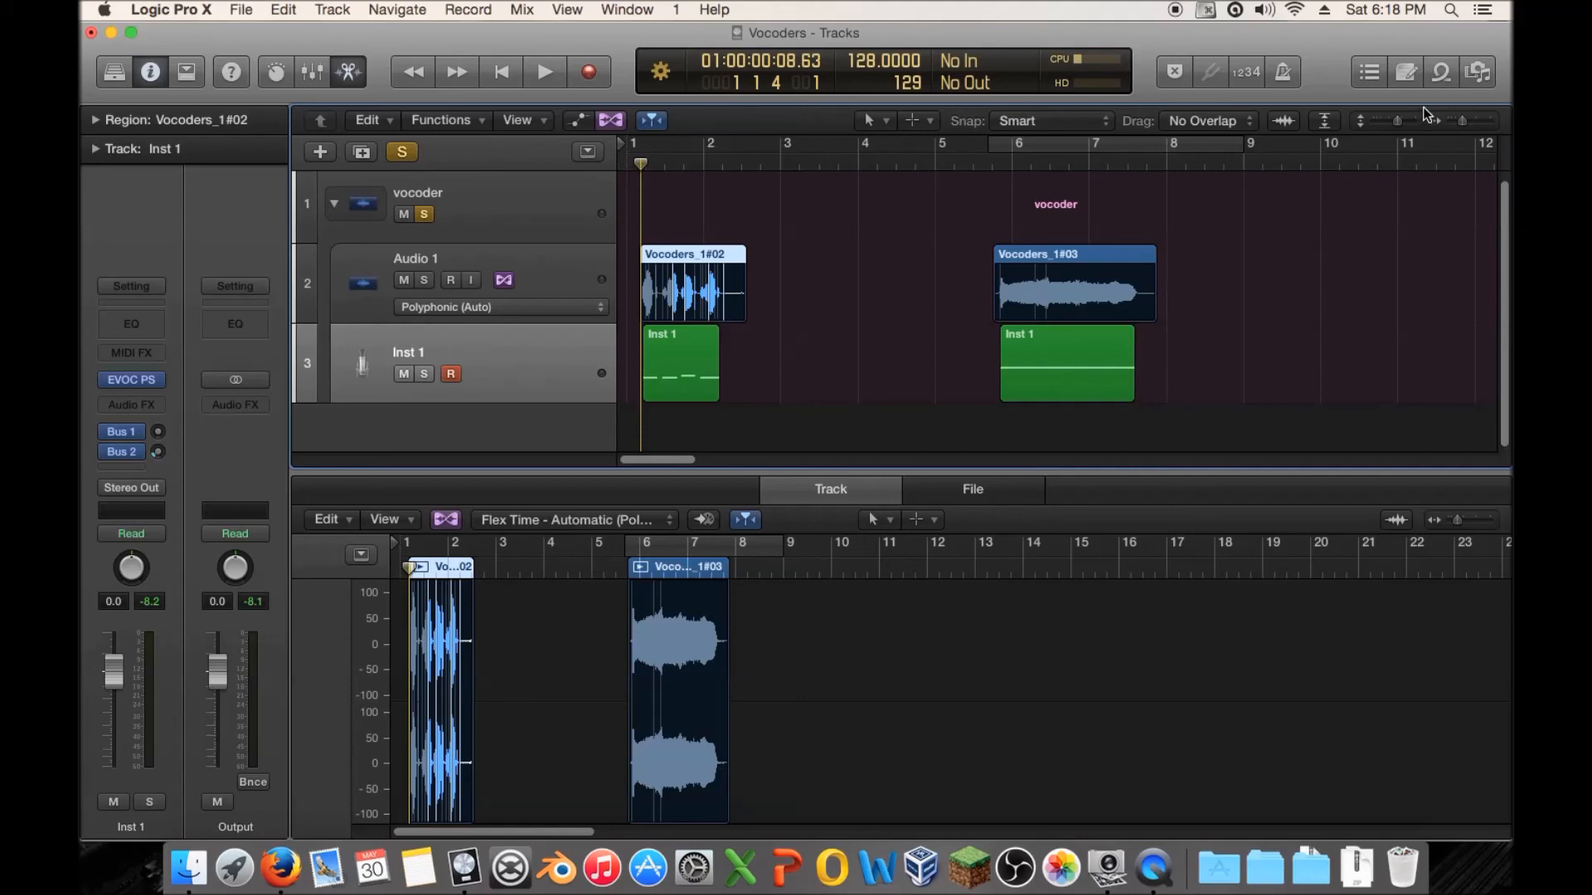
pyautogui.moveTo(1466, 121); pyautogui.dragTo(1470, 122)
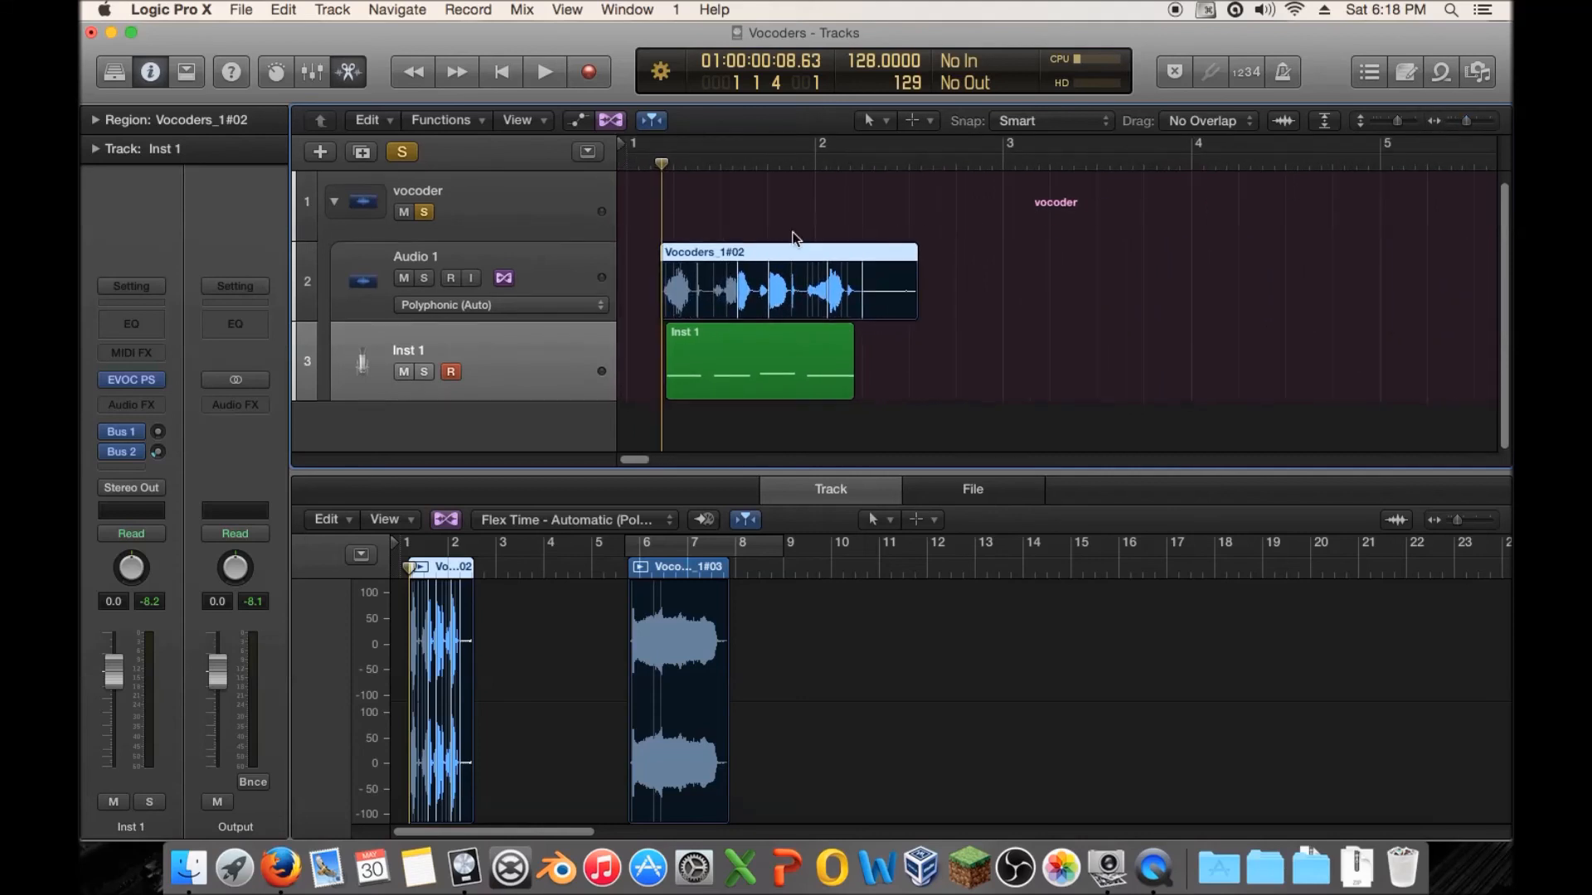
pyautogui.moveTo(662, 164)
pyautogui.mouseDown()
pyautogui.moveTo(628, 167)
pyautogui.moveTo(660, 170)
pyautogui.mouseUp()
pyautogui.moveTo(786, 207); pyautogui.dragTo(884, 270)
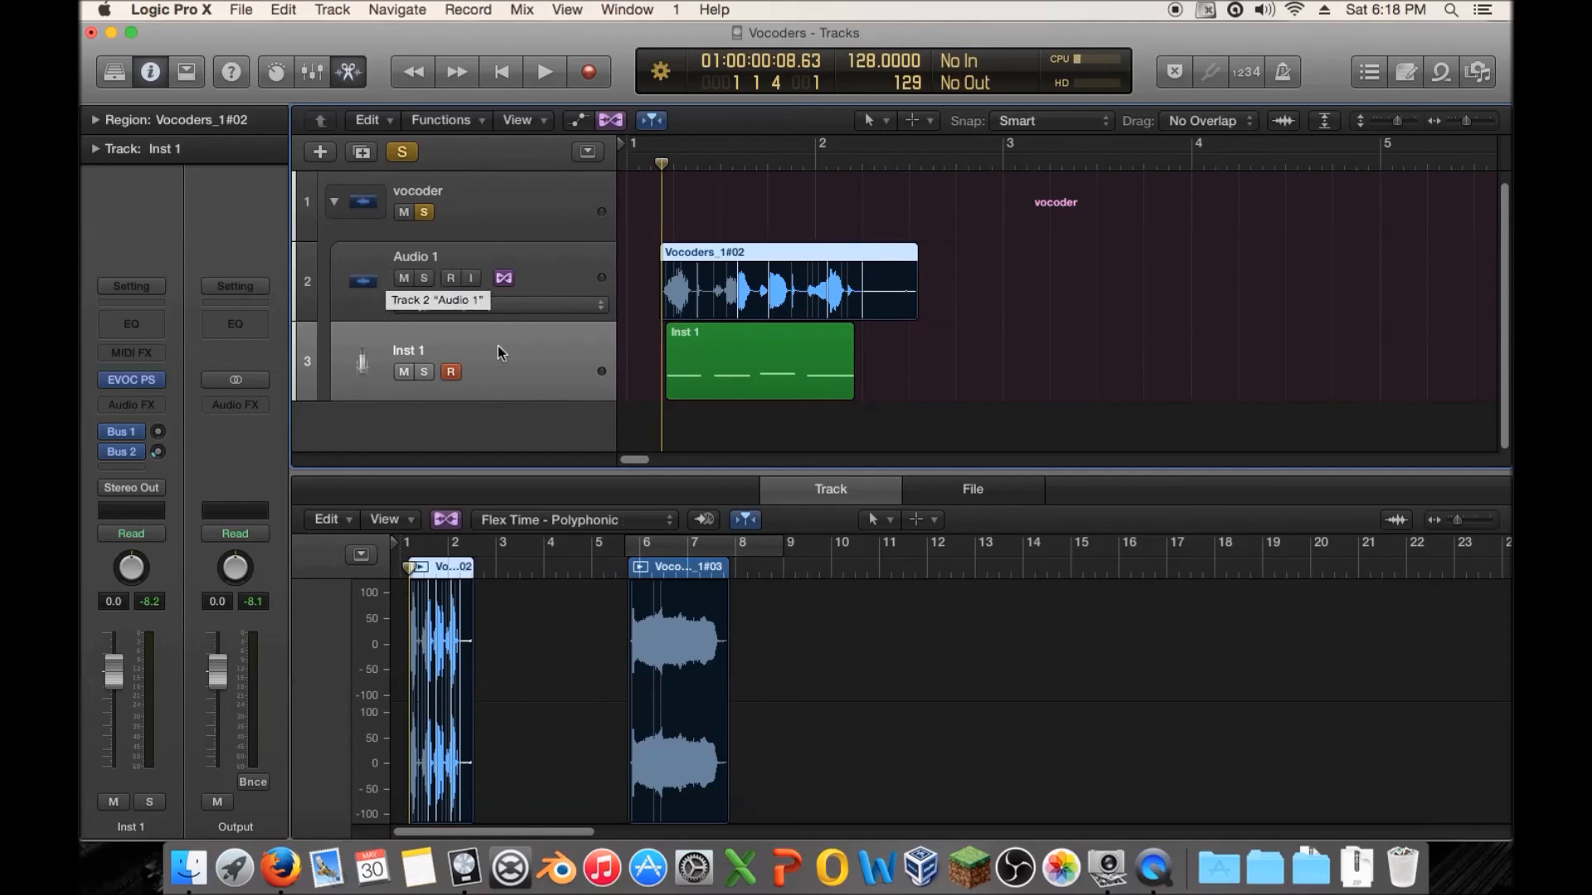
pyautogui.moveTo(1466, 121); pyautogui.dragTo(1456, 129)
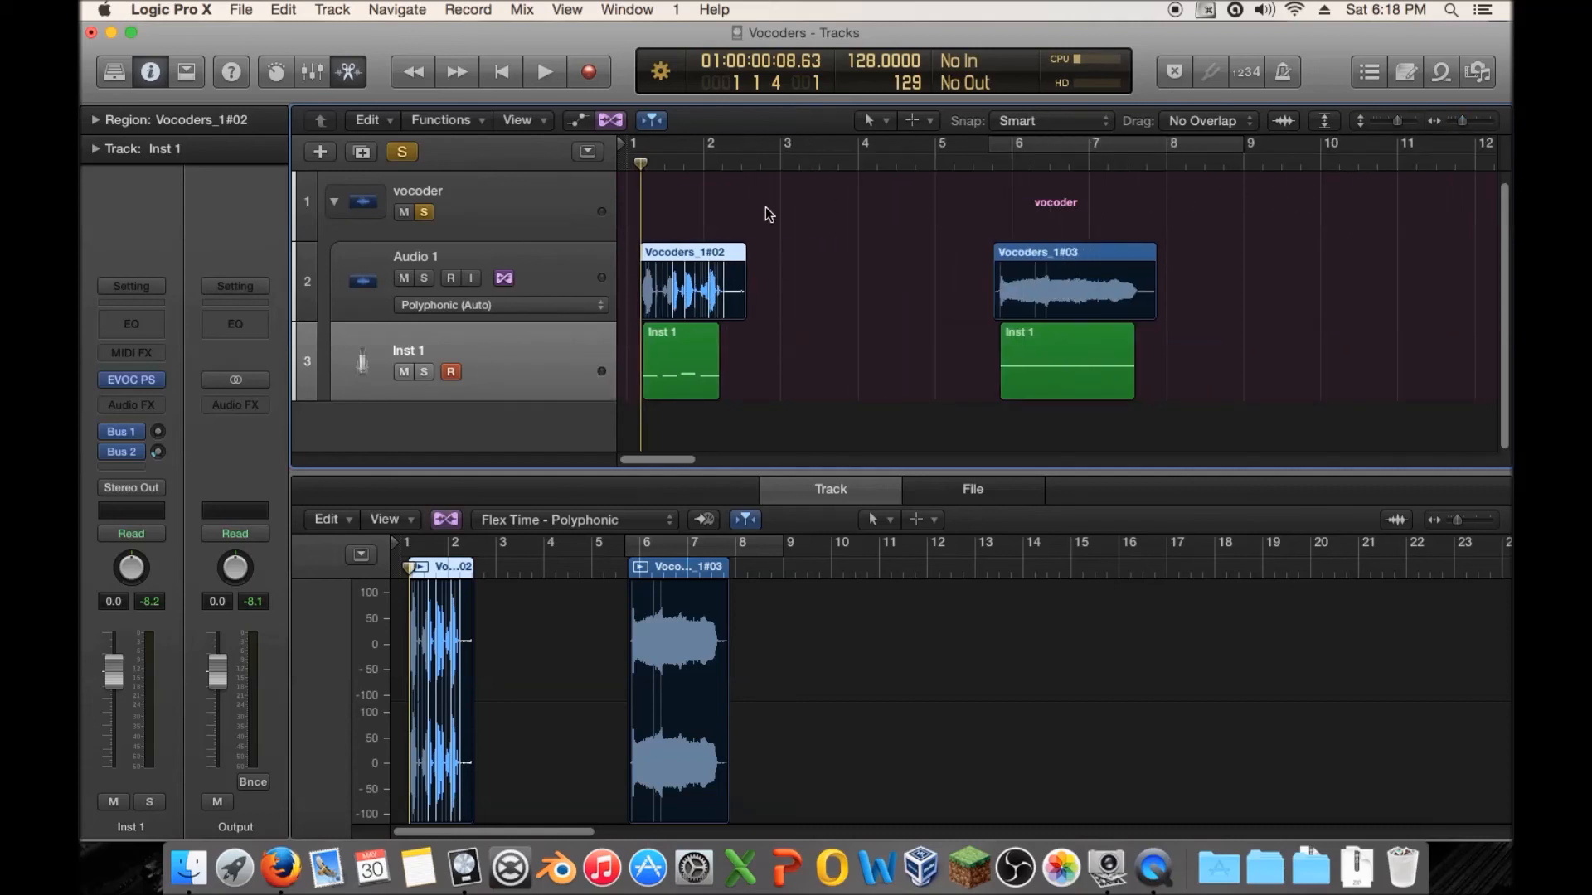
# Step: Return the playhead to bar 1, open the EVOC 20 PolySynth on Inst 1, and place its window clear of the first regions
pyautogui.moveTo(644, 162); pyautogui.dragTo(618, 165)
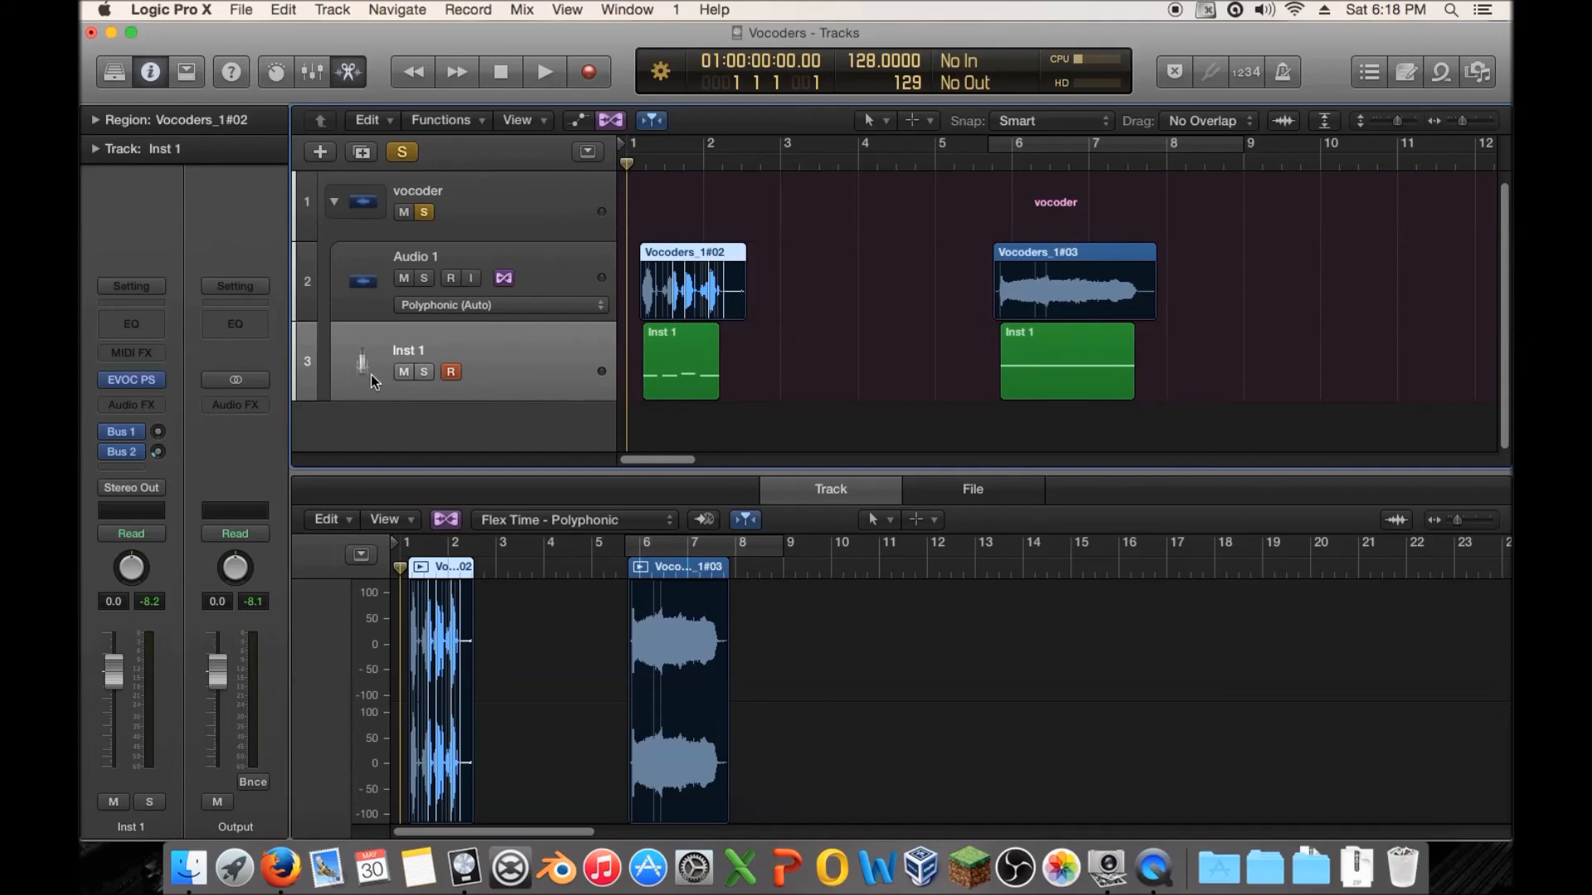
pyautogui.click(130, 381)
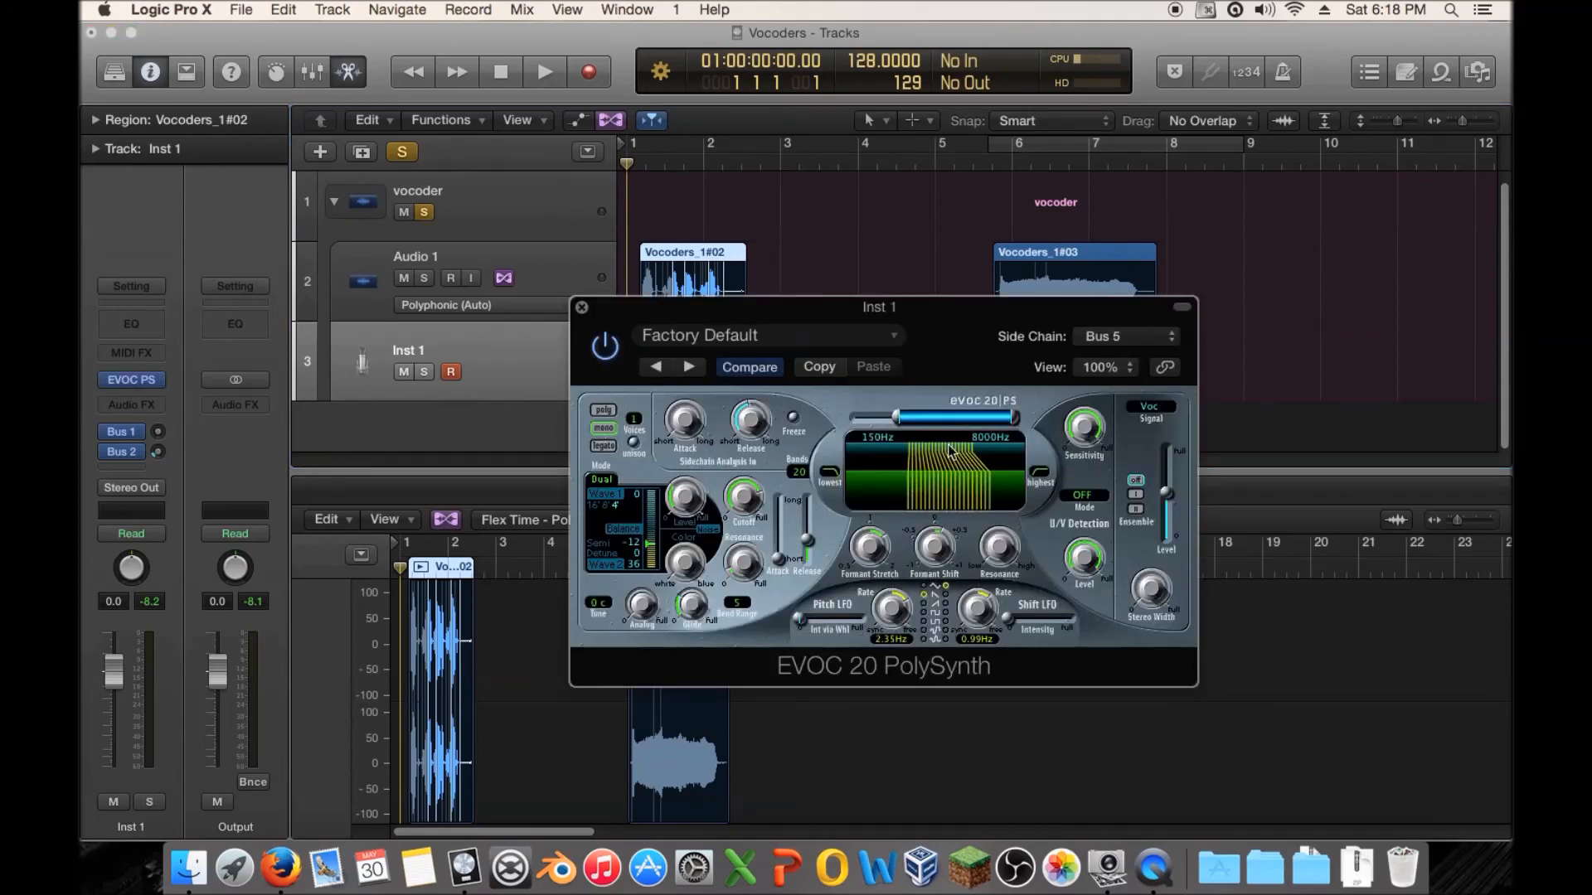
pyautogui.moveTo(932, 327); pyautogui.dragTo(1183, 255)
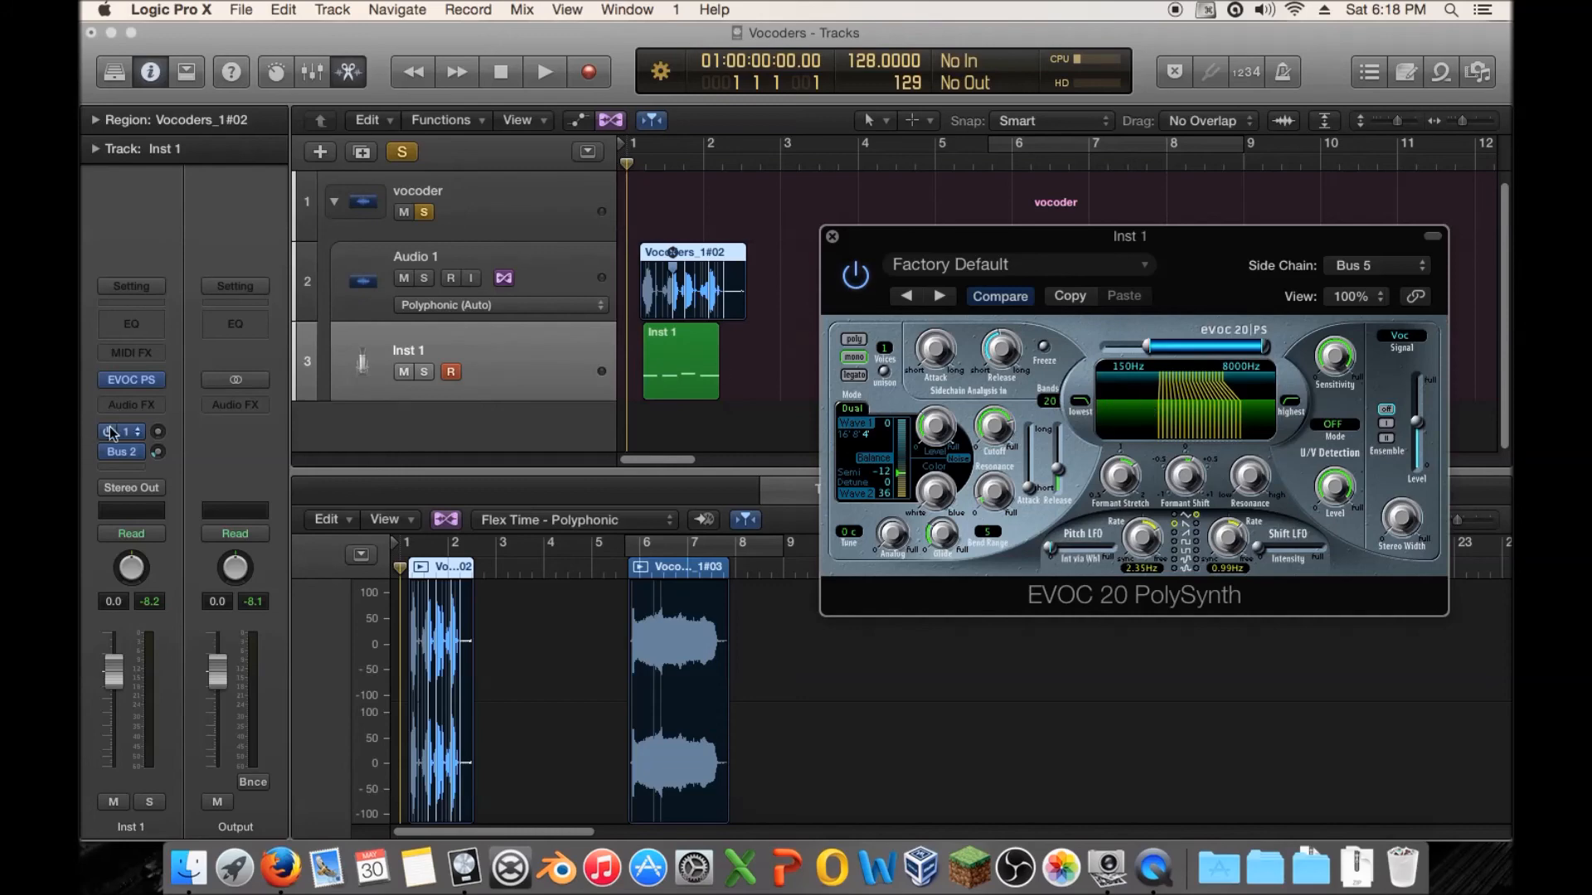
# Step: Create one software instrument track and load the SynthMaster 2.6 Instrument on it
pyautogui.click(319, 153)
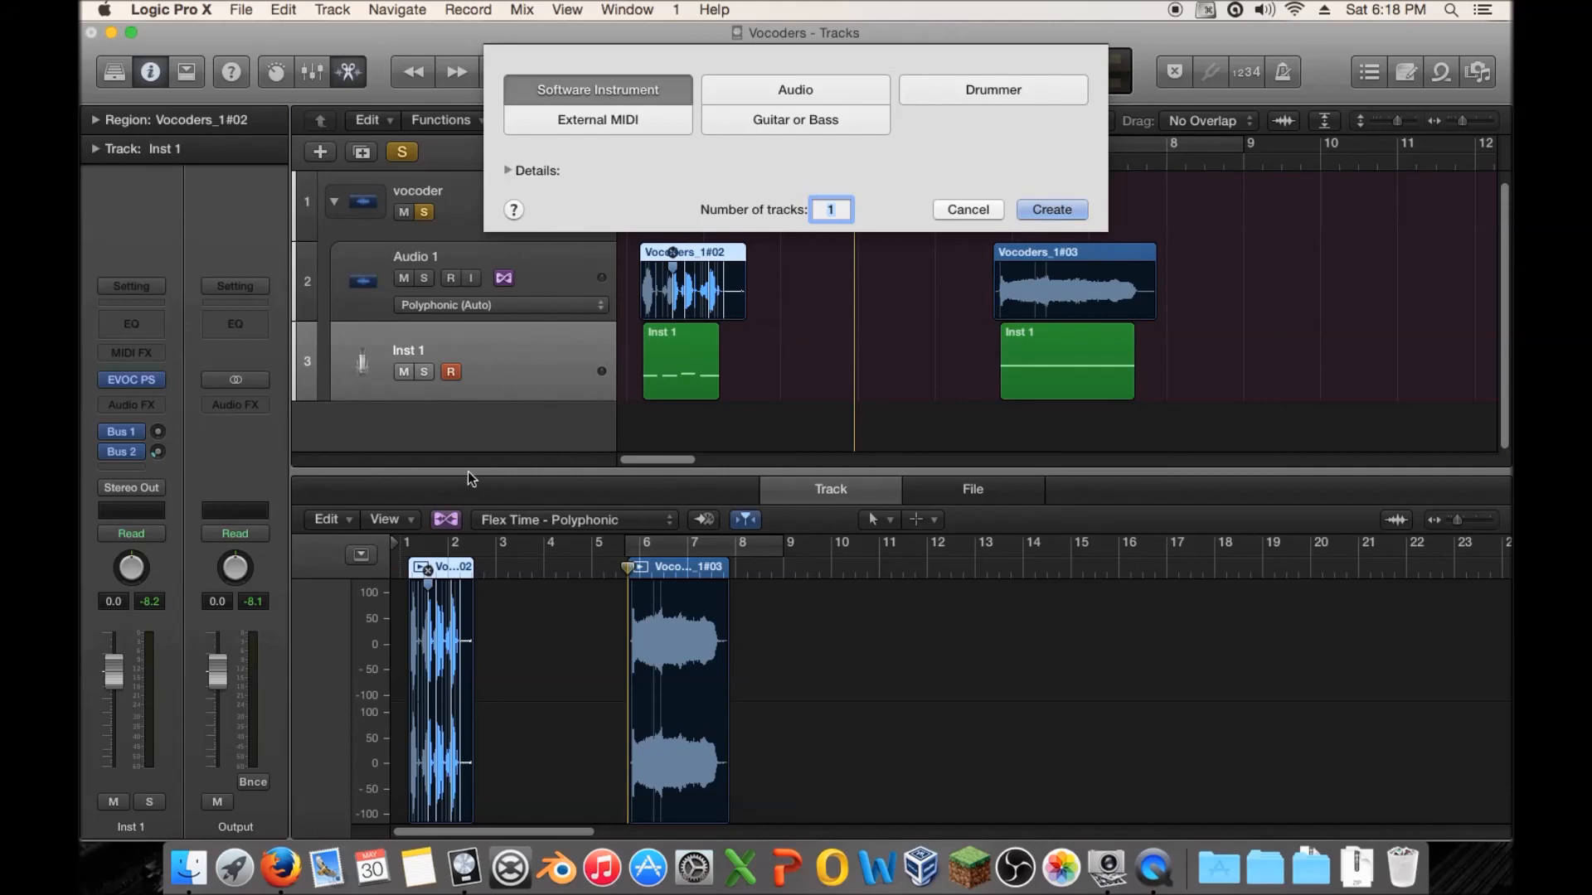
pyautogui.click(1049, 210)
pyautogui.click(361, 381)
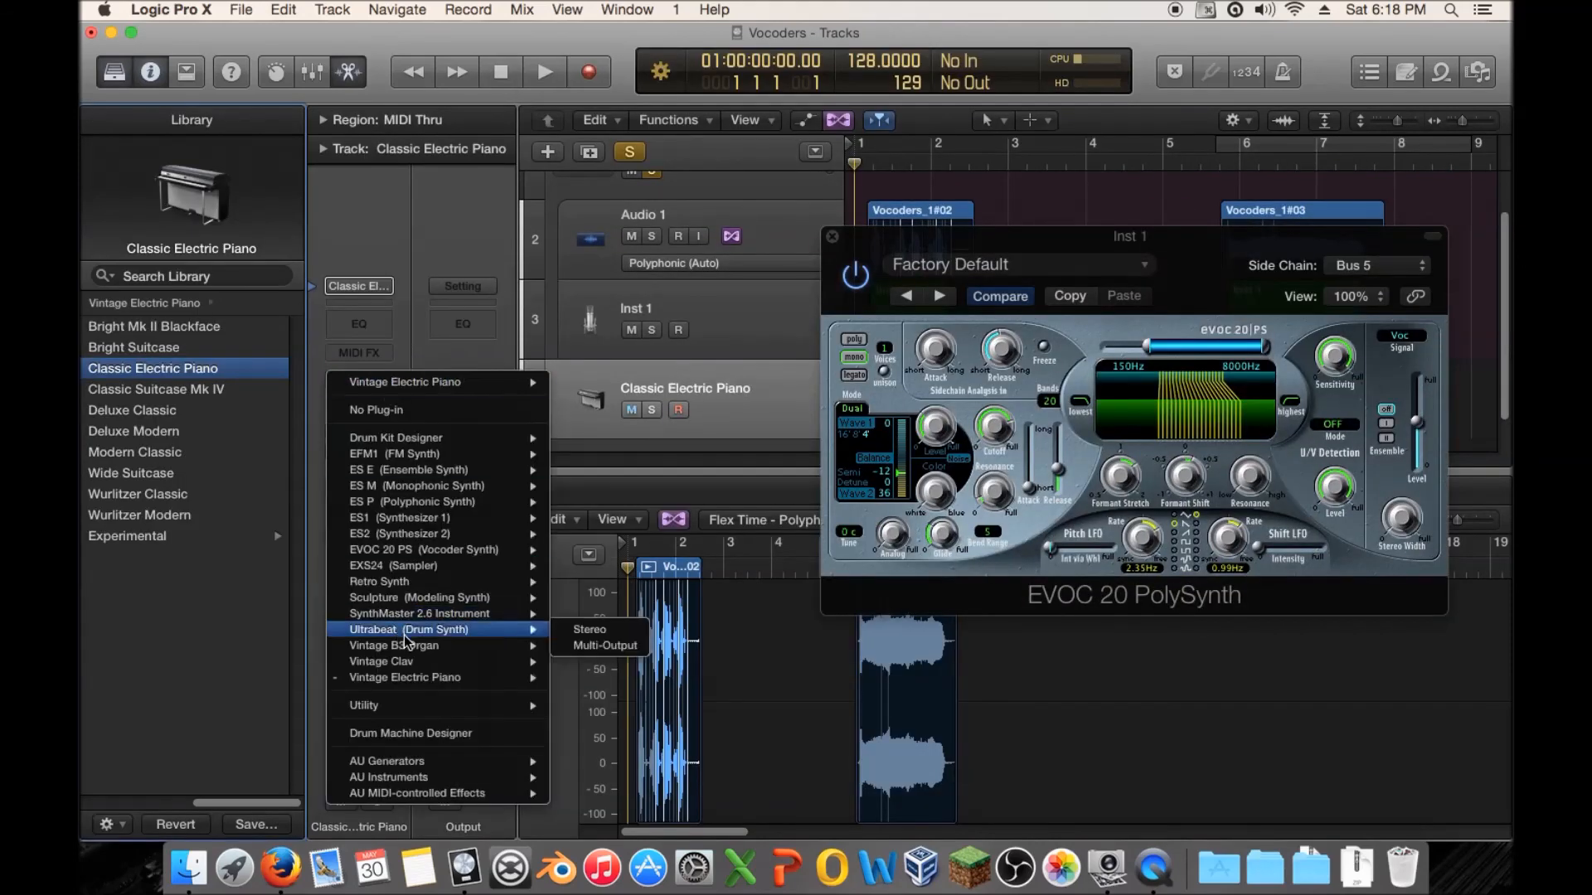
pyautogui.click(585, 615)
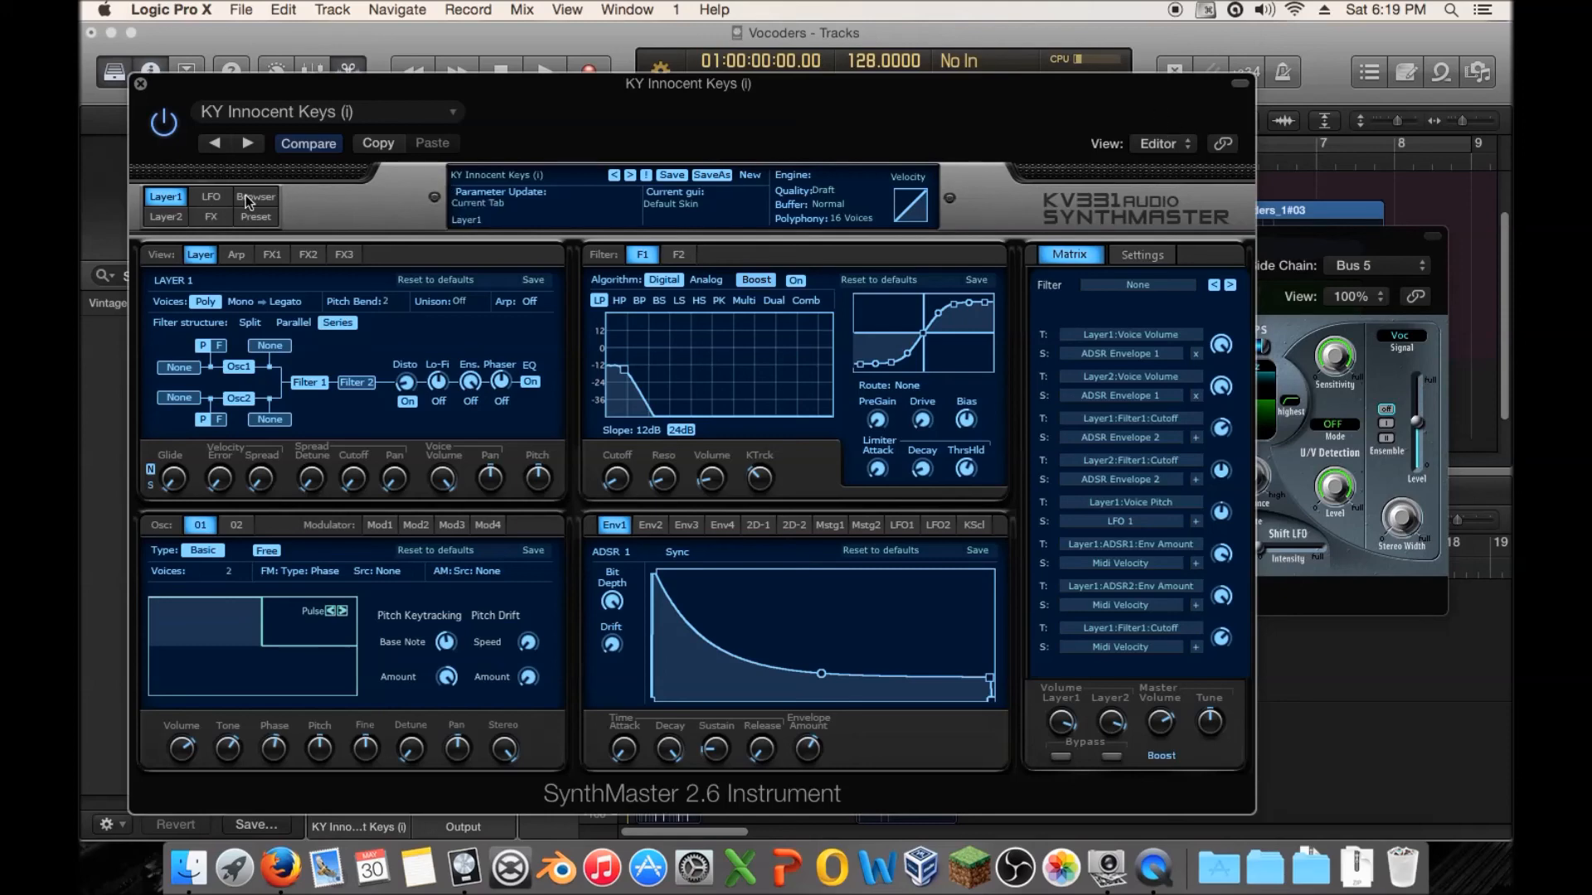
# Step: In SynthMaster's FX section, set the vocoder modulator to Audio Input, and load the Lookup preset for the vocoder
pyautogui.click(209, 218)
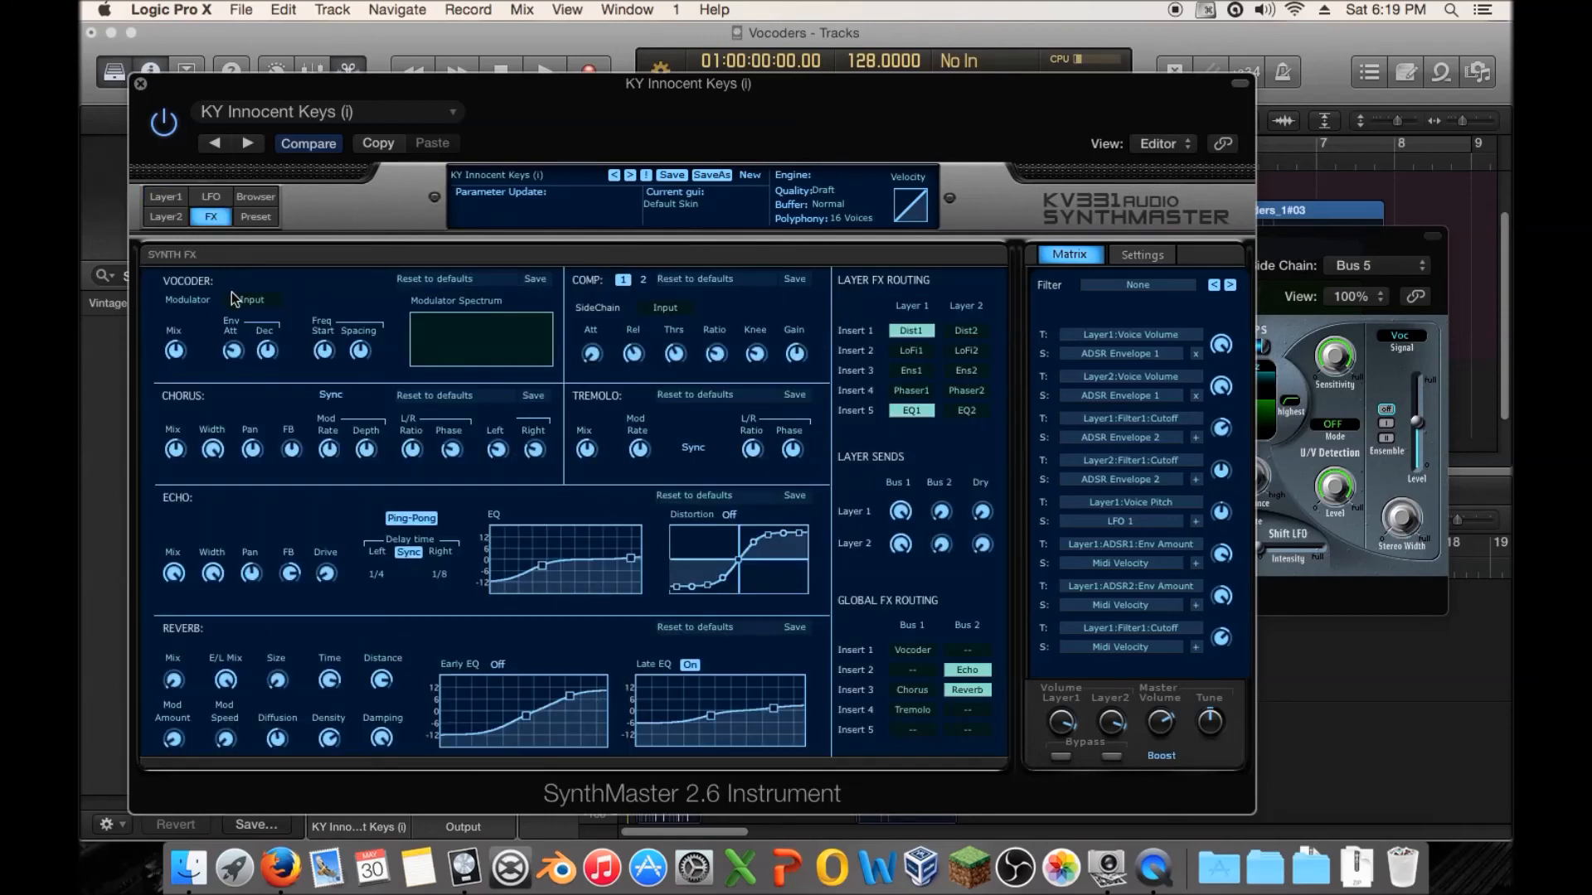
pyautogui.click(258, 304)
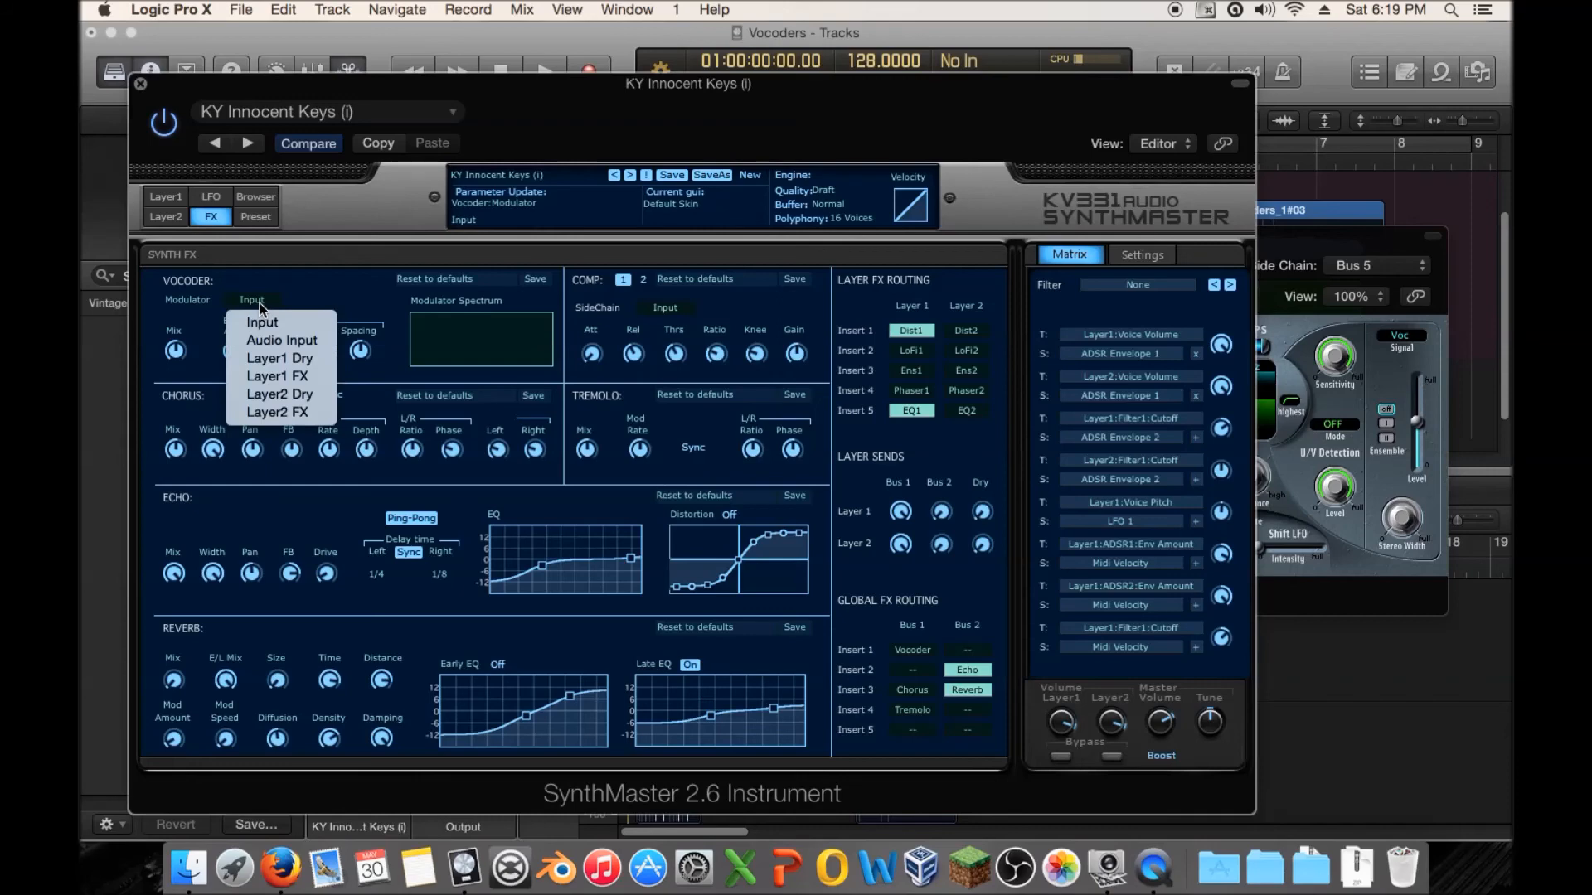
pyautogui.click(303, 341)
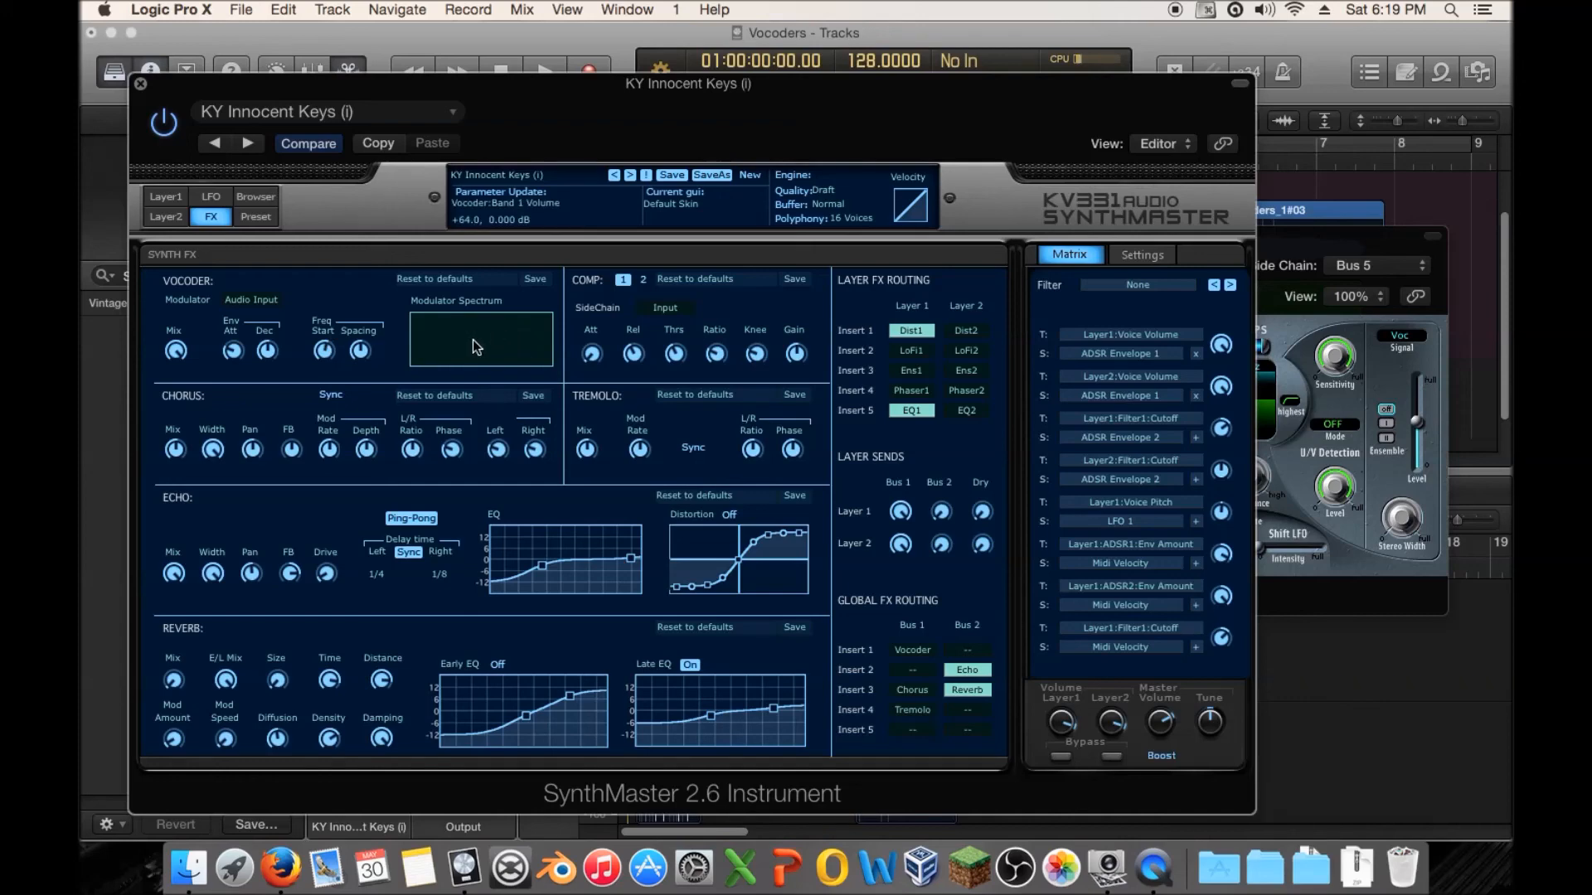
pyautogui.click(432, 278)
pyautogui.click(444, 340)
pyautogui.click(444, 280)
pyautogui.click(419, 384)
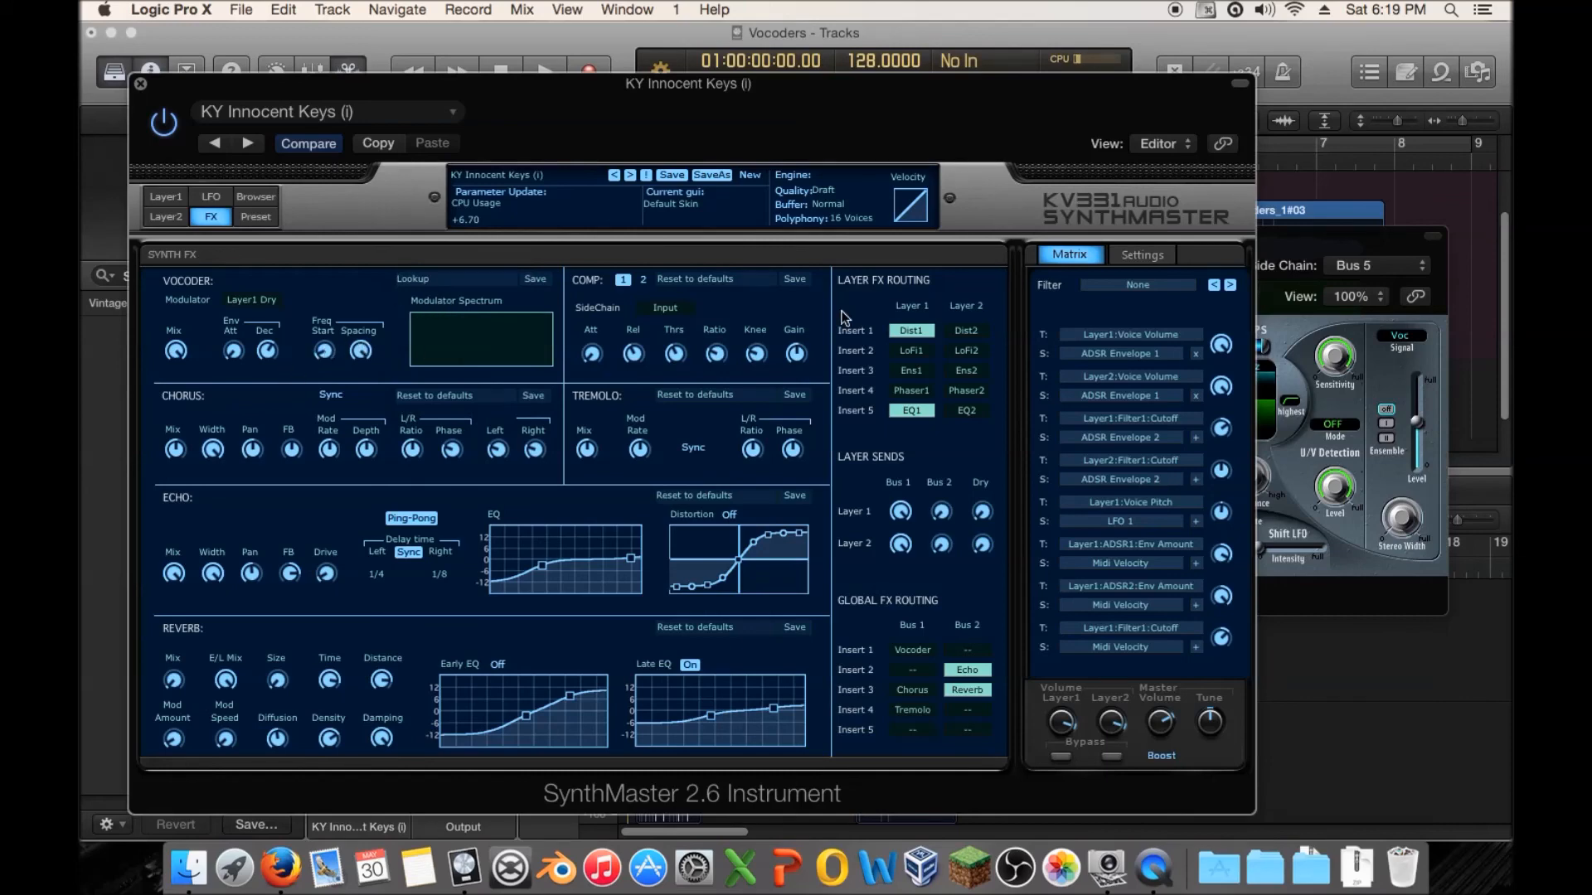
# Step: Close the SynthMaster and EVOC 20 PolySynth windows and delete the SynthMaster track
pyautogui.click(1306, 258)
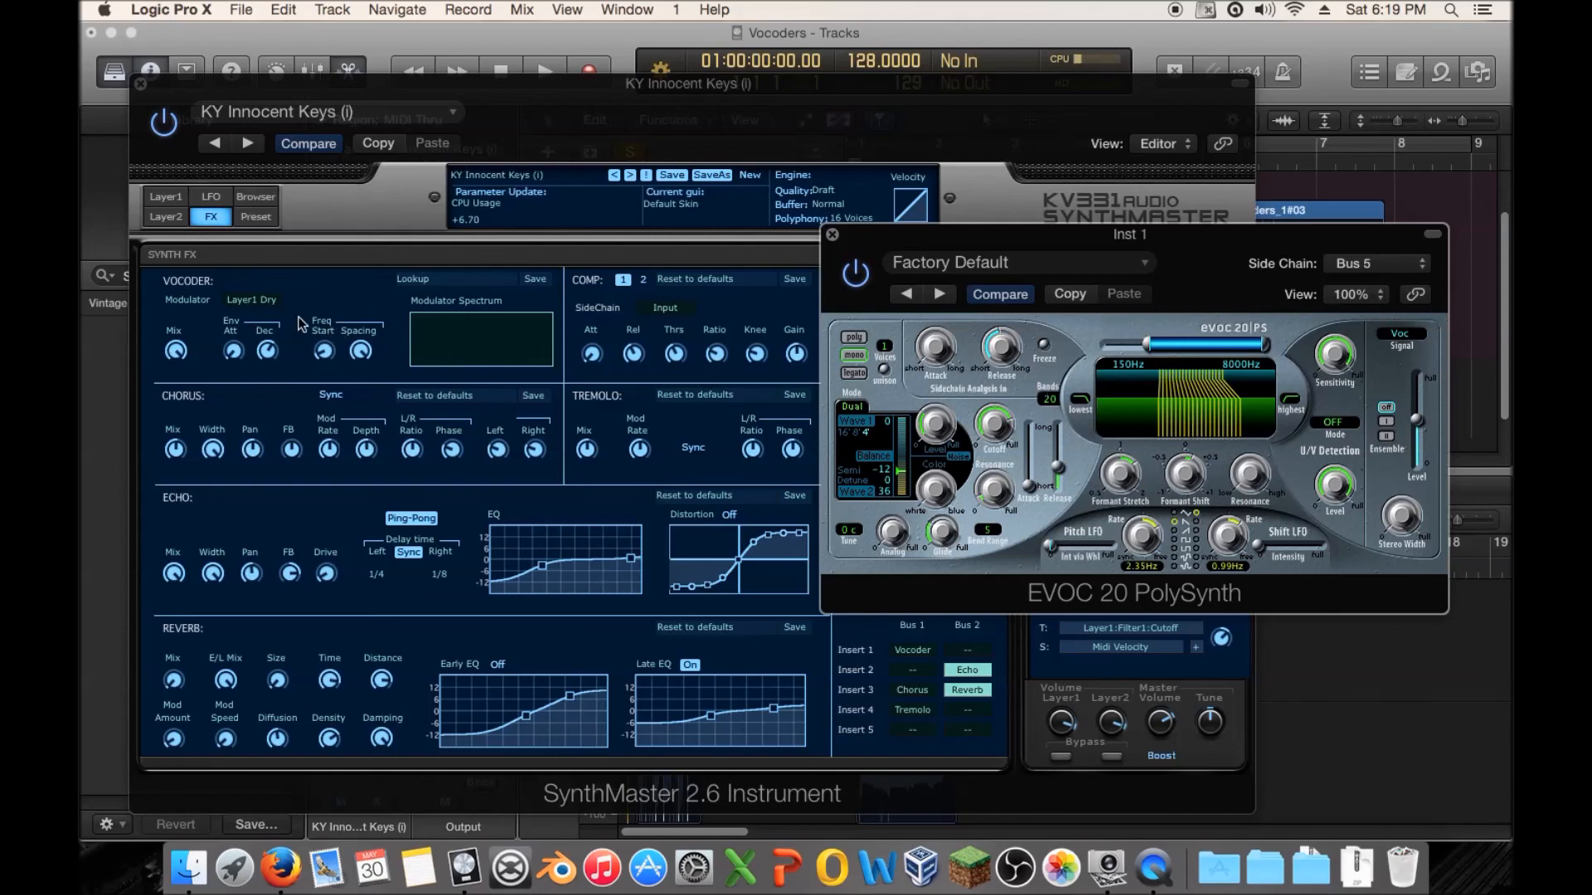
pyautogui.click(140, 84)
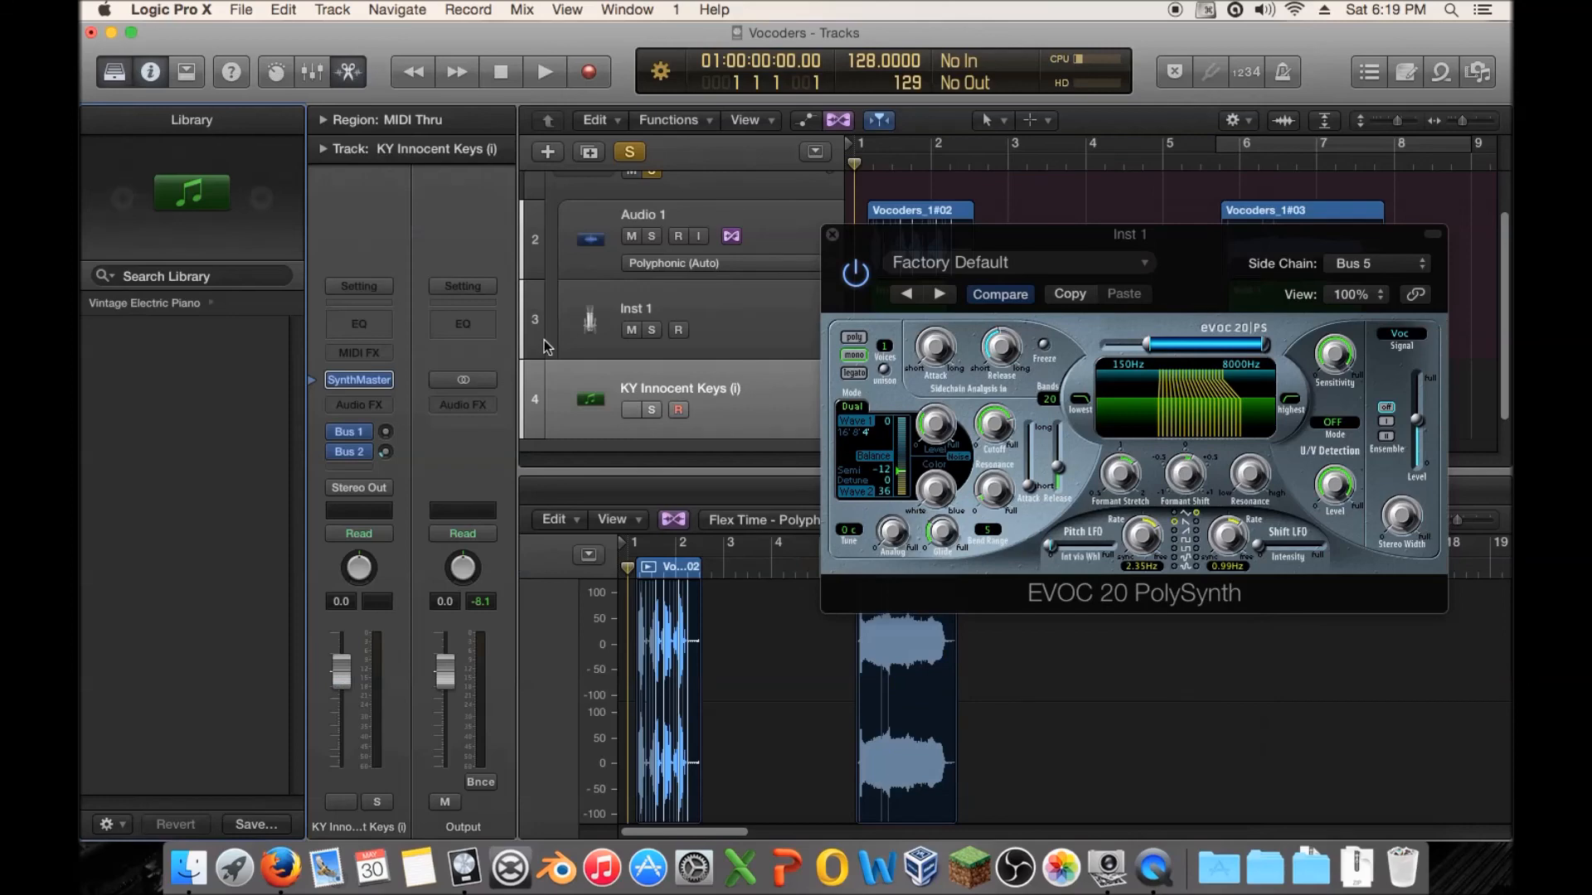
pyautogui.hotkey('ctrl', 'm')
pyautogui.hotkey('ctrl', 'm')
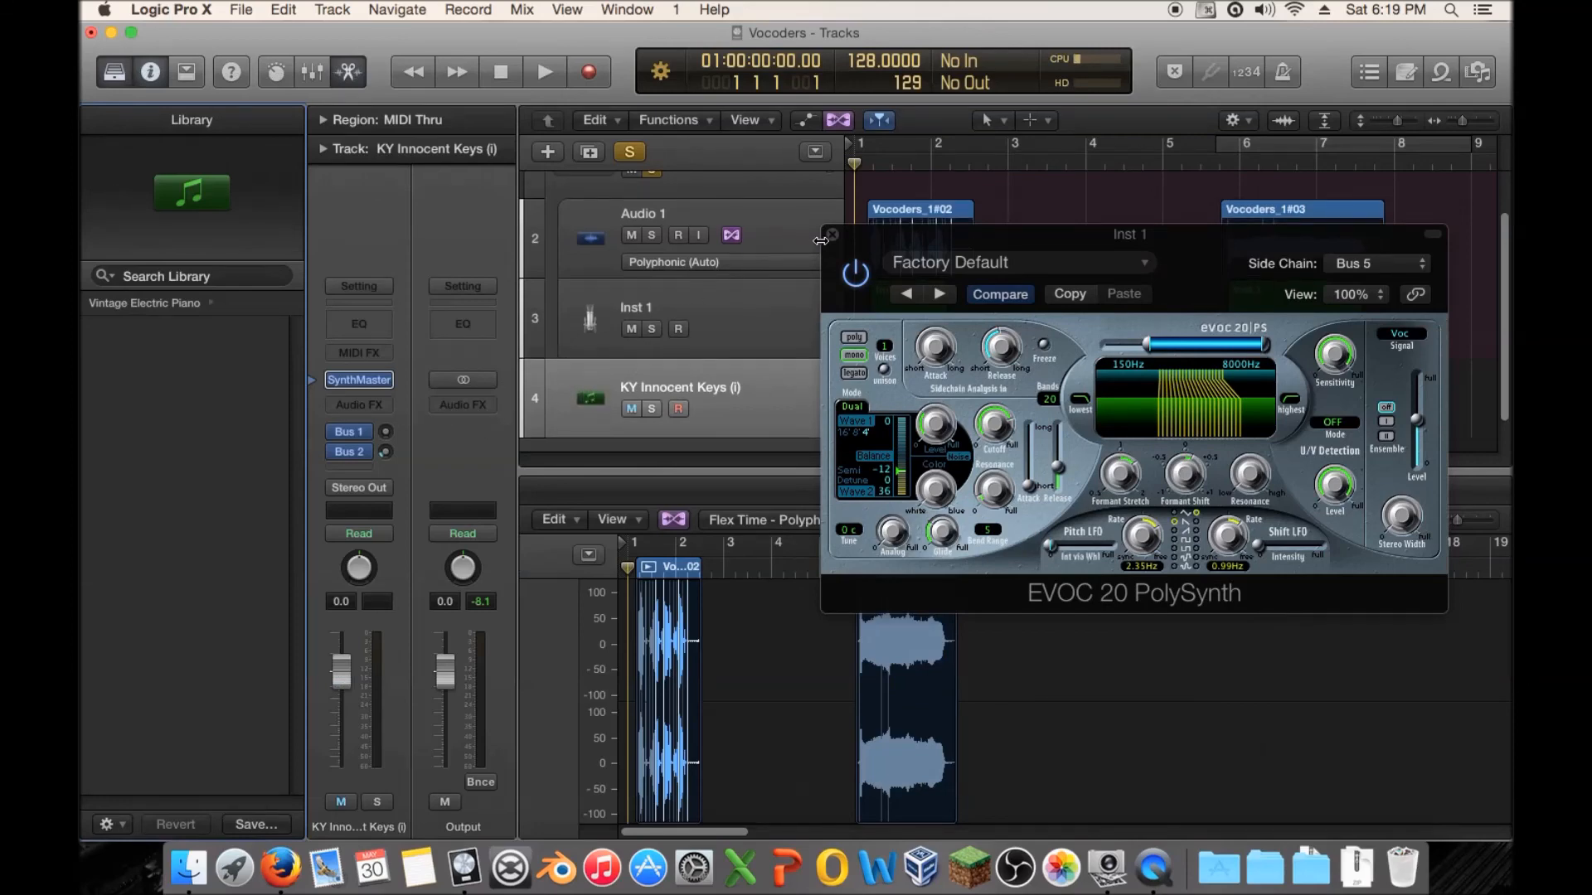
pyautogui.click(832, 234)
pyautogui.press('Delete')
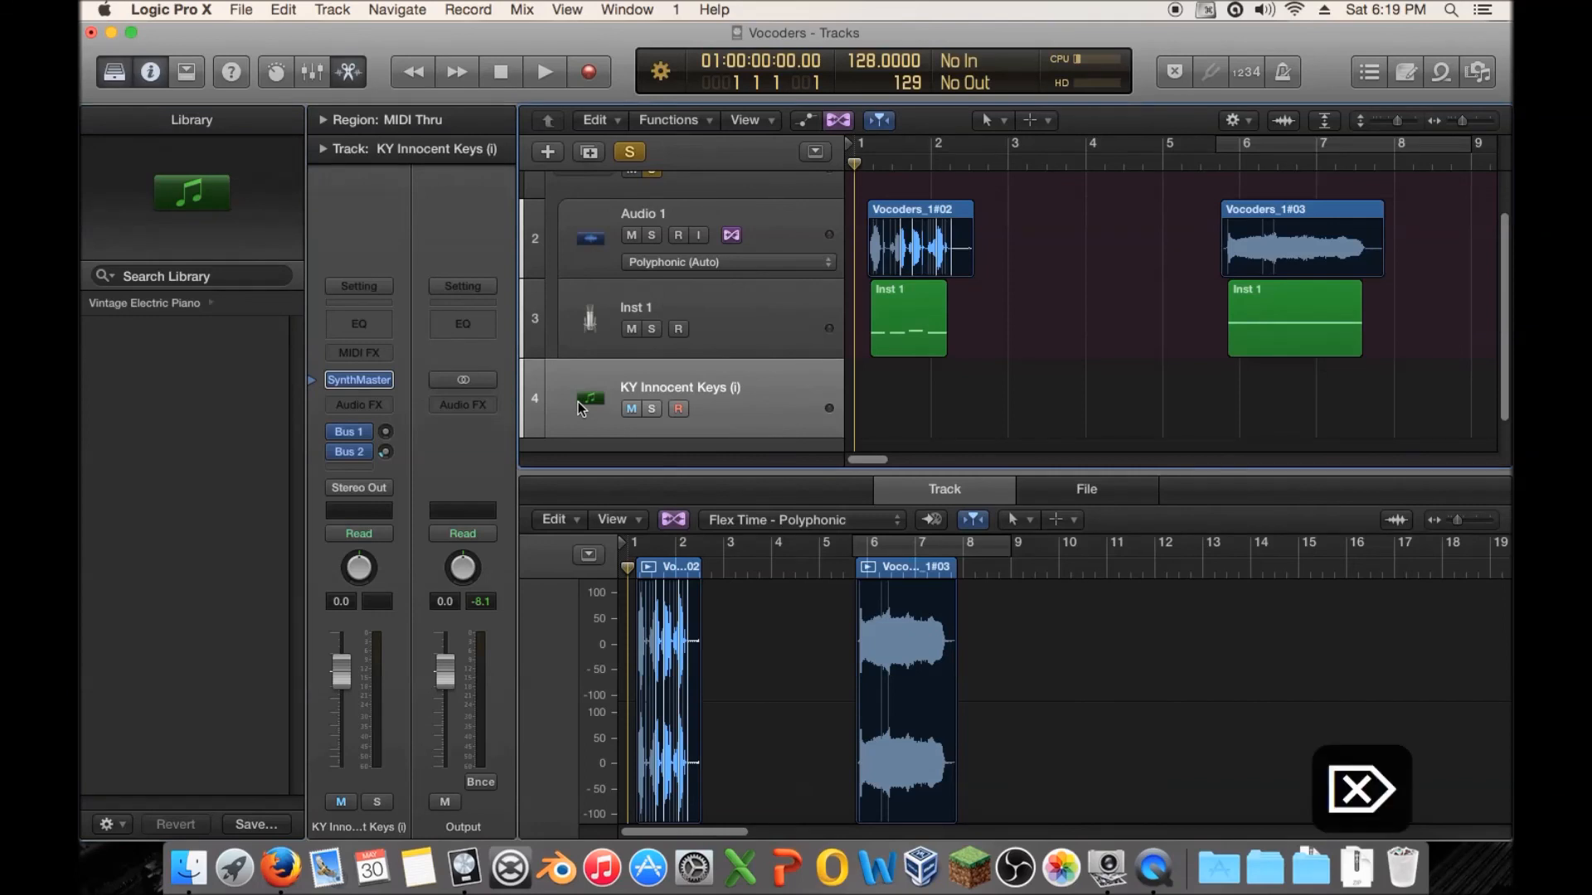
# Step: Show a longer stretch of the timeline in the tracks area and hide the Library
pyautogui.moveTo(876, 460); pyautogui.dragTo(848, 460)
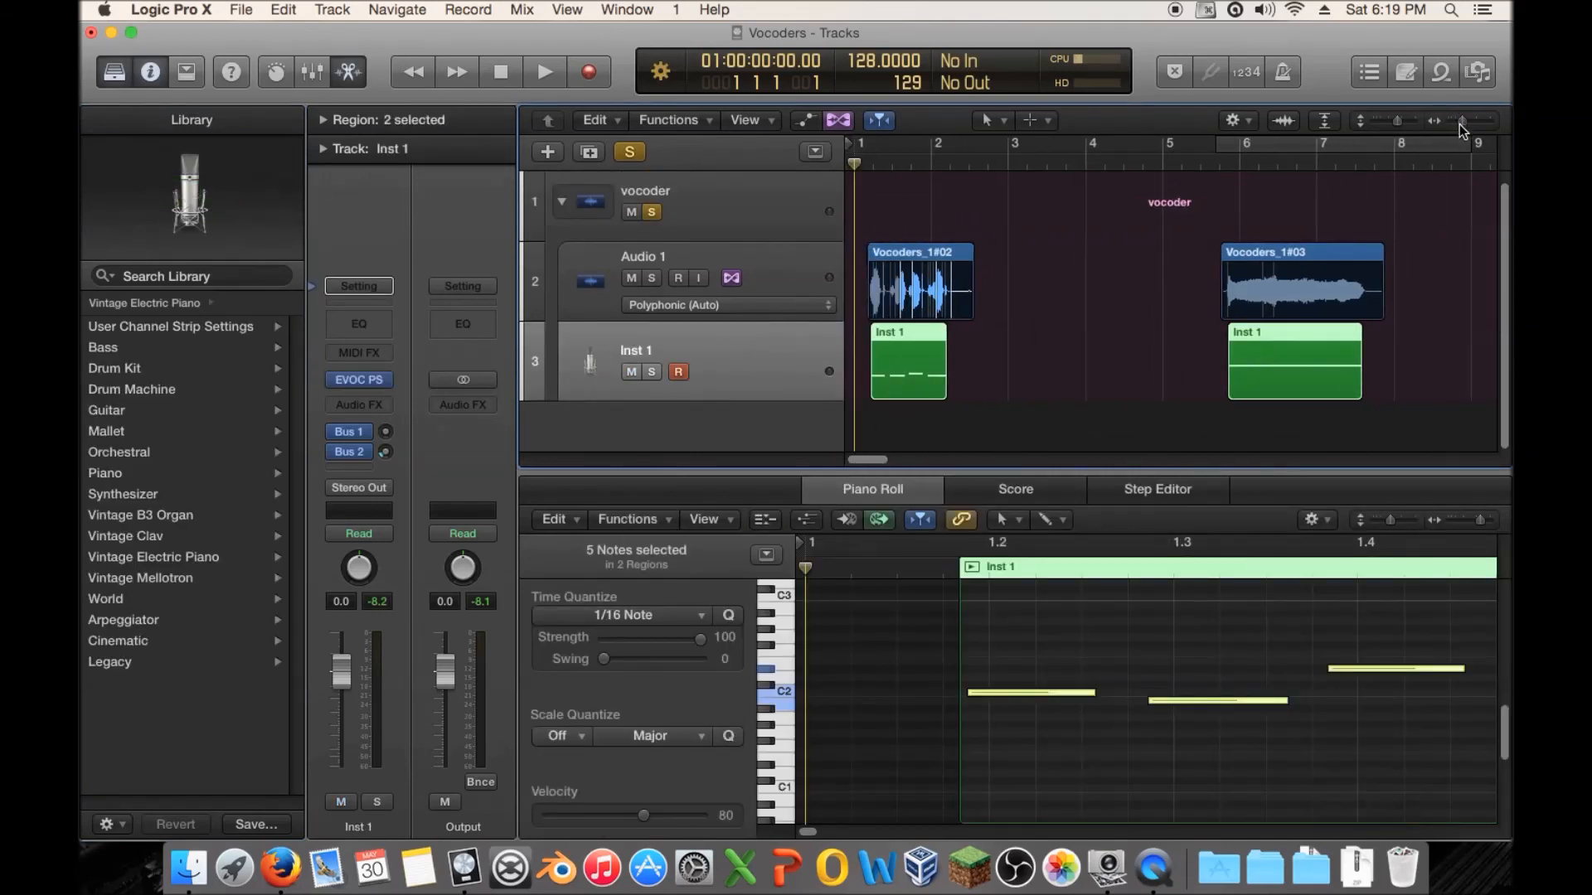
pyautogui.moveTo(1461, 120); pyautogui.dragTo(1457, 122)
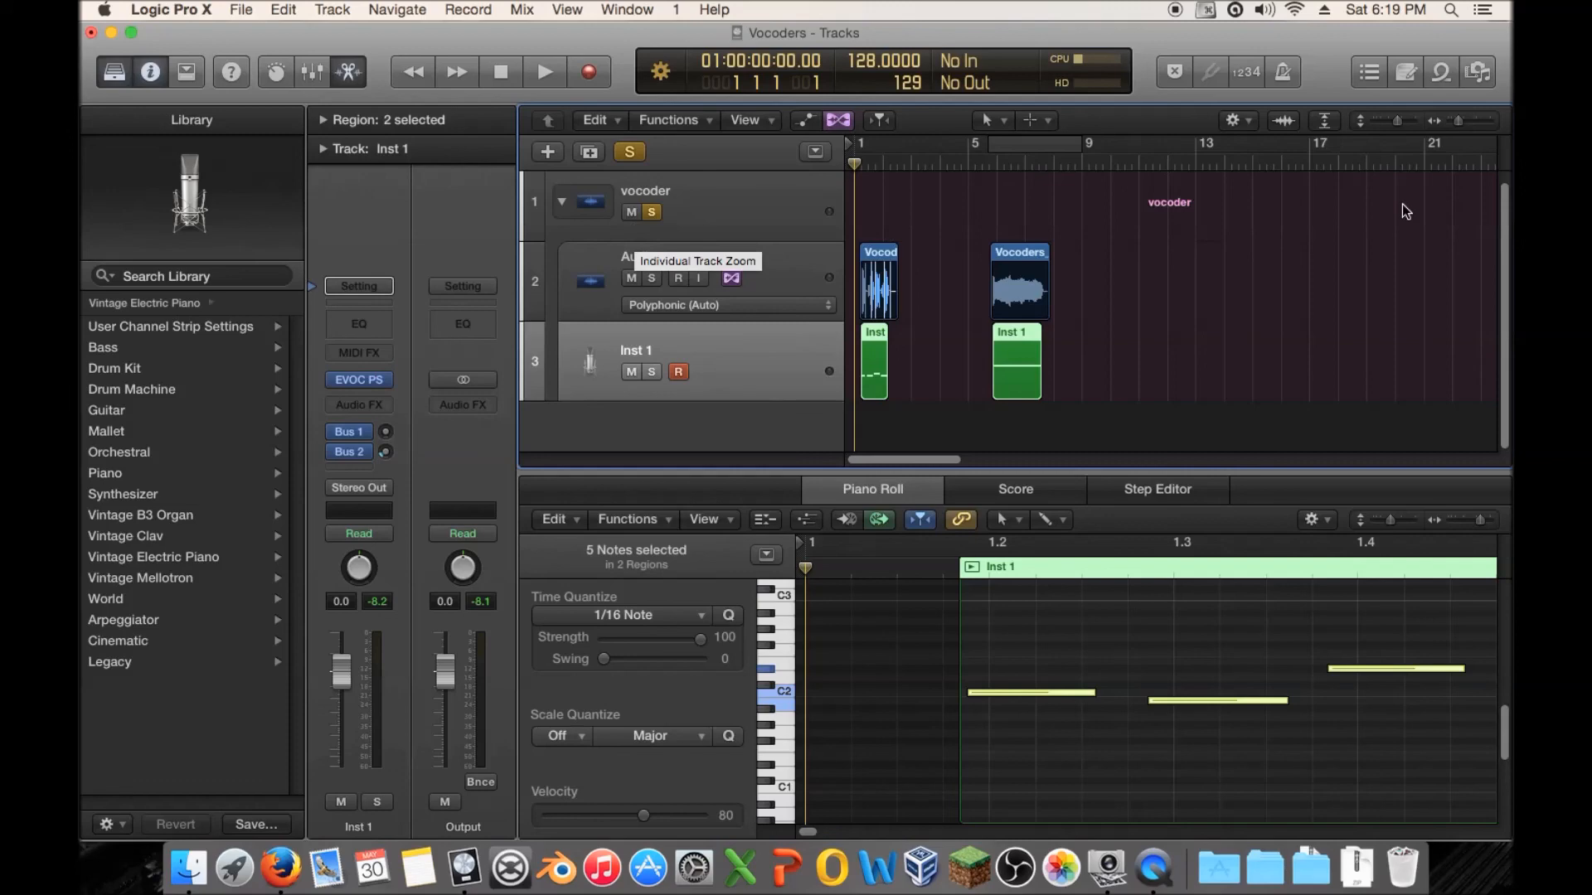
pyautogui.moveTo(1457, 121); pyautogui.dragTo(1455, 122)
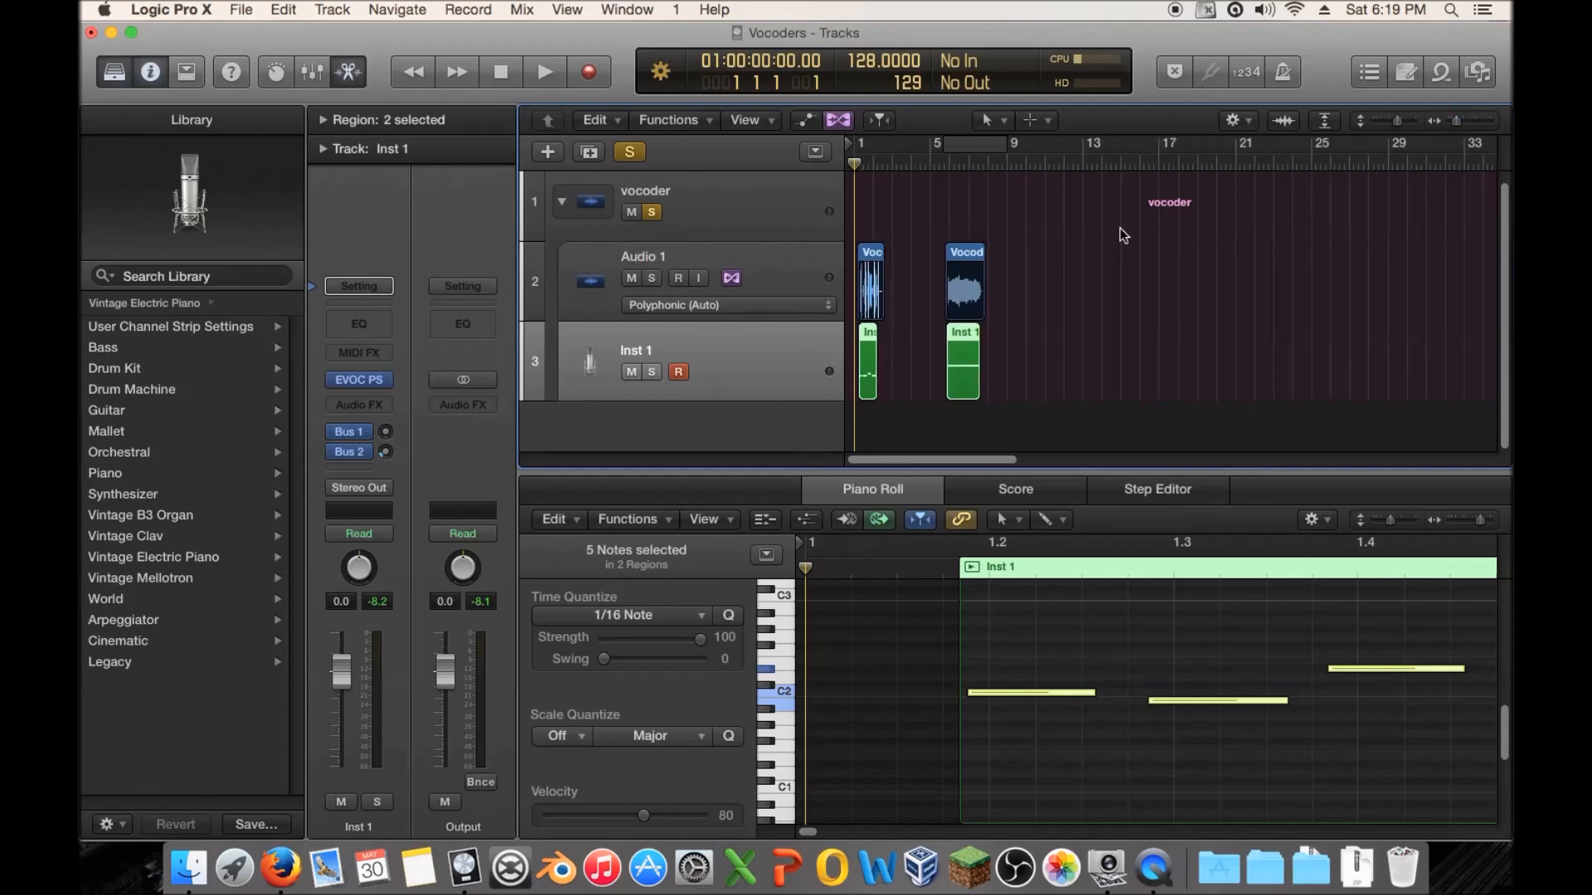
pyautogui.click(97, 79)
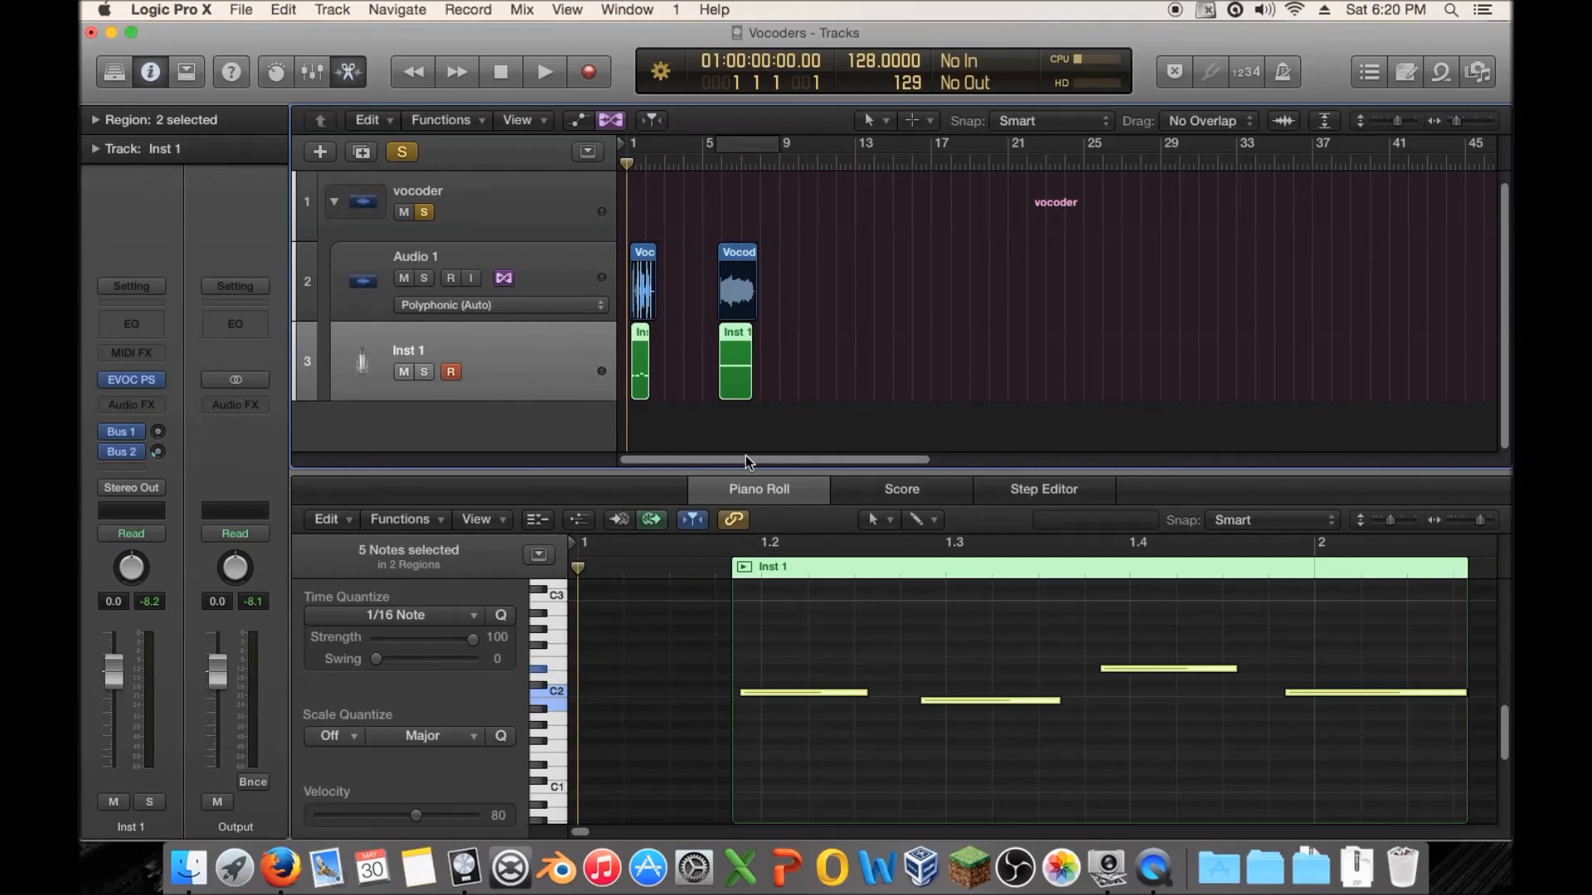
# Step: Open the EVOC 20 PolySynth on Inst 1, review its formant and synth controls, and close it
pyautogui.click(133, 380)
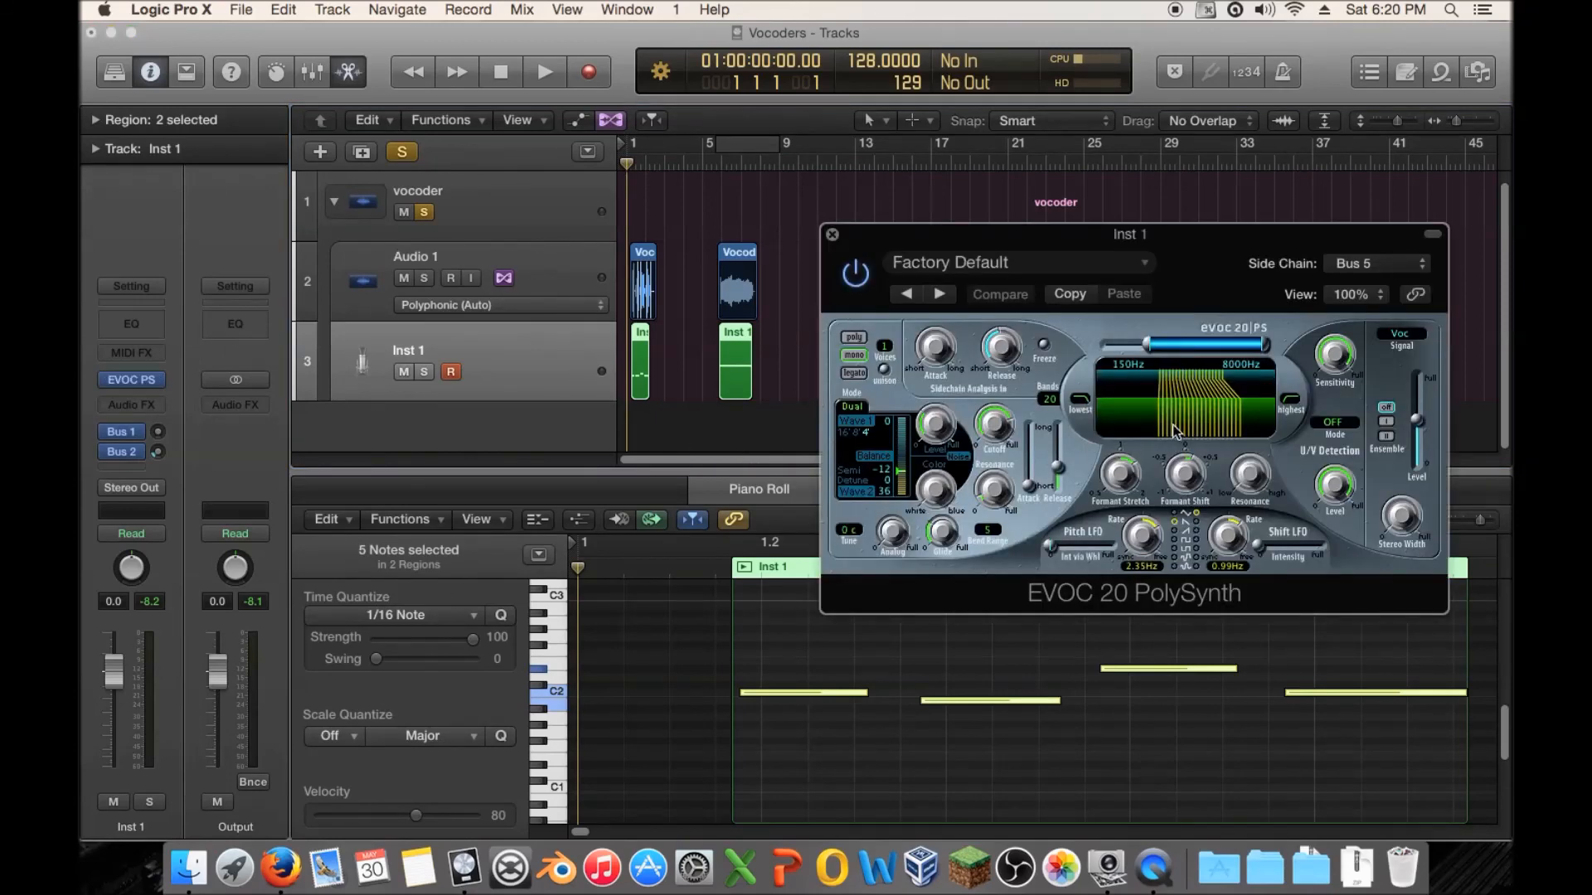
pyautogui.moveTo(1175, 246); pyautogui.dragTo(1126, 247)
pyautogui.moveTo(1031, 247); pyautogui.dragTo(1029, 249)
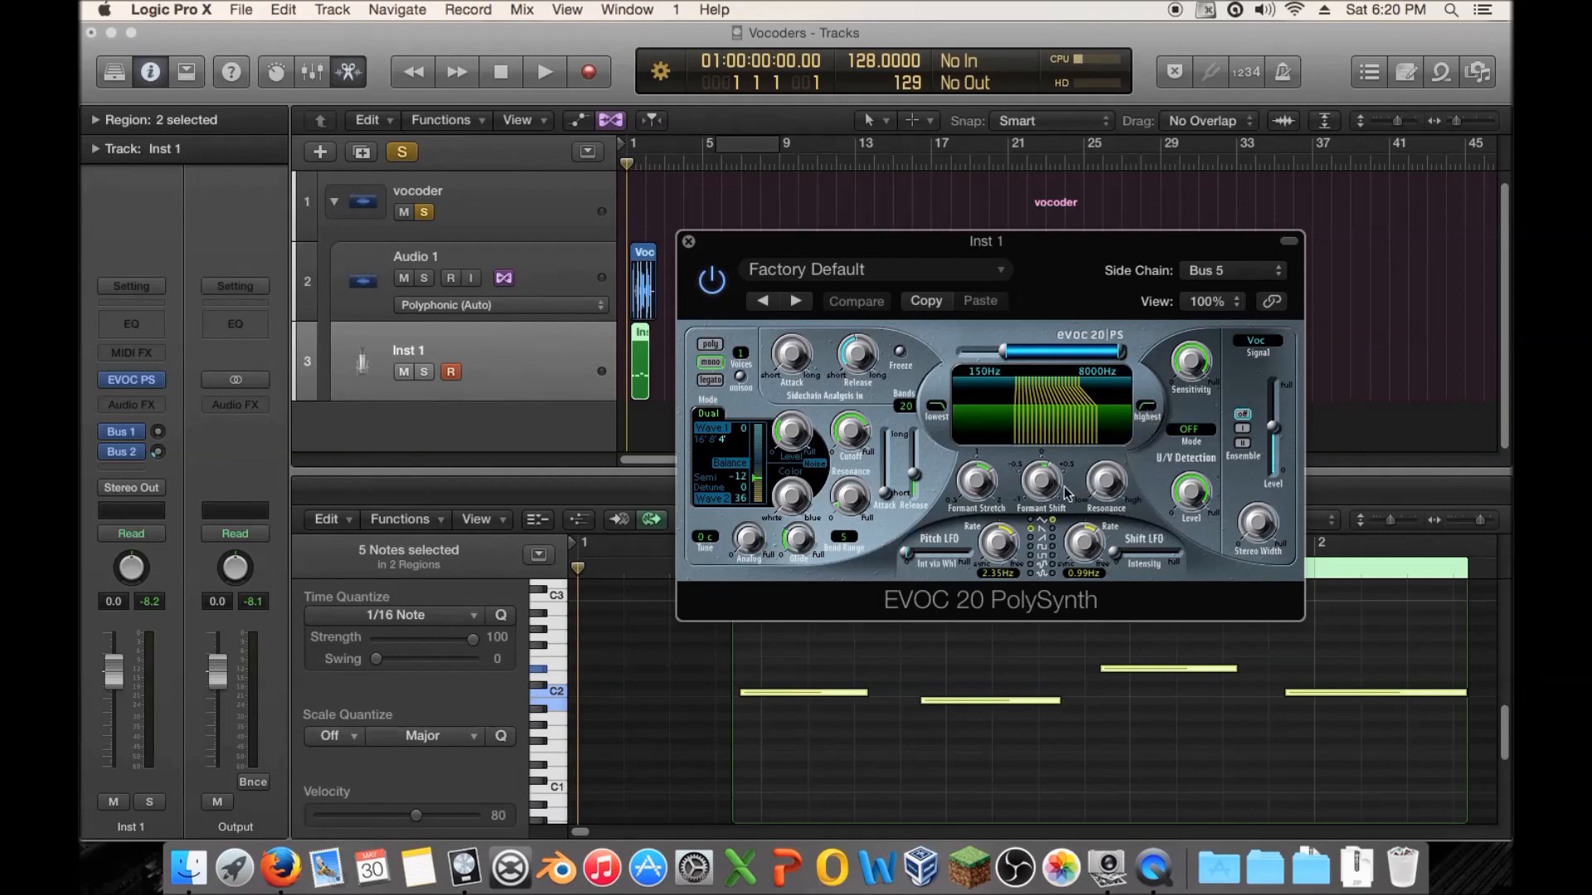
pyautogui.click(688, 241)
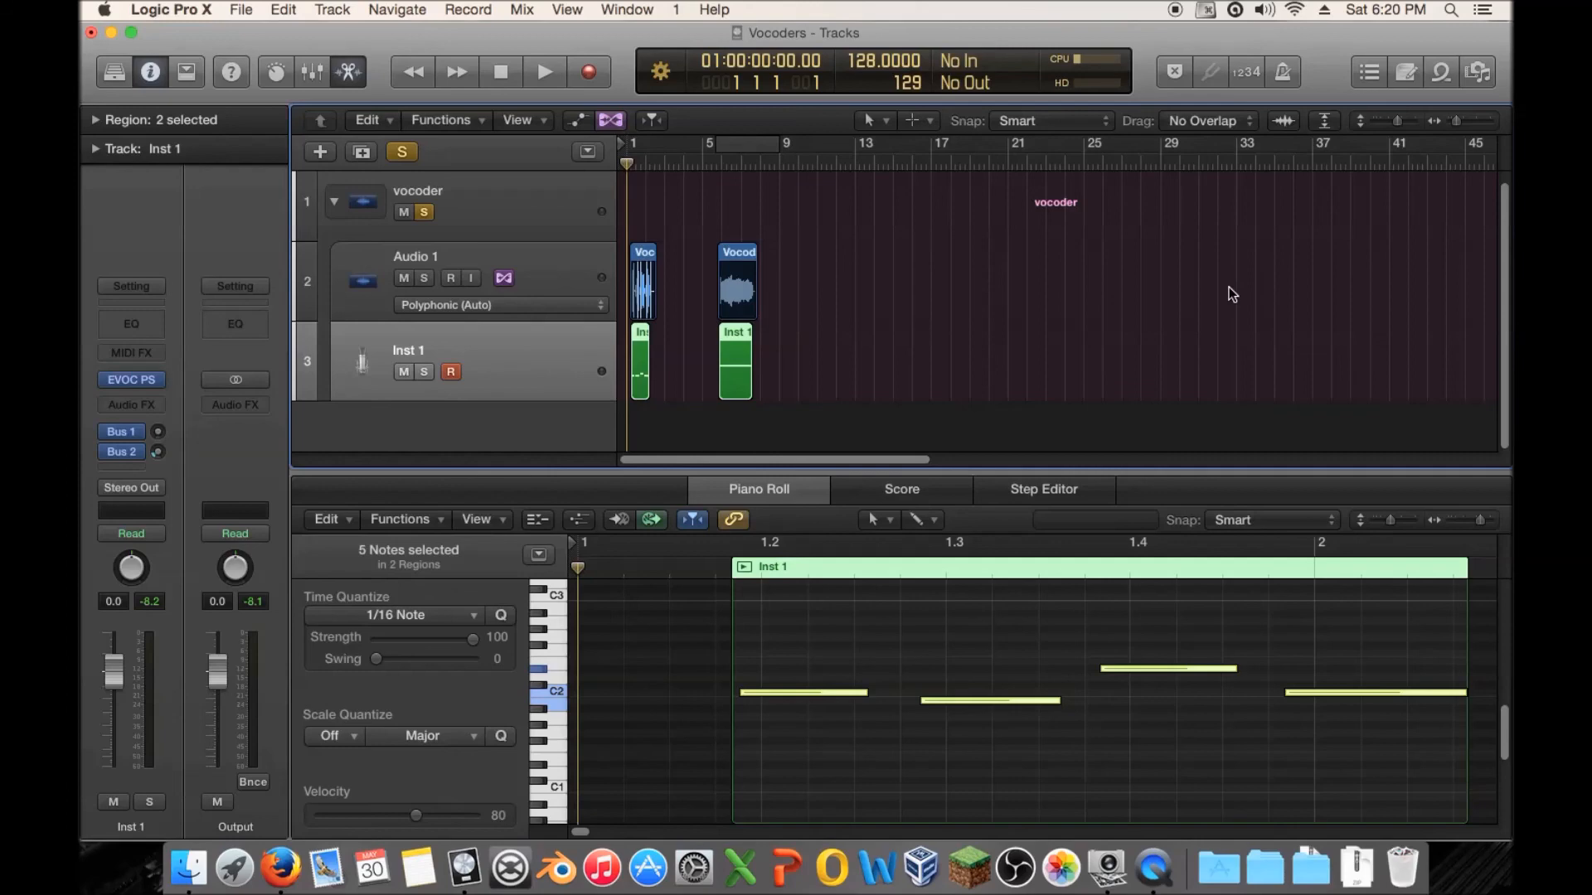
# Step: Hide the Piano Roll editor and take a brief look at the EVOC 20 PolySynth on Inst 1
pyautogui.click(1460, 122)
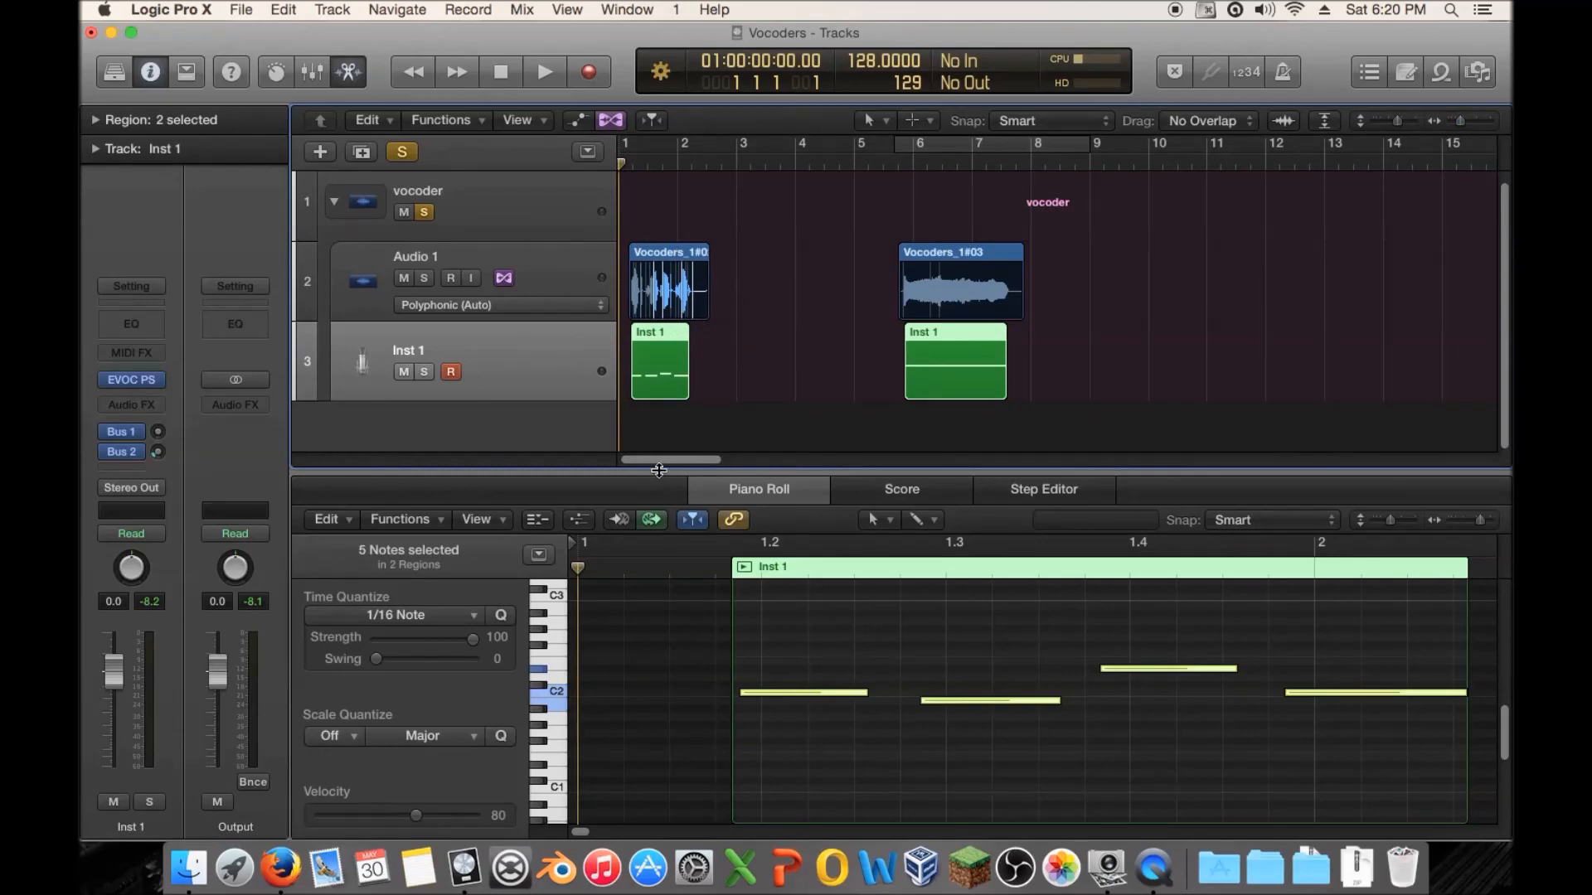
pyautogui.press('e')
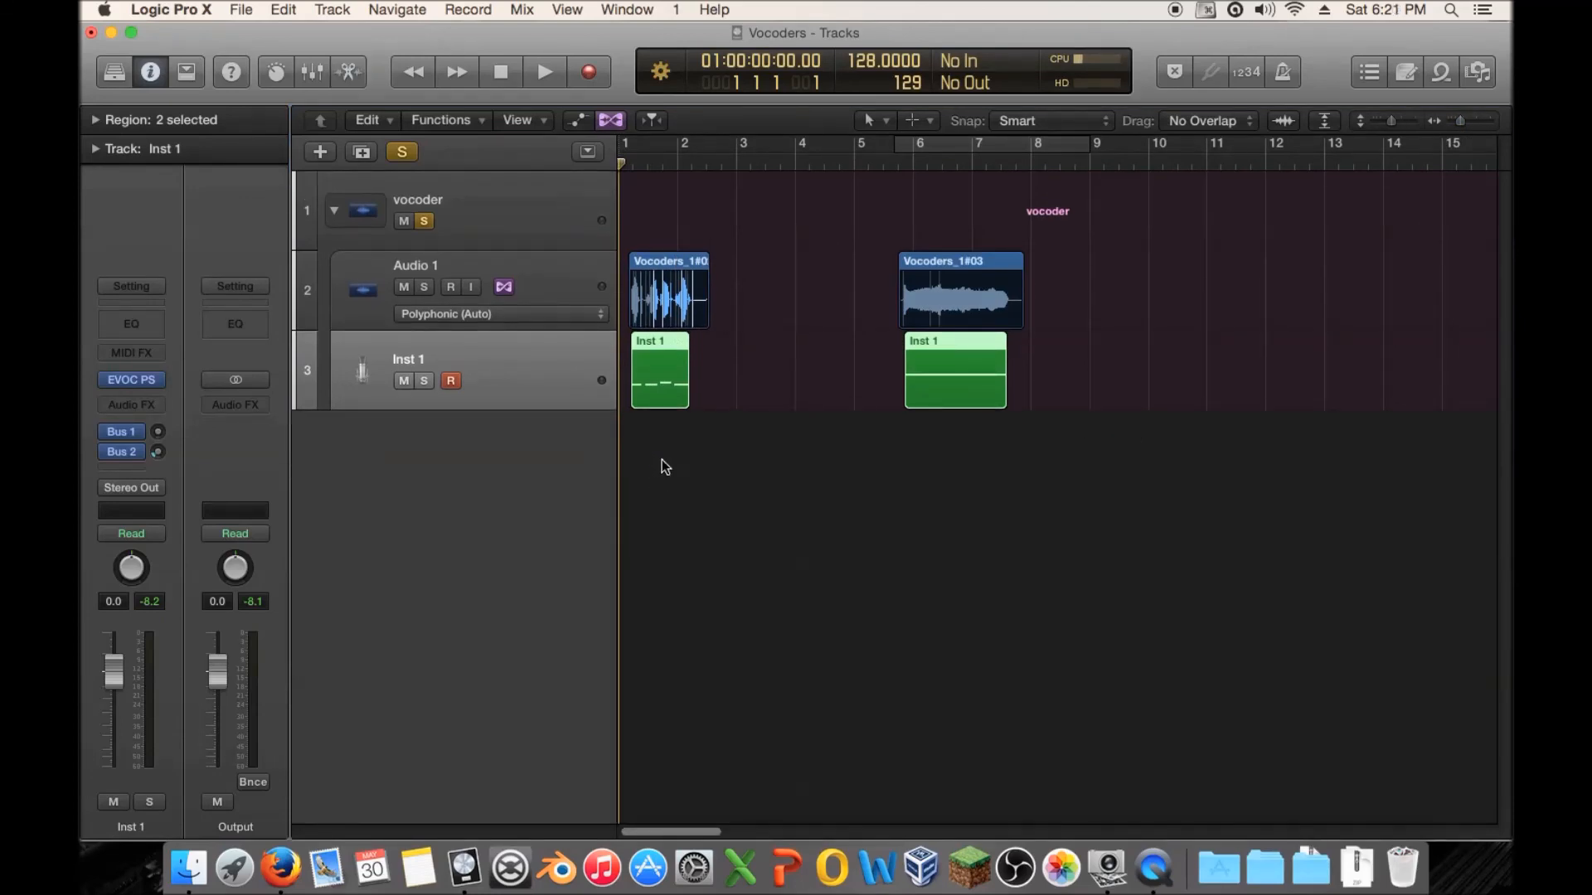
pyautogui.click(132, 381)
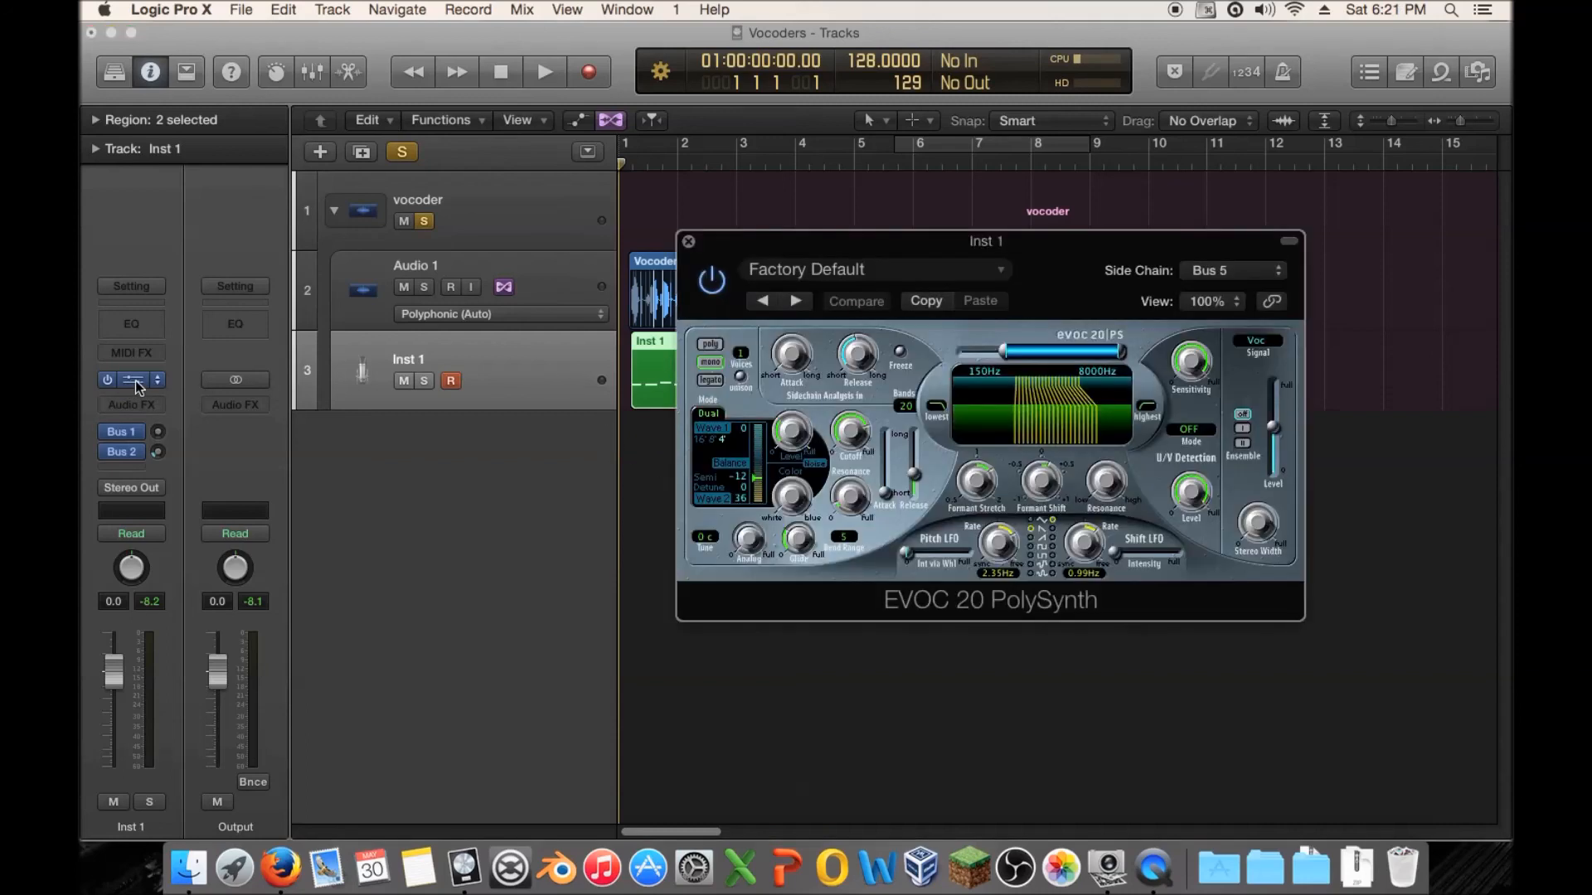
pyautogui.click(688, 242)
# Step: Turn off solo on the vocoder track stack, then view the Inst 1 vocoder plug-in once more and close it
pyautogui.click(424, 220)
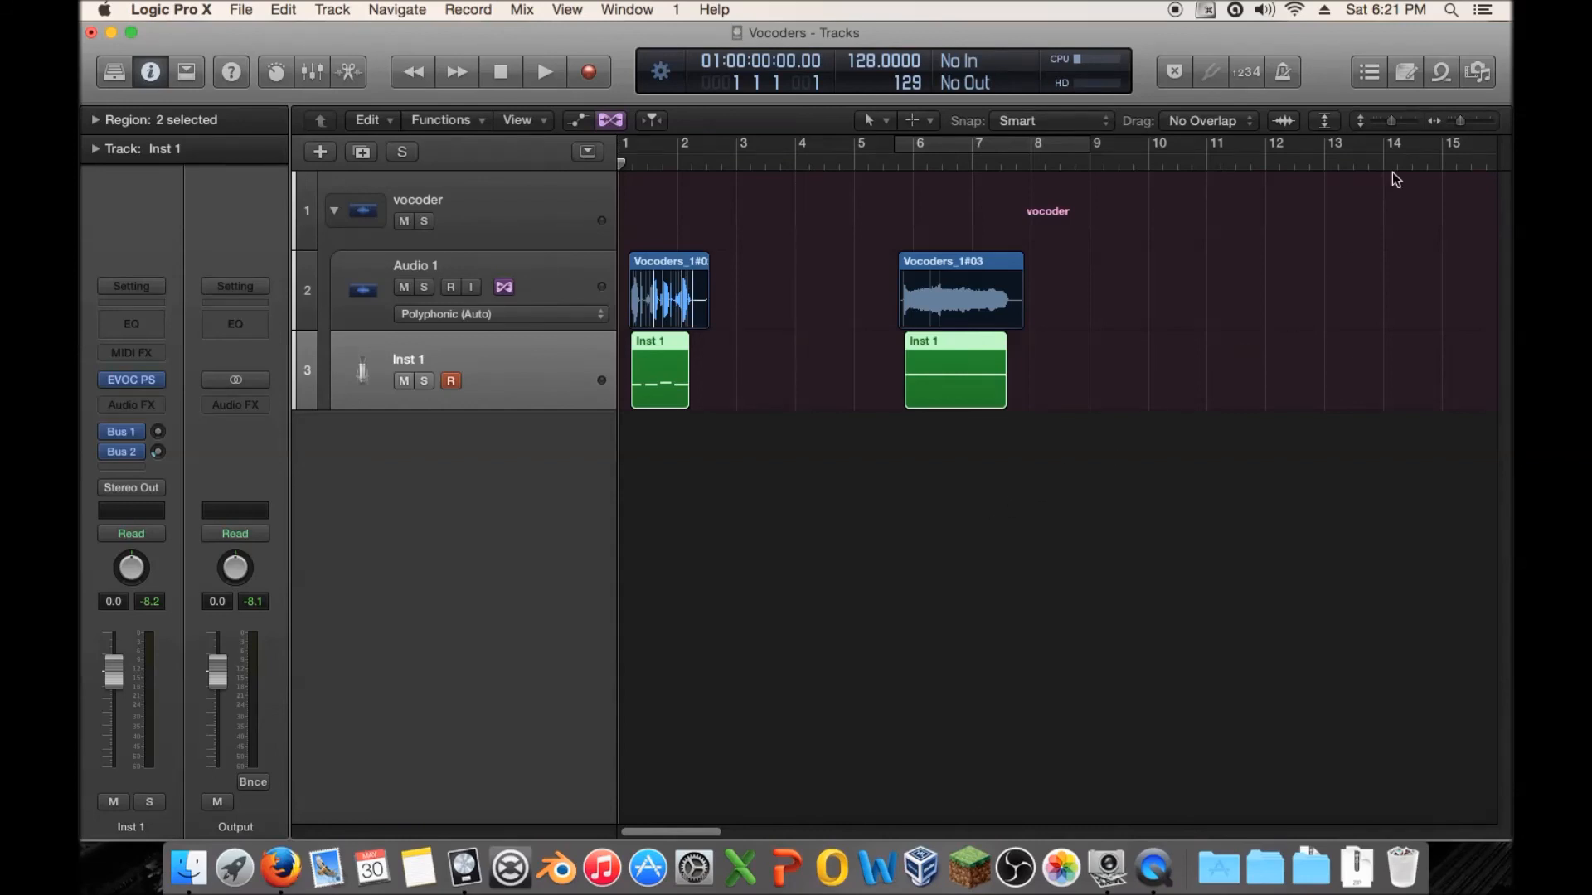
pyautogui.moveTo(1461, 121); pyautogui.dragTo(1388, 122)
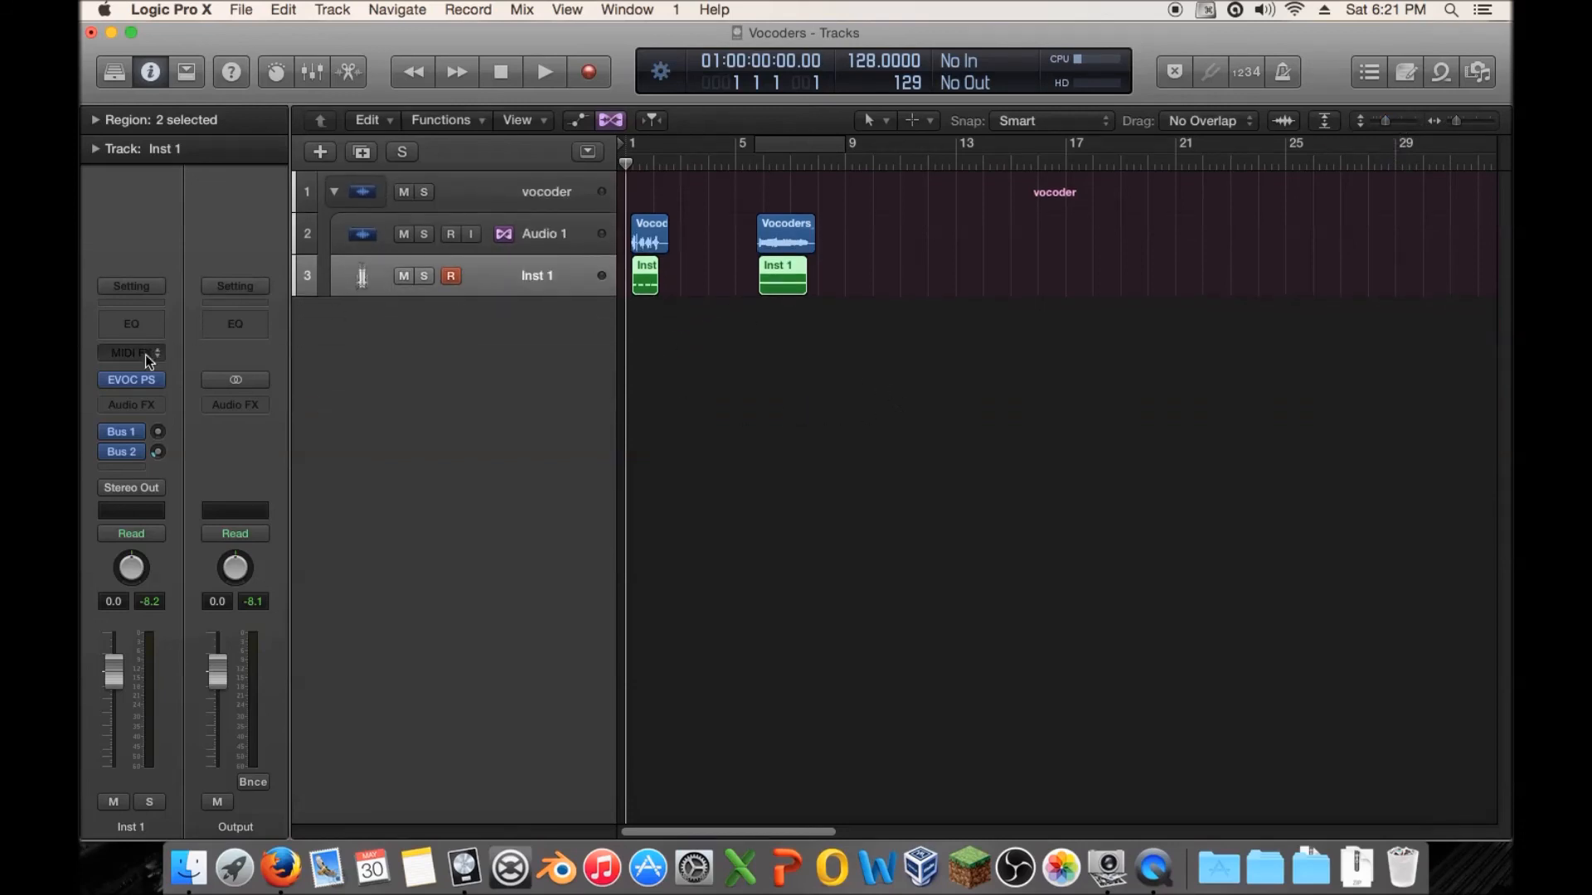
pyautogui.click(132, 380)
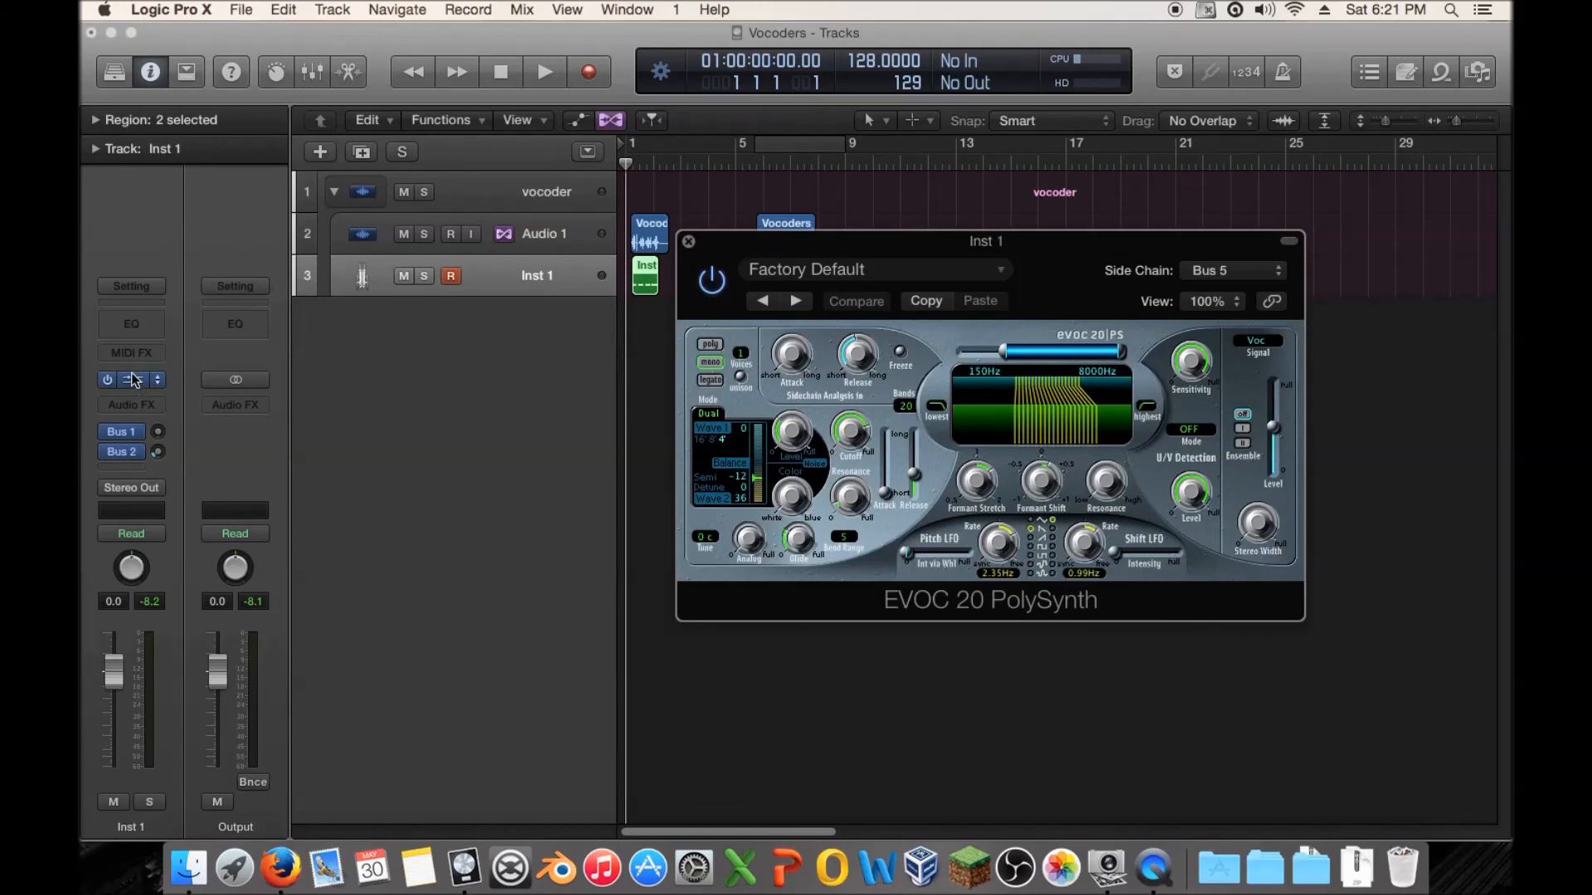
pyautogui.click(687, 243)
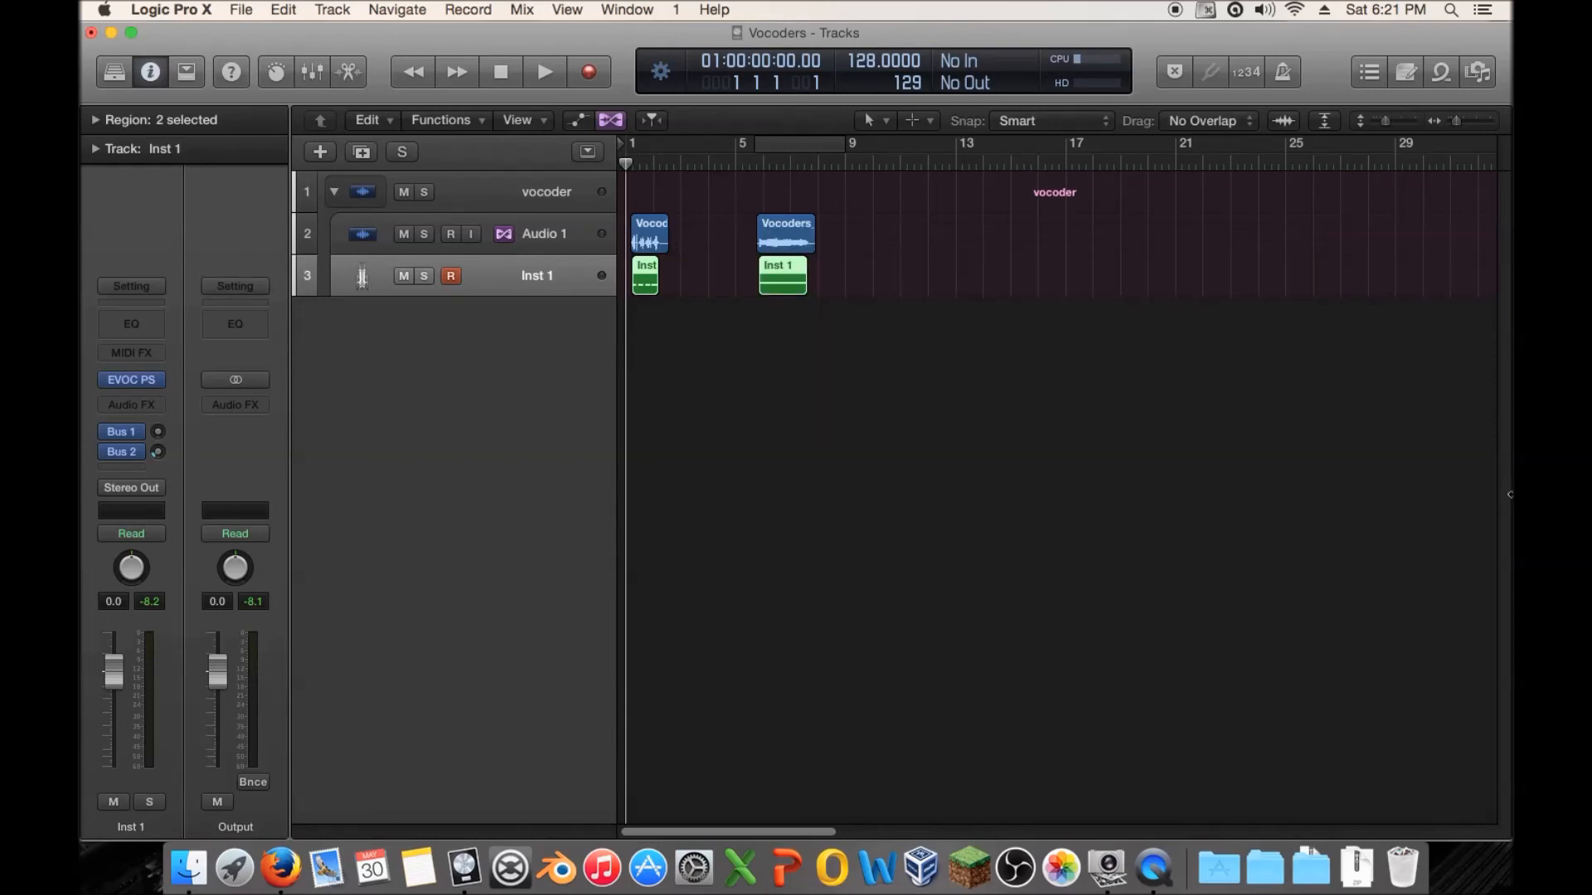